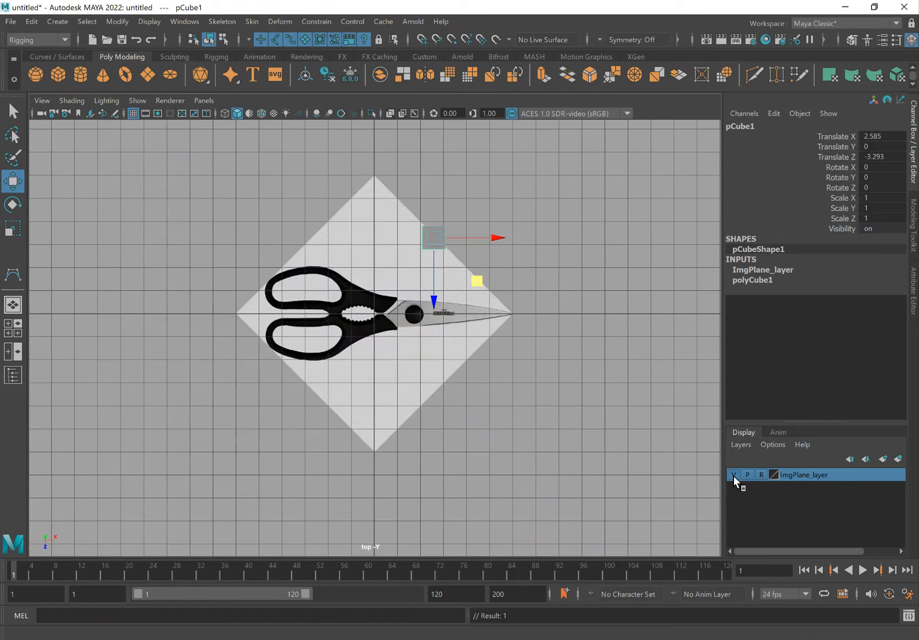
- Toggle the visibility of ImgPlane_layer off and on, and cycle the viewport background back to plain light grey
click(594, 418)
click(734, 475)
click(735, 474)
key(alt+b)
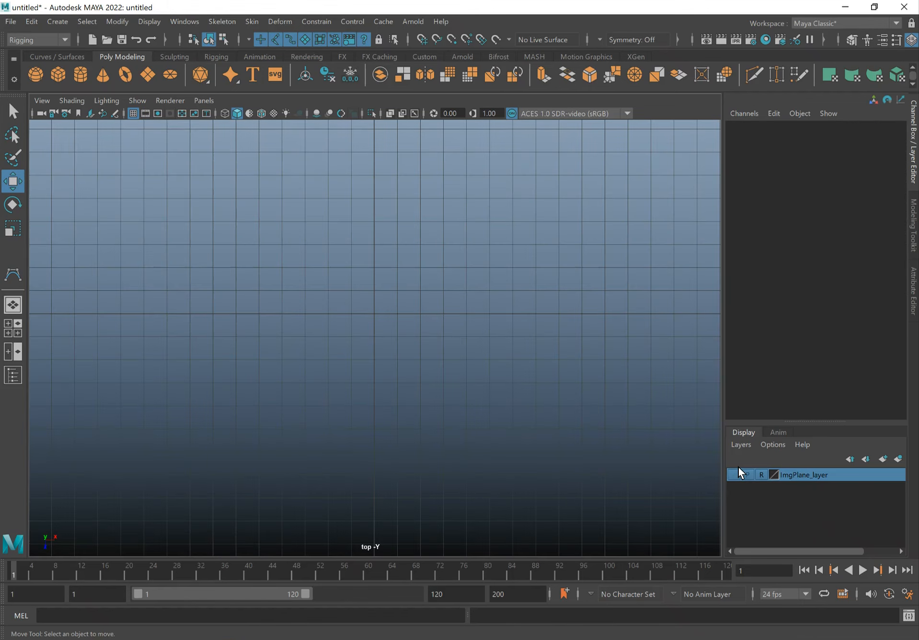
click(736, 475)
click(734, 475)
click(734, 474)
click(734, 474)
click(733, 473)
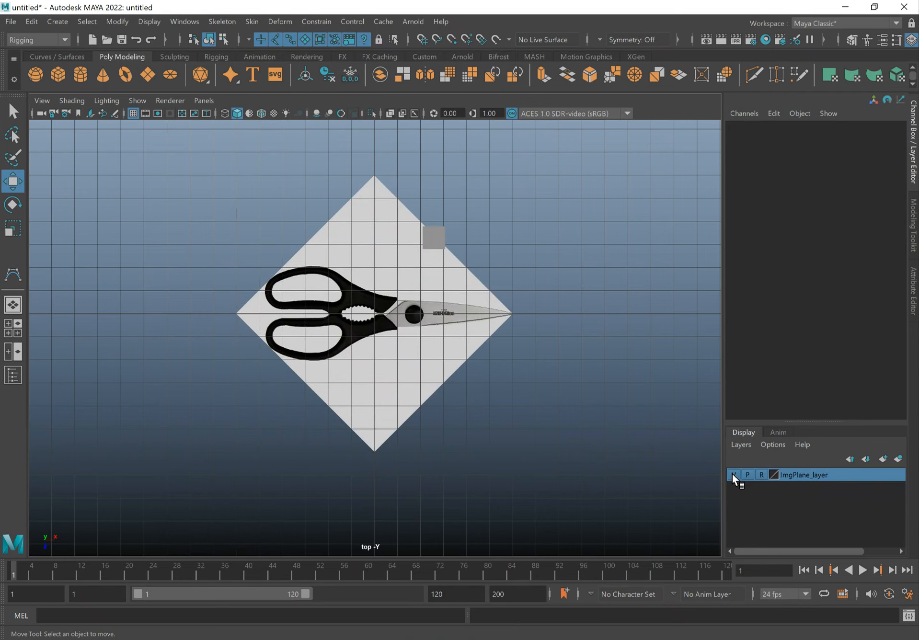
key(alt+b)
key(alt+b)
key(alt+b)
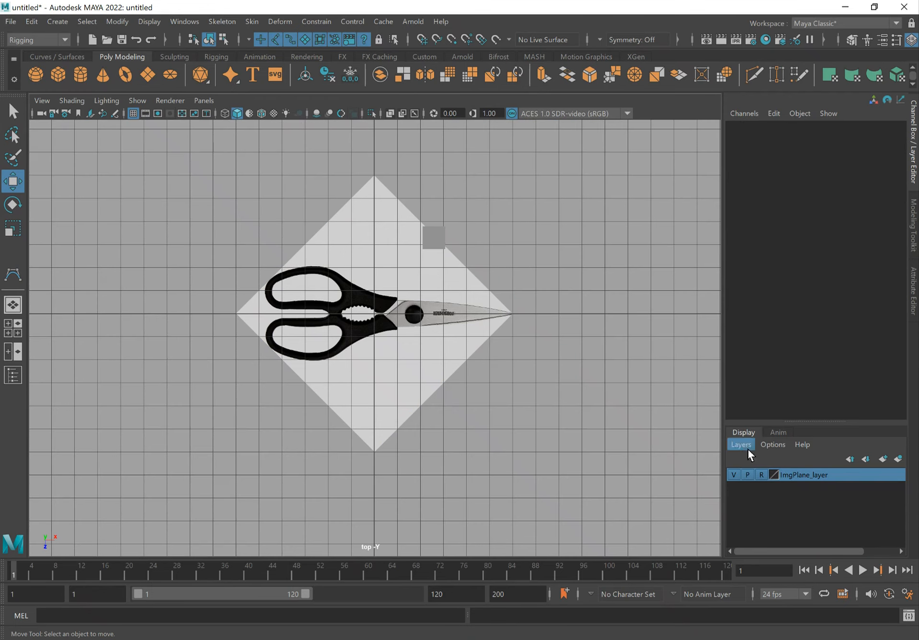
- Remove the cube from ImgPlane_layer and set the layer back to Reference so the image plane cannot be selected
click(434, 231)
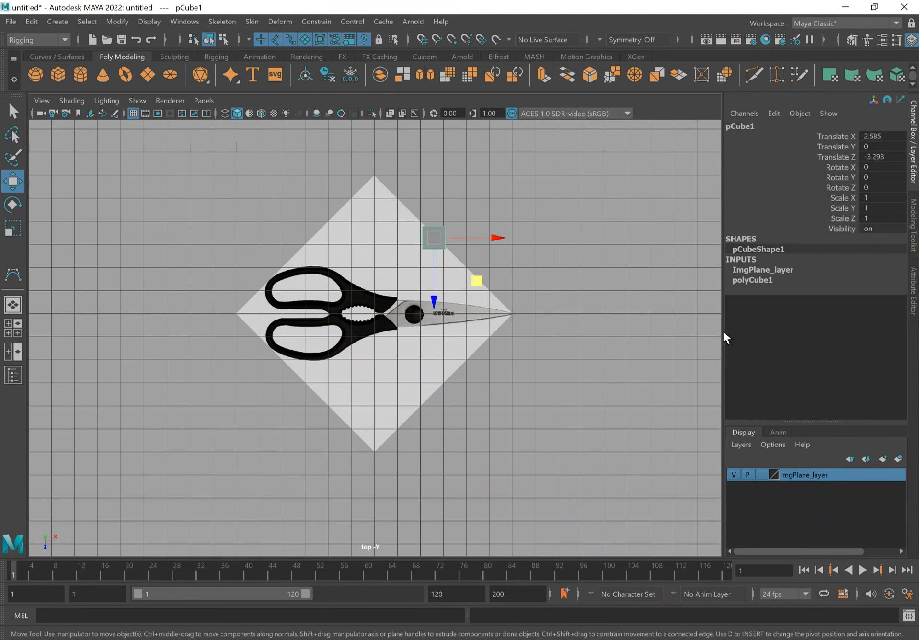
right_click(813, 474)
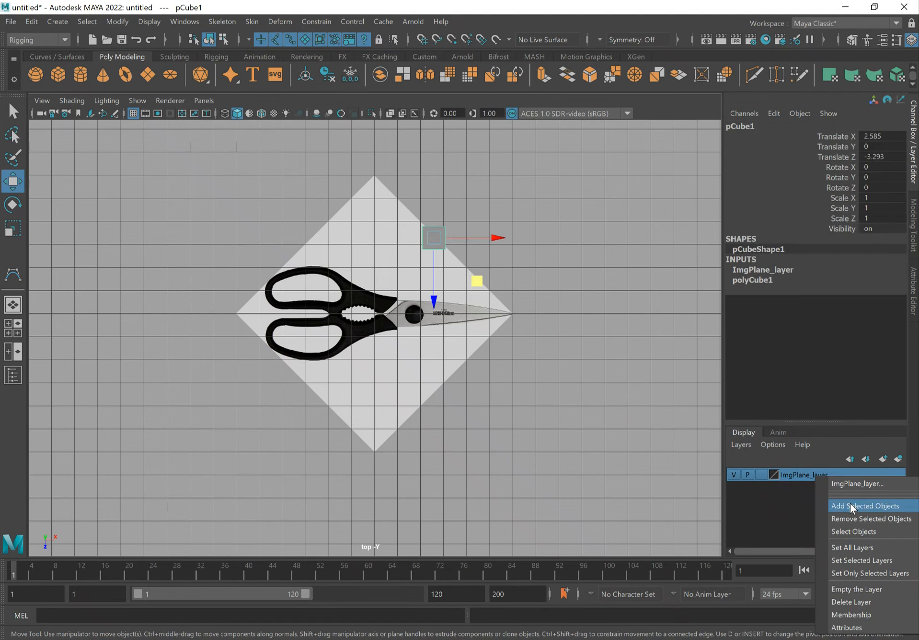
click(883, 522)
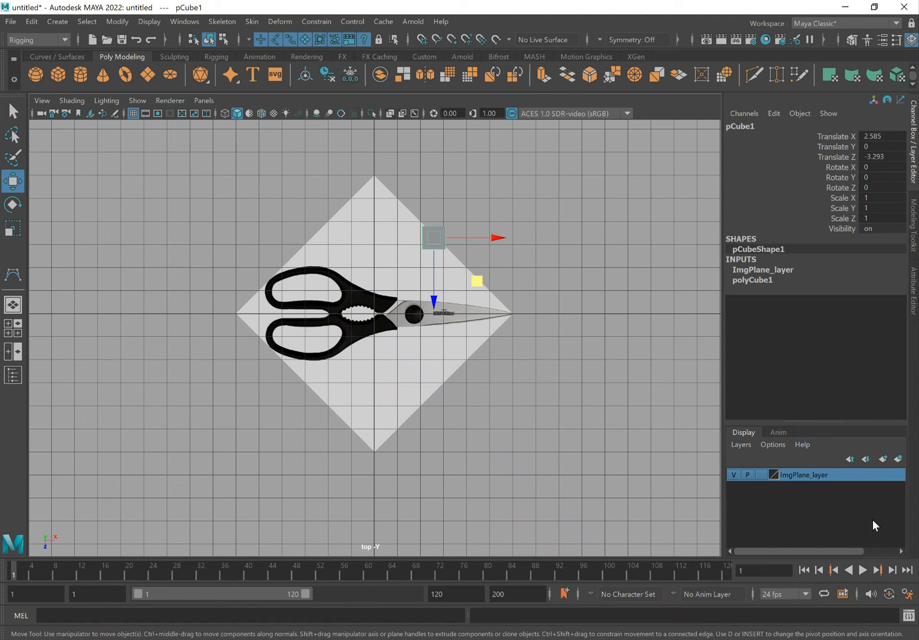
click(764, 475)
click(764, 475)
click(550, 236)
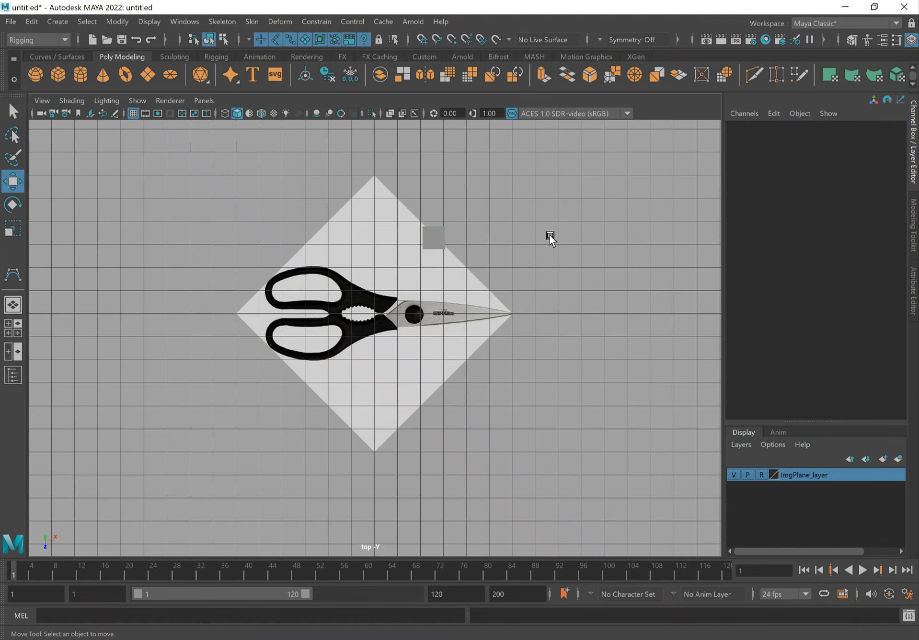
- Move the cube onto the scissors' upper handle loop in the top view
click(433, 237)
drag(475, 279, 326, 291)
alt+right_drag(255, 311, 423, 304)
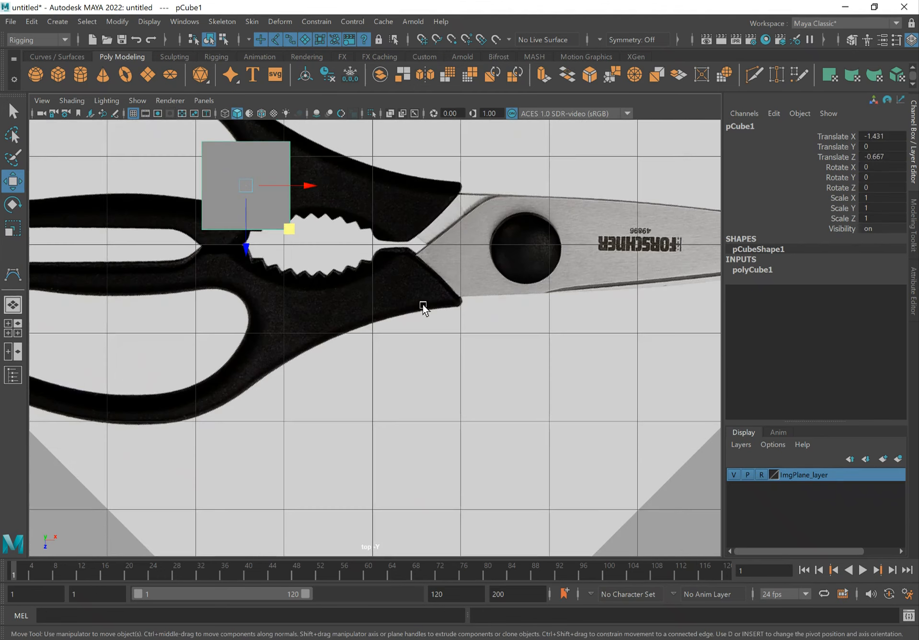
alt+middle_drag(423, 304, 505, 404)
drag(445, 348, 508, 335)
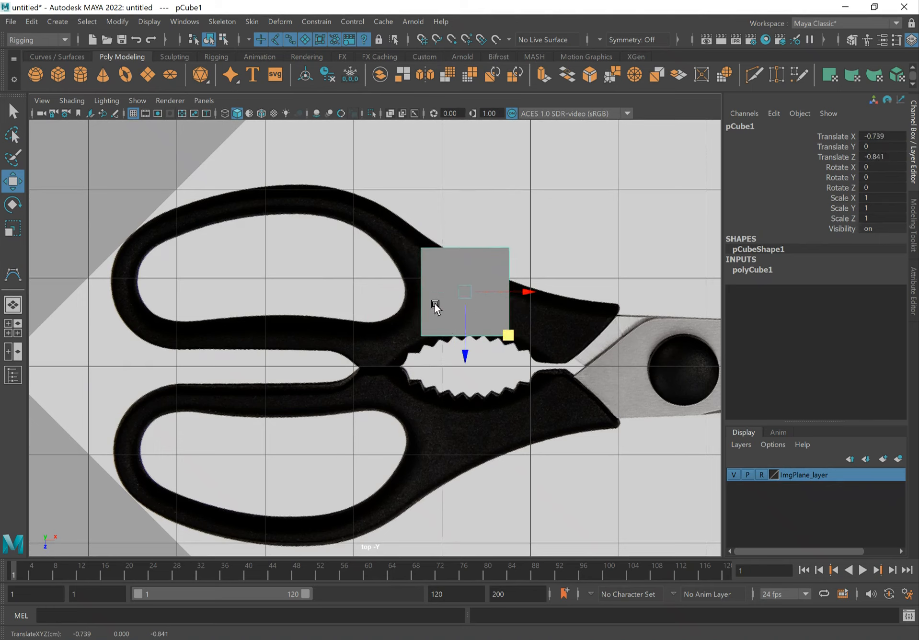
click(383, 238)
click(465, 286)
mouse_move(501, 336)
mouse_down()
mouse_move(309, 220)
mouse_move(371, 255)
mouse_up()
- Turn on X-Ray shading so the reference shows through geometry, and delete the test cube from the scene
click(69, 101)
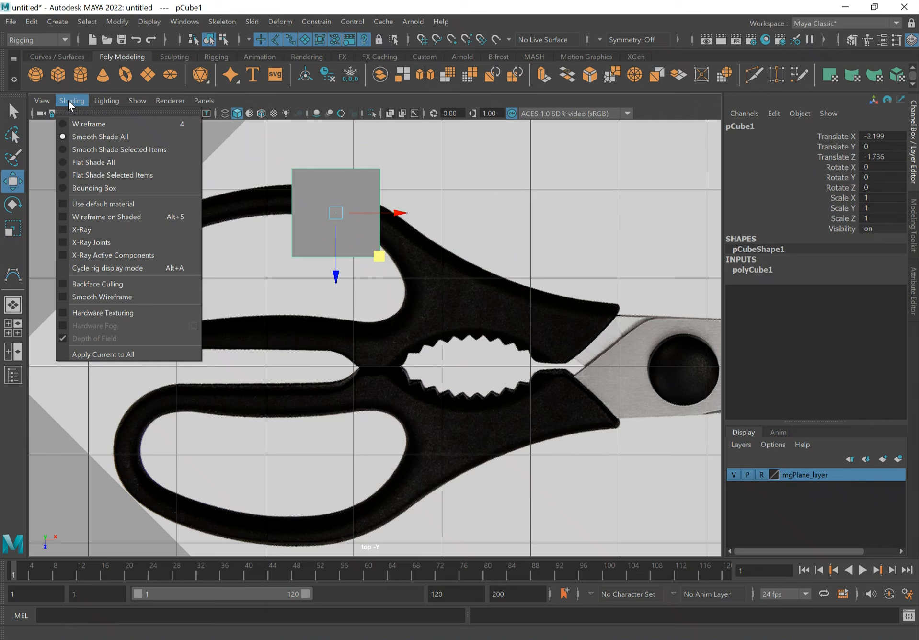
click(111, 231)
middle_drag(372, 246, 271, 173)
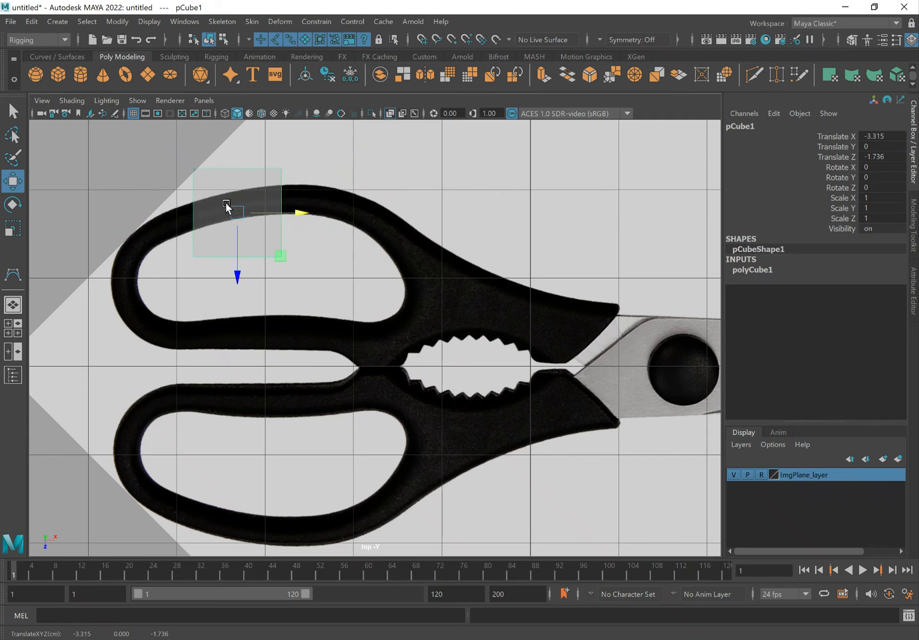
drag(234, 214, 444, 292)
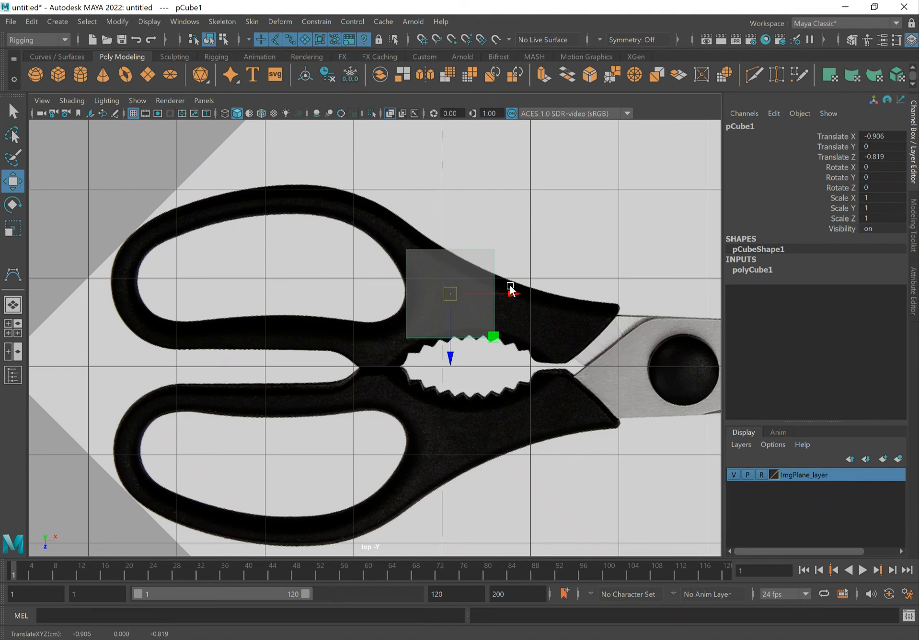
key(Delete)
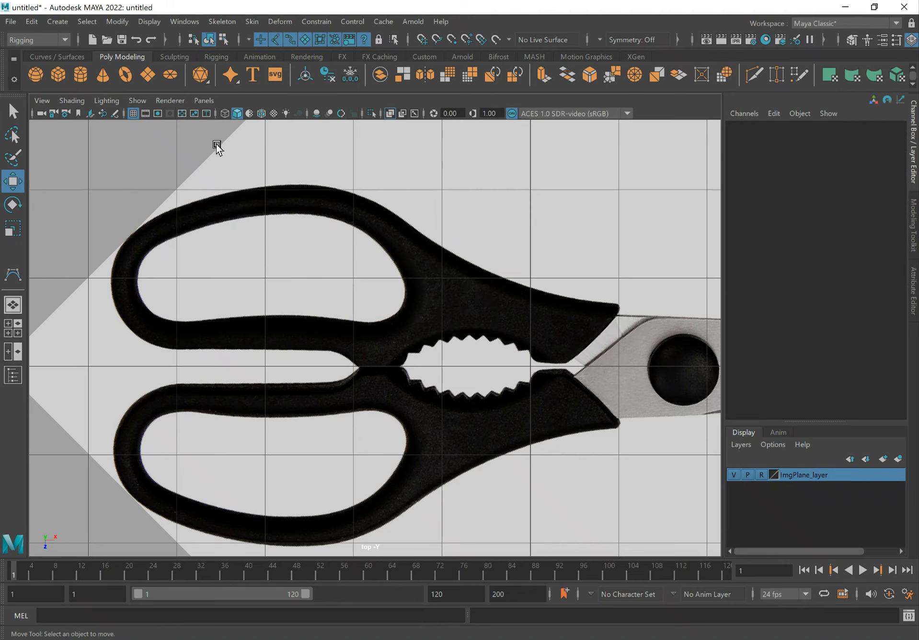
- Try a polygon torus as the handle base, reducing its axis and height subdivisions to 12
alt+middle_drag(442, 359, 245, 349)
alt+right_drag(660, 387, 714, 394)
alt+middle_drag(253, 313, 401, 344)
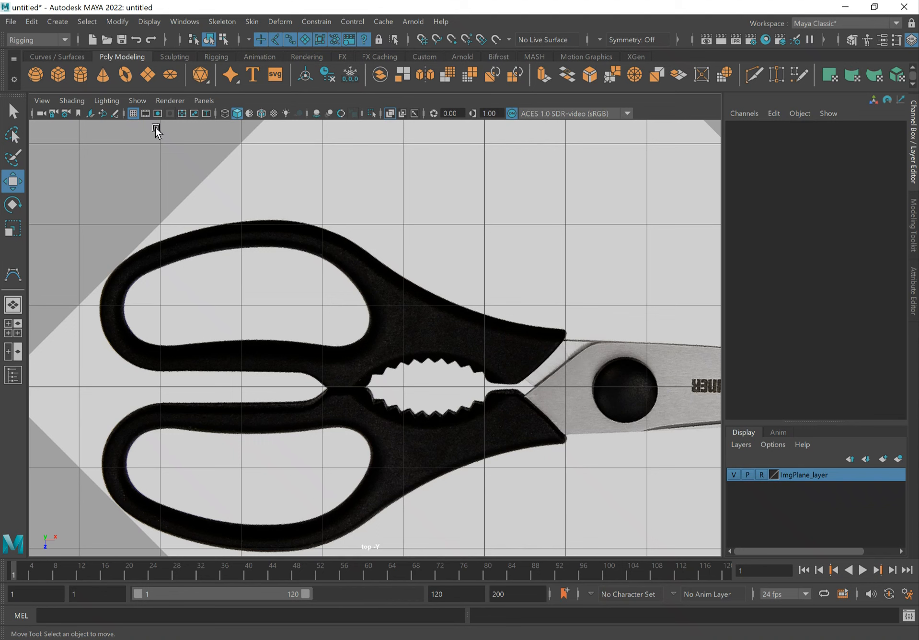
click(124, 76)
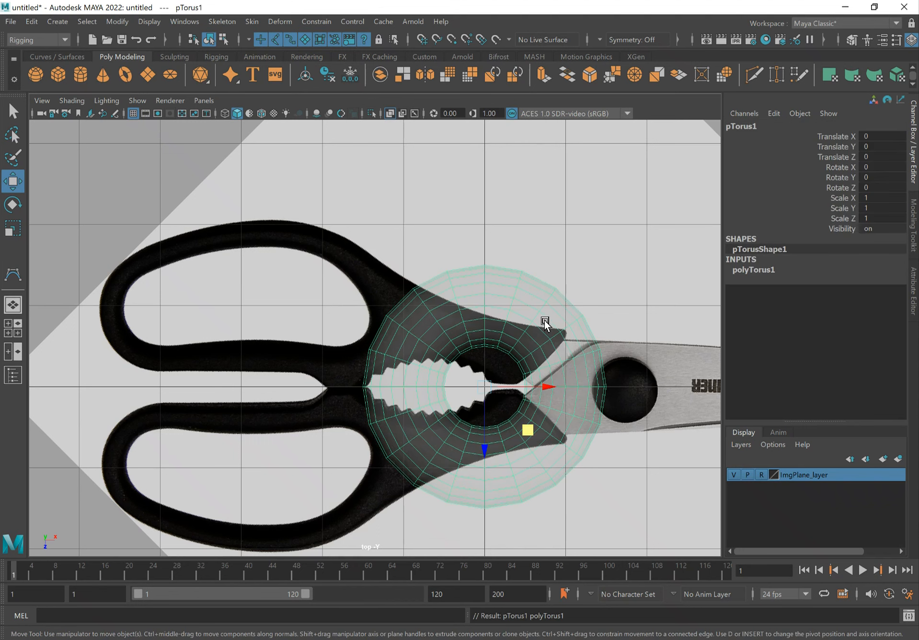
click(764, 269)
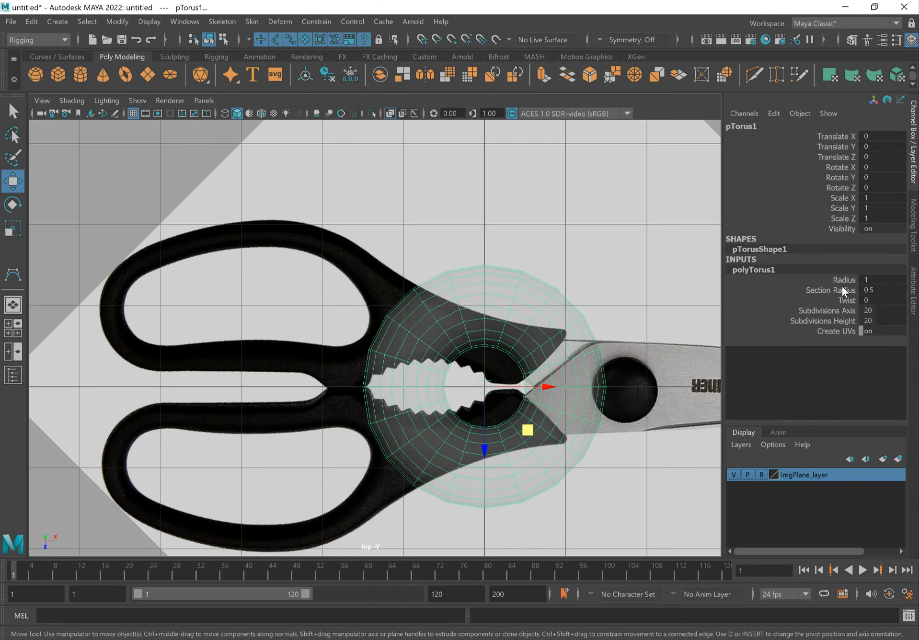
click(842, 313)
shift+click(834, 321)
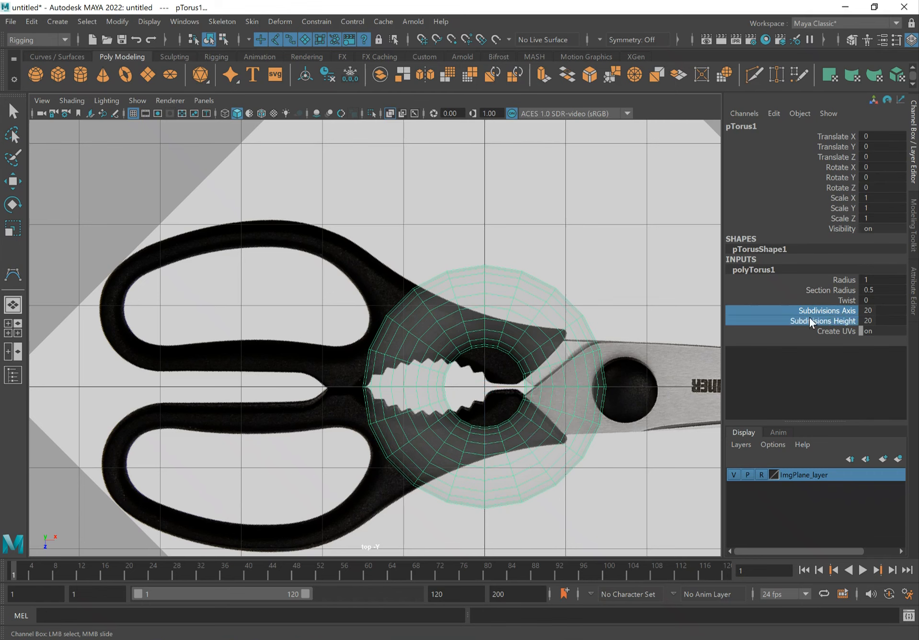
mouse_move(620, 266)
middle_down()
mouse_move(609, 264)
mouse_move(618, 265)
middle_up()
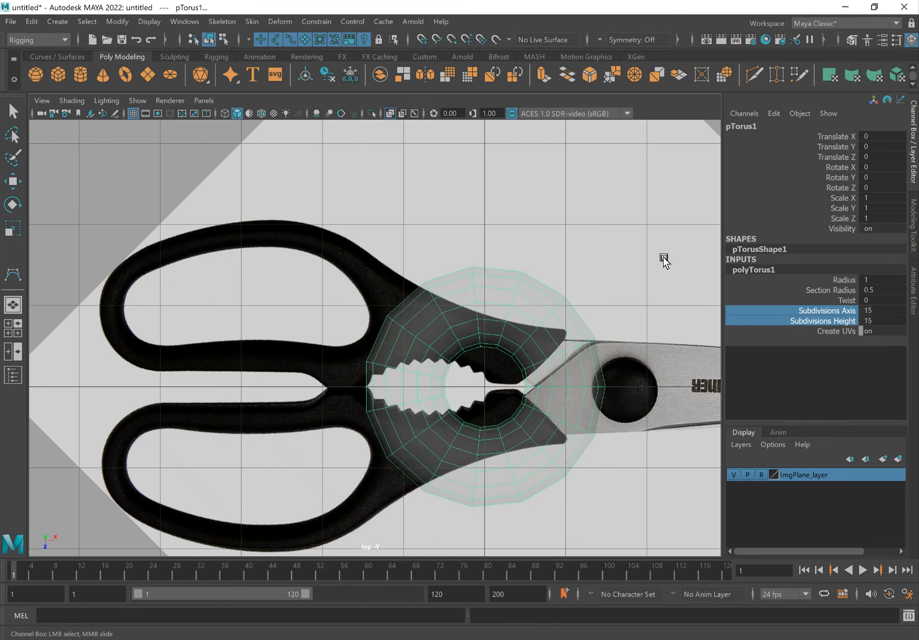
middle_drag(690, 263, 680, 262)
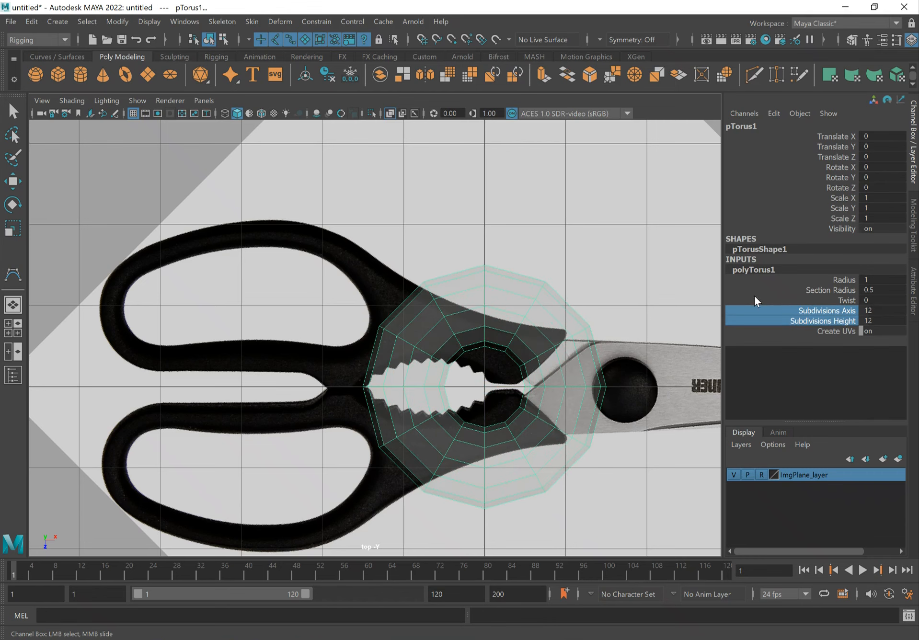
click(806, 322)
middle_drag(634, 285, 589, 273)
- Inspect the torus in the perspective view and delete it
key(space)
drag(590, 272, 624, 224)
alt+drag(478, 238, 519, 244)
key(f)
alt+drag(437, 287, 417, 329)
key(Delete)
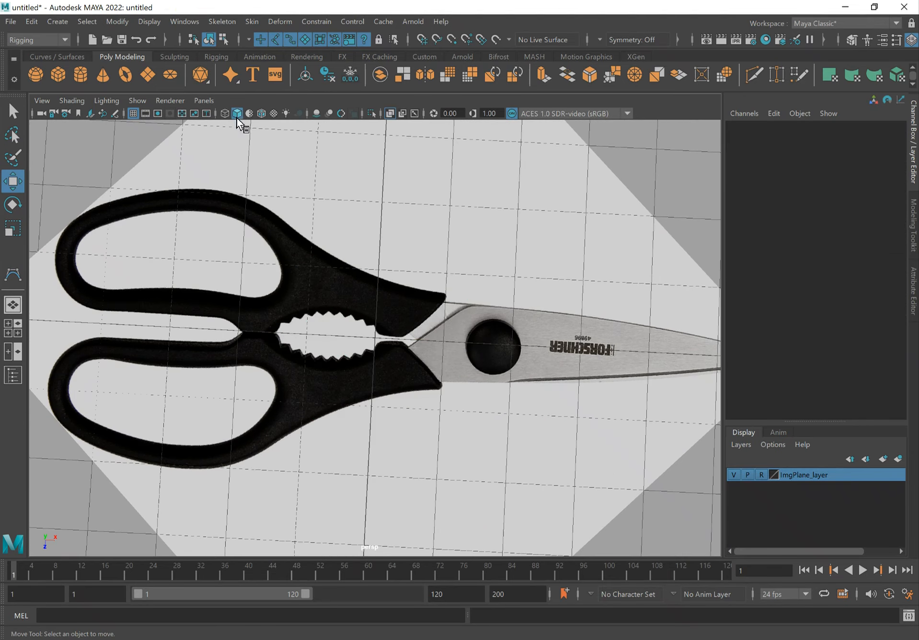
- Create a polygon cylinder and place it over the upper handle loop at about X -2.995, Z -1.049
click(81, 74)
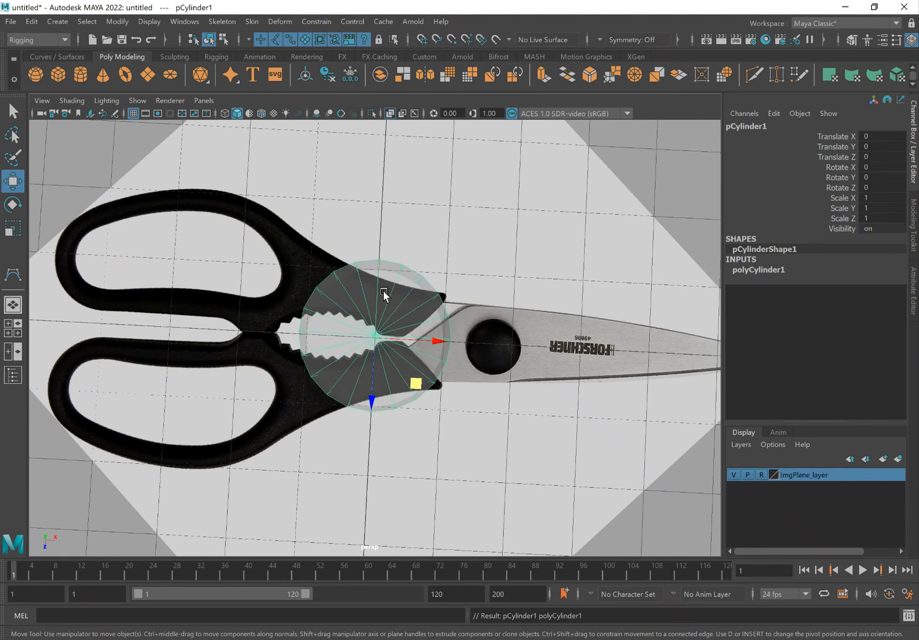
drag(415, 383, 291, 359)
key(space)
key(space)
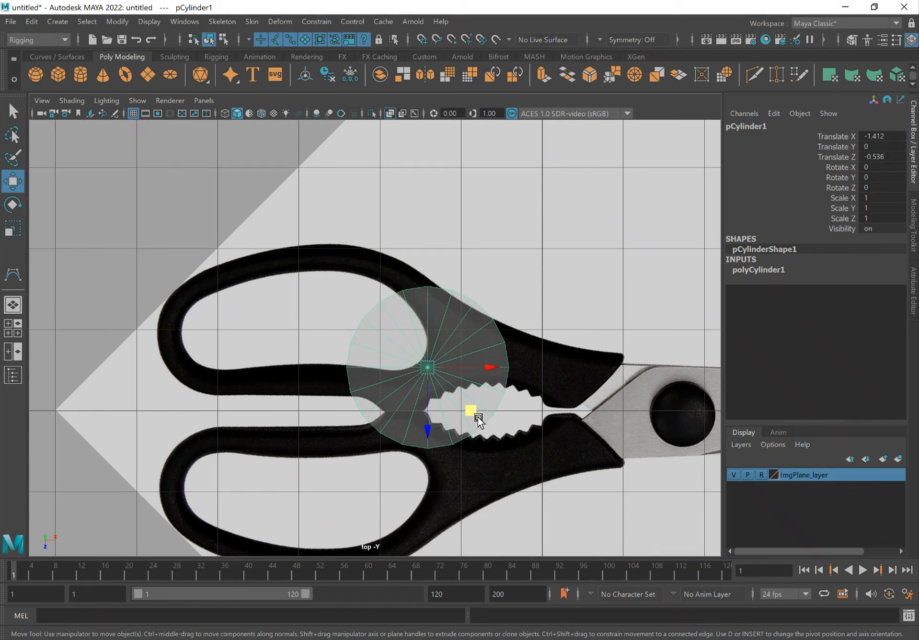
drag(477, 417, 342, 369)
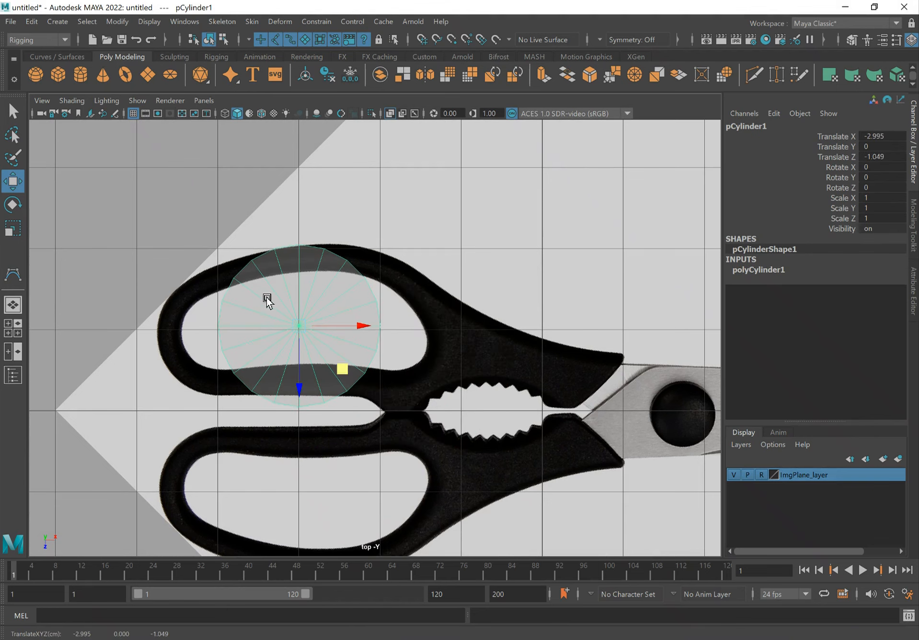
- Set the cylinder's height to 0.5 in its creation settings
click(774, 270)
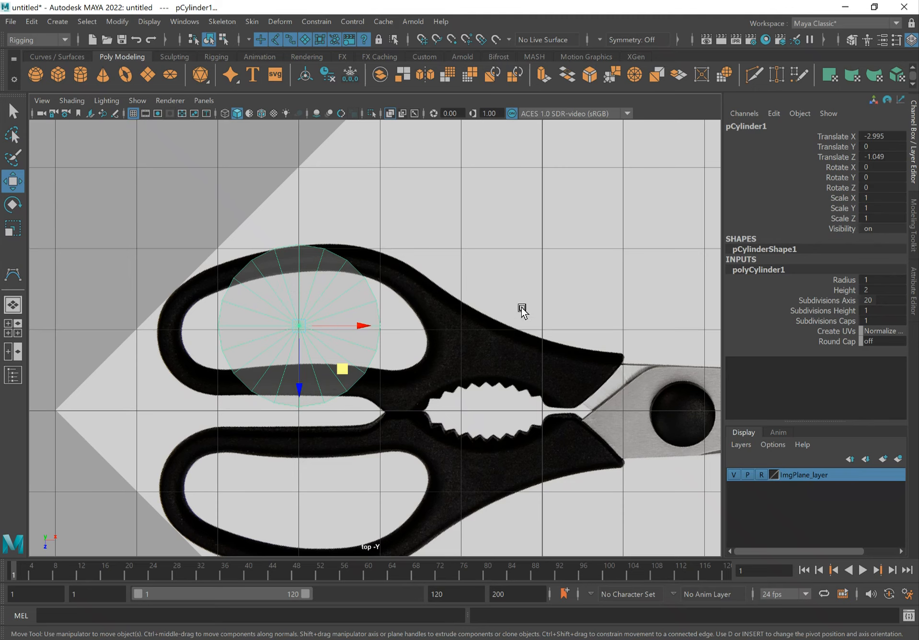
alt+middle_drag(456, 331, 478, 299)
key(space)
drag(479, 300, 500, 249)
mouse_move(405, 284)
alt+mouse_down()
mouse_move(426, 244)
mouse_move(440, 248)
alt+mouse_up()
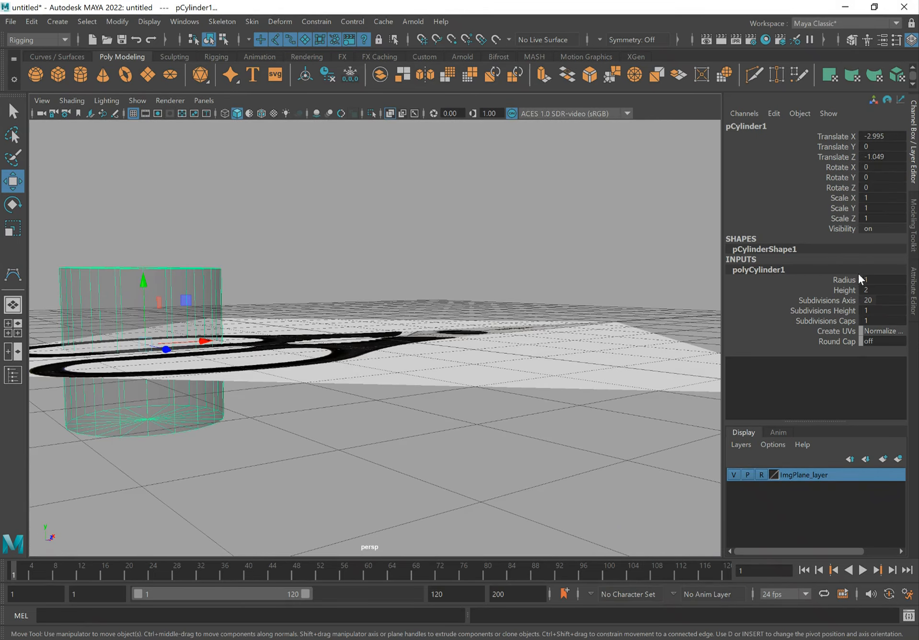
click(873, 280)
click(894, 292)
text(0.5)
key(Return)
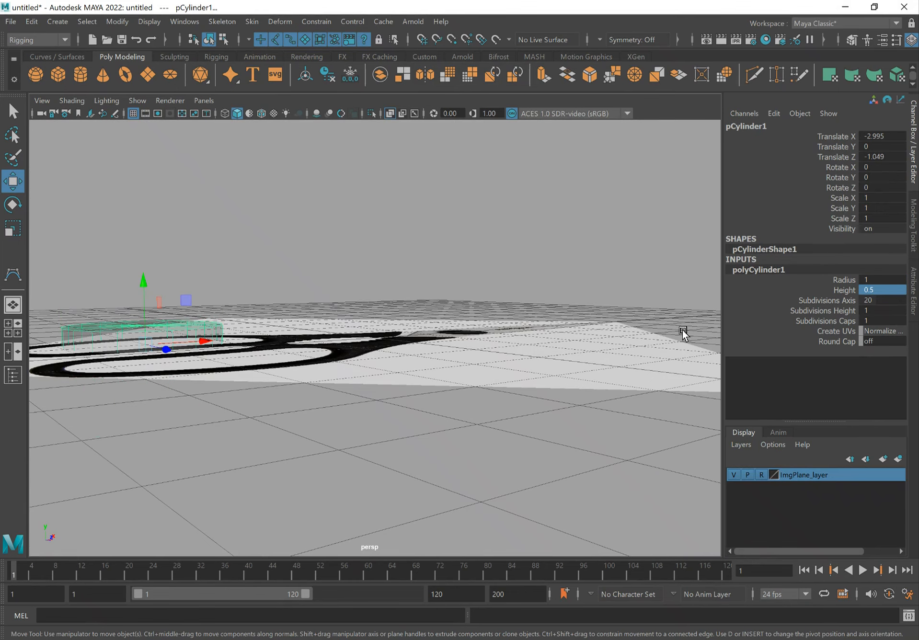
- Set the cylinder's cap subdivisions to 2
alt+drag(410, 359, 381, 389)
alt+right_drag(300, 372, 495, 375)
alt+middle_drag(505, 329, 633, 334)
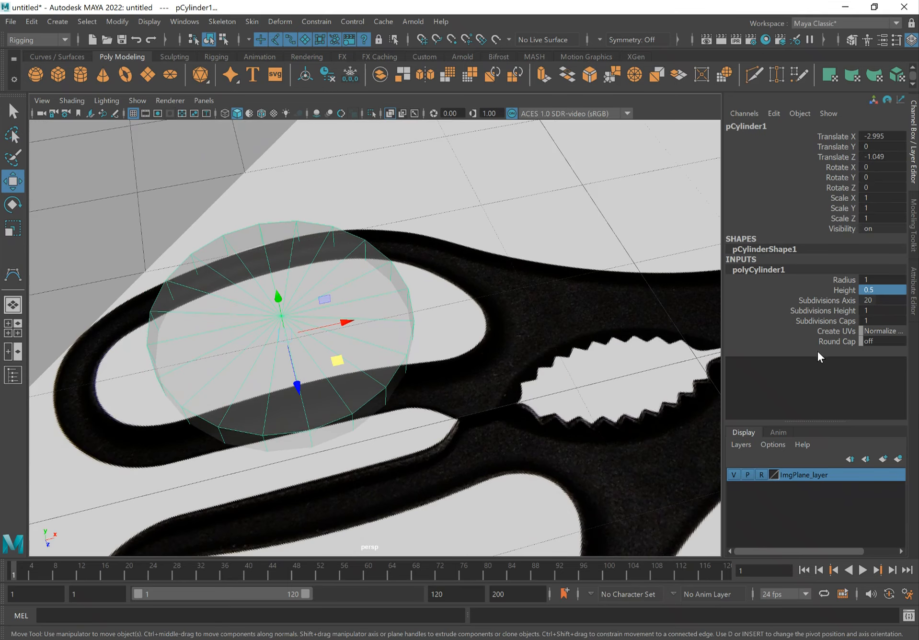
click(836, 321)
middle_drag(289, 365, 307, 364)
alt+middle_drag(491, 299, 520, 287)
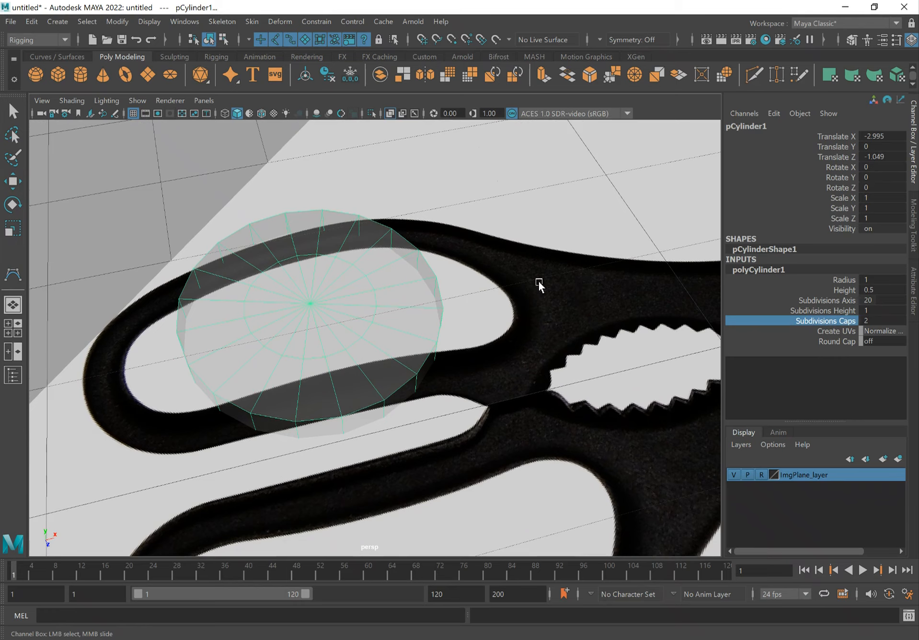
- Reduce the cylinder's axis subdivisions to 12 in the top view
alt+middle_drag(523, 327, 522, 300)
key(space)
drag(523, 300, 450, 301)
alt+middle_drag(418, 316, 529, 335)
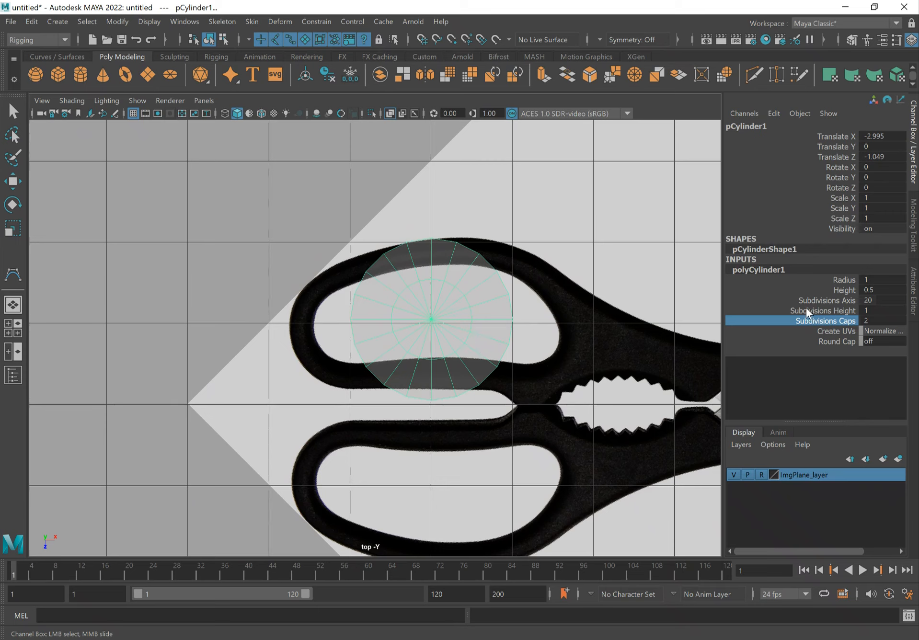
click(834, 300)
middle_drag(576, 291, 555, 287)
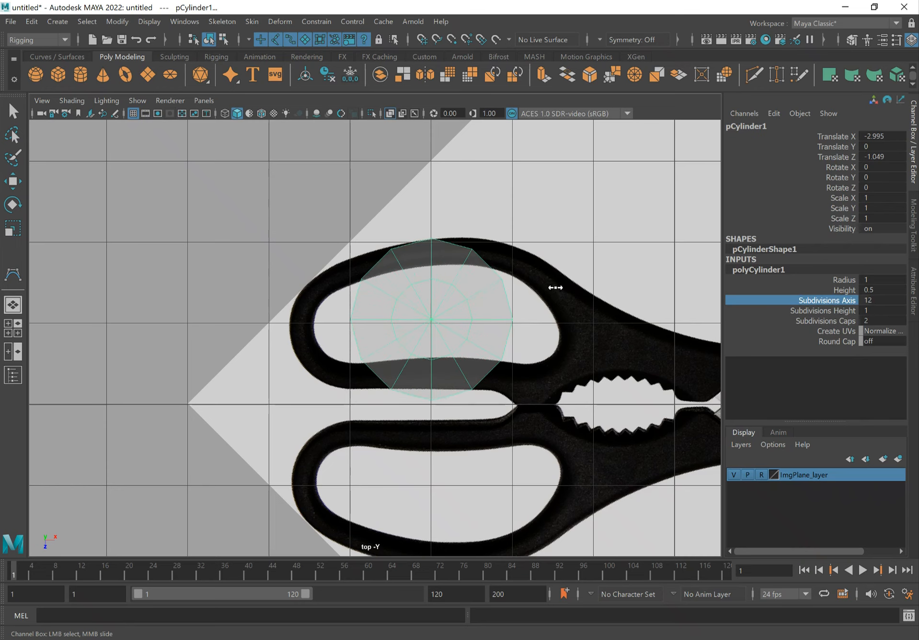
- Select the inner ring of cap faces on both ends of the cylinder and delete them to open its centre
alt+middle_drag(455, 293, 459, 276)
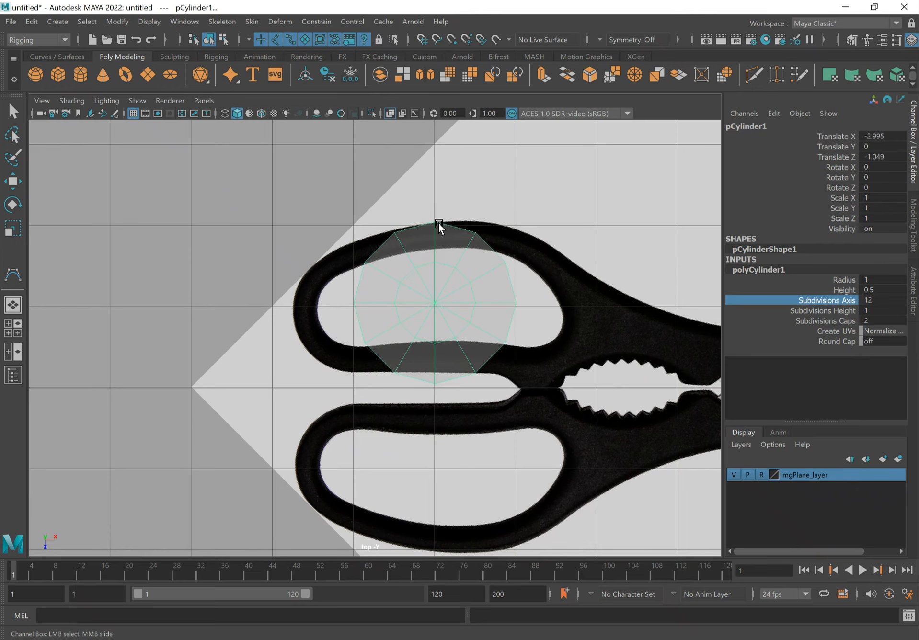
alt+right_drag(398, 290, 527, 295)
key(q)
mouse_move(437, 289)
right_down()
mouse_move(451, 275)
mouse_move(446, 299)
right_up()
click(444, 285)
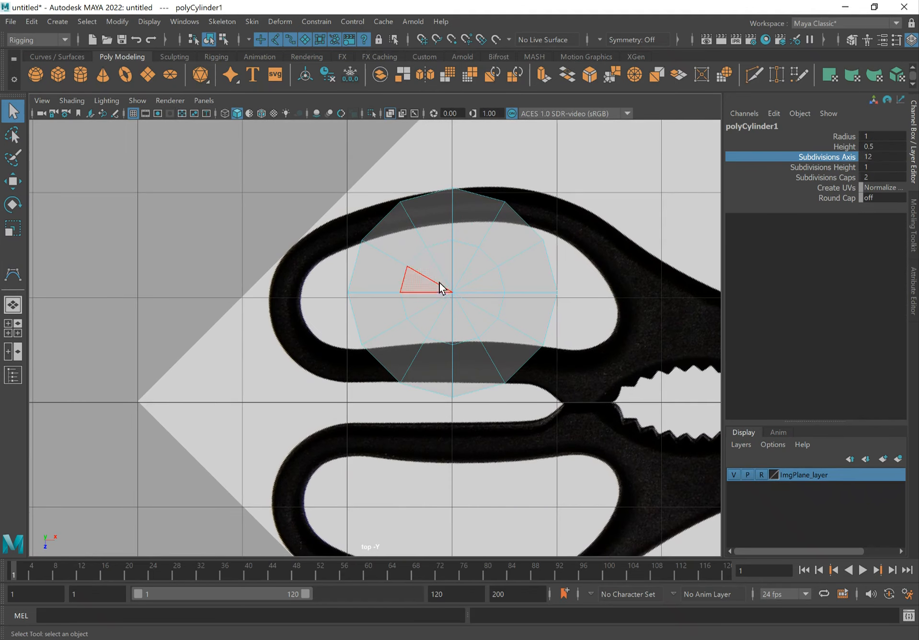
drag(469, 309, 439, 300)
key(space)
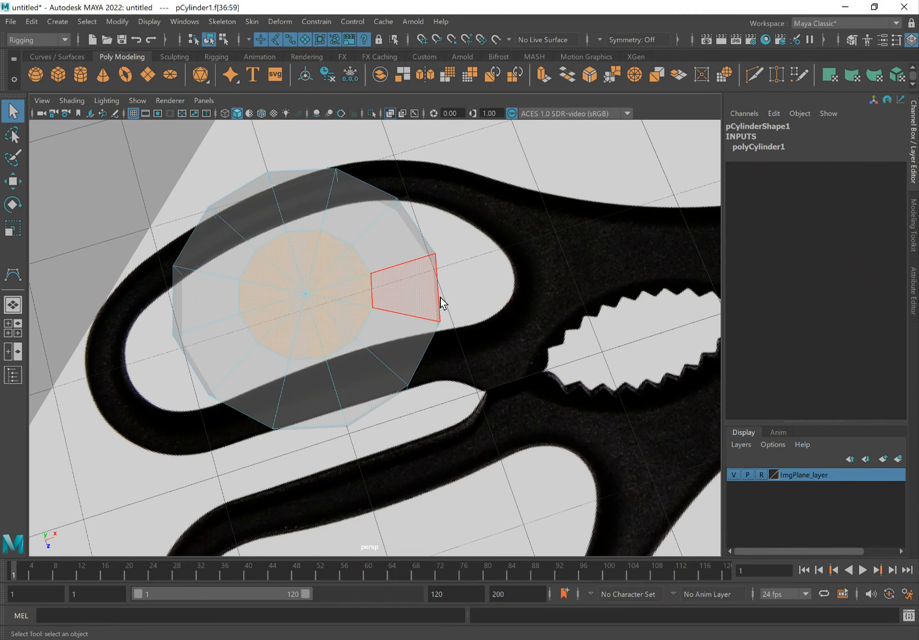
click(441, 298)
mouse_move(362, 240)
alt+mouse_down()
mouse_move(352, 210)
mouse_move(354, 234)
alt+mouse_up()
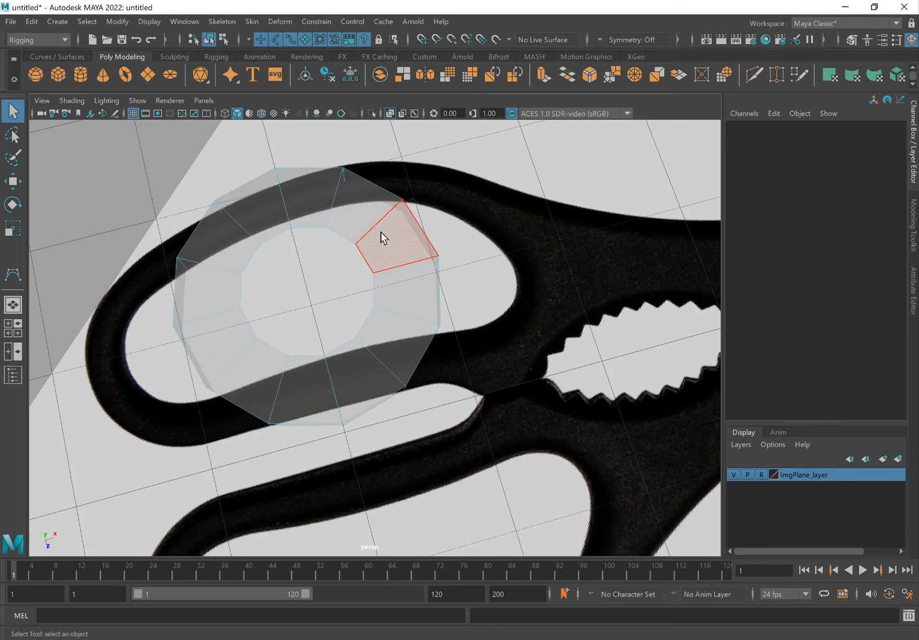
- Hide ImgPlane_layer to view the opened ring mesh without the scissors reference
click(734, 475)
alt+drag(314, 309, 367, 322)
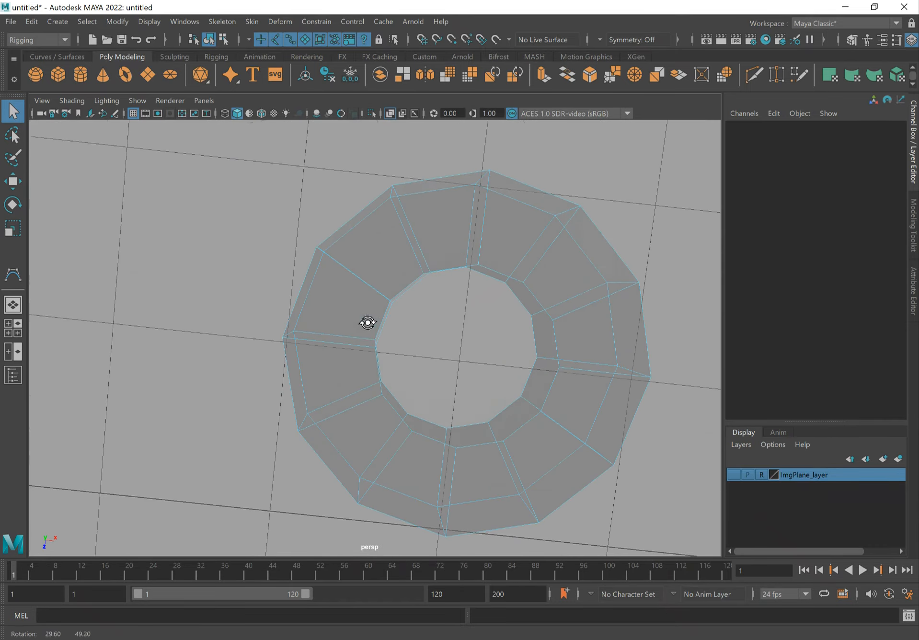
- Select the inner border edge loops on both ends of the ring and bridge them to close the hole's inner wall
right_click(451, 255)
click(448, 221)
mouse_move(442, 228)
alt+mouse_down()
mouse_move(463, 269)
mouse_move(436, 244)
alt+mouse_up()
double_click(435, 245)
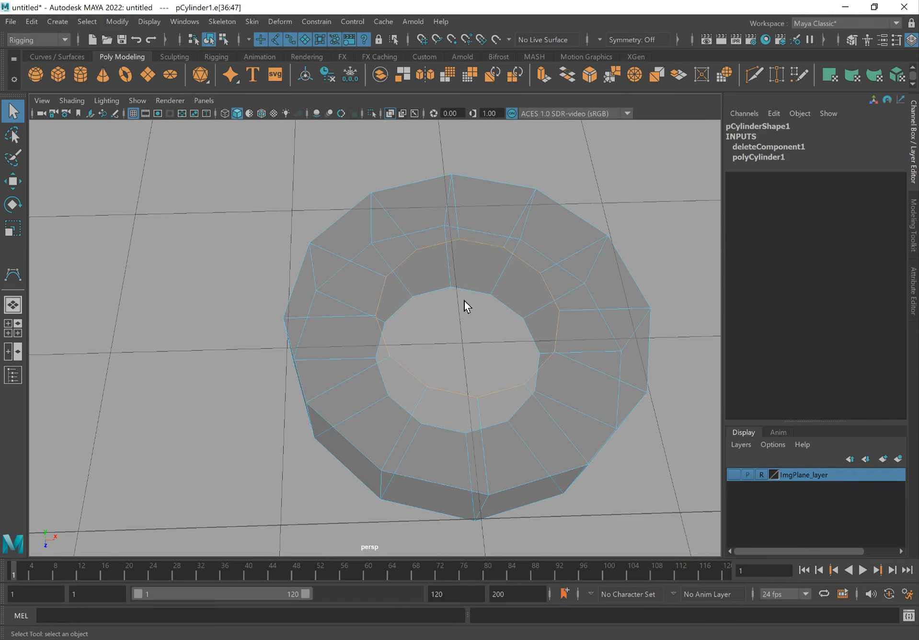
alt+drag(471, 315, 486, 308)
alt+drag(483, 356, 463, 368)
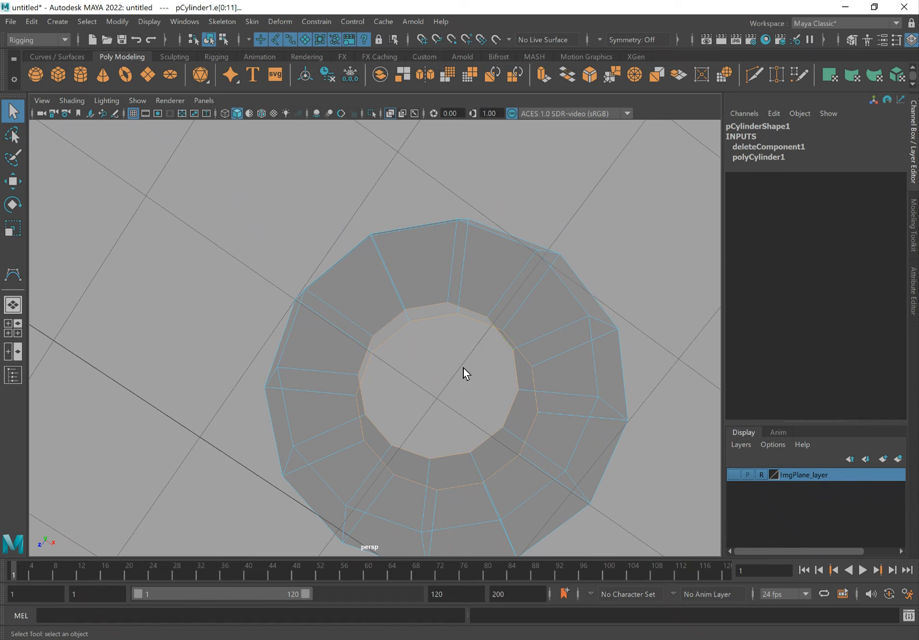
alt+drag(485, 330, 443, 314)
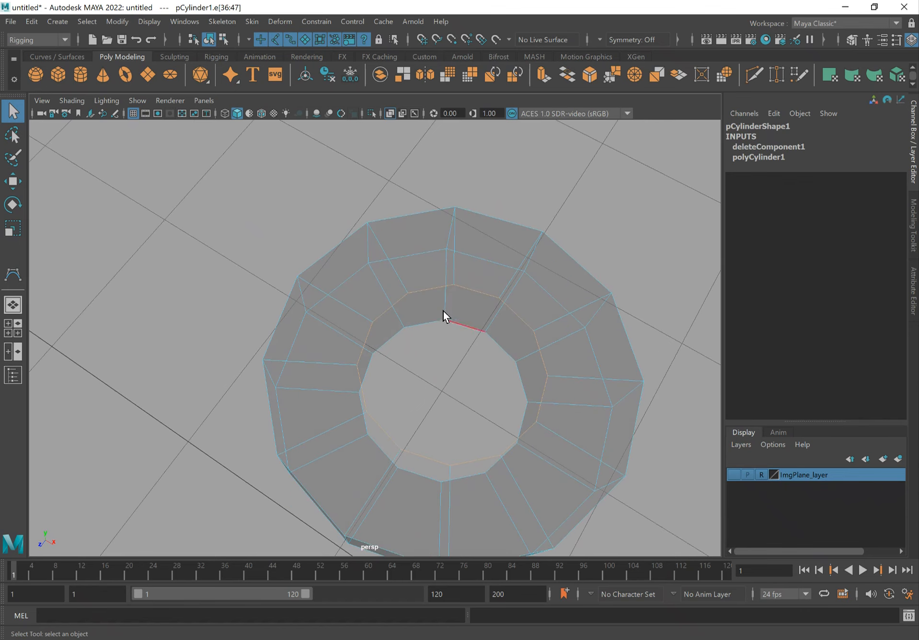
alt+drag(450, 377, 445, 366)
shift+double_click(473, 349)
alt+drag(445, 376, 427, 404)
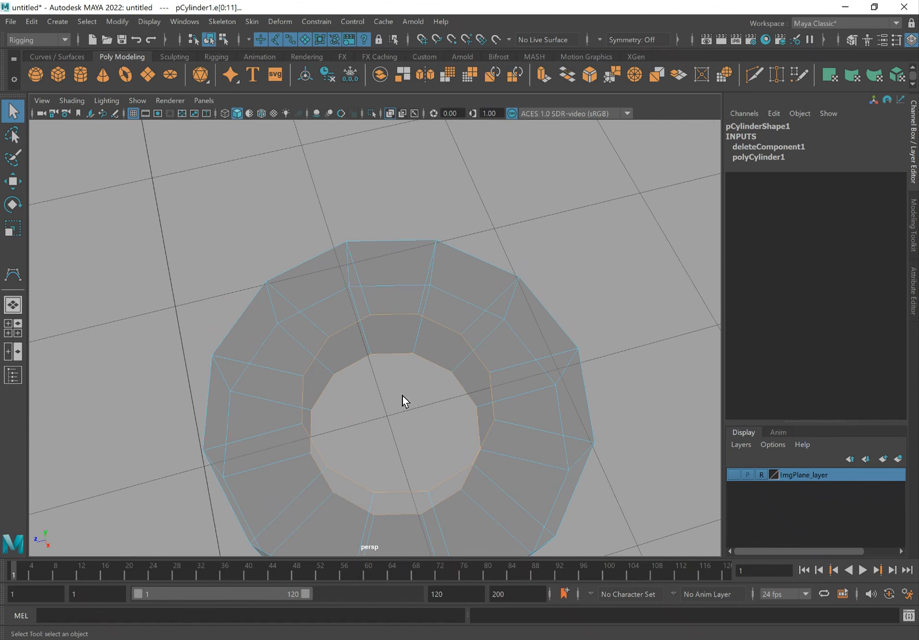
shift+right_drag(393, 354, 402, 504)
mouse_move(407, 390)
alt+mouse_down()
mouse_move(392, 370)
mouse_move(396, 390)
alt+mouse_up()
alt+drag(359, 375, 377, 365)
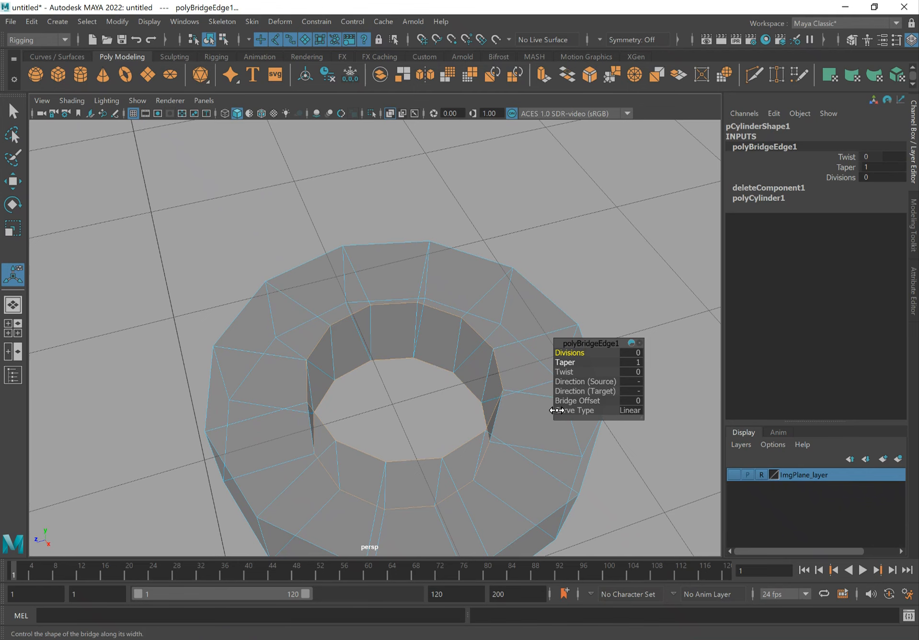
alt+drag(358, 324, 338, 314)
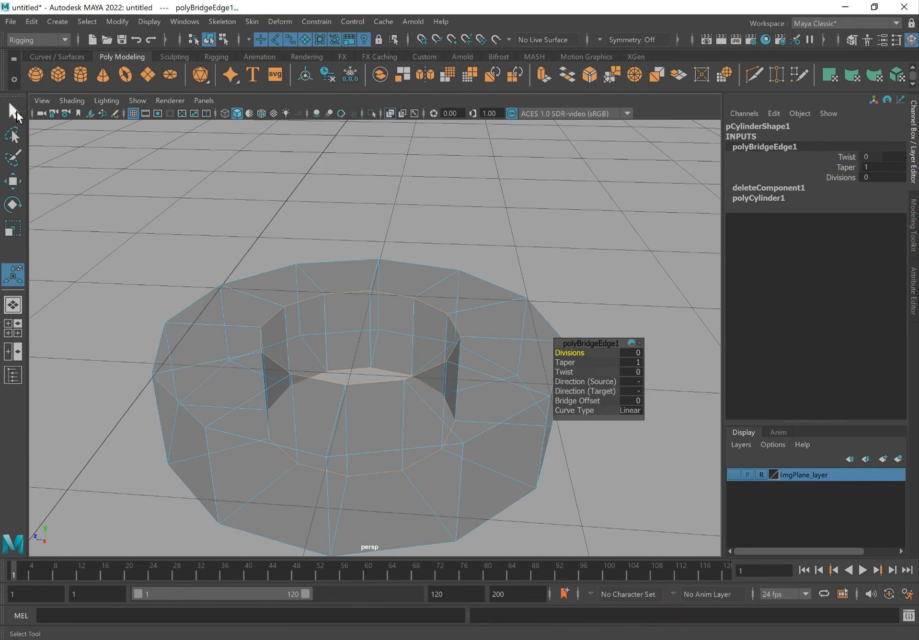
click(13, 112)
- Turn off X-Ray shading and return to object mode to view the bridged ring as a solid
mouse_move(416, 319)
alt+mouse_down()
mouse_move(420, 330)
mouse_move(416, 306)
mouse_move(418, 323)
mouse_move(432, 308)
alt+mouse_up()
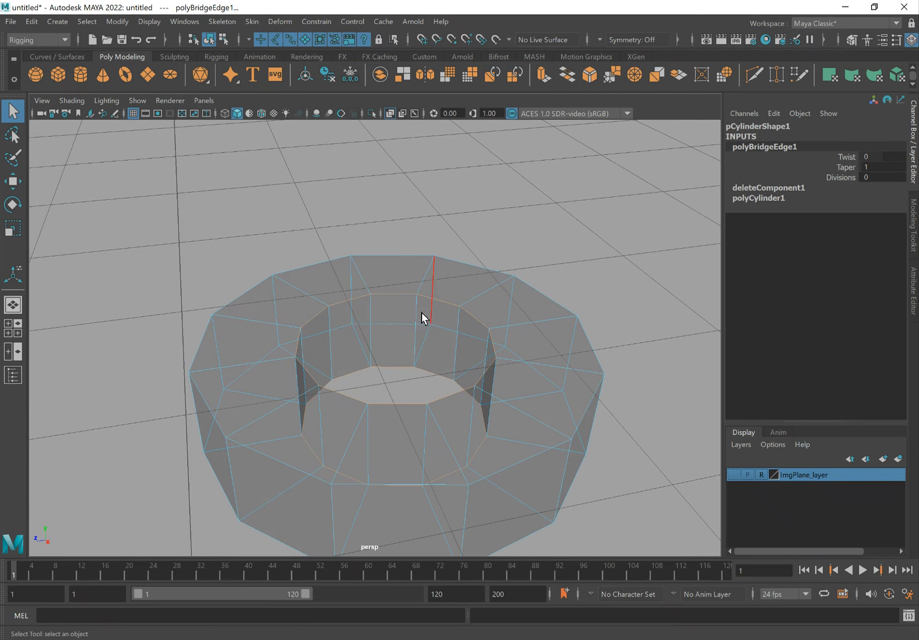
click(72, 100)
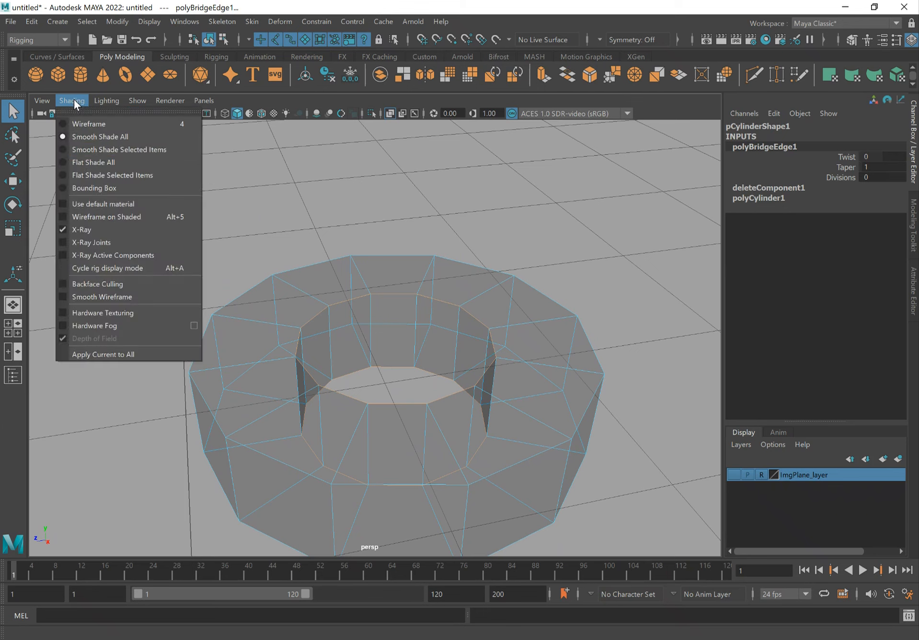
click(106, 229)
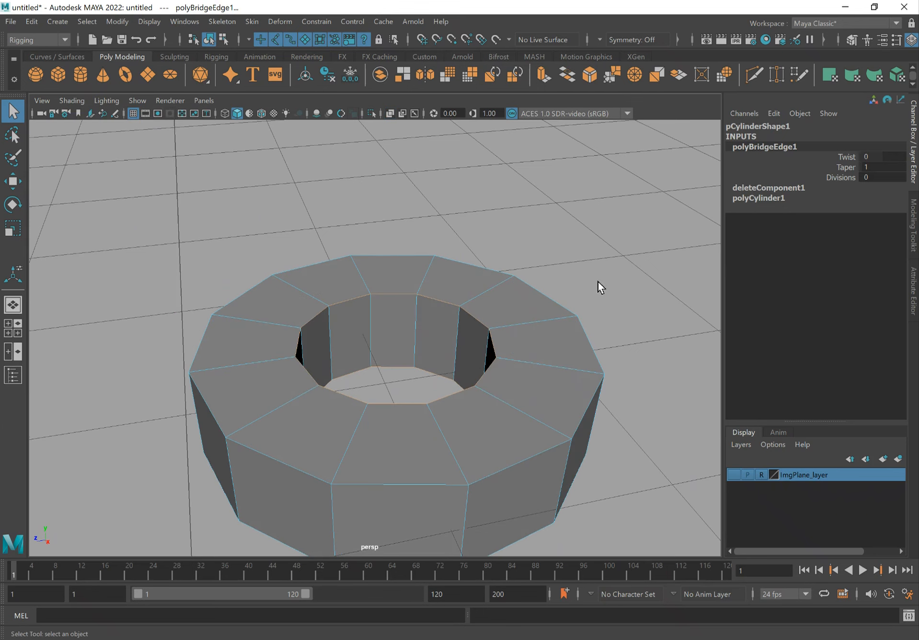
right_drag(526, 304, 587, 262)
click(635, 282)
alt+drag(635, 281, 406, 300)
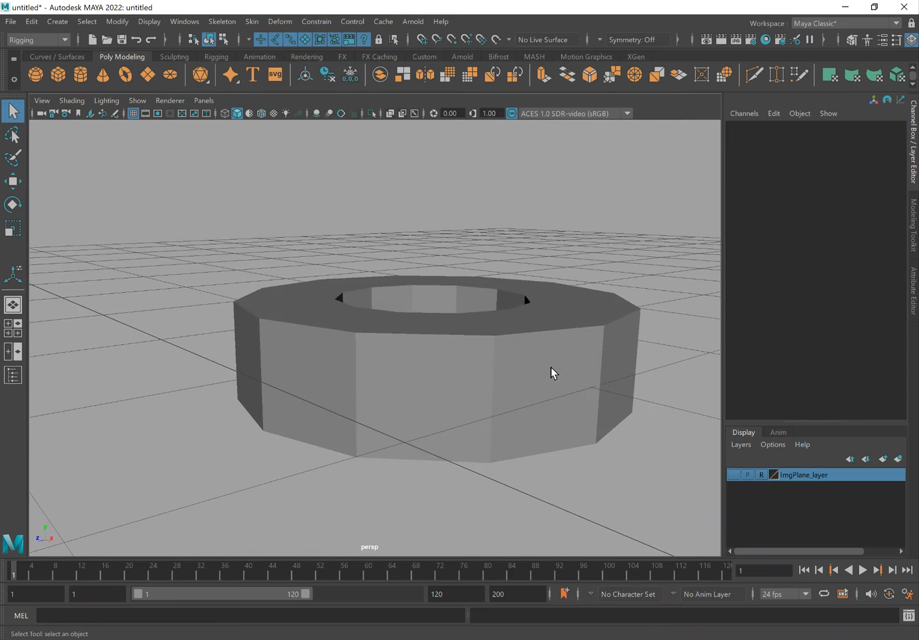
alt+drag(527, 367, 480, 388)
- Soften/harden the ring's edges with an angle of 45
click(419, 322)
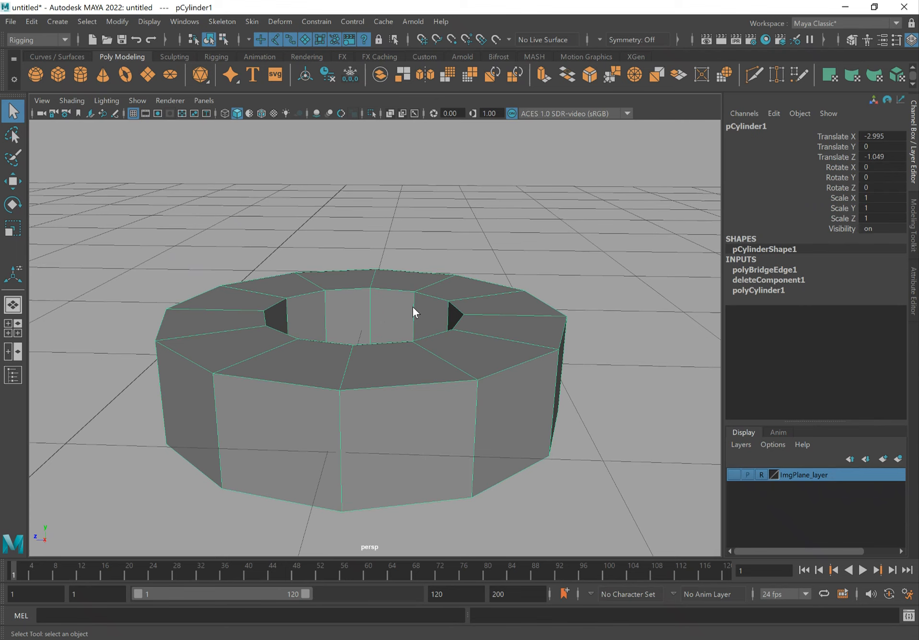
shift+right_click(413, 308)
shift+right_drag(413, 306, 575, 323)
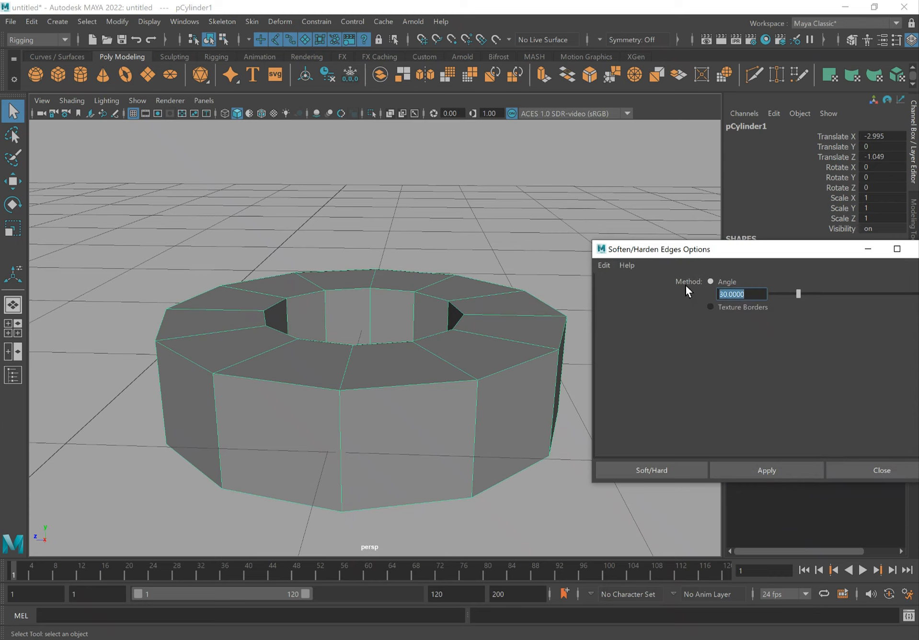
text(45)
key(Return)
click(782, 469)
click(847, 466)
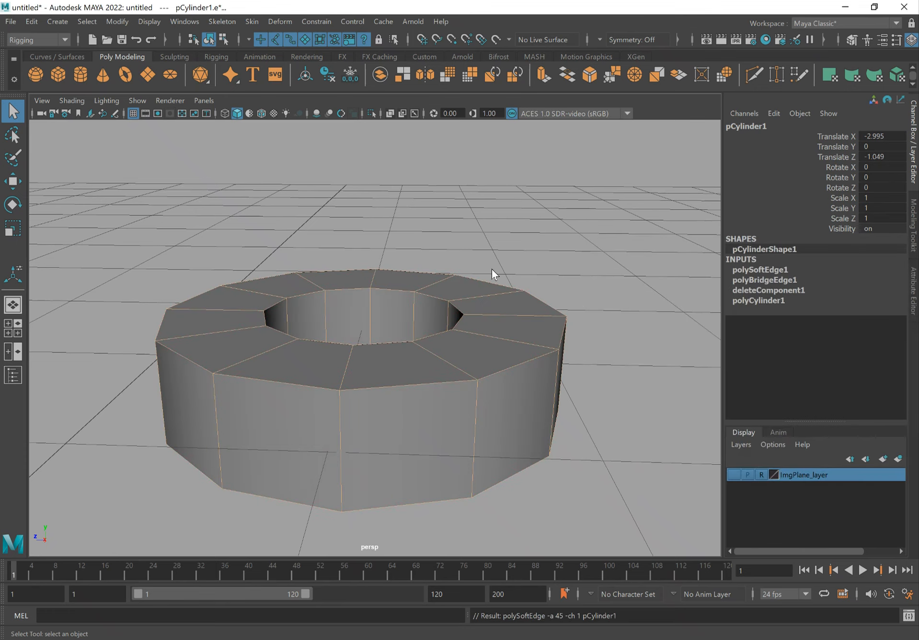
- Return to object mode and examine the ring's edge shading from several angles
right_drag(492, 270, 544, 235)
click(573, 337)
alt+drag(573, 337, 557, 377)
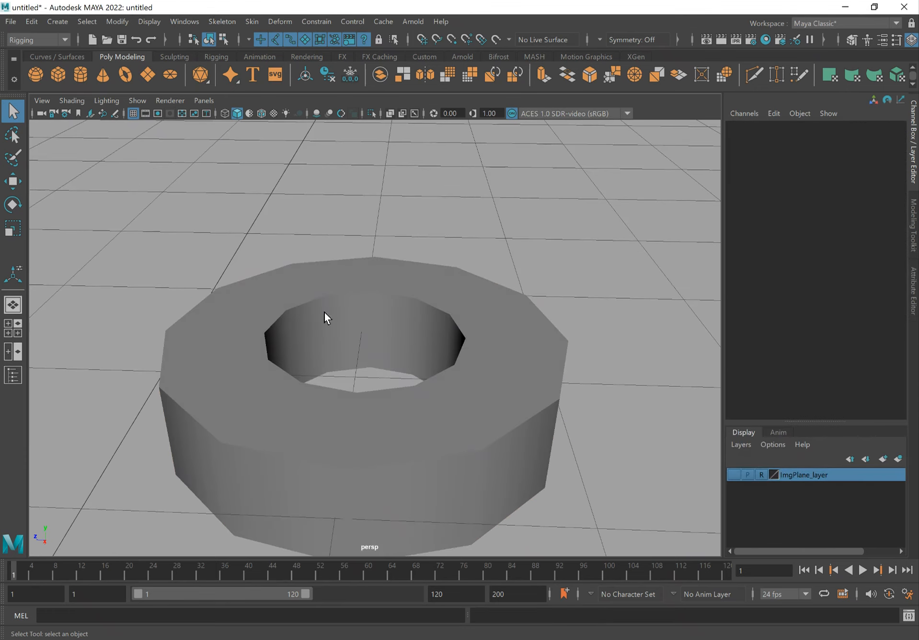
alt+drag(383, 355, 293, 274)
alt+drag(231, 314, 265, 309)
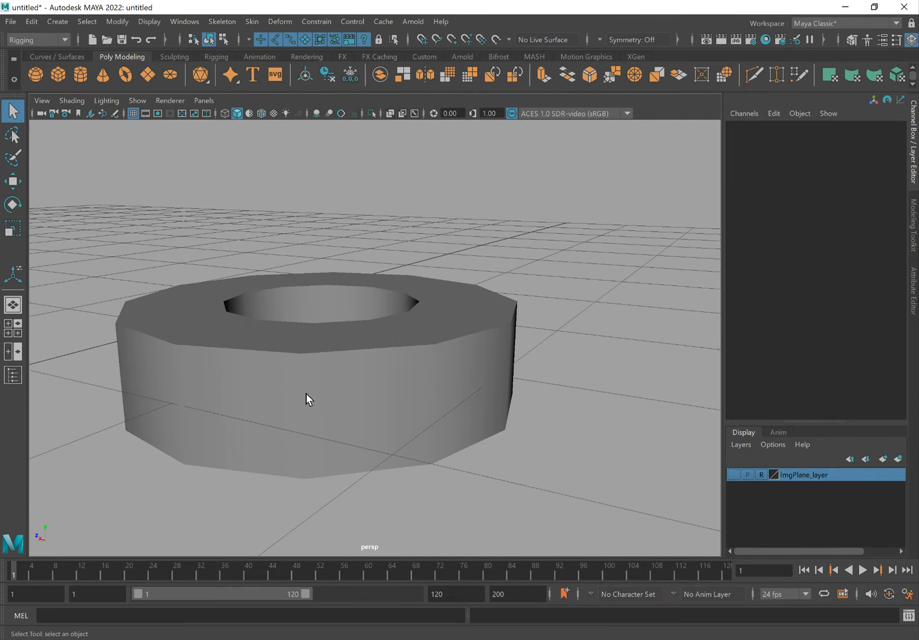
alt+drag(263, 389, 324, 397)
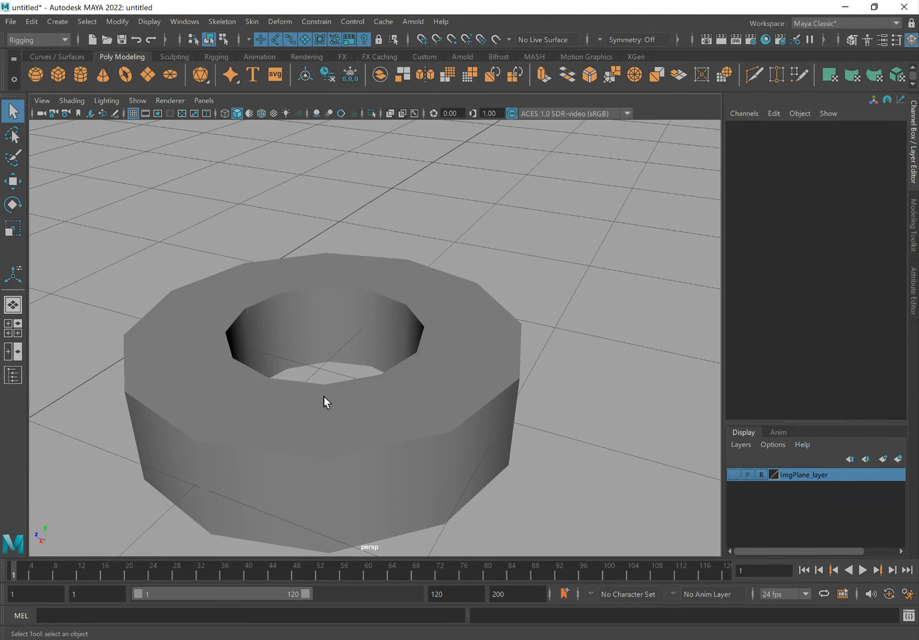
click(407, 386)
alt+drag(408, 389, 512, 317)
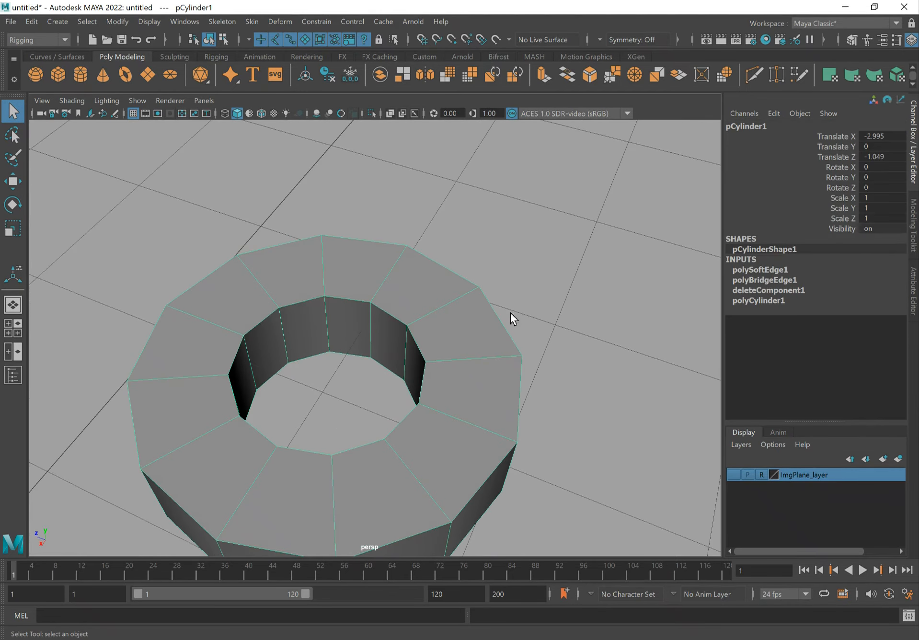
- Show ImgPlane_layer again, turn on X-Ray shading, and switch to the top view over the handle loop
click(734, 475)
click(72, 101)
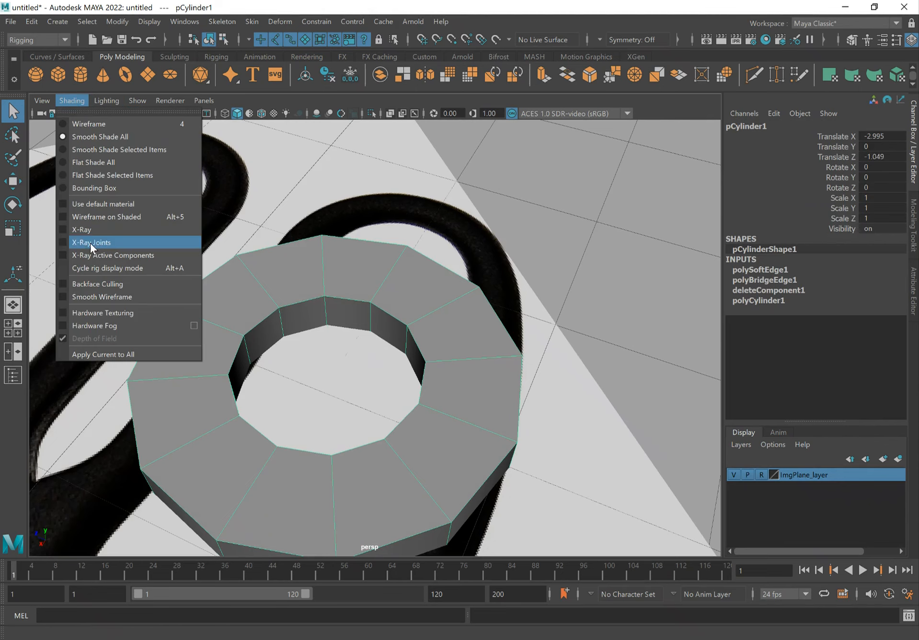
click(97, 230)
alt+middle_drag(392, 312, 422, 274)
key(space)
drag(422, 274, 362, 271)
alt+middle_drag(427, 278, 407, 319)
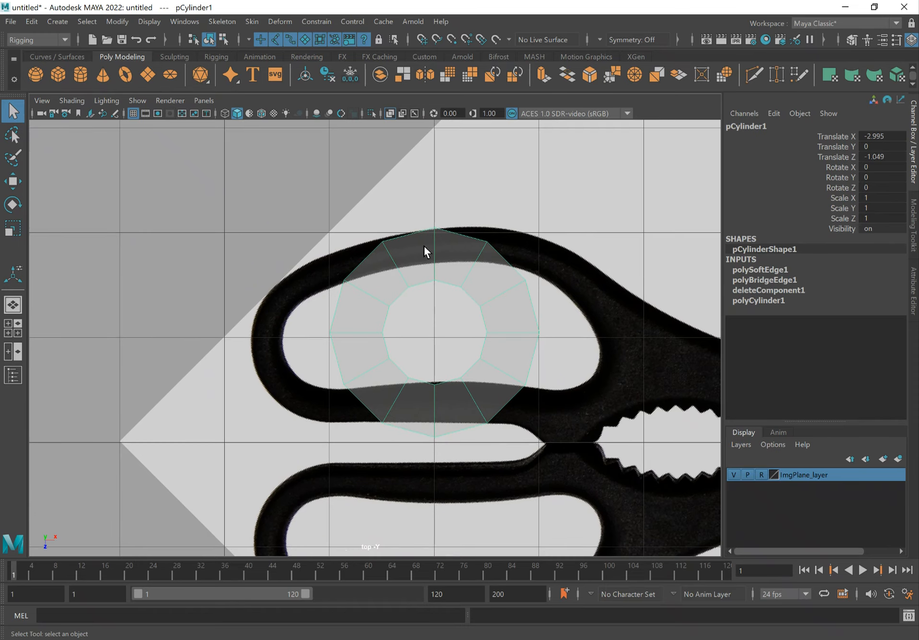
- Scale all the ring's vertices along X to stretch it to about the handle loop's width
right_drag(446, 252, 365, 242)
drag(642, 433, 667, 537)
scroll(511, 371, up, 2)
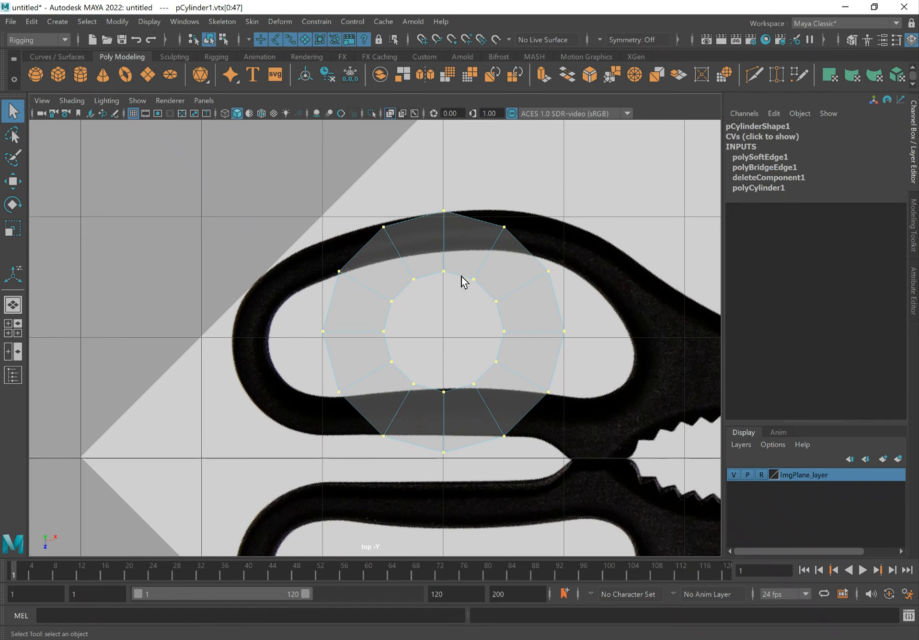
right_drag(443, 246, 379, 243)
right_drag(439, 242, 434, 242)
key(r)
drag(505, 333, 553, 334)
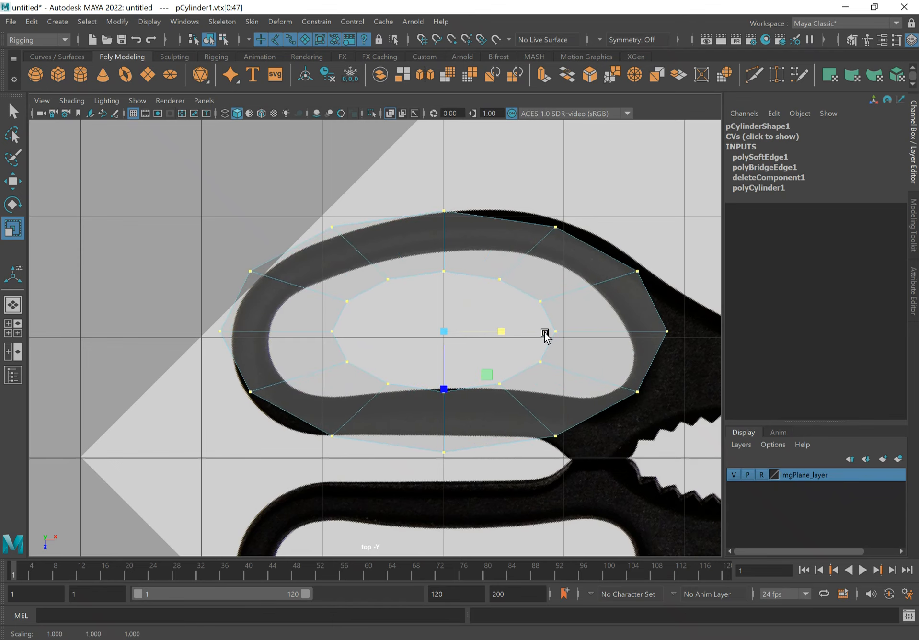
- Select the ring's inner vertices and scale them along X to match the width of the handle opening
alt+middle_drag(317, 314, 378, 304)
key(q)
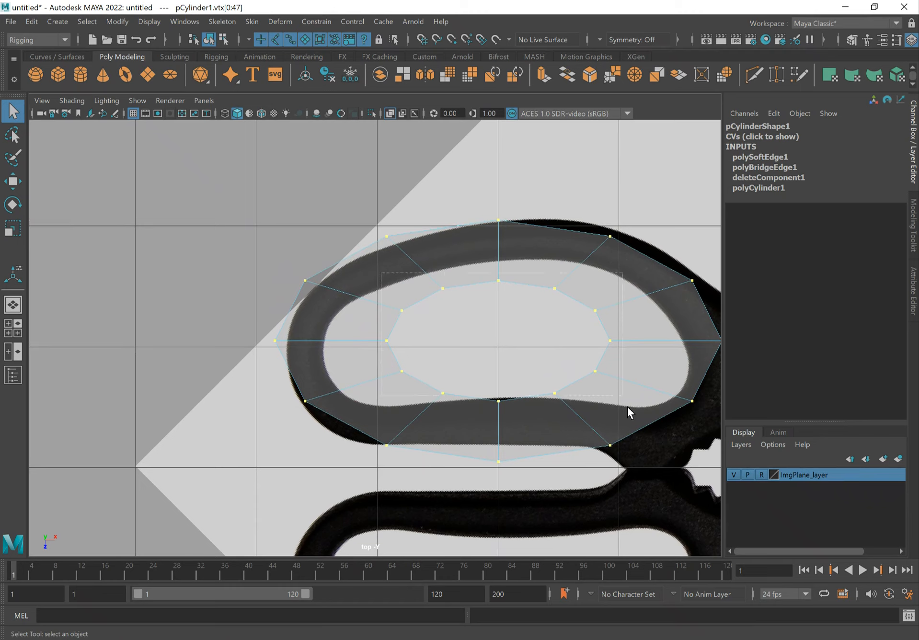
key(r)
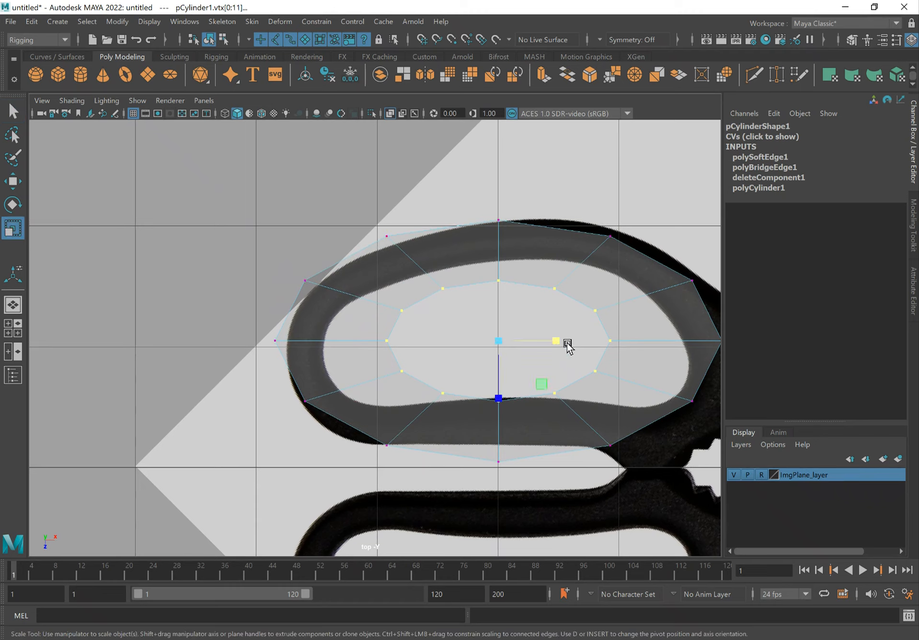
click(580, 340)
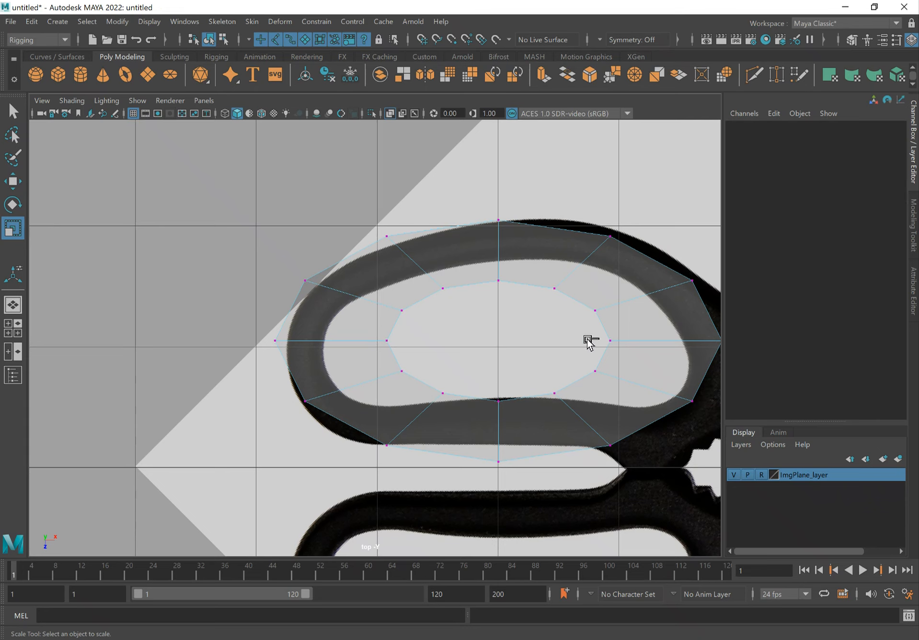
key(ctrl+z)
drag(567, 343, 594, 350)
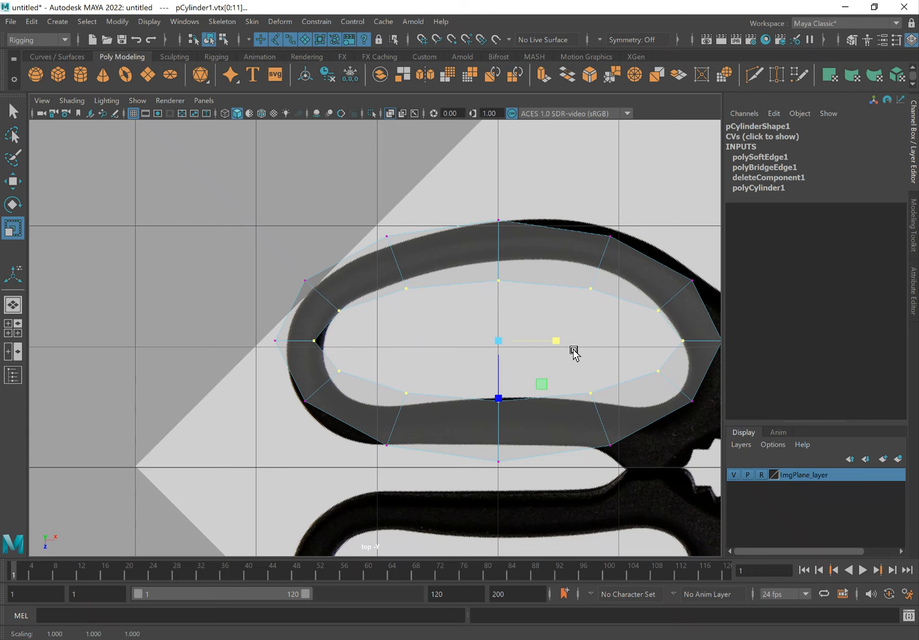
key(q)
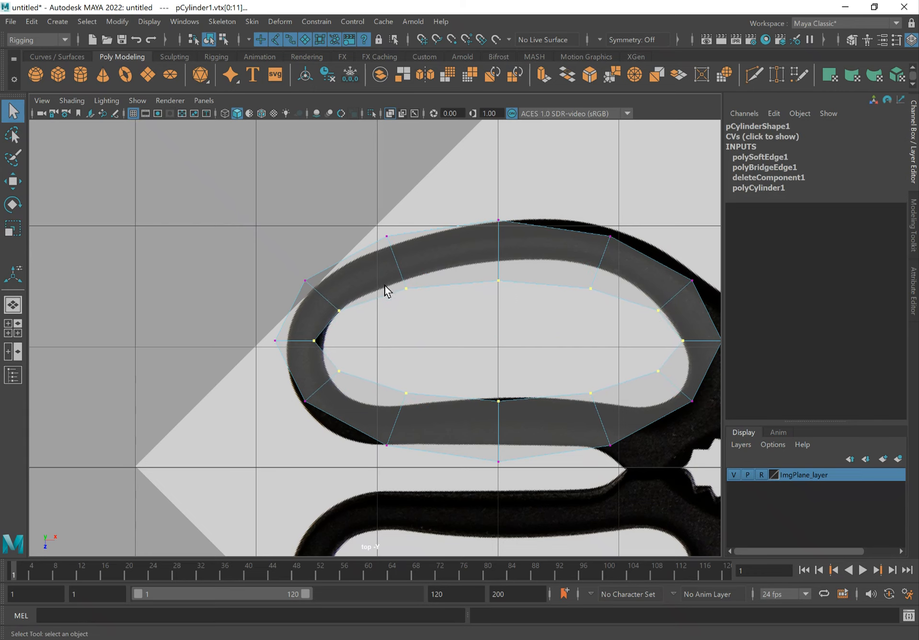
- Move the ring's upper-left outer vertex and leftmost vertex pair onto the handle loop's outline
alt+right_drag(358, 334, 726, 383)
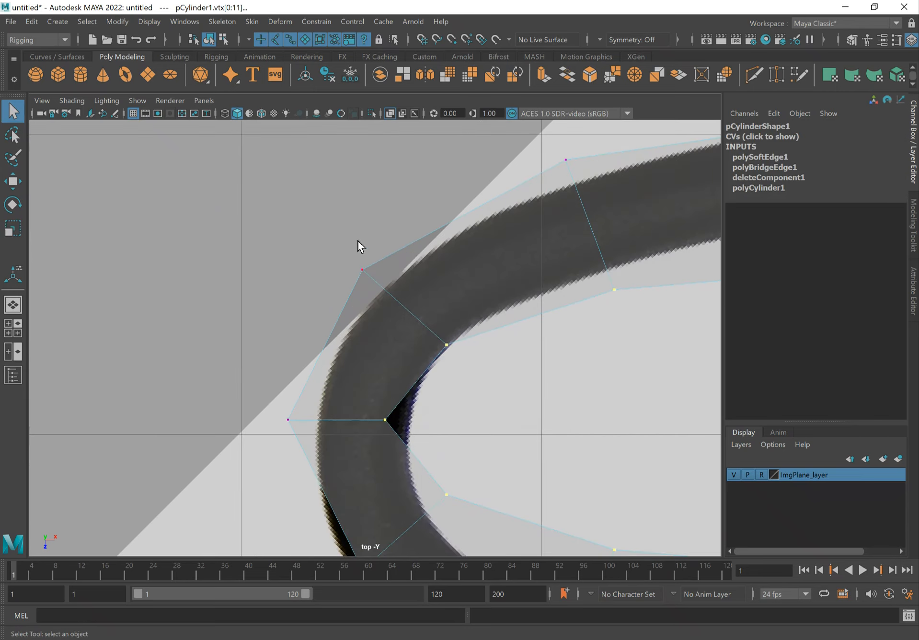
key(w)
drag(404, 312, 424, 327)
drag(246, 397, 476, 447)
drag(401, 420, 422, 420)
alt+middle_drag(544, 466, 553, 355)
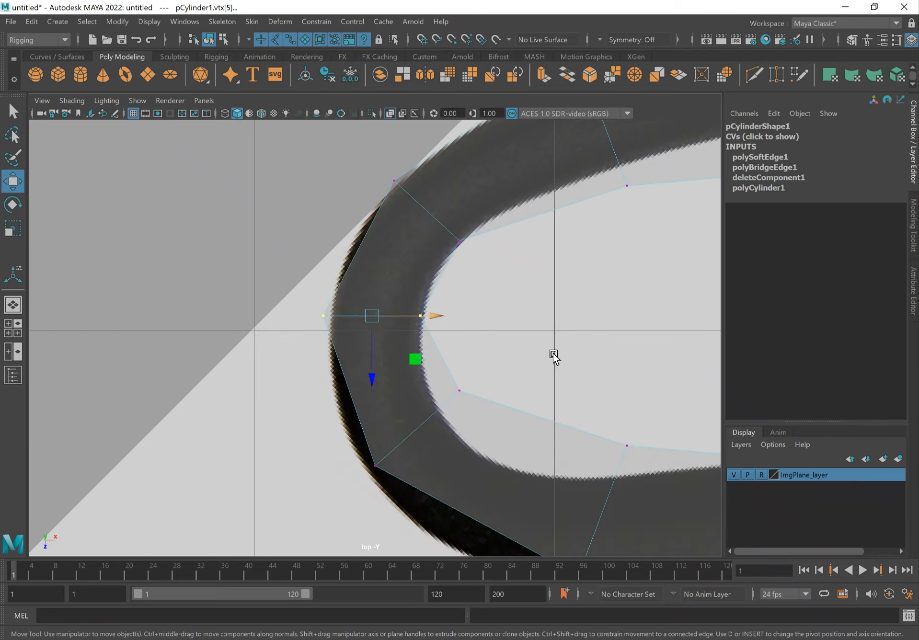
- Move the ring's lower-left inner and outer vertices to follow the handle loop's curved lower-left corner
drag(507, 364, 433, 415)
drag(503, 437, 484, 450)
drag(298, 434, 411, 518)
alt+middle_drag(532, 382, 414, 291)
drag(507, 335, 526, 427)
drag(420, 455, 475, 526)
alt+right_drag(591, 325, 548, 318)
alt+middle_drag(549, 318, 518, 315)
drag(357, 266, 504, 408)
key(f)
- Move the bottom-centre outer and inner vertices vertically onto the handle loop's lower edges
alt+middle_drag(347, 309, 488, 221)
drag(364, 426, 436, 472)
drag(411, 507, 410, 482)
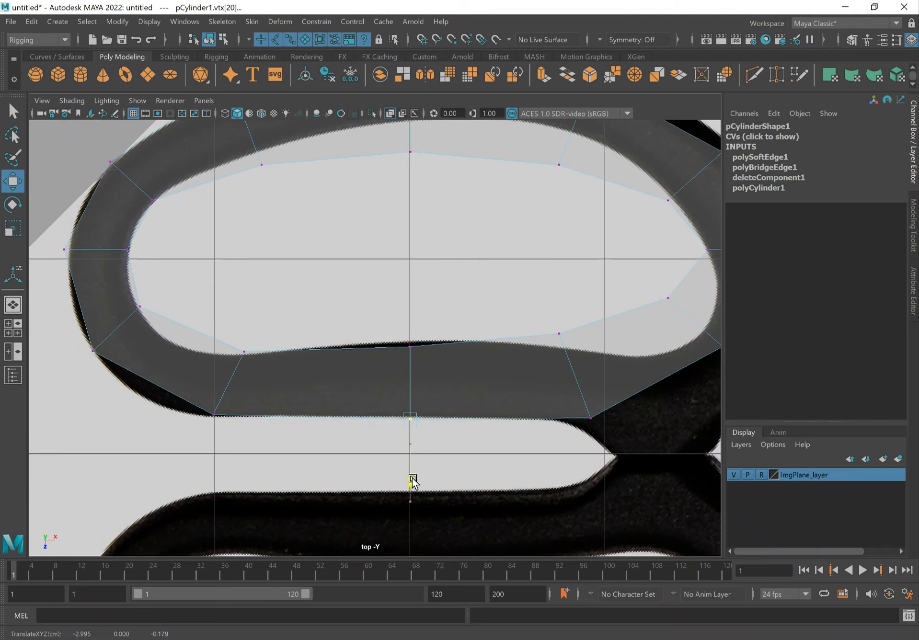
drag(394, 330, 426, 372)
drag(410, 409, 410, 401)
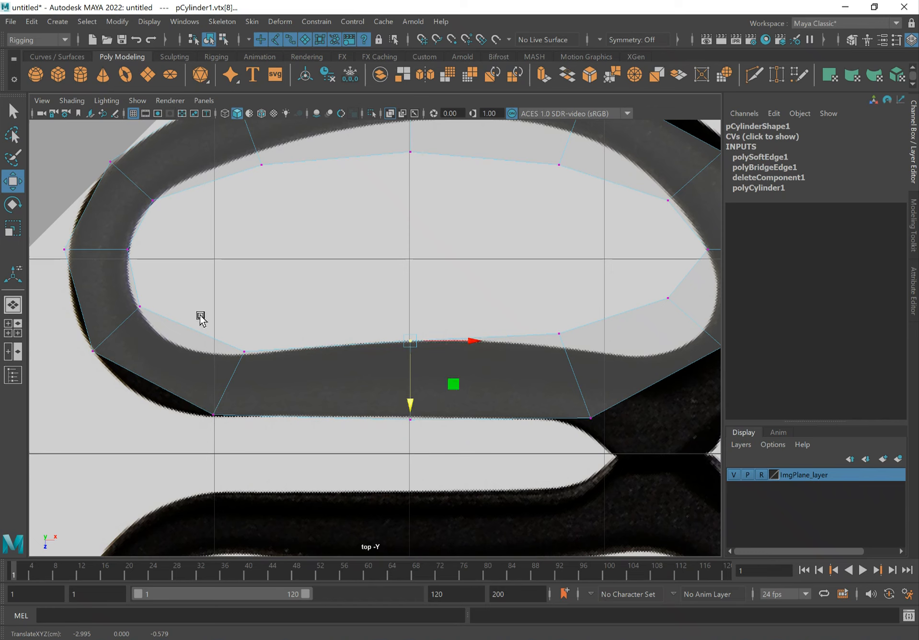
- Shift the bottom-left inner and outer vertices further left along the handle's lower bar to the start of its curve
drag(273, 354, 204, 411)
drag(274, 394, 252, 404)
key(q)
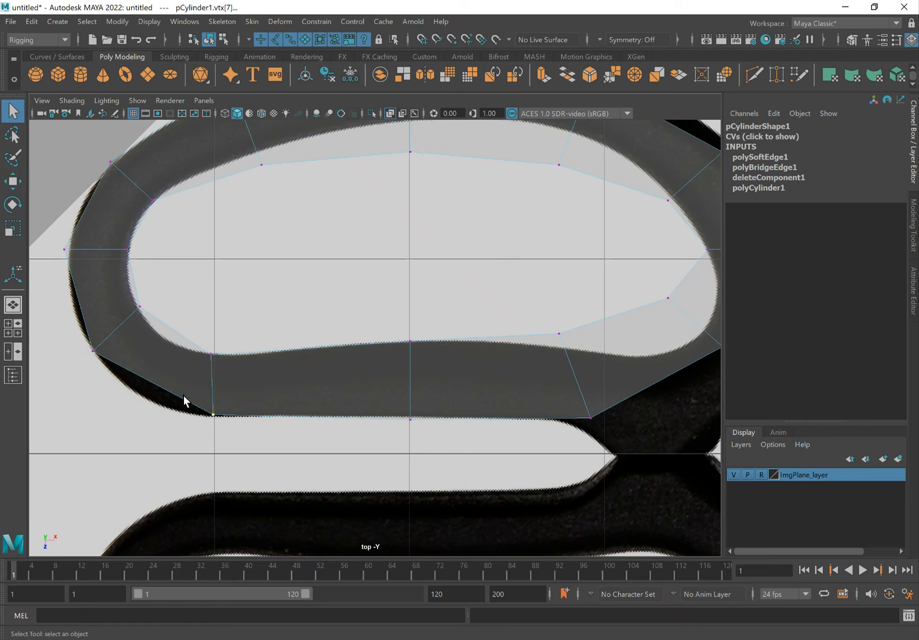
key(w)
click(258, 455)
key(ctrl+z)
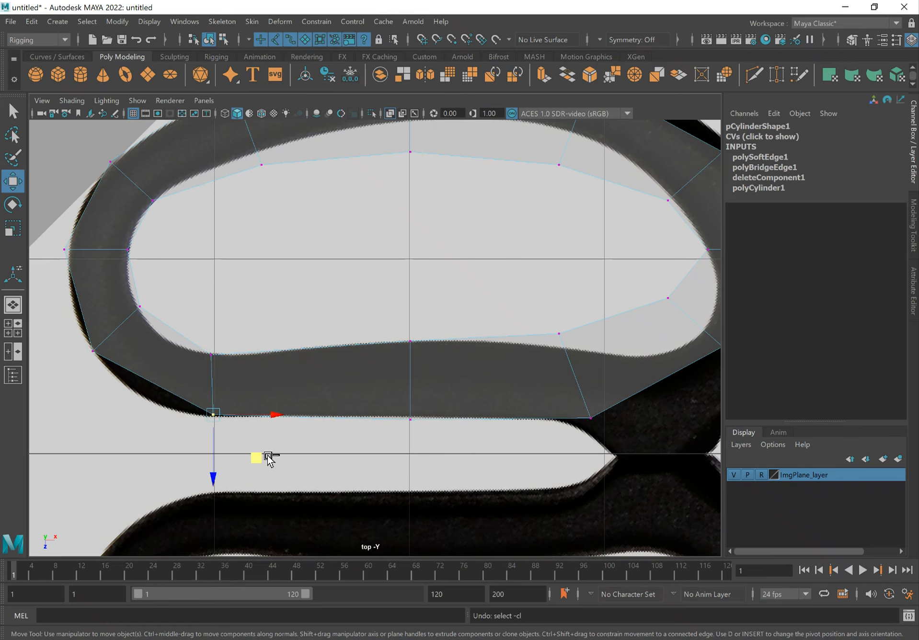
drag(255, 460, 225, 459)
- Move the inner and outer vertices left of the ring's top centre onto the handle's upper edges
alt+middle_drag(365, 271, 377, 367)
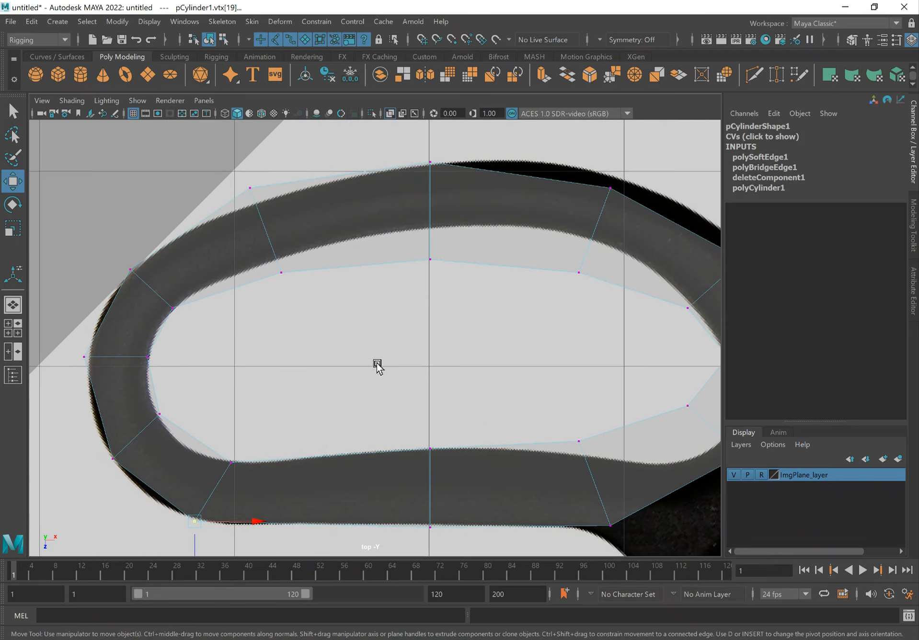
click(281, 271)
drag(322, 314, 317, 304)
click(250, 188)
drag(290, 231, 290, 243)
- Move the top-centre inner vertex and the vertex pair to its right onto the handle's upper edges
click(431, 262)
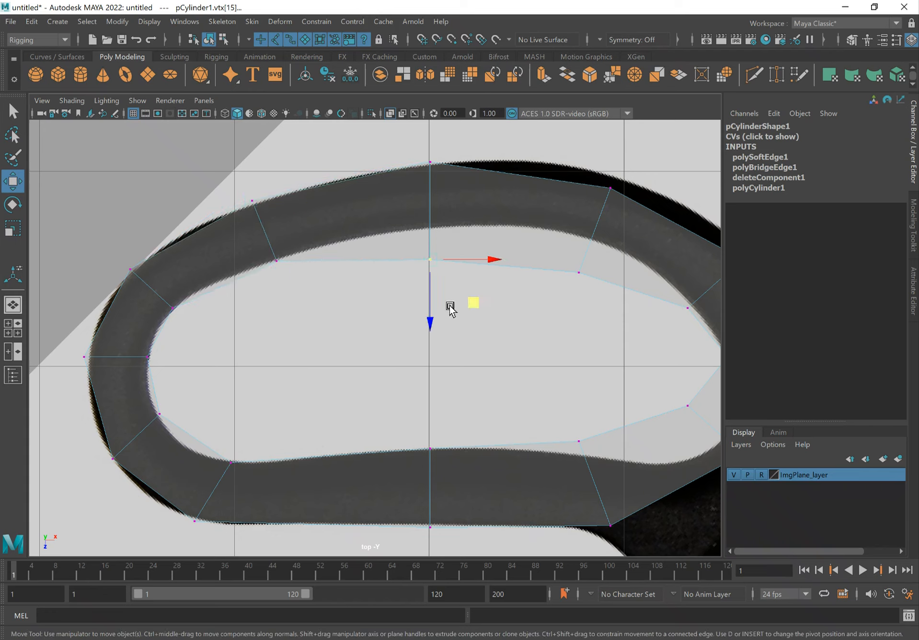
drag(470, 306, 474, 274)
click(612, 189)
drag(653, 232, 657, 212)
click(578, 273)
drag(623, 314, 634, 283)
- Move the outer and inner vertices at the ring's upper right onto the handle loop's edges
alt+middle_drag(568, 343, 351, 316)
click(525, 246)
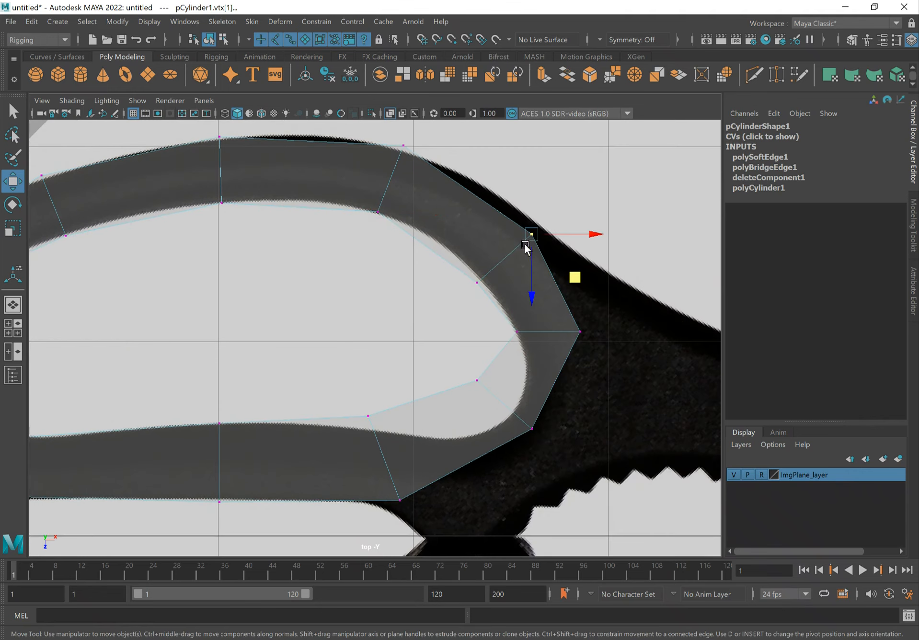
mouse_move(590, 273)
mouse_down()
mouse_move(579, 250)
mouse_move(574, 261)
mouse_up()
click(477, 282)
mouse_move(523, 327)
mouse_down()
mouse_move(513, 304)
mouse_move(535, 342)
mouse_up()
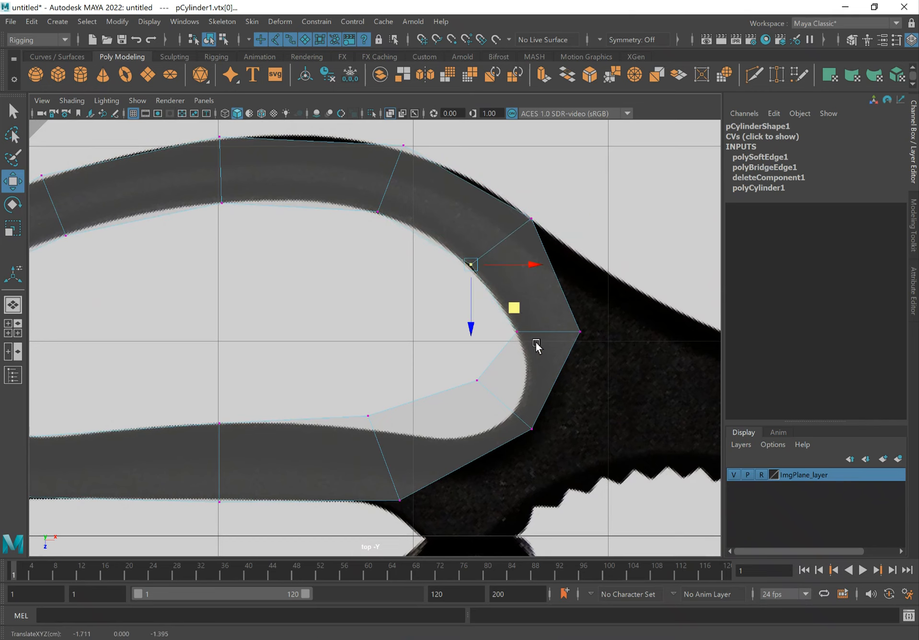
- Move the right-centre outer vertex onto the handle's upper edge and the two lower-right outer vertices down to where the two handles meet
alt+middle_drag(520, 391, 517, 343)
drag(594, 254, 539, 309)
drag(605, 324, 646, 279)
drag(501, 358, 550, 528)
drag(363, 421, 444, 523)
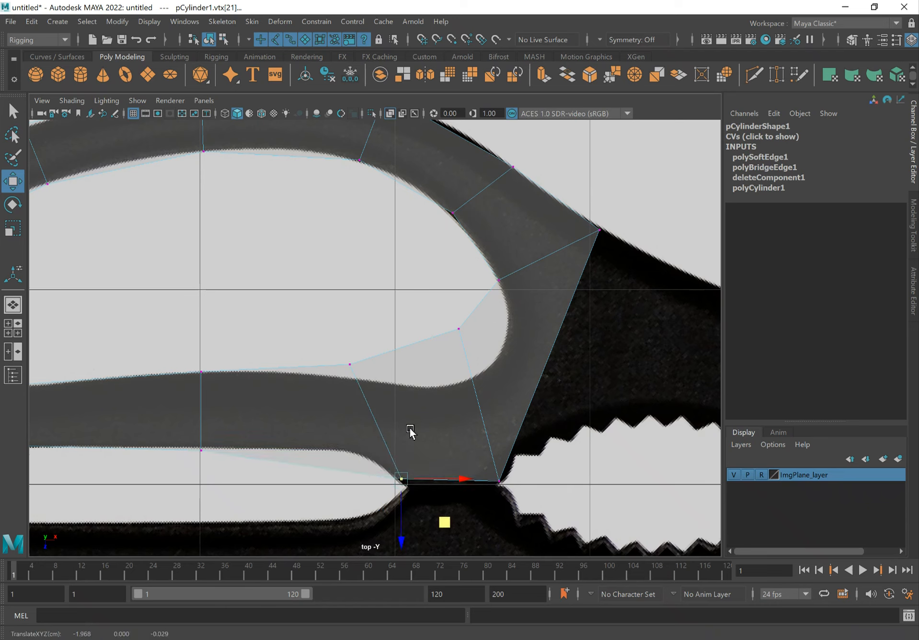
- Move the two lower-right inner vertices onto the handle opening's lower edge, setting the left one directly above its outer vertex
drag(438, 322, 525, 418)
drag(340, 337, 461, 428)
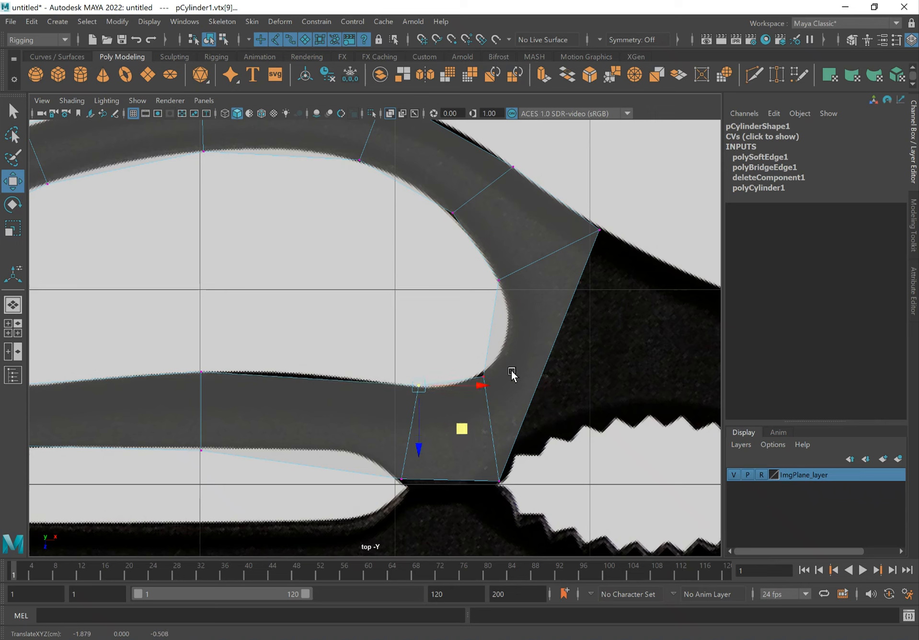
drag(469, 355, 496, 430)
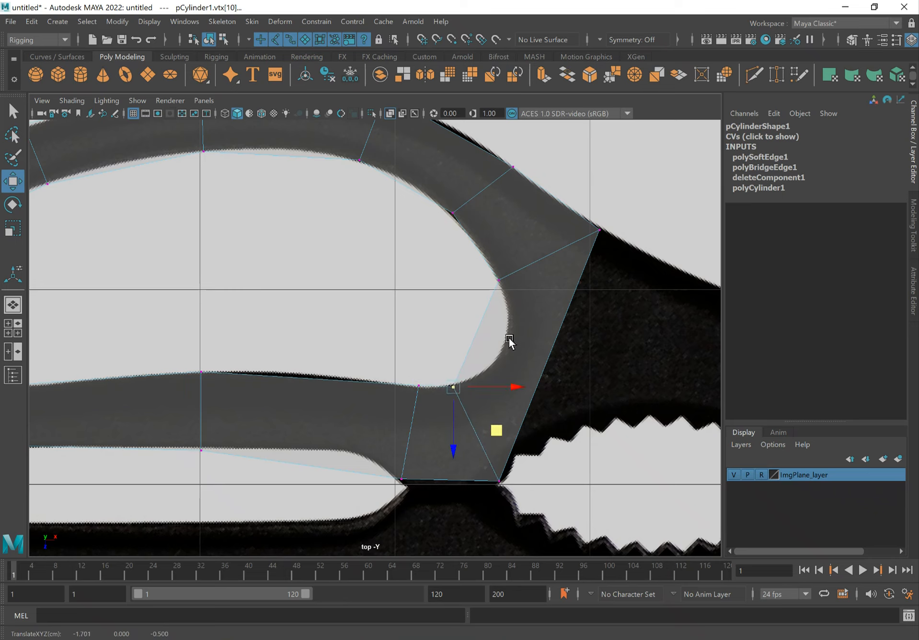
drag(379, 354, 451, 433)
- Start the Multi-Cut tool for adding an edge loop to the right half of the ring's lower bar
alt+middle_drag(328, 407, 417, 441)
scroll(493, 328, down, 5)
scroll(533, 343, up, 5)
scroll(527, 342, down, 1)
key(q)
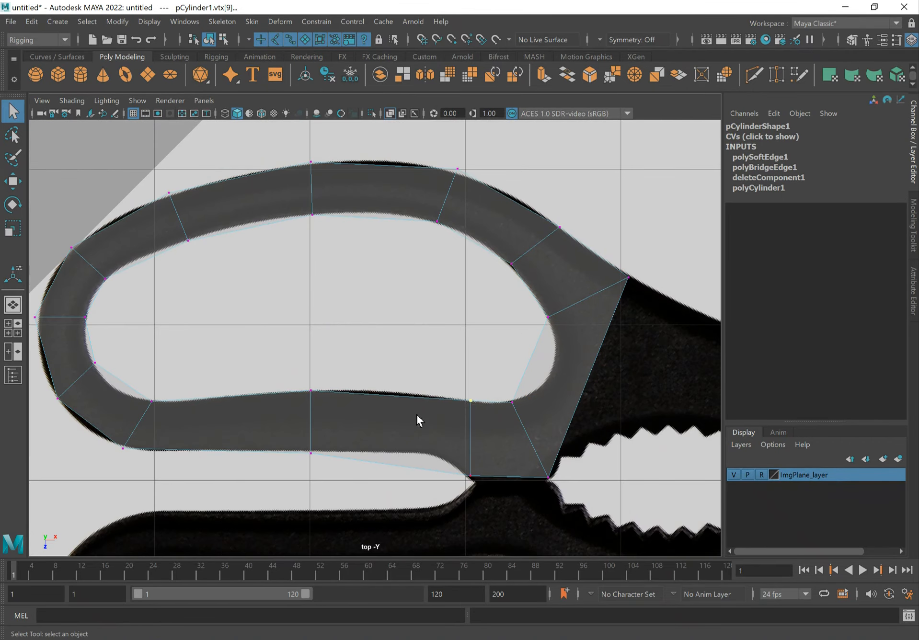
alt+middle_drag(416, 410, 411, 383)
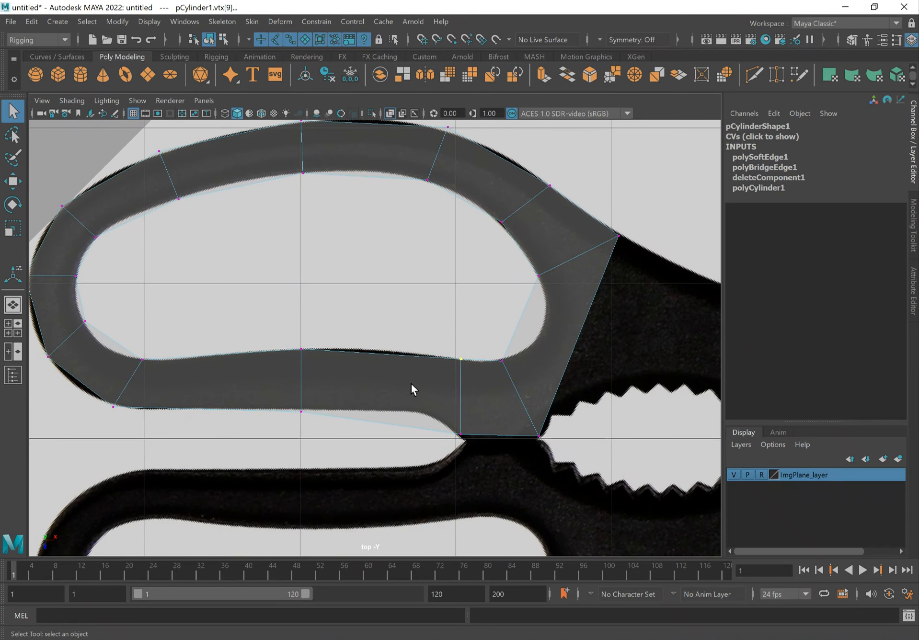
shift+right_drag(398, 372, 324, 372)
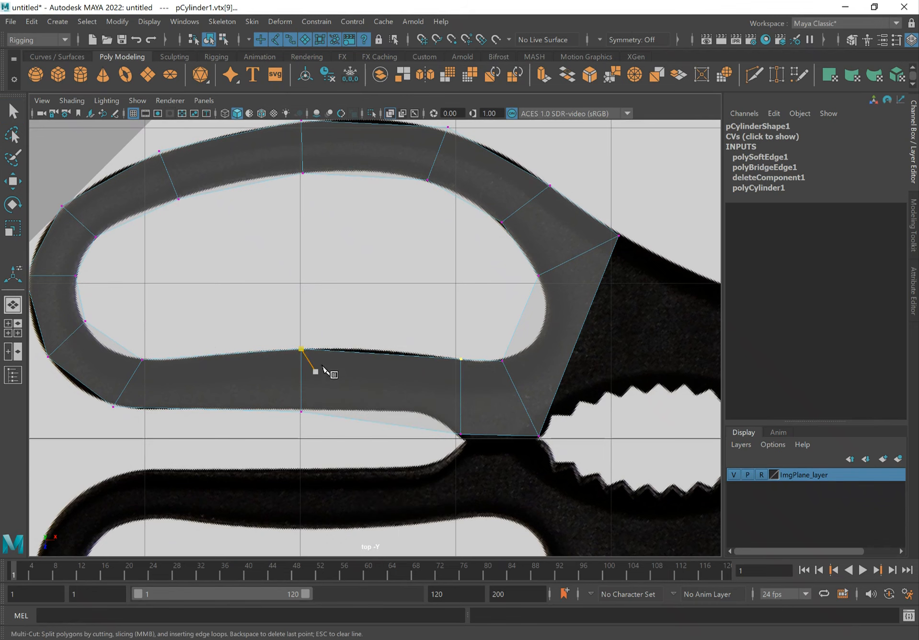
scroll(399, 402, up, 2)
scroll(399, 402, up, 2)
alt+middle_drag(433, 417, 394, 372)
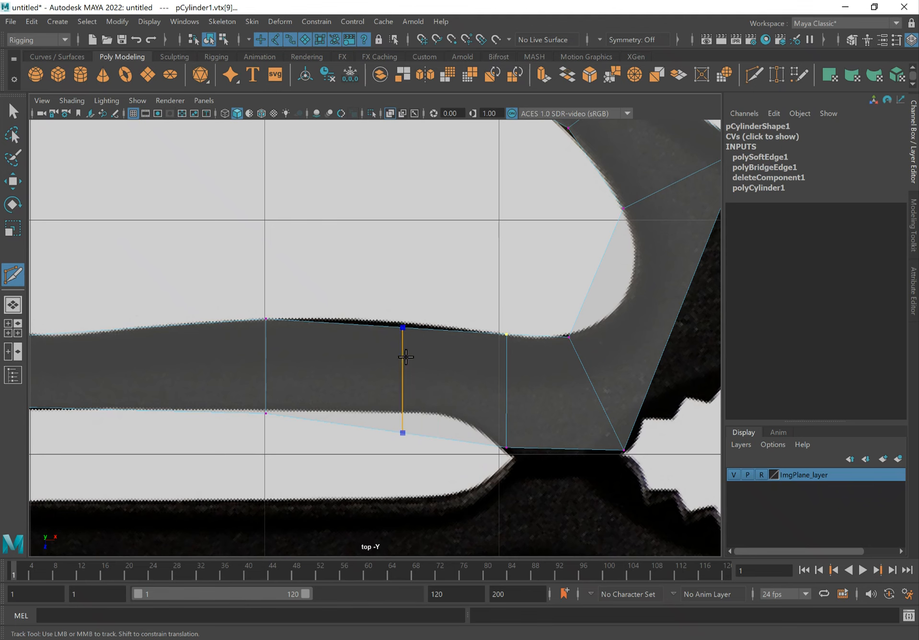
- Examine the ring and an edge loop preview in perspective with the reference image layer hidden, restoring the layer and top view
key(space)
drag(409, 356, 410, 319)
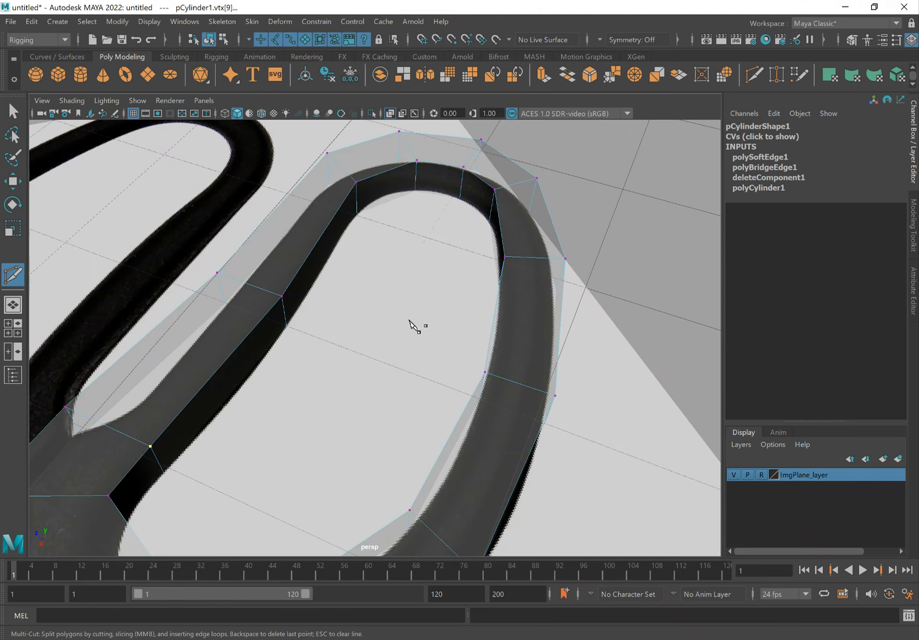
click(737, 475)
alt+drag(359, 284, 378, 382)
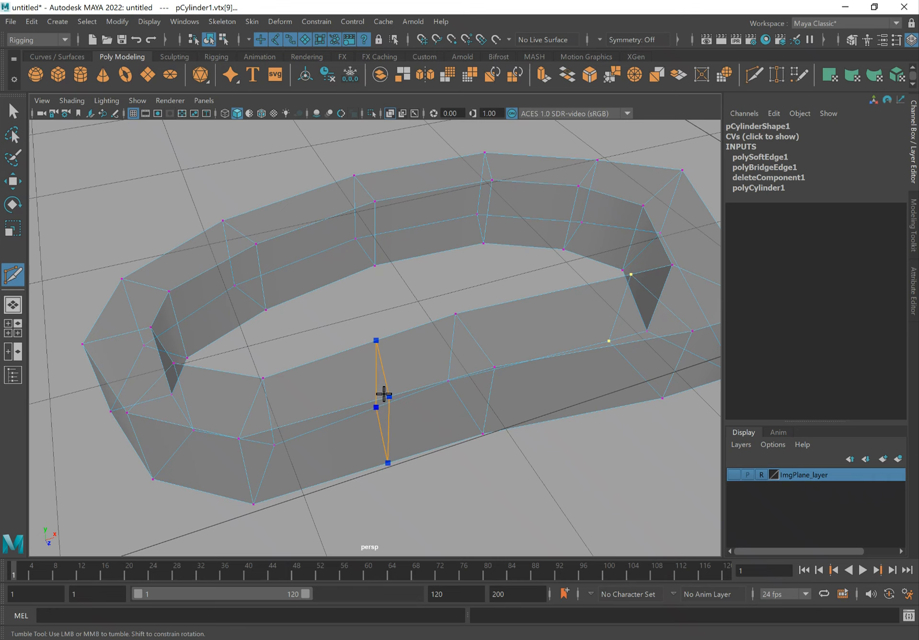
click(386, 393)
click(729, 476)
scroll(441, 299, up, 3)
key(space)
drag(407, 286, 341, 285)
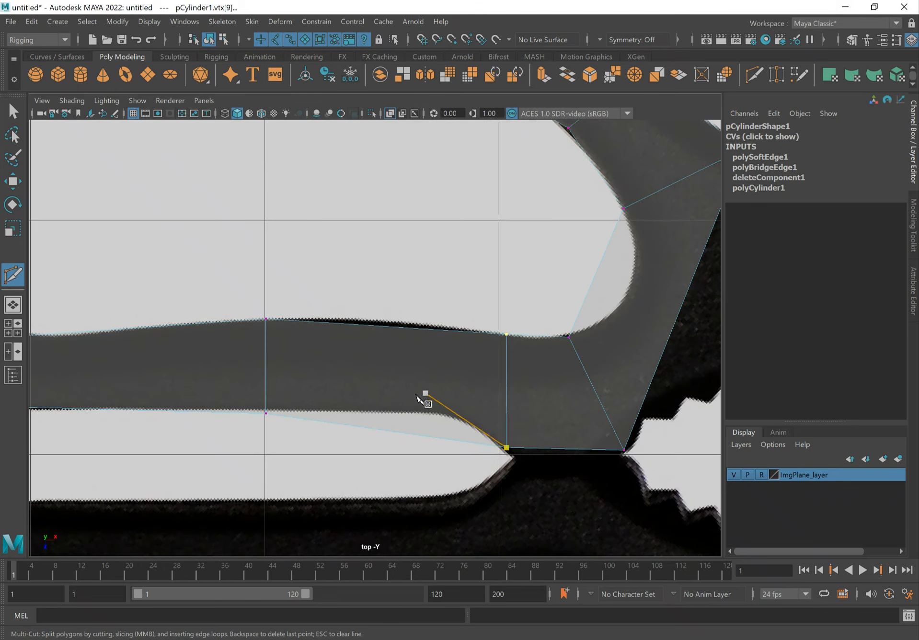
- Insert an edge loop across the lower bar's right half and move its inner and outer vertices onto the handle's edges
ctrl+click(399, 423)
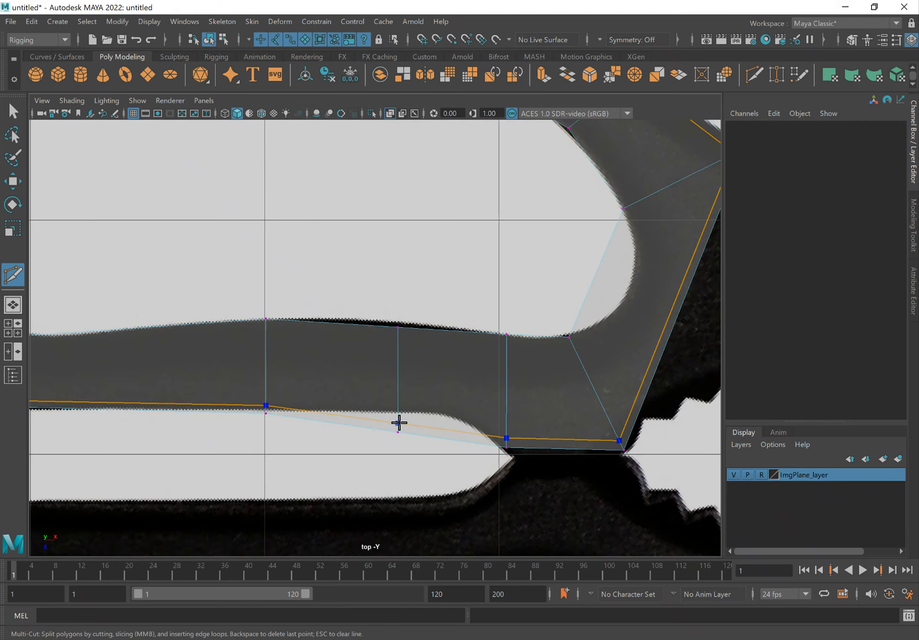
key(q)
right_drag(396, 332, 349, 296)
key(w)
drag(423, 336, 450, 364)
drag(363, 403, 443, 450)
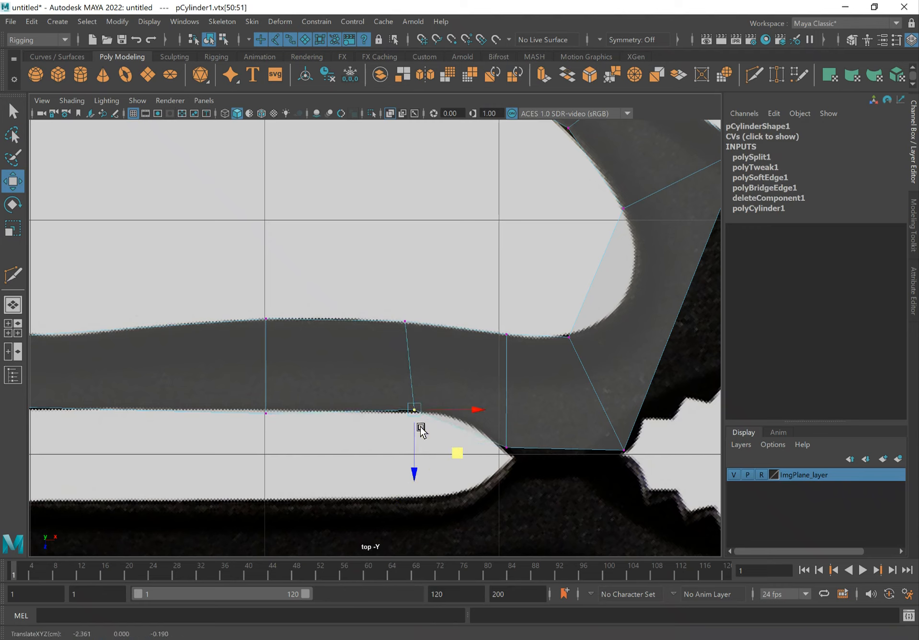
- Shift the new loop's inner vertices slightly right along the lower bar's upper edge
drag(400, 312, 460, 363)
drag(392, 384, 446, 434)
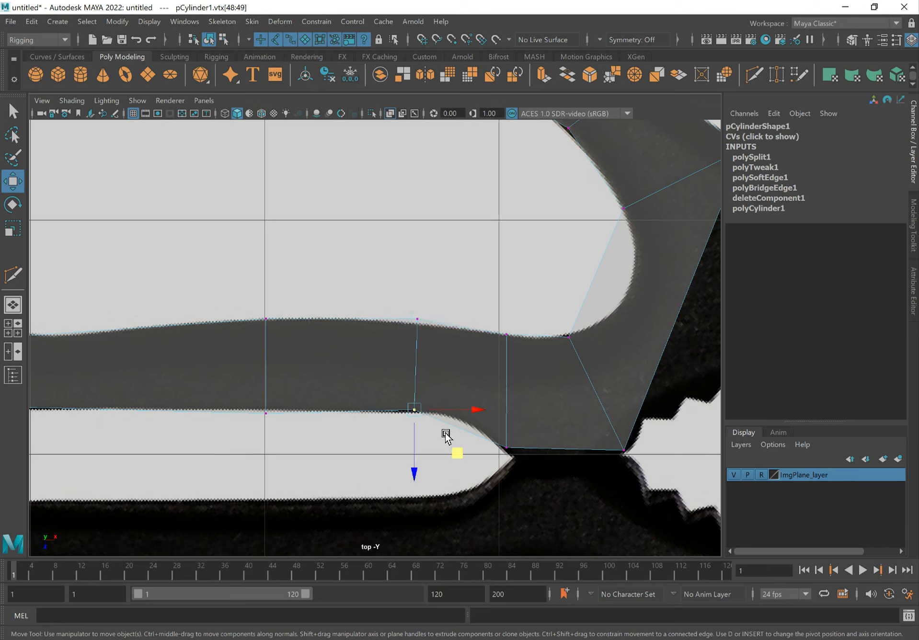
click(458, 454)
drag(386, 395, 386, 396)
- Cut a new edge loop with Multi-Cut across the ring's right end, between the inner curve and the long outer edge
alt+middle_drag(529, 290, 385, 327)
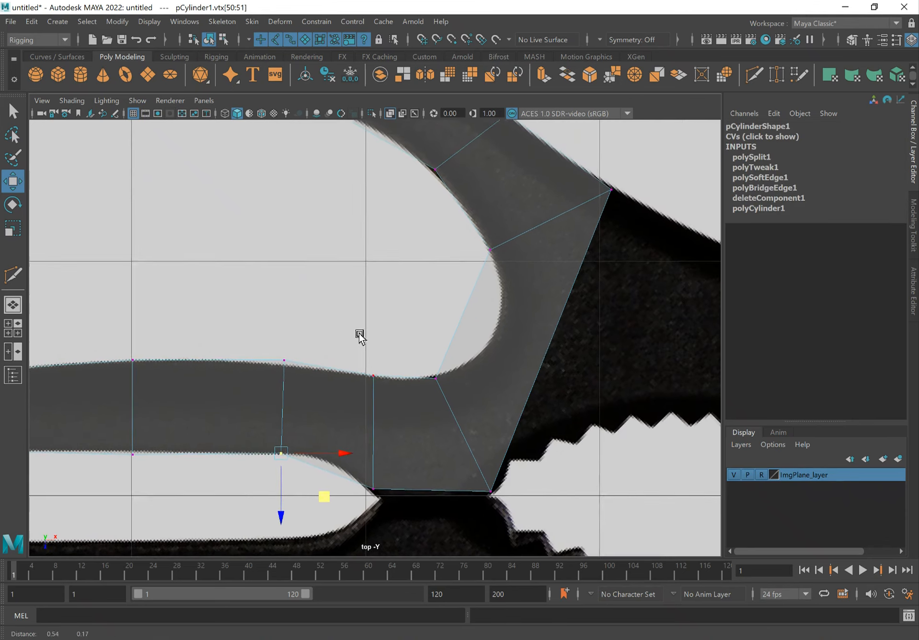
key(q)
right_drag(526, 283, 578, 258)
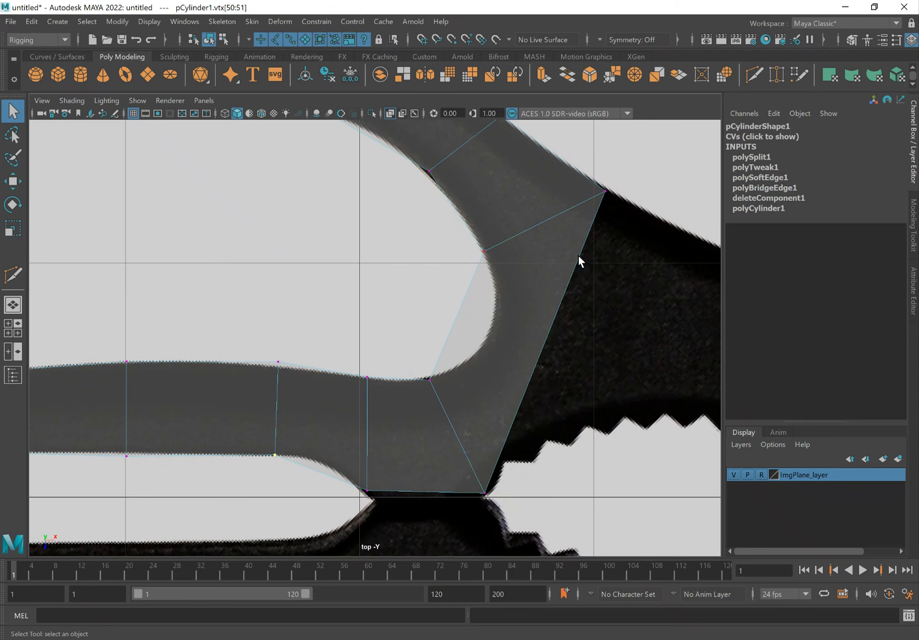
shift+right_drag(516, 258, 433, 267)
click(457, 317)
click(544, 344)
key(Return)
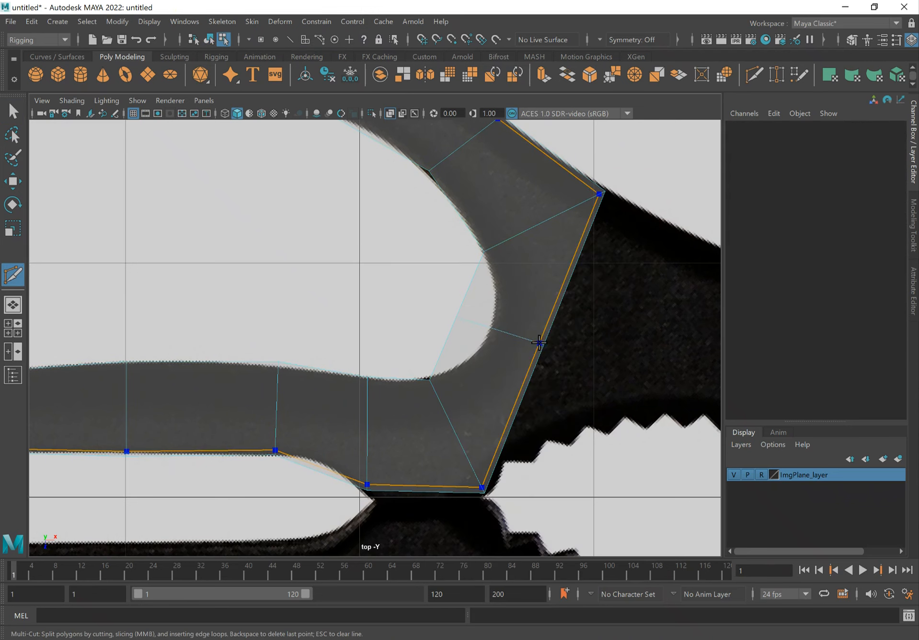
- Move the right-end loop's new inner vertices out onto the handle opening's curve
key(q)
right_drag(500, 286, 425, 285)
drag(477, 341, 448, 309)
key(w)
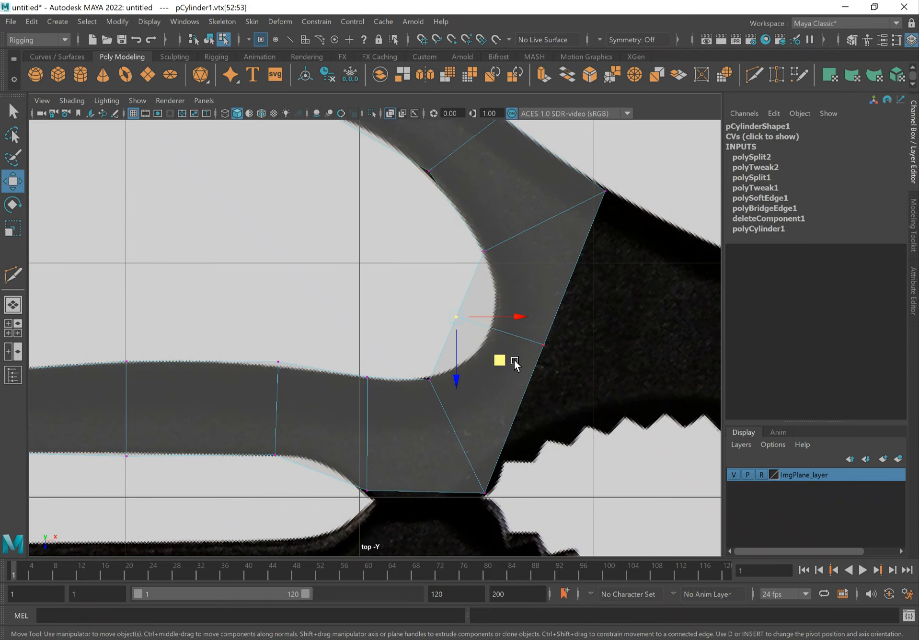
drag(505, 365, 540, 373)
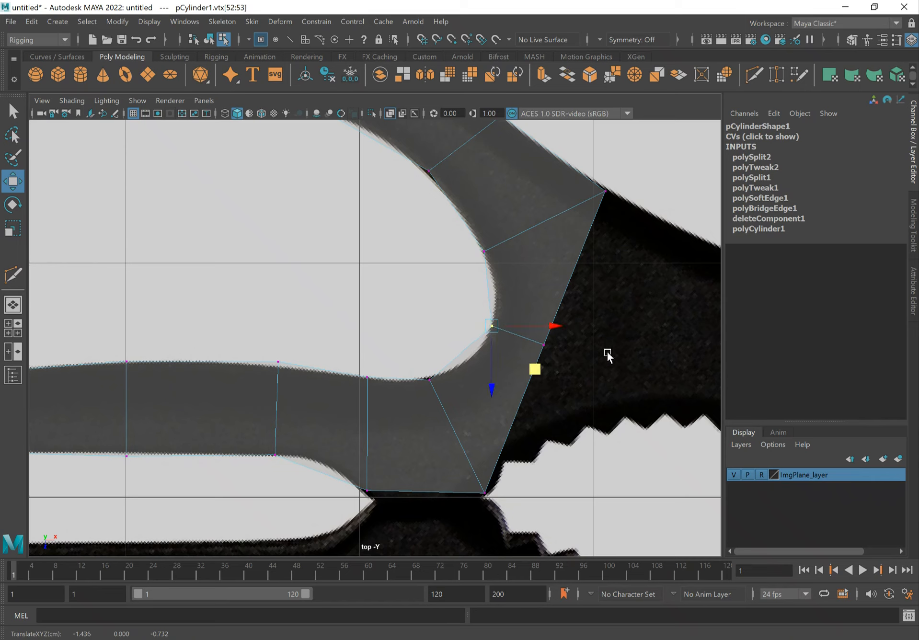
key(q)
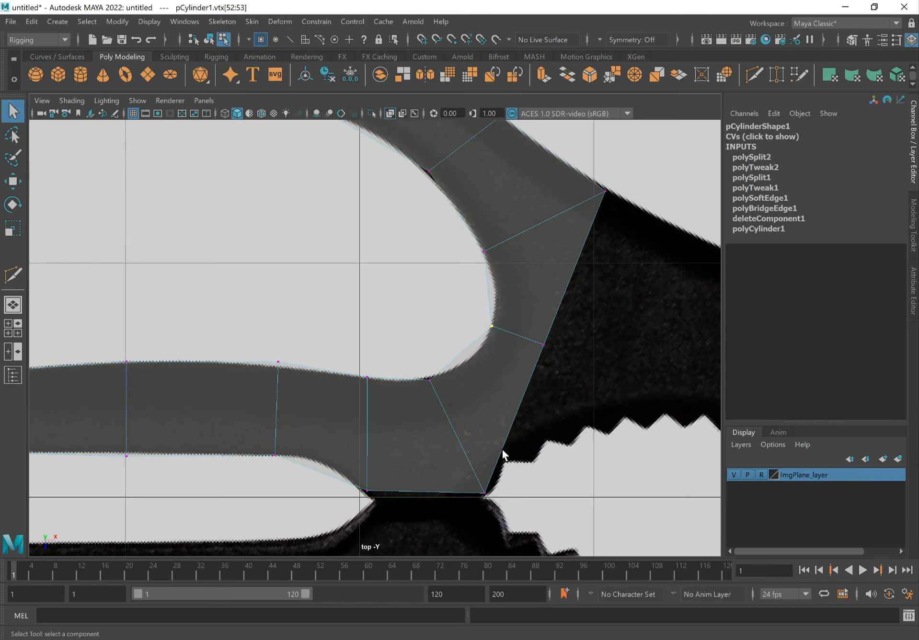
- Move the bottom-right outer vertex left along the handles' join and the new loop's outer vertex down to the serrated grip
key(w)
middle_drag(526, 536, 479, 535)
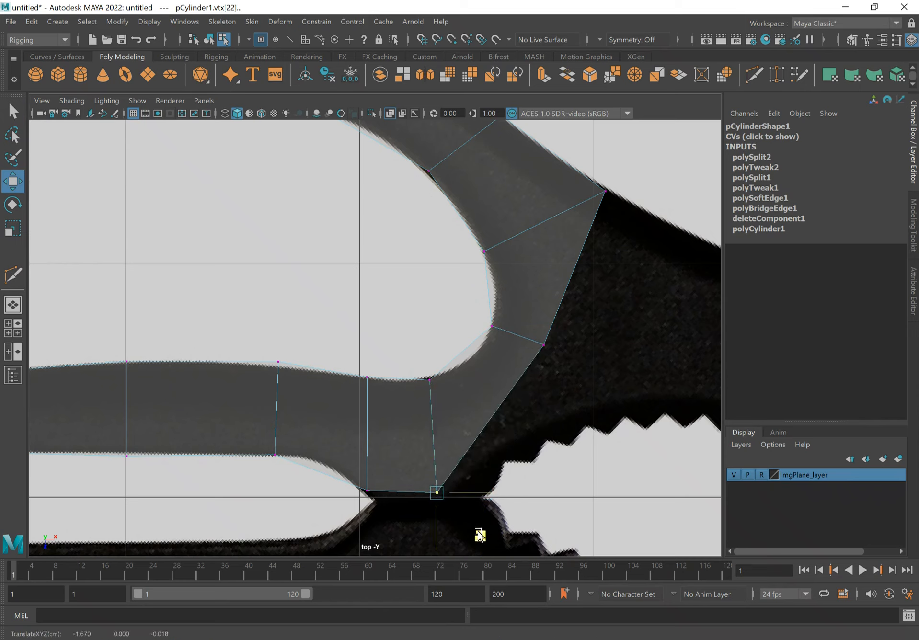
click(543, 344)
middle_drag(584, 382, 578, 463)
scroll(607, 335, down, 5)
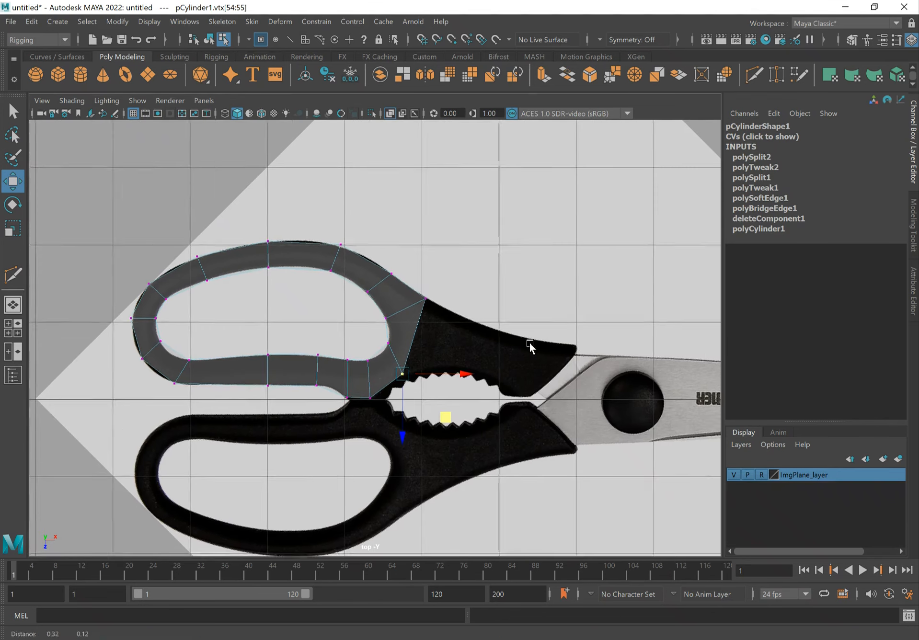
- Move the bottom-right outer vertex back right, near the start of the serrated opening
drag(305, 368, 289, 407)
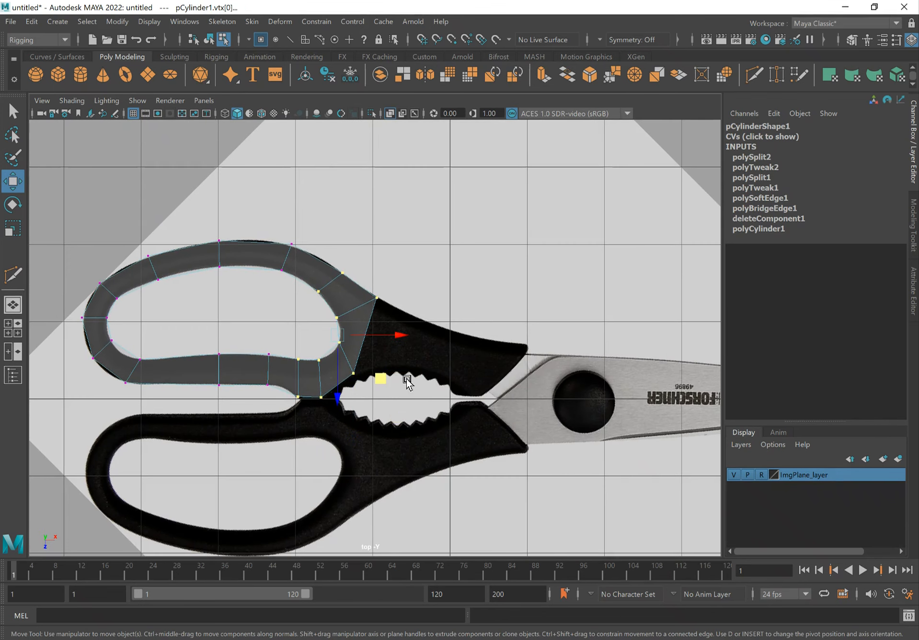
key(f)
alt+middle_drag(426, 372, 459, 329)
drag(335, 464, 390, 497)
middle_drag(399, 525, 430, 527)
- Move the right-end loop's outer vertices up and right, just above the serrated edge
drag(441, 373, 476, 417)
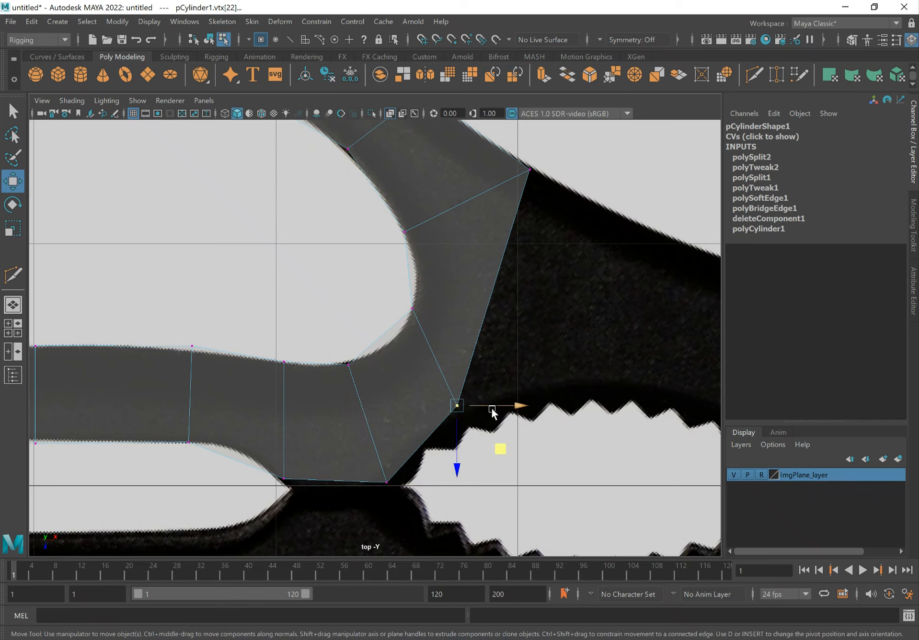
click(523, 436)
key(ctrl+z)
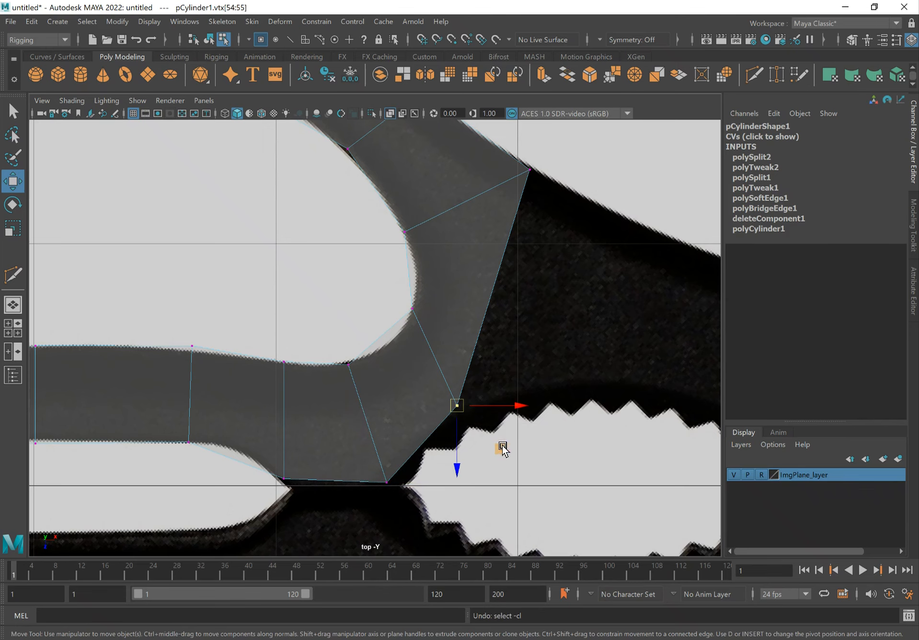
middle_drag(501, 448, 529, 430)
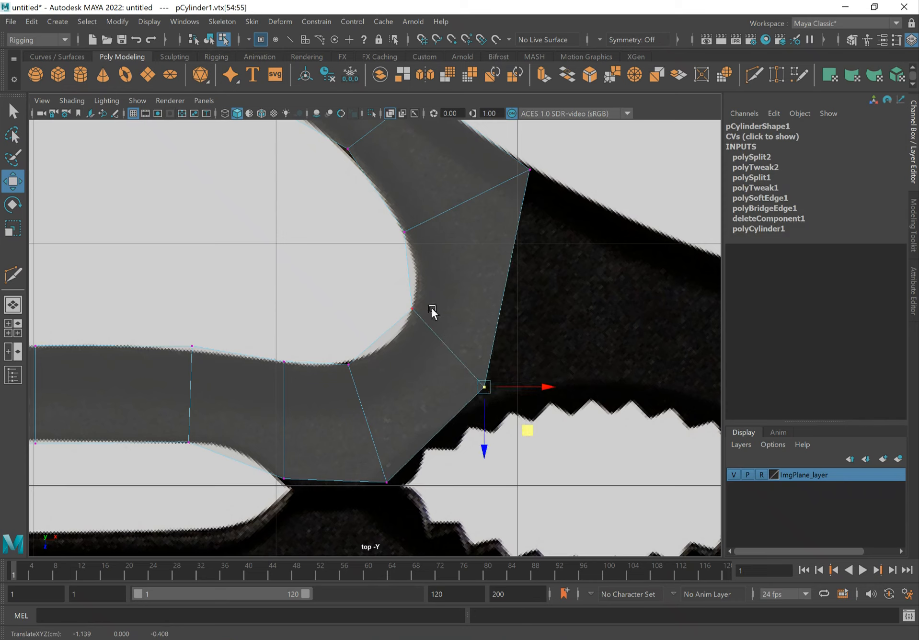
middle_drag(526, 435, 535, 424)
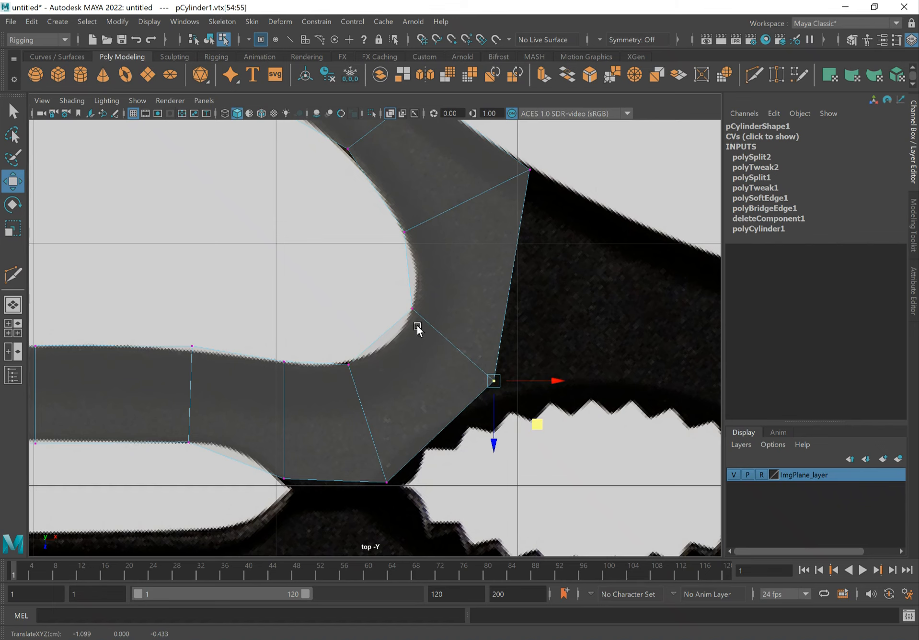
- Switch the ring to edge selection and select the centre edge of the lower bar
mouse_move(639, 417)
alt+right_down()
mouse_move(564, 404)
mouse_move(626, 403)
alt+right_up()
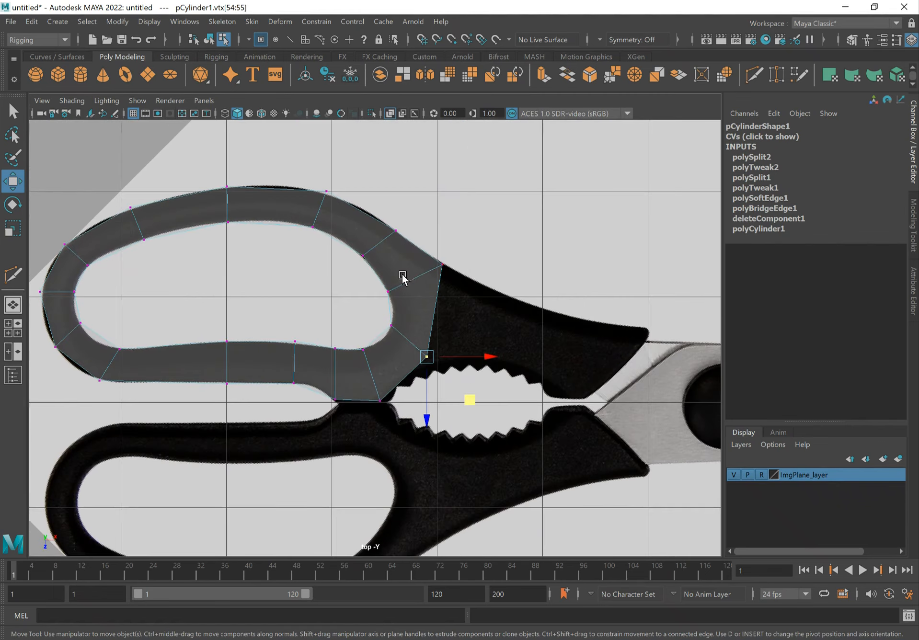
alt+right_drag(200, 313, 228, 315)
alt+middle_drag(227, 316, 322, 328)
alt+right_drag(256, 386, 385, 413)
right_drag(284, 387, 280, 237)
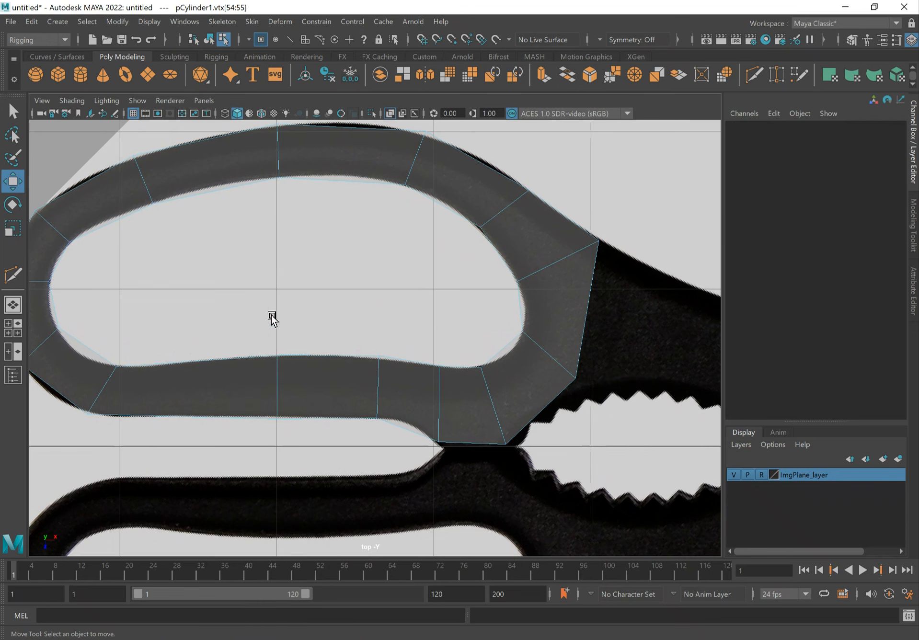
click(292, 358)
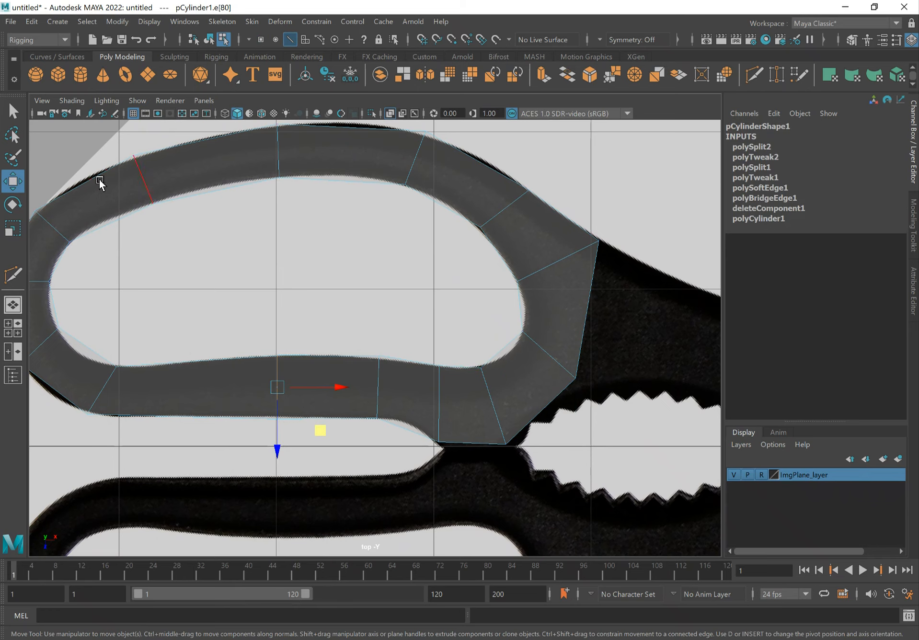
alt+middle_drag(126, 396, 325, 419)
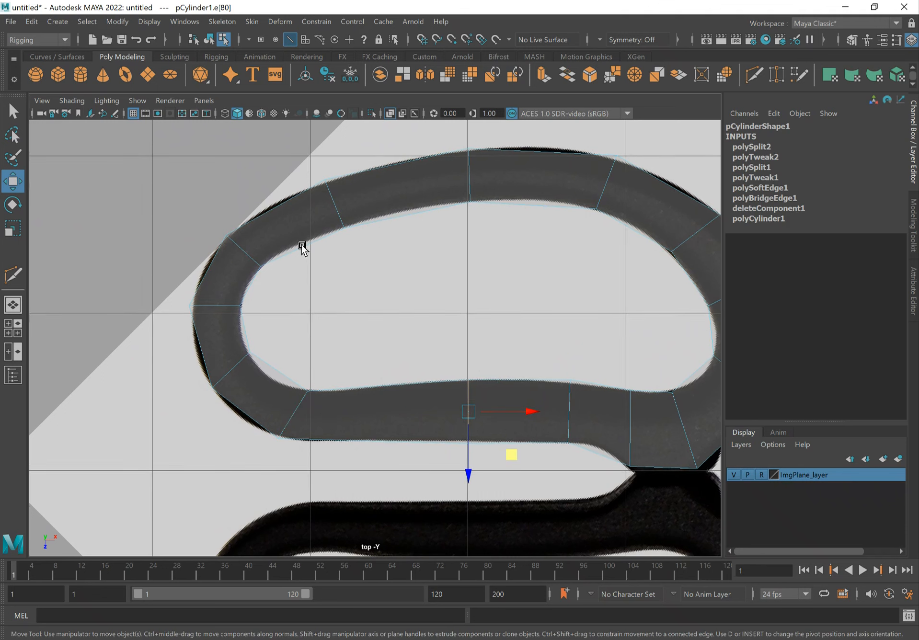
- Insert edge loops with Multi-Cut right of the ring's top centre, at its upper left and at its lower-left bend
key(q)
right_drag(514, 179, 483, 168)
click(539, 153)
ctrl+click(545, 159)
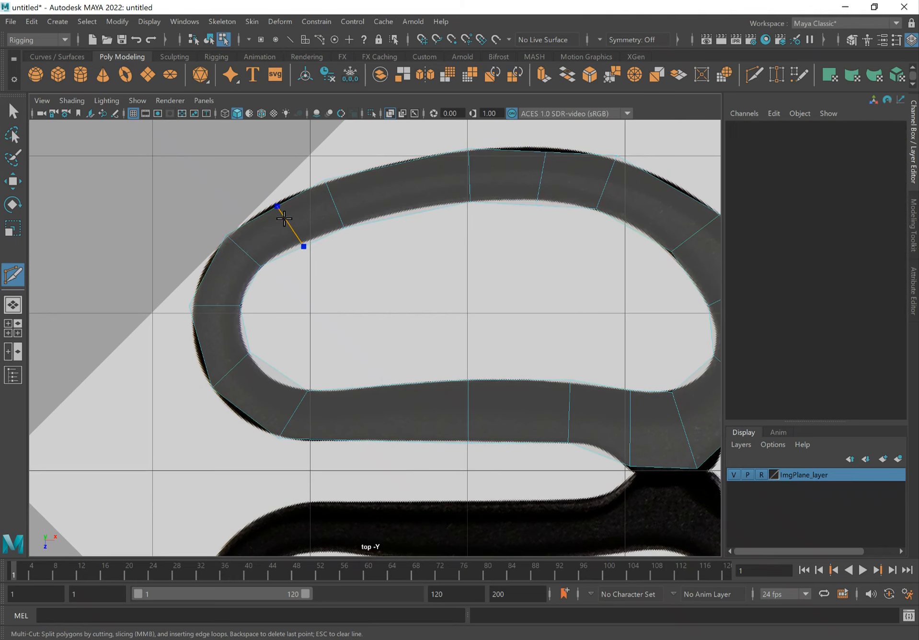
ctrl+click(262, 294)
- Move the added edges at the lower-left bend, near the top centre and at the upper left outward onto the reference outline
key(q)
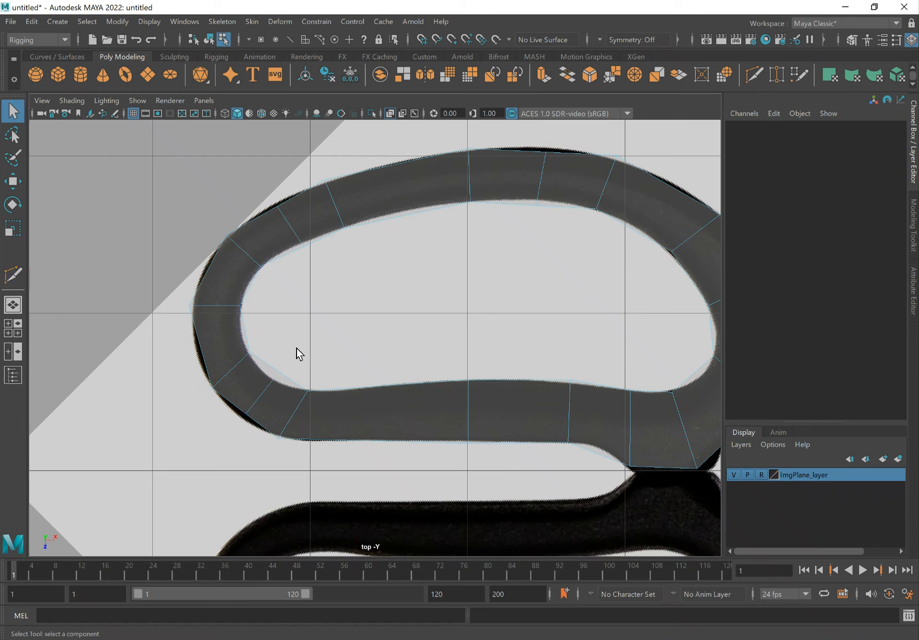
double_click(260, 393)
key(w)
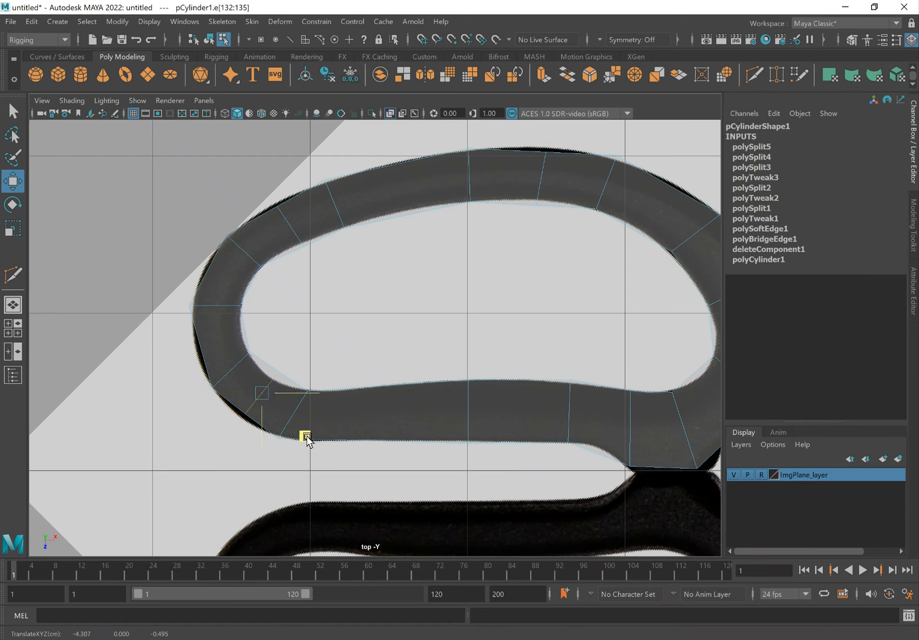
double_click(540, 174)
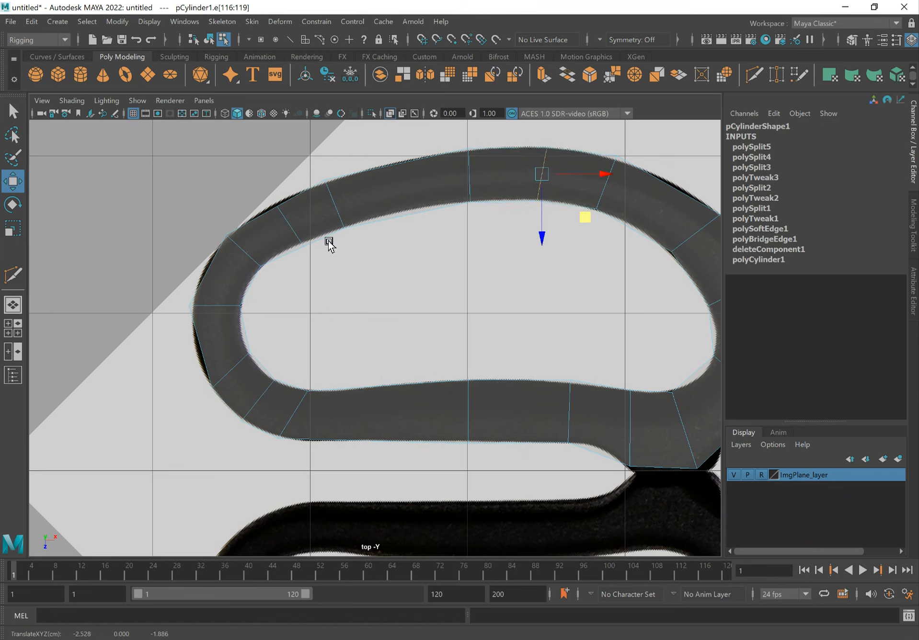
double_click(293, 226)
drag(335, 273, 226, 309)
- Switch the ring to vertex selection and shift the upper-left bend's outer vertices down-left and its inner vertices slightly down
click(240, 253)
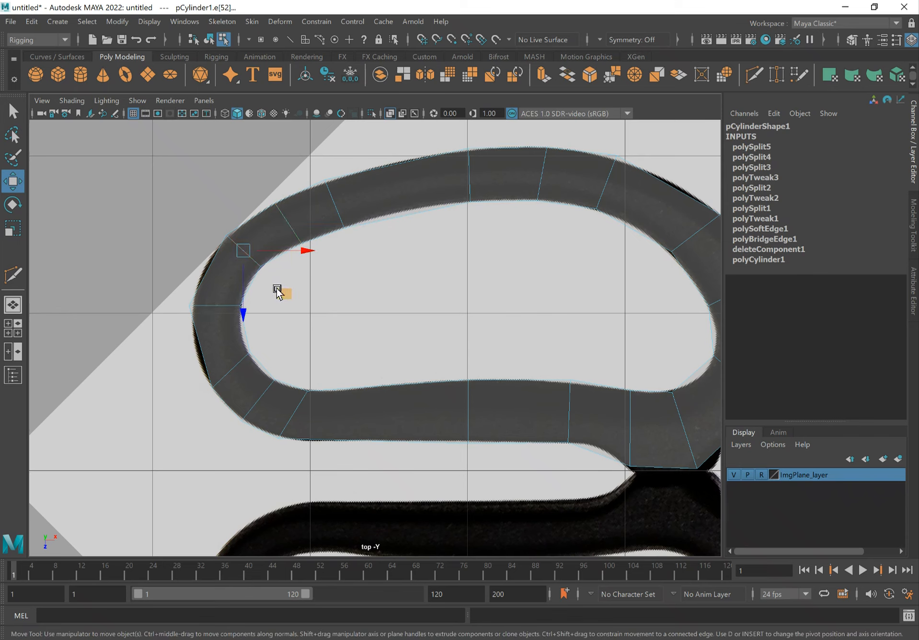
key(q)
right_drag(243, 246, 195, 246)
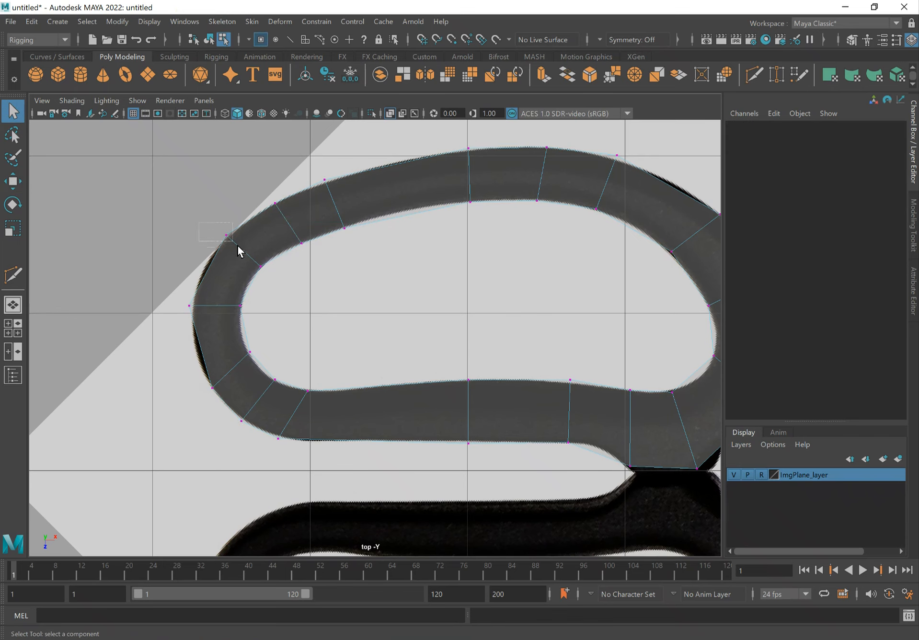
key(w)
drag(238, 246, 248, 287)
key(q)
key(w)
drag(298, 309, 295, 311)
- Move the ring's left-end vertices down, and the outer vertices just below them up and left onto the outline
drag(187, 301, 232, 363)
drag(256, 324, 284, 360)
alt+right_drag(227, 354, 250, 354)
drag(168, 388, 221, 424)
key(q)
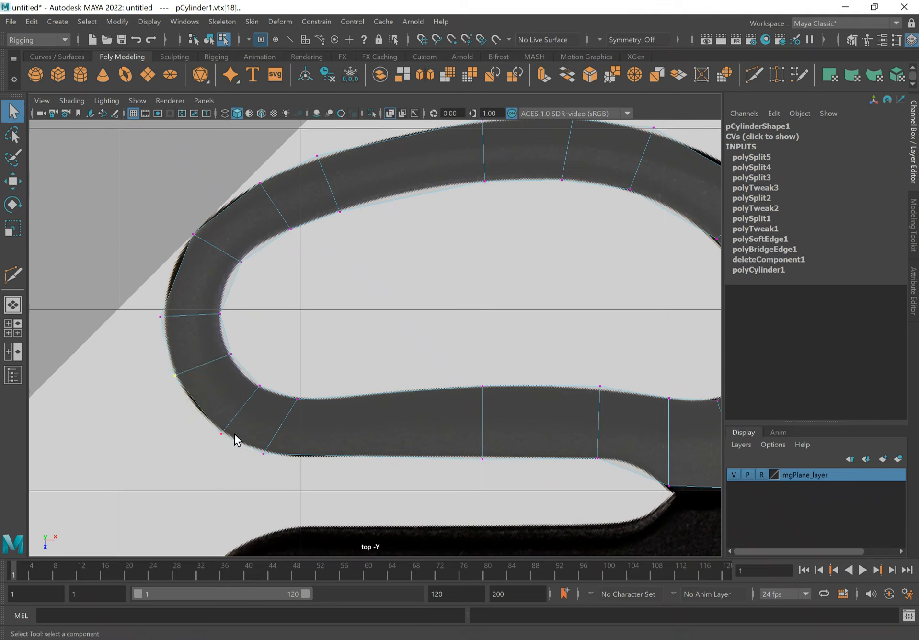
- Shift the lower-left bend's inner vertices and its added outer vertices up and left to follow the curve
click(226, 355)
key(w)
drag(272, 396, 268, 389)
drag(200, 441, 229, 413)
drag(265, 474, 250, 461)
drag(250, 397, 251, 398)
mouse_move(301, 429)
mouse_down()
mouse_move(285, 413)
mouse_move(287, 423)
mouse_move(313, 387)
mouse_up()
- Move the inner vertices at the lower bar's left end left and slightly up onto the curve
key(q)
key(w)
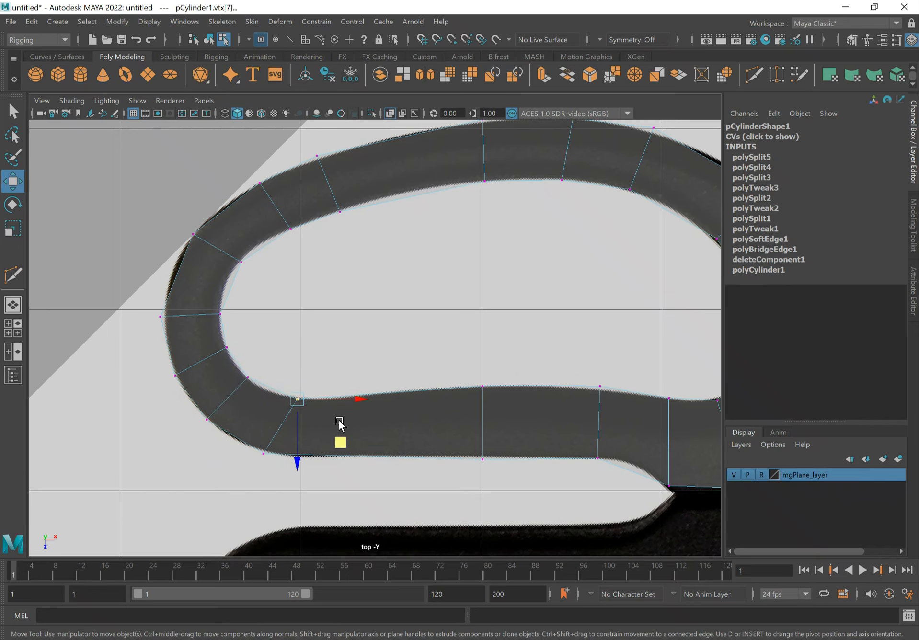
drag(339, 444, 324, 437)
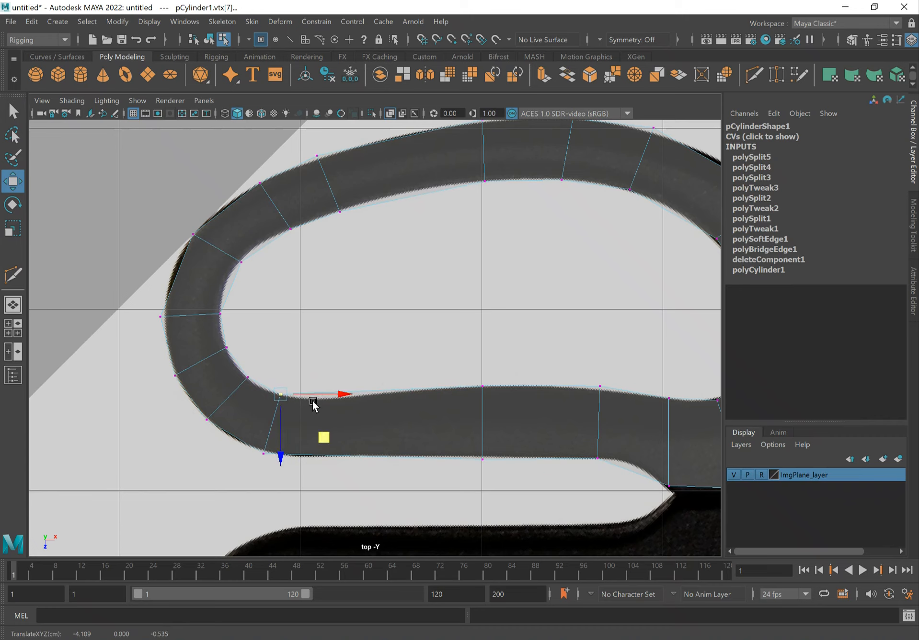
key(q)
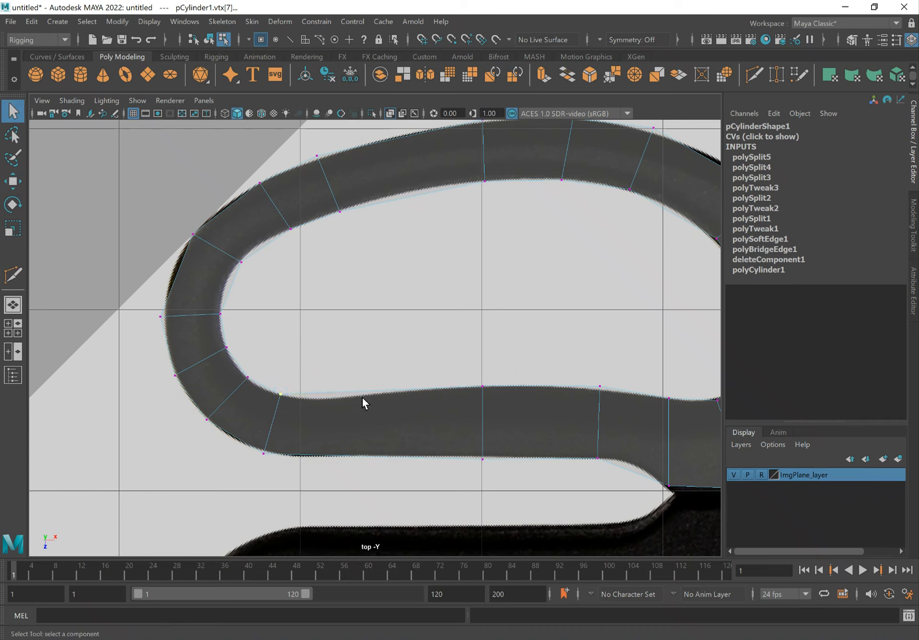
- Insert an edge loop with Multi-Cut across the lower bar, left of its centre edge
shift+right_drag(368, 415, 296, 416)
click(296, 414)
ctrl+click(363, 421)
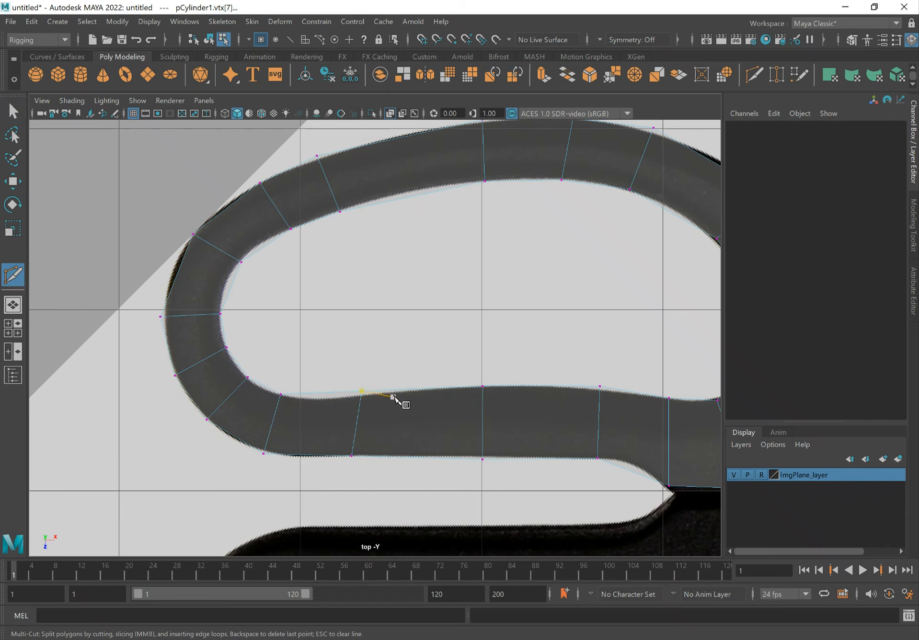
key(q)
- Fit the new edge loop's inner and outer vertices to the lower bar's outline in the reference
right_drag(359, 285, 293, 283)
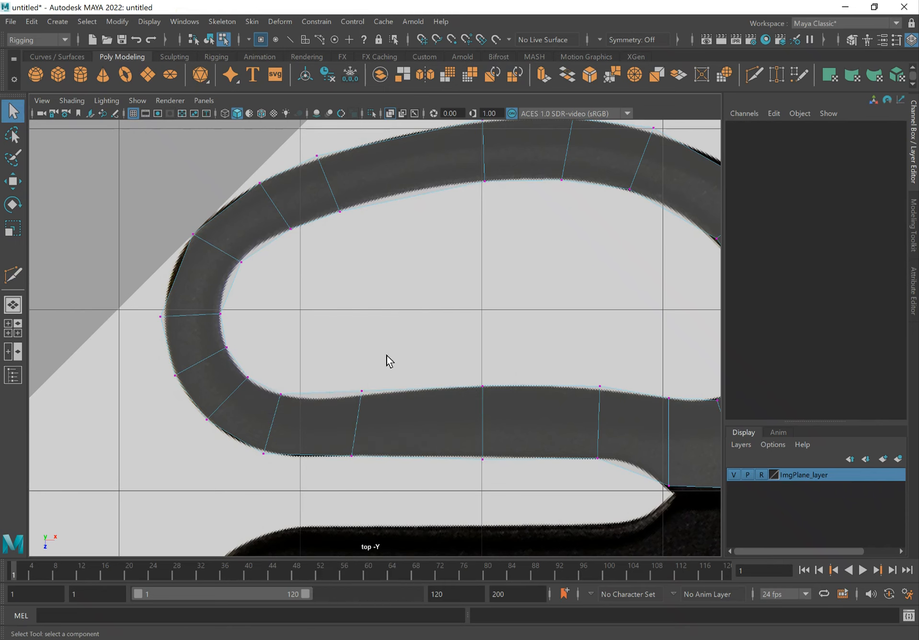
drag(348, 408, 371, 384)
key(w)
middle_drag(404, 434, 391, 437)
drag(342, 444, 368, 475)
drag(351, 518, 351, 522)
- Extrude the ring's right-end face toward the blade, over the serrated opening
scroll(590, 367, down, 5)
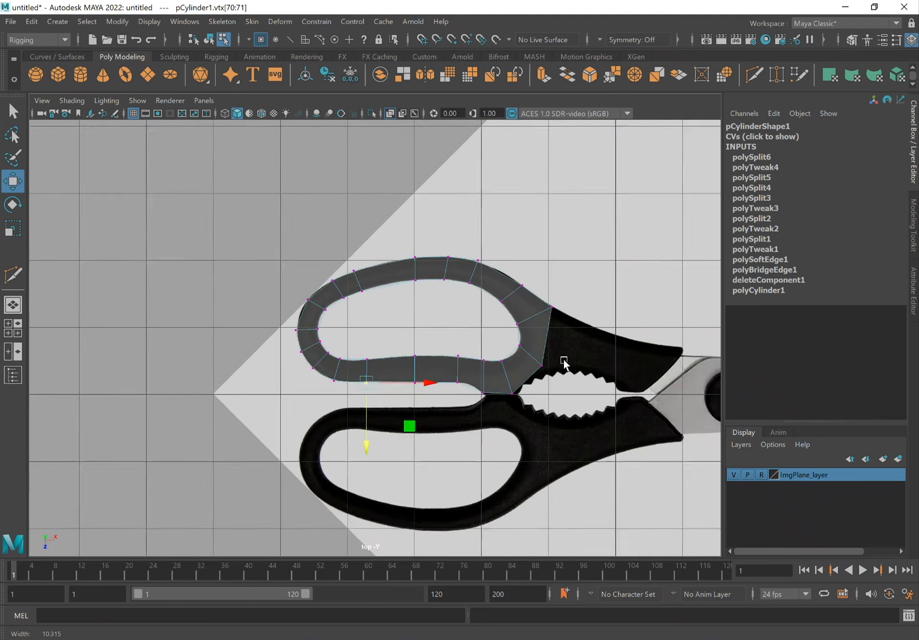
scroll(564, 365, up, 1)
alt+middle_drag(576, 371, 385, 360)
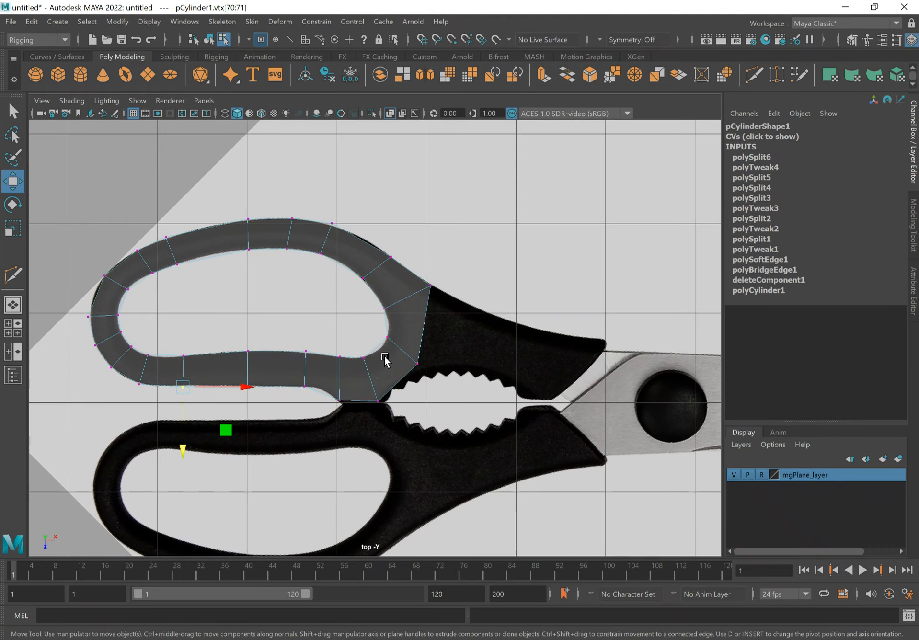
drag(399, 269, 291, 285)
key(q)
scroll(470, 305, down, 2)
key(space)
right_drag(276, 229, 280, 252)
click(276, 287)
alt+drag(287, 323, 314, 319)
key(f)
key(space)
alt+middle_drag(388, 339, 326, 345)
alt+right_drag(326, 351, 550, 374)
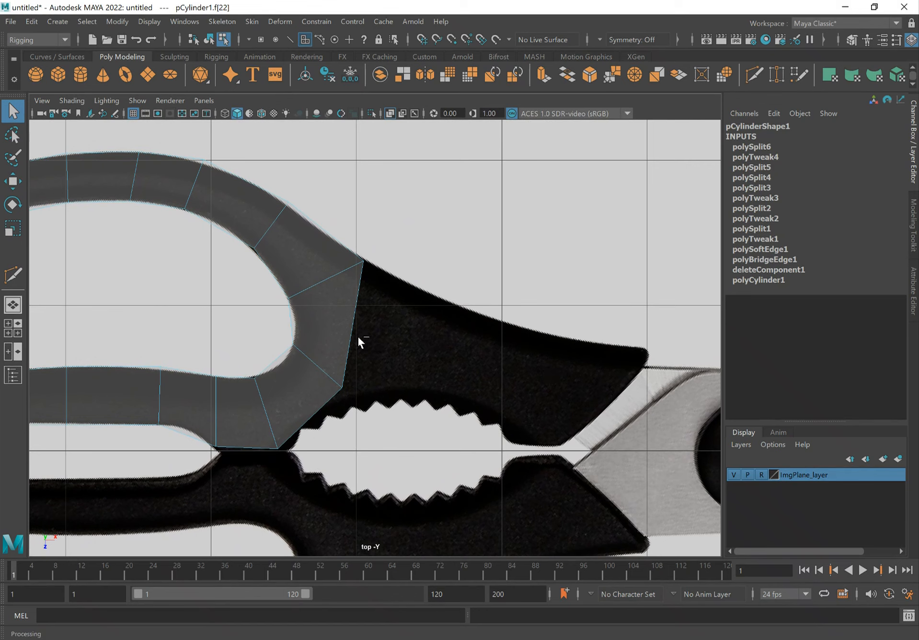
key(ctrl+e)
key(w)
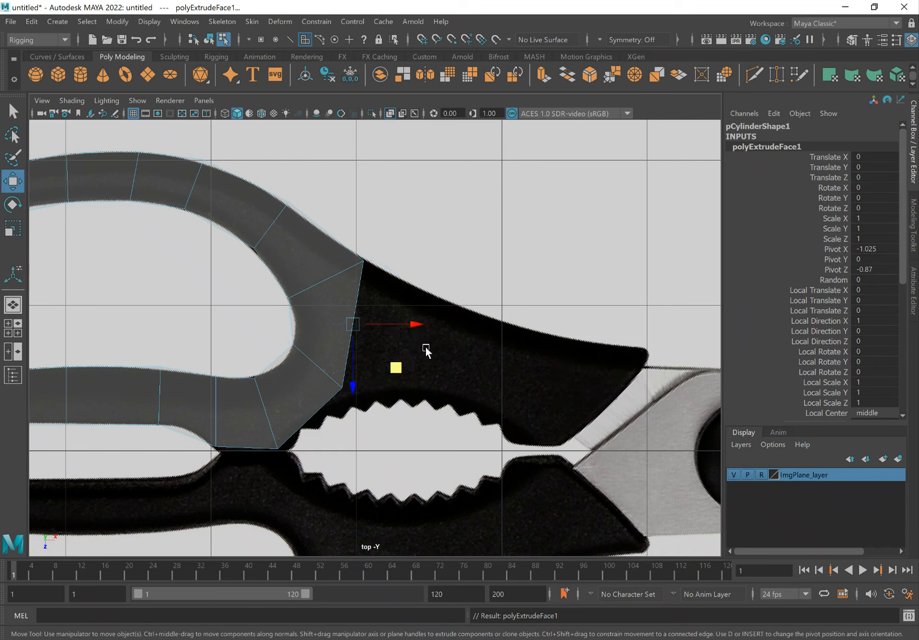
middle_drag(393, 370, 479, 381)
- Move the extruded end's upper vertices onto the handle's top outline and its lower vertices just above the serrated opening
key(q)
right_drag(396, 291, 388, 249)
drag(393, 248, 470, 312)
key(w)
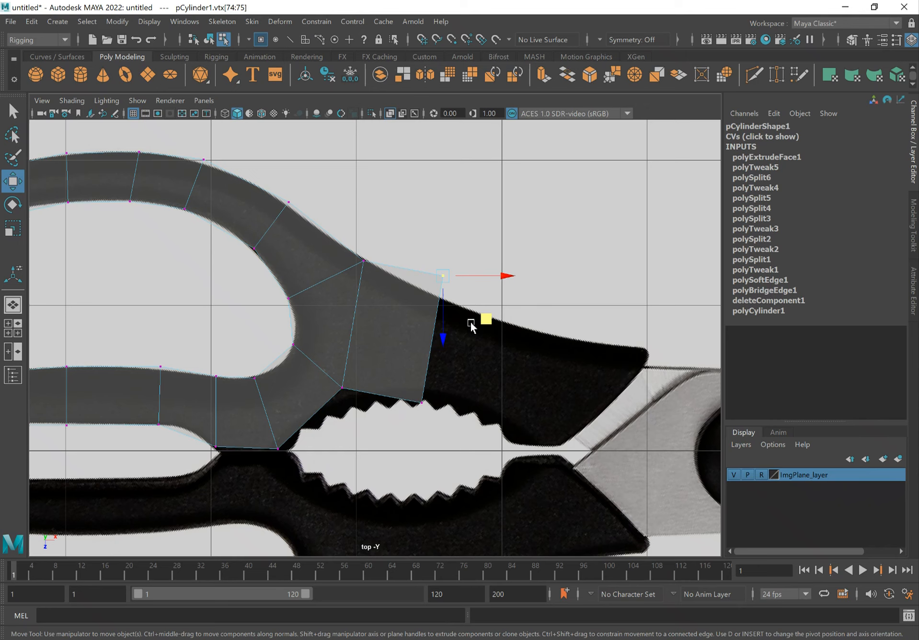
middle_drag(486, 321, 496, 350)
drag(412, 384, 433, 430)
drag(440, 285, 523, 353)
middle_drag(496, 349, 474, 338)
key(q)
- Extrude the handle's new end face a second time toward the blade in the perspective view
key(space)
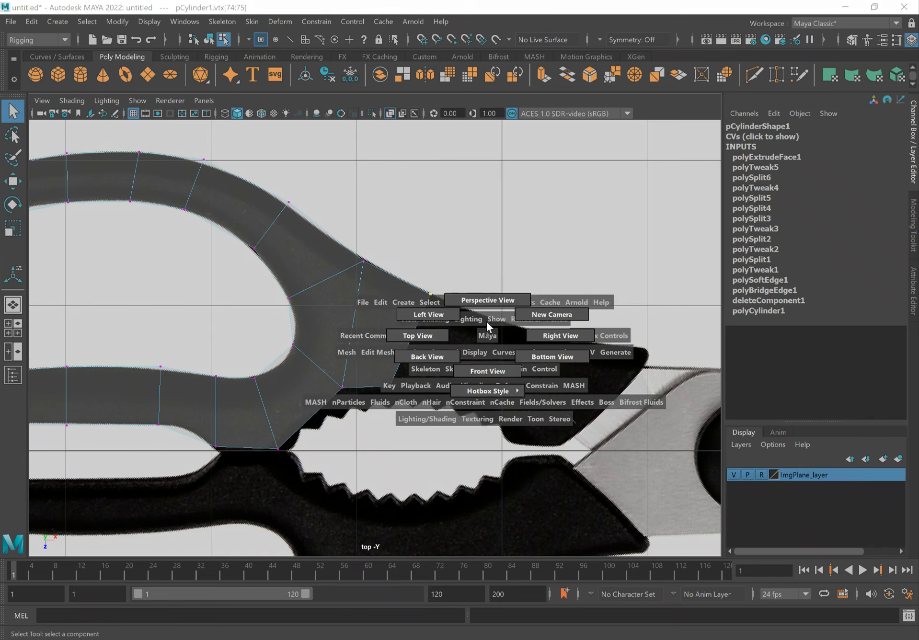
drag(486, 320, 489, 300)
right_drag(425, 333, 425, 321)
click(481, 409)
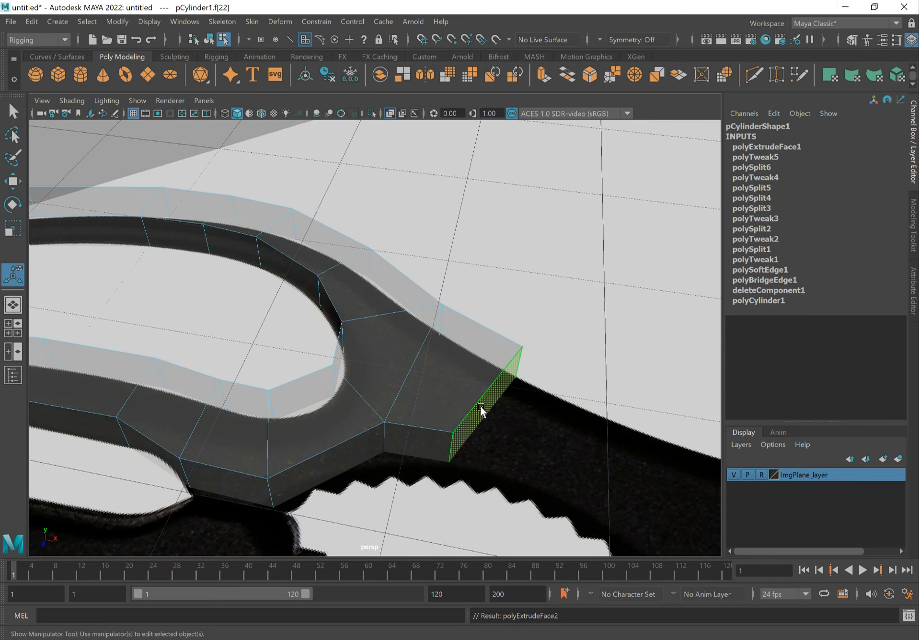
key(ctrl+e)
key(w)
drag(533, 453, 558, 411)
- Fit the second extrusion's end vertices in the top view to the handle's upper outline and the serrated opening's right part
key(space)
key(q)
right_drag(490, 325, 437, 286)
drag(550, 328, 532, 313)
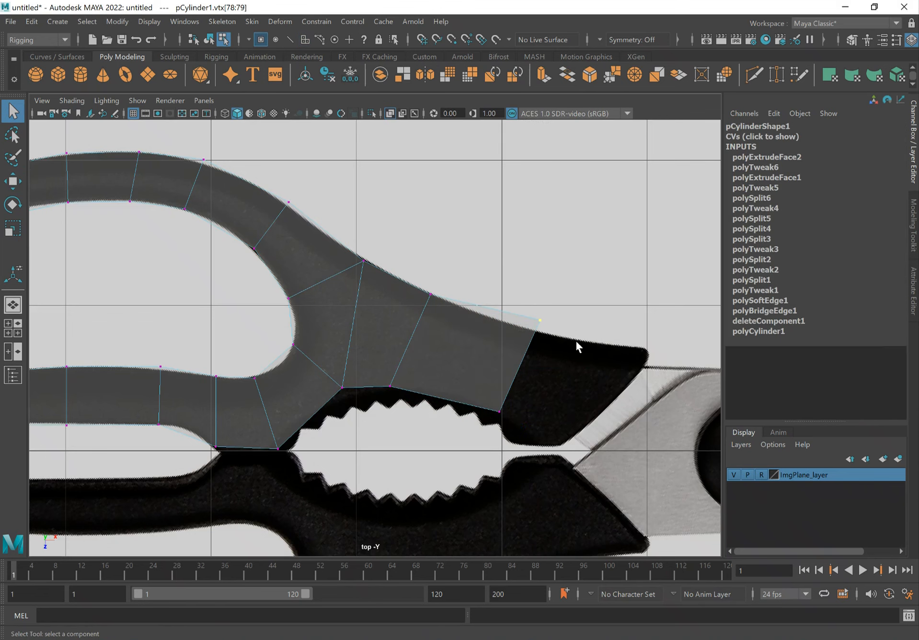
key(w)
drag(579, 368, 577, 374)
drag(461, 382, 533, 435)
middle_drag(546, 453, 532, 427)
drag(529, 322, 556, 356)
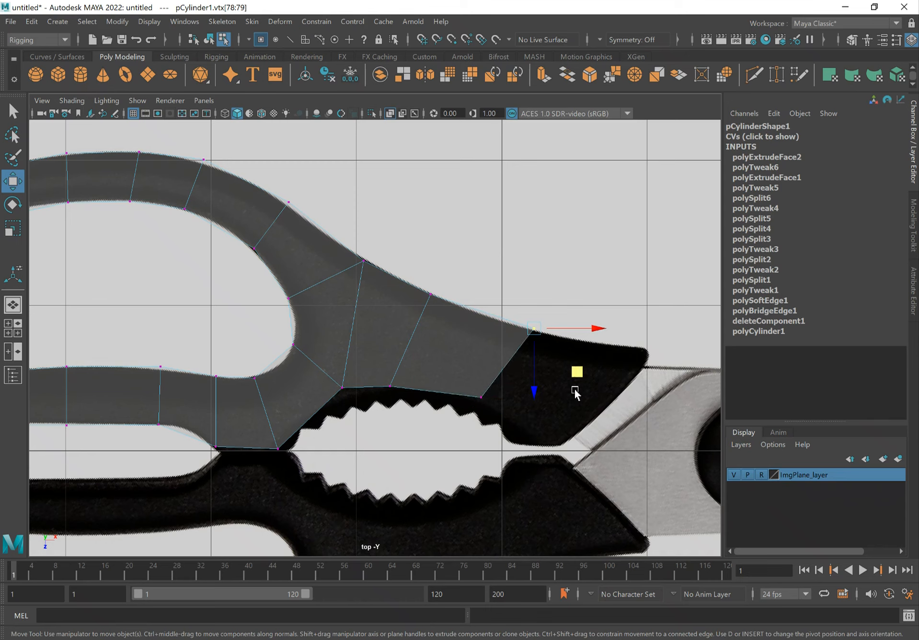
middle_drag(570, 369, 545, 366)
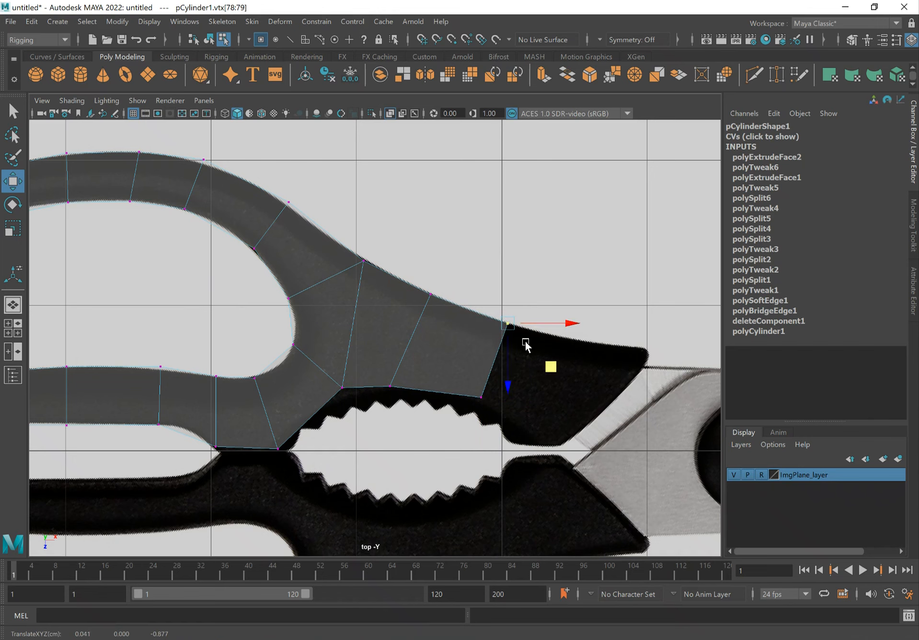
- Select only the handle's end face and extrude a third segment toward the blade
key(q)
right_drag(497, 338, 498, 320)
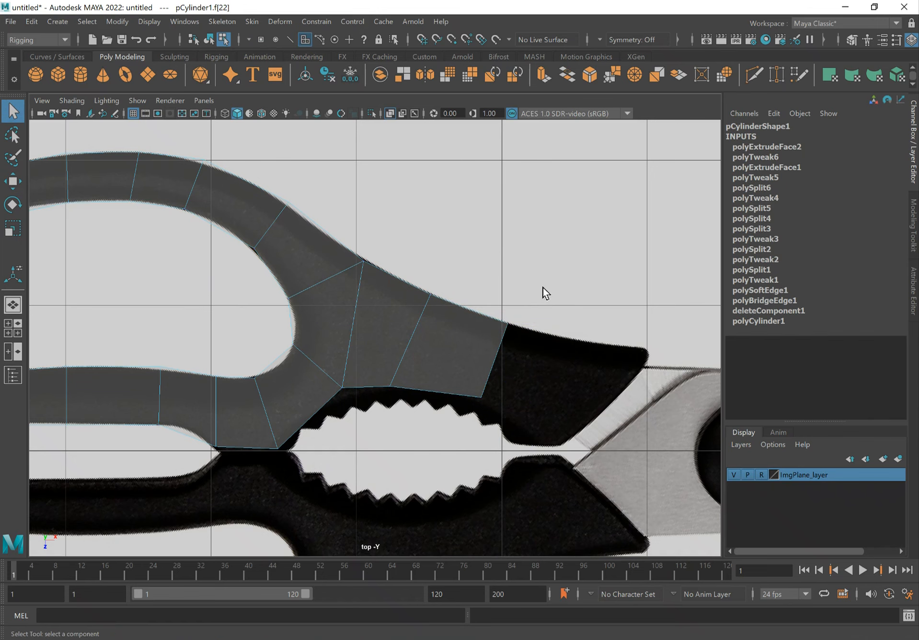
click(472, 420)
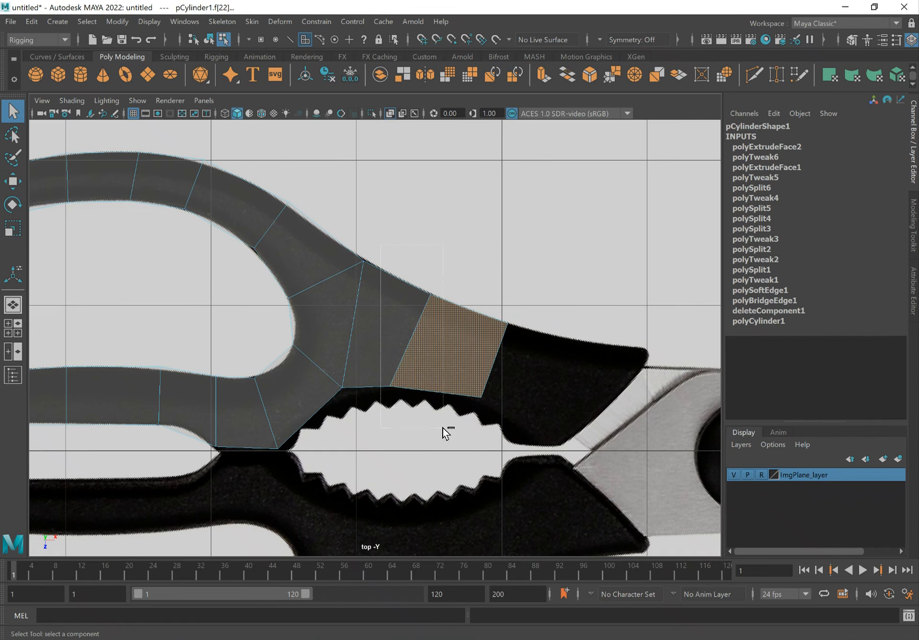
click(455, 417)
key(ctrl+e)
drag(537, 408, 592, 424)
- Move the third segment's end vertices to the handle's upper edge near the tip and the lower edge past the serrations
key(q)
right_drag(540, 306, 478, 288)
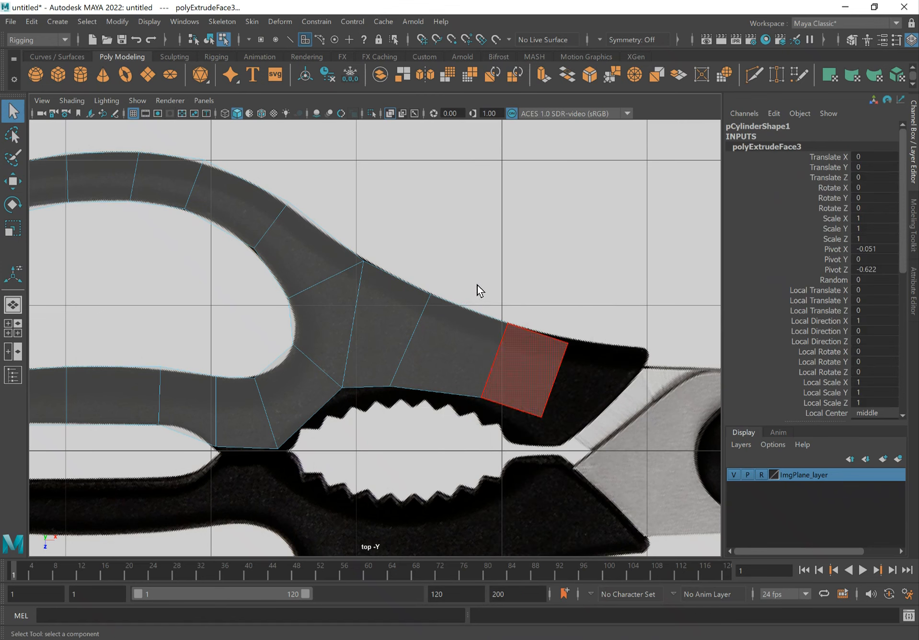
drag(556, 330, 663, 389)
key(w)
drag(517, 404, 577, 493)
- Select only the handle's end face and extrude a fourth segment to the handle's tip beside the blade
key(q)
right_click(566, 356)
click(566, 356)
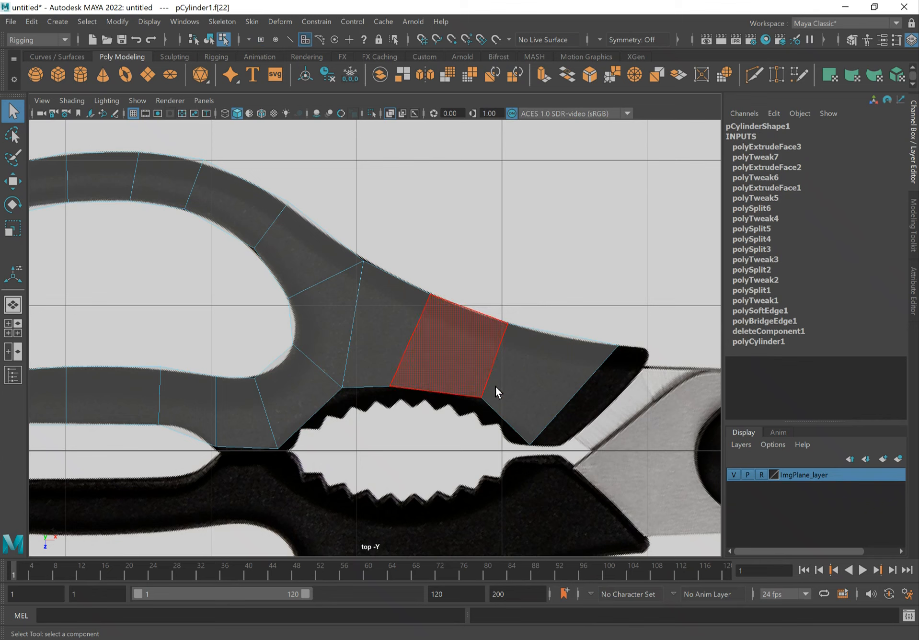
click(599, 382)
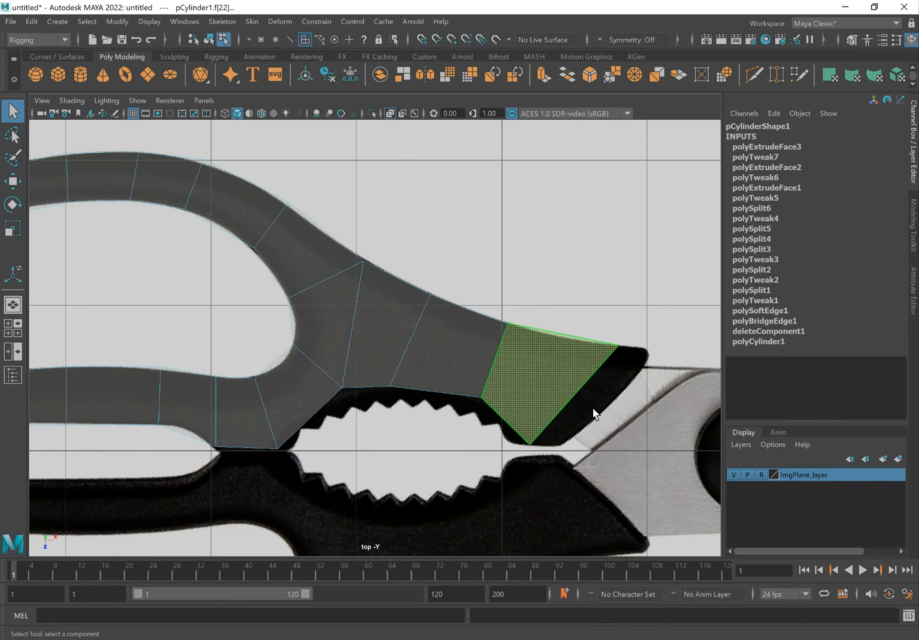
click(391, 413)
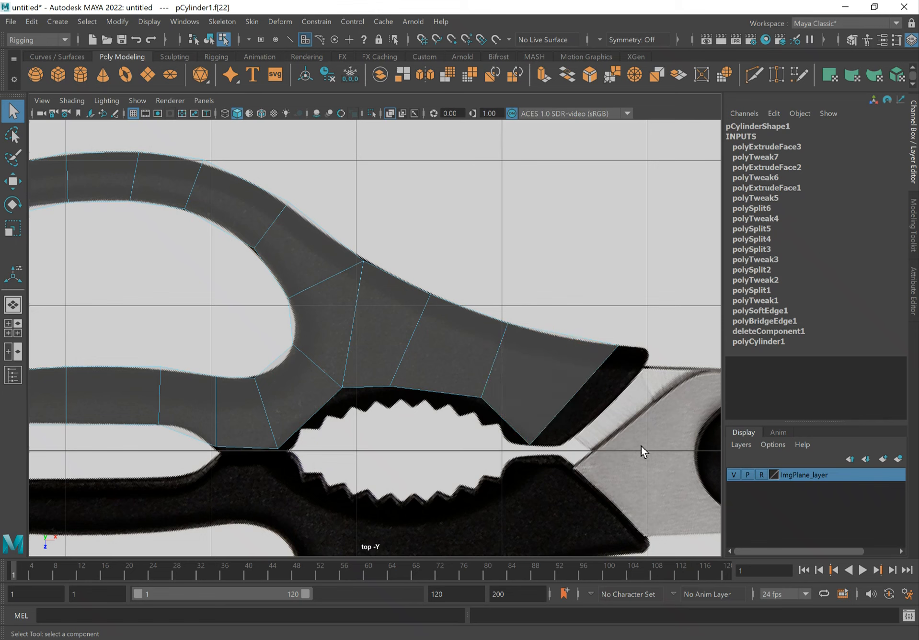
key(space)
drag(549, 399, 477, 403)
key(f)
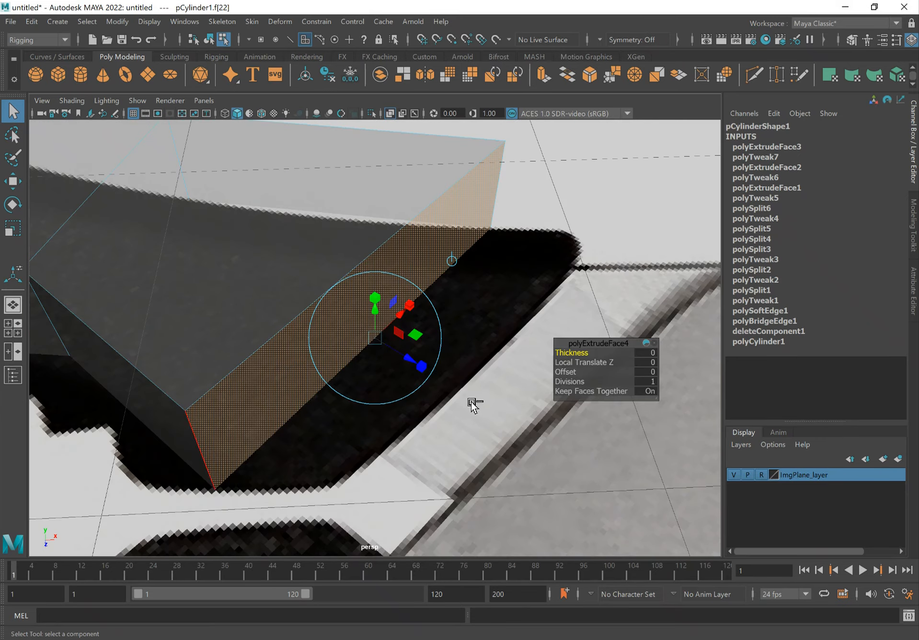
key(ctrl+e)
key(w)
drag(425, 369, 448, 411)
- Move the tip's lower vertices up and right to the handle's lower corner, and nudge its upper vertices right
key(space)
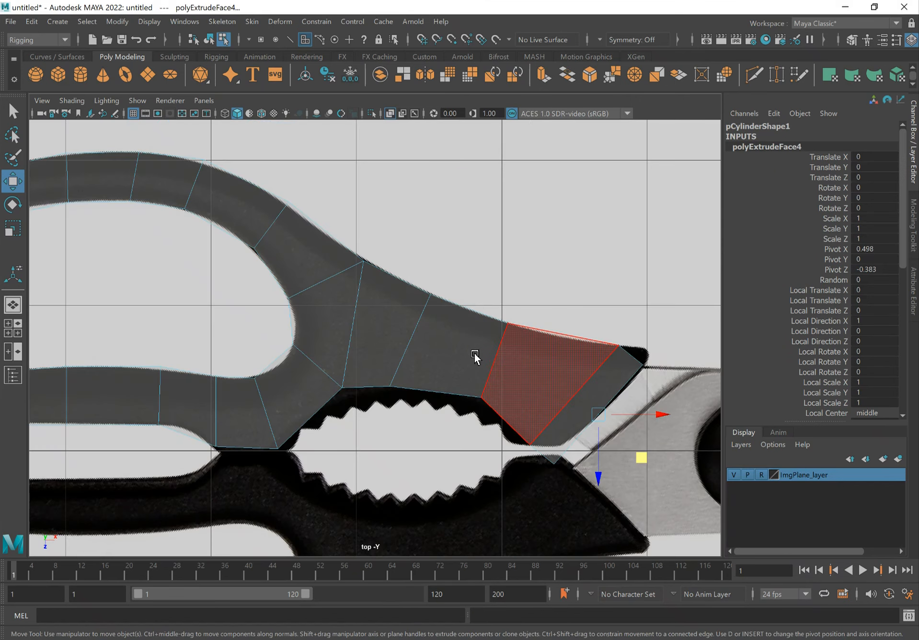
alt+middle_drag(479, 356, 384, 349)
key(q)
right_drag(508, 366, 441, 284)
alt+right_drag(311, 369, 535, 396)
drag(630, 360, 714, 392)
key(w)
alt+middle_drag(546, 441, 537, 391)
click(508, 466)
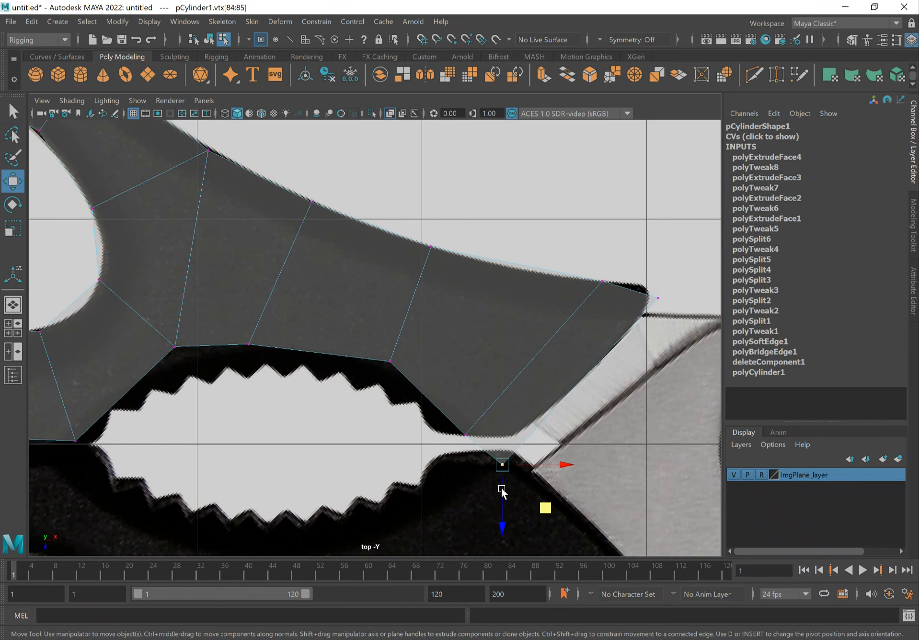
drag(545, 507, 562, 483)
click(662, 302)
mouse_move(699, 343)
mouse_down()
mouse_move(696, 329)
mouse_move(703, 343)
mouse_up()
key(q)
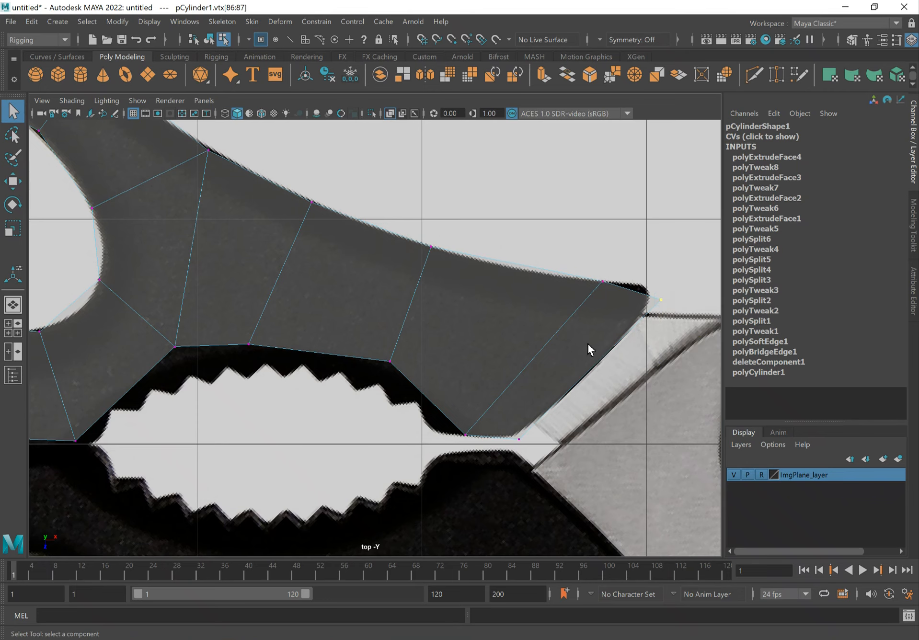
- Select all the handle's vertices in a side-on perspective view and scale them vertically to adjust its thickness
key(space)
drag(555, 344, 559, 313)
alt+drag(524, 385, 103, 304)
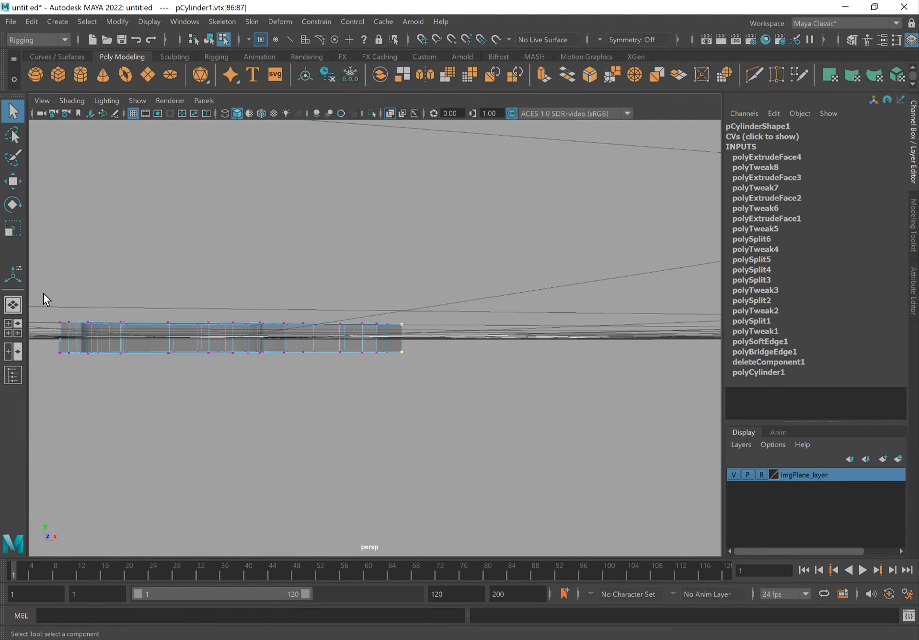
drag(46, 295, 486, 433)
key(r)
mouse_move(238, 281)
mouse_down()
mouse_move(236, 310)
mouse_move(239, 294)
mouse_up()
alt+drag(387, 357, 414, 358)
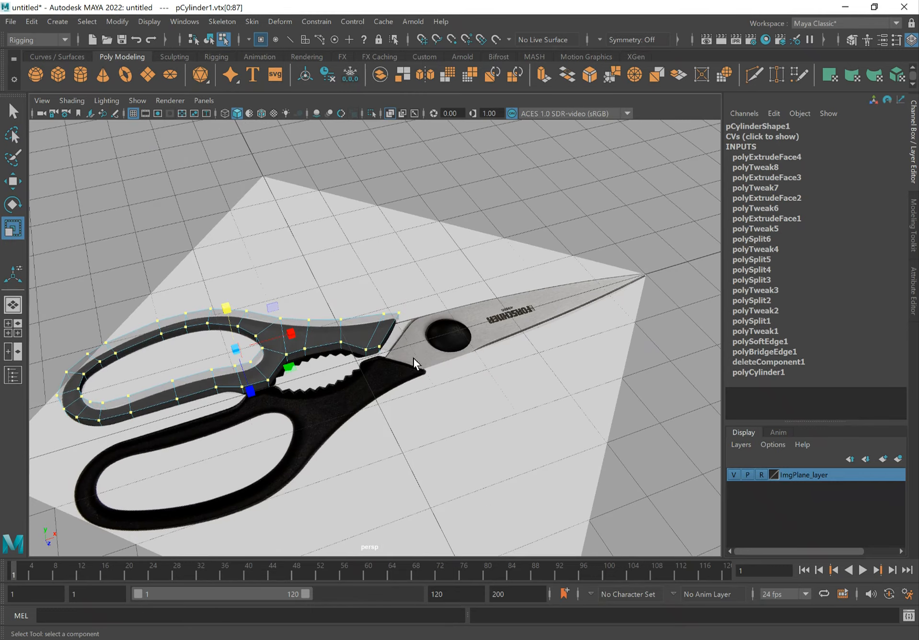
- Return the handle to object selection and inspect it against the reference scissors and blade in the perspective view
key(q)
right_drag(362, 330, 420, 266)
alt+drag(420, 266, 280, 313)
alt+right_drag(280, 312, 402, 334)
alt+drag(402, 334, 457, 346)
alt+right_drag(411, 351, 343, 338)
alt+drag(342, 338, 382, 354)
alt+right_drag(397, 372, 372, 381)
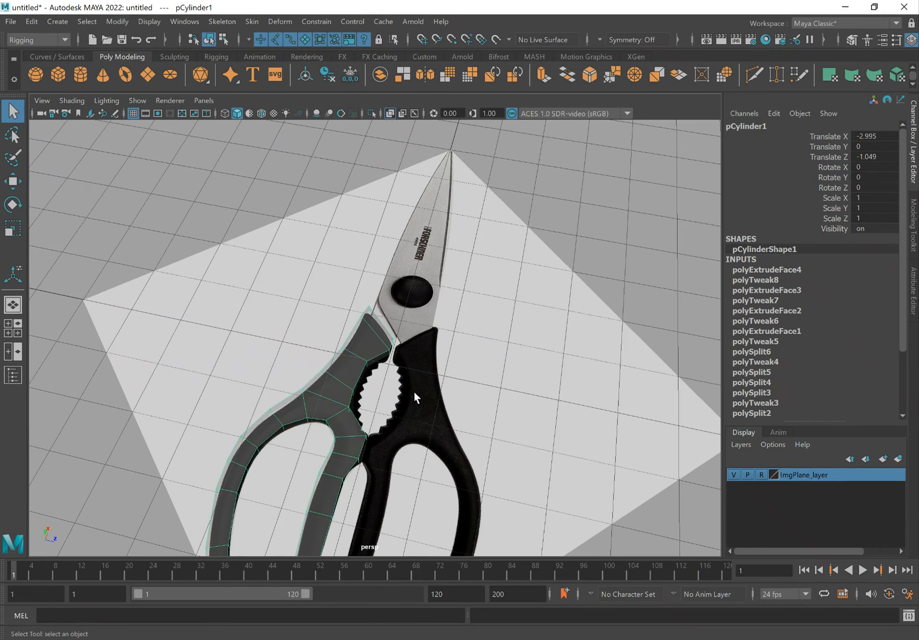
alt+drag(406, 398, 407, 414)
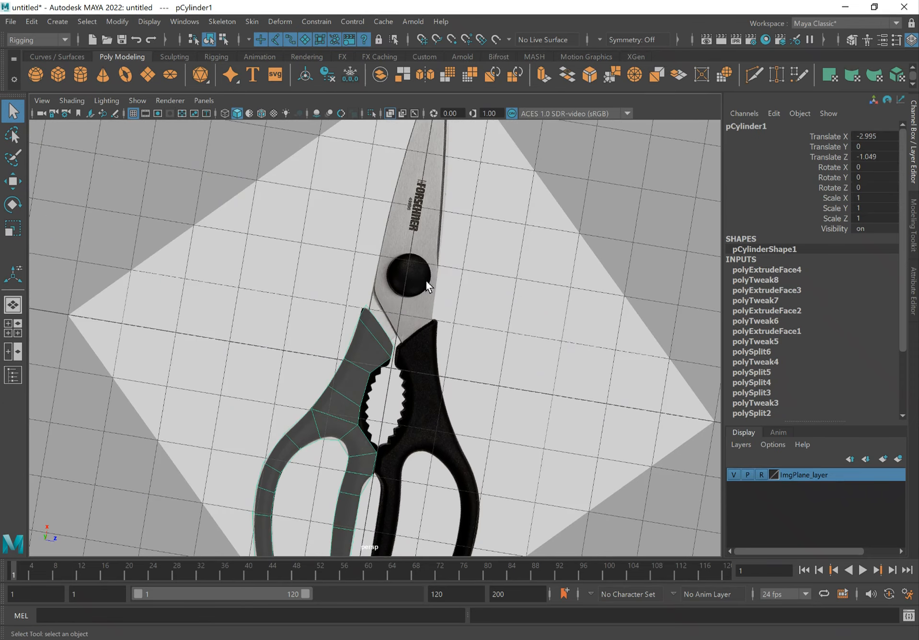
- Create a polygon cube at the toothed opening between the two handles, checking the handle's fit in the perspective view
alt+middle_drag(416, 431, 418, 409)
alt+right_drag(334, 405, 397, 412)
alt+drag(398, 412, 333, 394)
alt+right_drag(333, 399, 450, 405)
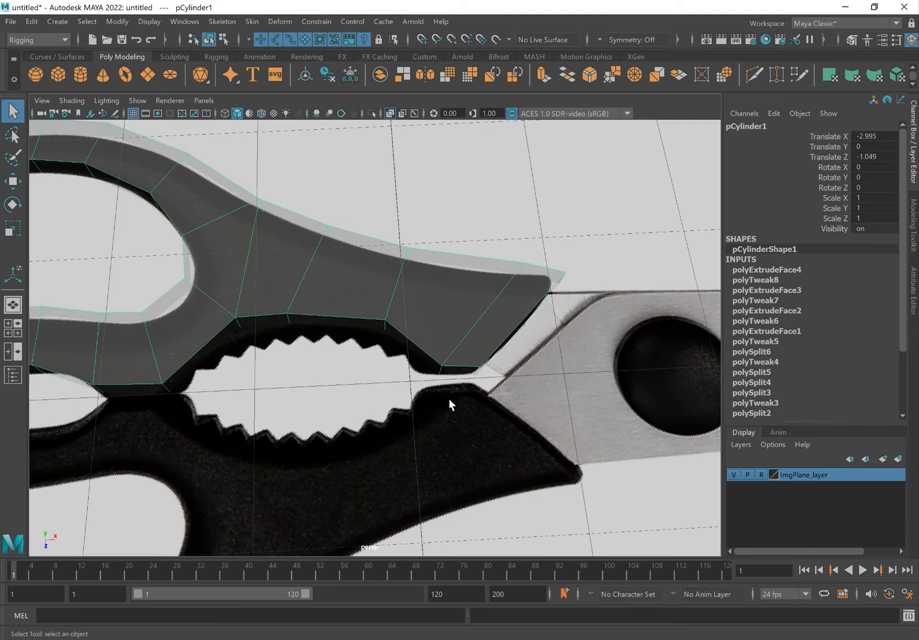
alt+drag(238, 352, 226, 317)
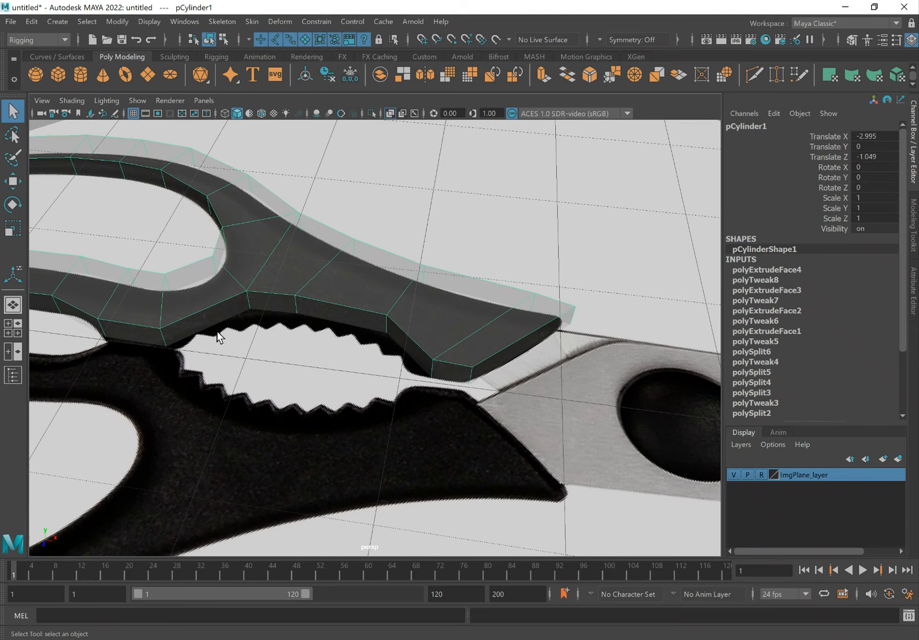
alt+drag(283, 330, 287, 347)
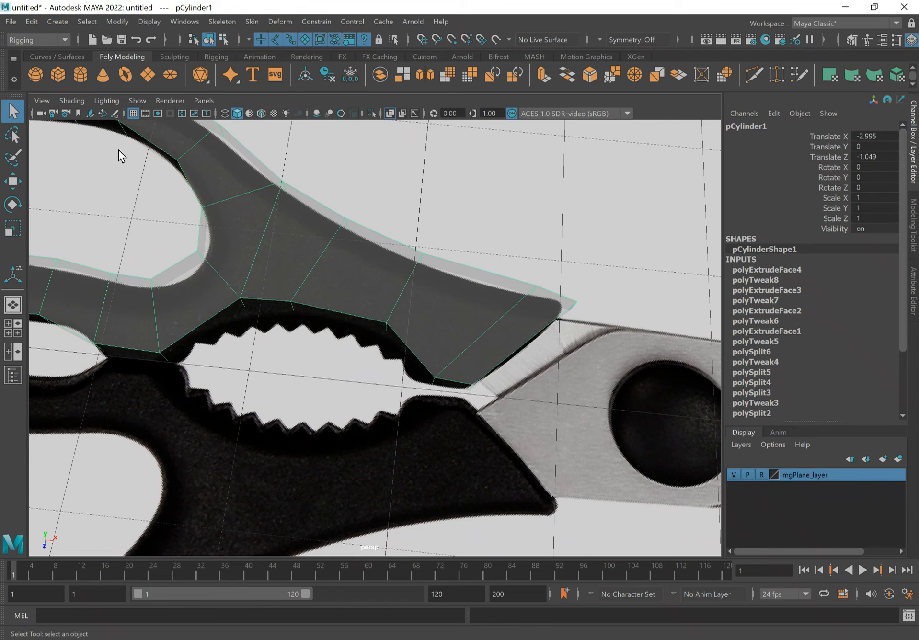
click(57, 76)
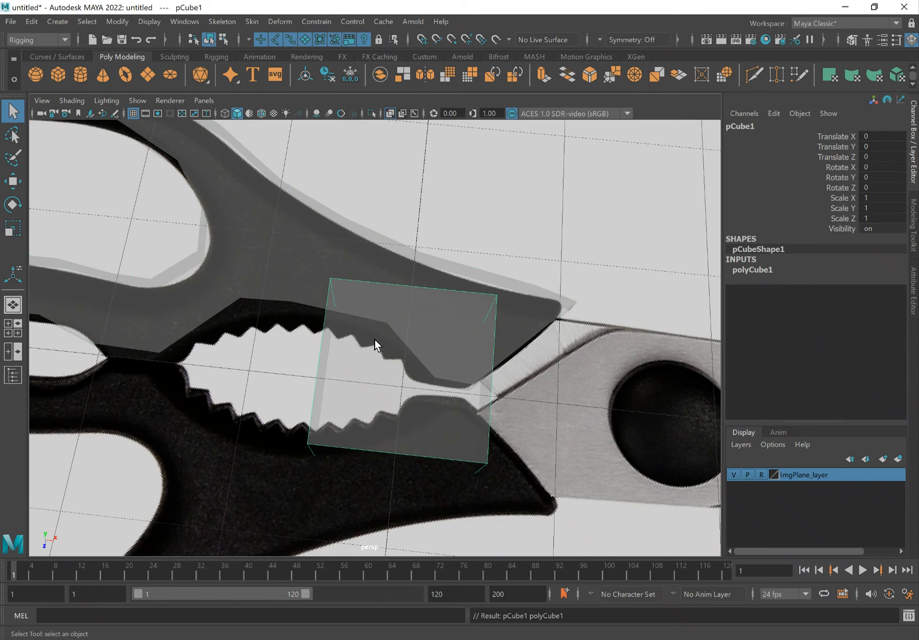
- Adjust the cube's height interactively in the front view, comparing it with the handle's thickness and bringing it to 0.61
click(751, 269)
alt+drag(453, 312, 424, 281)
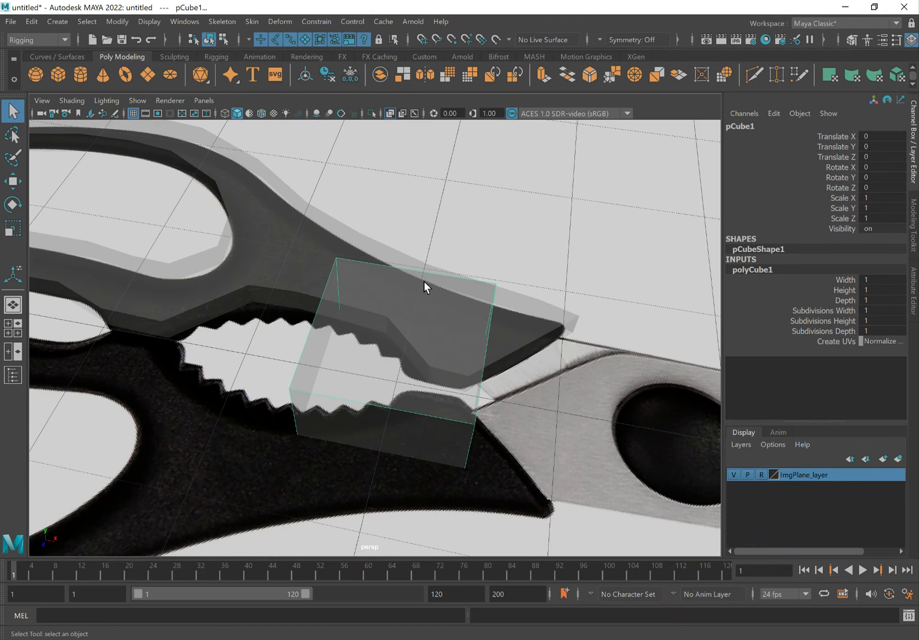
click(845, 291)
middle_drag(489, 293, 487, 291)
key(space)
drag(487, 291, 499, 305)
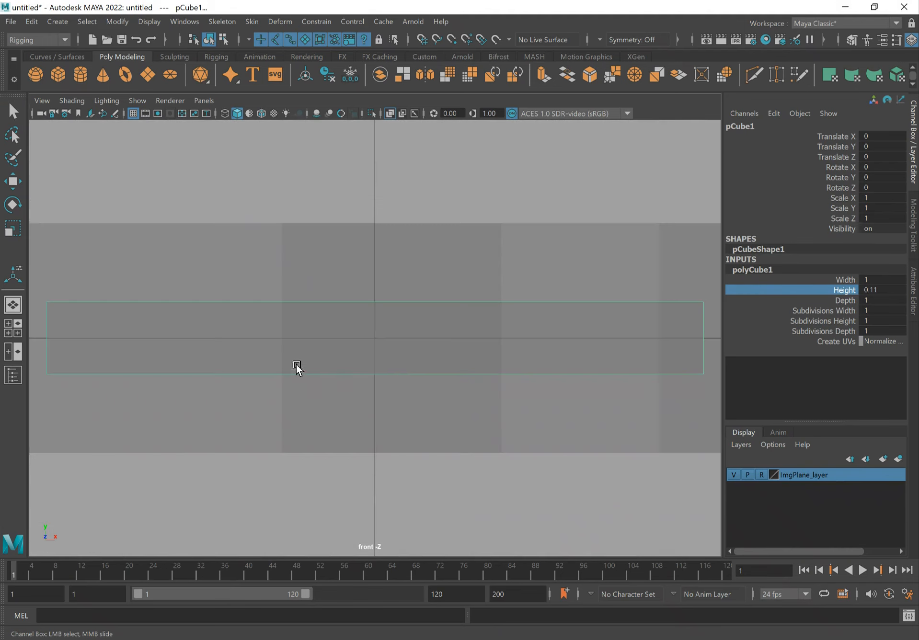
middle_drag(406, 369, 407, 369)
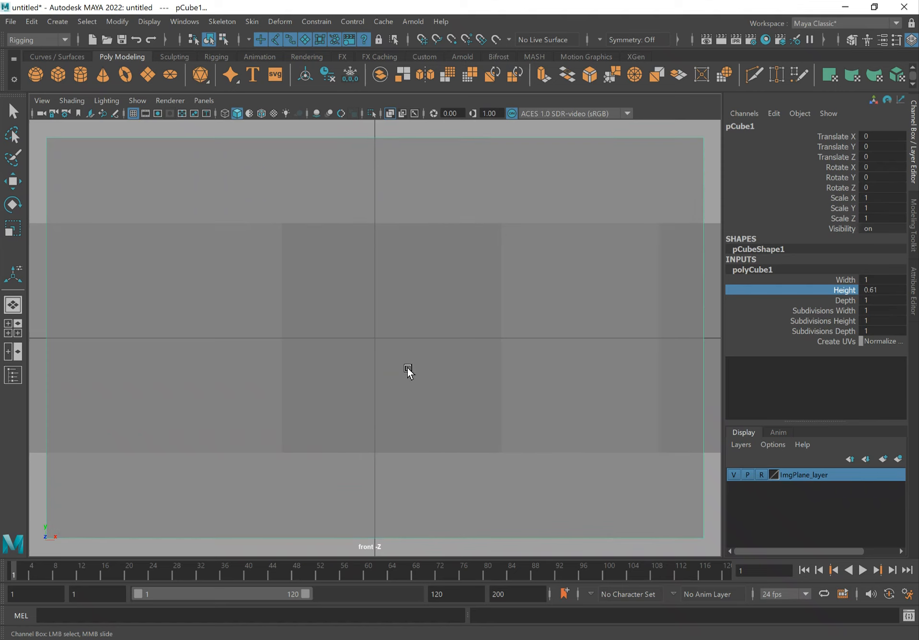
- Try cube heights of 0.5 and 0.4, settle on 0.35 to match the handle's thickness, and undo an accidental height change
double_click(869, 291)
key(BackSpace)
text(.5)
key(Tab)
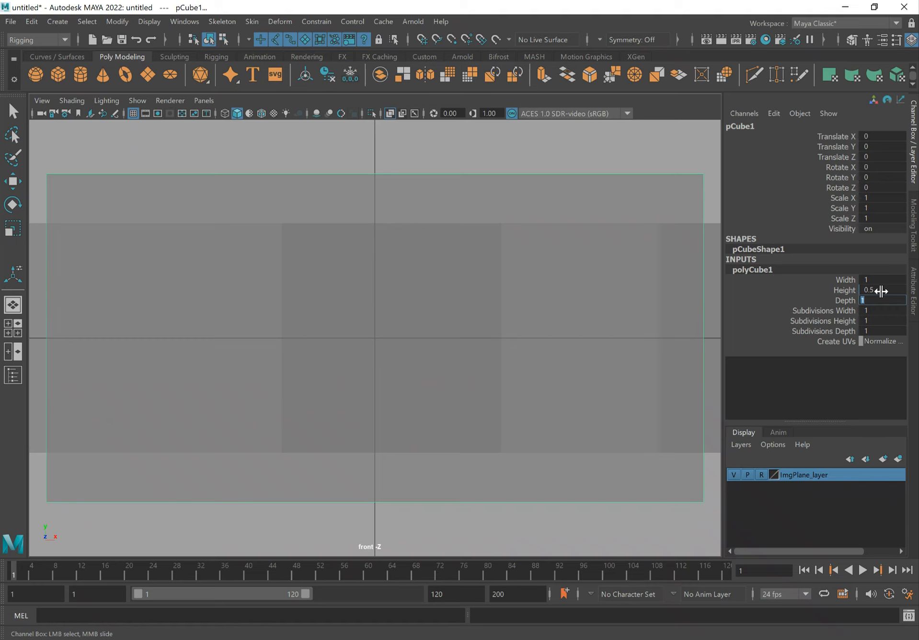
double_click(881, 291)
text(.4)
key(Tab)
double_click(881, 291)
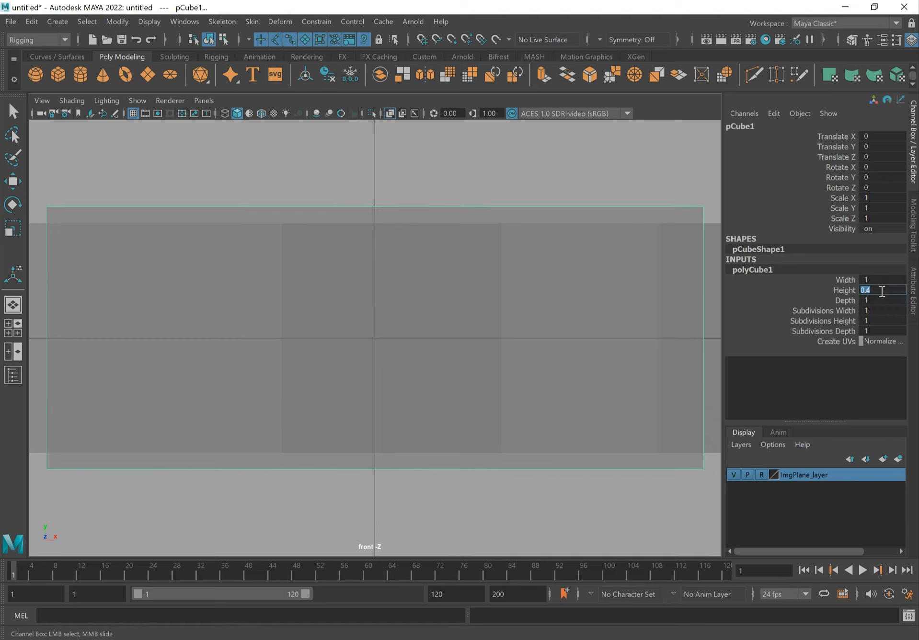
key(Tab)
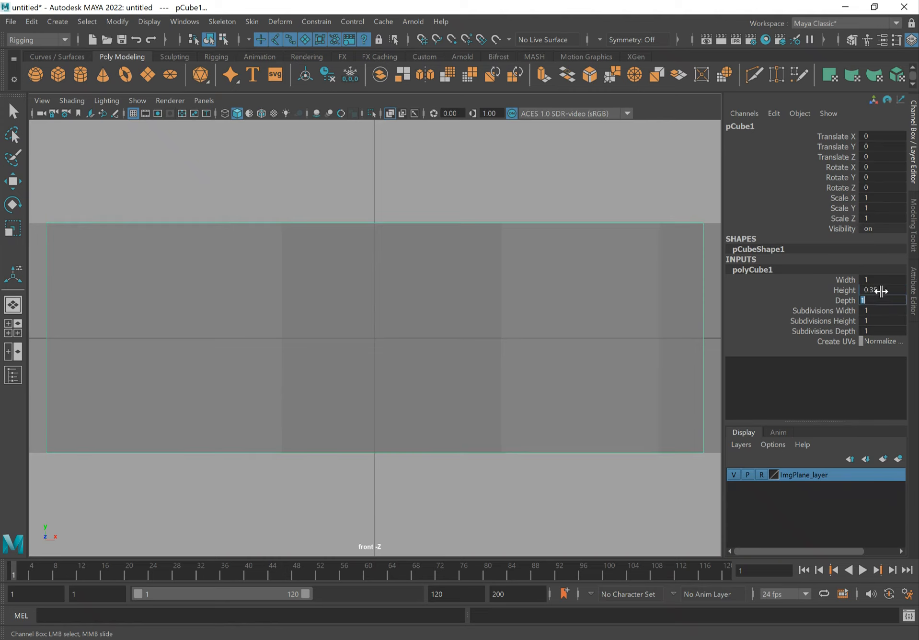
middle_drag(489, 338, 499, 331)
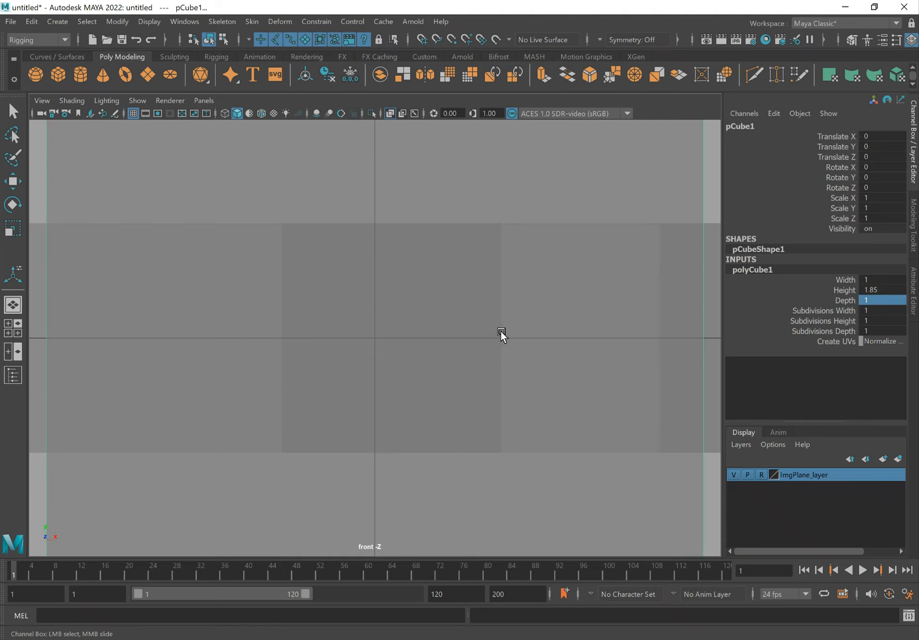
key(ctrl+z)
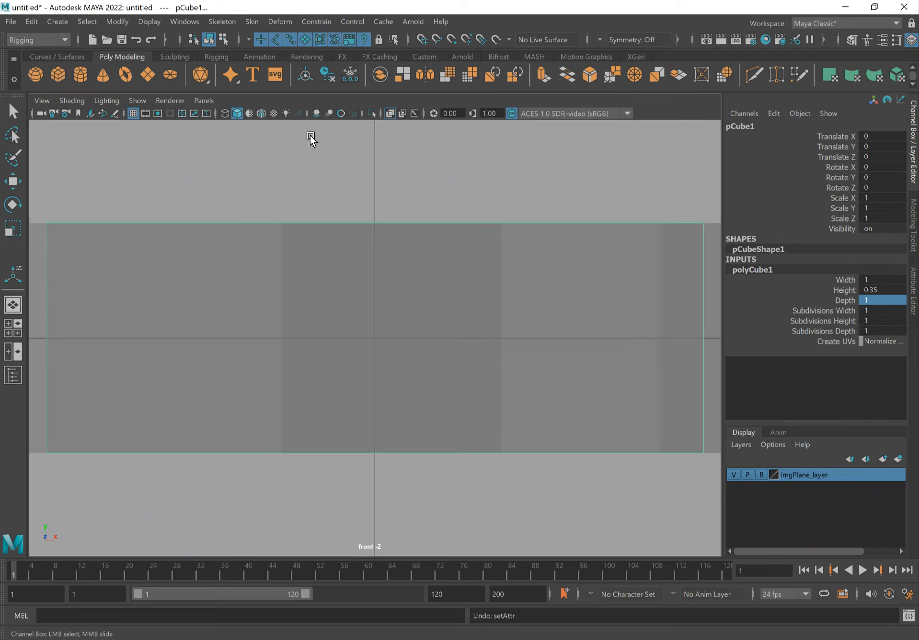
- Return to the perspective view and reduce the cube's depth interactively to 0.4
click(13, 111)
click(135, 147)
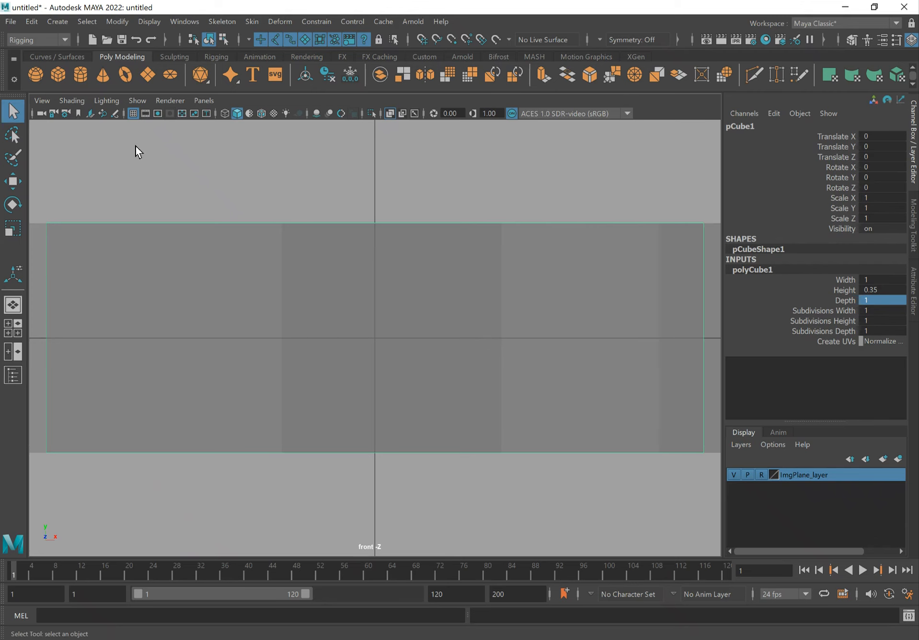
key(space)
mouse_move(353, 204)
mouse_down()
mouse_move(349, 171)
mouse_move(342, 221)
mouse_move(353, 226)
mouse_up()
click(437, 461)
click(752, 270)
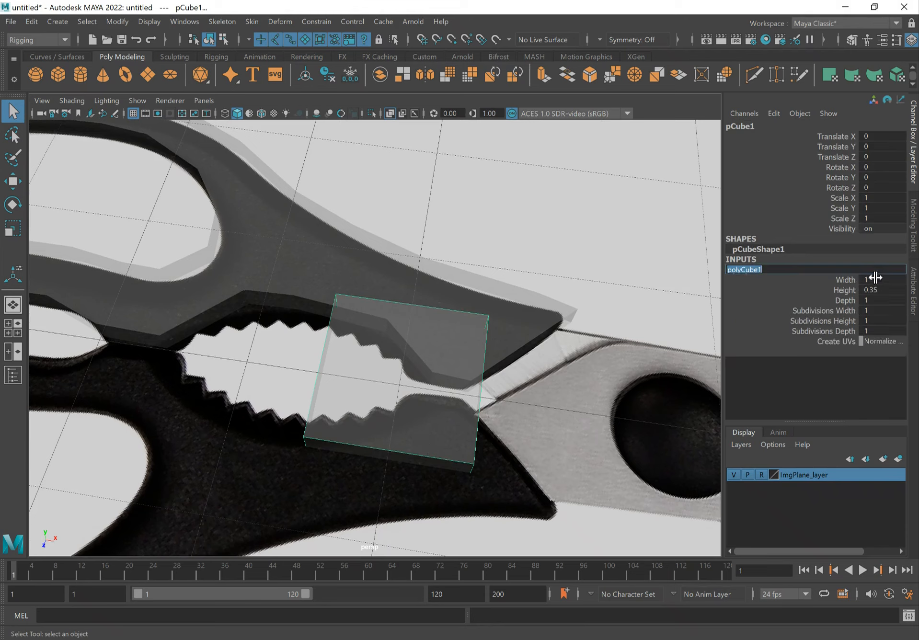
click(844, 304)
middle_drag(435, 316, 439, 316)
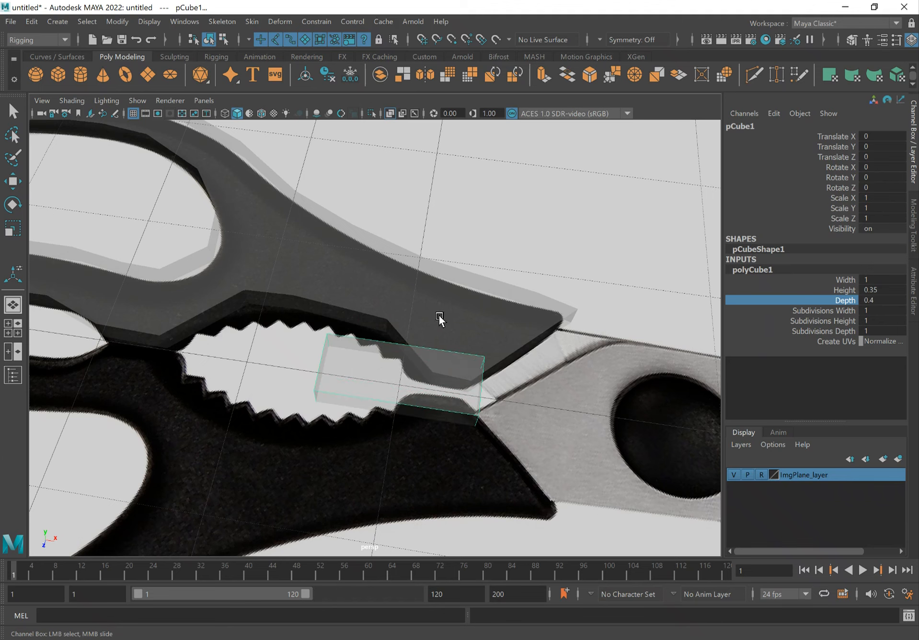
- Set the cube's depth to 0.2 and move it along X to about -0.669, into the toothed opening
click(884, 303)
alt+drag(365, 324, 369, 336)
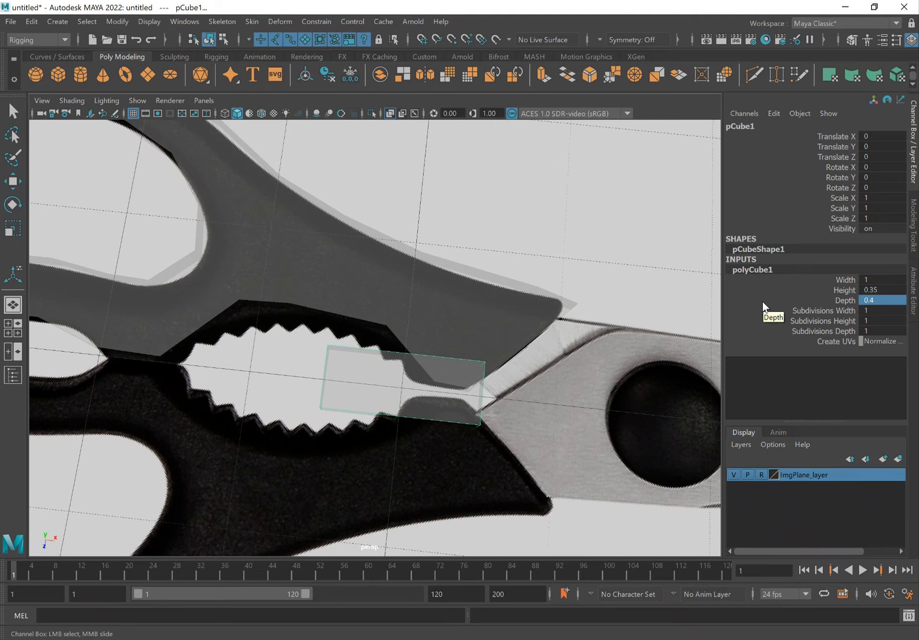
click(887, 300)
text(0.2)
key(Return)
alt+middle_drag(352, 267, 376, 261)
key(w)
drag(497, 375, 405, 351)
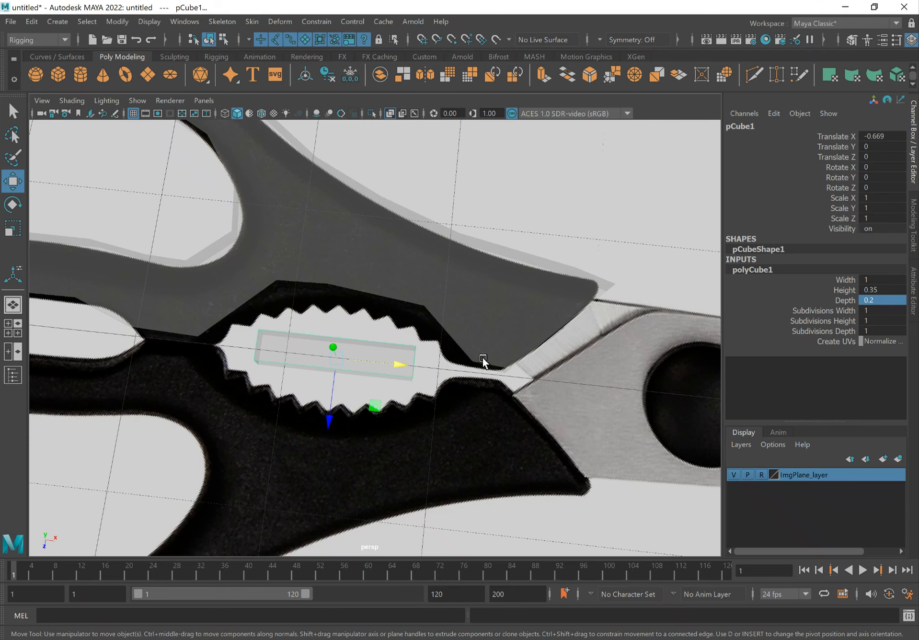
alt+middle_drag(448, 361, 462, 349)
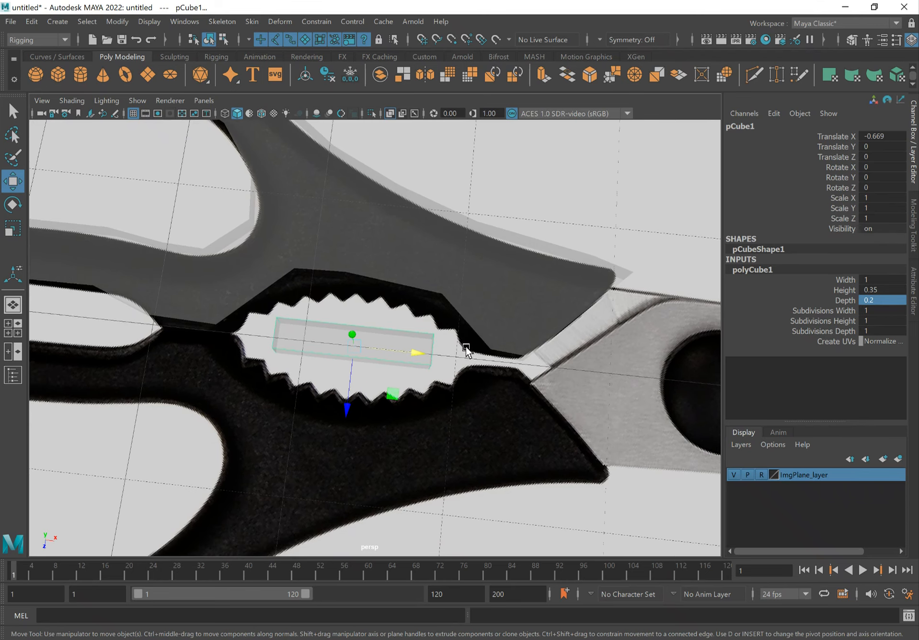
- Switch to the top view over the toothed opening and delete the cube
key(space)
drag(466, 348, 413, 344)
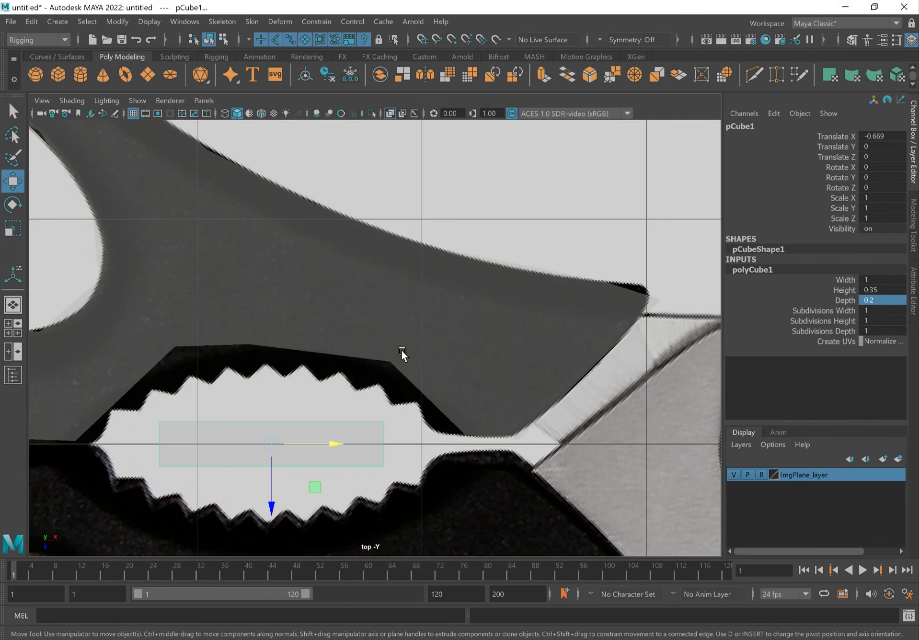
alt+middle_drag(349, 337, 461, 294)
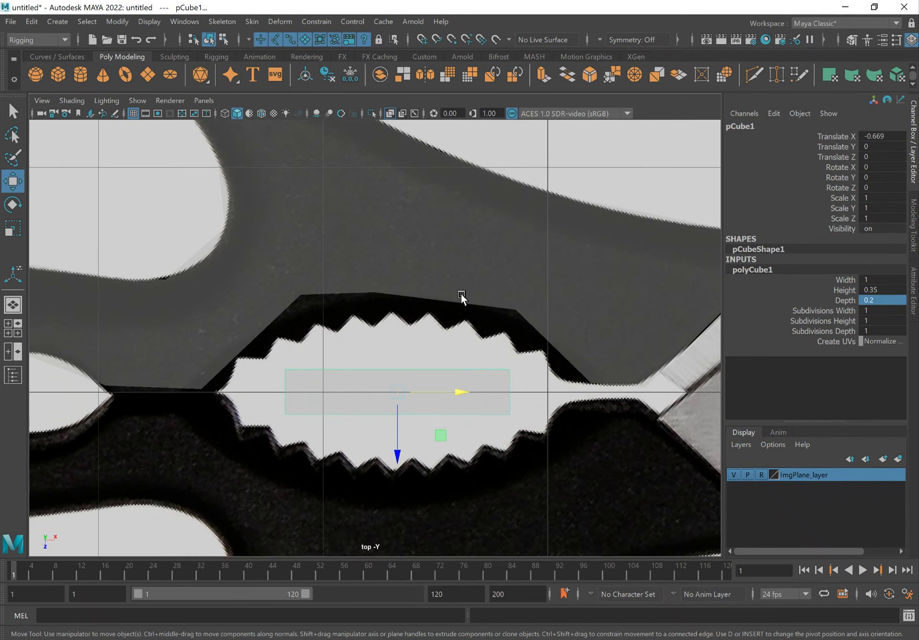
click(488, 301)
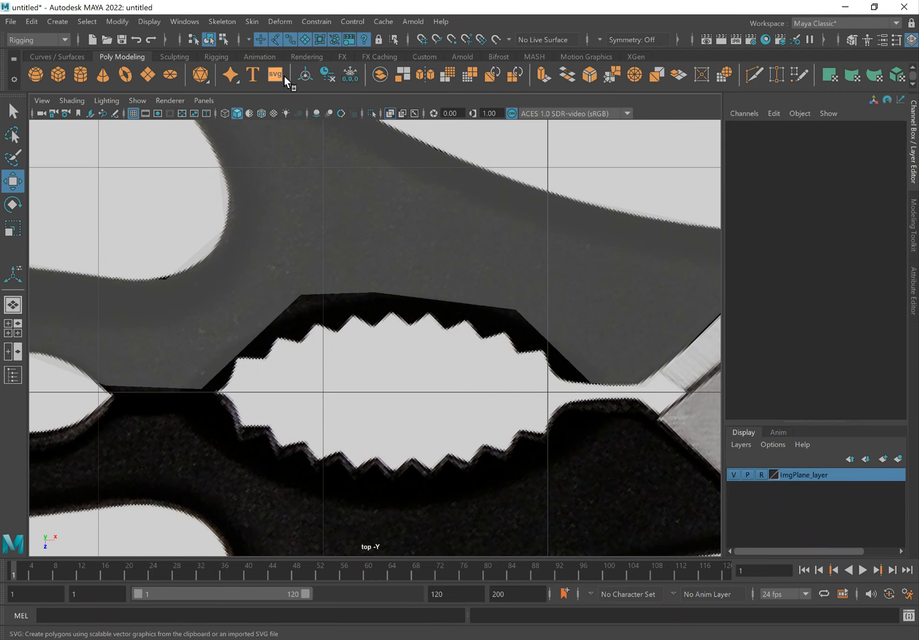
- Create a polygon cylinder and move it to about X -0.674, Z 0.61 so its upper arc follows the toothed opening
click(77, 74)
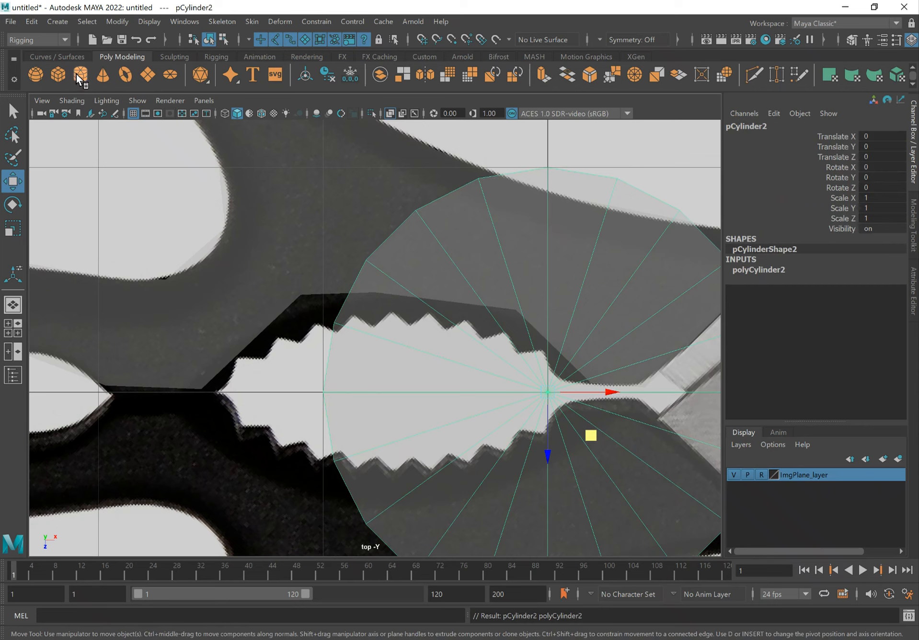
scroll(480, 312, down, 2)
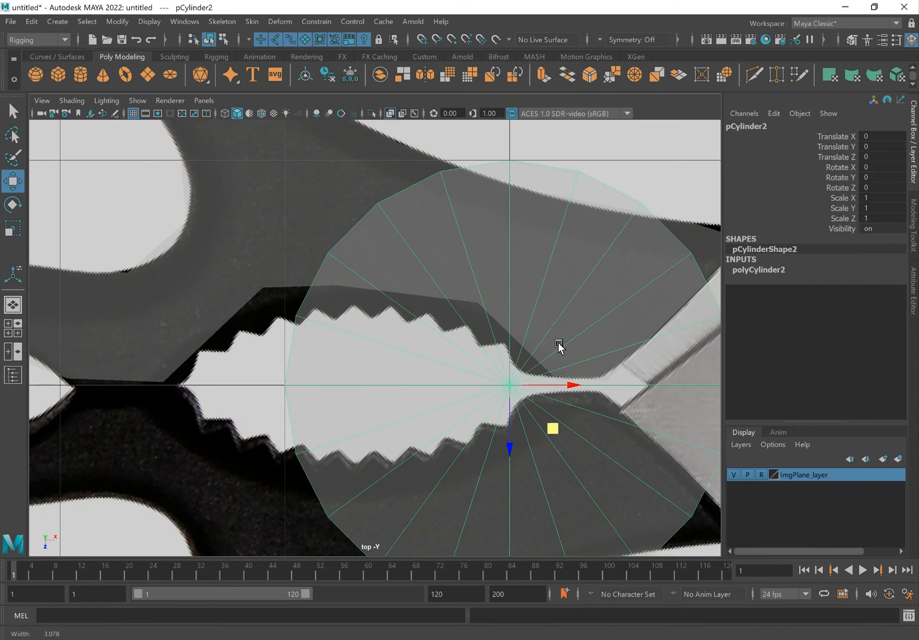
scroll(561, 343, down, 5)
scroll(532, 334, up, 3)
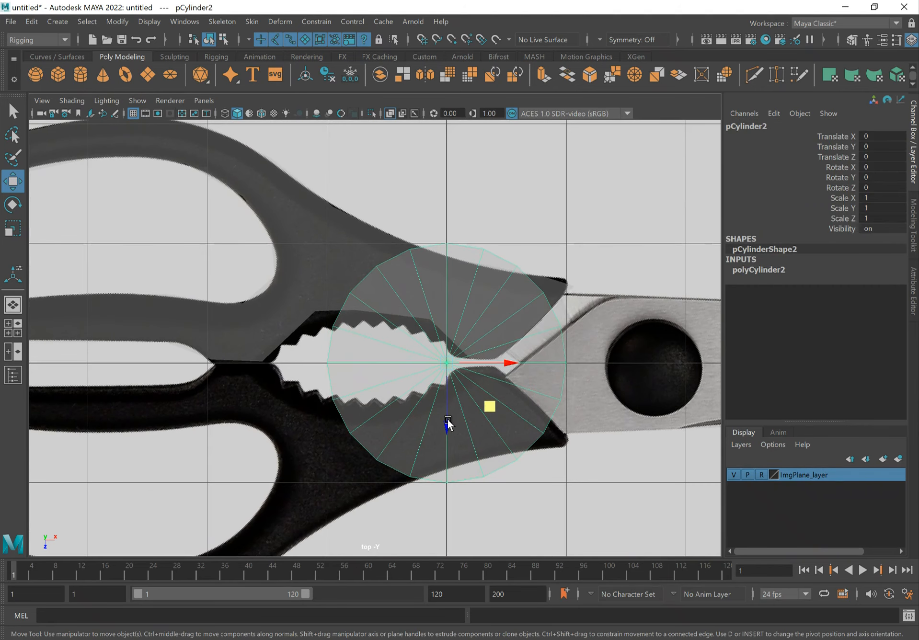
drag(489, 406, 420, 488)
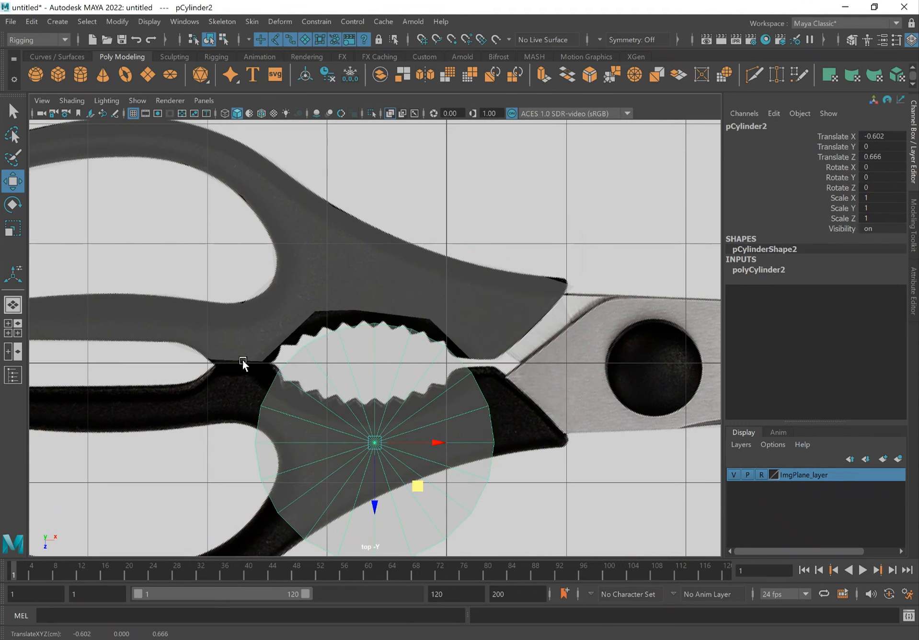
drag(420, 489, 410, 481)
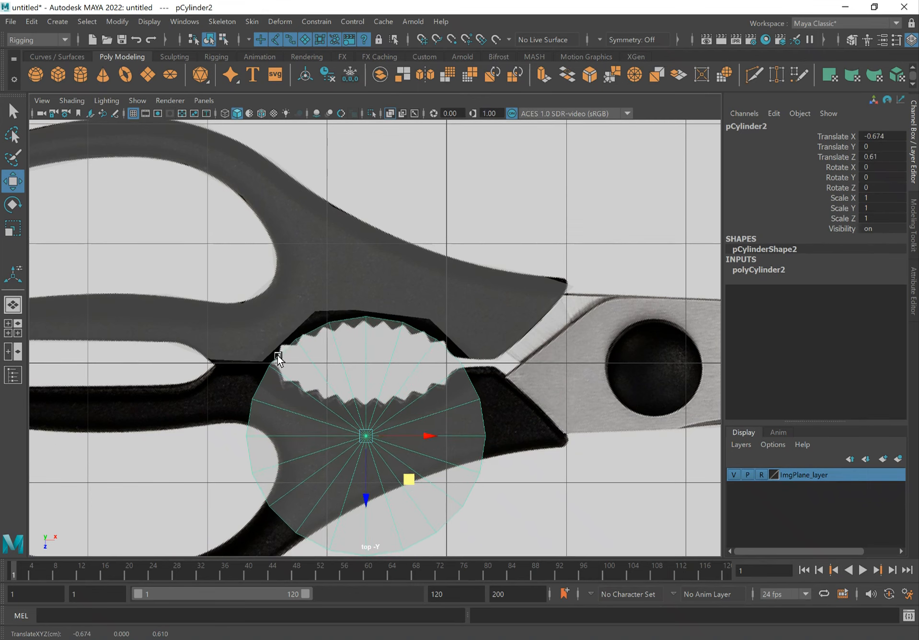
alt+middle_drag(412, 354, 428, 321)
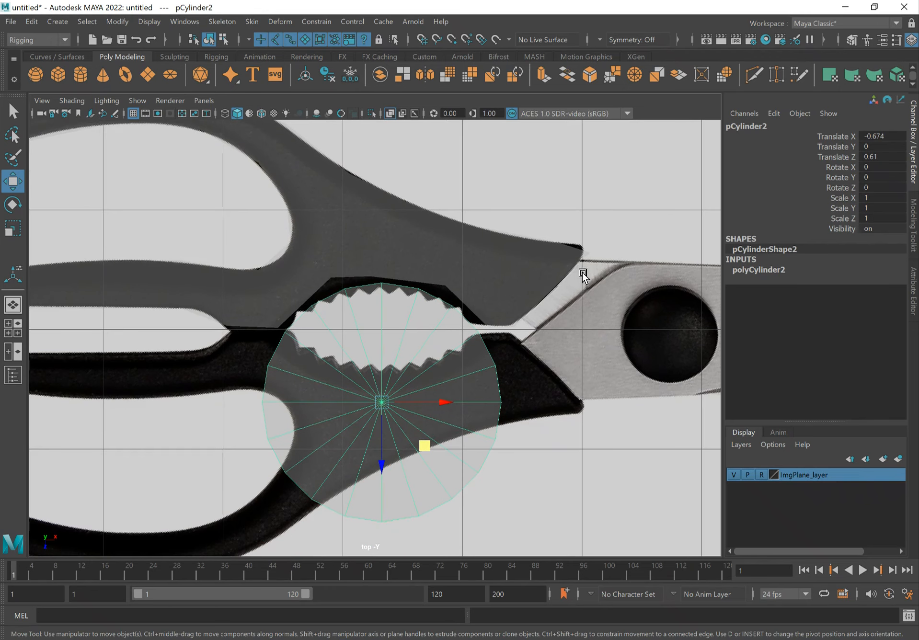
click(769, 271)
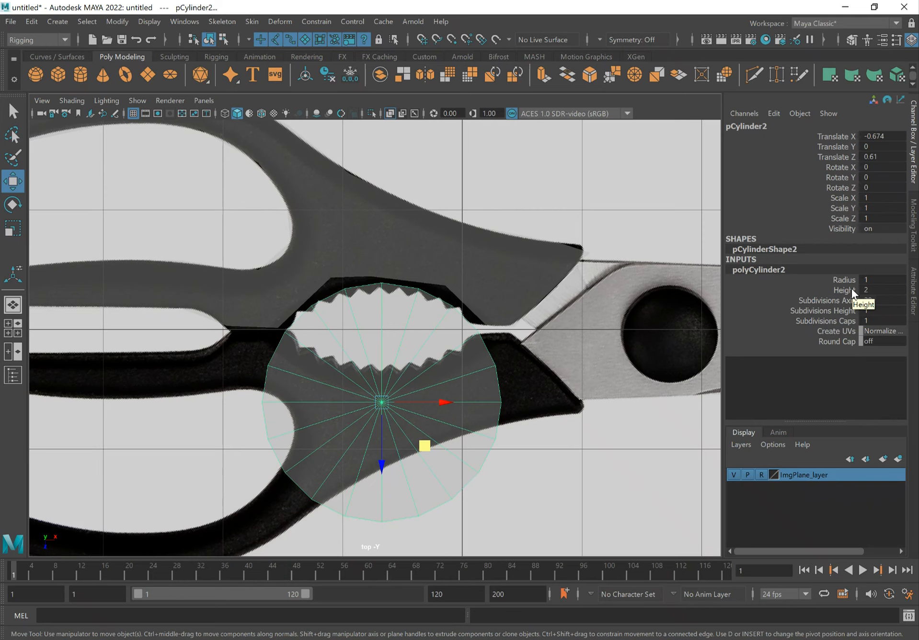
key(q)
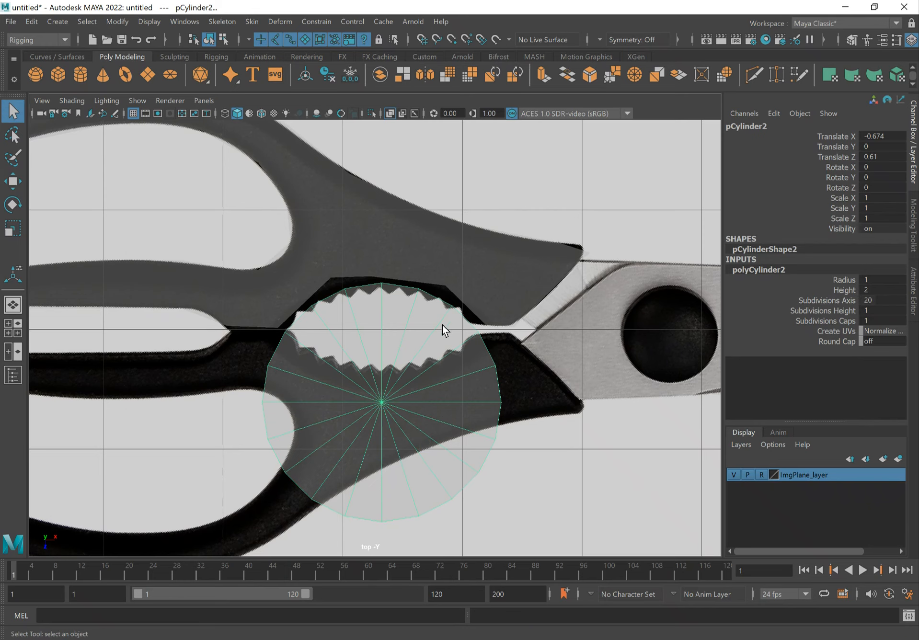
alt+middle_drag(412, 335, 432, 317)
right_drag(433, 318, 432, 325)
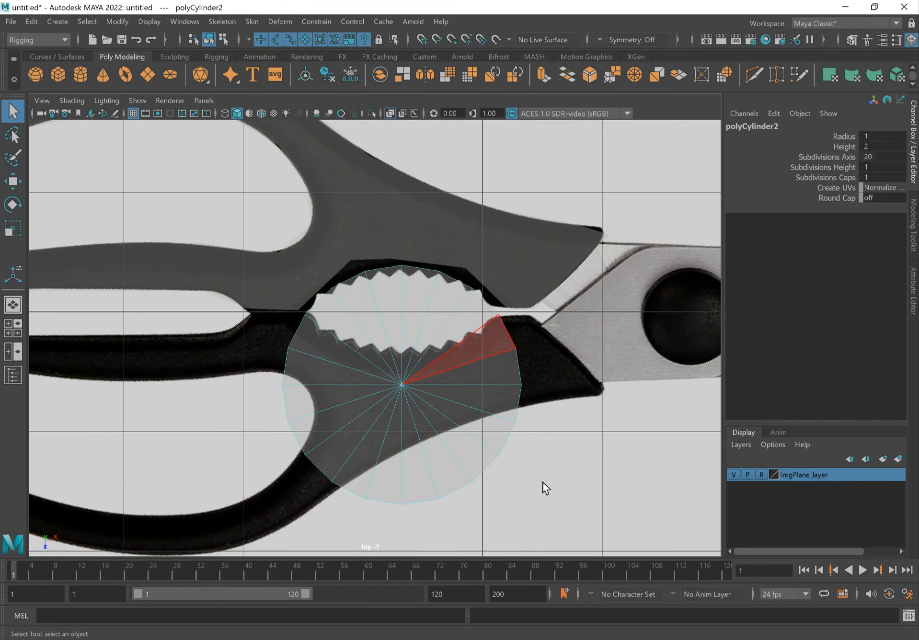
drag(430, 465, 283, 393)
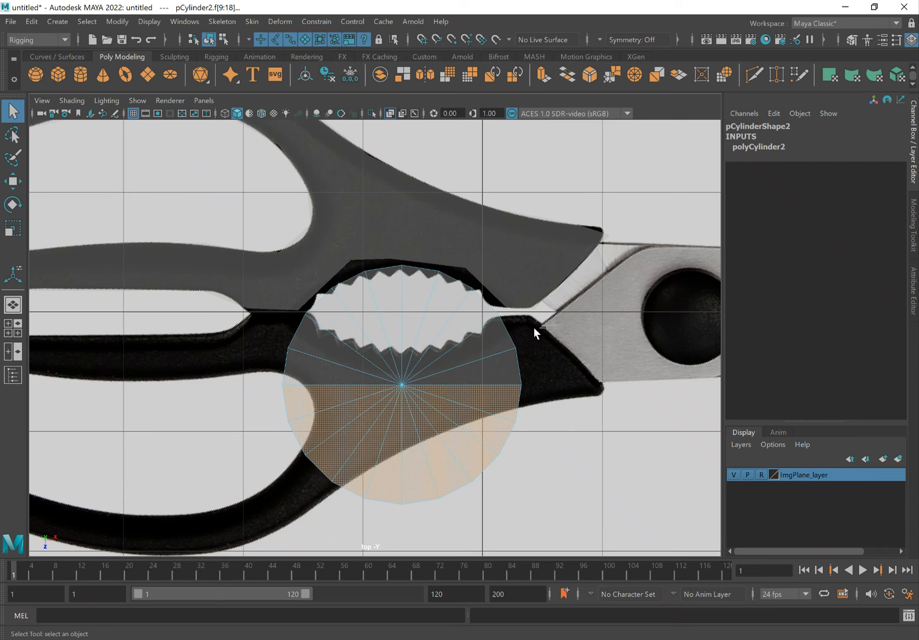
shift+drag(542, 341, 477, 386)
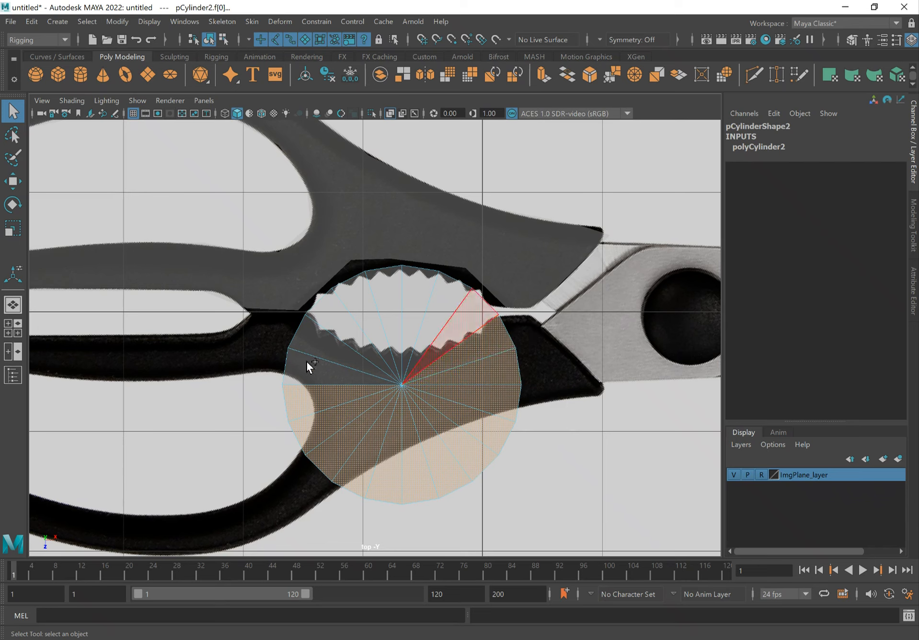
shift+drag(302, 355, 324, 378)
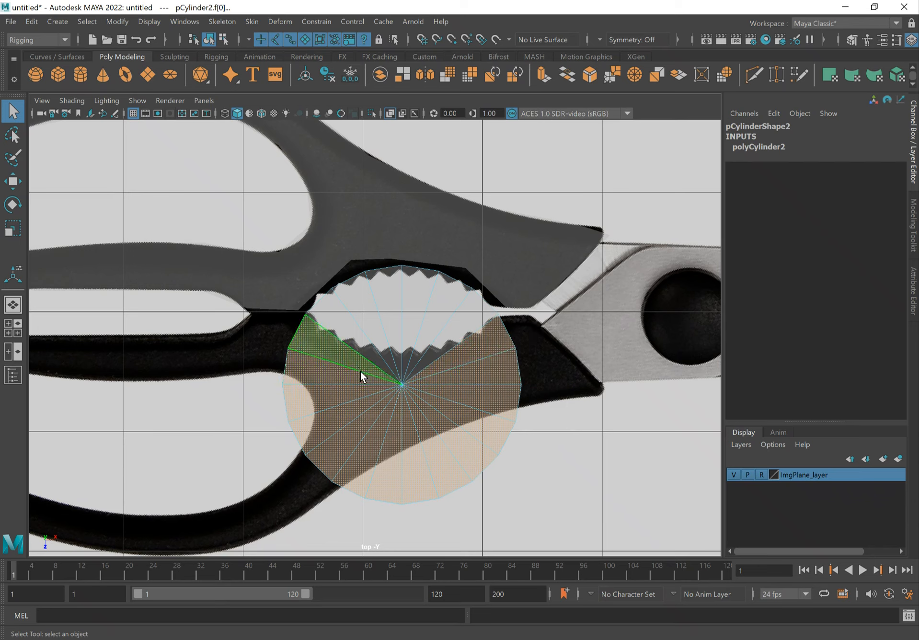
key(space)
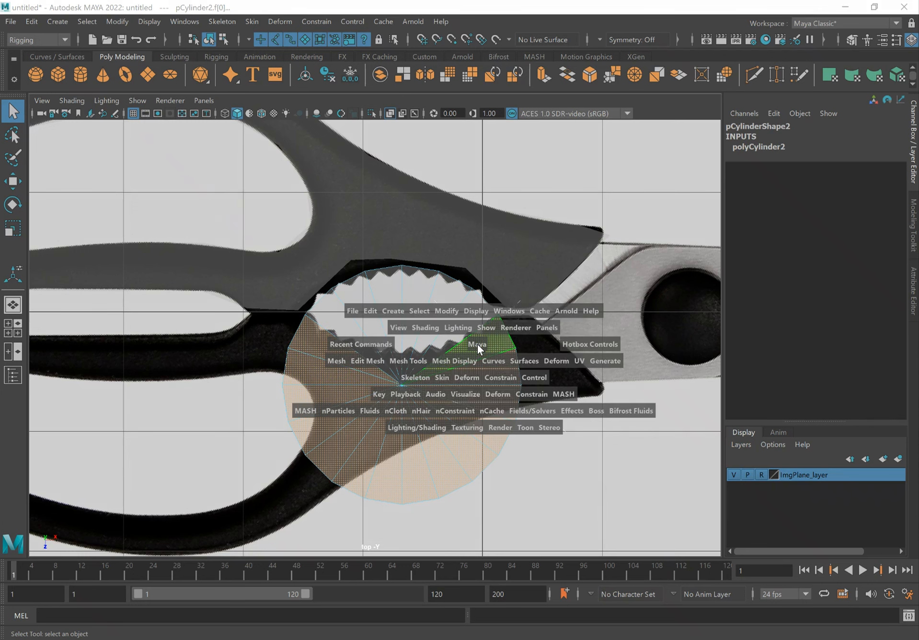
mouse_move(478, 344)
mouse_down()
mouse_move(477, 316)
mouse_move(479, 345)
mouse_up()
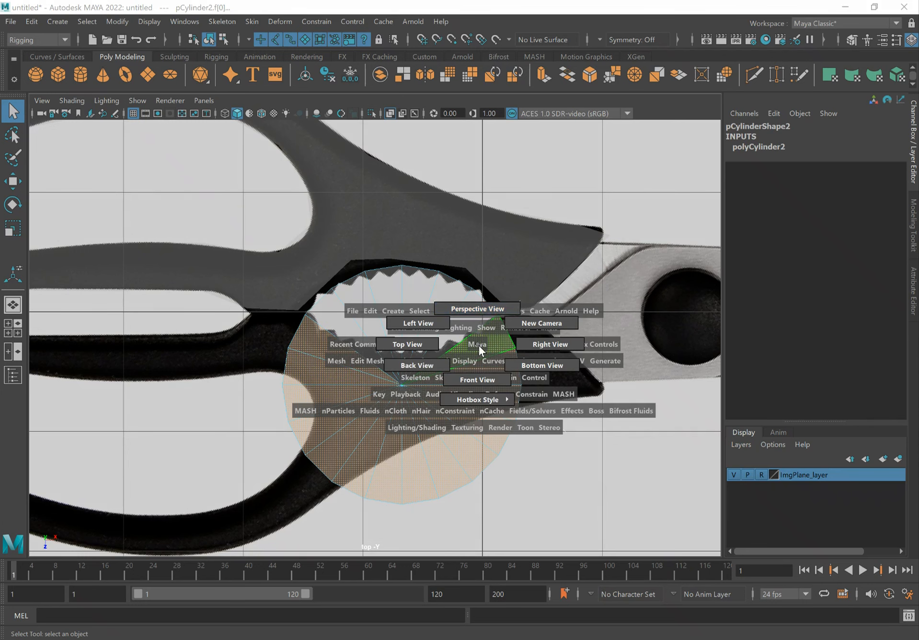
right_drag(475, 354, 529, 264)
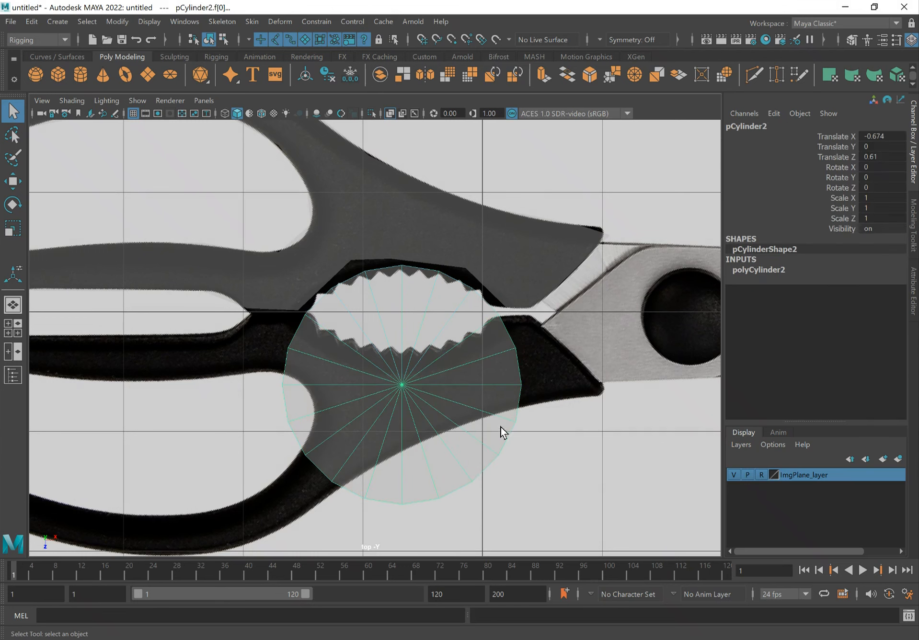
- Set the cylinder's Subdivisions Caps to 2
click(753, 270)
click(843, 321)
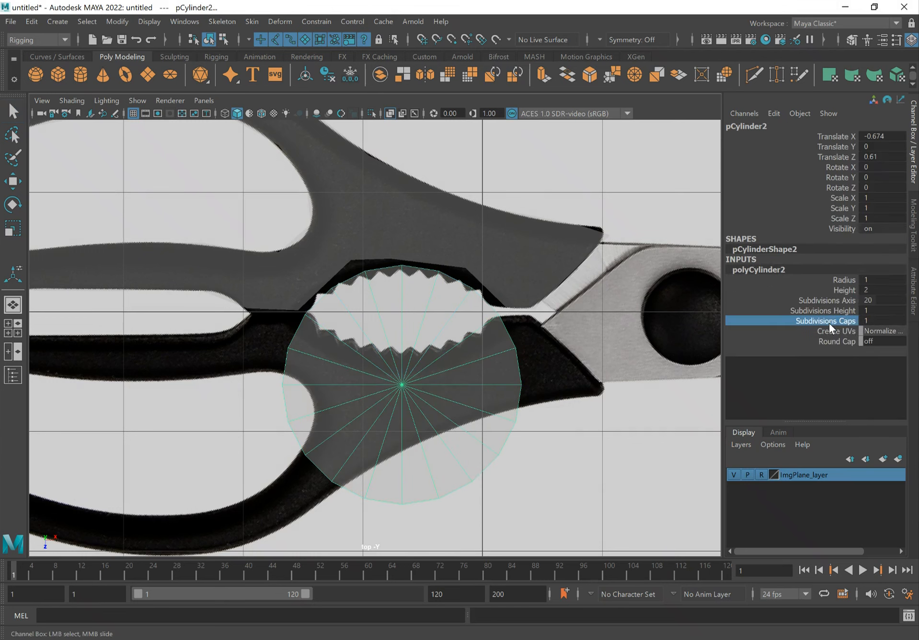
middle_drag(396, 320, 395, 322)
key(q)
- Select the cap's inner edge loop and scale it outward in the horizontal plane, leaving a narrow rim along the toothed opening
right_drag(406, 341, 404, 268)
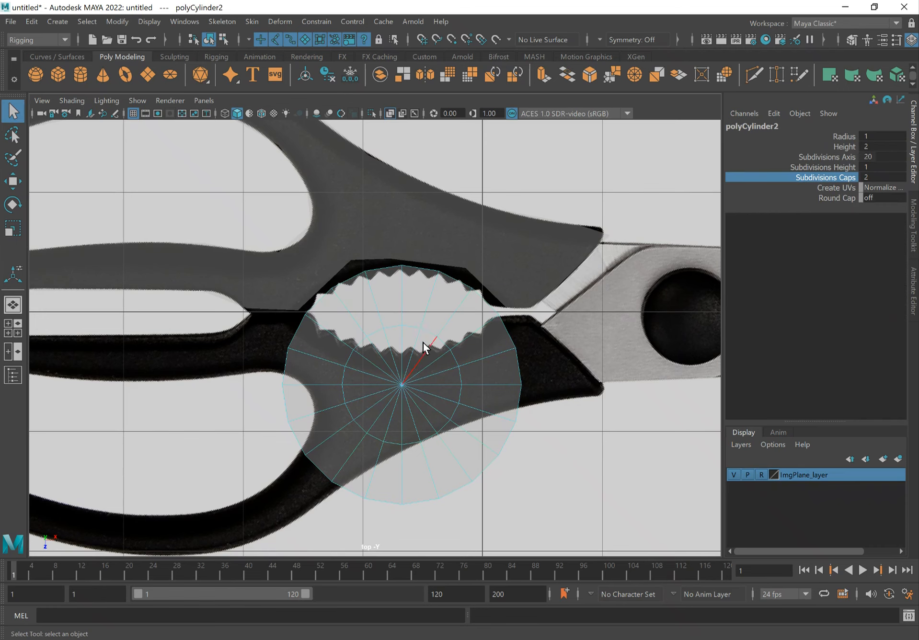
alt+right_drag(362, 373, 629, 385)
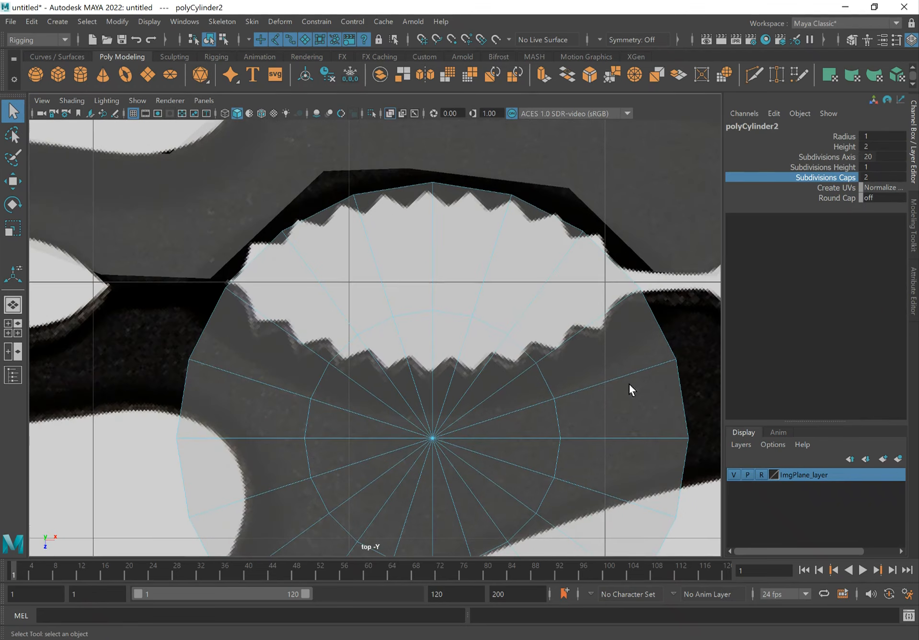
double_click(490, 330)
key(space)
drag(488, 325, 393, 293)
alt+drag(440, 262, 376, 299)
key(space)
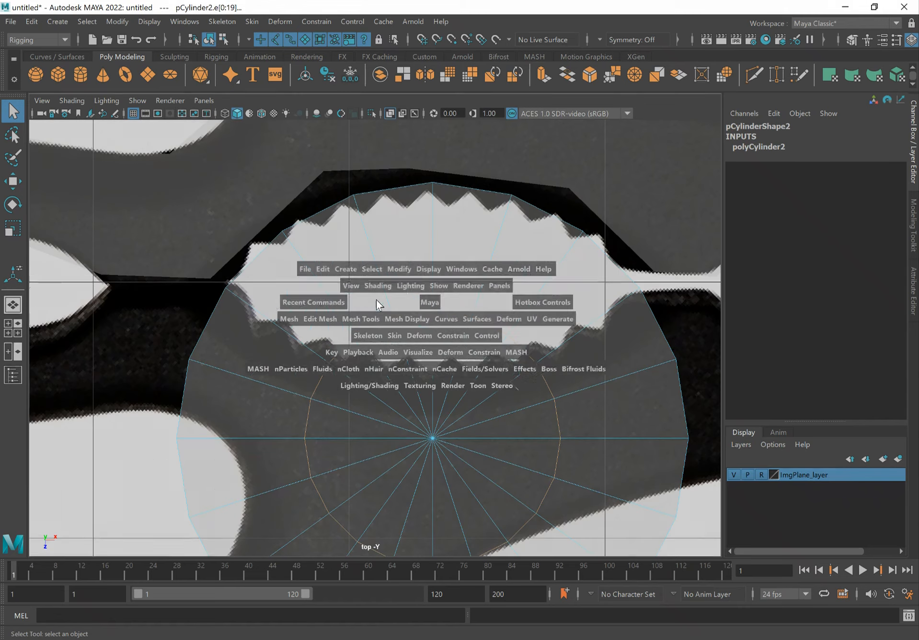
key(r)
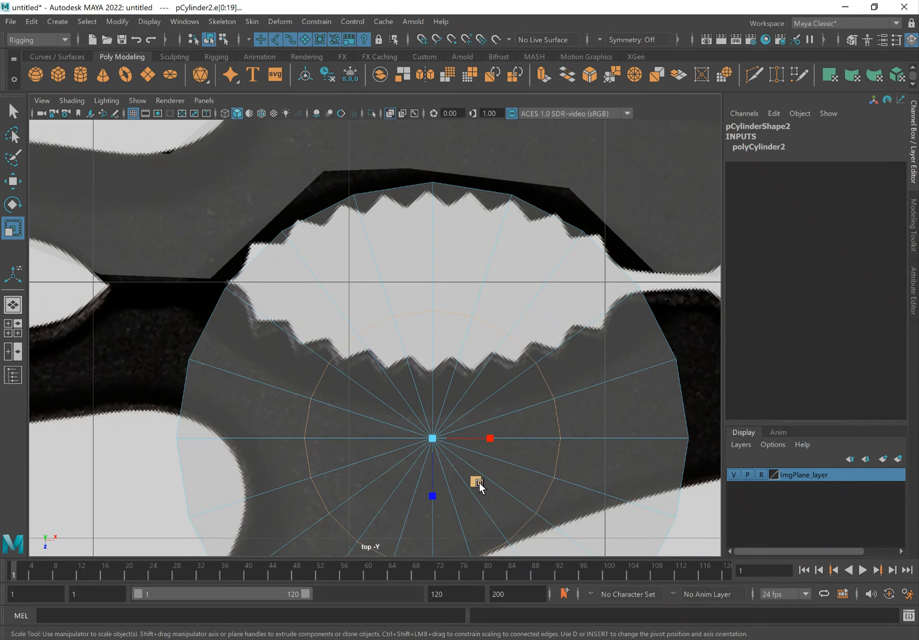
drag(477, 483, 488, 494)
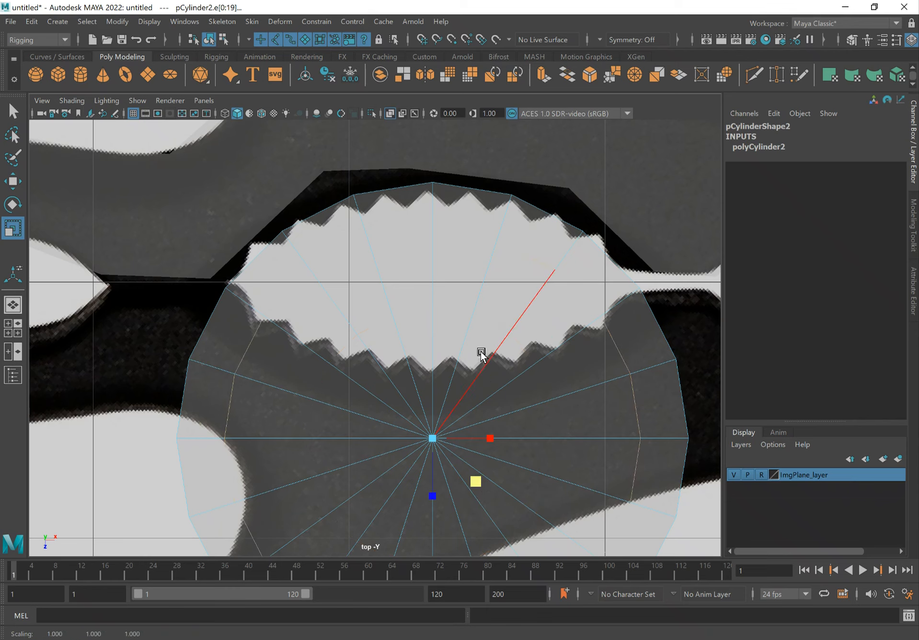
- Delete the cap faces inside the rim so only the outer ring of the cylinder remains
key(q)
right_drag(430, 307, 428, 321)
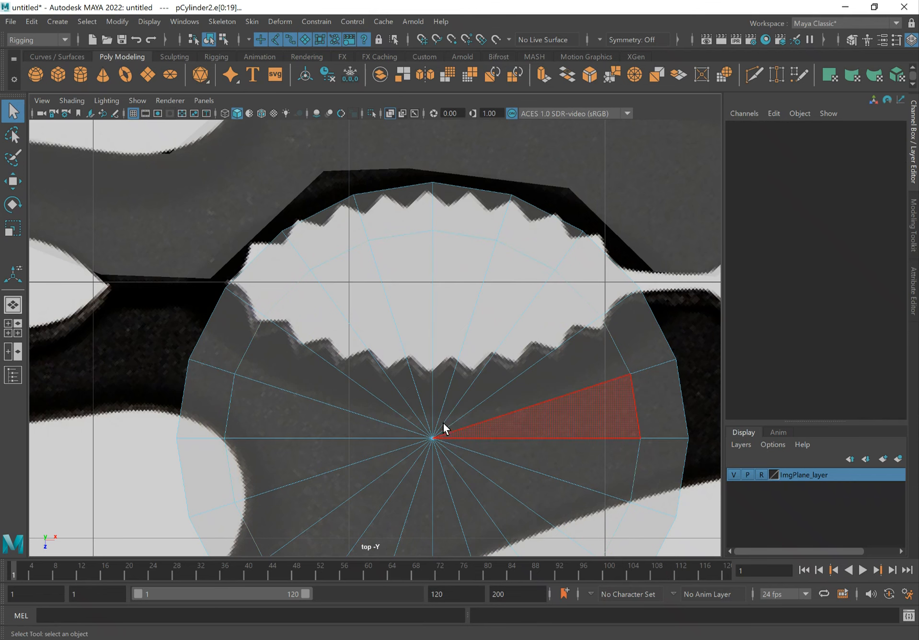
right_drag(461, 285, 458, 308)
drag(398, 391, 477, 476)
key(Delete)
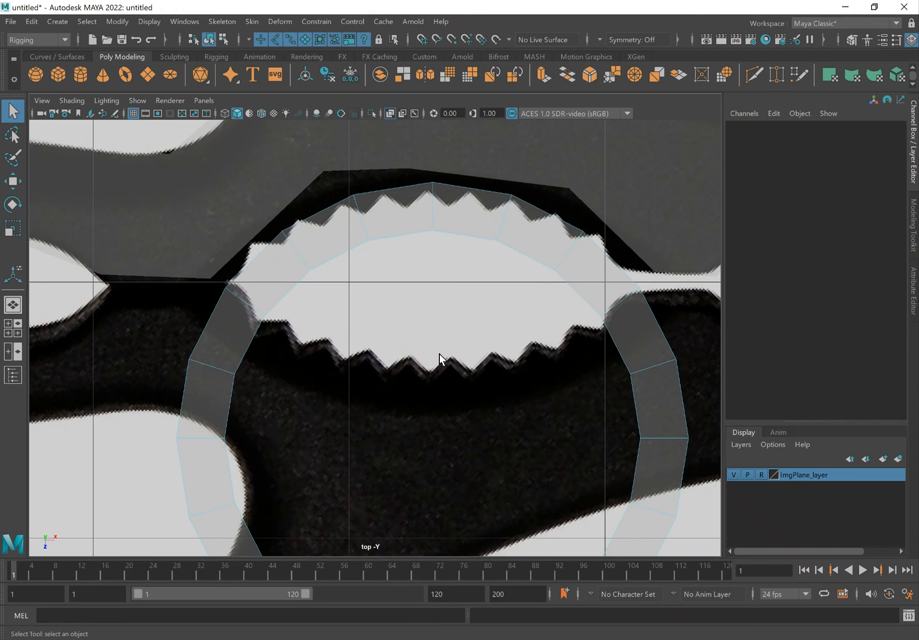
- Delete the ring's side and lower faces, keeping only the arc along the opening's upper edge, and return to object mode
scroll(497, 332, down, 5)
drag(589, 494, 239, 342)
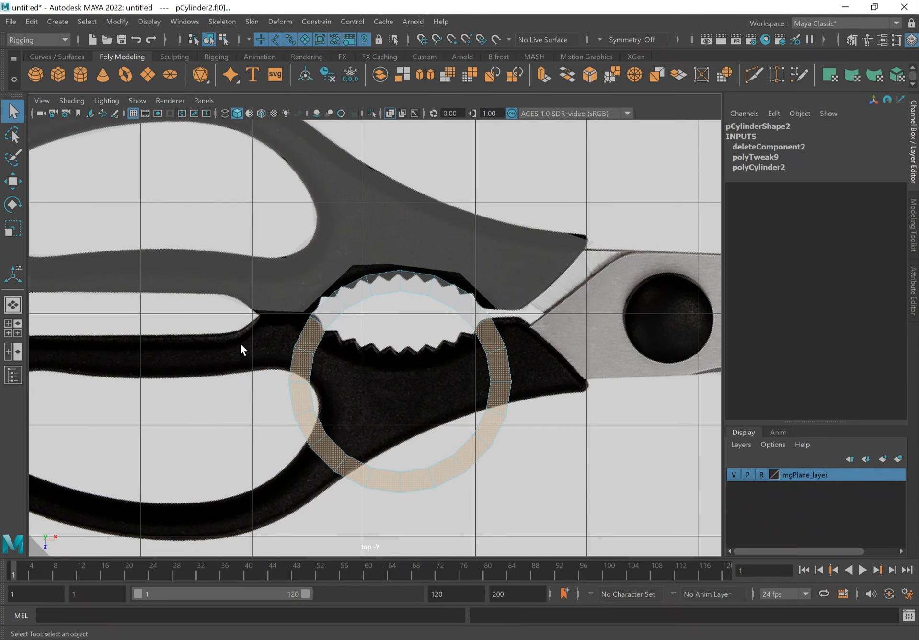
key(Delete)
right_drag(410, 283, 472, 262)
click(229, 245)
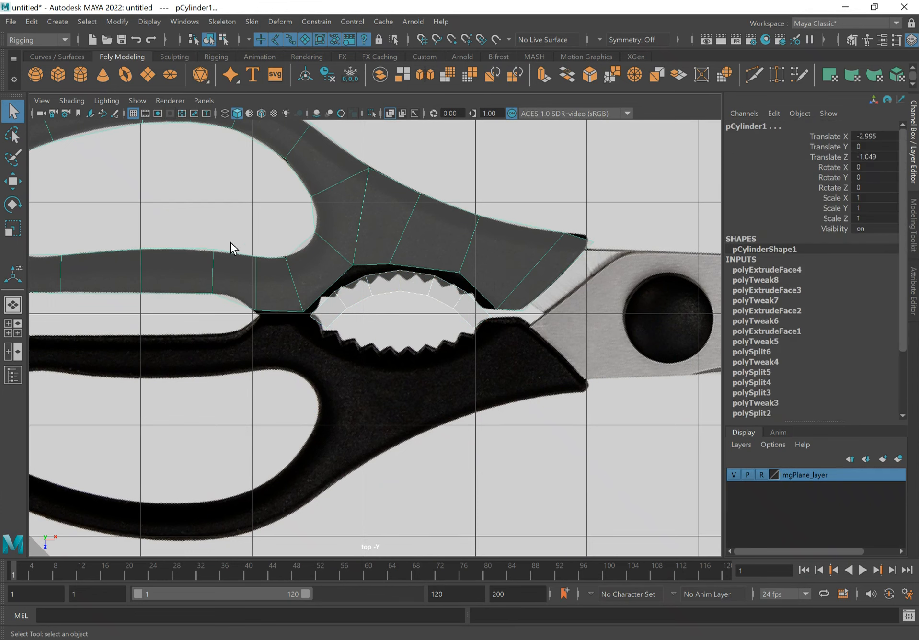
- Select all faces of the arc and scale them down vertically in the perspective view
click(371, 283)
right_drag(370, 283, 373, 304)
drag(506, 350, 173, 194)
key(space)
alt+drag(298, 211, 326, 191)
key(r)
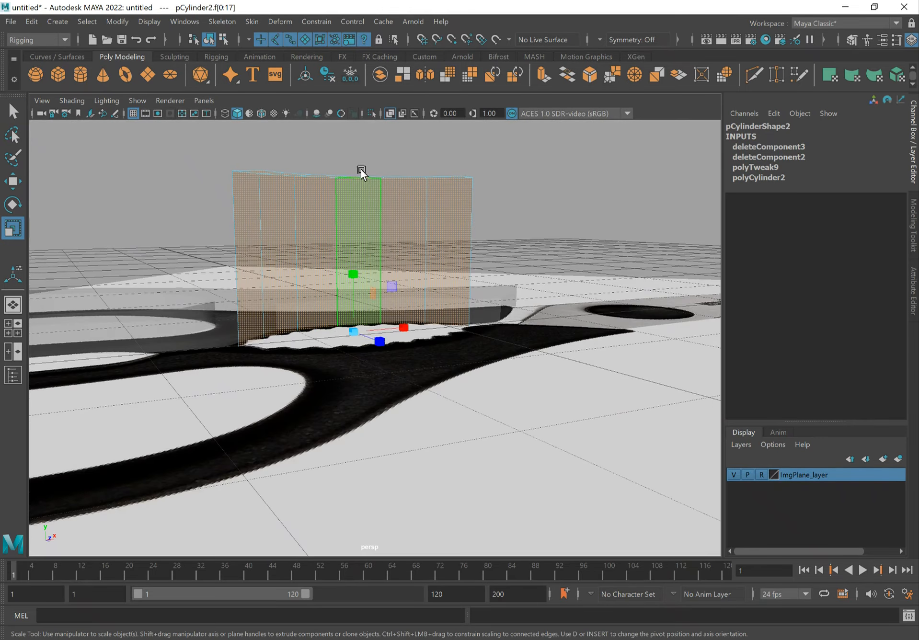
drag(353, 273, 362, 336)
- Refine the arc's height in the front view to about the handle's thickness, and return to the perspective view
key(space)
key(f)
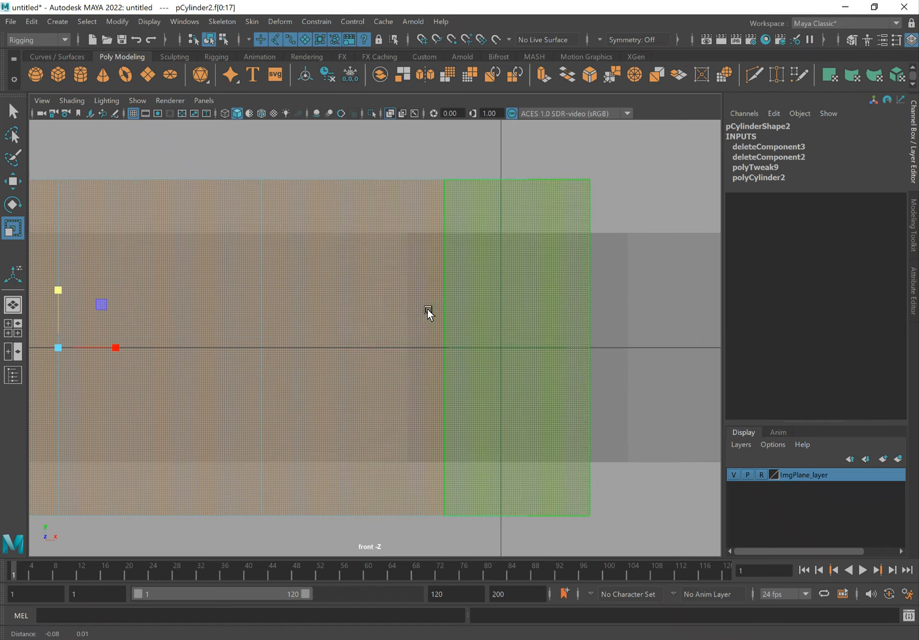
drag(376, 277, 363, 257)
key(q)
key(space)
alt+right_drag(277, 295, 527, 323)
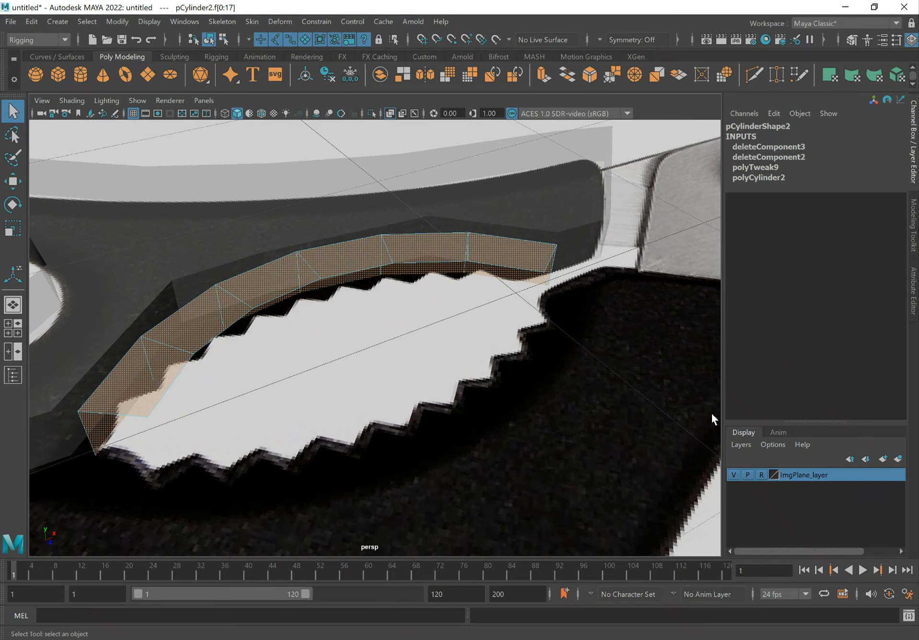
- Hide the reference image layer and put the arc back in object mode
click(733, 475)
alt+drag(304, 267, 312, 271)
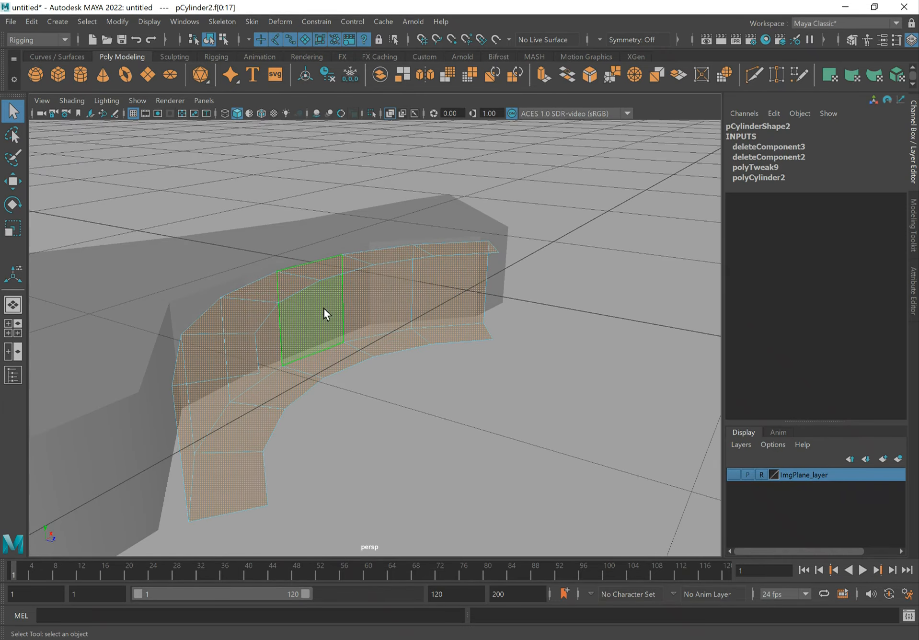
right_drag(358, 295, 403, 258)
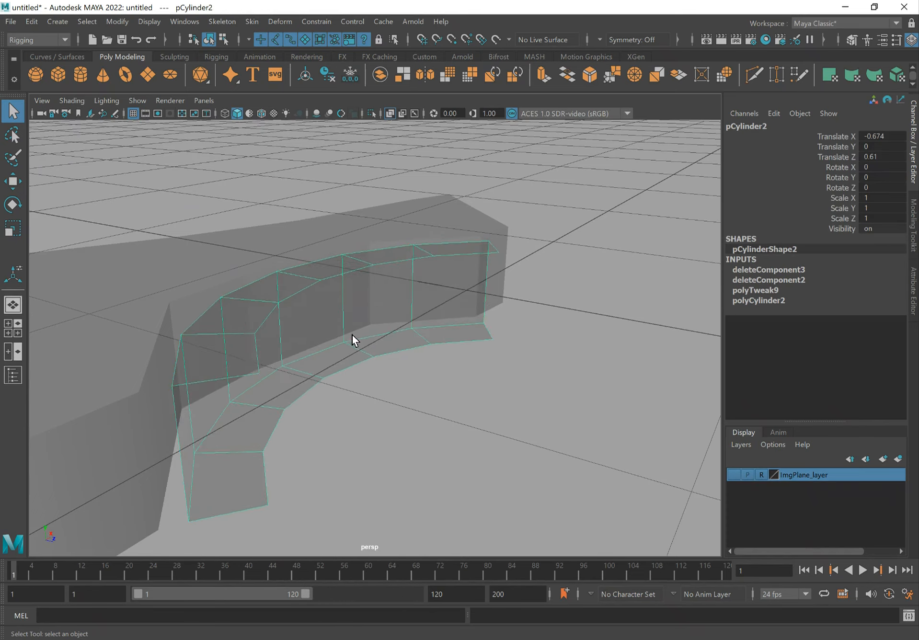
alt+drag(353, 335, 303, 361)
- Bridge the upper and lower inner edge rows of the arc to close its inner side
right_drag(220, 283, 213, 245)
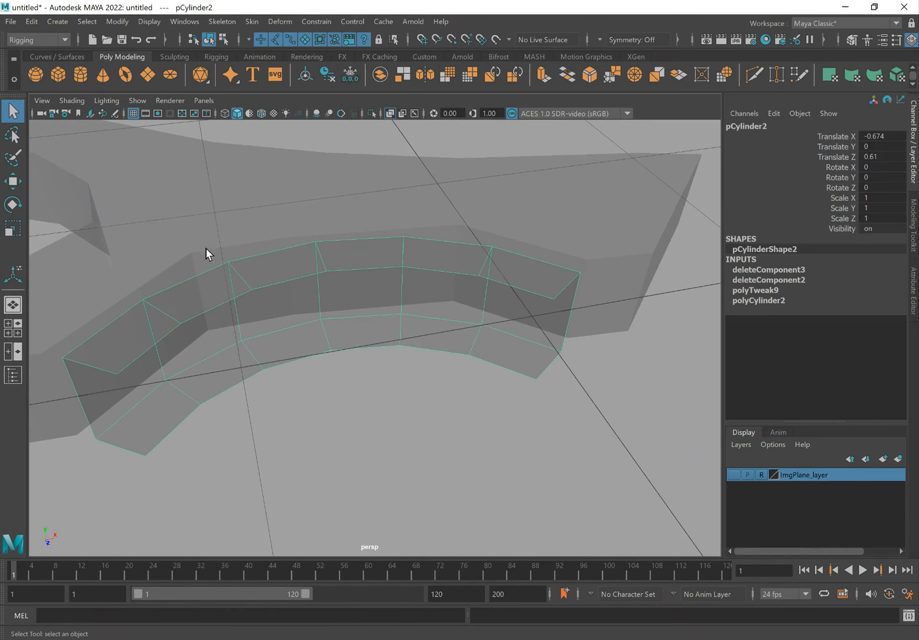
click(150, 356)
shift+double_click(533, 289)
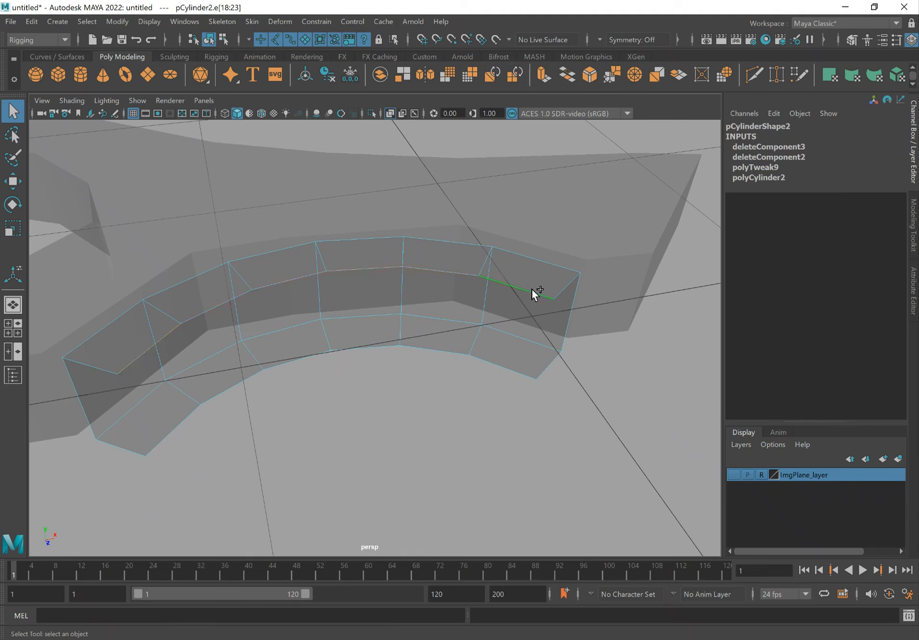
ctrl+shift+click(150, 441)
shift+right_drag(504, 365, 493, 509)
alt+drag(448, 261, 349, 365)
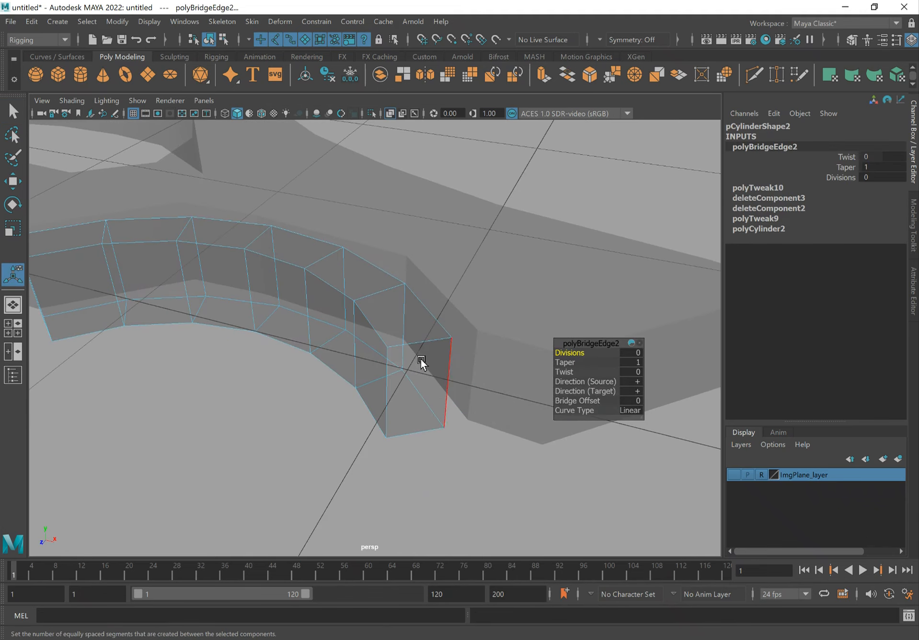
- Select the upper and lower rim edges at both open ends of the arc
key(q)
click(418, 345)
click(421, 427)
alt+drag(287, 397, 366, 406)
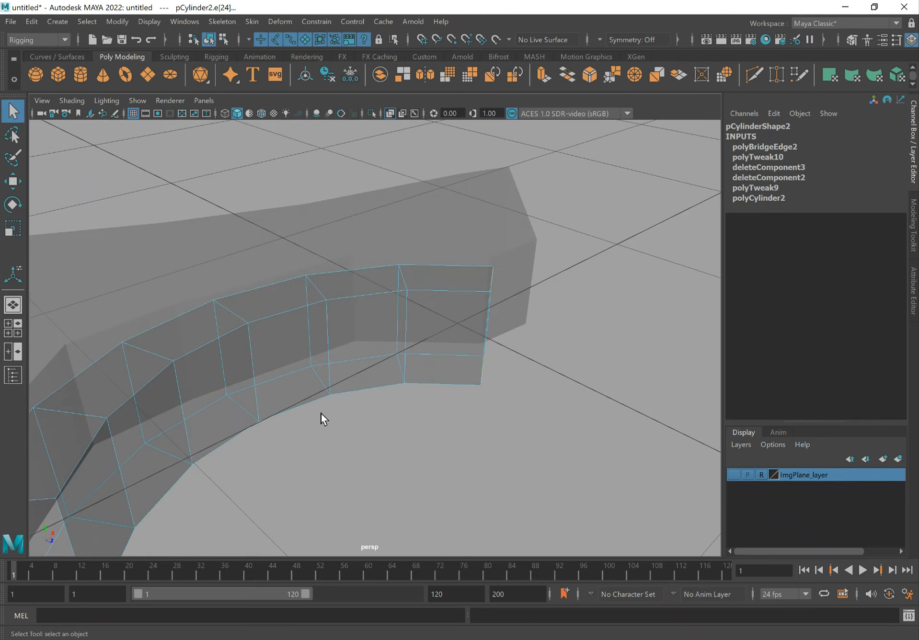
alt+middle_drag(365, 406, 434, 312)
alt+drag(433, 312, 349, 302)
shift+click(268, 417)
alt+right_drag(268, 418, 269, 420)
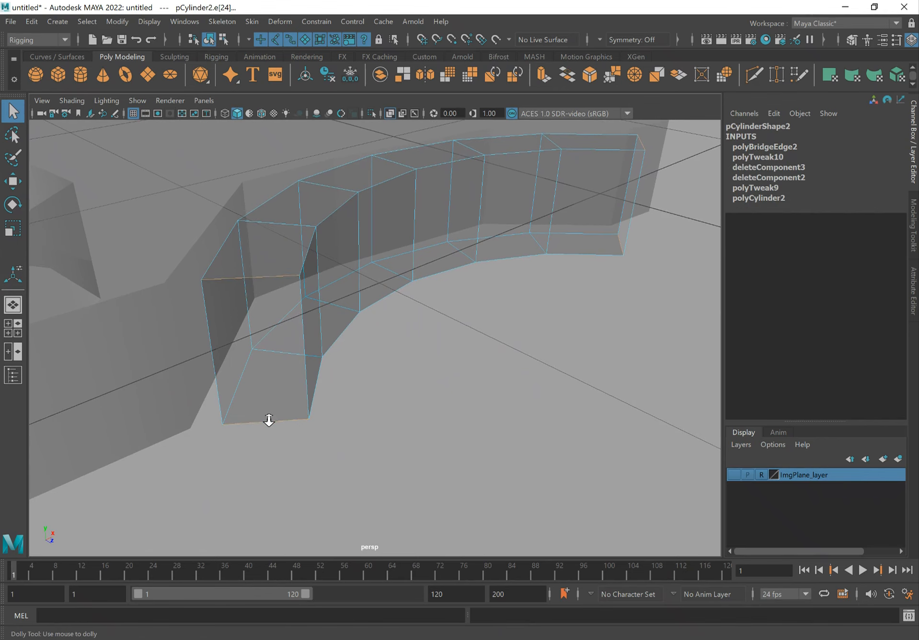
- Try to bridge the edges of both open ends in one operation, and undo it
shift+right_drag(271, 422, 260, 551)
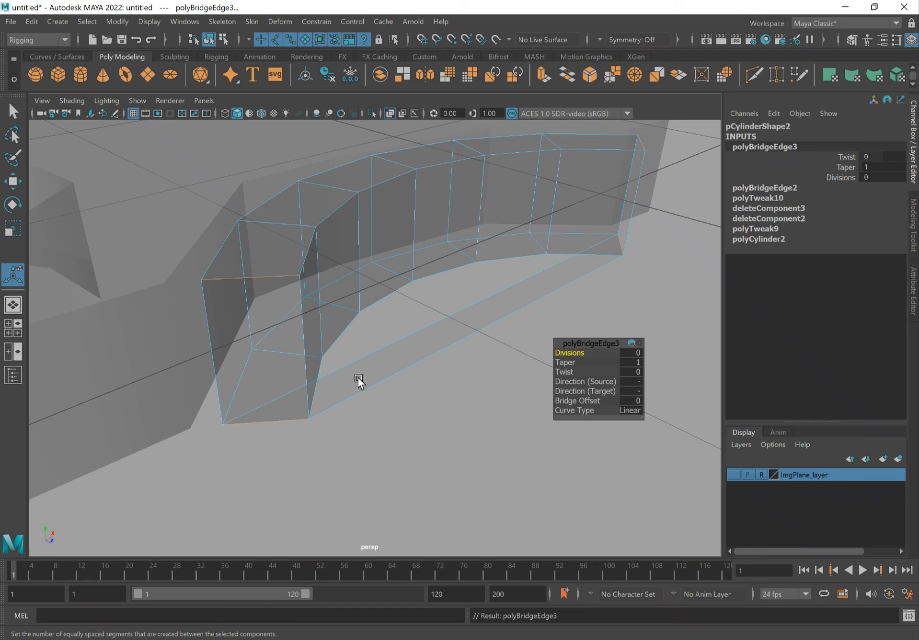
key(ctrl+z)
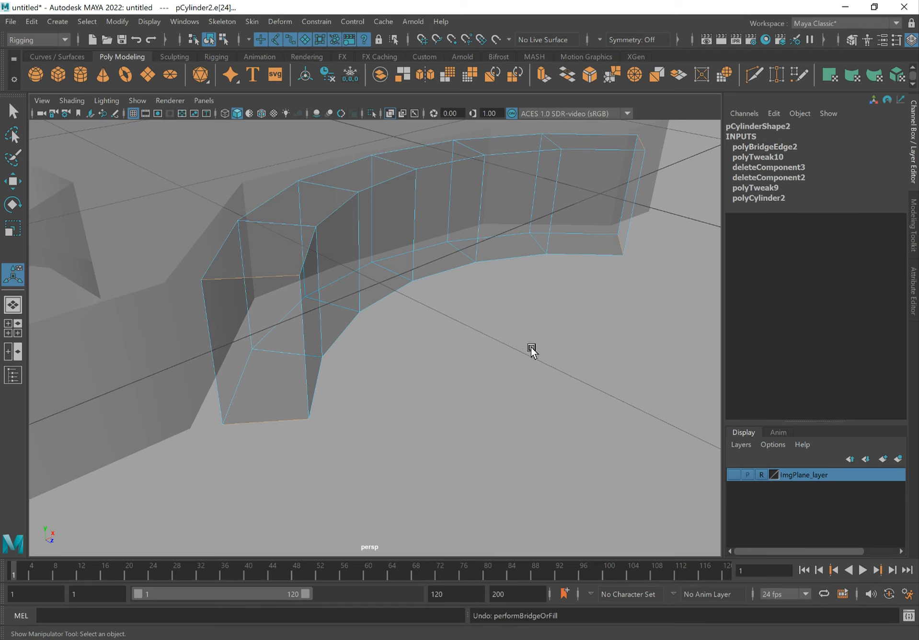
- Deselect the edges at the end nearest the blades and bridge the upper and lower edges of the opposite end
ctrl+drag(662, 337, 584, 82)
shift+right_drag(275, 420, 255, 545)
alt+drag(455, 369, 380, 360)
- Bridge the upper and lower edges at the arc's remaining open end
key(q)
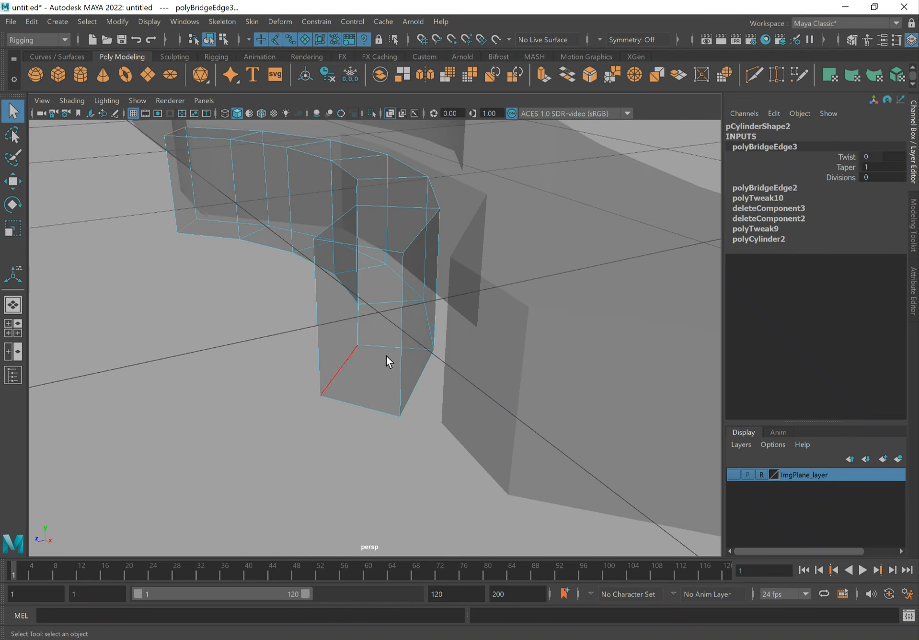
click(364, 392)
shift+right_drag(368, 249, 355, 399)
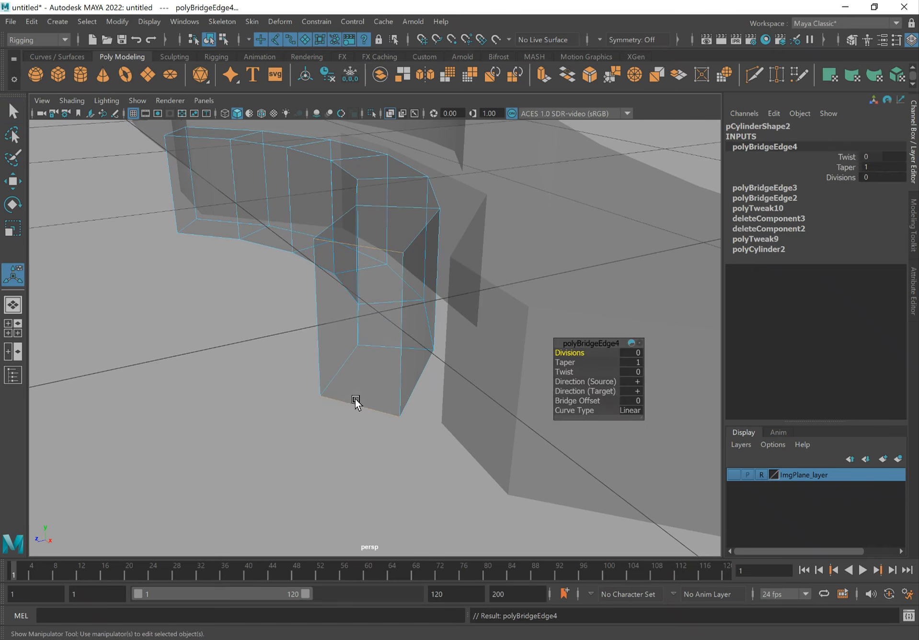
- Turn off X-Ray shading and inspect the bridged arc from several angles in the perspective view
click(43, 100)
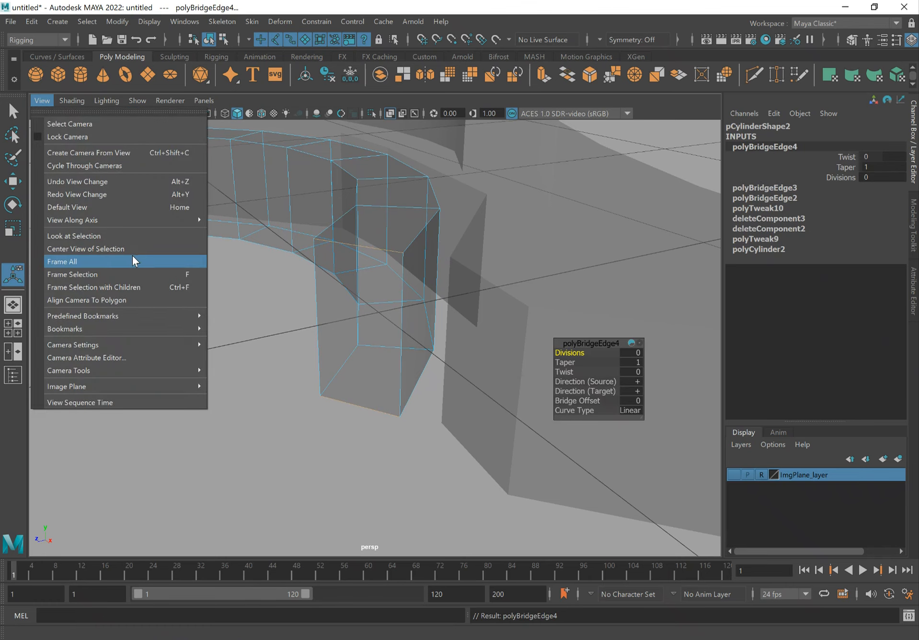
mouse_move(73, 101)
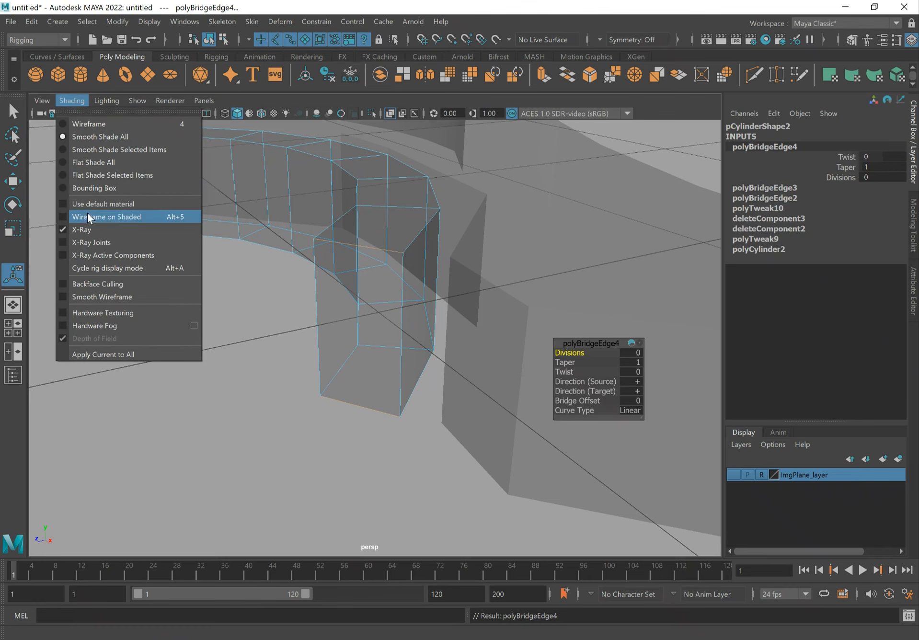
click(77, 228)
mouse_move(252, 282)
alt+mouse_down()
mouse_move(349, 281)
mouse_move(328, 281)
mouse_move(317, 320)
mouse_move(314, 300)
mouse_move(349, 316)
mouse_move(327, 285)
mouse_move(339, 293)
alt+mouse_up()
key(q)
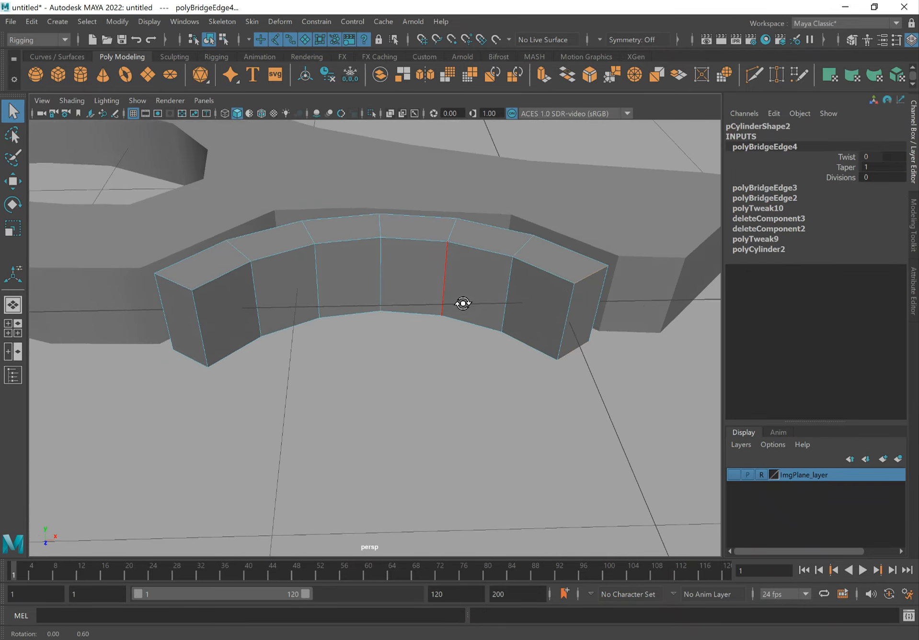
key(f)
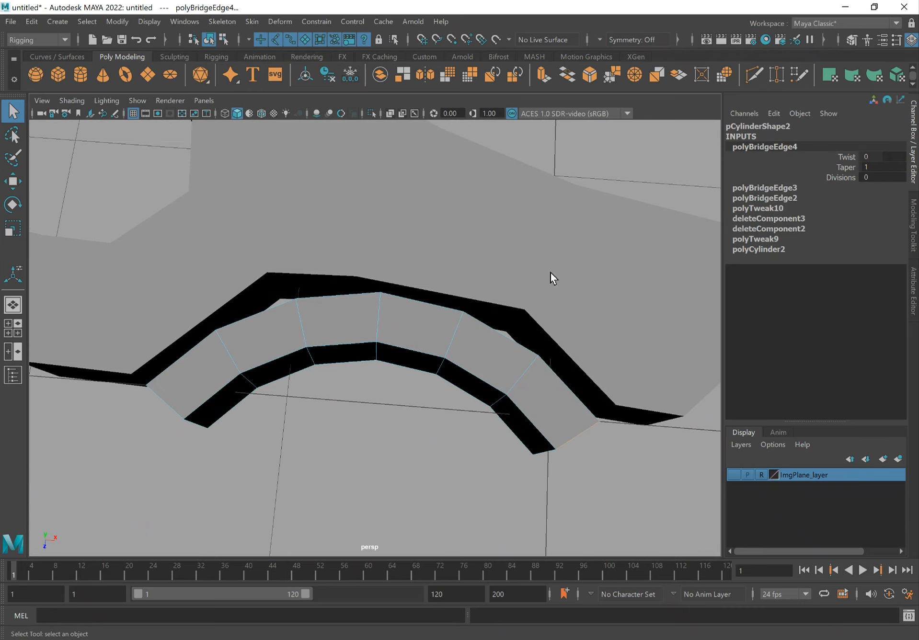
- Show the reference image layer ImgPlane_layer and turn X-Ray shading back on
click(734, 475)
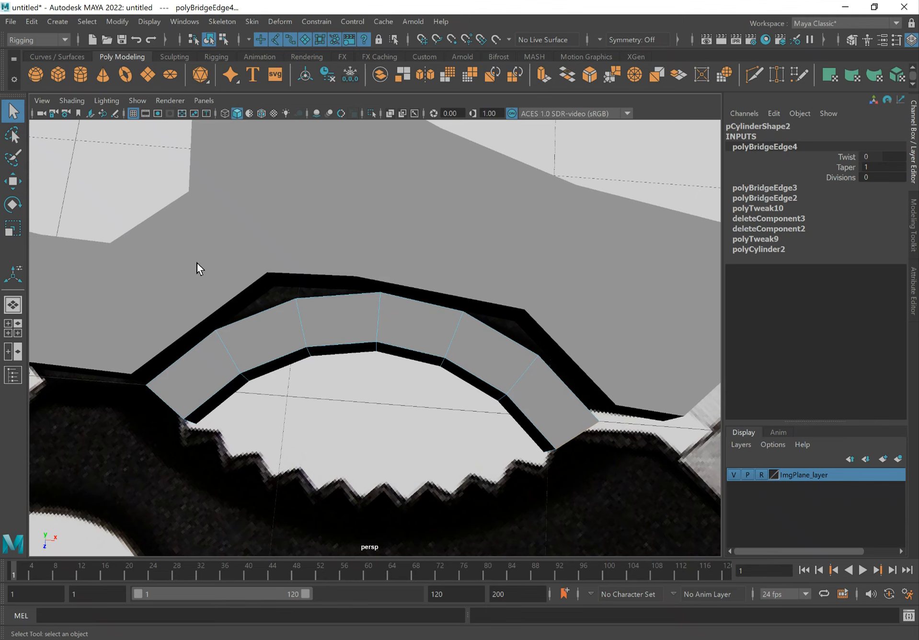
click(71, 101)
click(85, 231)
mouse_move(524, 357)
alt+mouse_down()
mouse_move(548, 338)
mouse_move(388, 360)
alt+mouse_up()
- In the top view, use Multi-Cut to insert a crosswise edge loop through the middle of the arc segment farthest from the blades
key(space)
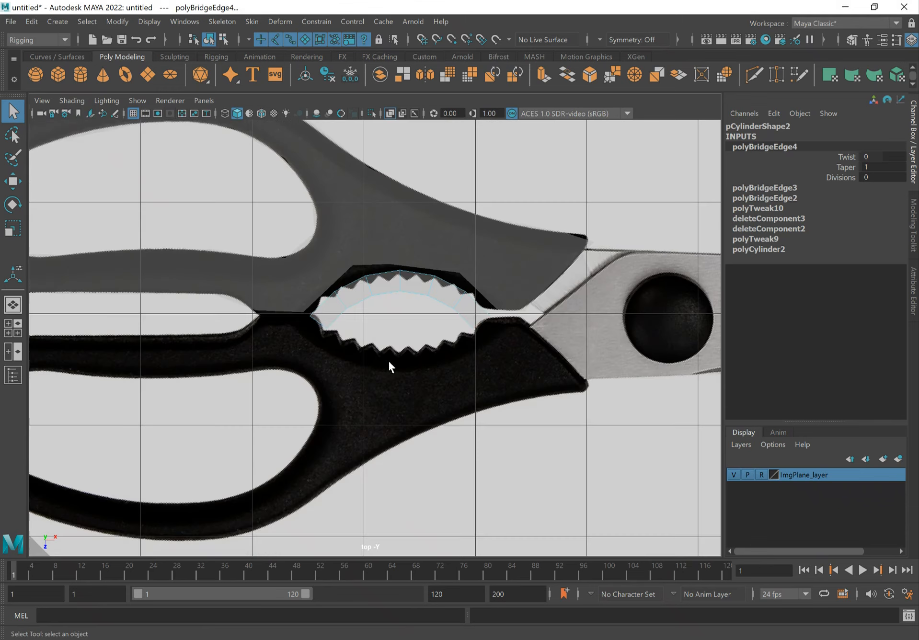
alt+middle_drag(465, 336, 472, 357)
alt+right_drag(255, 322, 649, 358)
alt+middle_drag(591, 327, 512, 311)
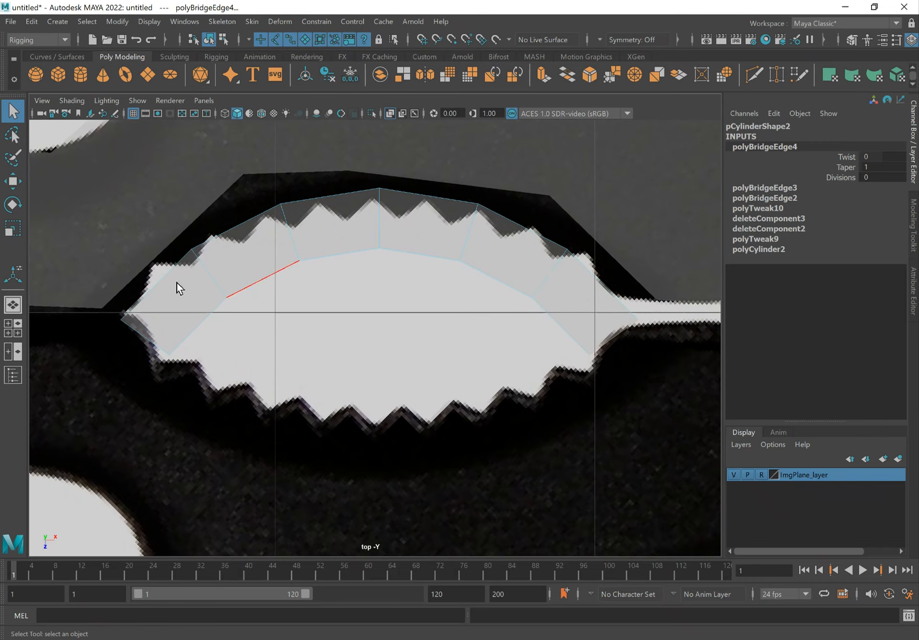
alt+middle_drag(373, 250, 392, 263)
shift+right_drag(273, 243, 201, 243)
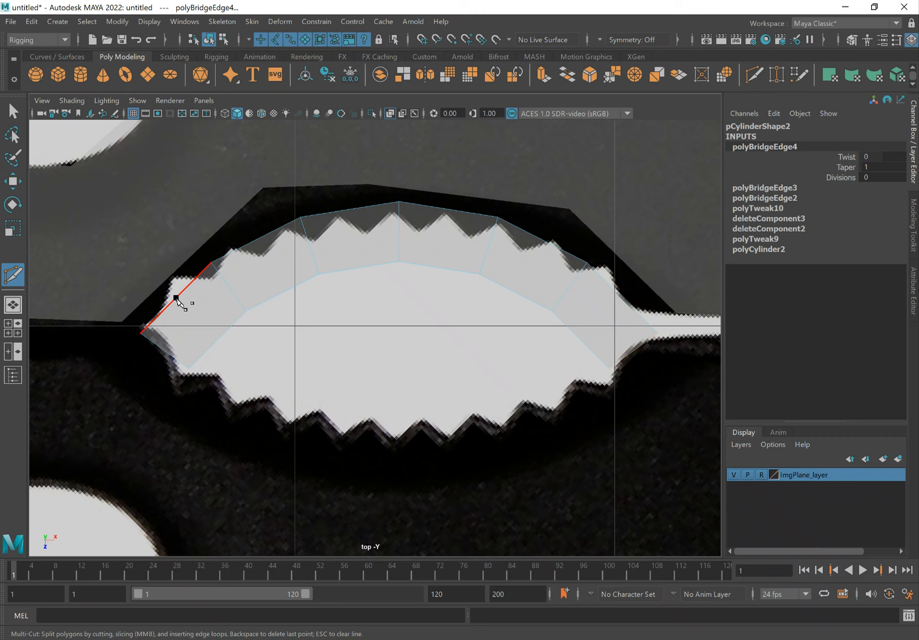
click(176, 298)
ctrl+click(176, 298)
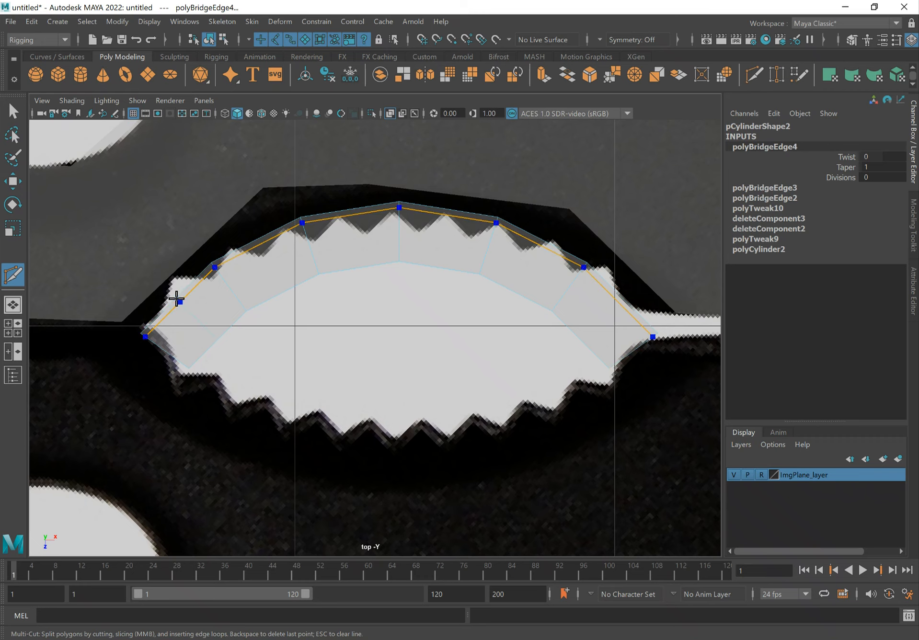
- Insert crosswise edge loops through the middle of the arc's five remaining segments, and leave the Multi-Cut tool
click(256, 241)
ctrl+shift+click(254, 241)
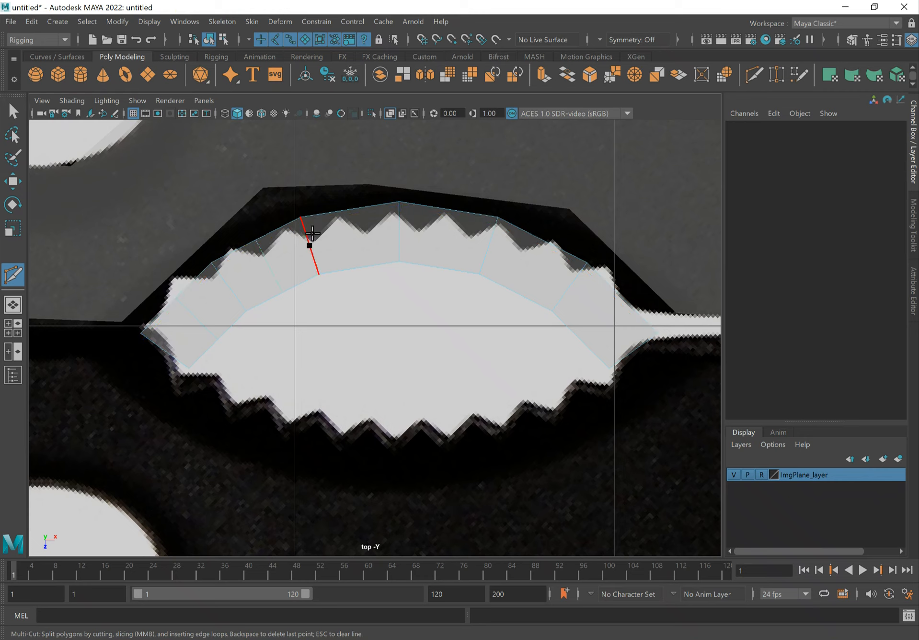
ctrl+shift+click(348, 210)
right_click(541, 239)
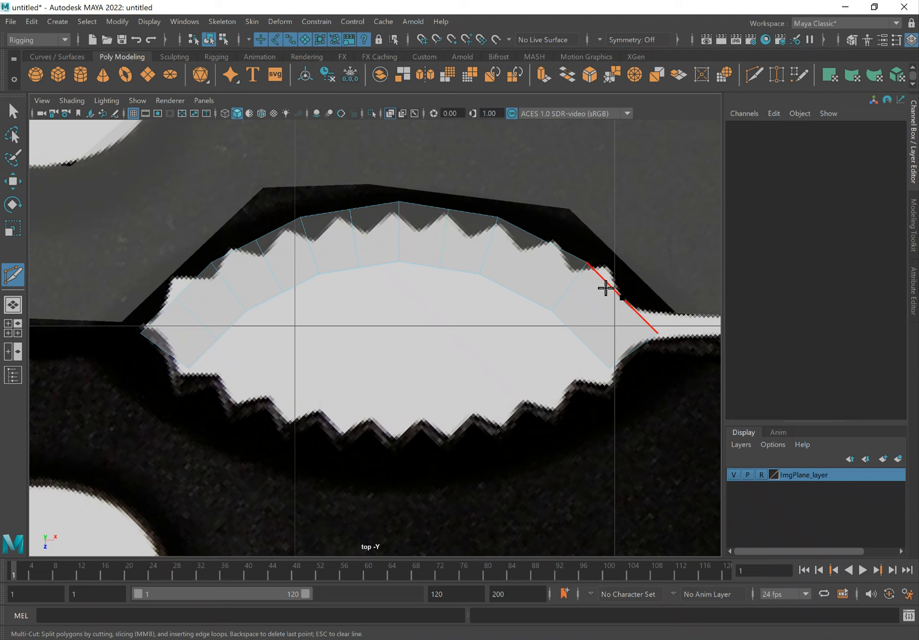
click(621, 298)
key(Escape)
key(q)
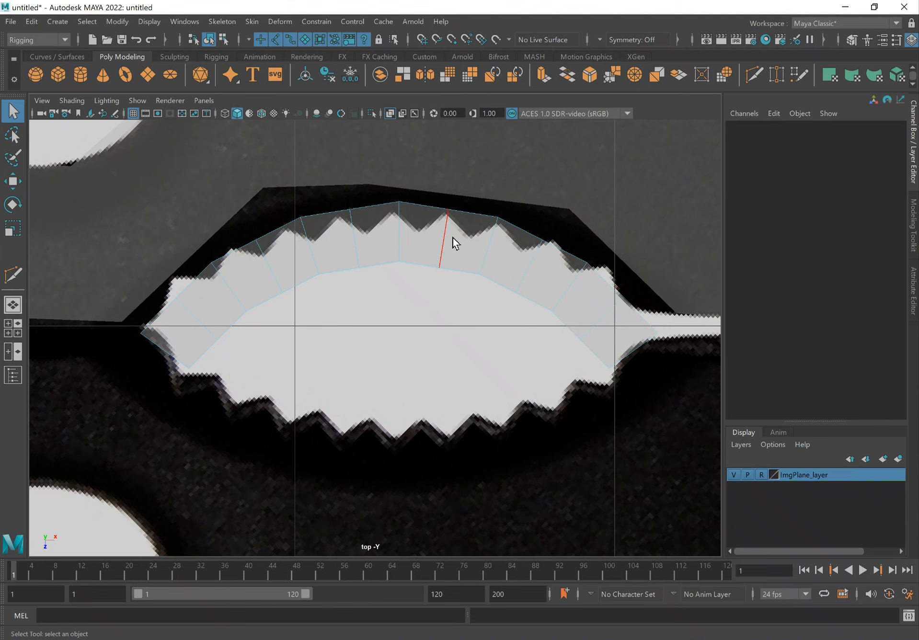
- In the perspective view, select all faces along the arc's outer curved wall from end to end and delete them
key(space)
click(425, 200)
alt+drag(452, 227, 403, 229)
right_drag(403, 228, 455, 206)
right_drag(430, 247, 421, 279)
alt+drag(537, 322, 484, 314)
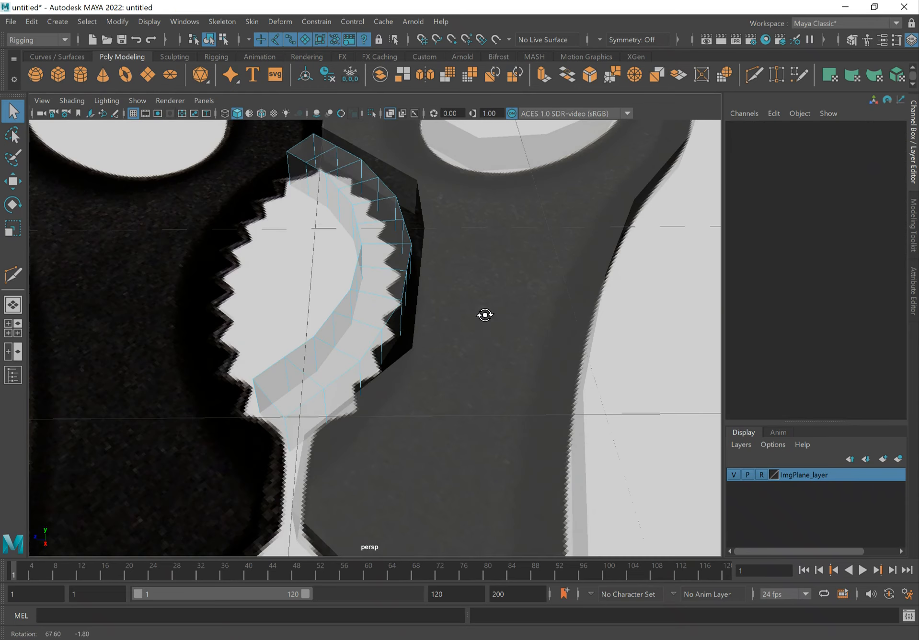
click(313, 415)
alt+drag(402, 322, 370, 287)
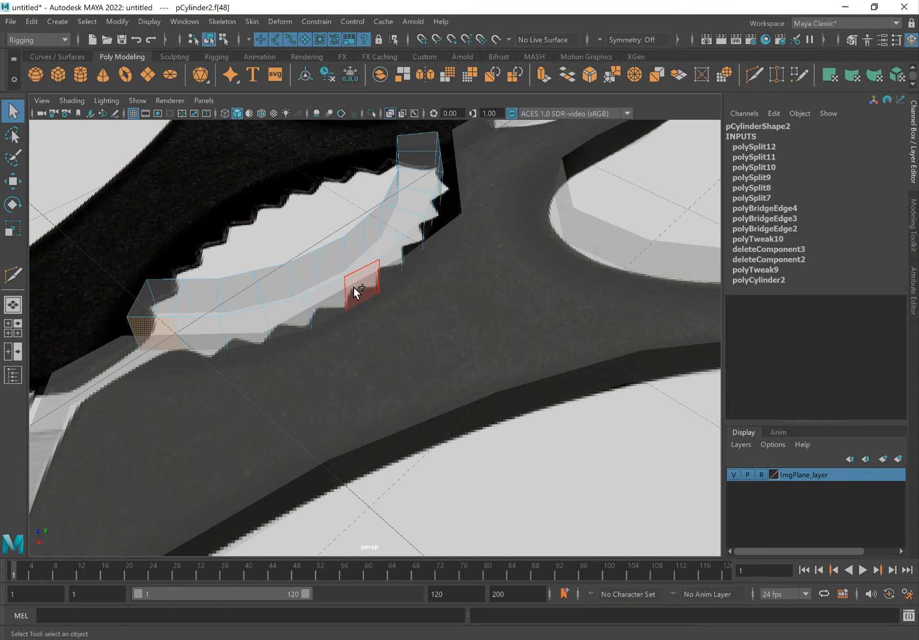
shift+double_click(326, 303)
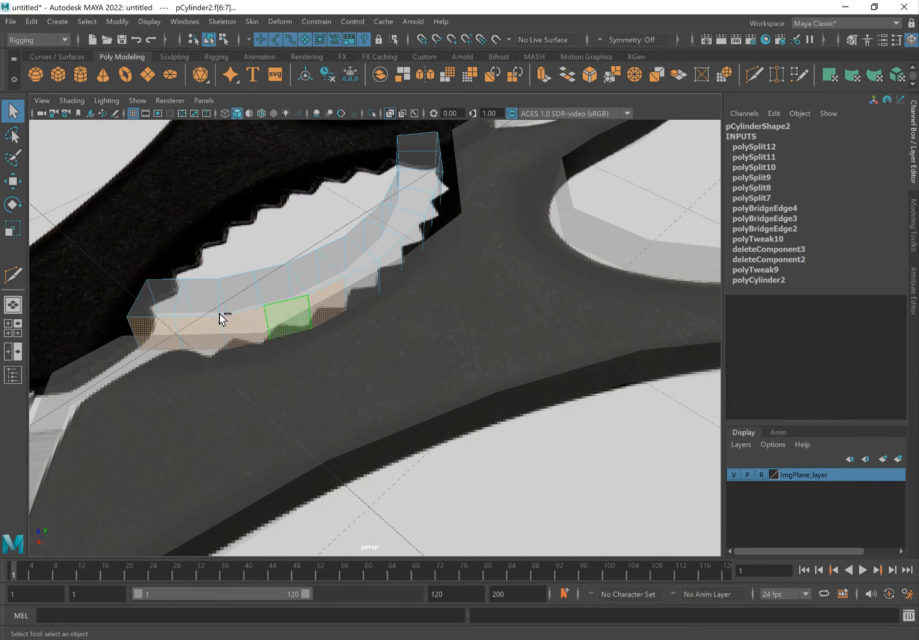
alt+drag(444, 283, 386, 287)
shift+double_click(482, 283)
shift+click(543, 274)
mouse_move(359, 293)
alt+mouse_down()
mouse_move(427, 291)
mouse_move(368, 313)
alt+mouse_up()
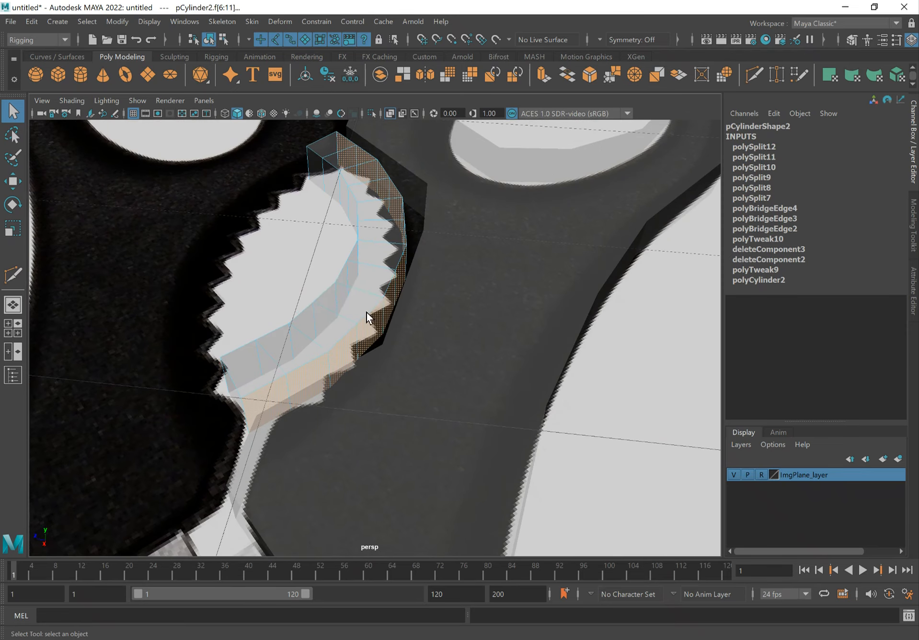
alt+drag(276, 403, 485, 124)
alt+drag(173, 461, 425, 343)
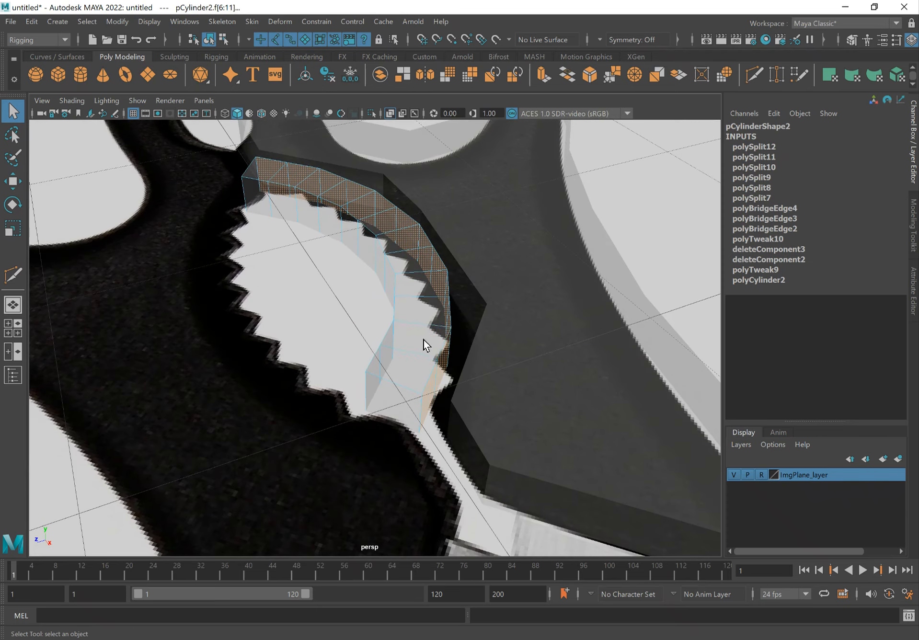
click(459, 290)
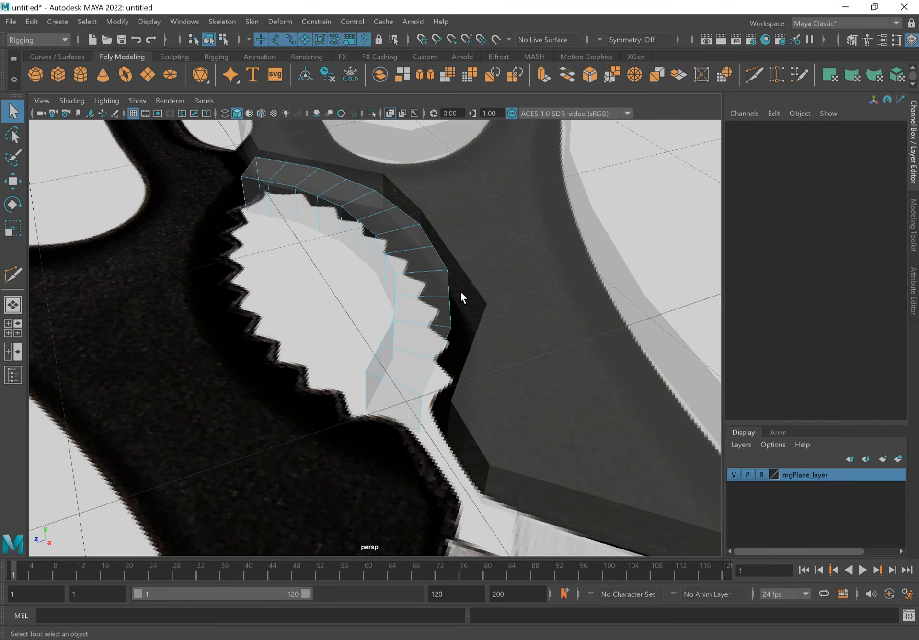
- In the top view, move the whole arc toward the upper handle to a Translate Z of 0.519 and switch to vertex mode
alt+drag(436, 293, 478, 269)
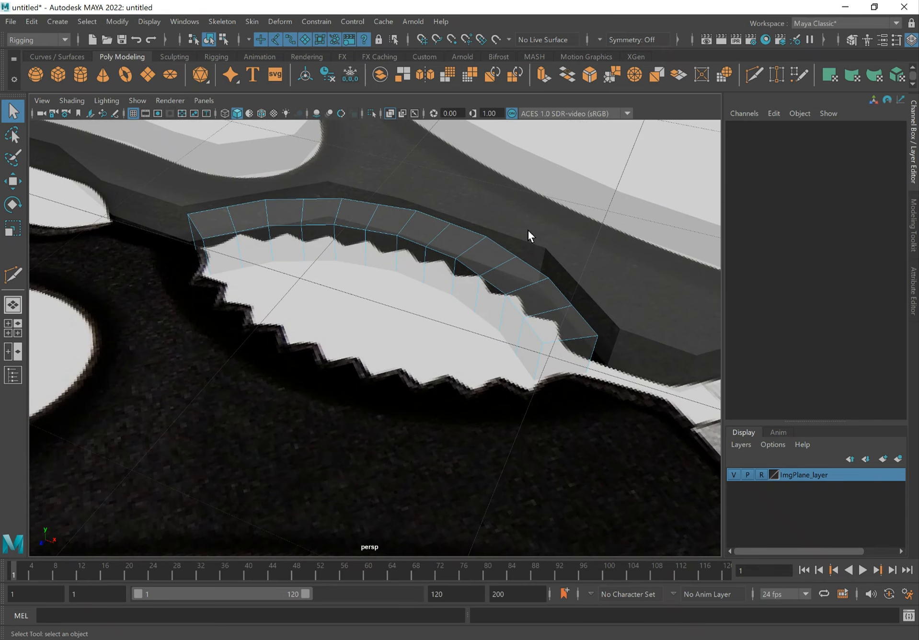
alt+drag(450, 236, 387, 270)
key(space)
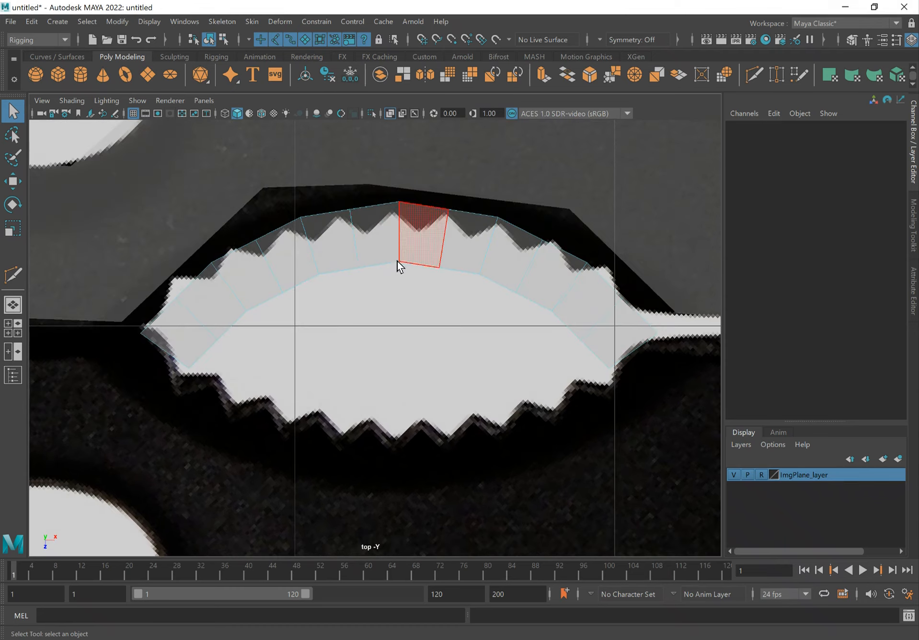
alt+middle_drag(247, 245, 329, 240)
right_drag(469, 262, 523, 248)
key(w)
drag(470, 541, 473, 510)
alt+middle_drag(492, 279, 381, 267)
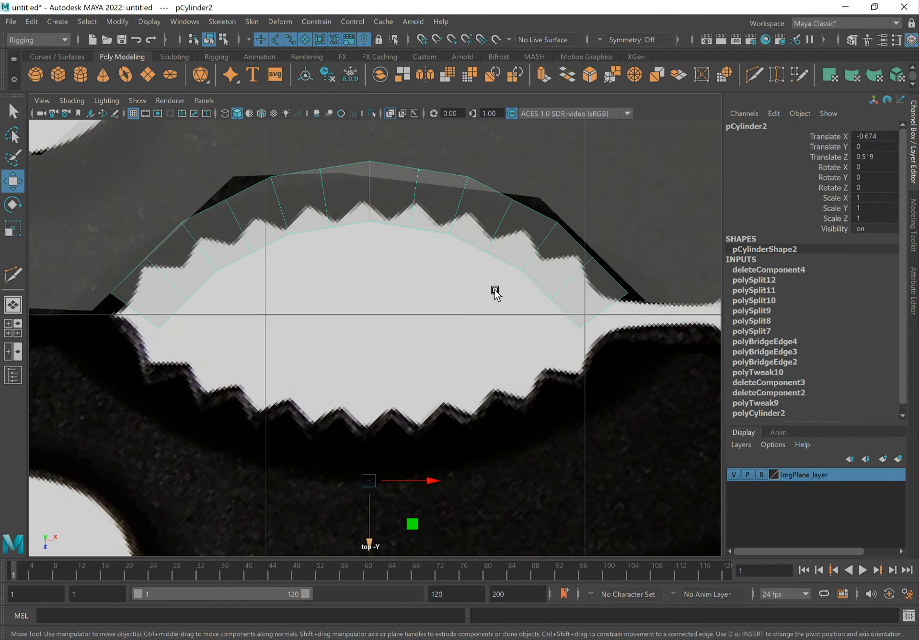
key(q)
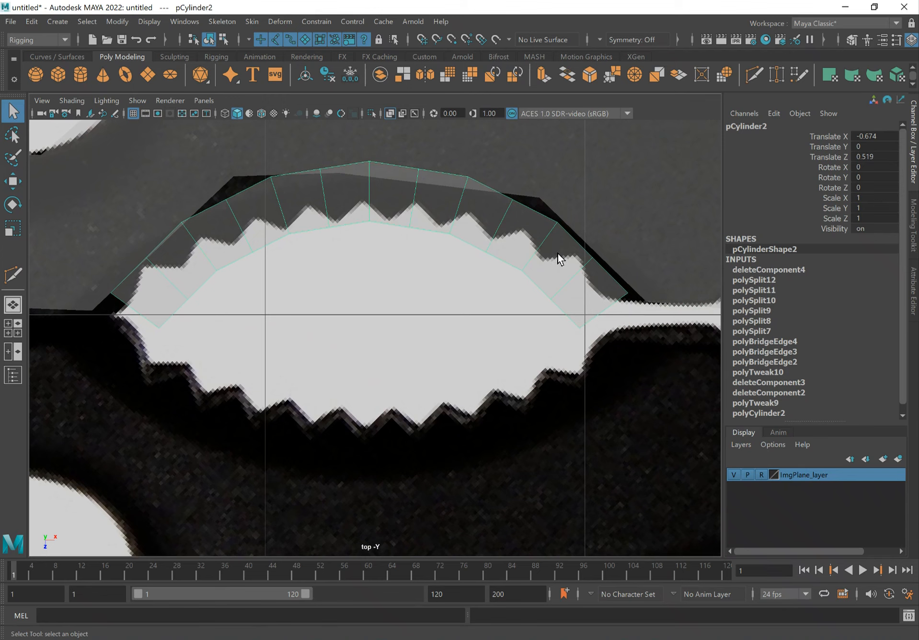
right_drag(562, 254, 507, 243)
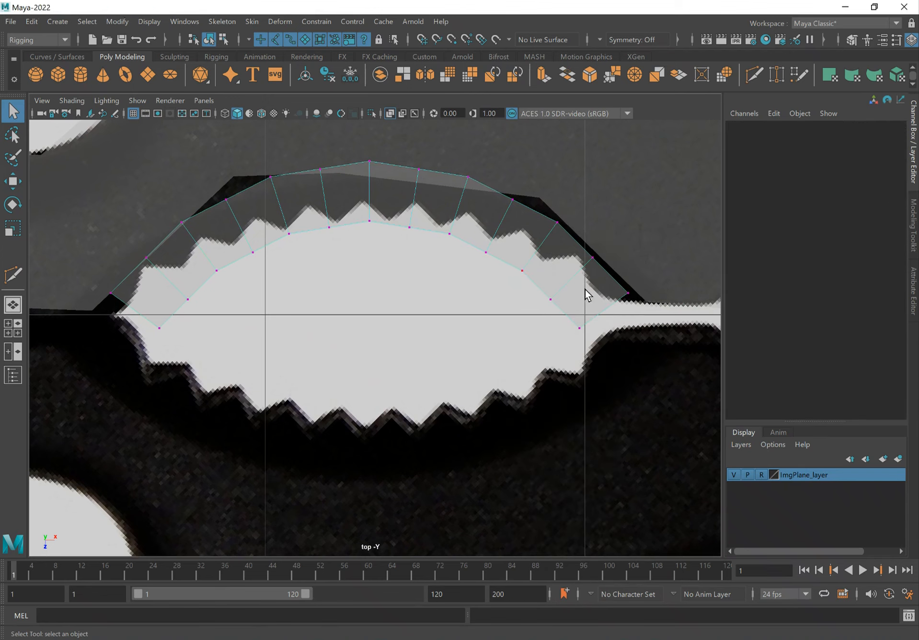
- Try to move the inner midpoint vertices of the segment nearest the blades outward to the reference teeth, and undo it
drag(569, 291, 546, 308)
key(w)
drag(598, 346, 615, 307)
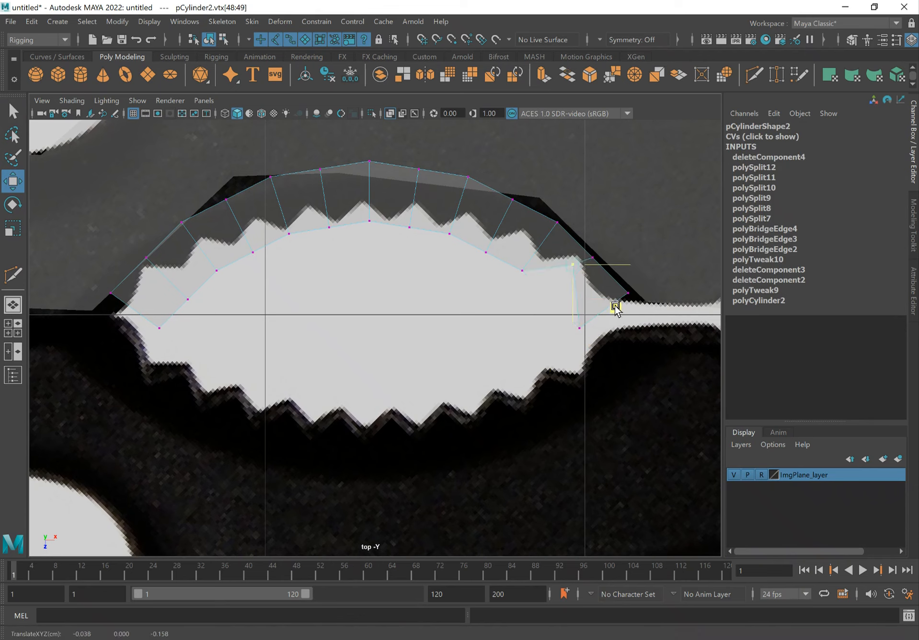
key(ctrl+z)
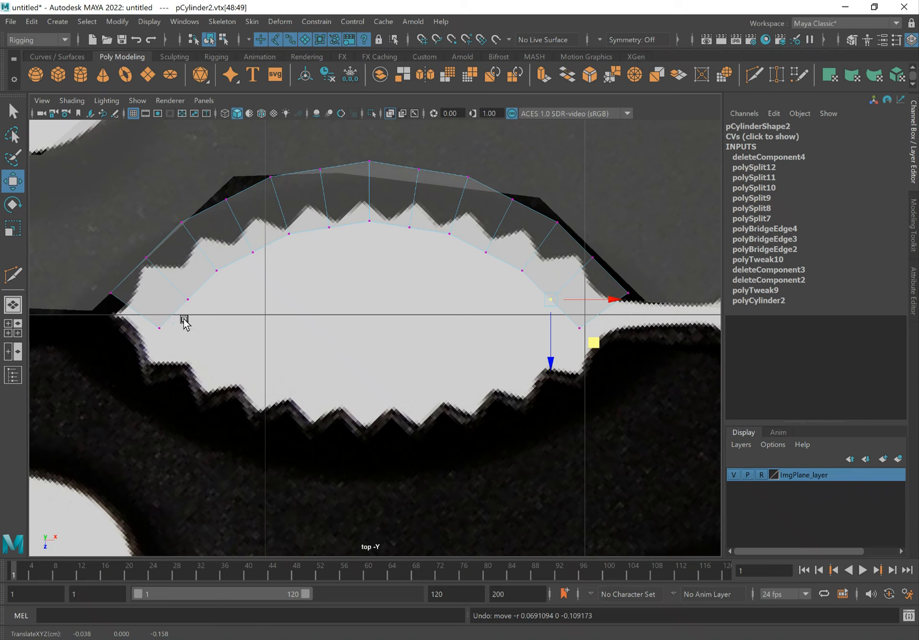
- Move the inner midpoint vertices of the arc's three segments farthest from the blades outward to form notches between the teeth
click(196, 312)
middle_drag(231, 343, 201, 321)
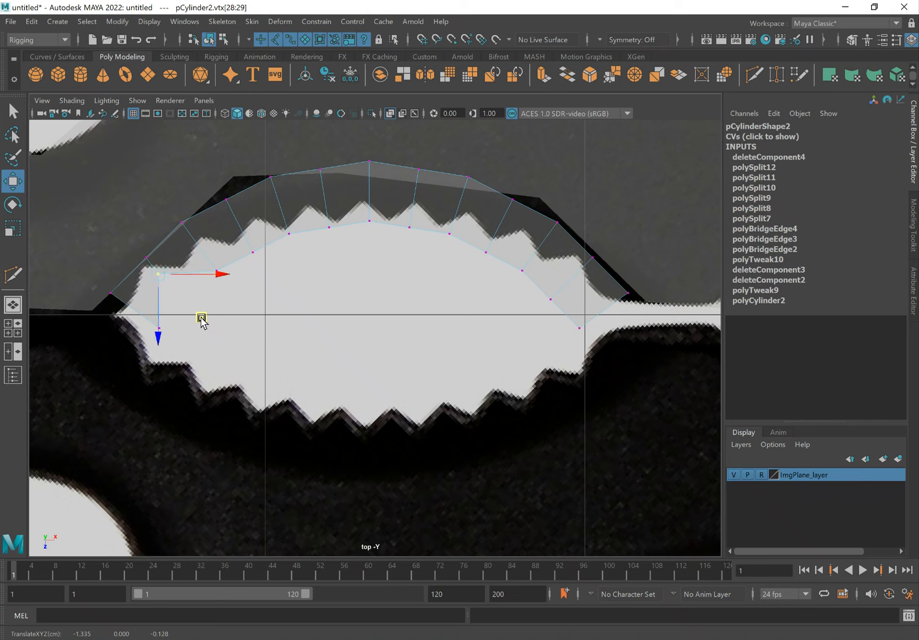
key(ctrl+z)
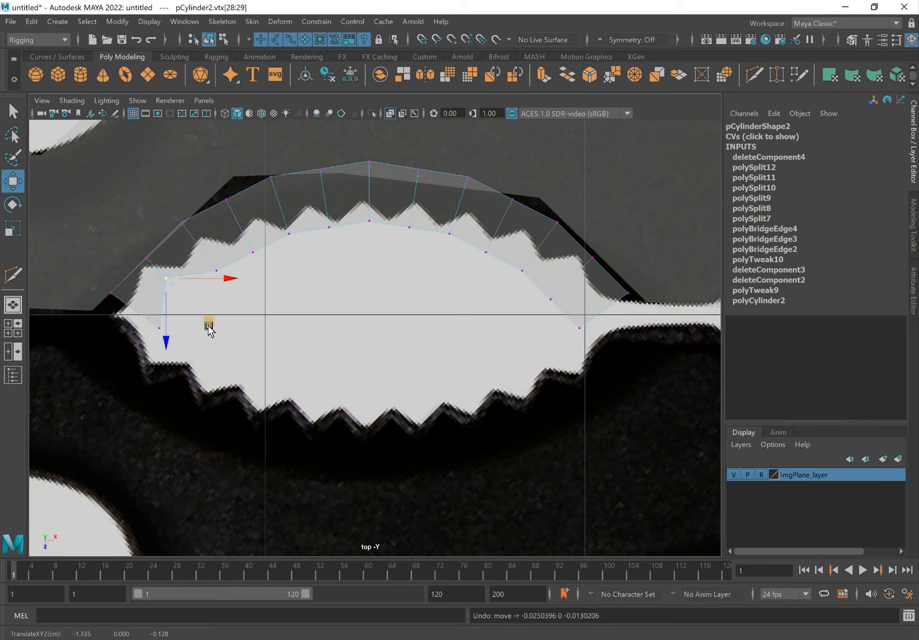
middle_drag(209, 323, 207, 322)
click(252, 252)
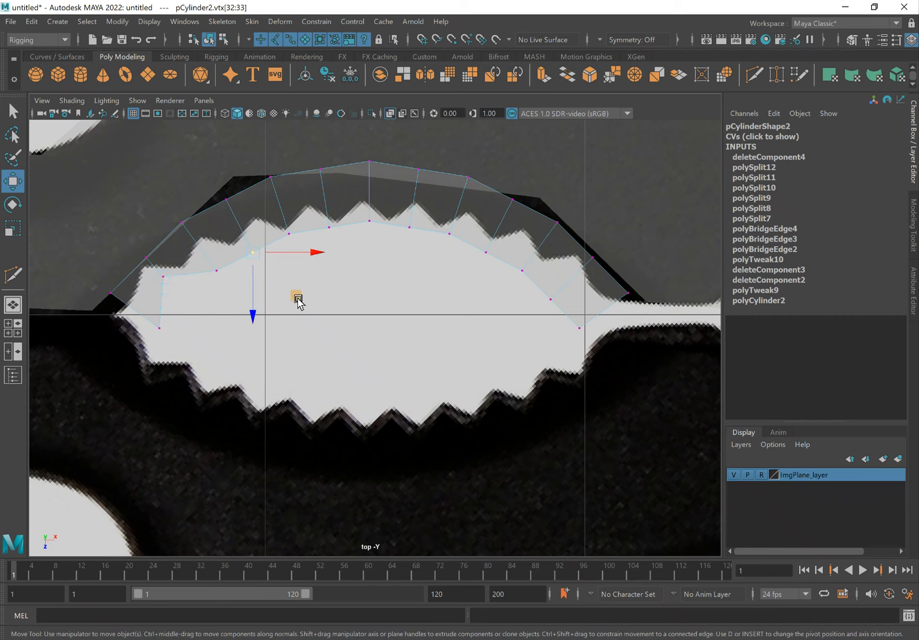
middle_drag(297, 298, 281, 261)
click(327, 225)
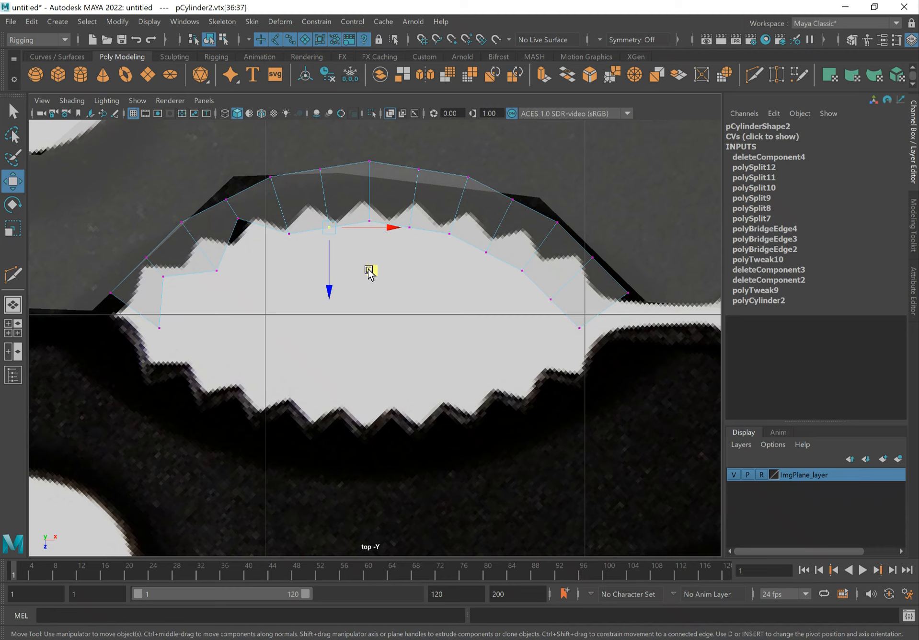
middle_drag(371, 267, 366, 238)
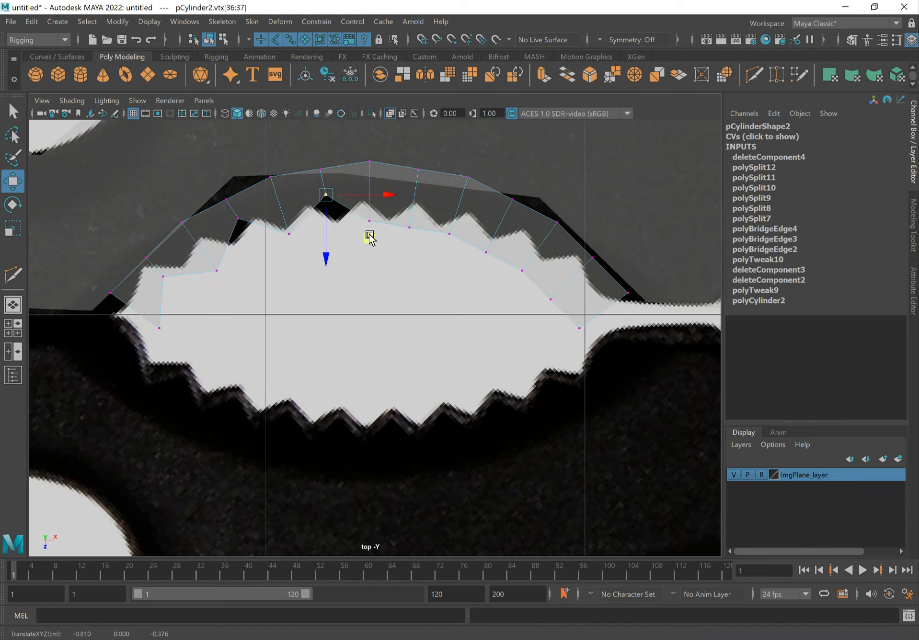
- Move the inner midpoint vertices of the three segments on the blade side outward to form the matching notches
key(q)
click(409, 224)
key(w)
middle_drag(455, 285, 459, 234)
key(q)
click(486, 252)
key(w)
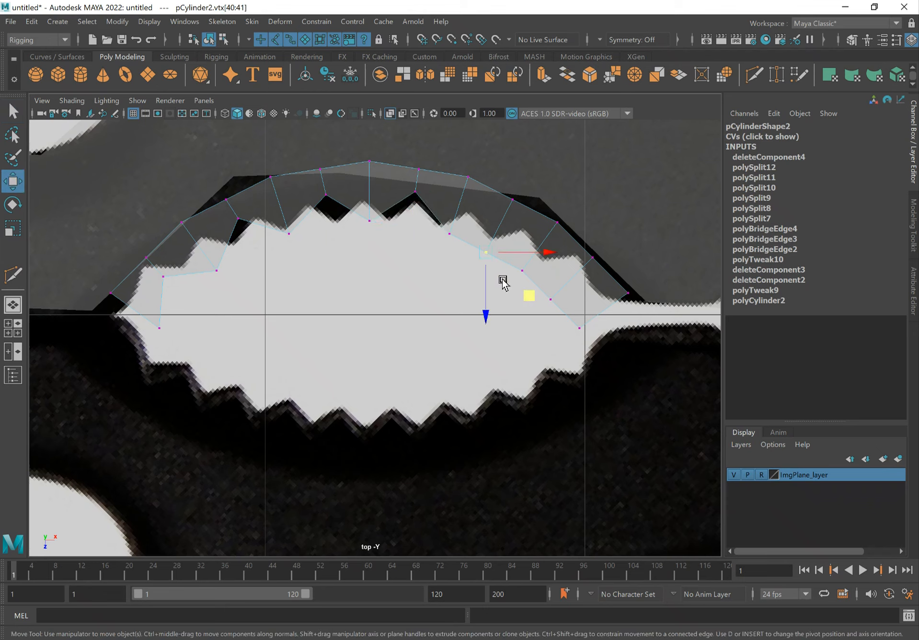
middle_drag(530, 292, 547, 271)
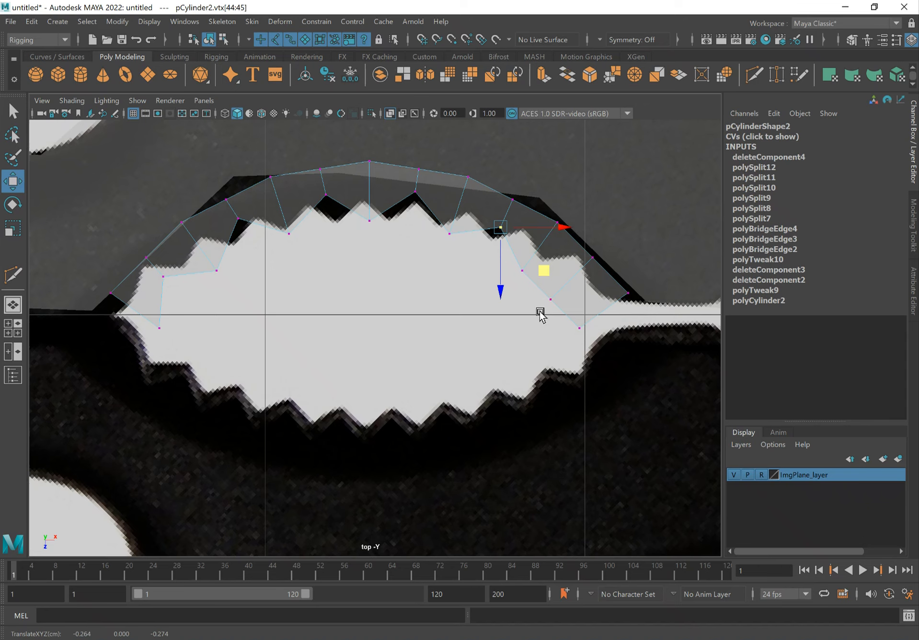
click(556, 299)
middle_drag(595, 352, 618, 322)
- Move the inner corner vertices at both ends of the arc outward, close to the outer corners, to narrow the ends
key(q)
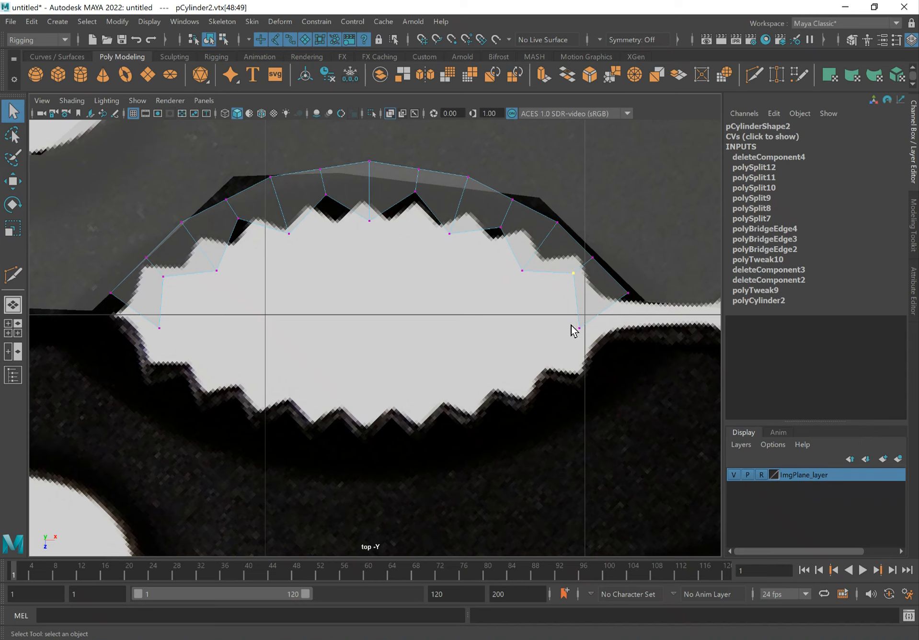
key(w)
middle_drag(623, 370, 642, 349)
key(q)
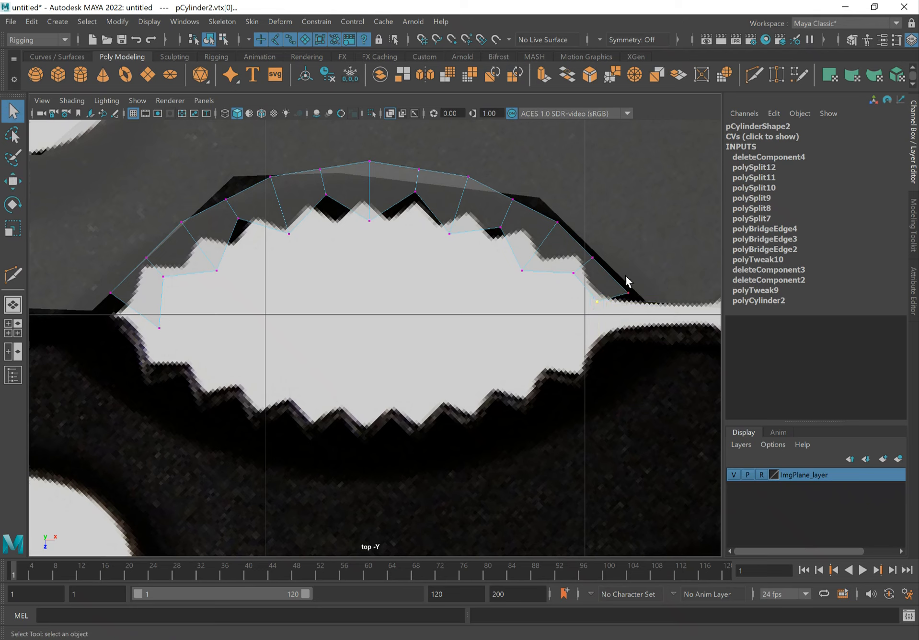
drag(180, 314, 132, 344)
key(w)
middle_drag(196, 365, 175, 351)
key(q)
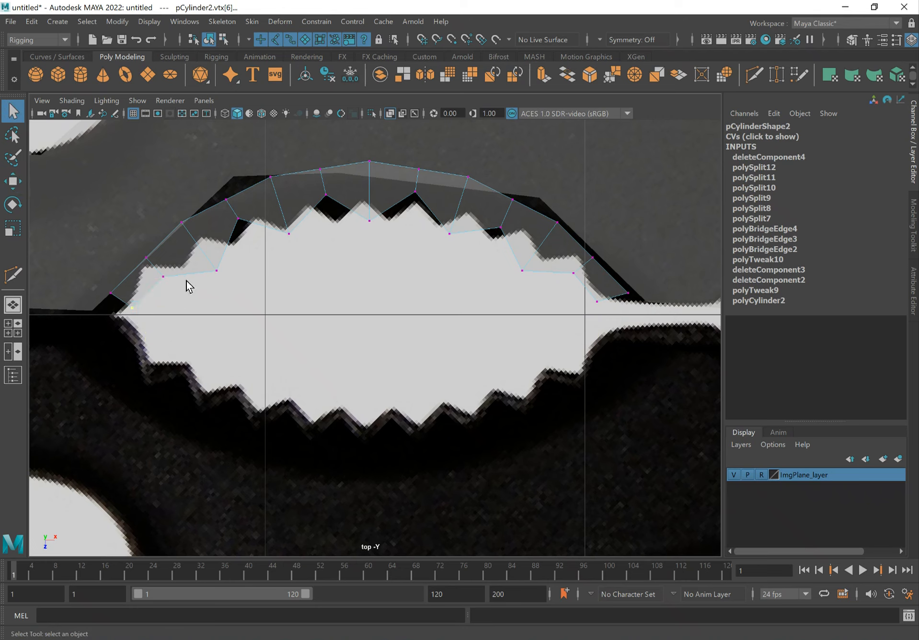
- Try to move the outer and inner midpoint vertices of a segment on the arc's finger-hole side outward, and undo it
alt+middle_drag(189, 283, 195, 297)
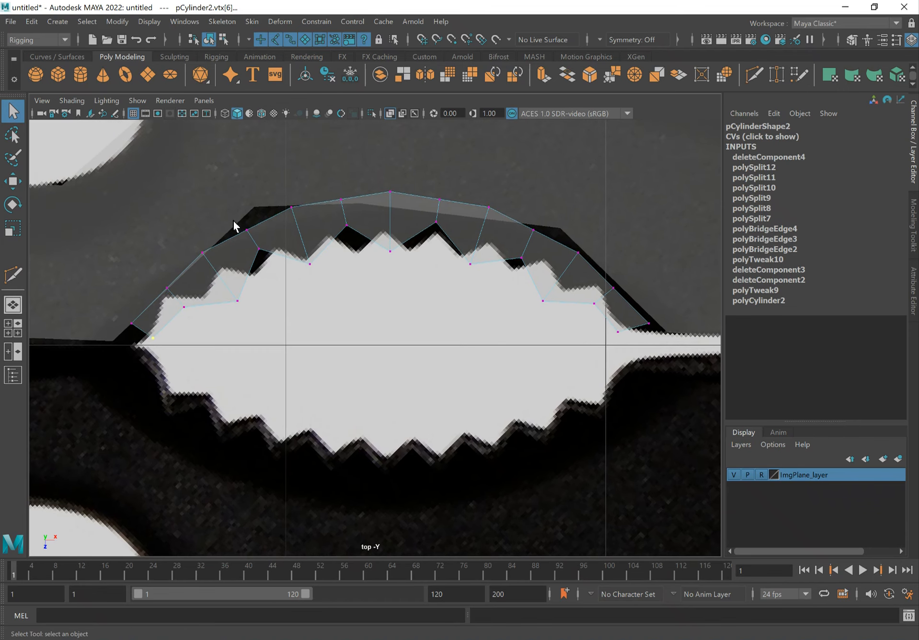
drag(254, 232, 269, 256)
key(w)
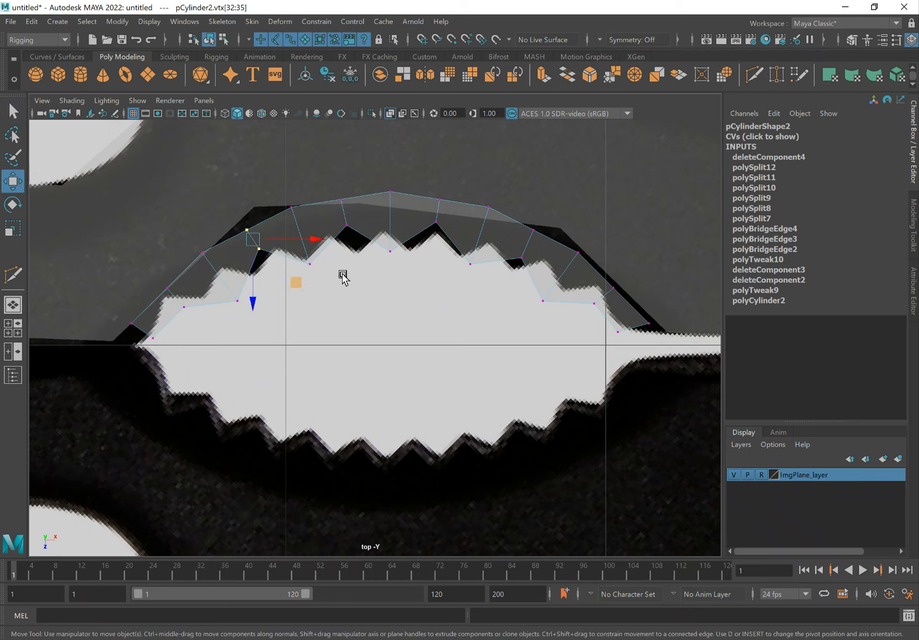
middle_drag(292, 277, 291, 265)
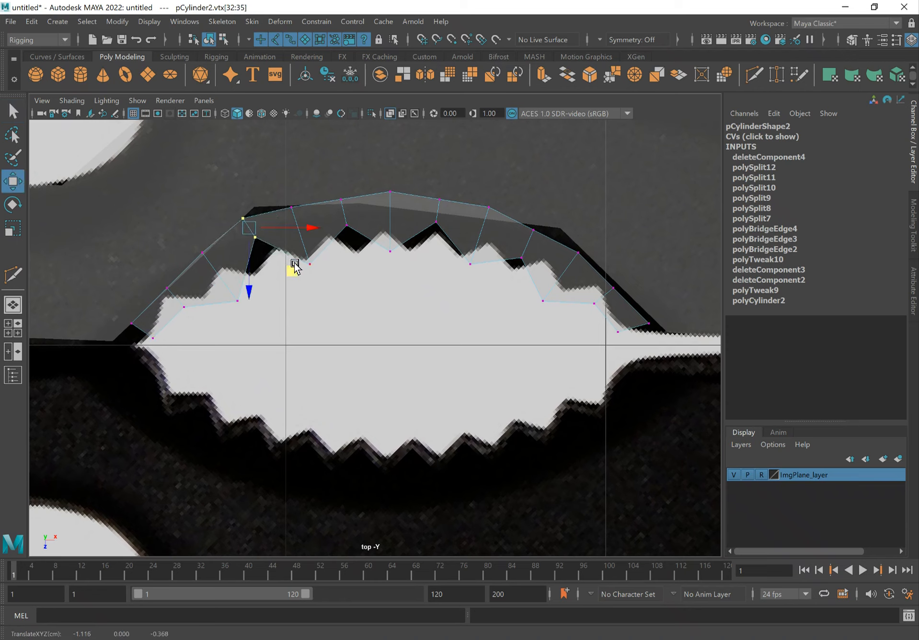
key(ctrl+z)
key(ctrl+z)
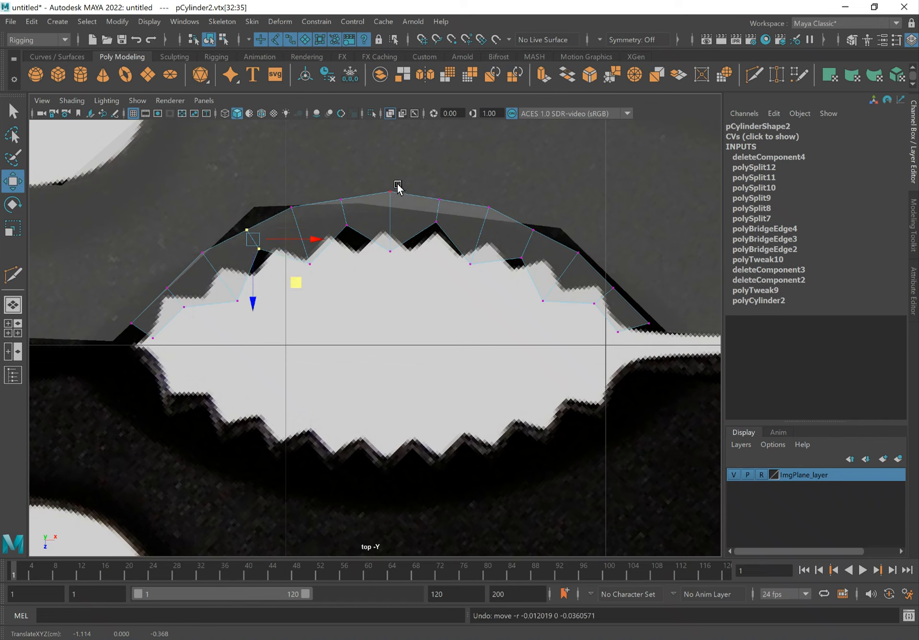
- Move the handle's two edge vertices above the grip onto the arc's outline, and shift the opposite outer-edge vertex toward the blades
click(436, 175)
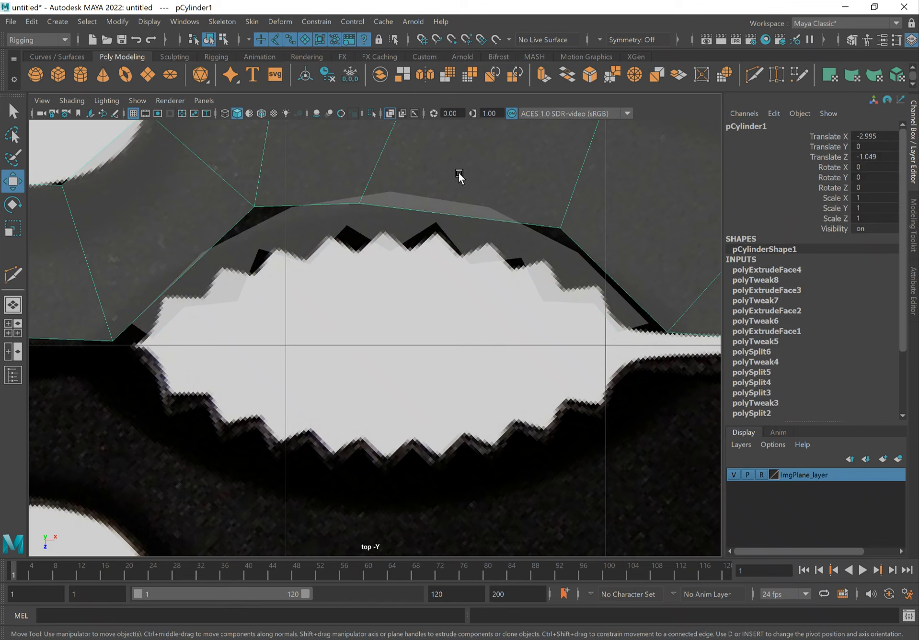
right_drag(474, 143, 412, 144)
drag(329, 175, 431, 228)
click(557, 211)
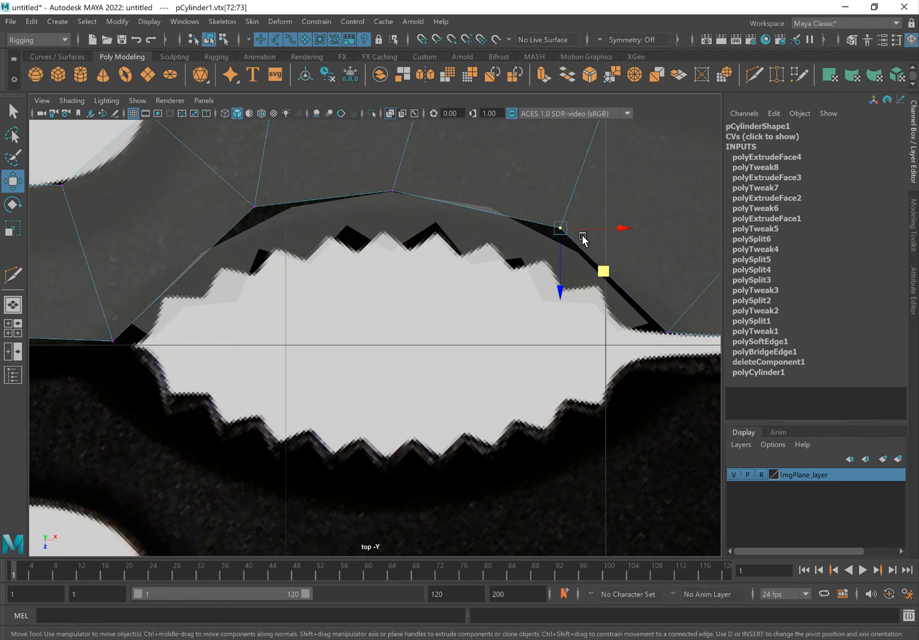
alt+middle_drag(600, 175, 505, 279)
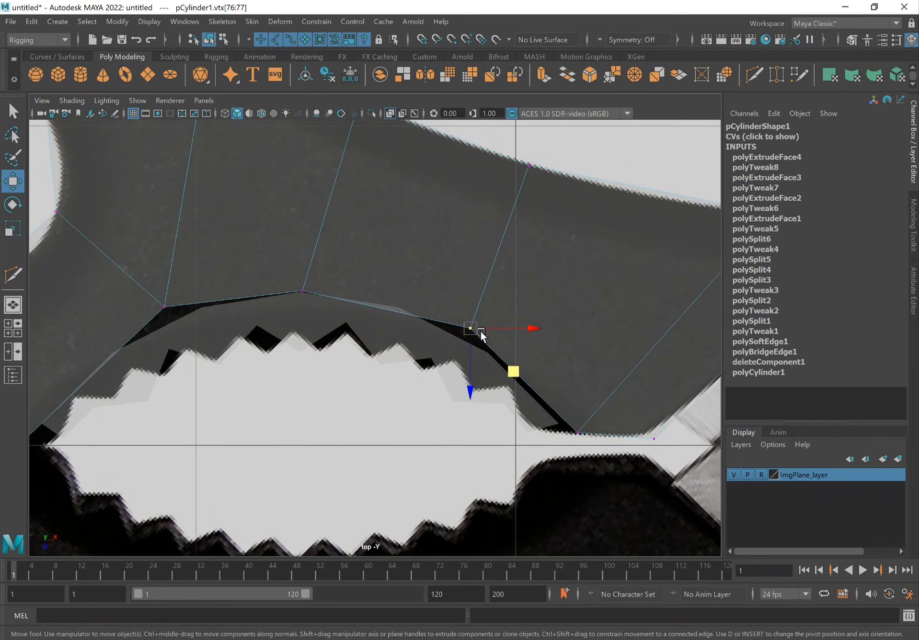
drag(472, 330, 488, 350)
drag(542, 158, 496, 194)
drag(569, 204, 622, 222)
- Cut a new edge across the handle with Multi-Cut, from its outer edge to the grip side between the two moved vertices
key(q)
shift+right_drag(411, 213, 455, 250)
click(480, 144)
click(405, 323)
drag(419, 276, 410, 274)
right_click(410, 273)
key(q)
- Move the grip-side vertex of the new cut outward onto the toothed arc's outline
right_drag(437, 234, 396, 235)
drag(384, 286, 418, 330)
key(w)
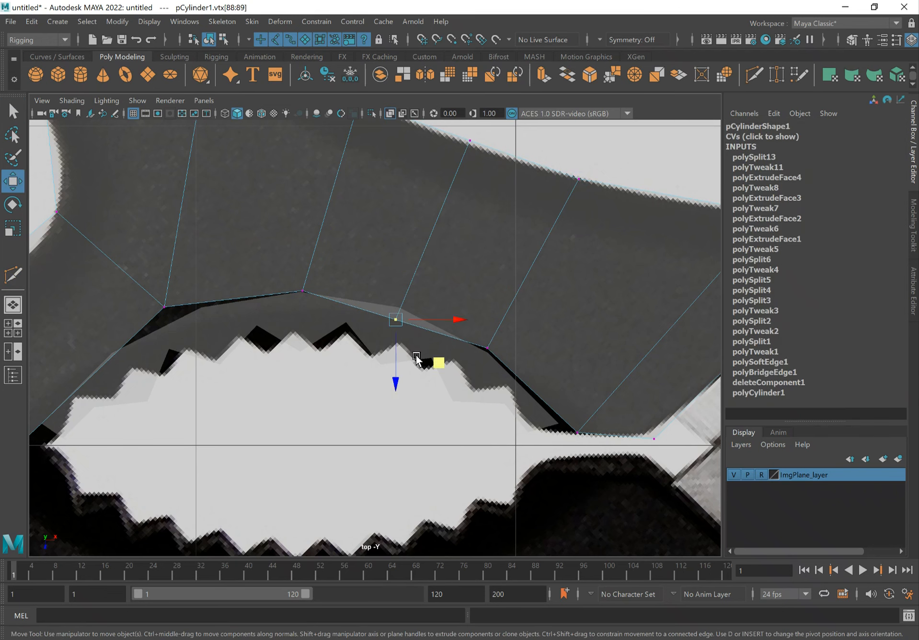
middle_drag(437, 363, 440, 353)
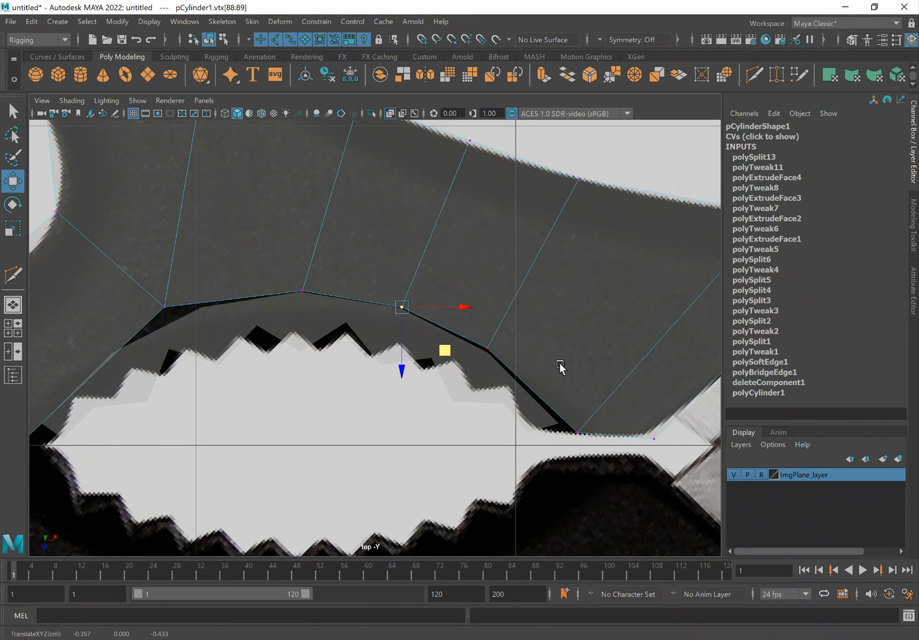
- Cut another edge across the handle with Multi-Cut, from the finger hole's rim to the edge beside the arc's far end
alt+middle_drag(464, 375, 665, 374)
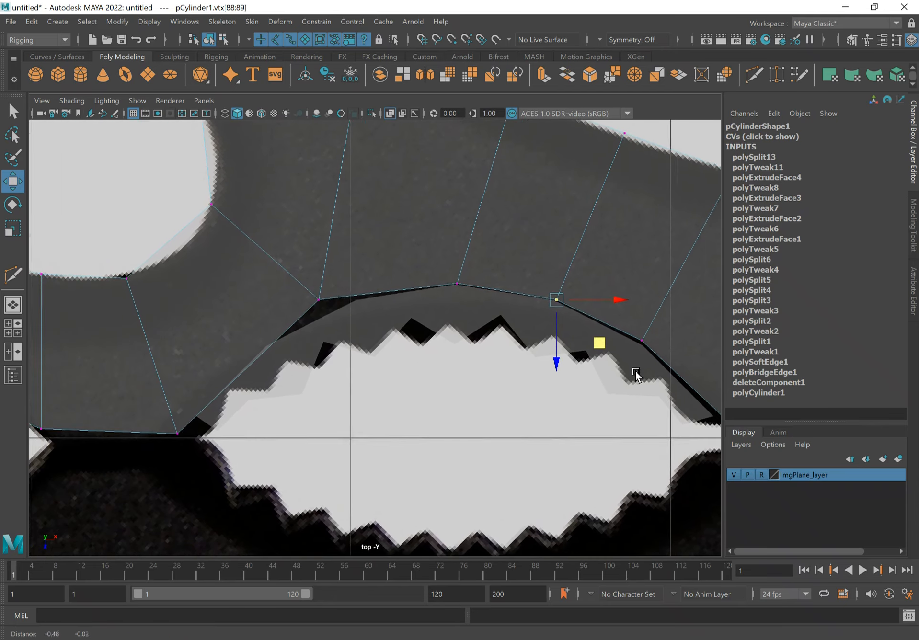
alt+middle_drag(394, 285, 496, 249)
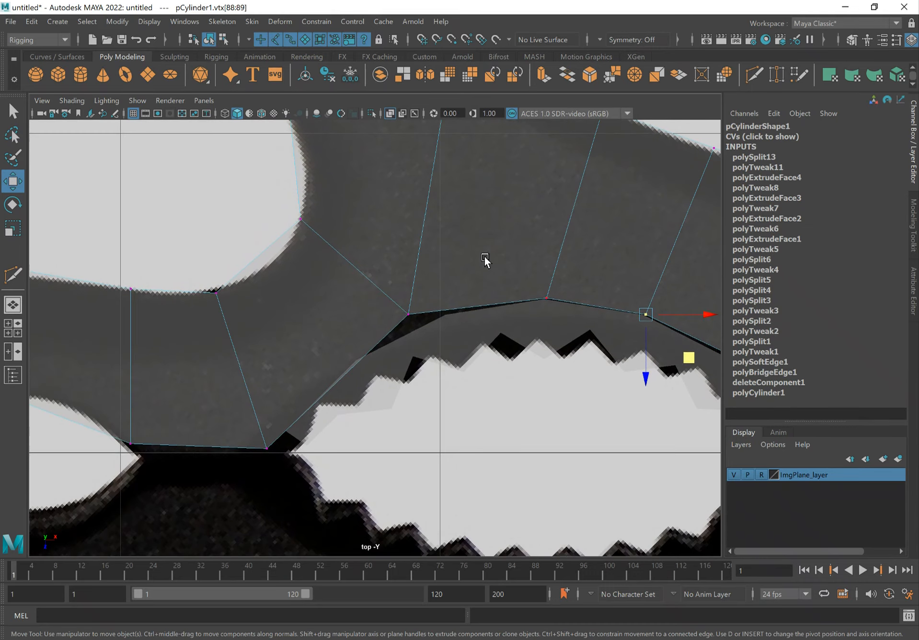
shift+right_drag(322, 307, 261, 308)
click(263, 251)
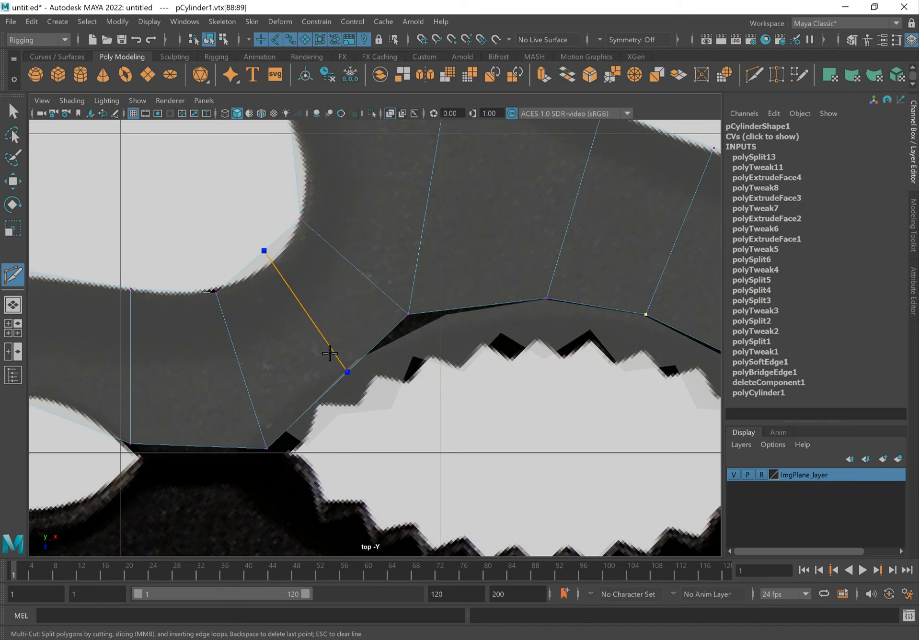
click(343, 345)
key(q)
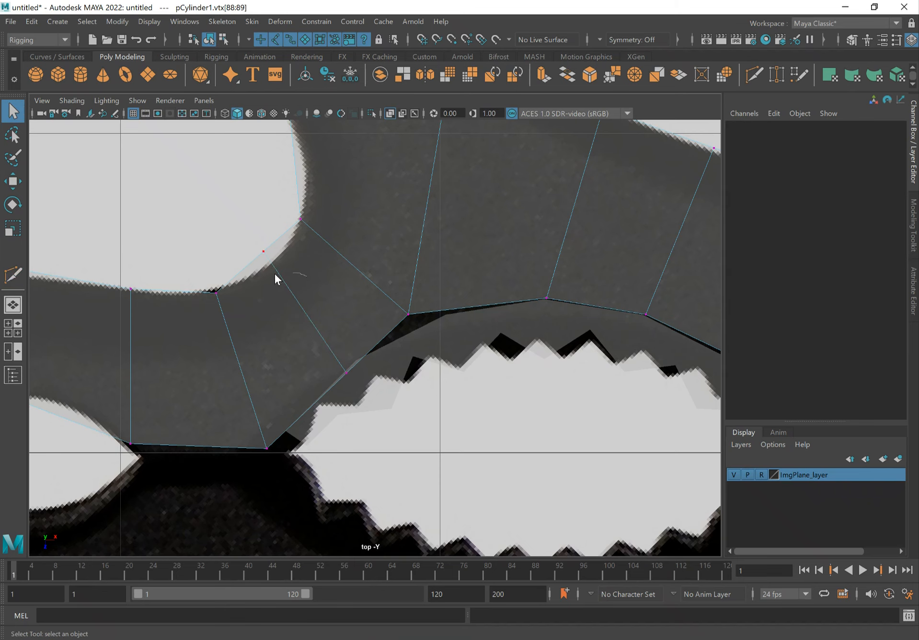
- Move the new cut's rim vertex onto the finger hole's outline and adjust its grip-side vertex to follow the arc
drag(249, 237, 314, 307)
key(w)
drag(361, 353, 338, 388)
mouse_move(387, 416)
mouse_down()
mouse_move(375, 395)
mouse_move(392, 408)
mouse_up()
- Grid-snap the handle's two bottom vertices between the finger hole and the grip onto the horizontal centre line
alt+middle_drag(295, 402, 359, 291)
alt+right_drag(275, 341, 457, 350)
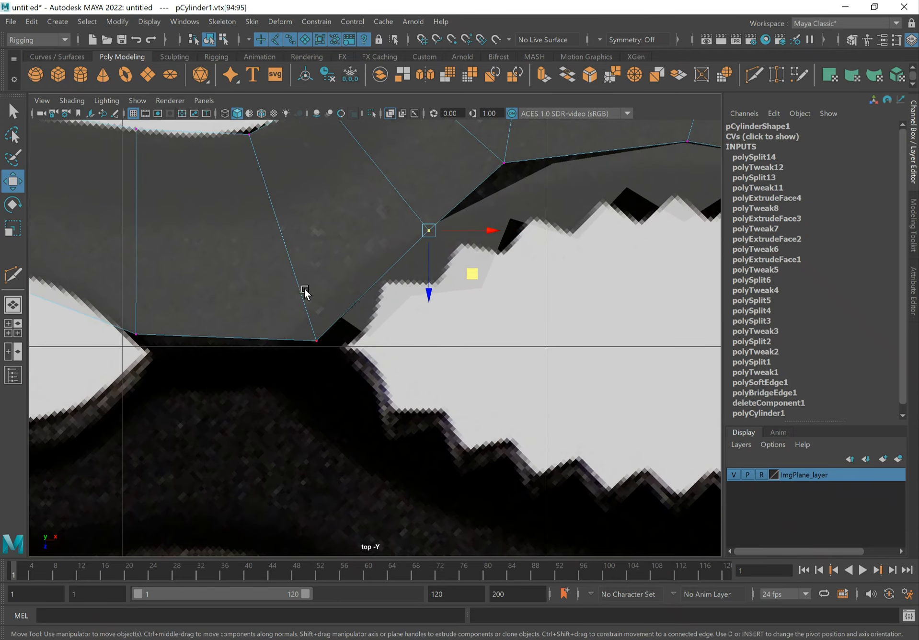
click(137, 333)
drag(183, 375, 146, 419)
key(x)
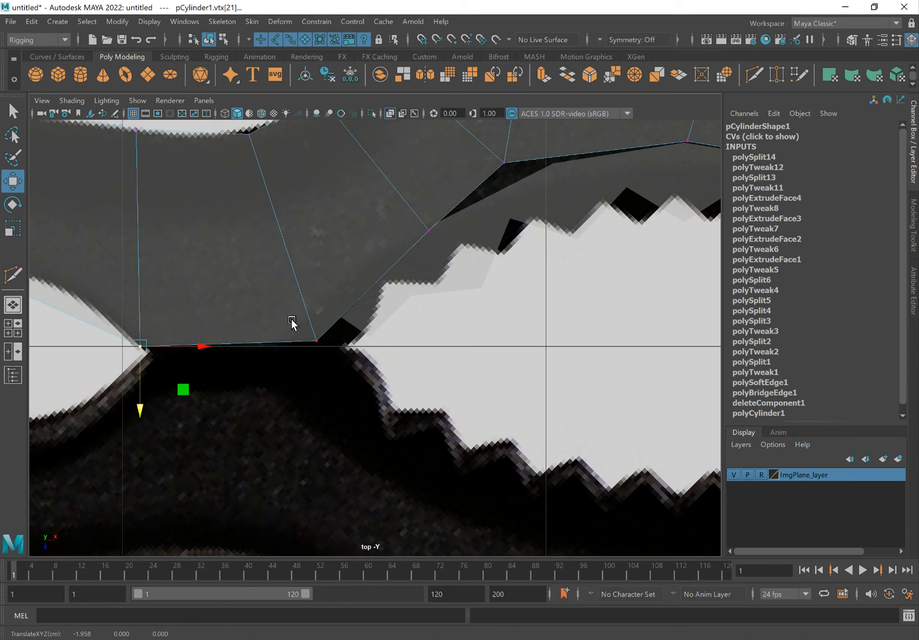
click(316, 341)
drag(317, 402, 321, 409)
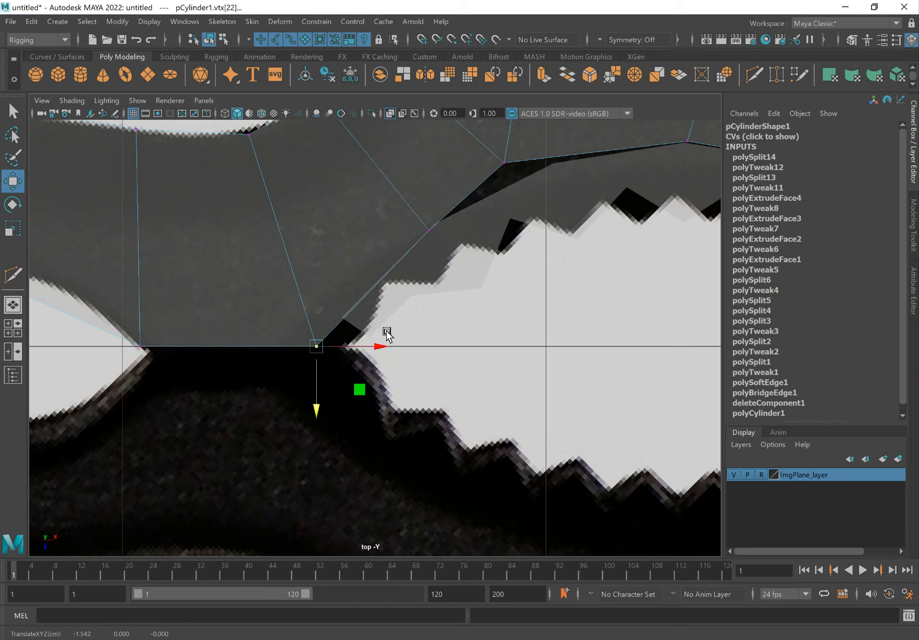
- Snap the outer corner at the toothed arc's finger-hole end to the handle's corner on the centre line, and align the inner corner to that line
click(374, 315)
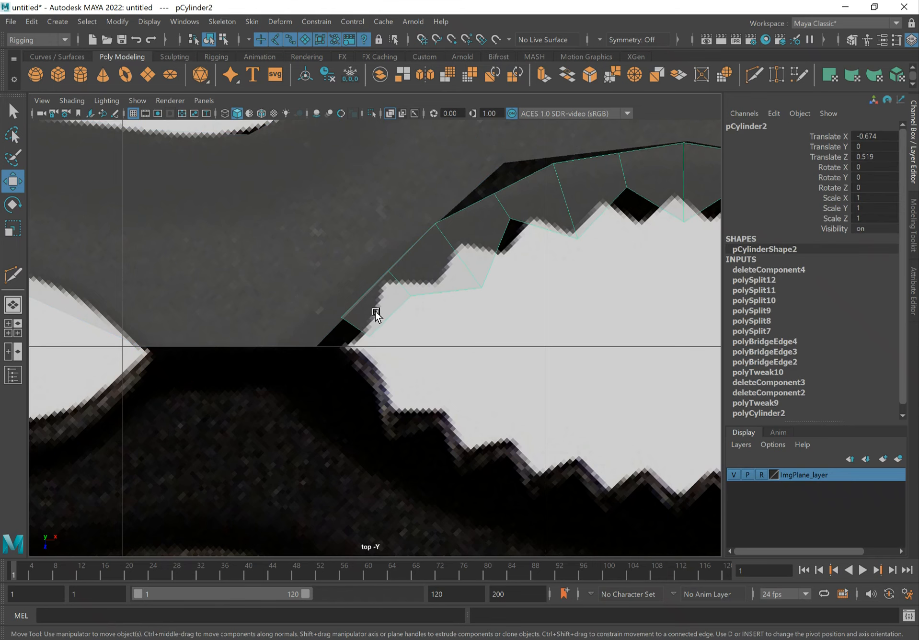
right_drag(375, 311, 321, 302)
drag(353, 324, 354, 324)
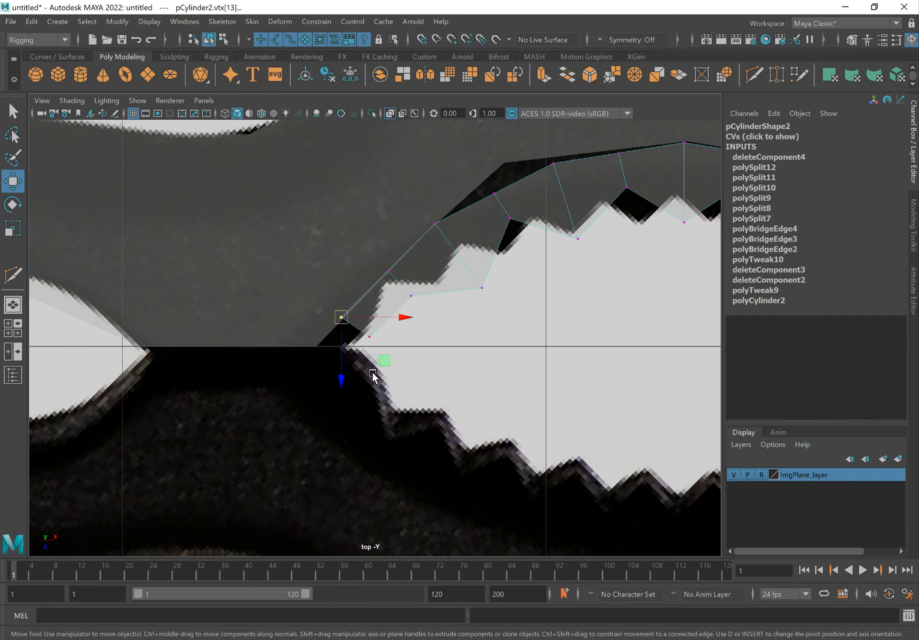
key(x)
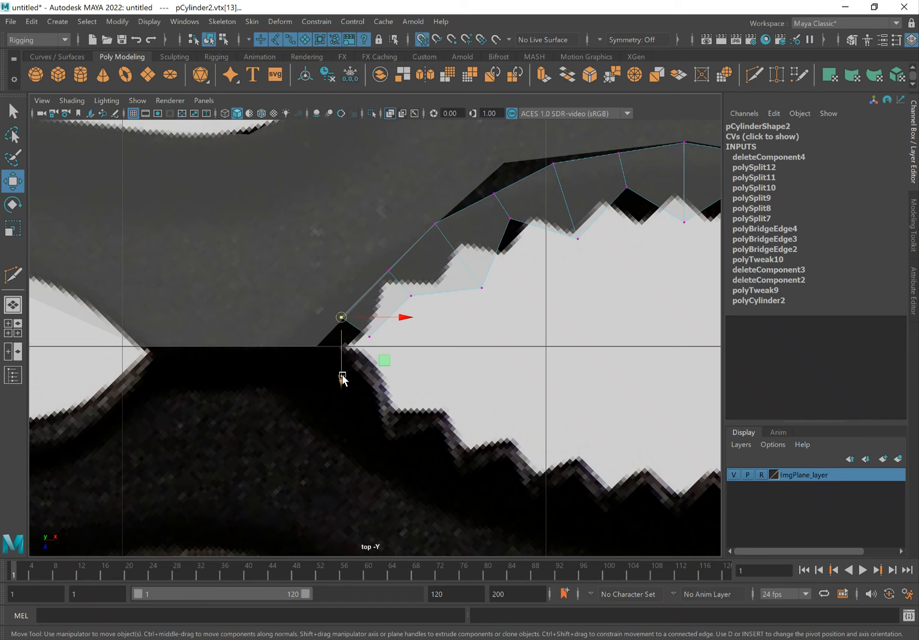
drag(341, 378, 357, 376)
key(v)
drag(402, 347, 369, 393)
key(q)
key(w)
key(x)
drag(425, 348, 412, 348)
- Move two inner vertices on the toothed arc's blade side outward to fit the reference teeth
key(q)
alt+middle_drag(545, 303, 285, 402)
alt+middle_drag(435, 358, 277, 319)
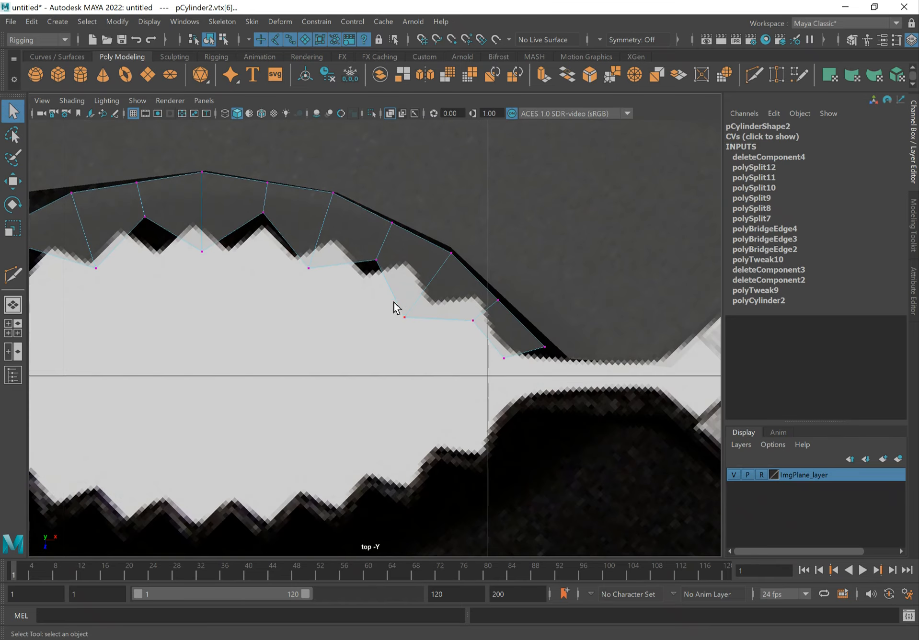
key(w)
drag(449, 360, 470, 340)
drag(287, 245, 356, 306)
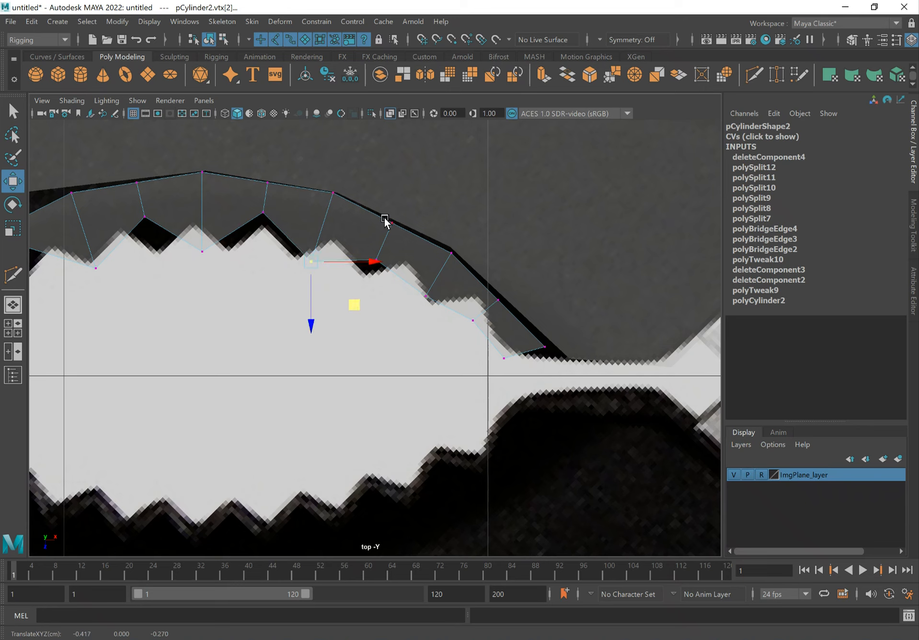
drag(382, 205, 408, 240)
key(q)
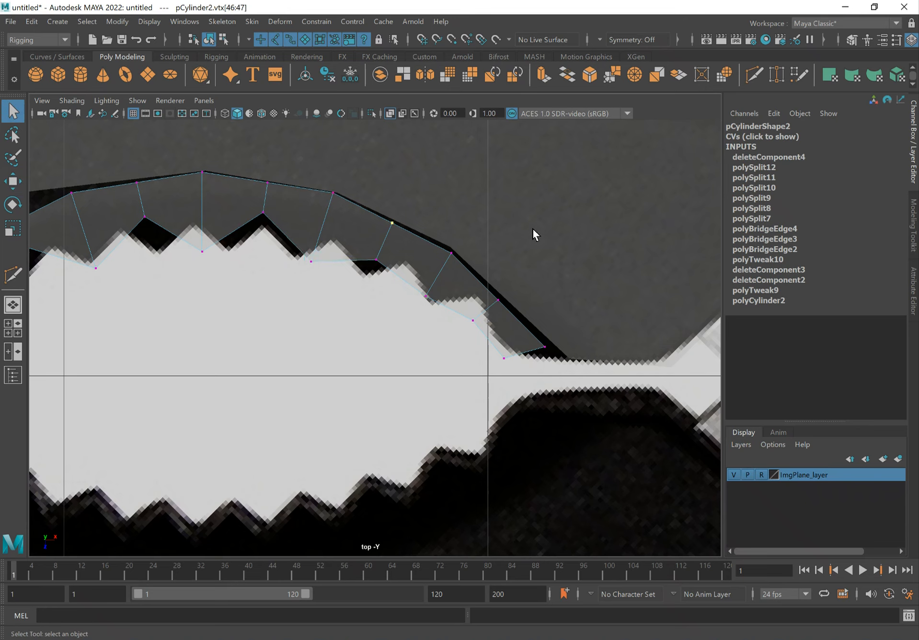
- Select the handle and display wireframe on shaded in the top view
click(532, 227)
scroll(539, 230, down, 5)
scroll(487, 235, down, 1)
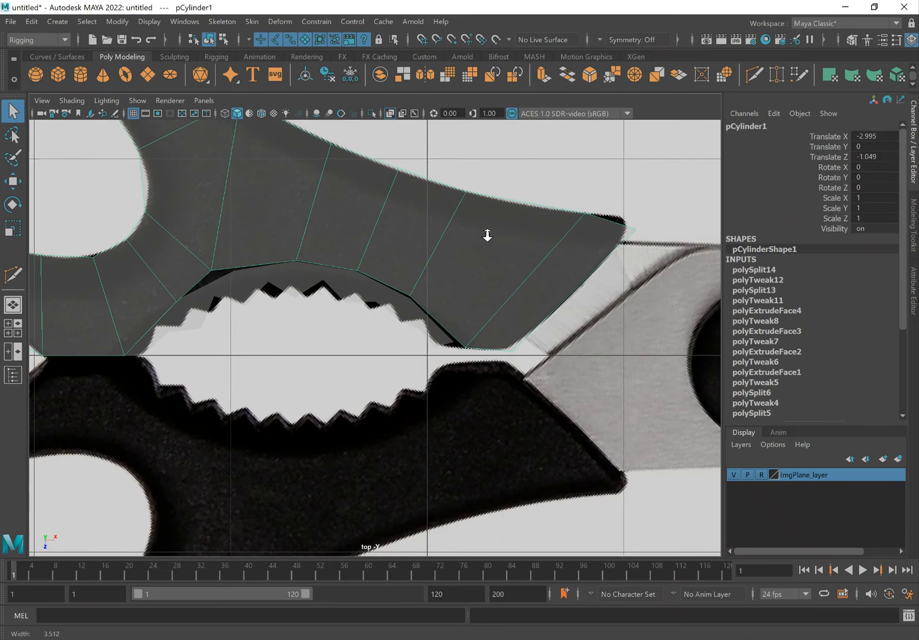
scroll(487, 235, up, 1)
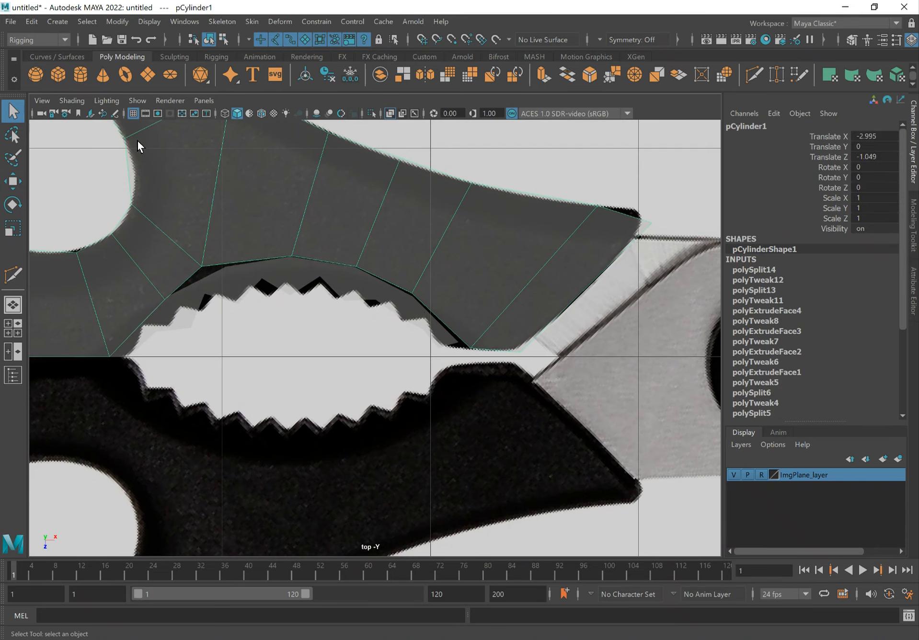
click(67, 101)
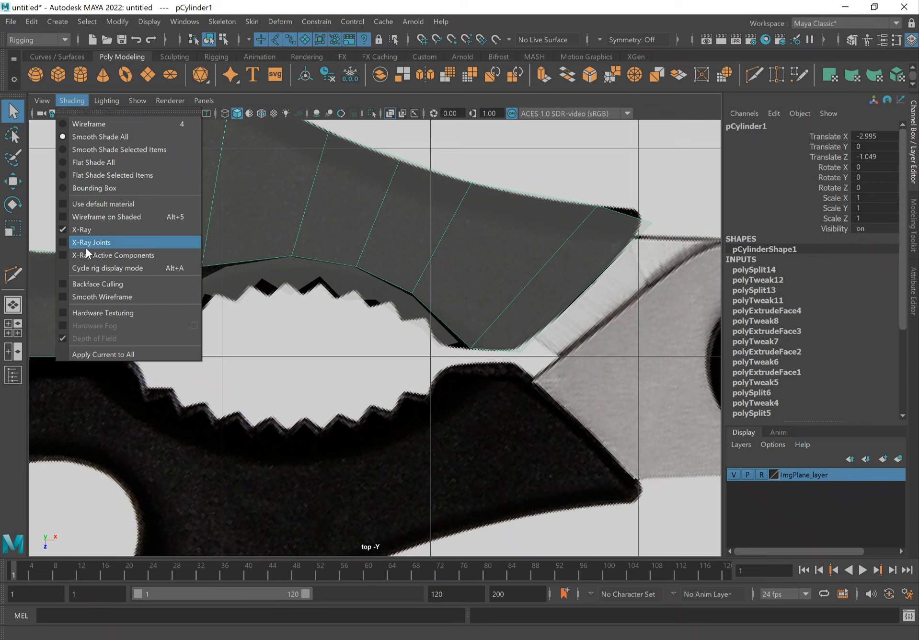
click(169, 217)
scroll(372, 297, down, 2)
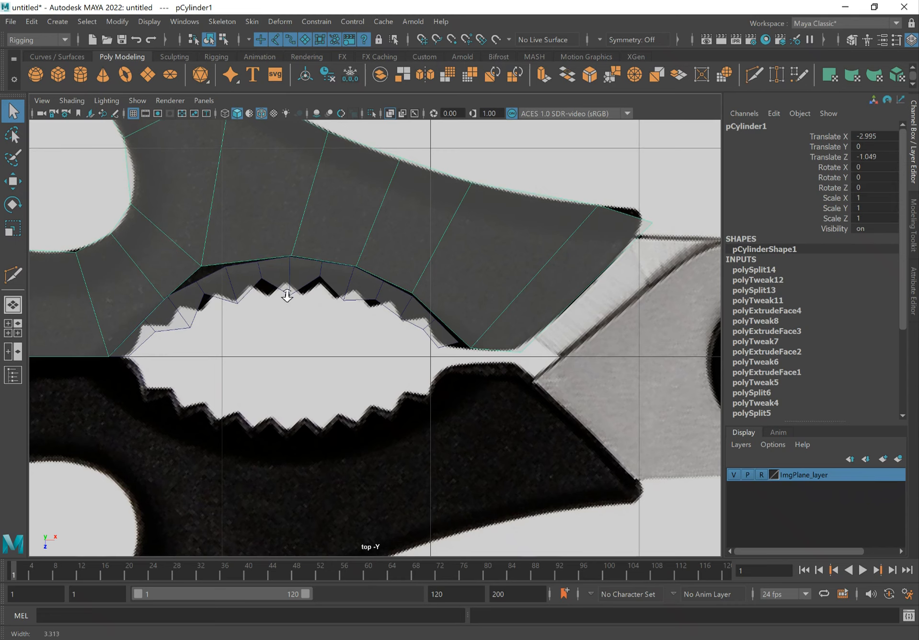
scroll(412, 297, up, 5)
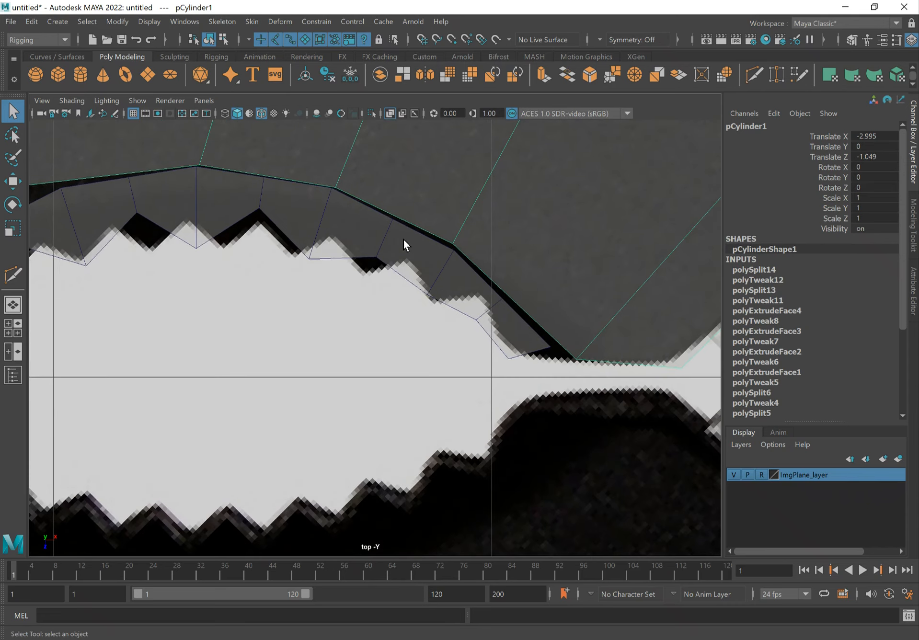
- Snap the outer corner vertex at the toothed arc's blade end onto the handle's corner vertex
alt+middle_drag(595, 246, 511, 335)
right_drag(478, 357, 420, 290)
click(509, 377)
key(w)
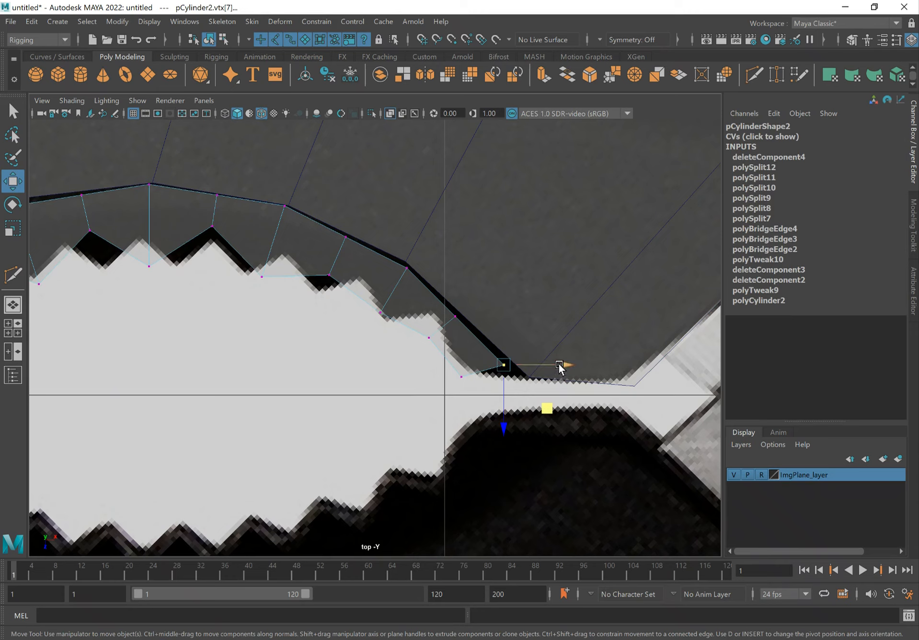
key(c)
middle_drag(547, 408, 562, 420)
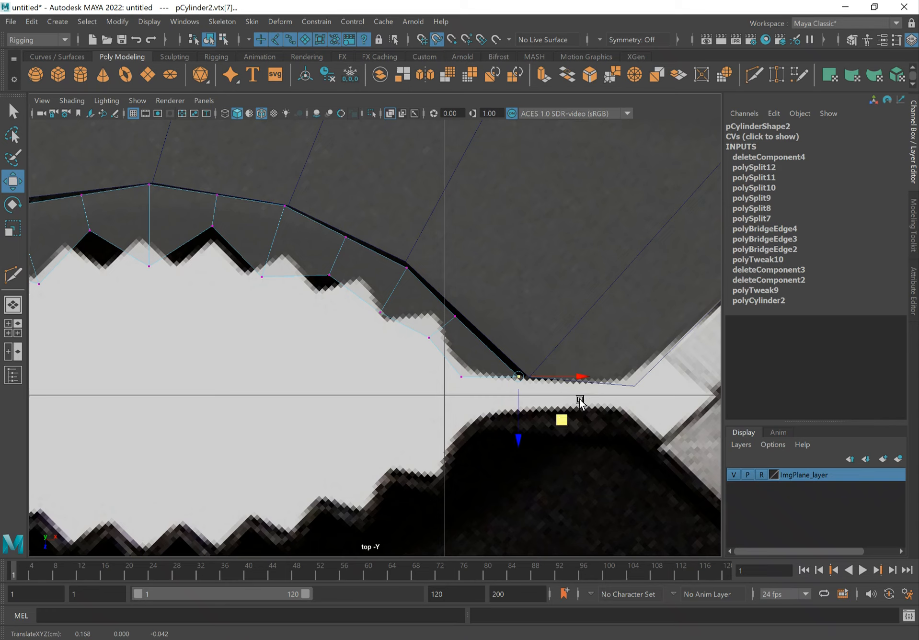
drag(576, 381, 581, 385)
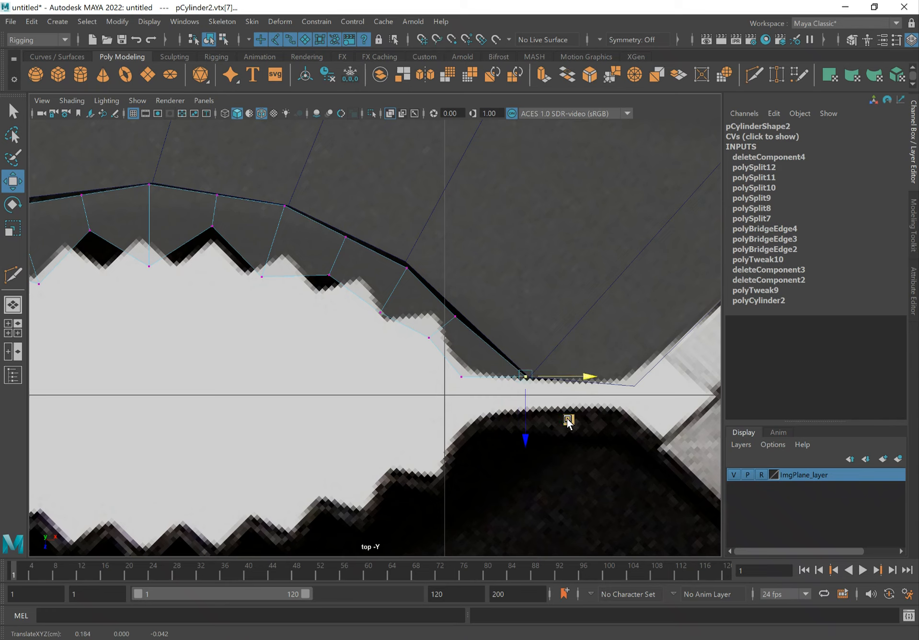
key(v)
drag(578, 377, 577, 377)
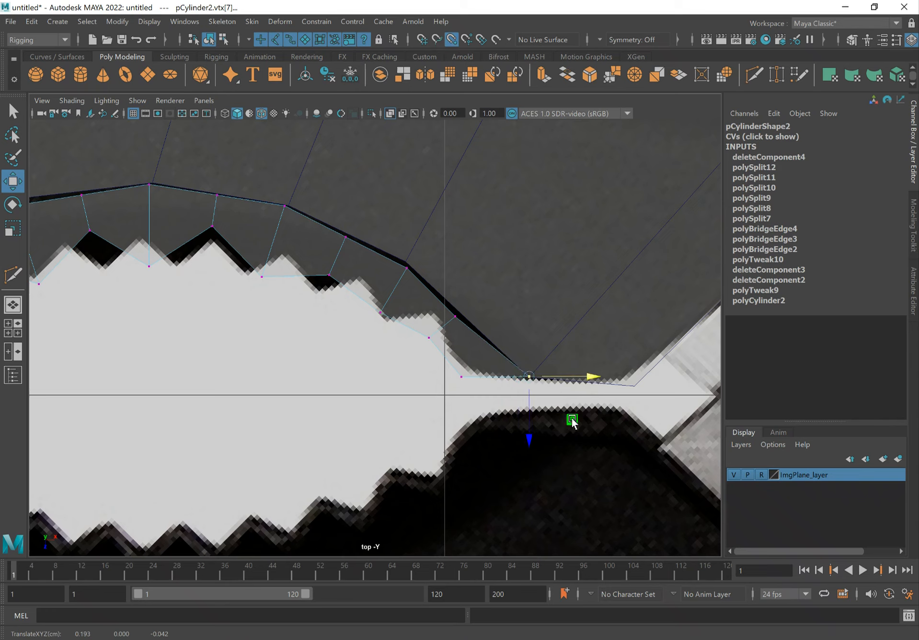
- Move the inner corner at the arc's blade end toward the blades, and fit the neighbouring inner vertex to the reference tooth
drag(448, 375, 470, 394)
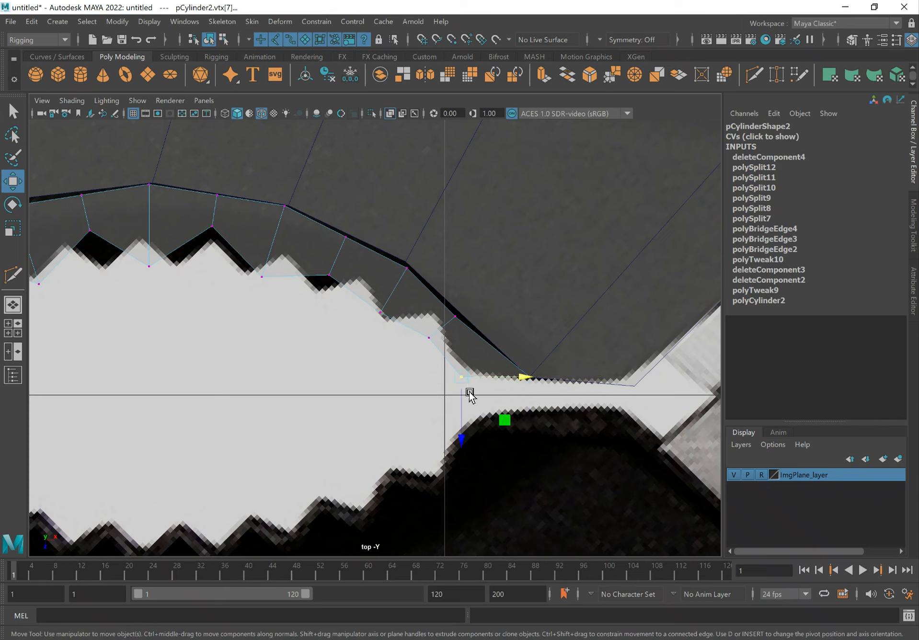
drag(526, 378, 476, 377)
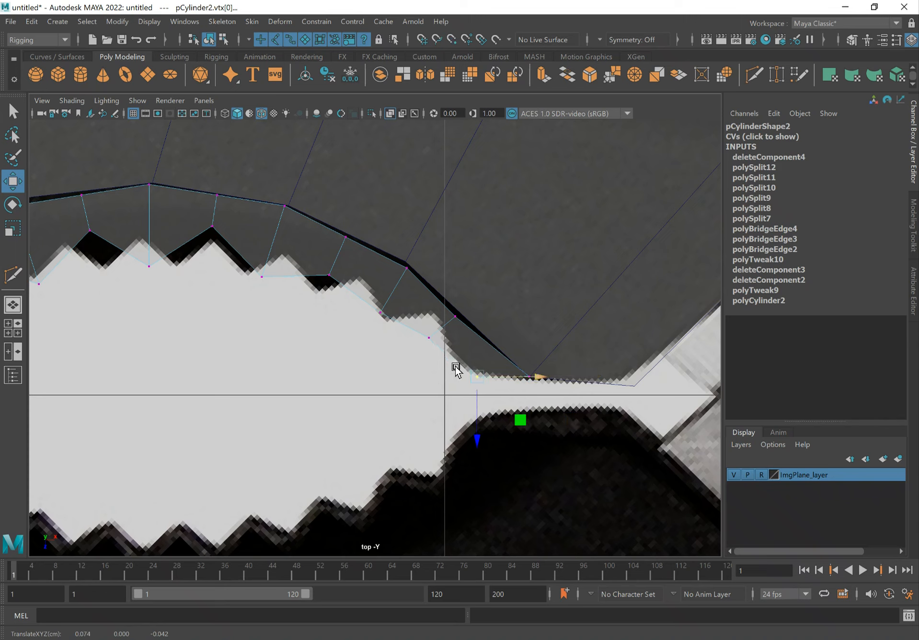
drag(423, 326, 441, 349)
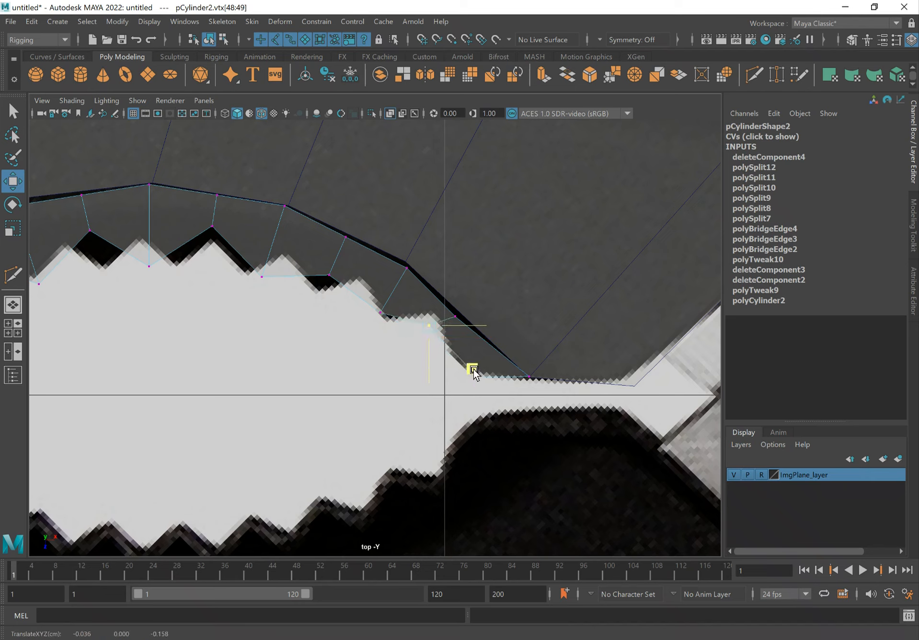
drag(481, 381, 480, 376)
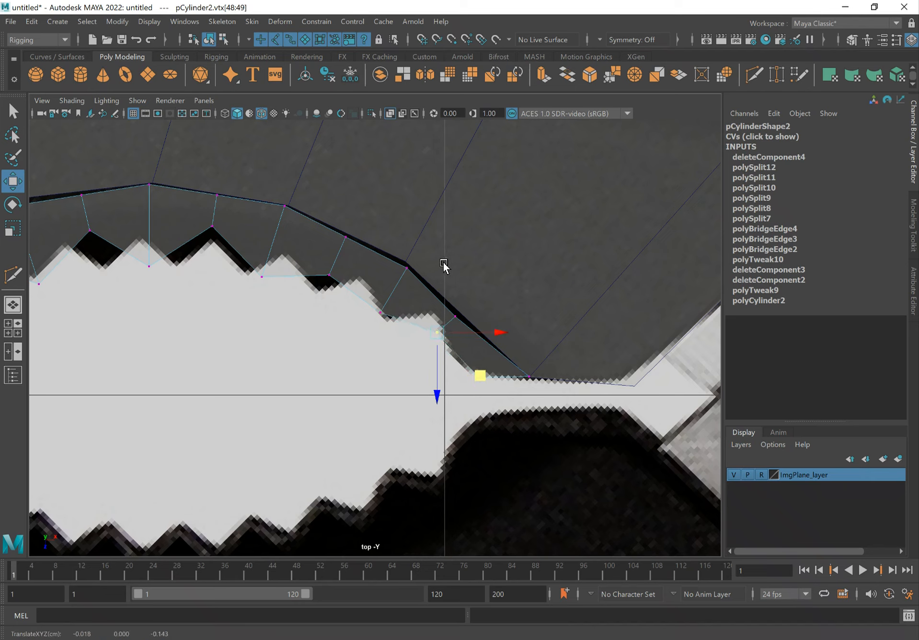
- Move the handle's lower-edge vertex on the finger-hole side toward the blades to meet the toothed arc's matching outer vertex
click(396, 230)
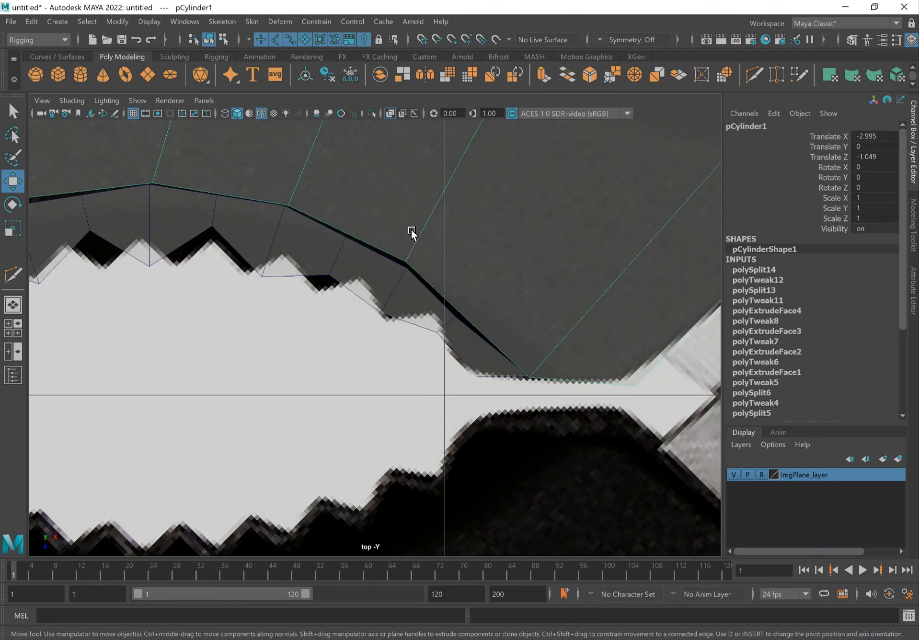
alt+middle_drag(381, 219, 463, 324)
click(415, 372)
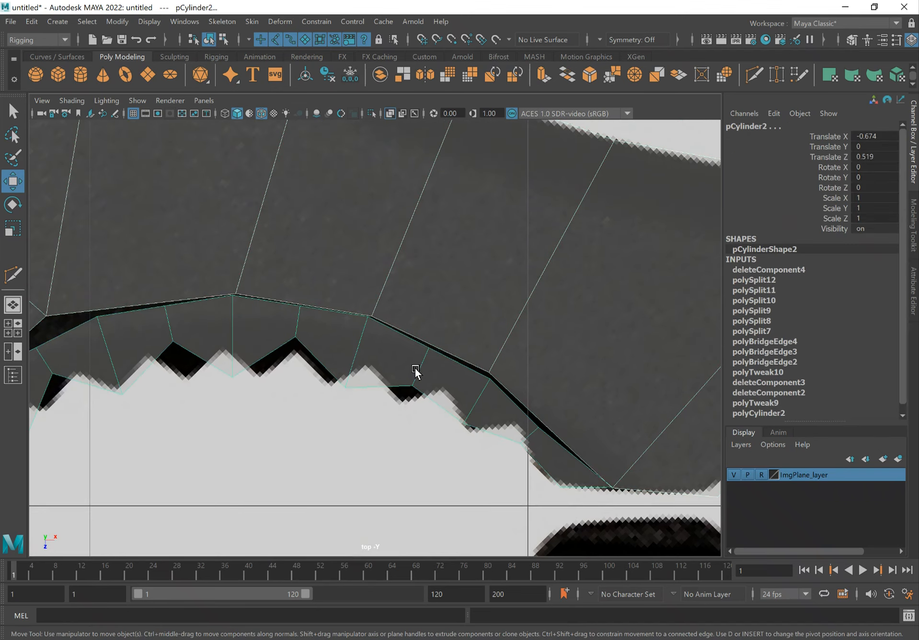
alt+middle_drag(276, 251, 380, 339)
right_drag(248, 311, 213, 299)
click(215, 371)
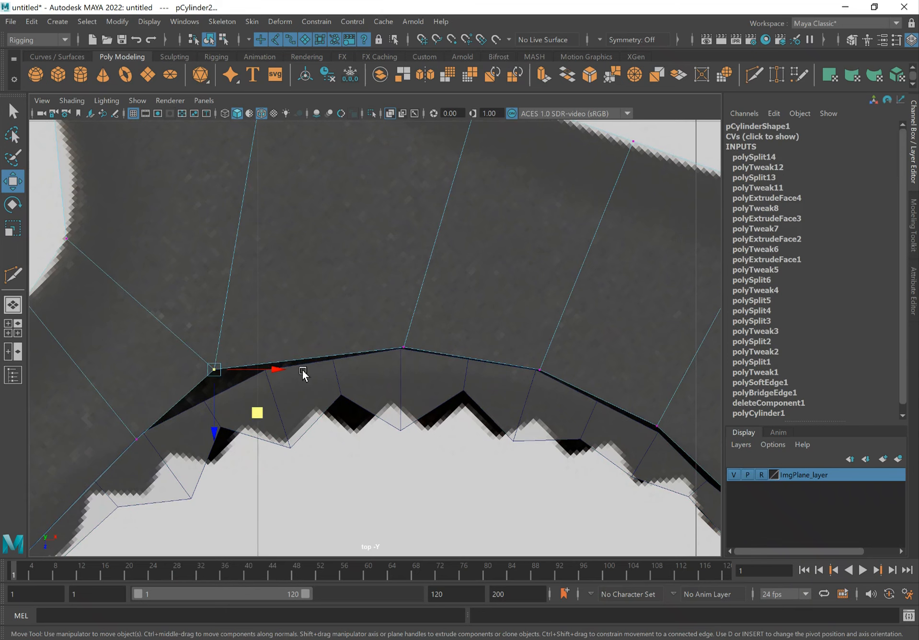
drag(255, 405, 305, 405)
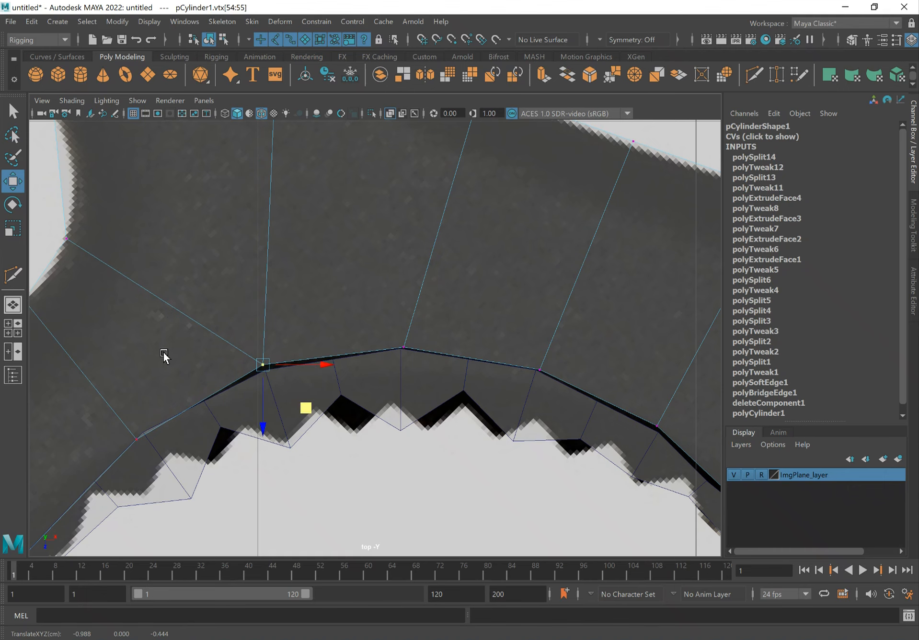
- Move the handle's inner vertex at the finger hole upward along the hole's reference outline
click(67, 237)
alt+middle_drag(119, 250, 221, 314)
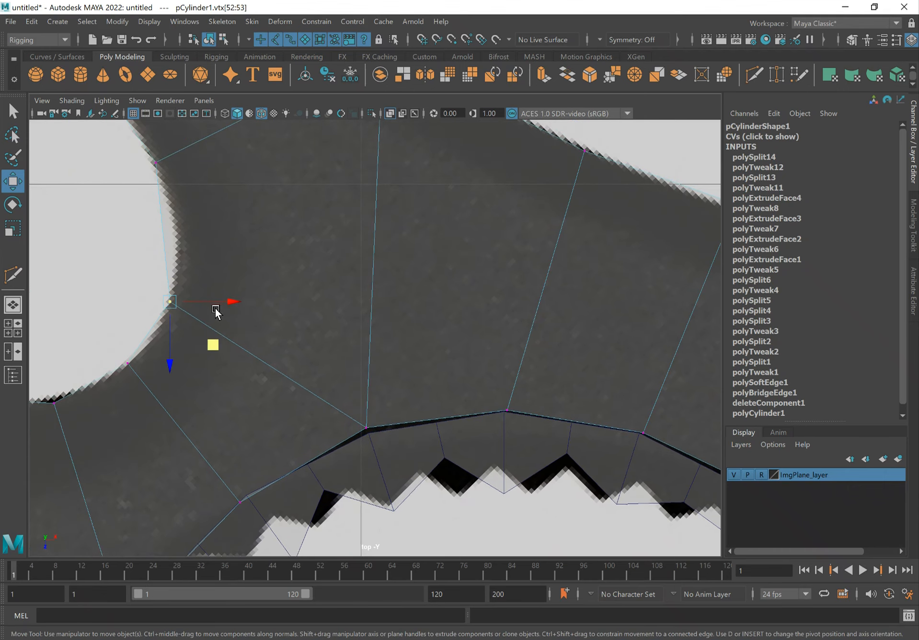
drag(214, 350, 229, 278)
- Cut an edge across the handle with Multi-Cut from the finger hole's rim to the toothed arc's nearby outer vertex
key(q)
shift+right_drag(202, 299, 136, 302)
click(154, 298)
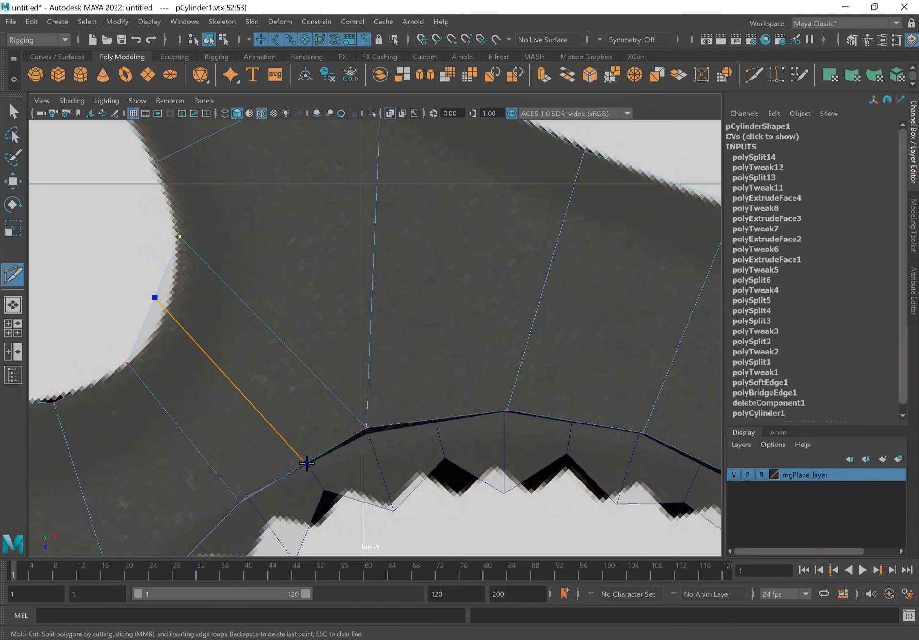
click(506, 410)
- Insert four edge loops across the handle with Multi-Cut, aligned with the toothed arc's unmatched outer vertices toward the blade end
alt+middle_drag(439, 392, 349, 397)
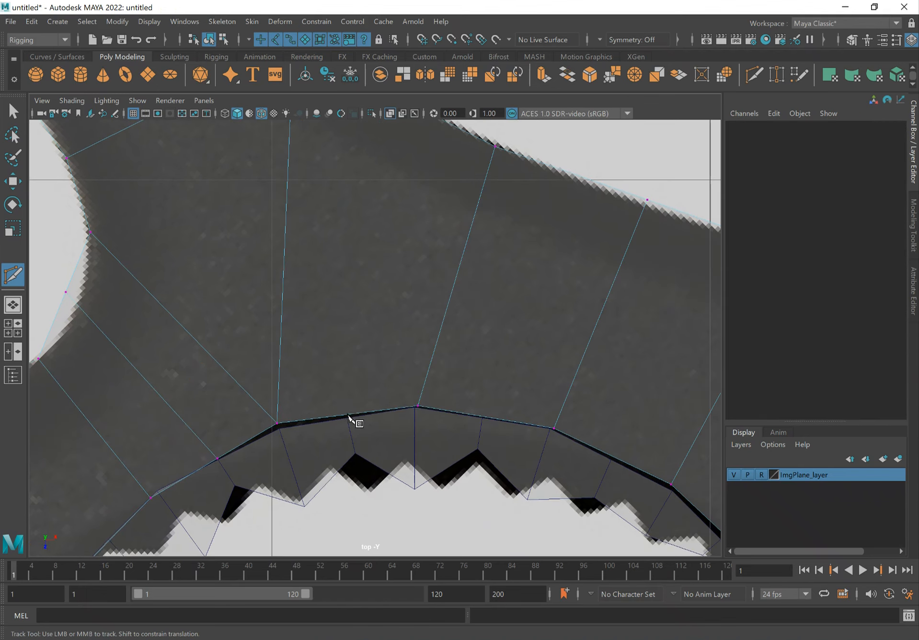
ctrl+click(346, 414)
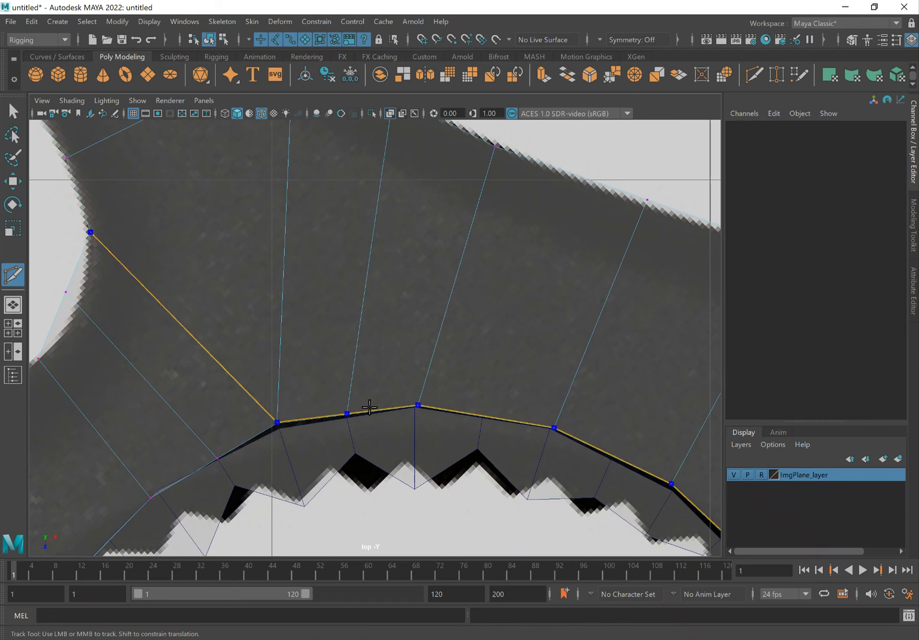
ctrl+click(486, 416)
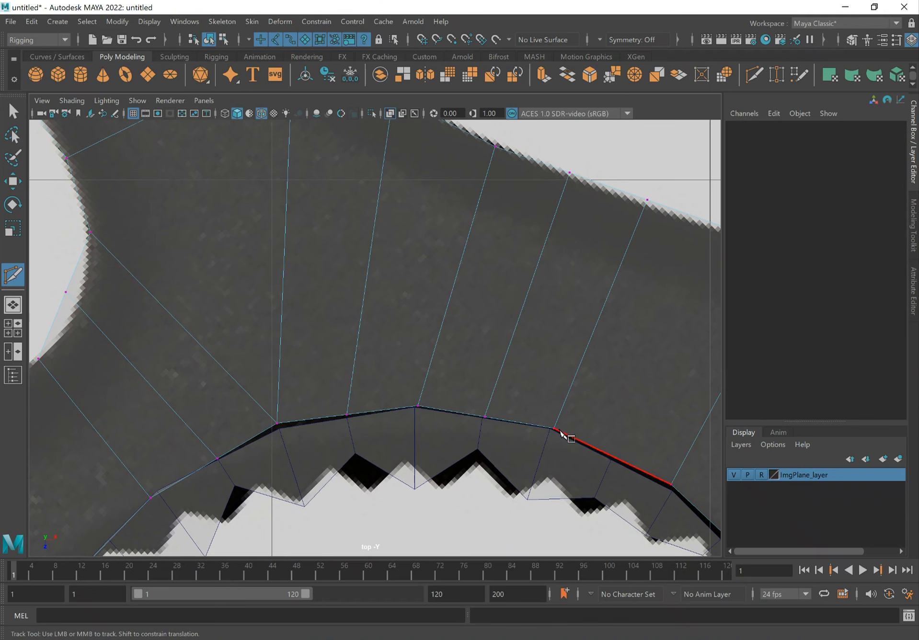
alt+middle_drag(583, 433, 429, 396)
ctrl+click(465, 419)
alt+middle_drag(562, 448, 426, 389)
ctrl+click(447, 426)
mouse_move(499, 410)
alt+right_down()
mouse_move(451, 387)
mouse_move(501, 402)
alt+right_up()
key(q)
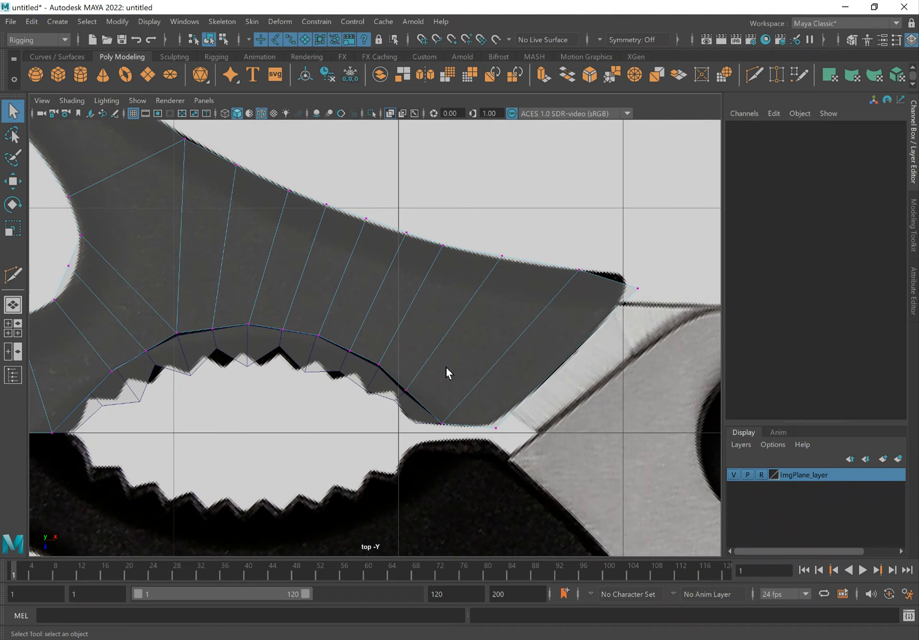
- Select the handle in object mode and show its side faces along the toothed arc in the perspective view
right_drag(337, 300, 399, 263)
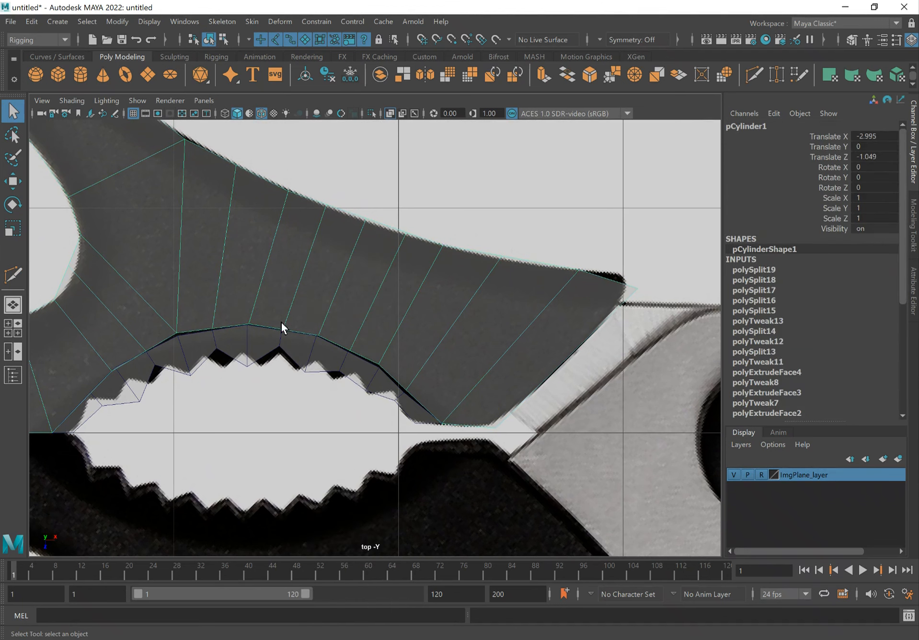
shift+click(310, 359)
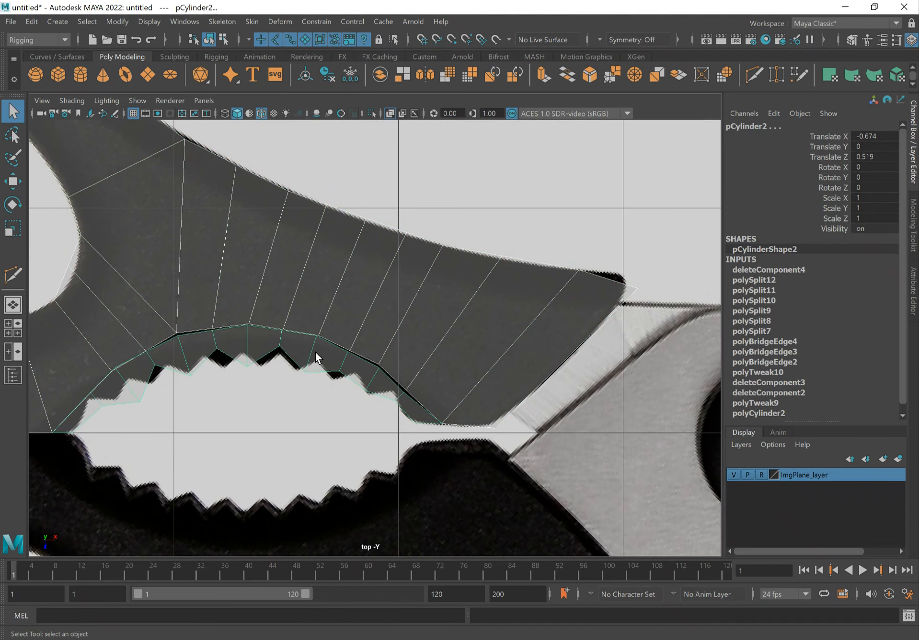
click(370, 288)
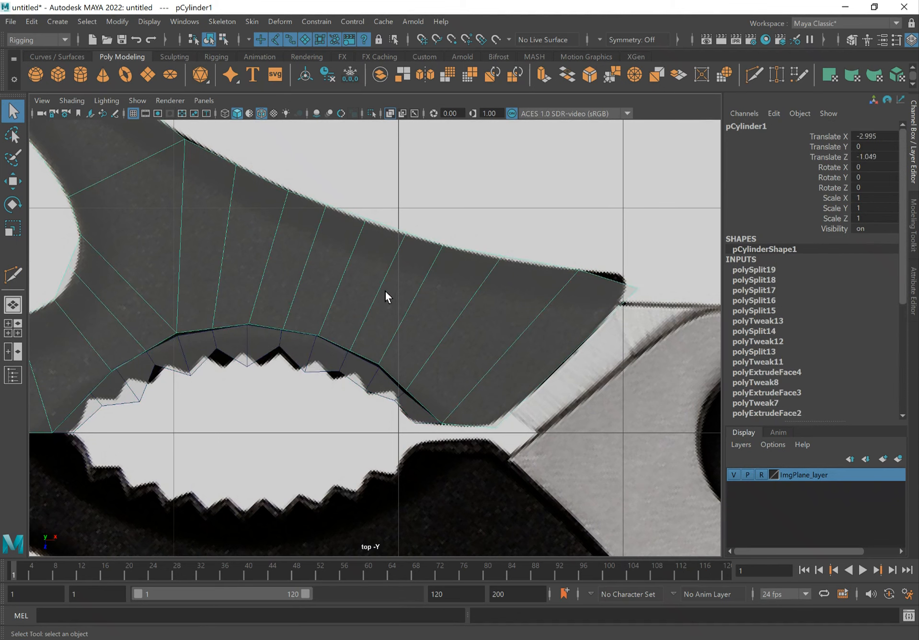
key(space)
drag(388, 291, 356, 247)
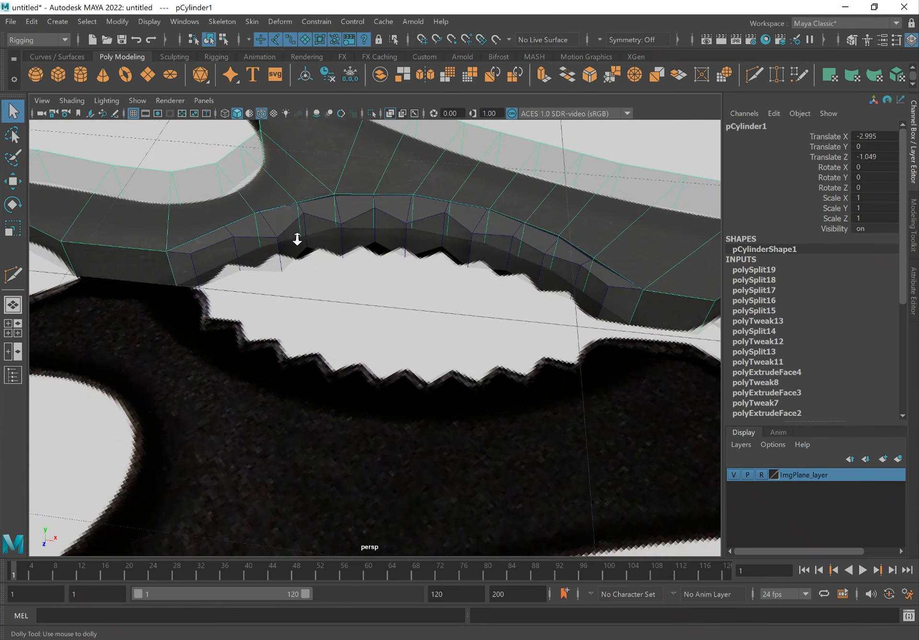
alt+right_drag(295, 240, 383, 244)
alt+drag(384, 245, 394, 259)
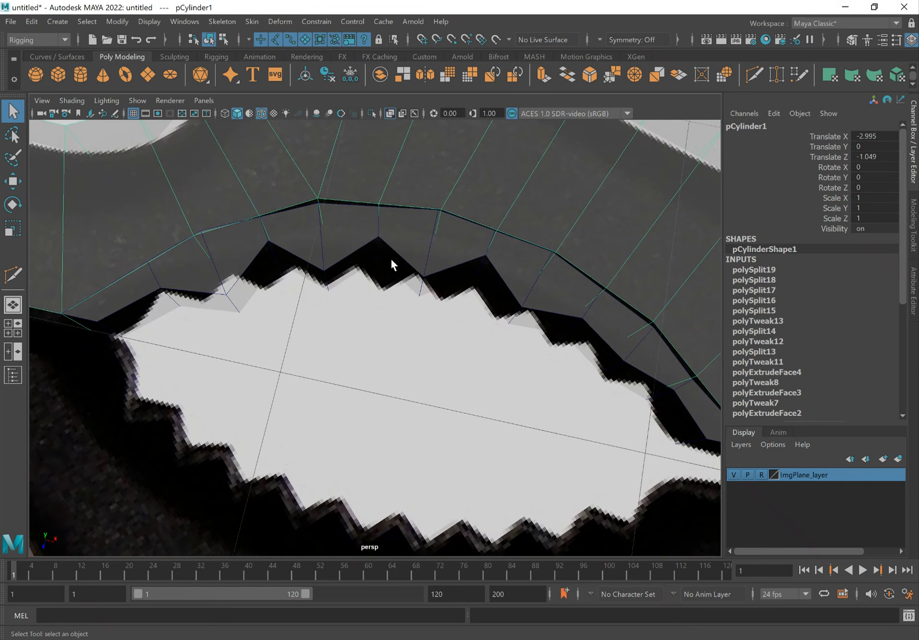
- Delete the handle's row of side faces that lies against the toothed arc
right_drag(388, 160, 391, 189)
click(415, 216)
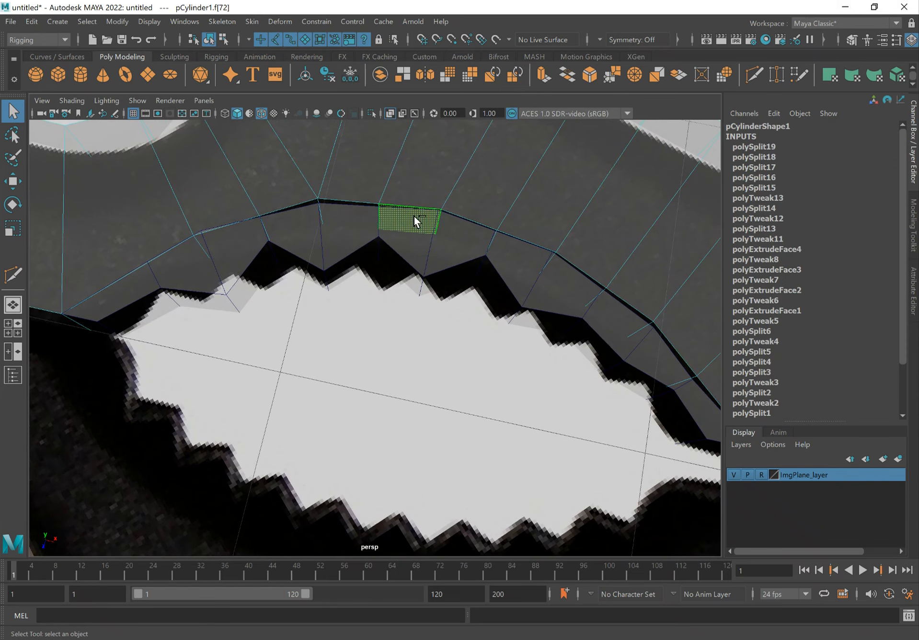
shift+double_click(655, 367)
alt+middle_drag(484, 313, 371, 273)
shift+click(489, 328)
alt+middle_drag(443, 333, 474, 356)
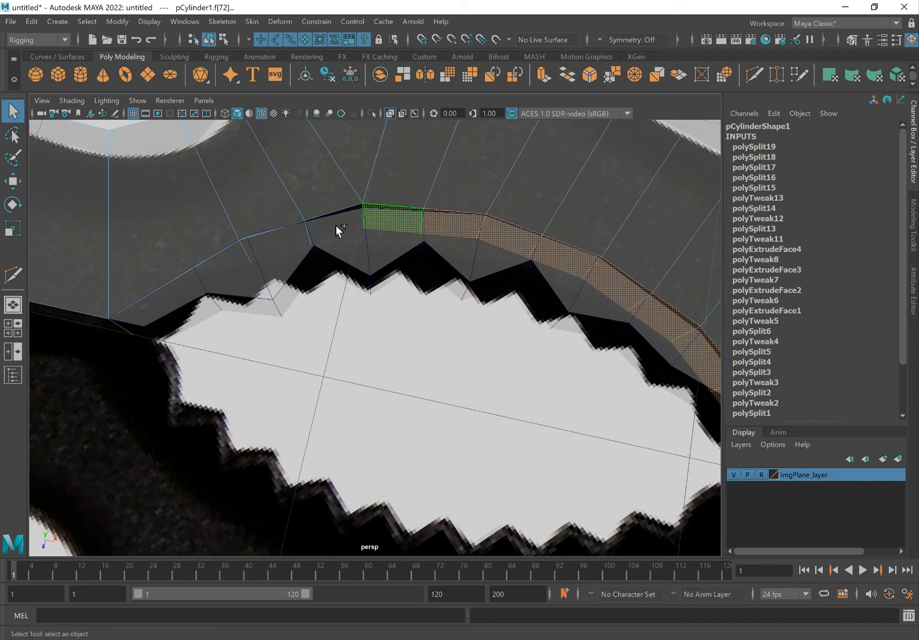
shift+click(214, 272)
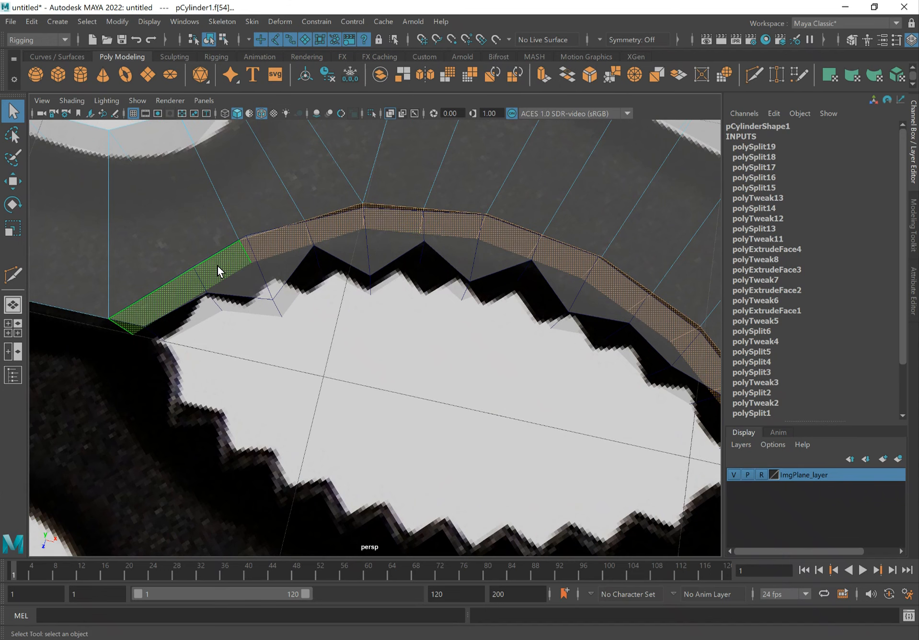
key(Delete)
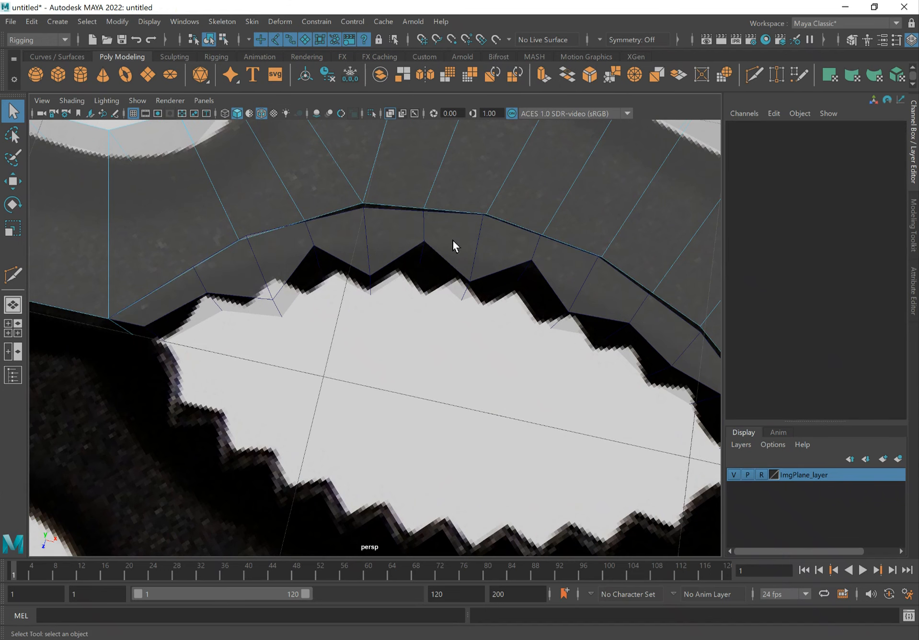
- Combine the handle and the toothed arc into one mesh
alt+drag(453, 241, 466, 244)
right_drag(509, 178, 566, 157)
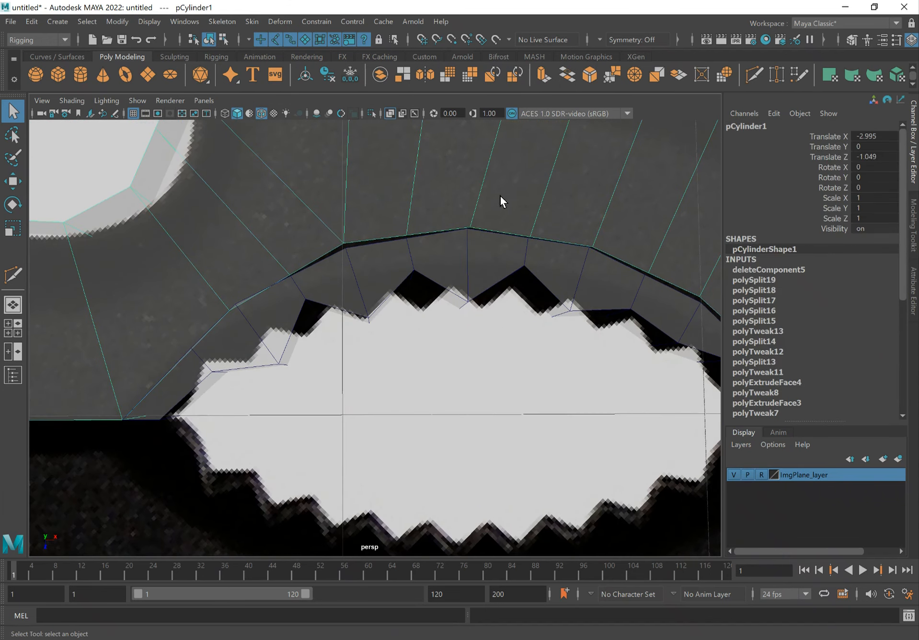
shift+click(518, 246)
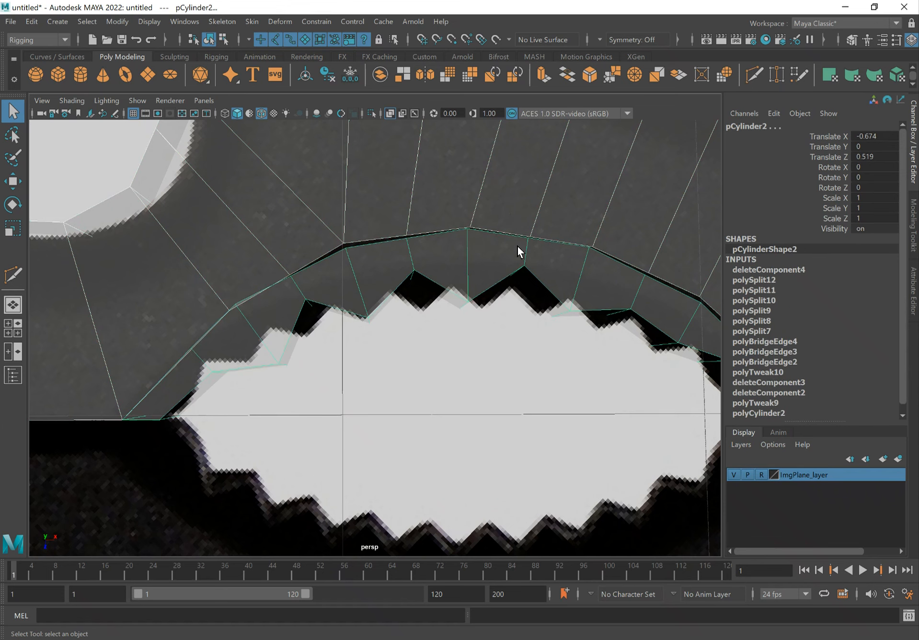
shift+right_drag(442, 173, 417, 436)
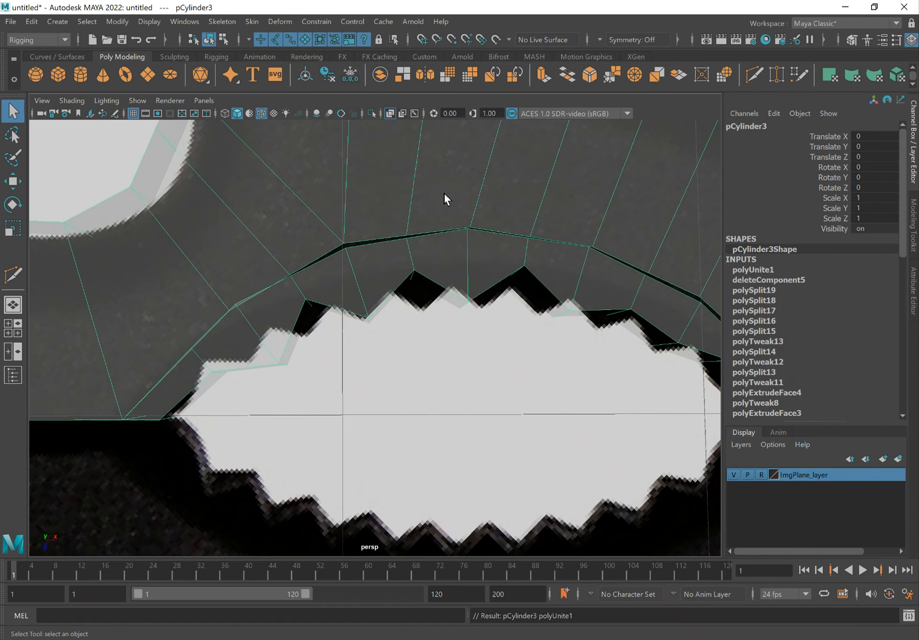
- Display the combined mesh as wireframe in vertex mode and frame the toothed arc's blade end in perspective
alt+middle_drag(432, 194, 300, 207)
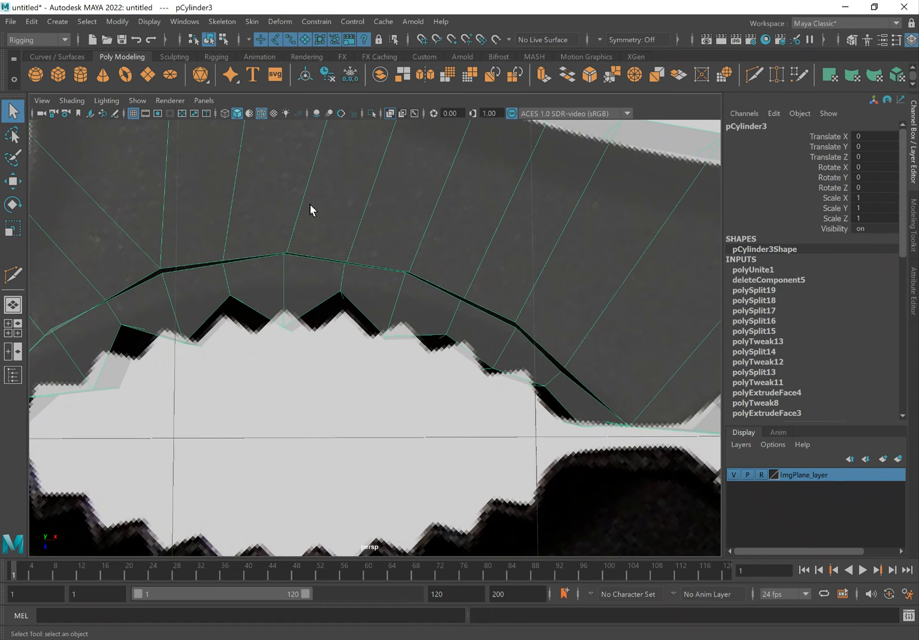
key(4)
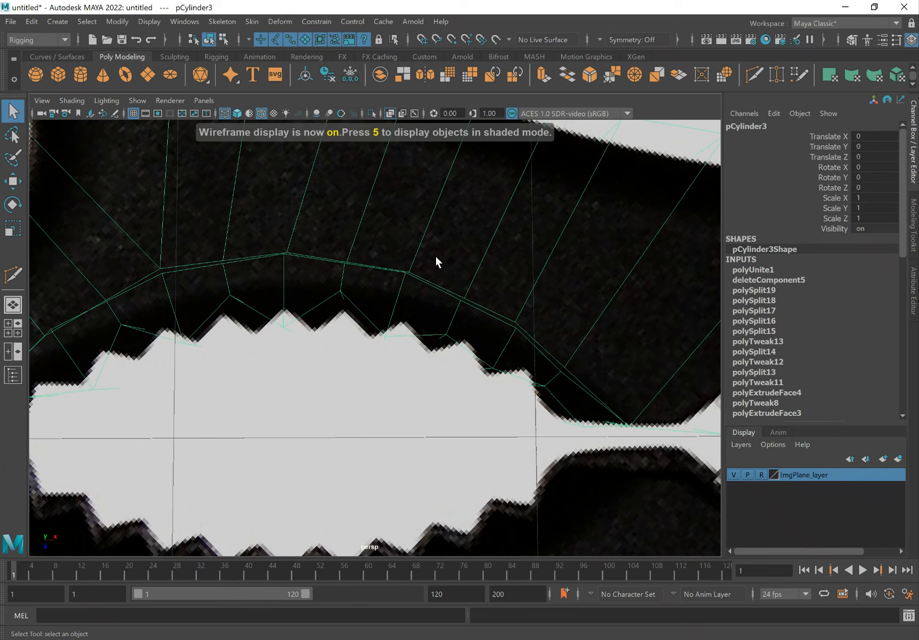
right_drag(461, 251, 401, 252)
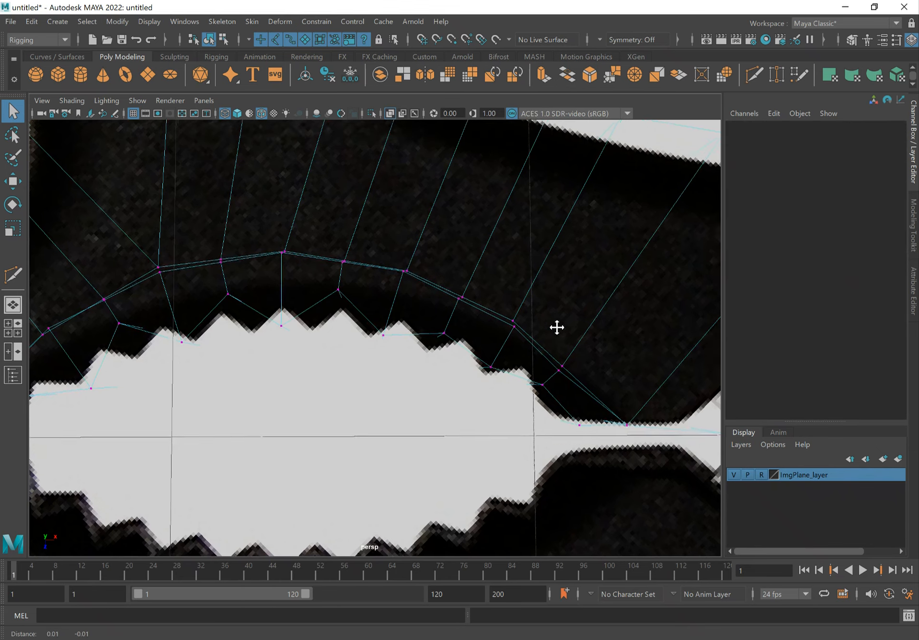
alt+middle_drag(556, 326, 506, 305)
key(space)
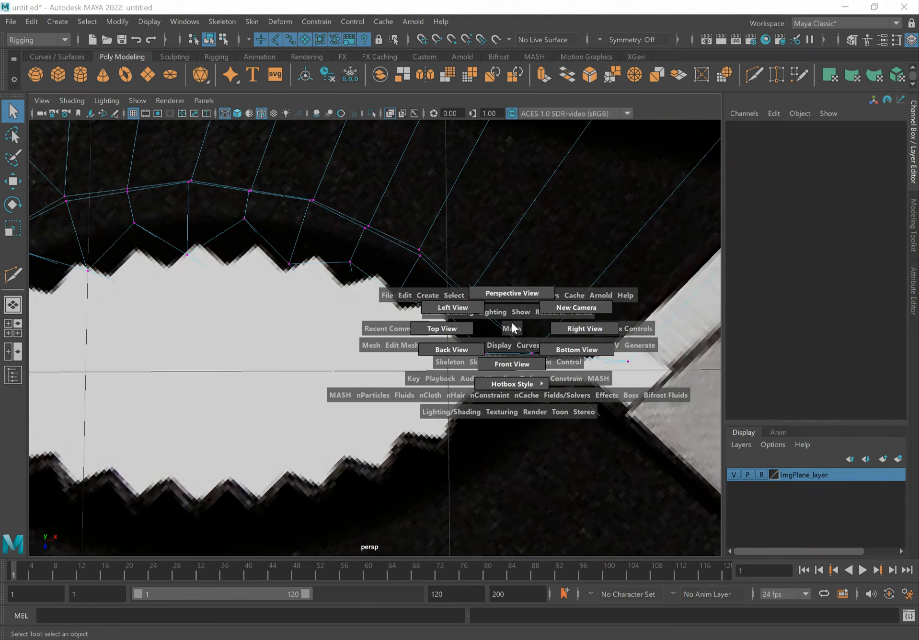
mouse_move(492, 273)
alt+mouse_down()
mouse_move(486, 263)
mouse_move(495, 261)
alt+mouse_up()
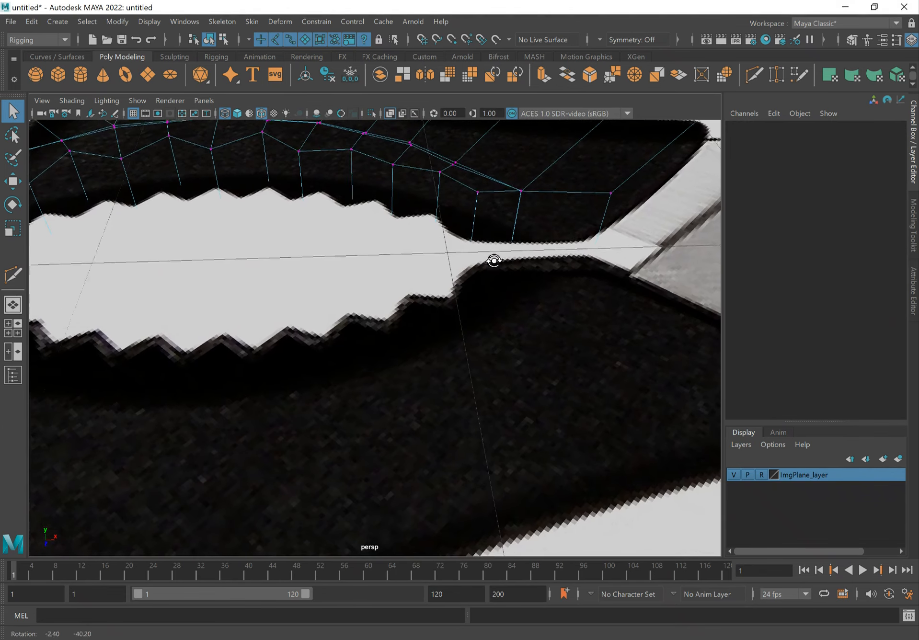
scroll(535, 234, up, 4)
alt+middle_drag(513, 232, 431, 355)
alt+drag(432, 355, 408, 325)
alt+right_drag(408, 326, 483, 301)
- Select all the paired vertices along the seam between the handle and the toothed arc, from the blade end to the finger-hole end
drag(510, 316, 509, 316)
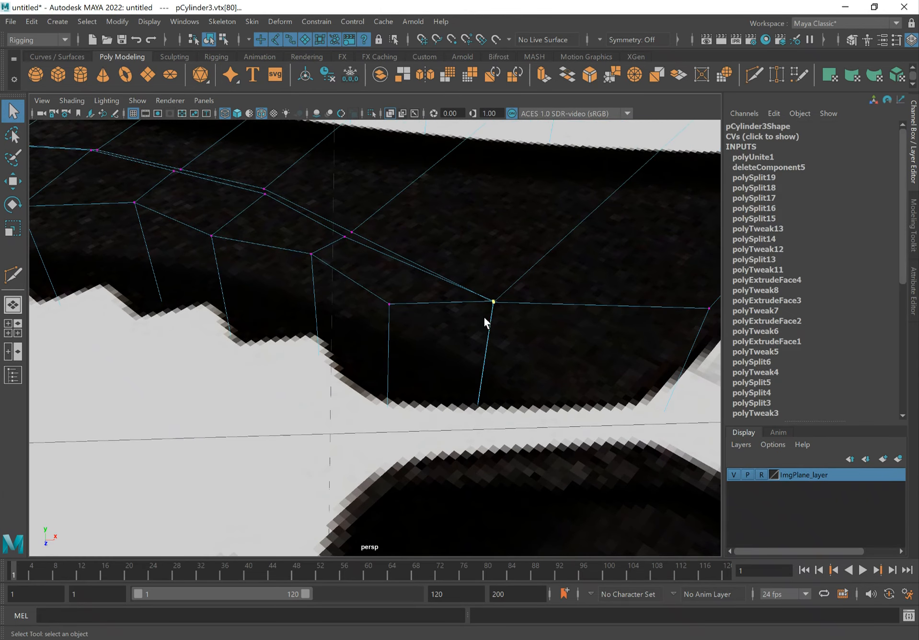
shift+drag(360, 235, 359, 236)
alt+drag(229, 221, 378, 278)
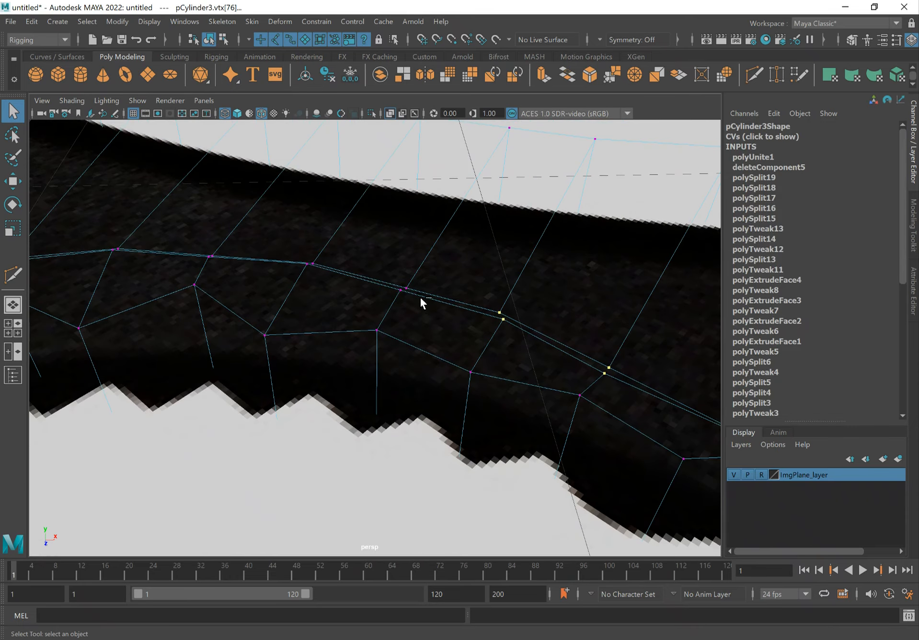
alt+drag(201, 271, 321, 282)
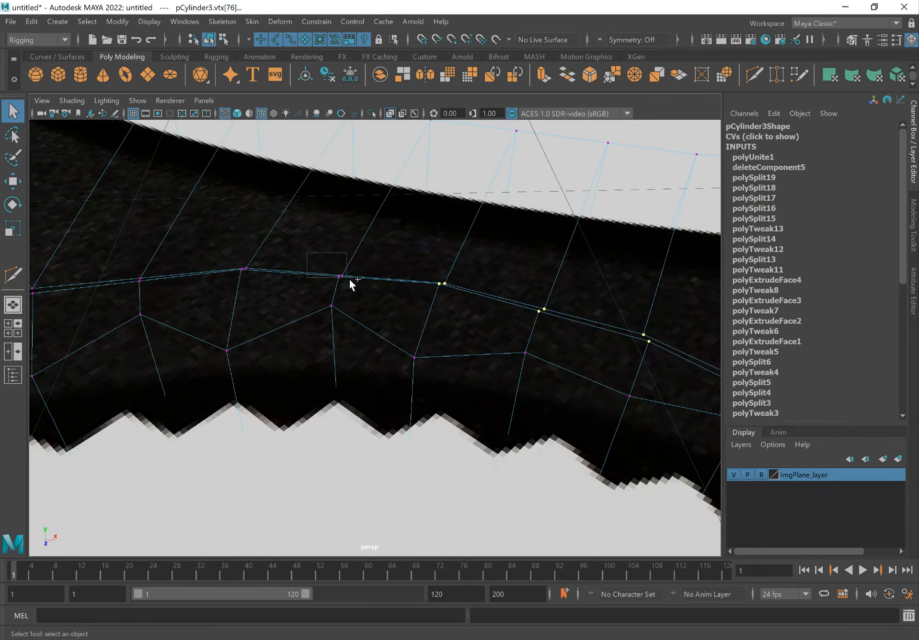
shift+drag(233, 266, 115, 284)
alt+middle_drag(120, 315, 348, 287)
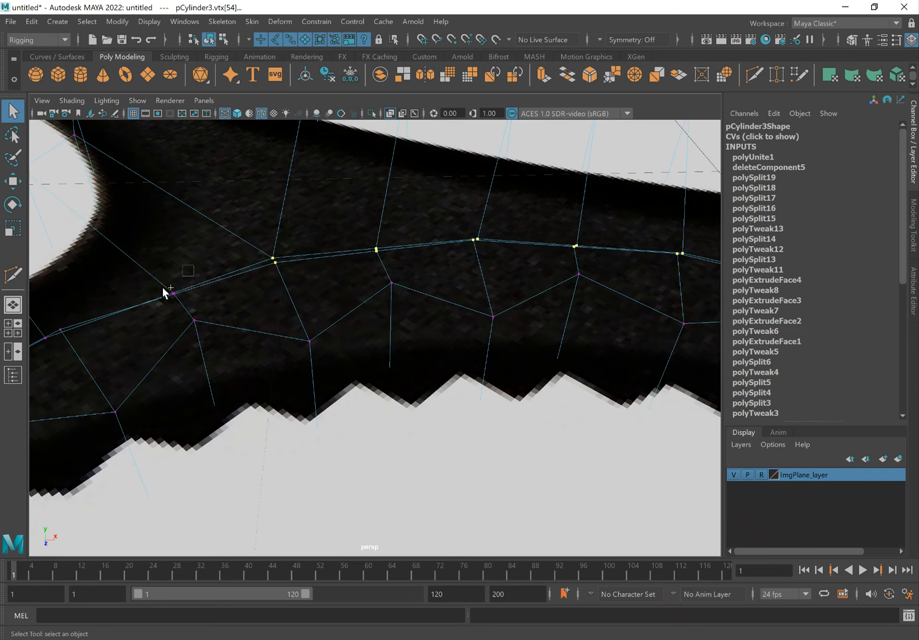
shift+drag(136, 304, 206, 284)
key(alt+shift)
alt+middle_drag(206, 317, 355, 308)
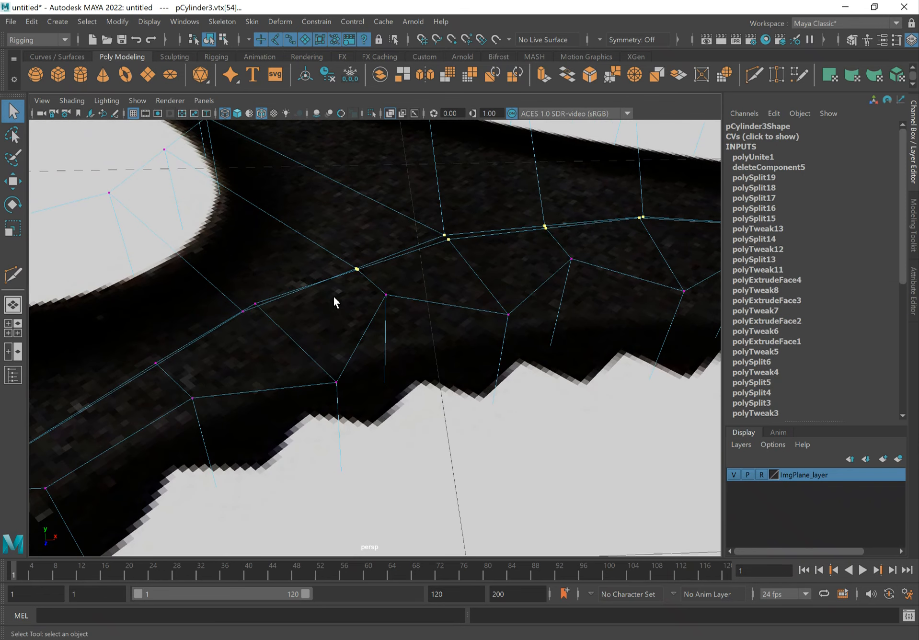
shift+drag(271, 287, 142, 370)
alt+middle_drag(154, 407, 383, 289)
shift+drag(265, 327, 198, 376)
- Merge the selected seam vertices with a distance threshold of 0.1
shift+right_drag(236, 353, 299, 289)
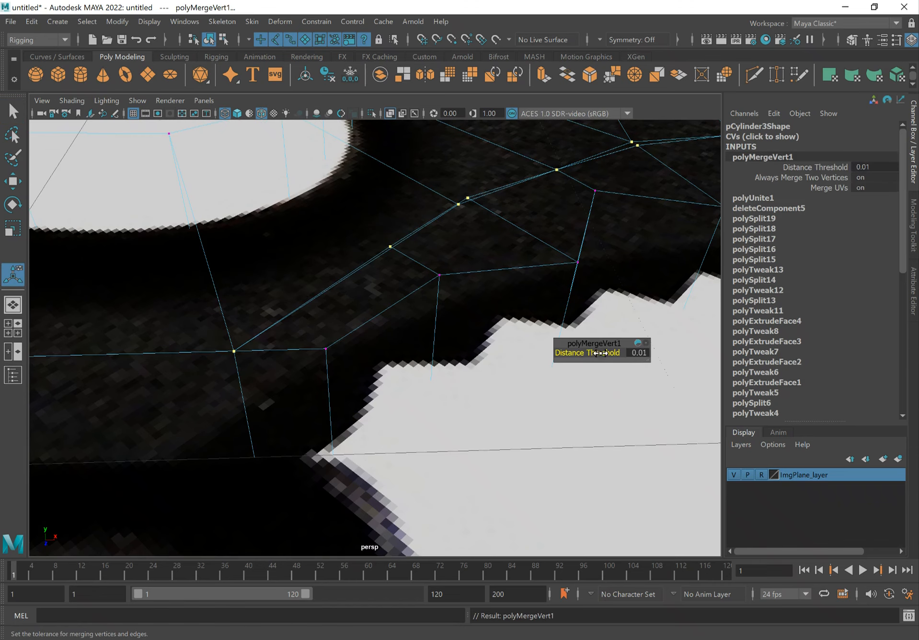
alt+right_drag(432, 302, 598, 359)
click(635, 355)
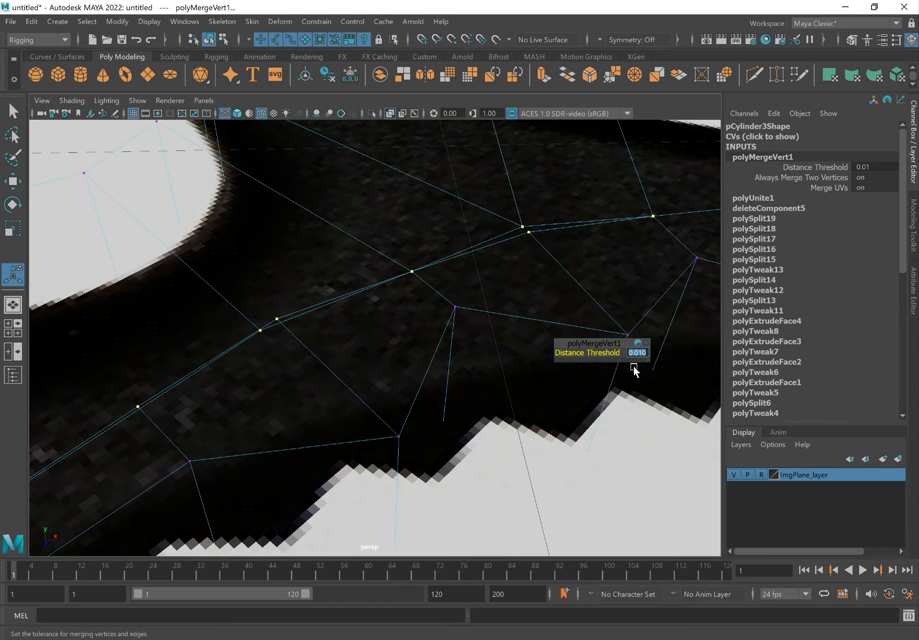
text(.1)
key(Return)
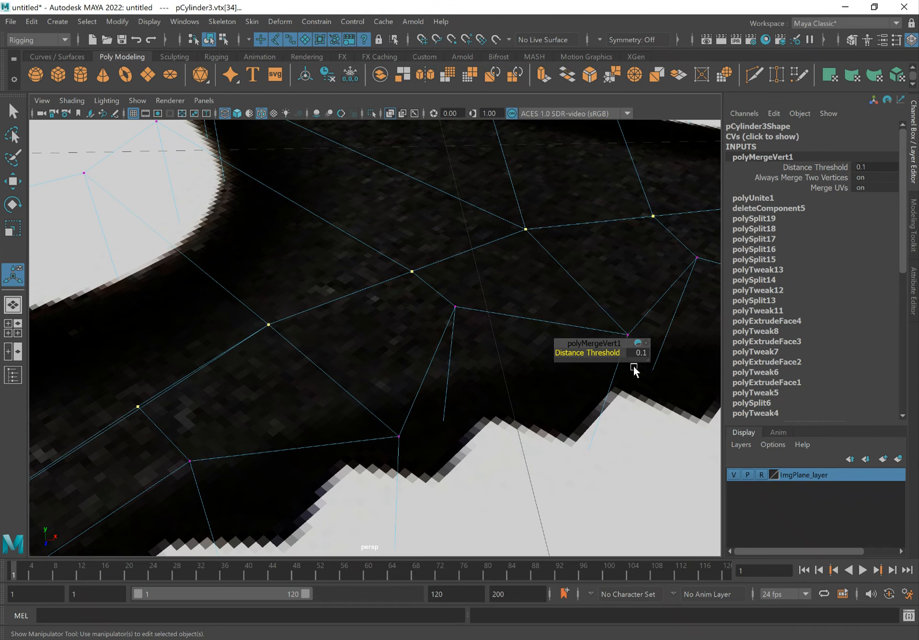
- Examine the merged vertices along the seam between the handle and the toothed arc for points without a matching handle edge
alt+middle_drag(316, 356, 419, 333)
alt+right_drag(449, 343, 394, 342)
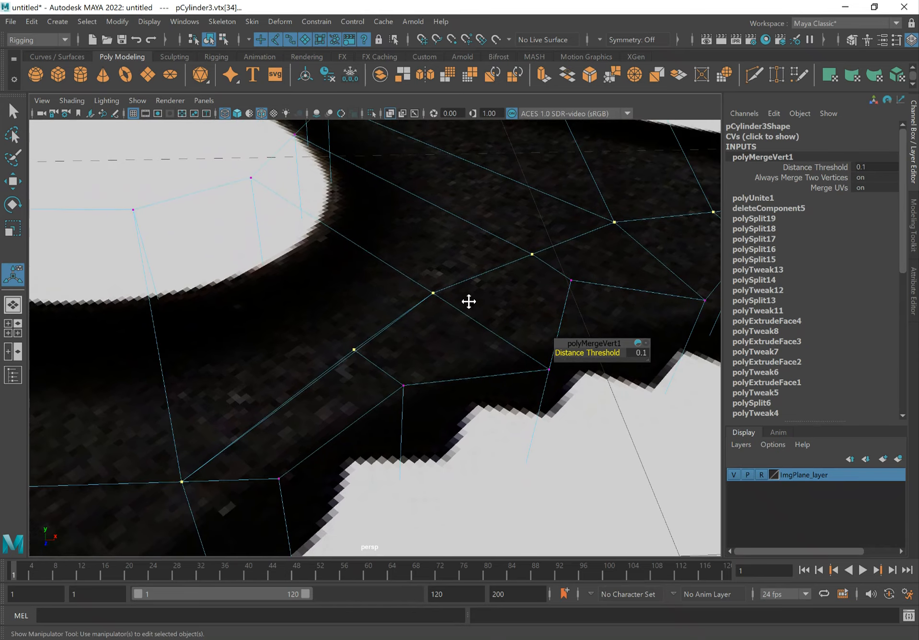
alt+middle_drag(467, 302, 229, 345)
alt+right_drag(229, 346, 278, 338)
alt+middle_drag(576, 289, 606, 262)
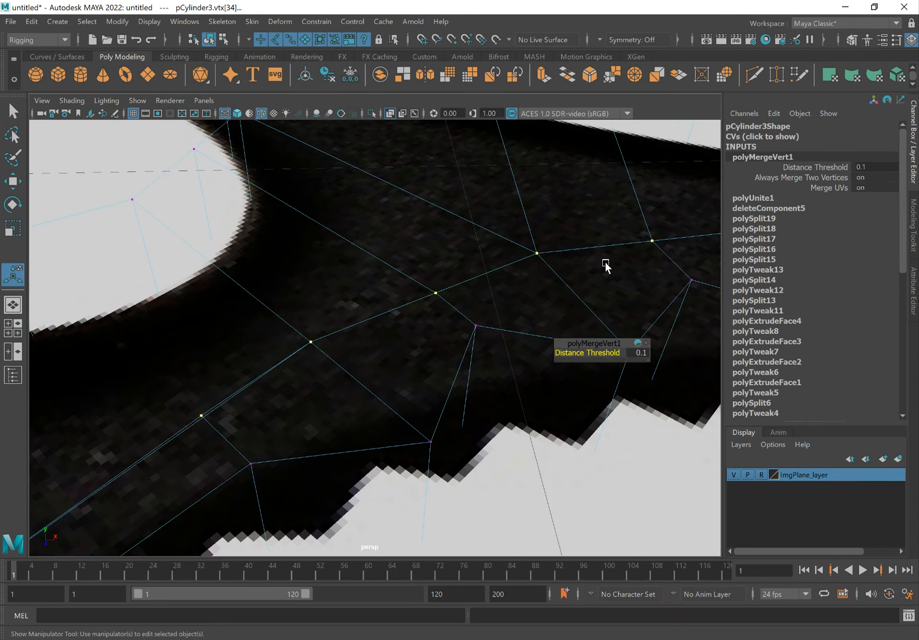
alt+middle_drag(249, 287, 406, 261)
scroll(412, 269, down, 4)
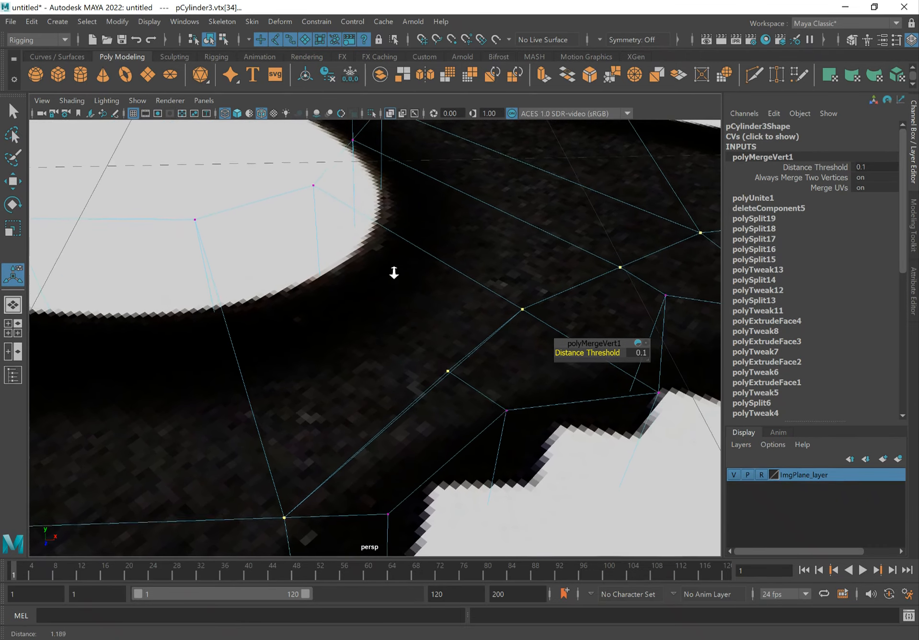
scroll(408, 282, down, 1)
mouse_move(366, 285)
alt+mouse_down()
mouse_move(353, 310)
mouse_move(356, 297)
alt+mouse_up()
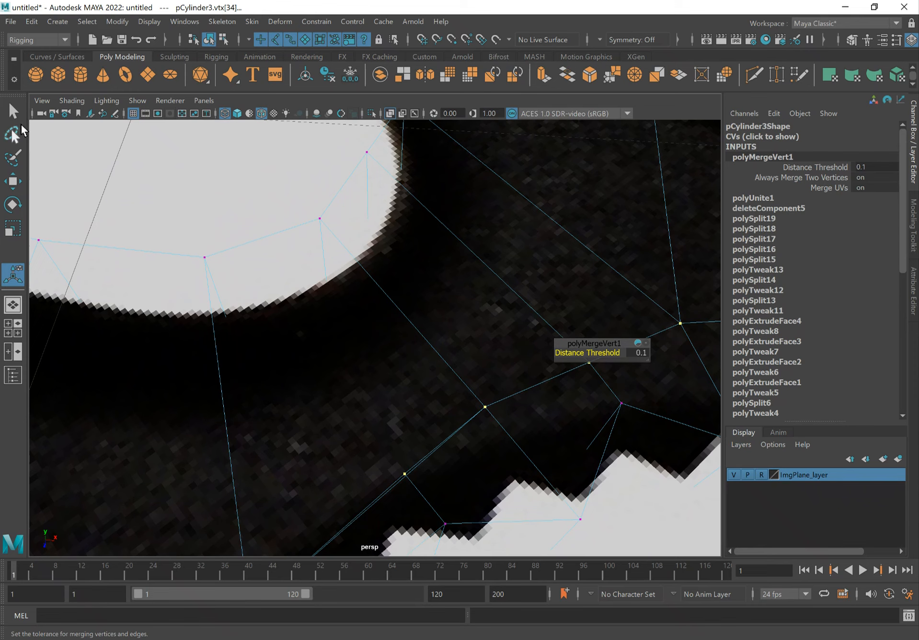
- Insert an edge loop with Multi-Cut across the handle, from the finger hole to the unmatched seam vertex near the arc's finger-hole end
click(13, 111)
scroll(394, 344, down, 3)
alt+drag(357, 338, 315, 361)
right_drag(319, 315, 381, 263)
click(351, 352)
alt+drag(352, 352, 349, 347)
click(344, 314)
shift+right_drag(307, 330, 232, 298)
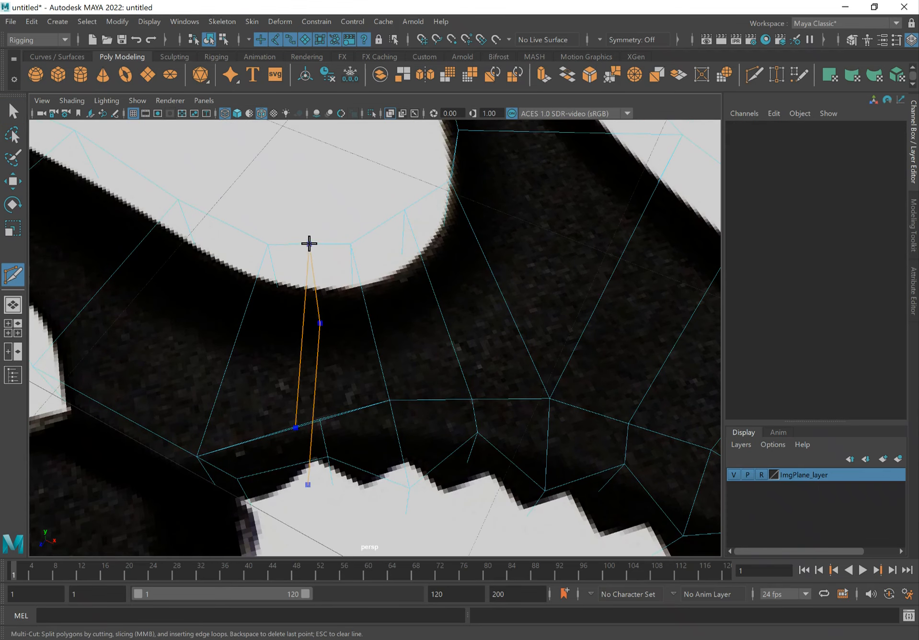
ctrl+click(321, 244)
key(q)
- Merge the new edge loop's seam vertex with the overlapping arc vertex using a distance threshold of 0.01
alt+drag(231, 350, 265, 332)
right_drag(291, 317, 230, 283)
drag(339, 405, 339, 406)
shift+right_drag(324, 396, 368, 332)
alt+drag(346, 366, 346, 350)
key(q)
- Frame the underside seam vertices at the toothed arc's finger-hole end
alt+drag(313, 387, 365, 369)
alt+drag(401, 331, 357, 220)
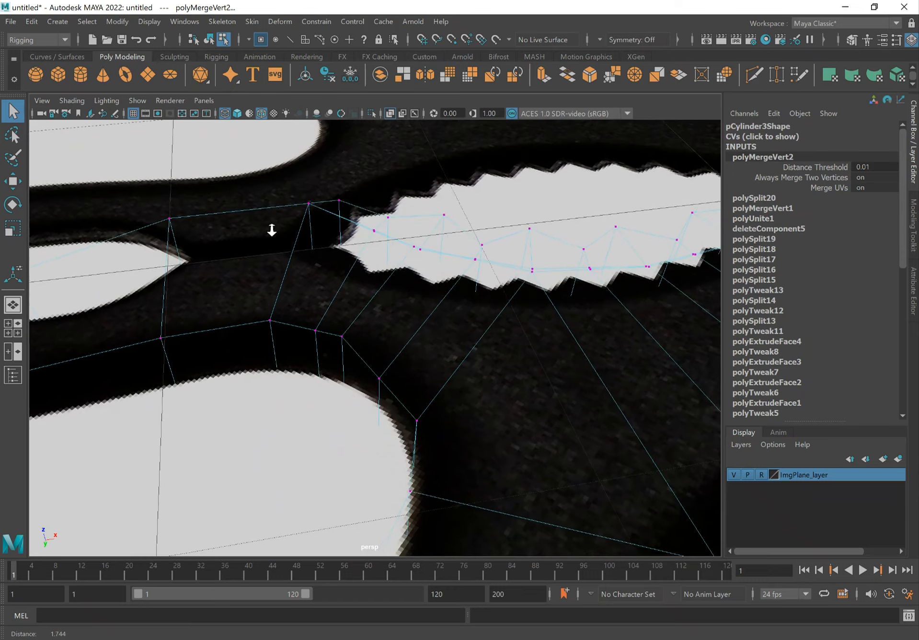
alt+right_drag(272, 230, 383, 219)
alt+middle_drag(337, 213, 485, 466)
alt+drag(386, 453, 381, 382)
alt+right_drag(522, 455, 391, 418)
drag(393, 454, 571, 563)
key(f)
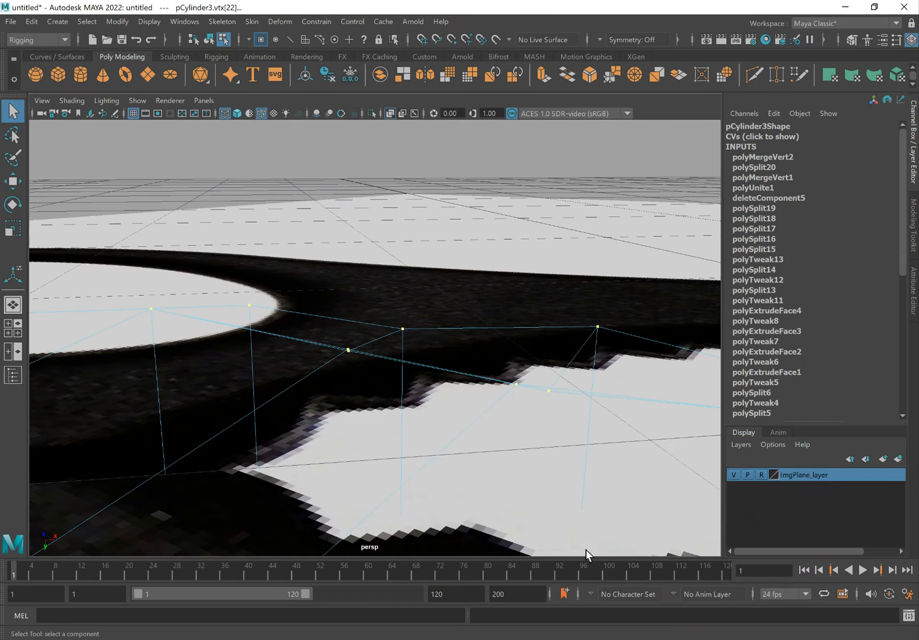
- Select all the paired vertices along the underside seam, from the finger-hole end to the blade end
alt+drag(382, 354, 388, 365)
alt+right_drag(388, 365, 331, 343)
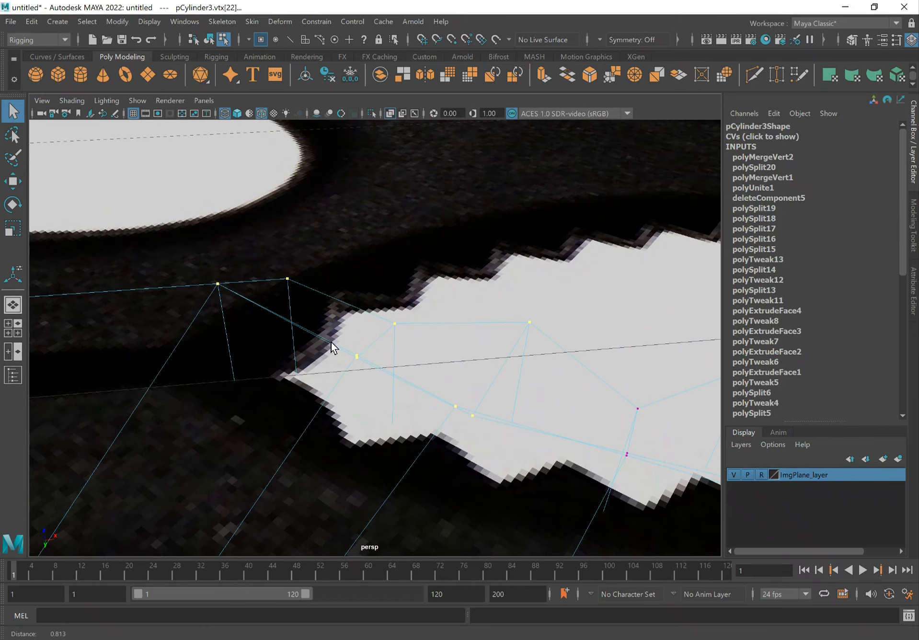
alt+drag(422, 402, 469, 431)
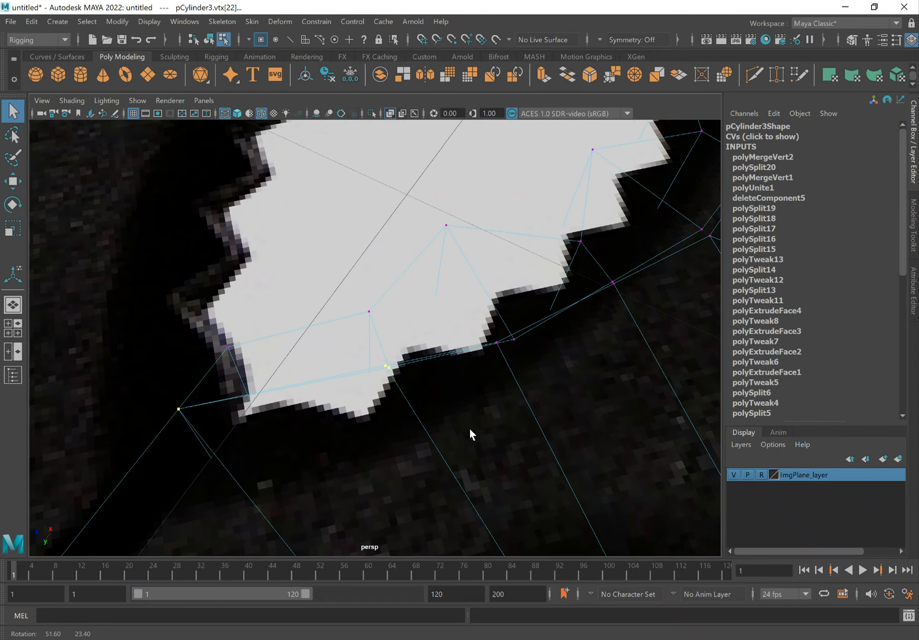
alt+drag(541, 368, 575, 374)
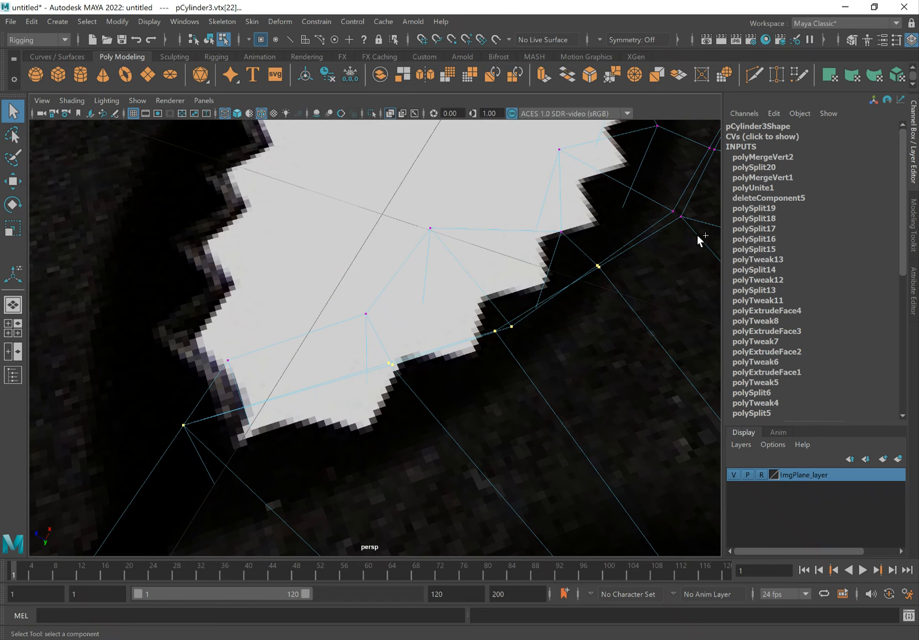
alt+middle_drag(632, 244, 525, 223)
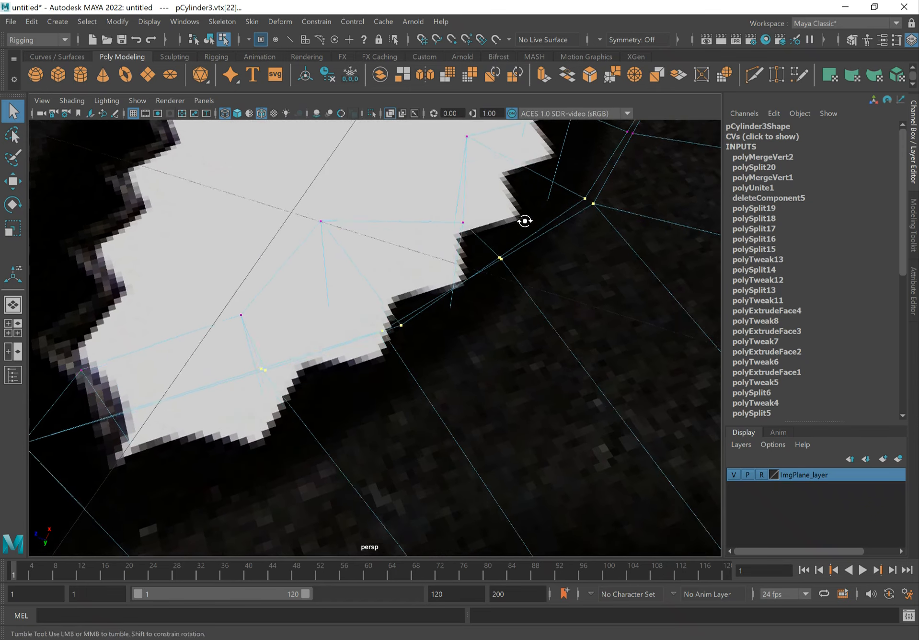
alt+drag(524, 222, 532, 208)
alt+middle_drag(543, 194, 528, 280)
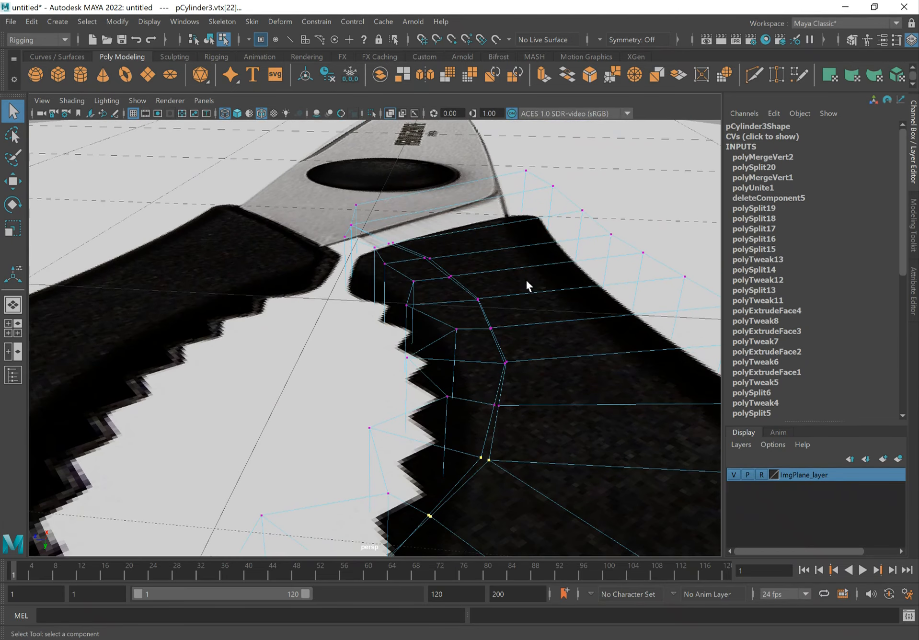
shift+drag(493, 397, 502, 414)
shift+drag(437, 248, 387, 248)
- Merge the selected underside seam vertices with a distance threshold of 0.1
shift+right_drag(352, 224, 422, 163)
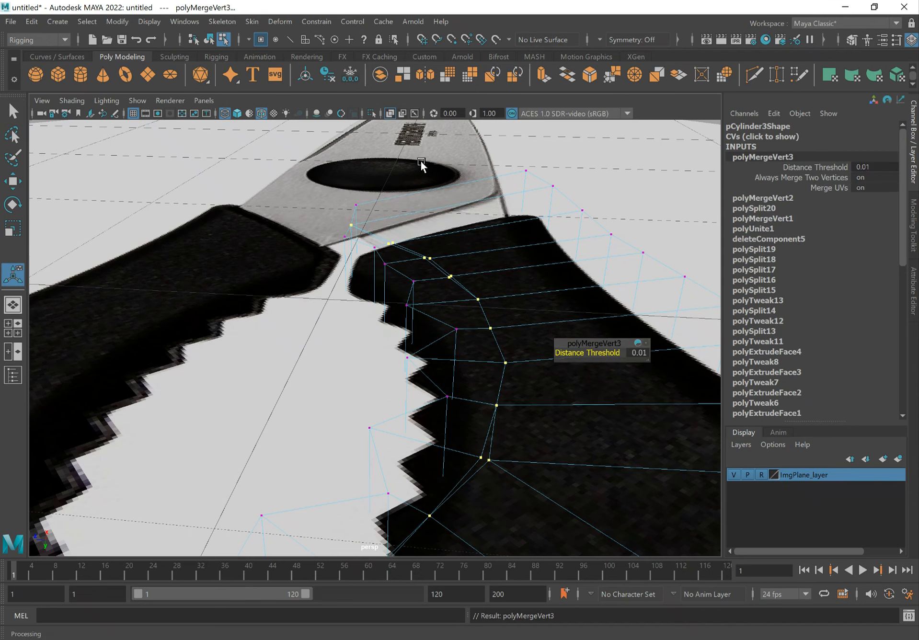
click(639, 354)
text(0.1)
key(Return)
alt+middle_drag(474, 425, 467, 405)
alt+drag(467, 405, 343, 415)
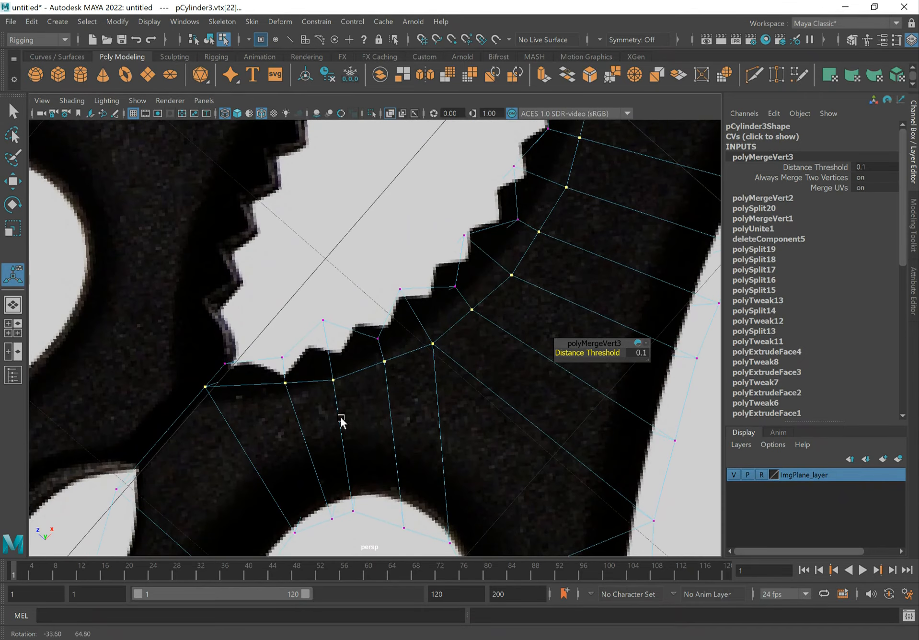
alt+drag(396, 379, 360, 334)
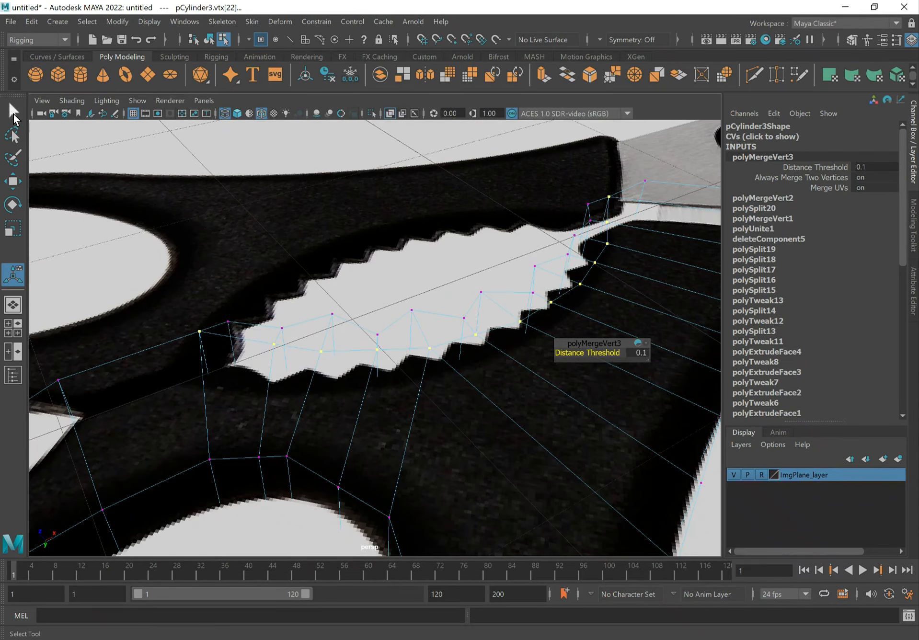
- Return the merged handle to object mode and turn off X-Ray display
click(14, 112)
right_drag(616, 345, 669, 275)
alt+right_drag(632, 306, 481, 303)
alt+drag(481, 303, 528, 406)
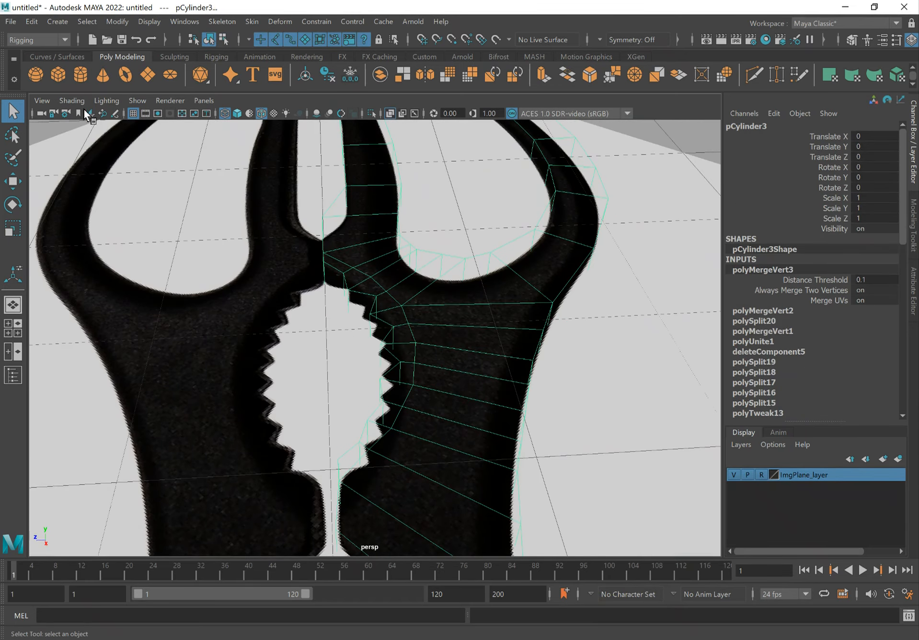
click(72, 100)
click(95, 229)
mouse_move(402, 323)
alt+mouse_down()
mouse_move(451, 324)
mouse_move(453, 317)
alt+mouse_up()
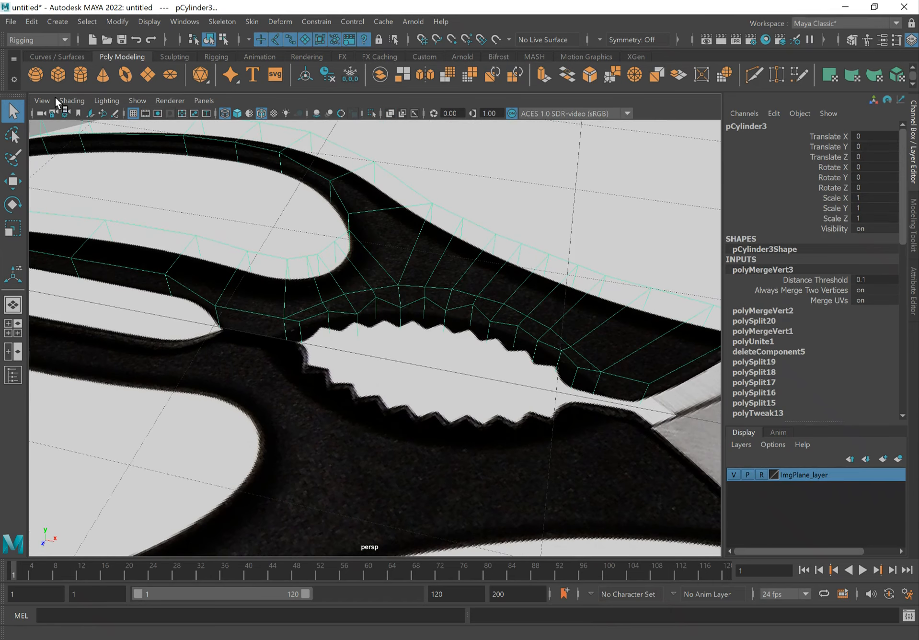
- Display the handle mesh in shaded mode, review the joined toothed arc and finger hole, and select the whole mesh
click(71, 100)
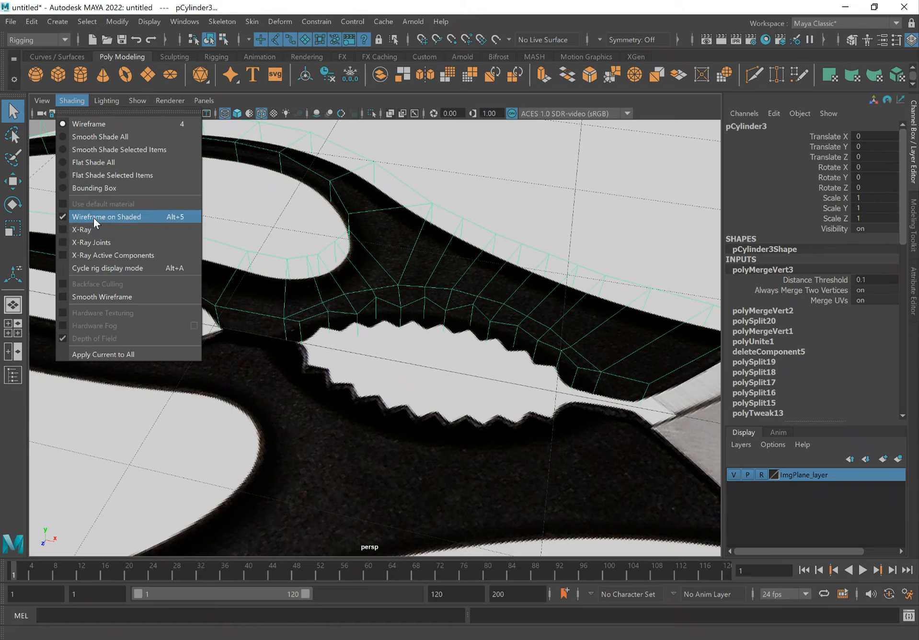
alt+drag(476, 271, 465, 265)
key(5)
mouse_move(486, 307)
alt+mouse_down()
mouse_move(439, 294)
mouse_move(462, 326)
alt+mouse_up()
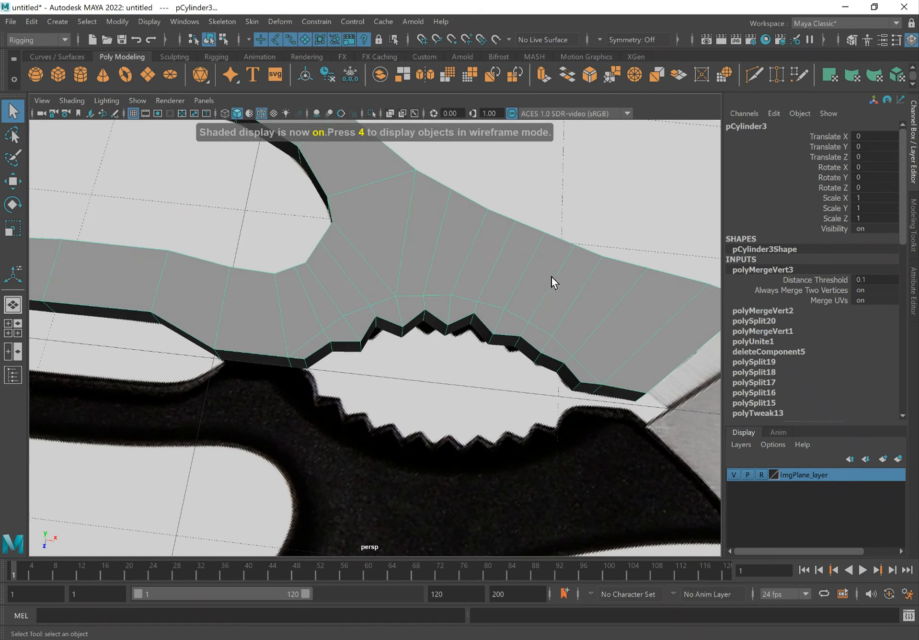
click(587, 241)
alt+right_drag(526, 270, 423, 261)
alt+drag(423, 261, 392, 308)
alt+drag(484, 354, 486, 301)
click(485, 301)
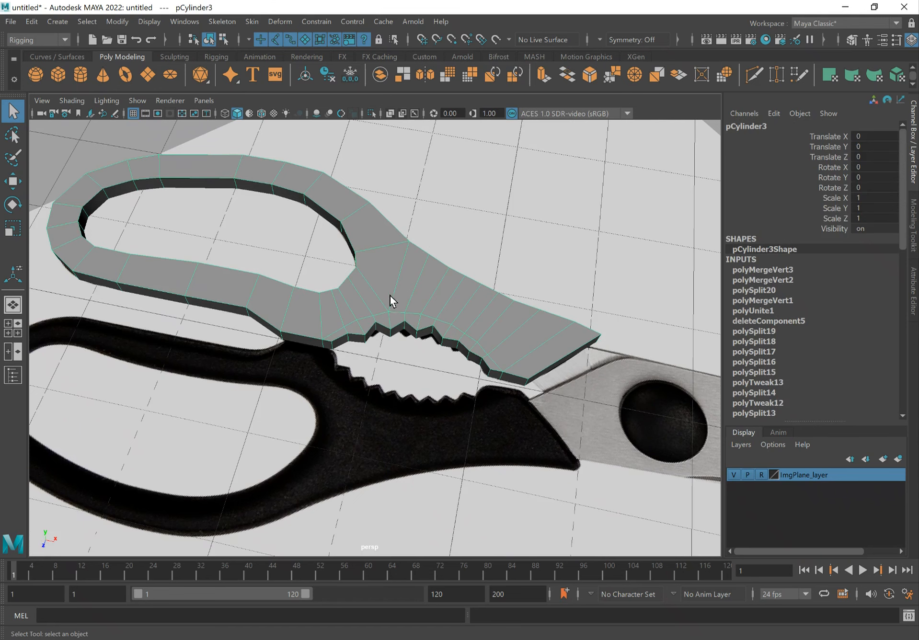
- Switch the viewport to wireframe display and inspect the handle mesh over the scissors reference image
alt+drag(447, 335, 439, 335)
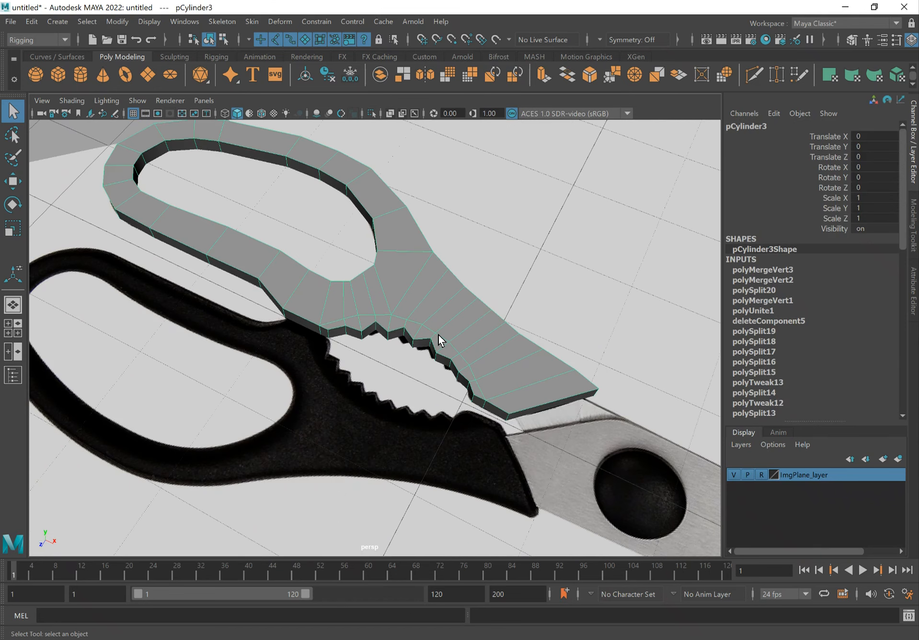
key(4)
alt+drag(431, 346, 418, 291)
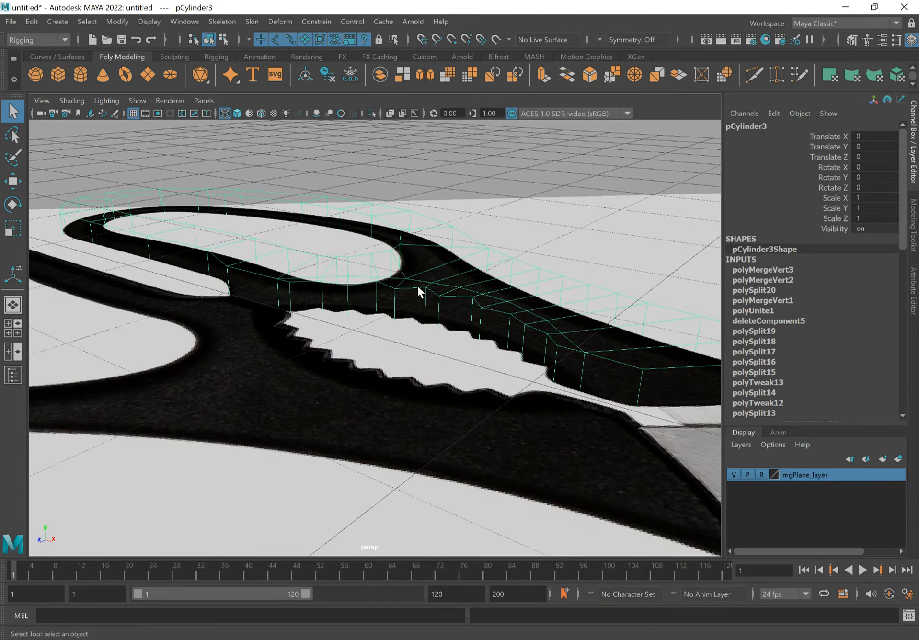
click(581, 229)
click(548, 277)
alt+drag(547, 277, 409, 294)
alt+right_drag(486, 291, 505, 275)
alt+middle_drag(505, 275, 480, 300)
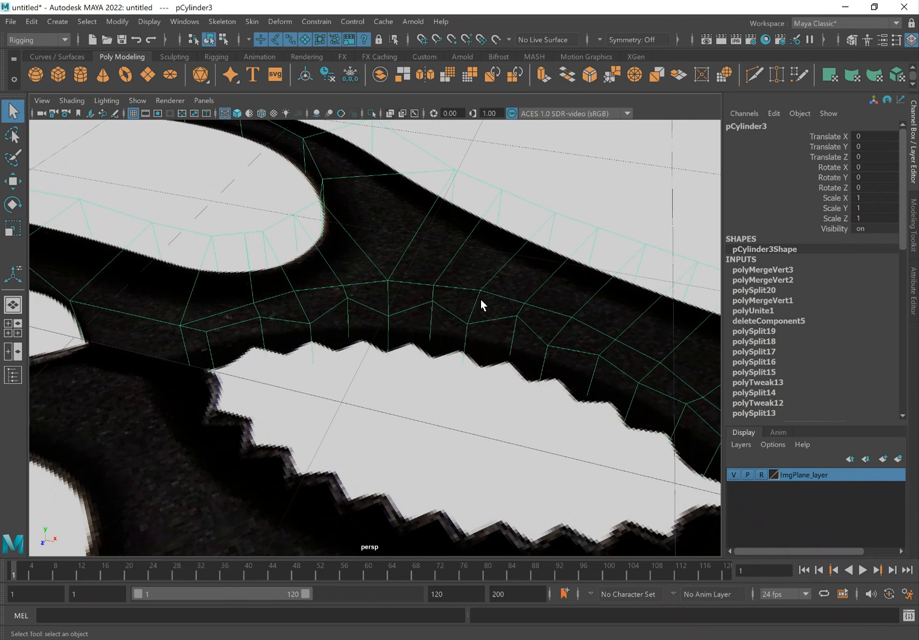
- Return to shaded display, enable wireframe on shaded, and deselect the handle
key(5)
alt+drag(480, 312, 511, 309)
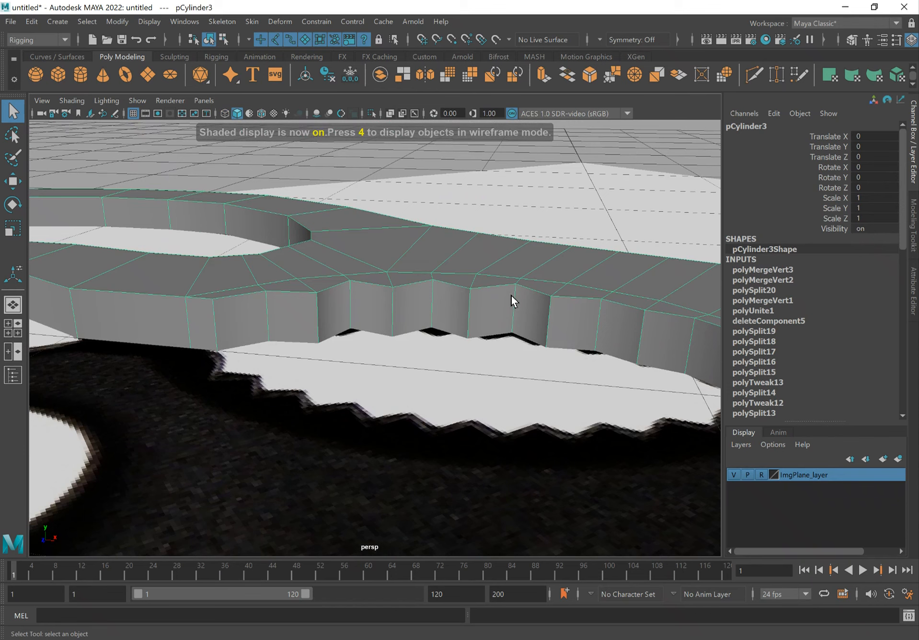
key(alt+5)
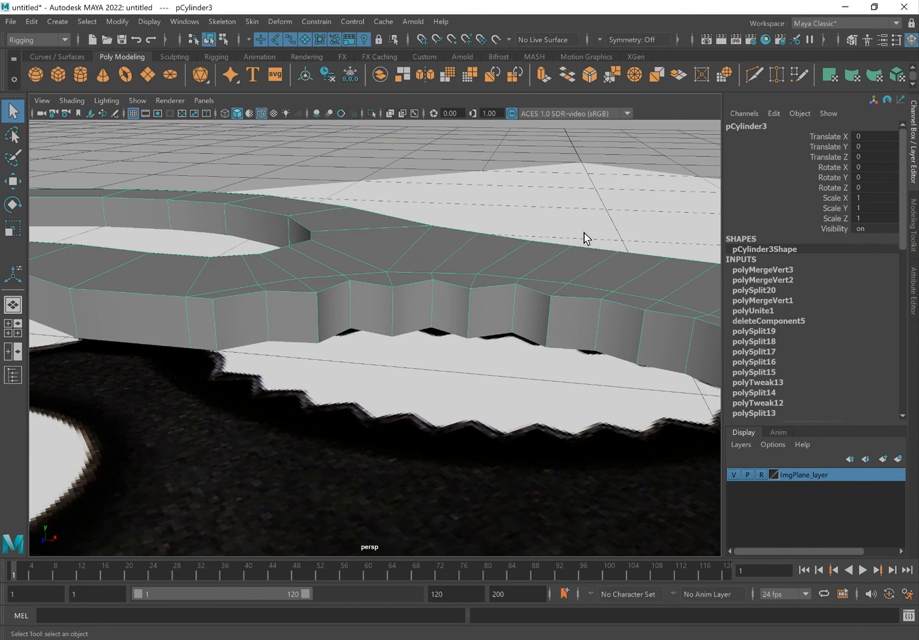
click(586, 239)
alt+drag(517, 275, 353, 256)
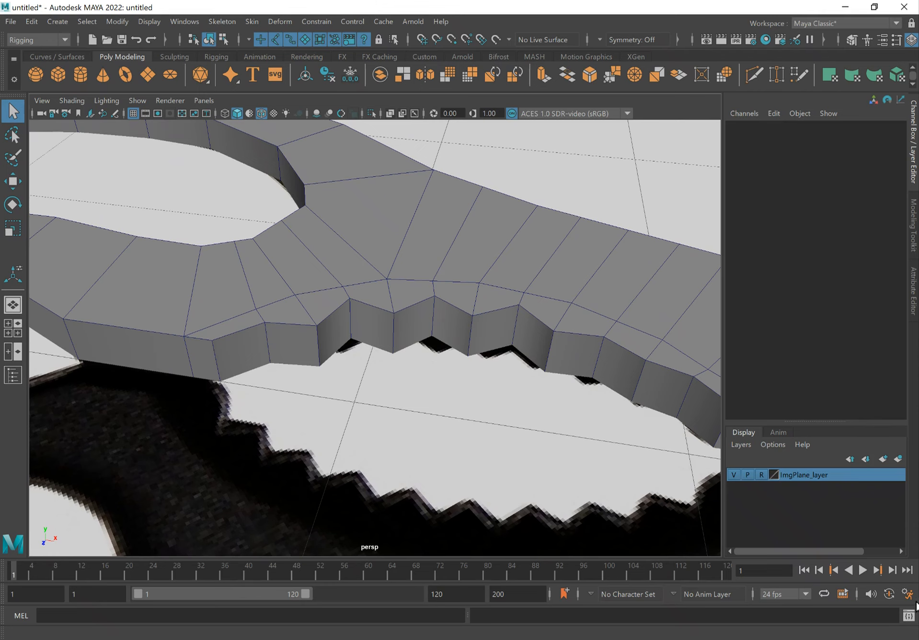
- Note "4 = Wireframe", "5 = Shaded" and "Alt + 5 = Wireframe + shaded" in the Script Editor's MEL area and enlarge the text
click(909, 616)
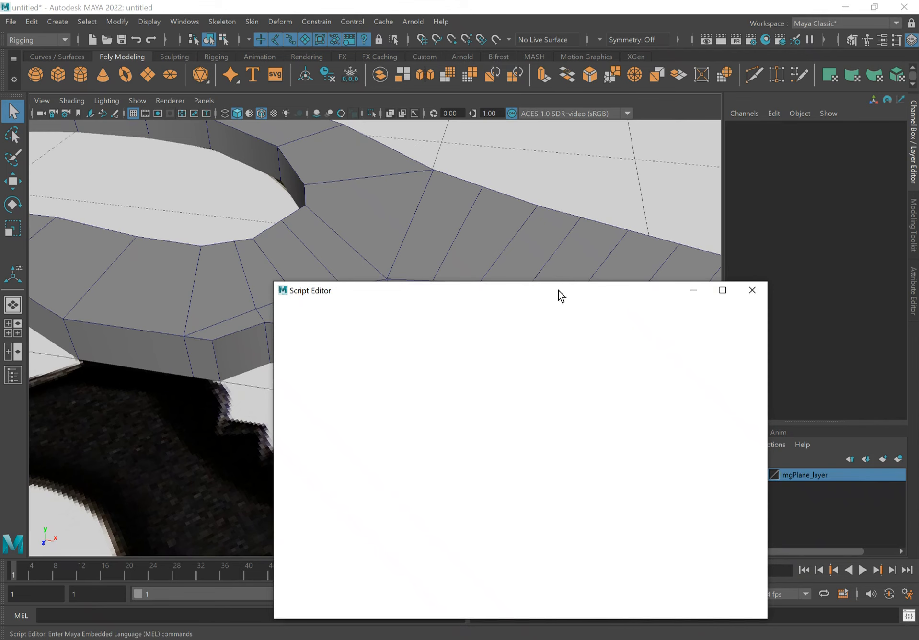
drag(489, 476, 479, 341)
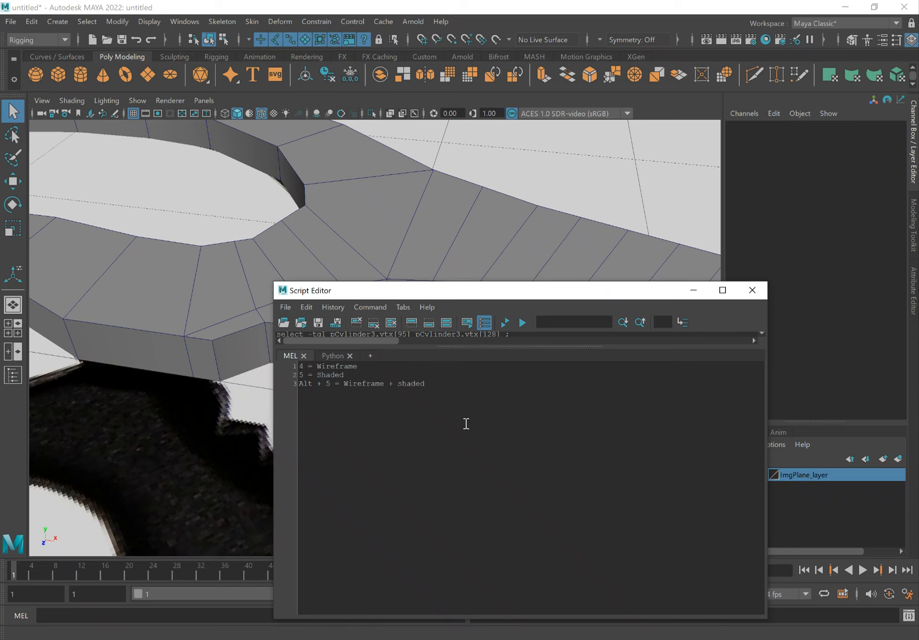
ctrl+scroll(466, 424, up, 5)
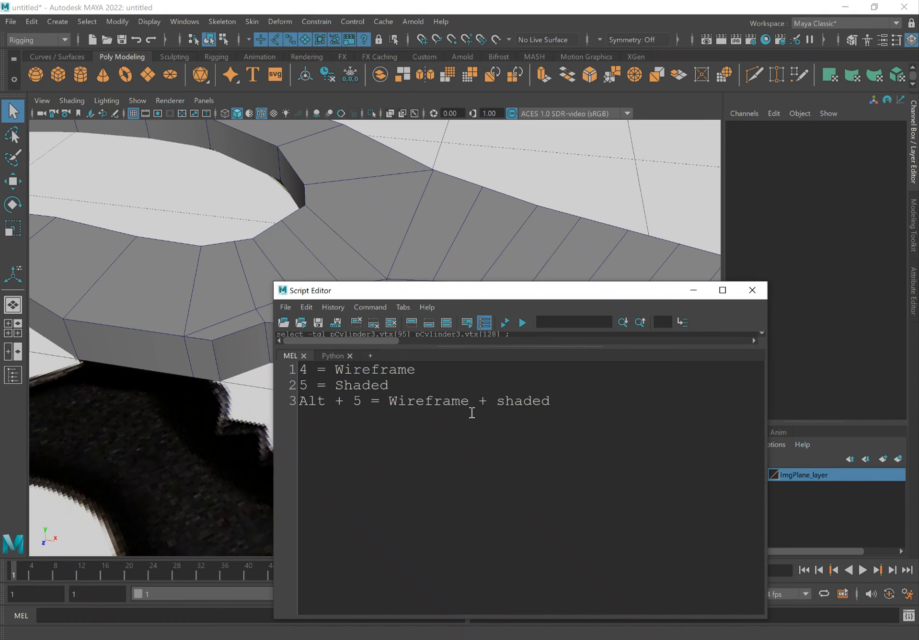
drag(455, 291, 527, 307)
- Hide ImgPlane_layer and compare the handle in wireframe, shaded, and wireframe-on-shaded display
alt+drag(452, 223, 423, 218)
key(4)
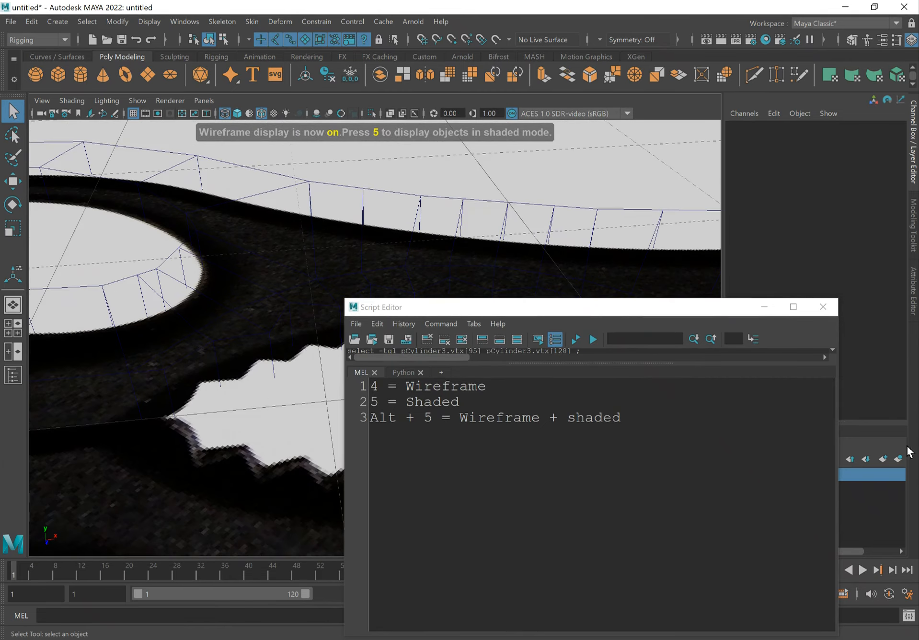
drag(732, 314, 593, 397)
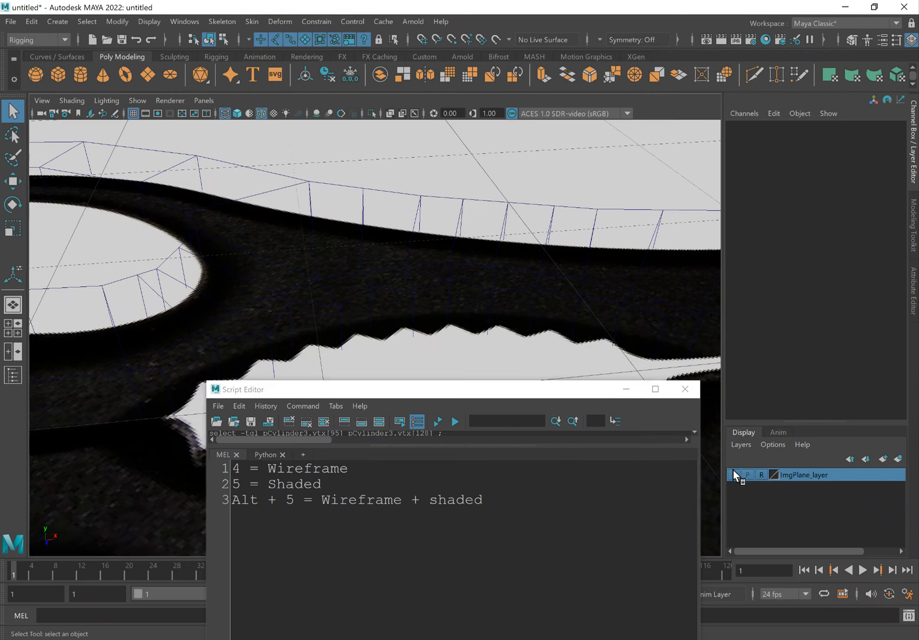
click(735, 474)
alt+drag(371, 184, 305, 283)
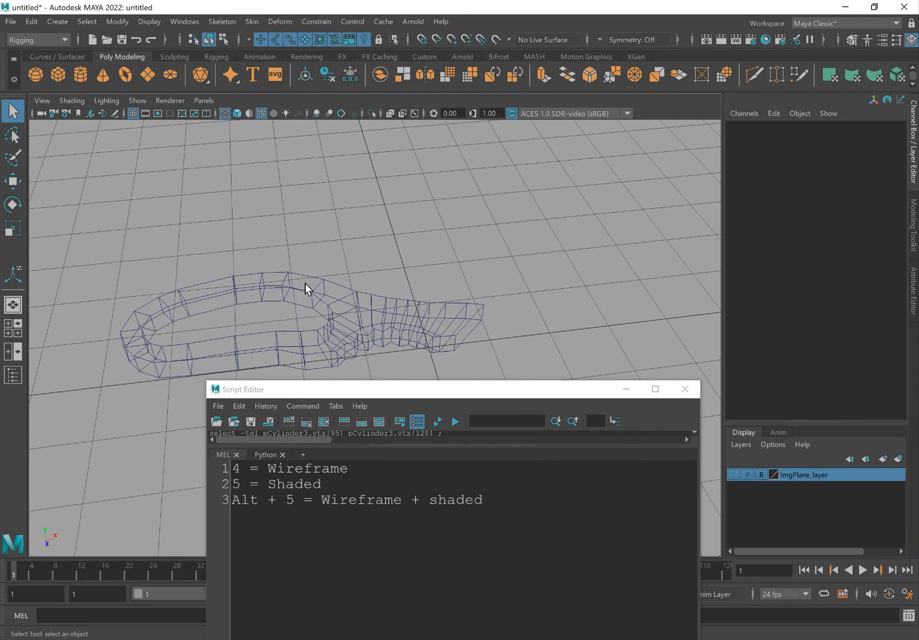
key(5)
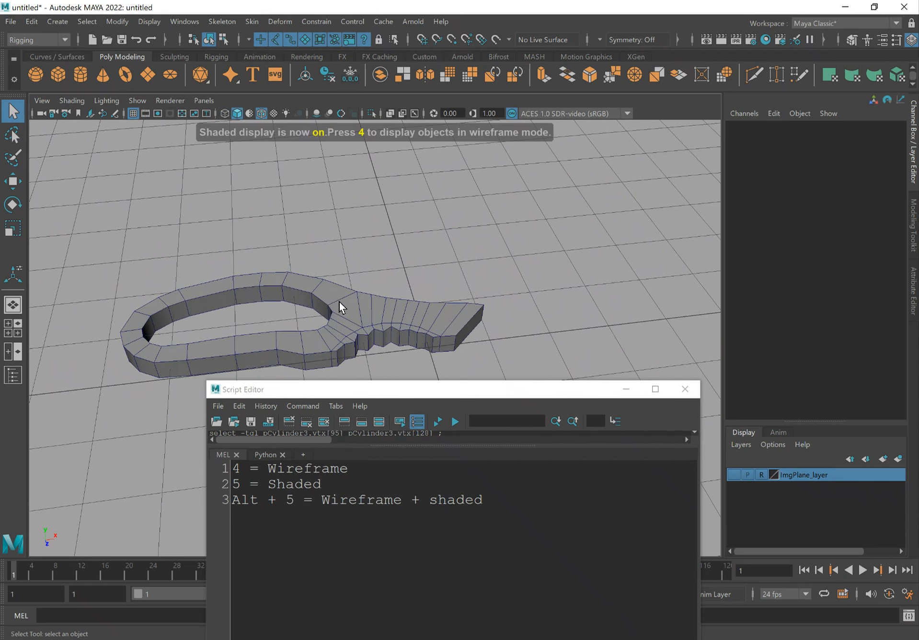
key(alt+5)
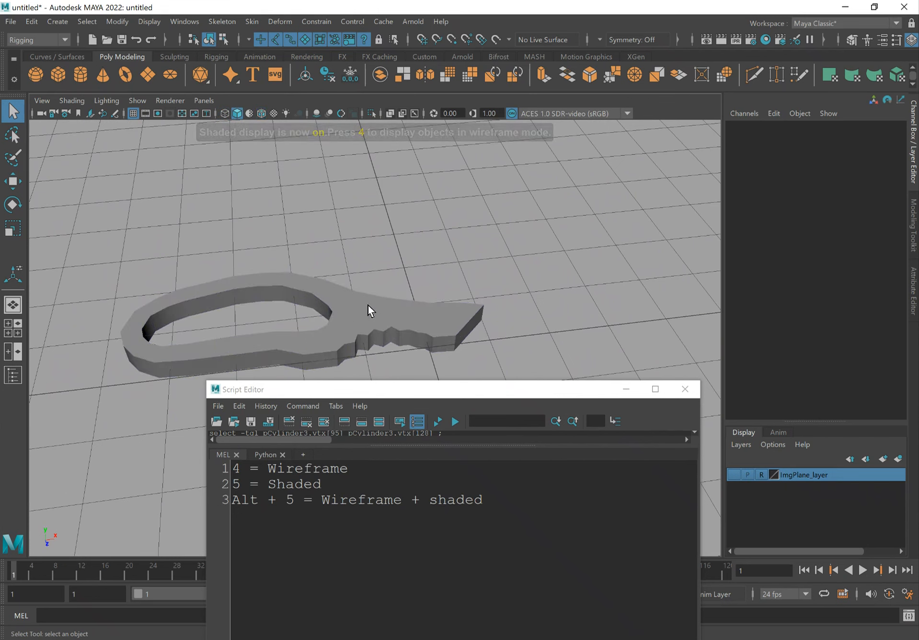
key(alt+5)
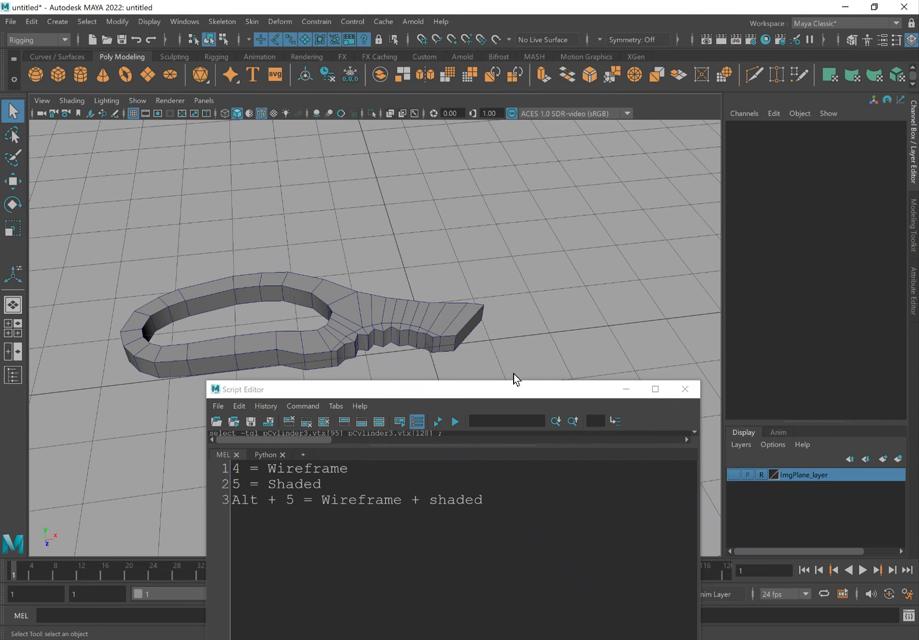
- Close the Script Editor and show ImgPlane_layer
click(691, 393)
alt+drag(389, 323, 415, 330)
click(734, 475)
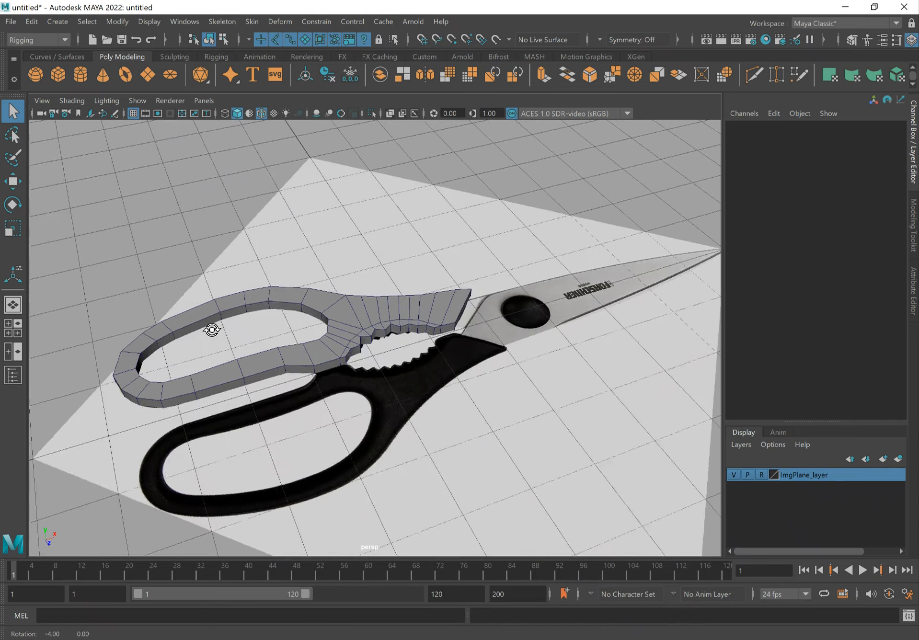
- Delete the construction history of the scissor handle mesh
alt+drag(211, 328, 277, 327)
alt+drag(421, 440, 463, 382)
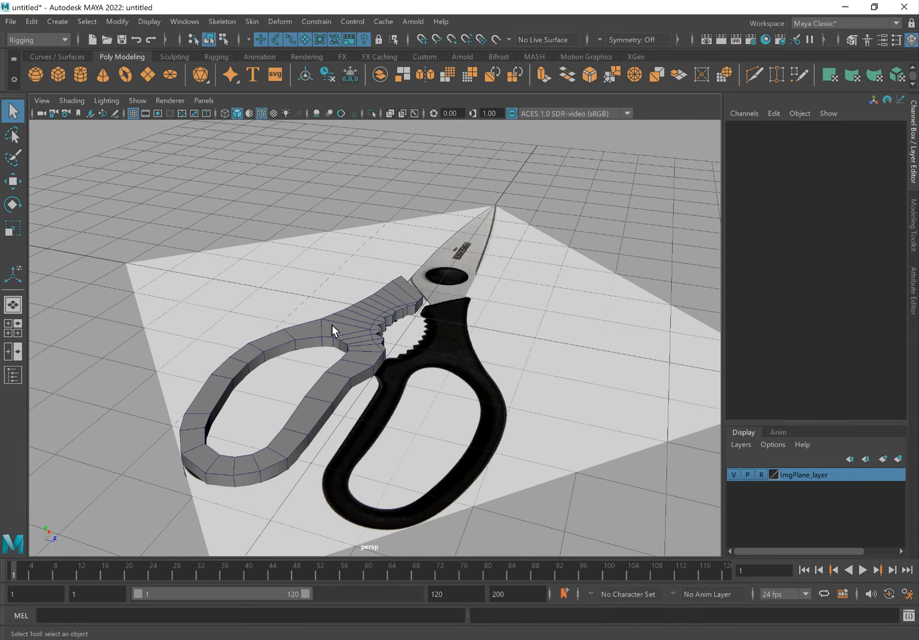
mouse_move(386, 342)
alt+mouse_down()
mouse_move(383, 322)
mouse_move(390, 353)
mouse_move(376, 353)
alt+mouse_up()
click(373, 350)
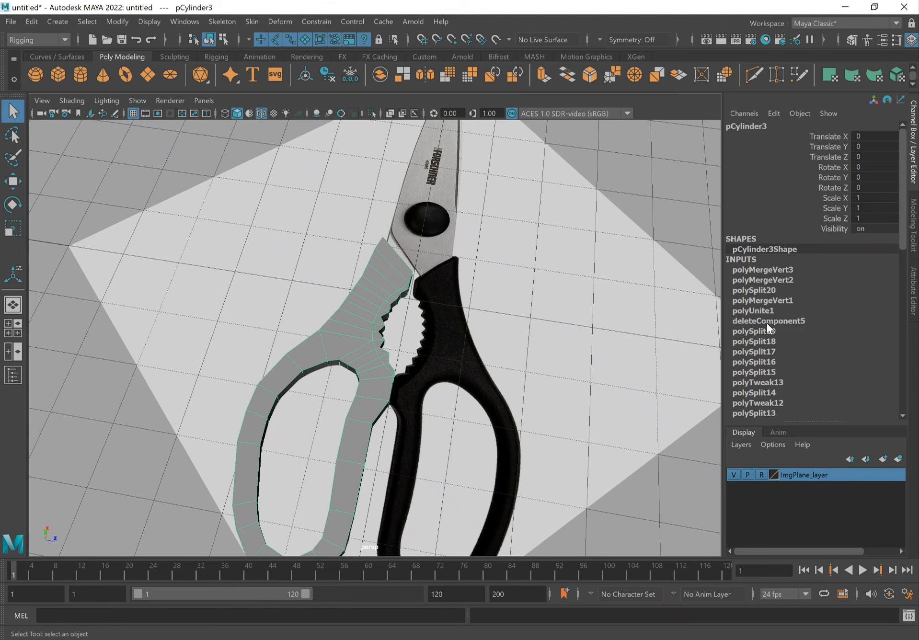
alt+drag(392, 297, 376, 282)
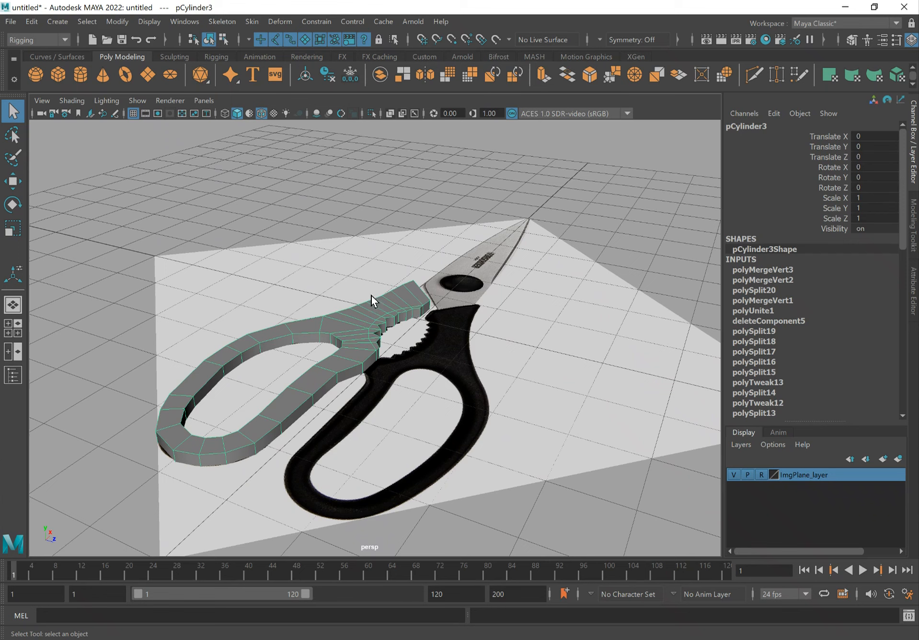
click(29, 23)
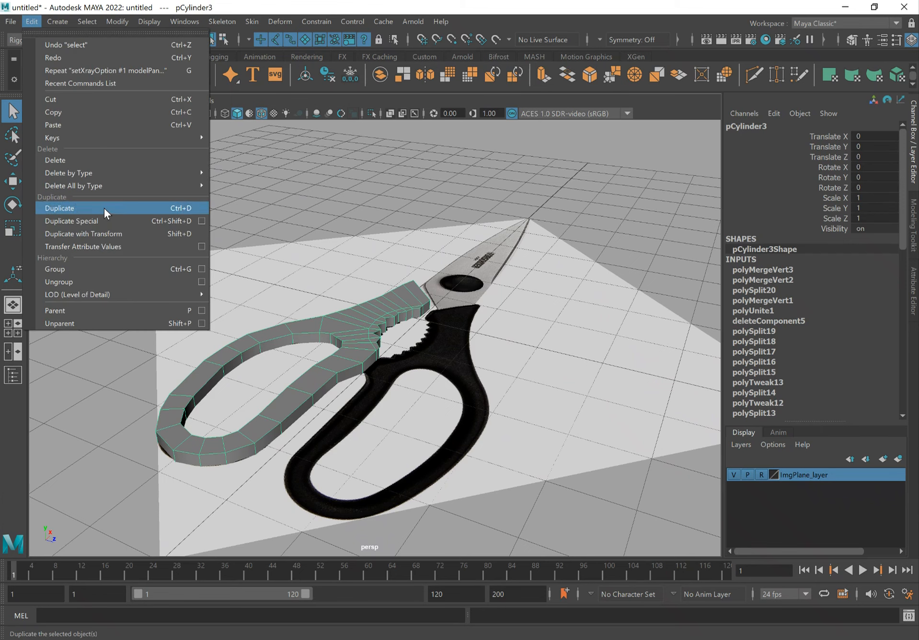
mouse_move(147, 175)
click(226, 173)
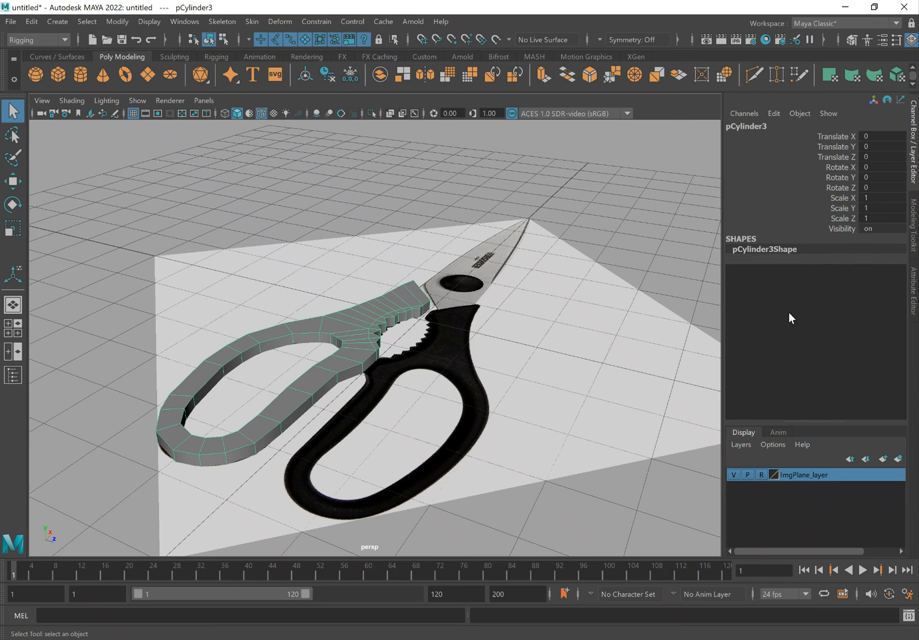
- Reset the Duplicate Special options for the handle and set the geometry type to Instance
alt+drag(536, 343, 432, 333)
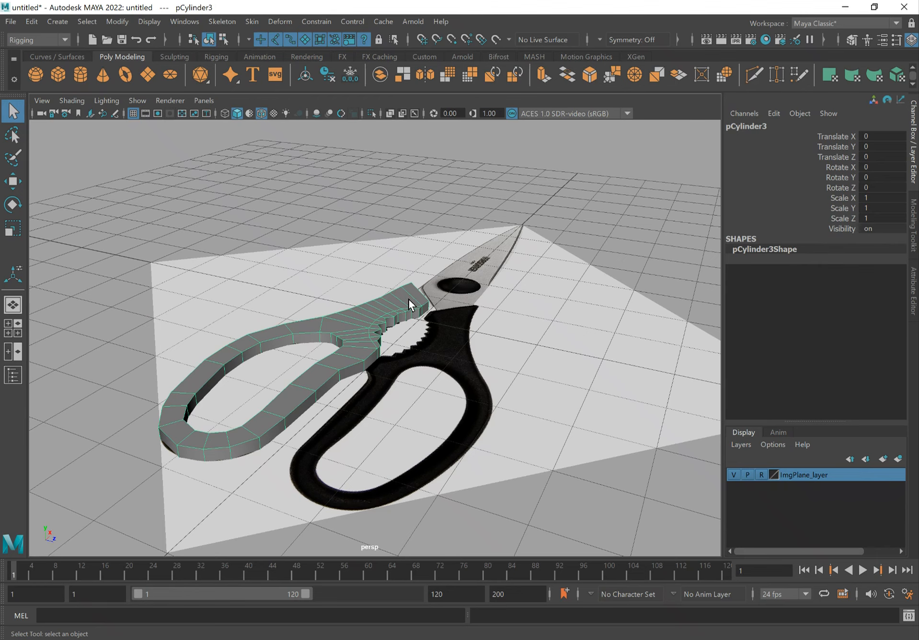
mouse_move(401, 299)
alt+mouse_down()
mouse_move(405, 317)
mouse_move(408, 311)
alt+mouse_up()
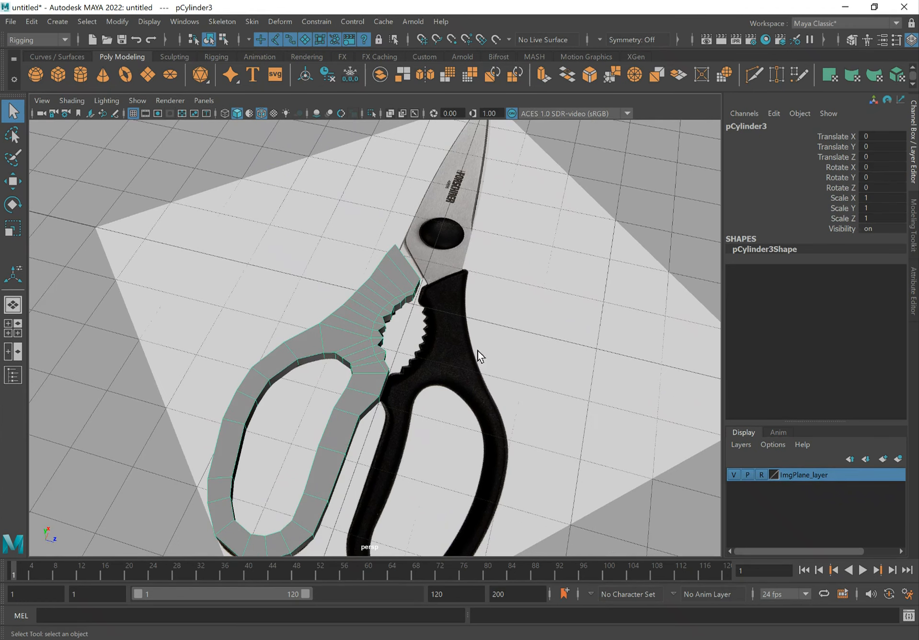
click(28, 22)
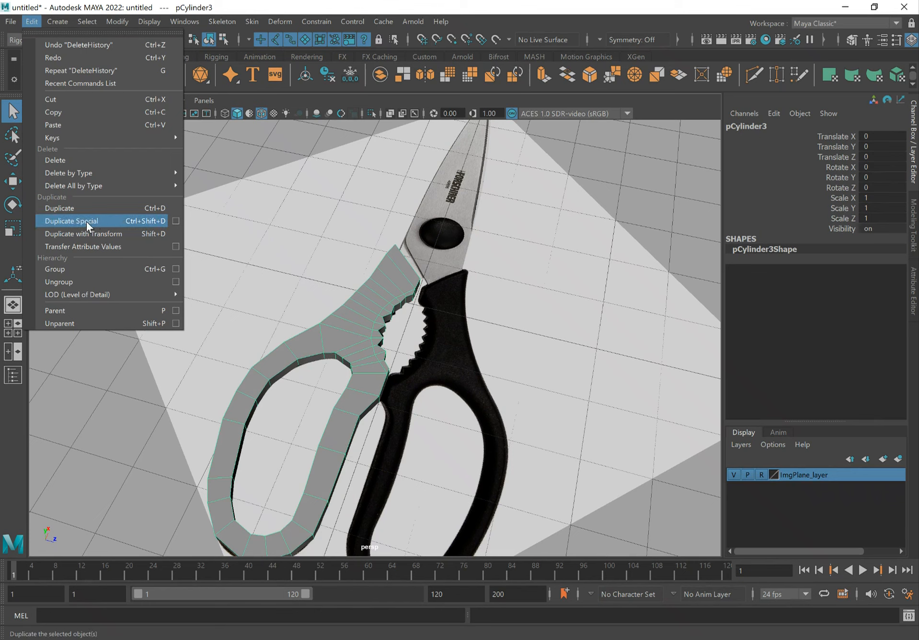
click(176, 221)
alt+drag(399, 300, 378, 329)
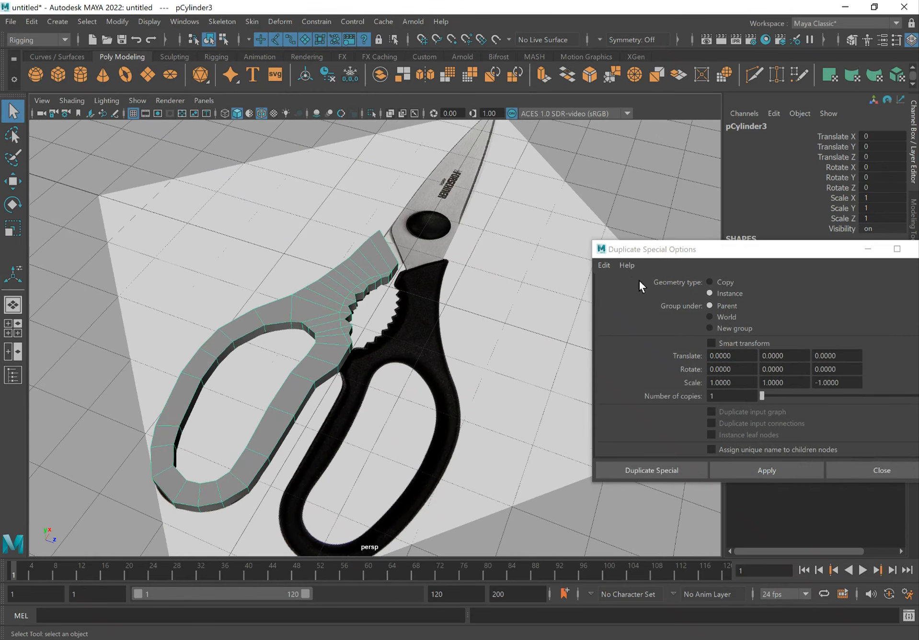
click(604, 265)
click(631, 287)
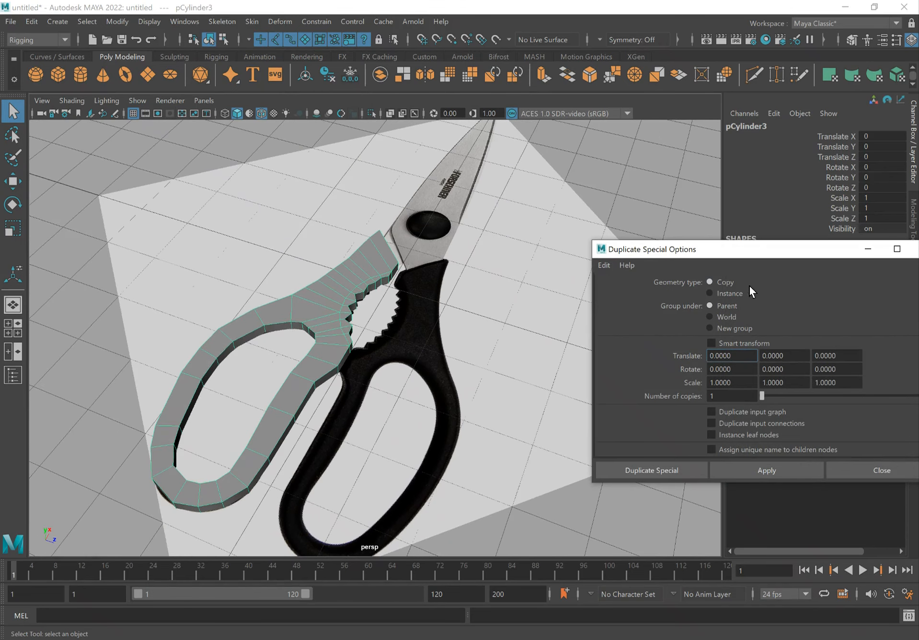
click(736, 293)
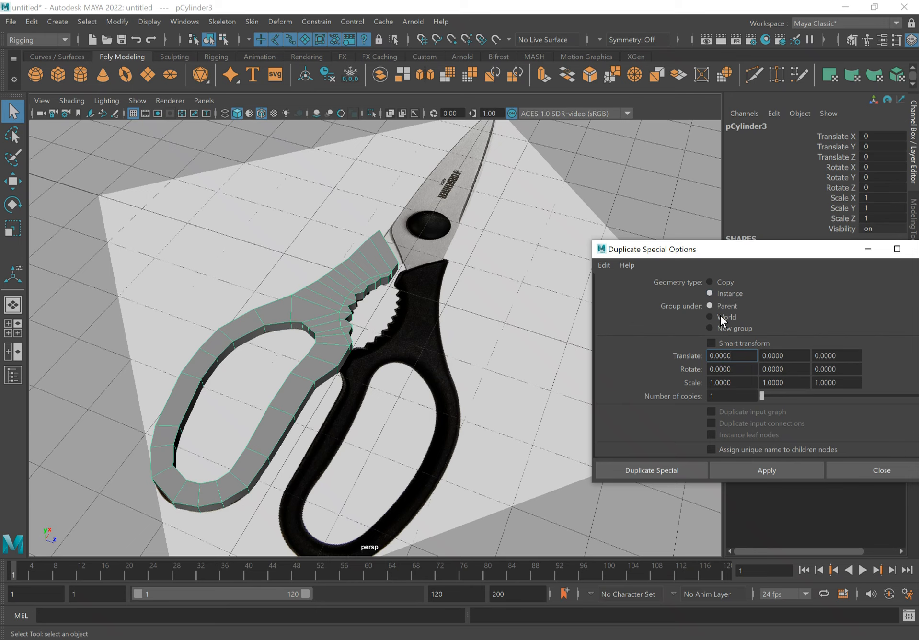
- Create an instance of the handle mirrored with a Duplicate Special Scale X of -1, and close the options
drag(737, 382, 664, 379)
text(-1)
click(785, 467)
alt+drag(436, 379, 402, 376)
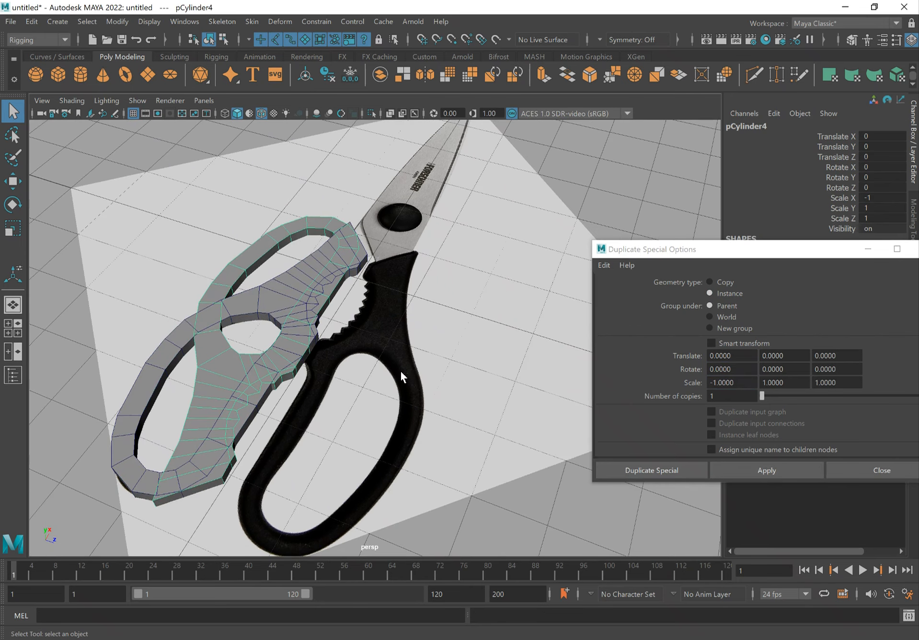
click(891, 468)
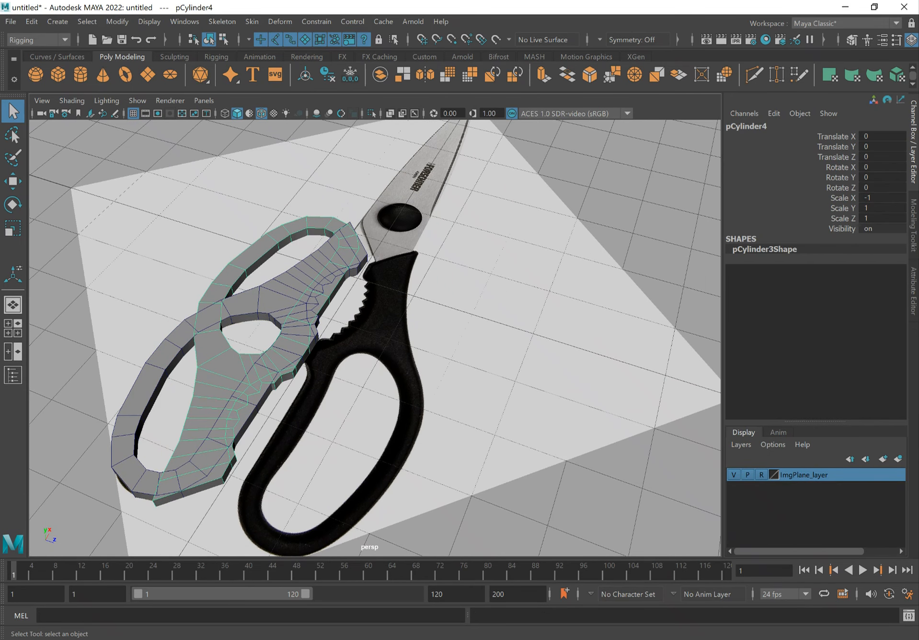
- Try mirroring the instance with Scale X 1 and Scale Z -1, and delete the instance
click(888, 198)
text(1)
key(Tab)
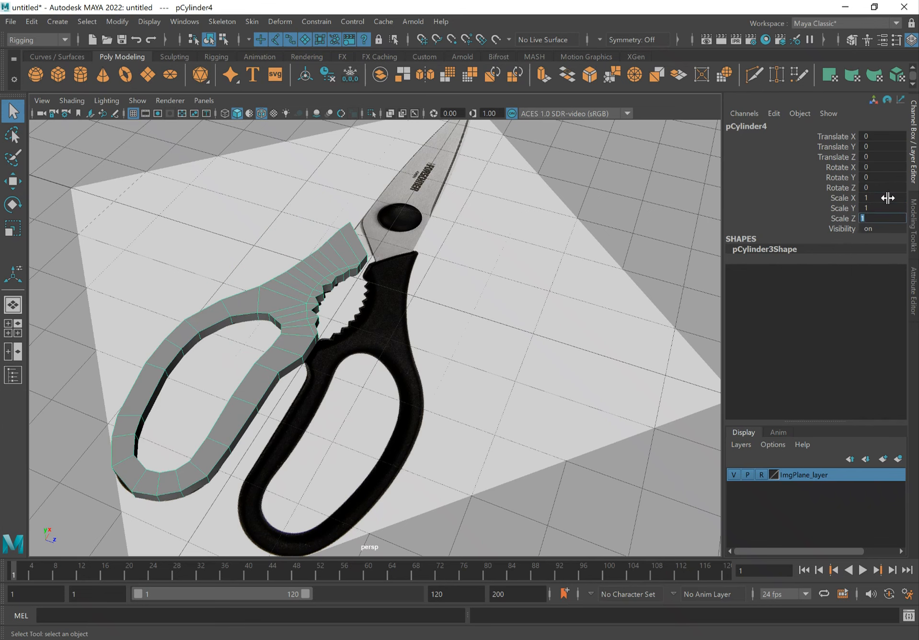
text(-1)
key(Return)
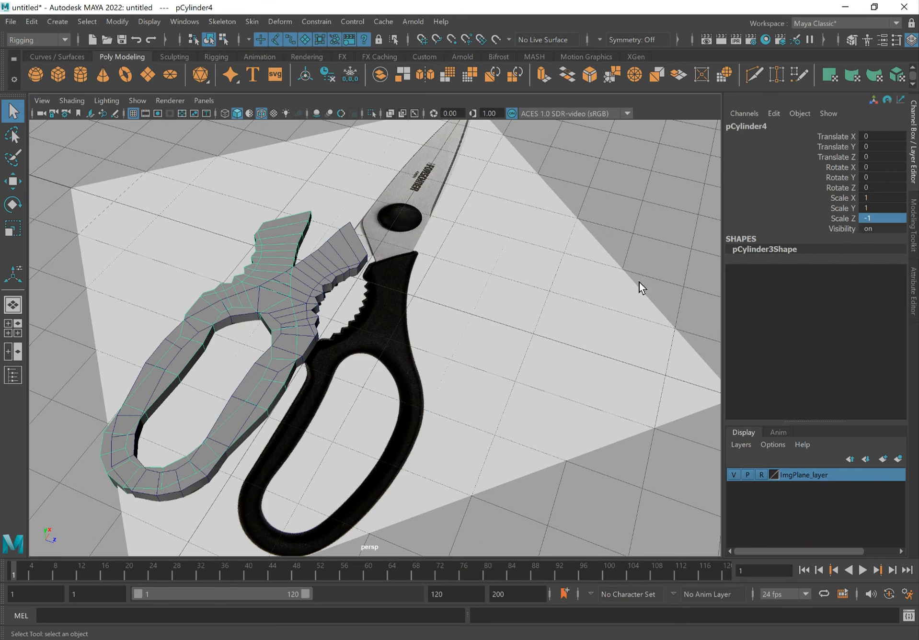
alt+middle_drag(544, 306, 543, 288)
key(Delete)
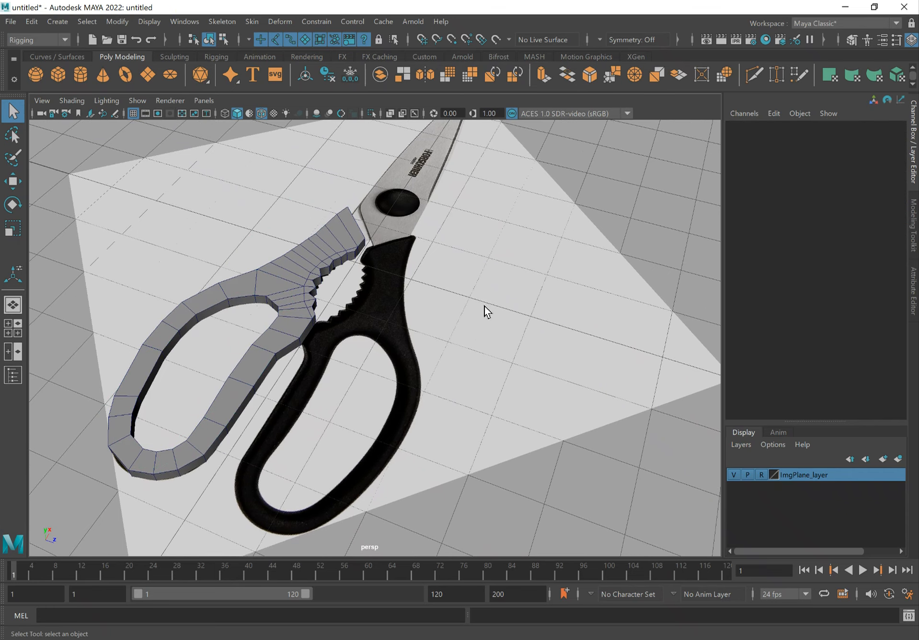
- Move the handle's pivot along Z to the grid line between the two scissor handles, using grid snapping
click(331, 246)
key(w)
alt+drag(375, 271, 305, 343)
alt+right_drag(304, 341, 397, 346)
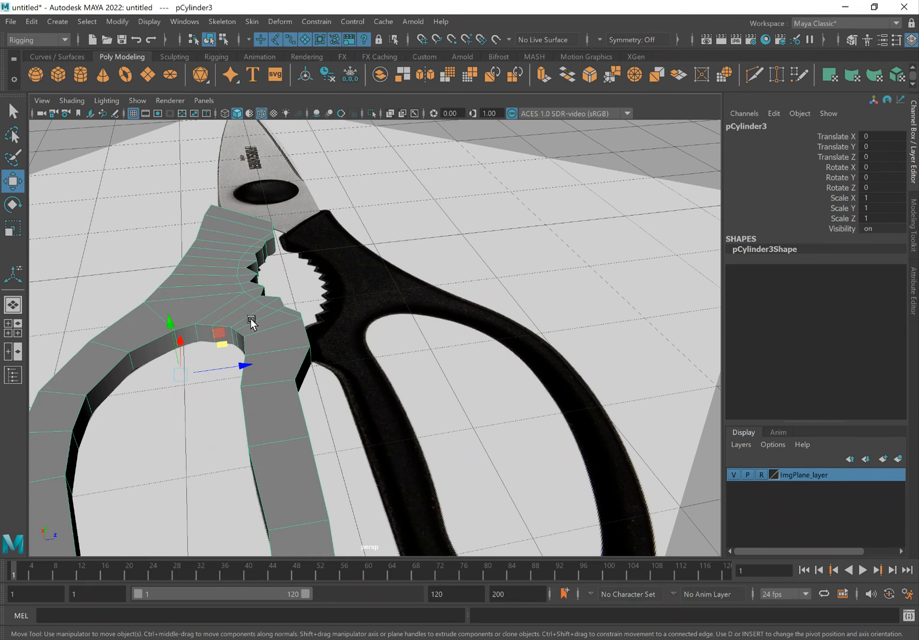
key(d)
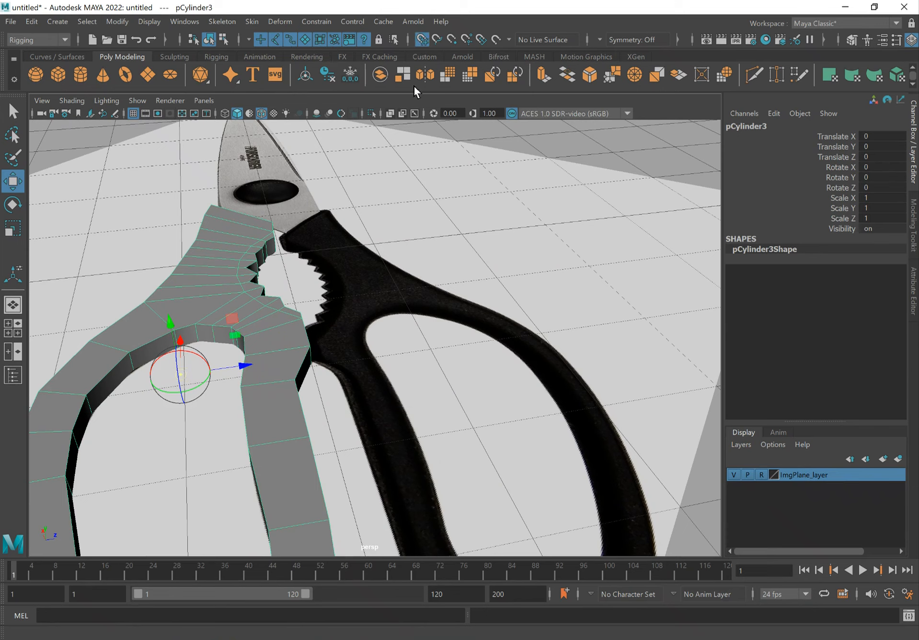
drag(235, 366, 300, 364)
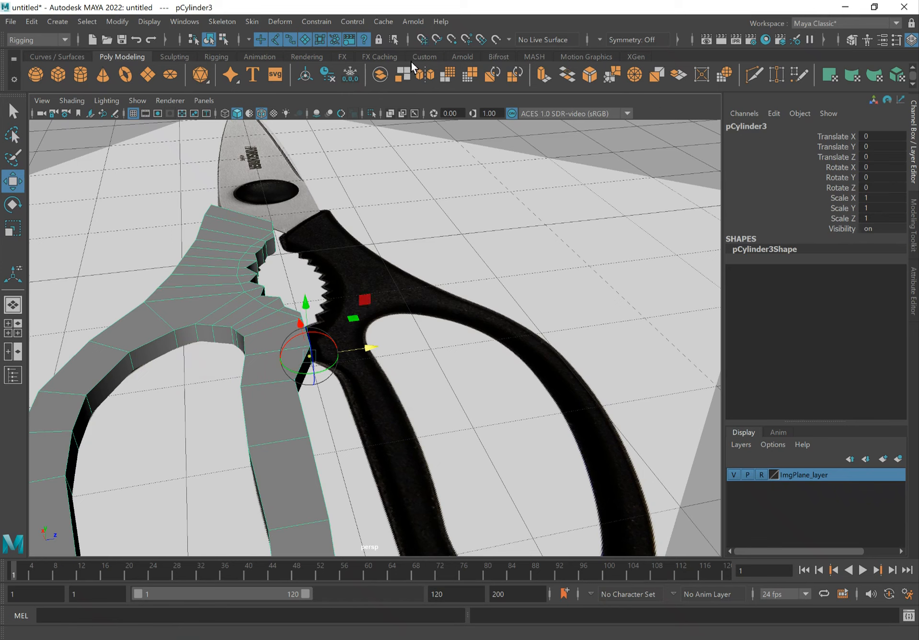
- Leave pivot editing and create a new mirrored instance of the handle with Duplicate Special
key(d)
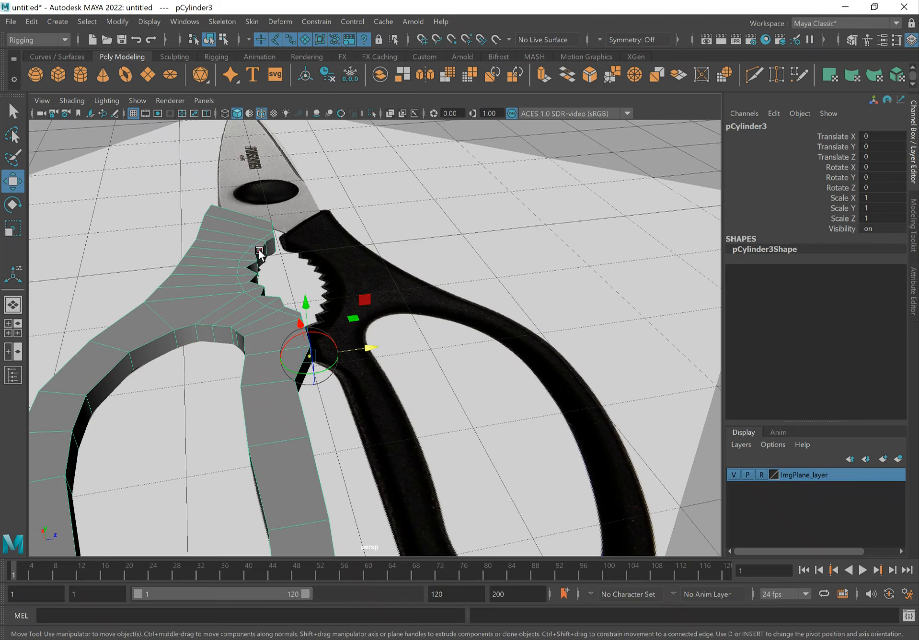
alt+drag(318, 297, 384, 406)
alt+drag(352, 324, 425, 349)
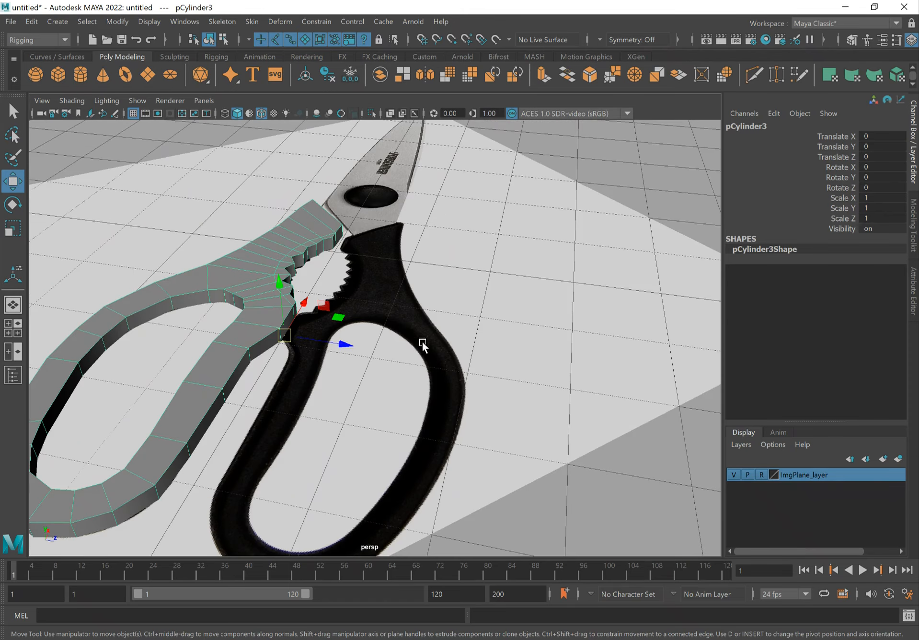
click(38, 23)
click(89, 222)
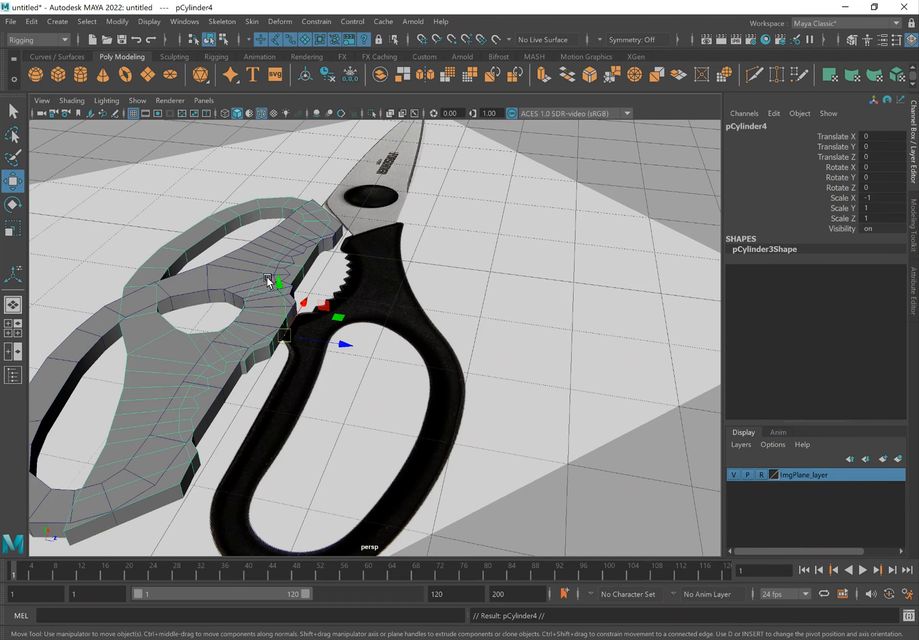
- Set the new handle instance's Scale X to 1 and Scale Z to -1 to mirror it across the scissors' centre line
scroll(309, 273, up, 3)
double_click(880, 198)
text(1)
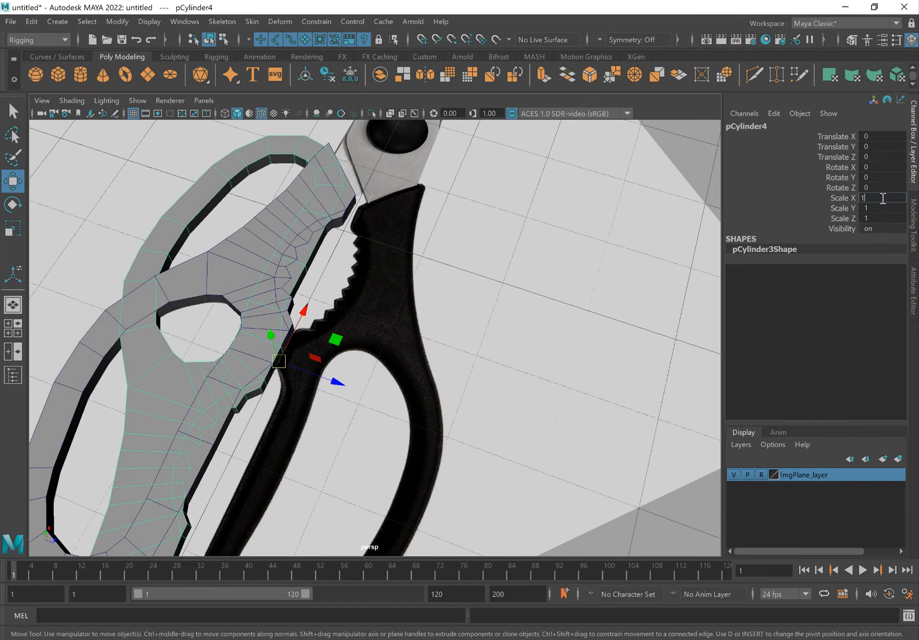
double_click(880, 218)
text(-)
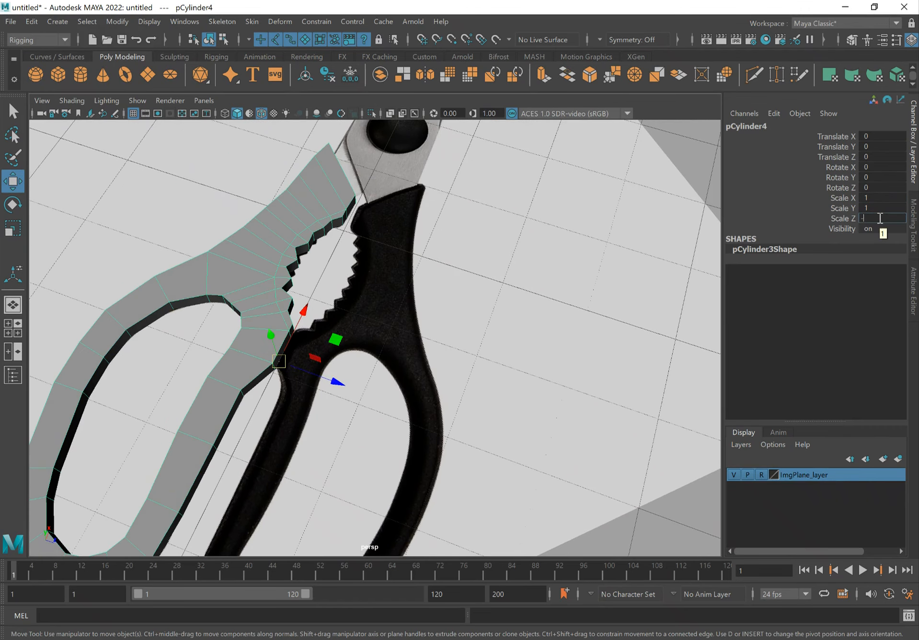
text(1)
key(Tab)
alt+drag(517, 303, 529, 326)
alt+drag(474, 359, 490, 342)
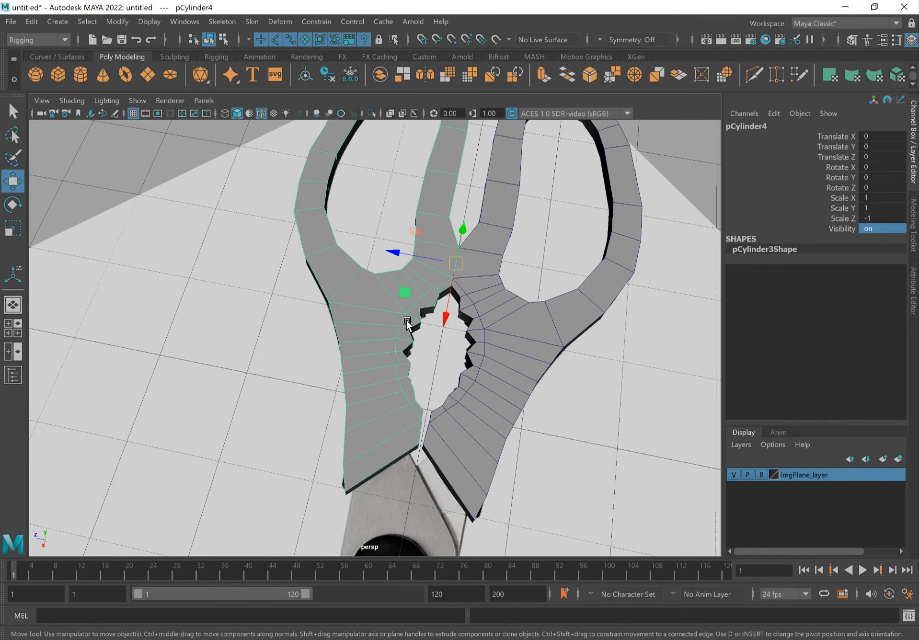
alt+drag(504, 402, 529, 382)
alt+drag(518, 338, 472, 328)
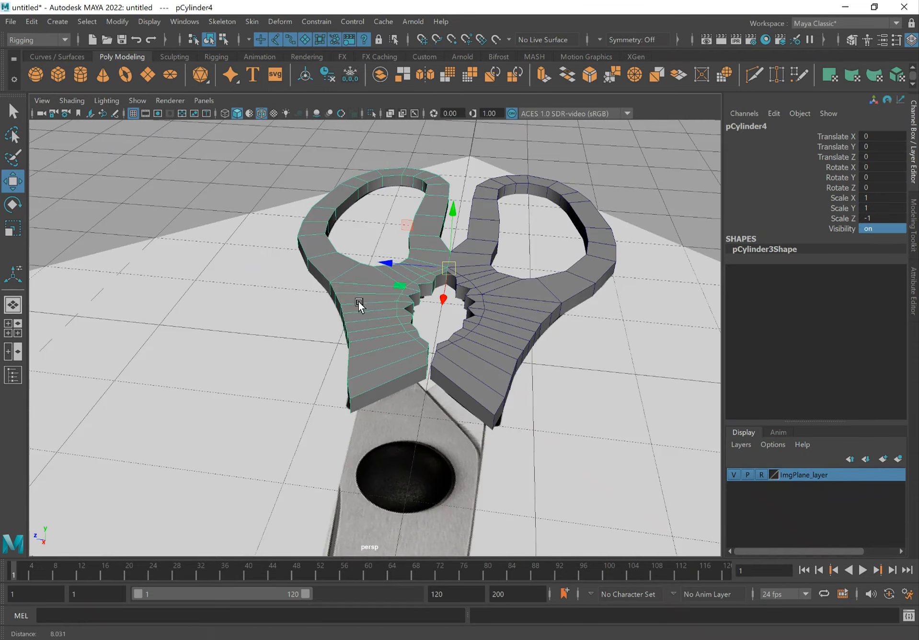
- Test the instance link by moving the blade-end face of the mirrored handle, undo the move and return to object mode
alt+right_drag(359, 304, 472, 316)
key(q)
right_drag(388, 285, 388, 321)
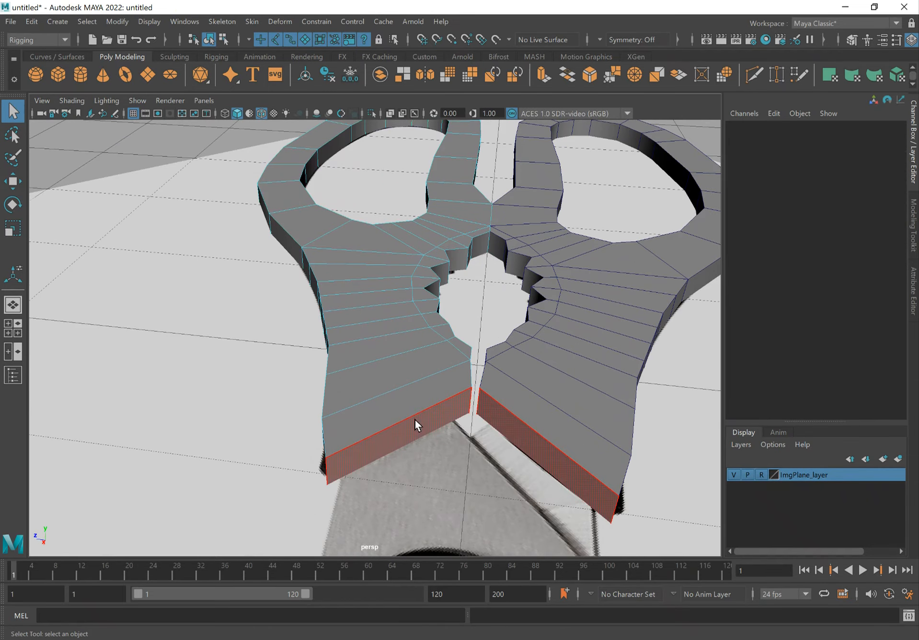
click(445, 436)
key(w)
drag(352, 473, 472, 416)
key(ctrl+z)
key(q)
right_drag(434, 286, 493, 264)
alt+drag(426, 336, 487, 373)
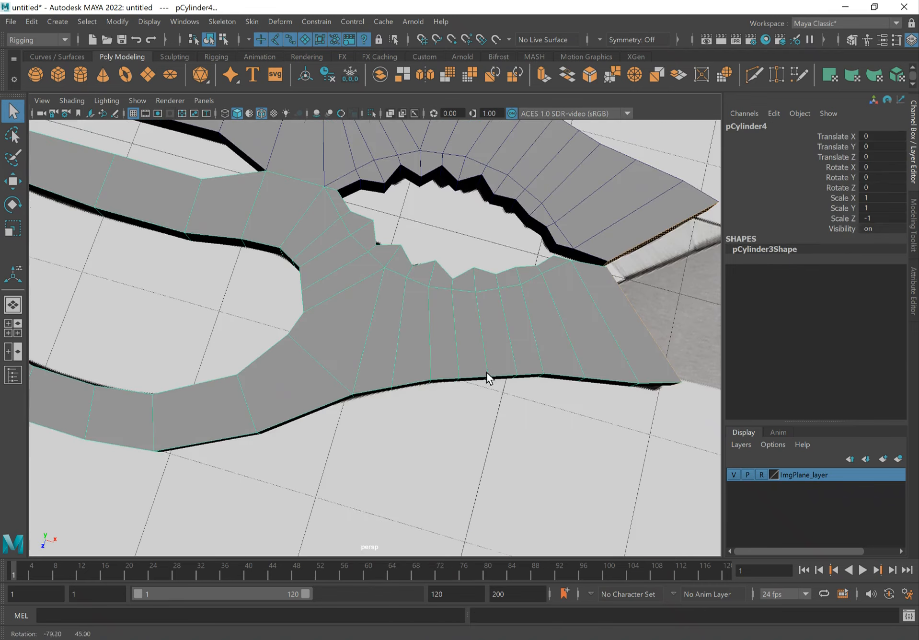
alt+middle_drag(531, 334, 285, 340)
alt+drag(404, 343, 392, 247)
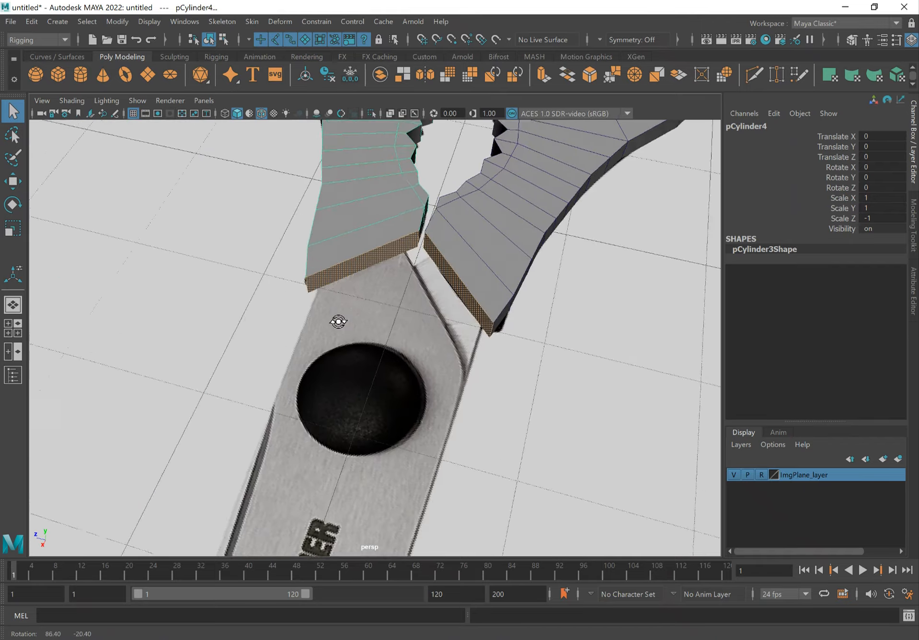
right_drag(353, 216, 355, 243)
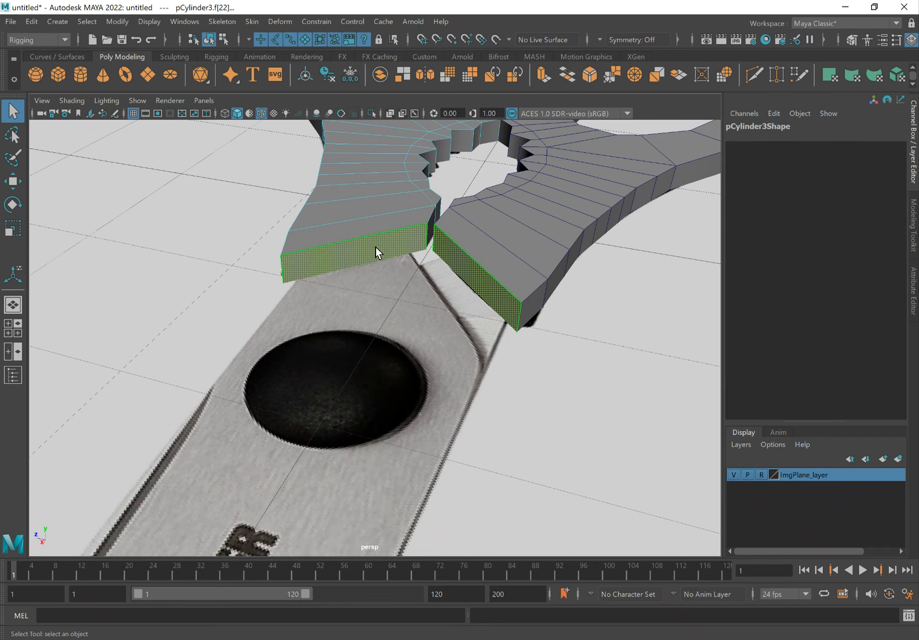
right_drag(373, 201, 400, 191)
alt+drag(378, 199, 372, 236)
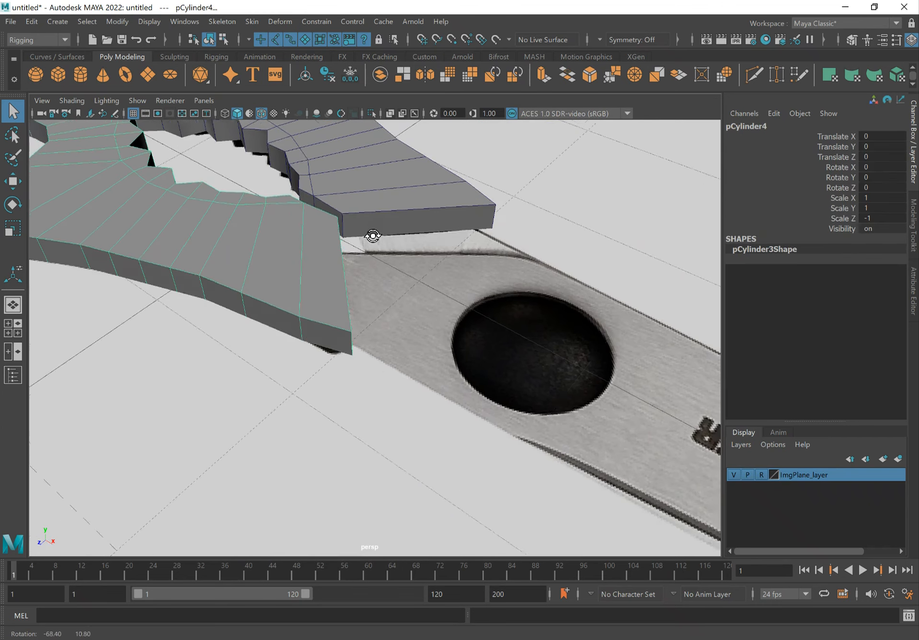
- Try cutting an edge across the mirrored handle near its blade end with the Multi-Cut tool
shift+right_drag(268, 248, 191, 242)
click(234, 208)
key(ctrl+z)
scroll(261, 228, down, 4)
alt+middle_drag(269, 229, 337, 260)
ctrl+drag(381, 332, 396, 309)
alt+drag(484, 319, 468, 335)
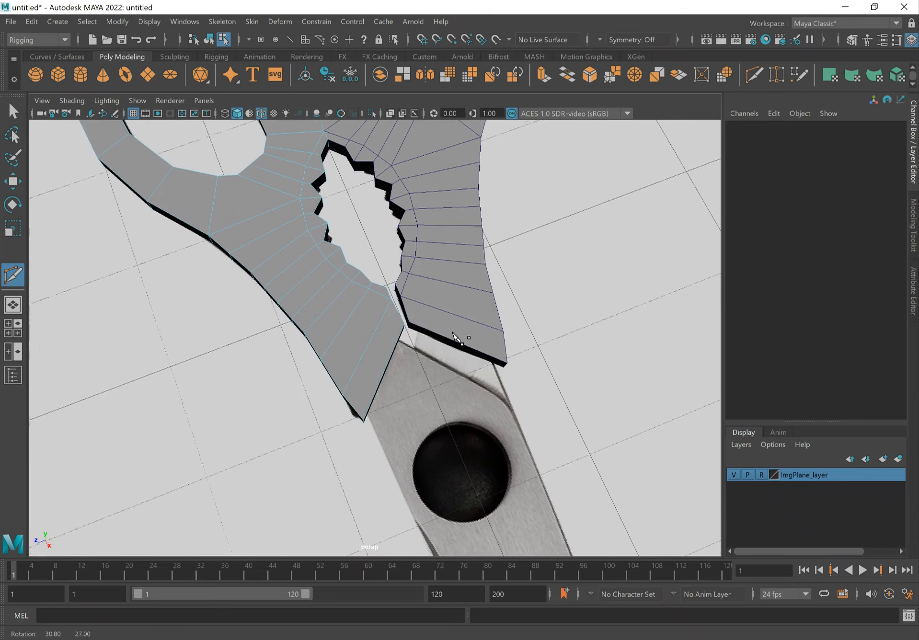
alt+drag(342, 336, 303, 301)
alt+right_drag(355, 329, 453, 323)
- Select the mirrored handle's blade-end face and extrude it
key(q)
right_click(315, 281)
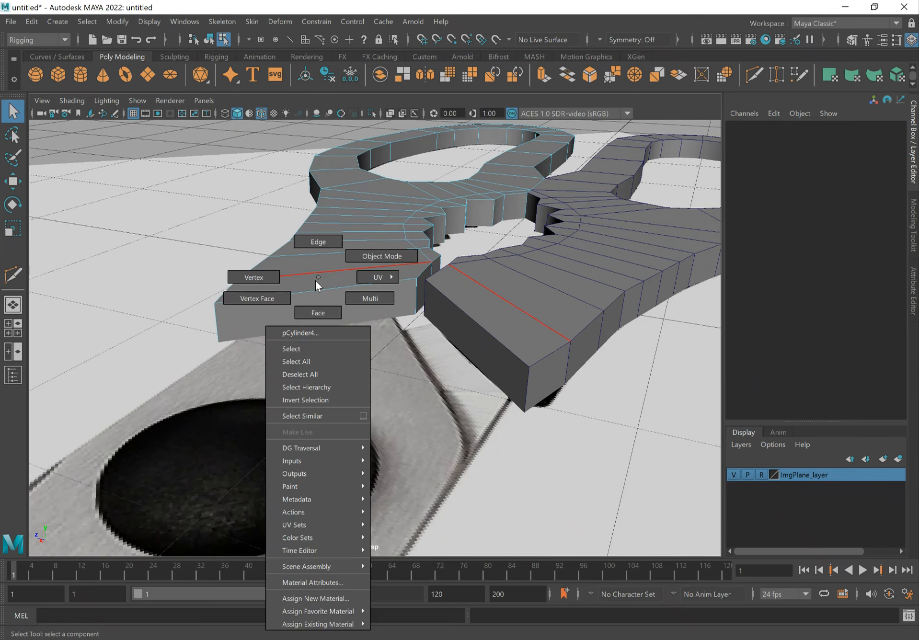
click(315, 310)
click(347, 305)
alt+drag(336, 299, 435, 300)
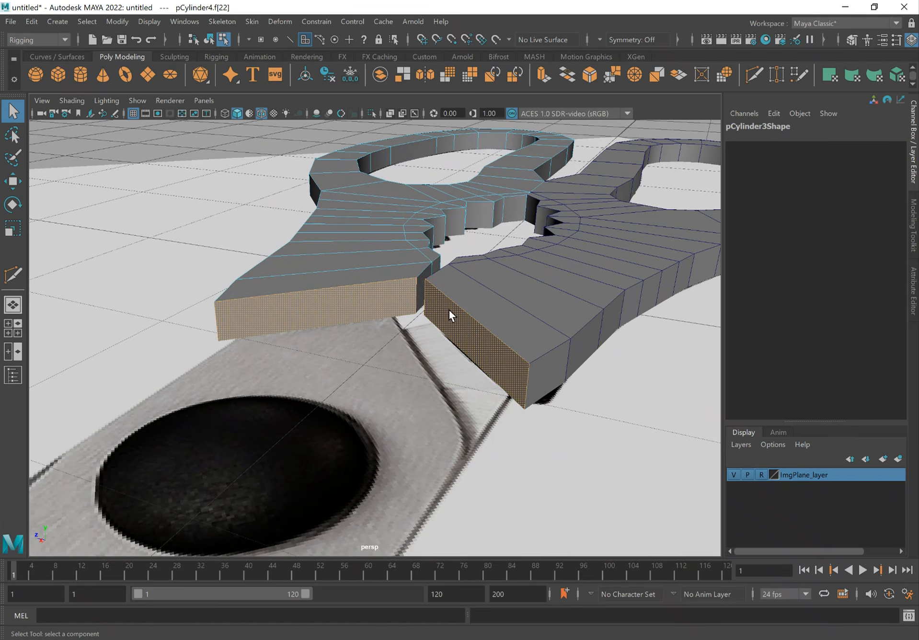
shift+right_drag(332, 302, 331, 331)
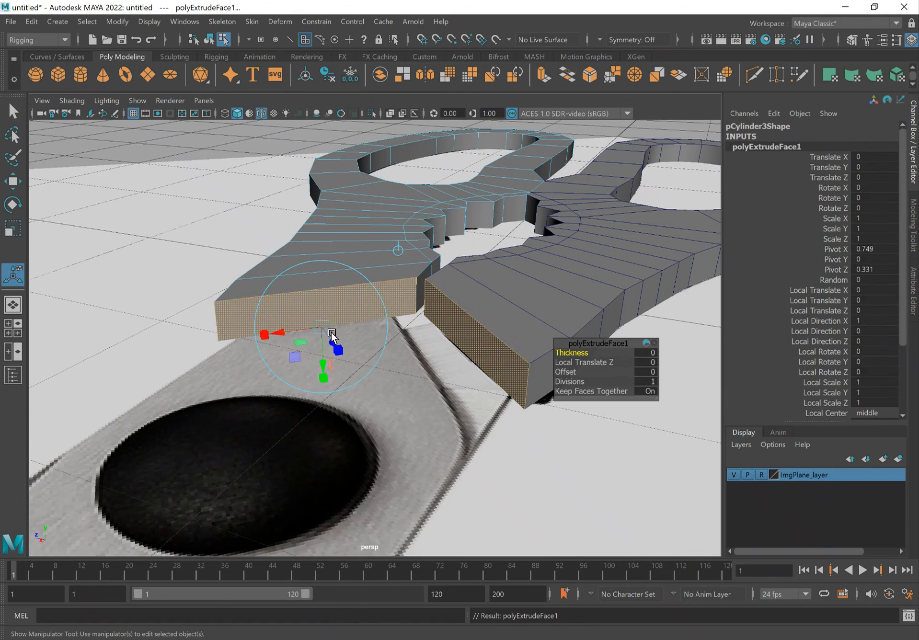
- Try shrinking the extruded blade-end face with the Scale tool, and undo the scaling
alt+drag(342, 310, 358, 289)
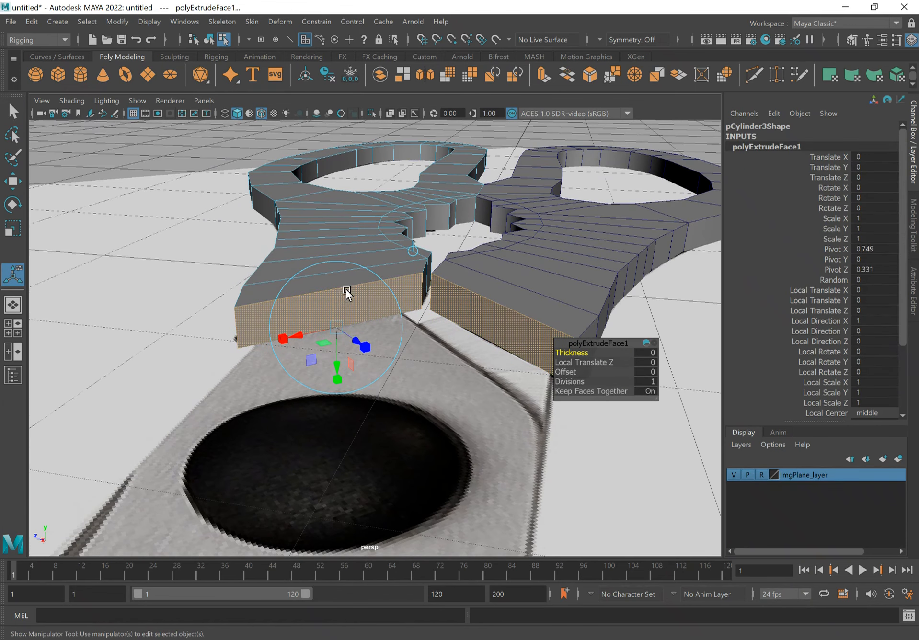
click(8, 232)
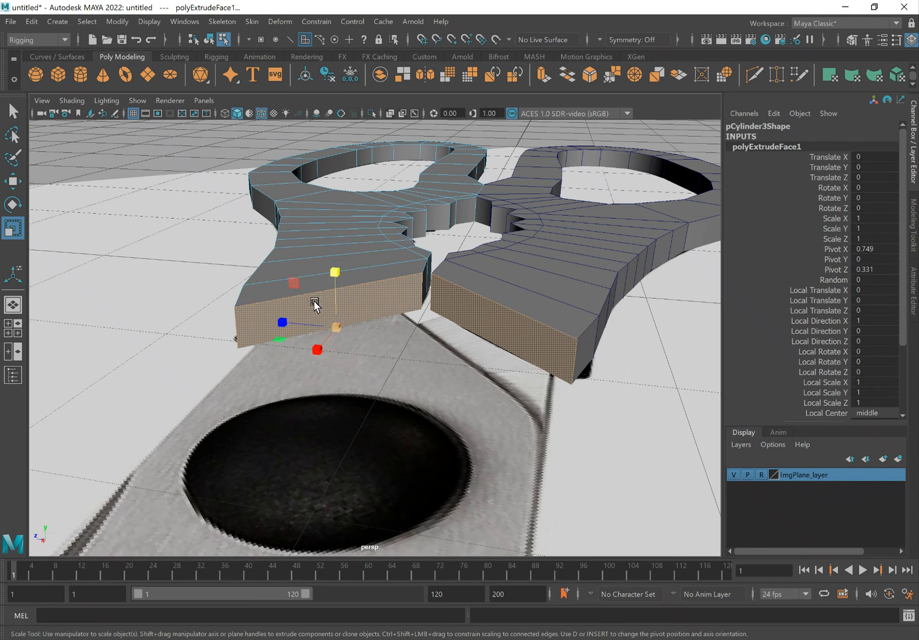
shift+drag(293, 283, 299, 289)
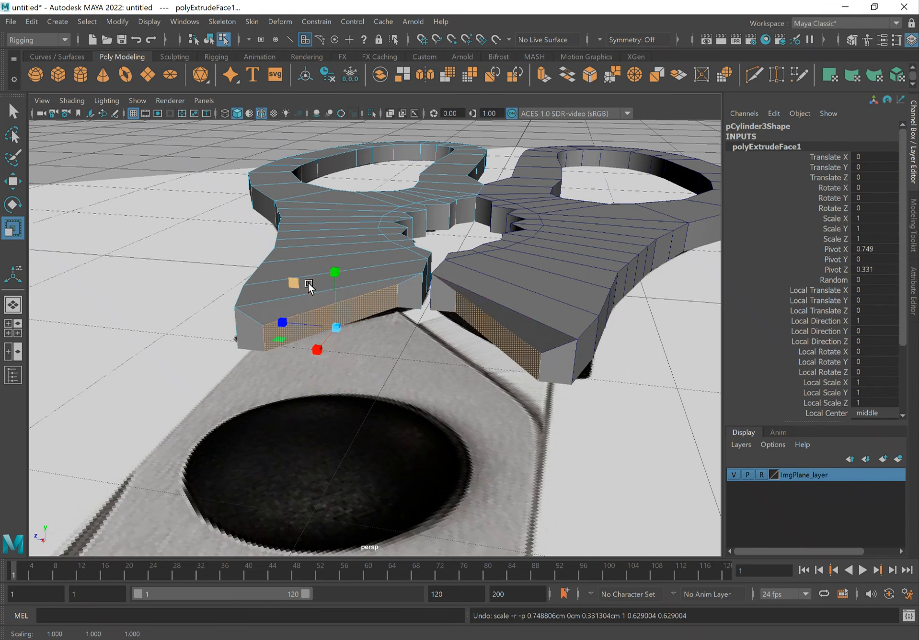
key(ctrl+e)
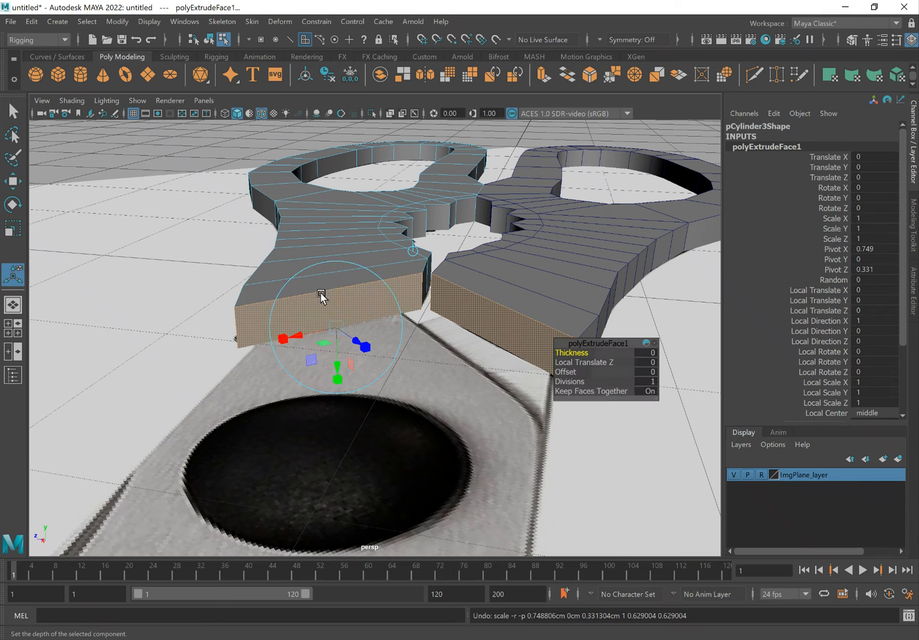
- Inset the extruded blade-end face by scaling it to Local Scale X 0.783 and Local Scale Y 0.544
mouse_move(334, 289)
alt+mouse_down()
mouse_move(344, 314)
mouse_move(343, 281)
alt+mouse_up()
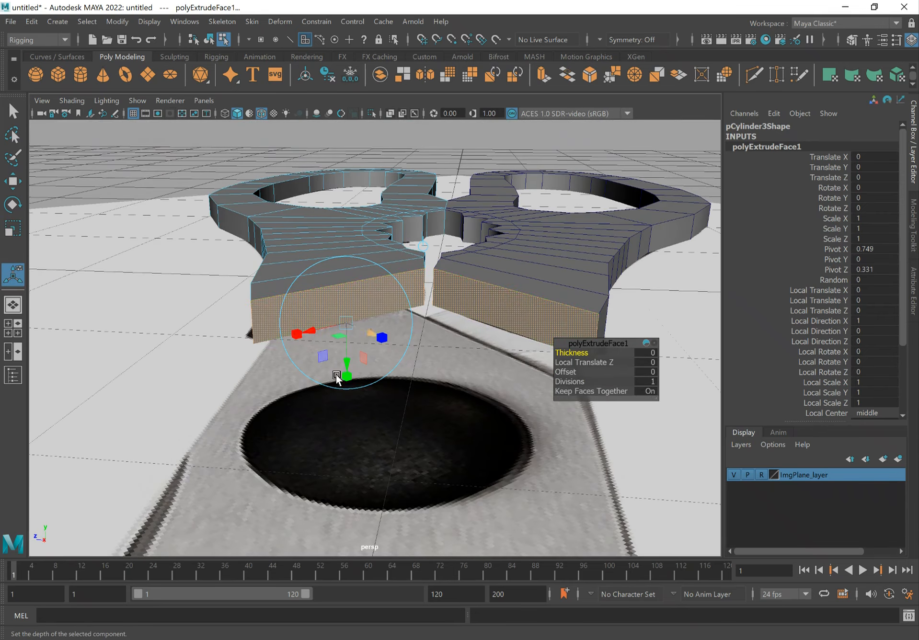
drag(347, 378, 348, 364)
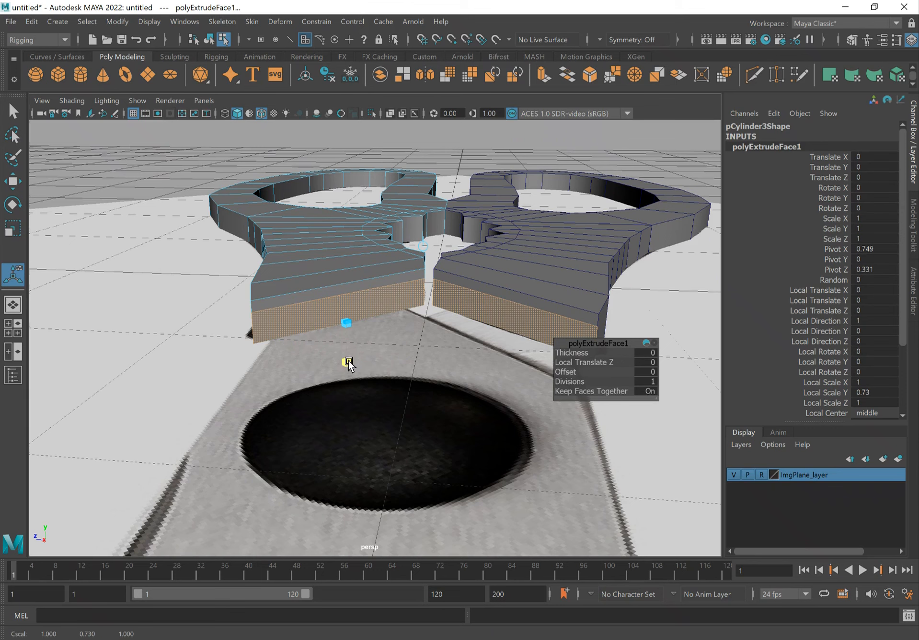
drag(297, 337, 308, 332)
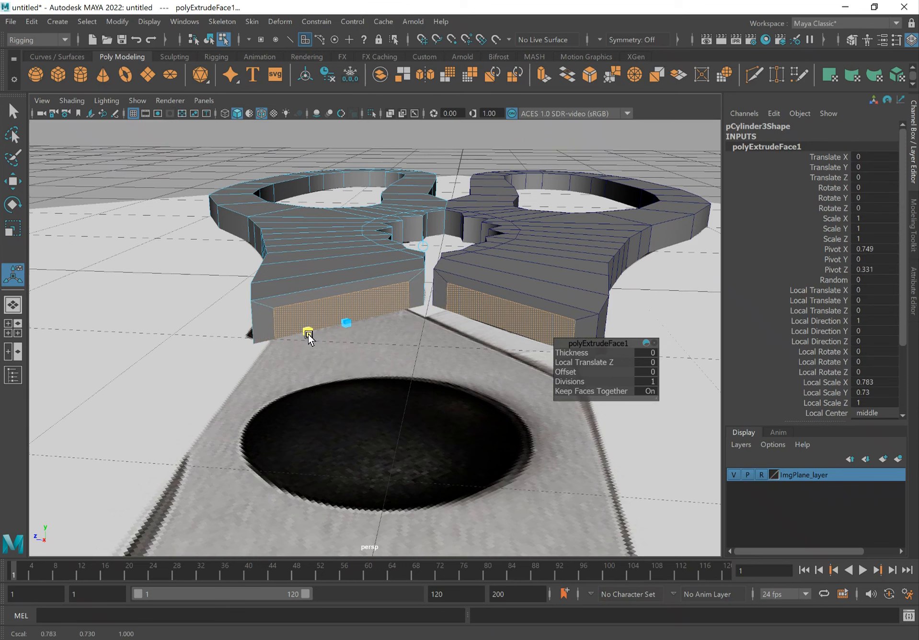
alt+drag(427, 318, 447, 331)
drag(342, 356, 367, 369)
alt+drag(300, 324, 388, 301)
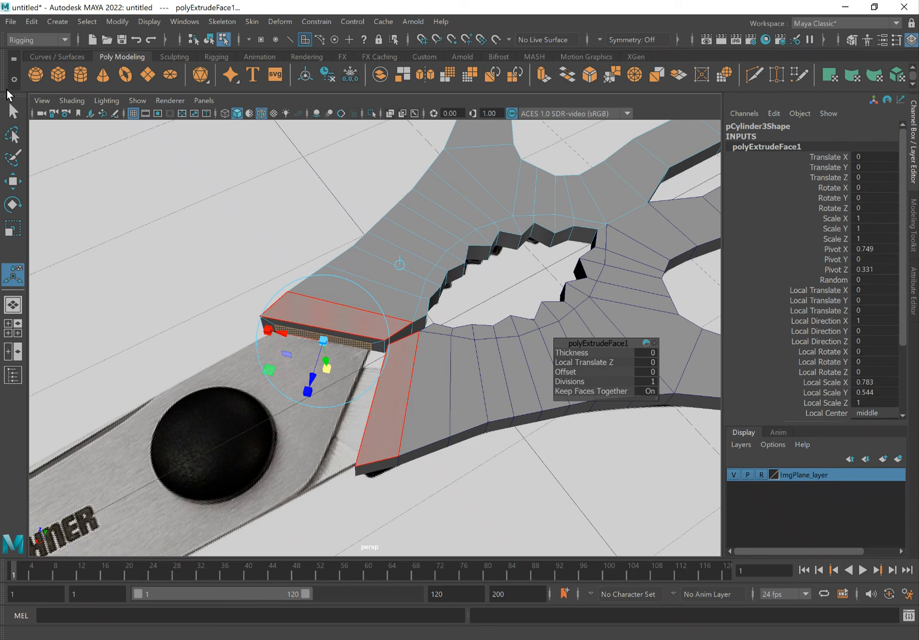
- Extrude the inset end face again and move it about 1.6 cm along X and -0.3 cm along Z over the blade
click(12, 110)
click(334, 349)
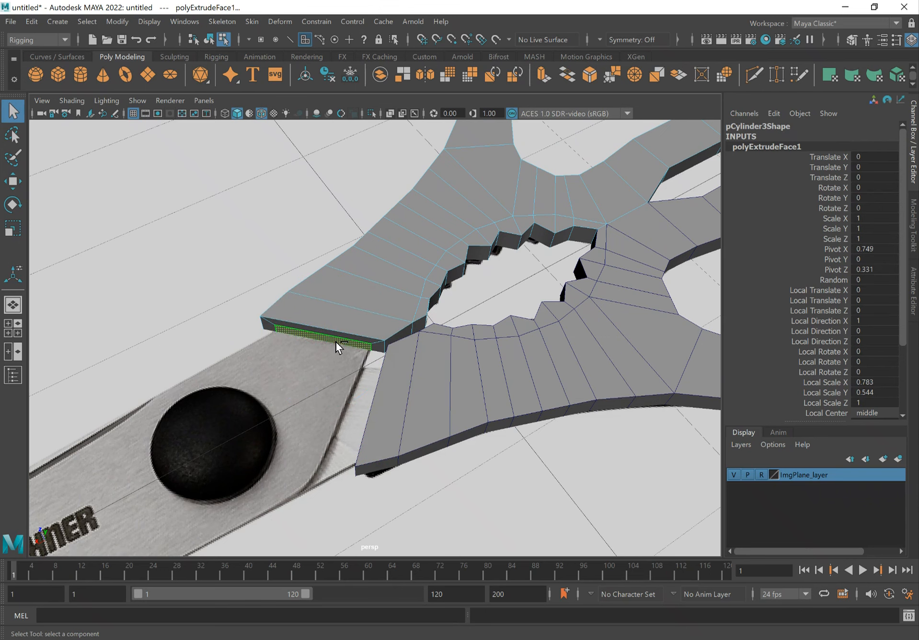
shift+right_click(335, 343)
click(335, 371)
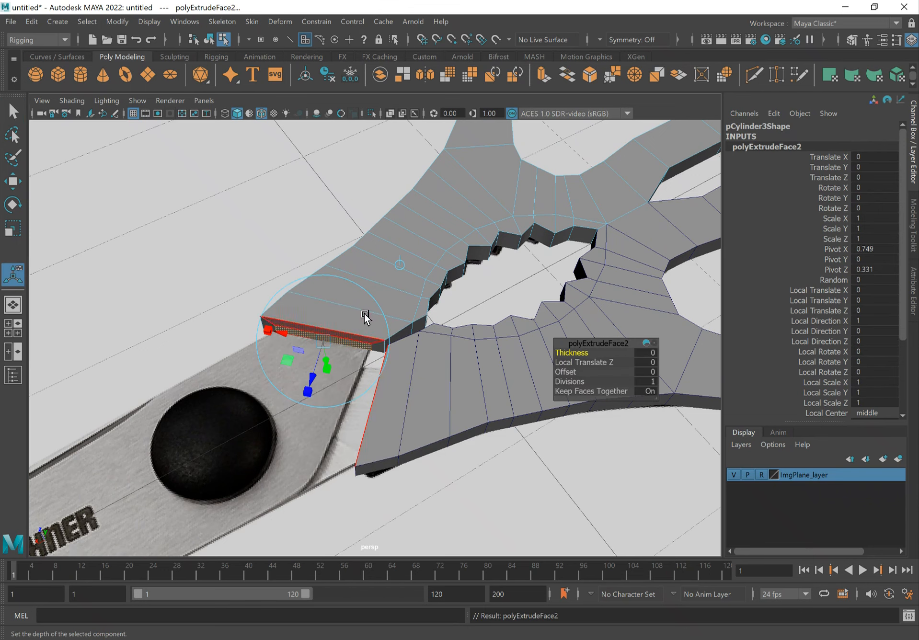
drag(328, 374, 344, 306)
key(ctrl+z)
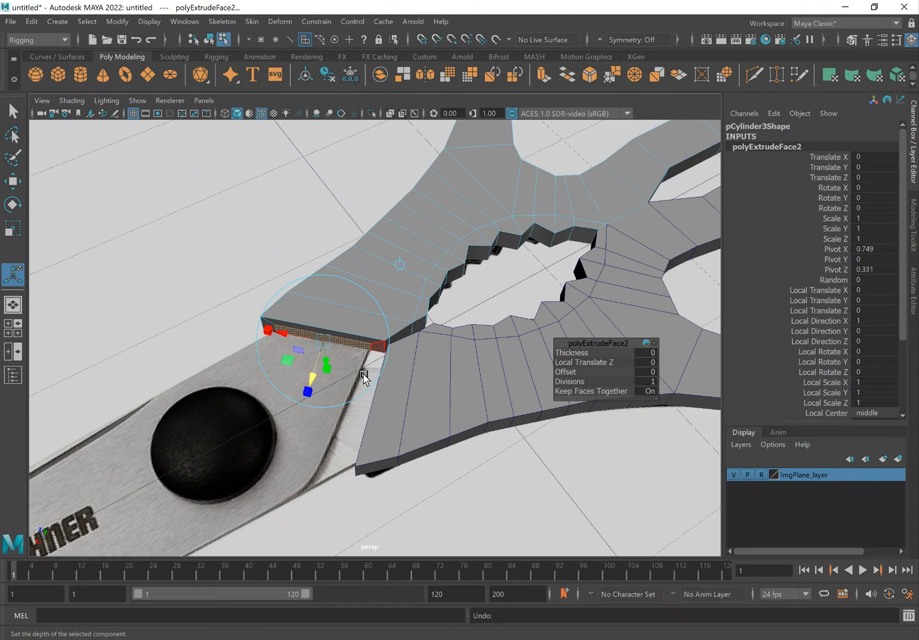
key(w)
drag(266, 329, 197, 458)
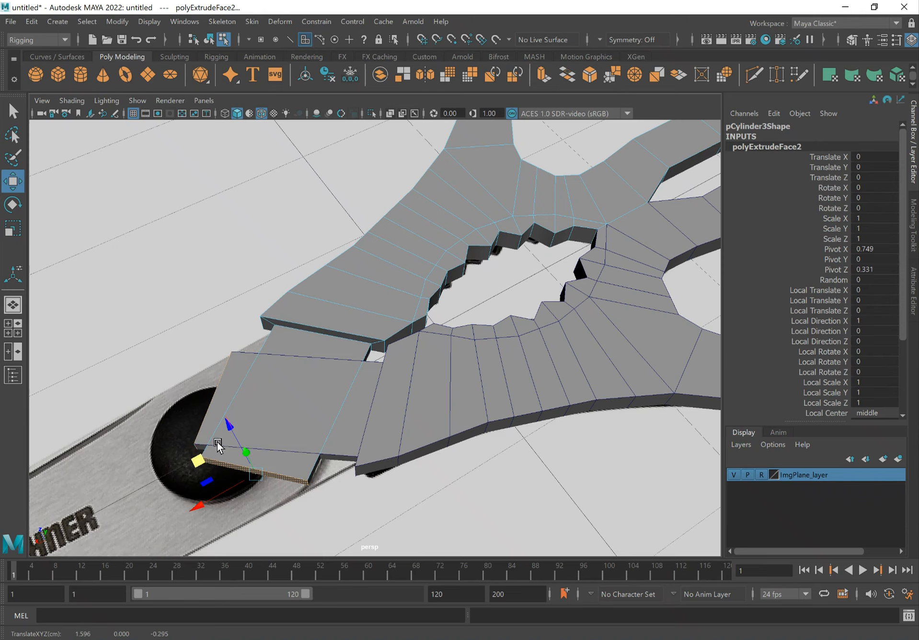
- Turn on X-Ray shading so the reference image shows through the scissors
mouse_move(329, 250)
alt+mouse_down()
mouse_move(310, 219)
mouse_move(352, 199)
mouse_move(357, 211)
alt+mouse_up()
click(72, 101)
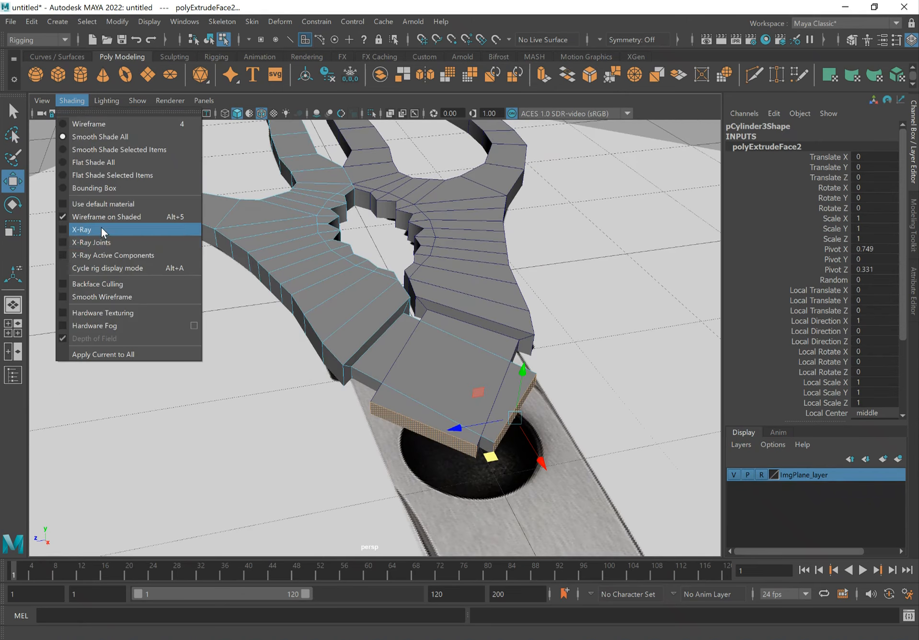
click(81, 228)
- Move the extrusion's outer end vertices onto the blade's edge just above the pivot screw in the reference
mouse_move(468, 257)
alt+mouse_down()
mouse_move(455, 283)
mouse_move(430, 285)
alt+mouse_up()
alt+middle_drag(332, 303, 409, 190)
alt+right_drag(342, 259, 464, 265)
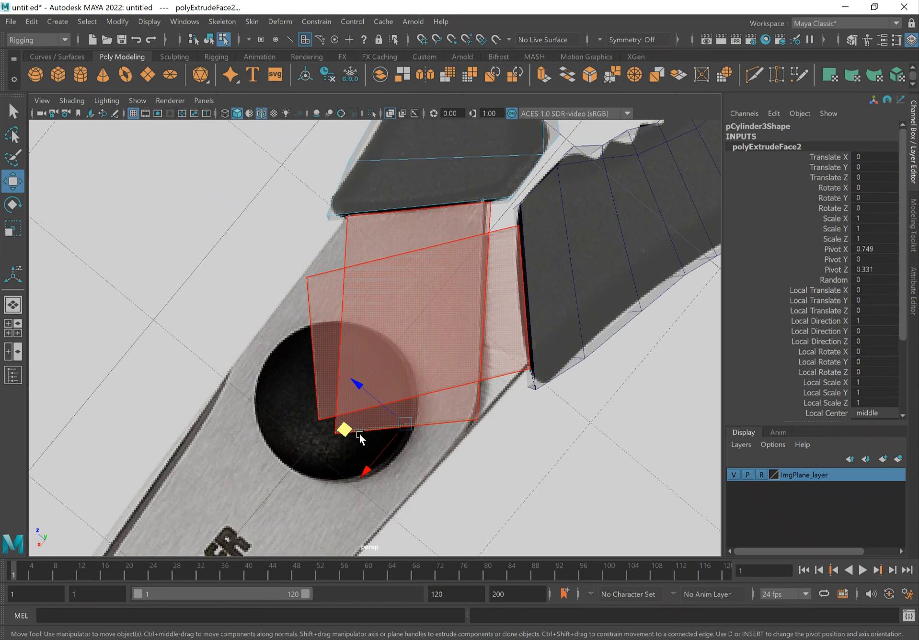
key(q)
right_drag(461, 408, 404, 286)
drag(330, 428, 365, 444)
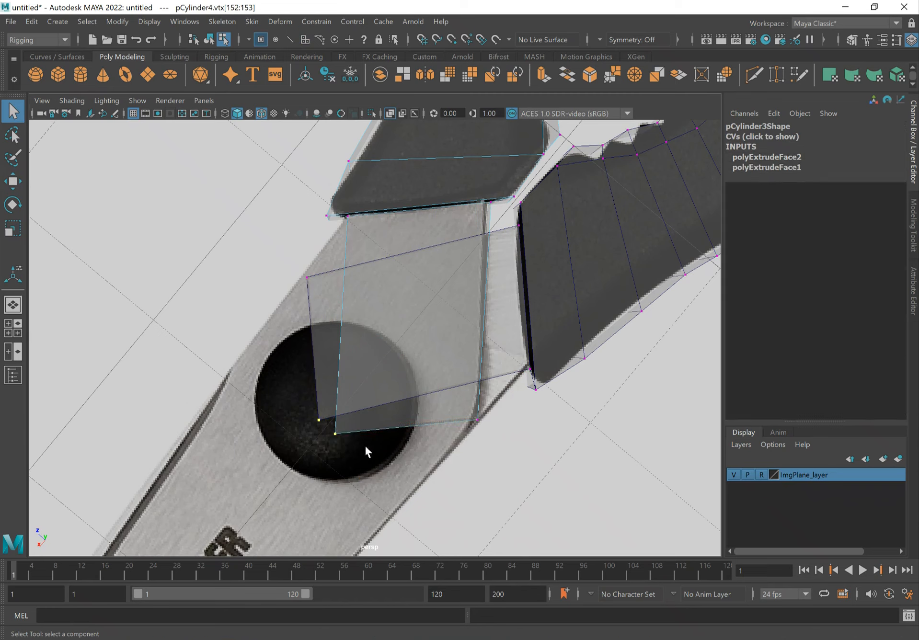
key(w)
drag(294, 389, 238, 272)
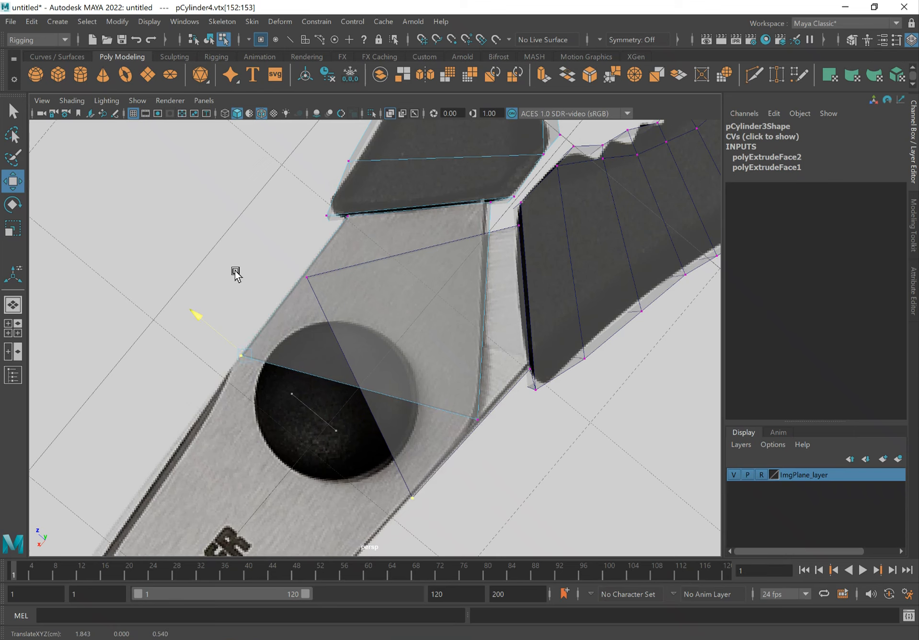
drag(189, 375, 242, 287)
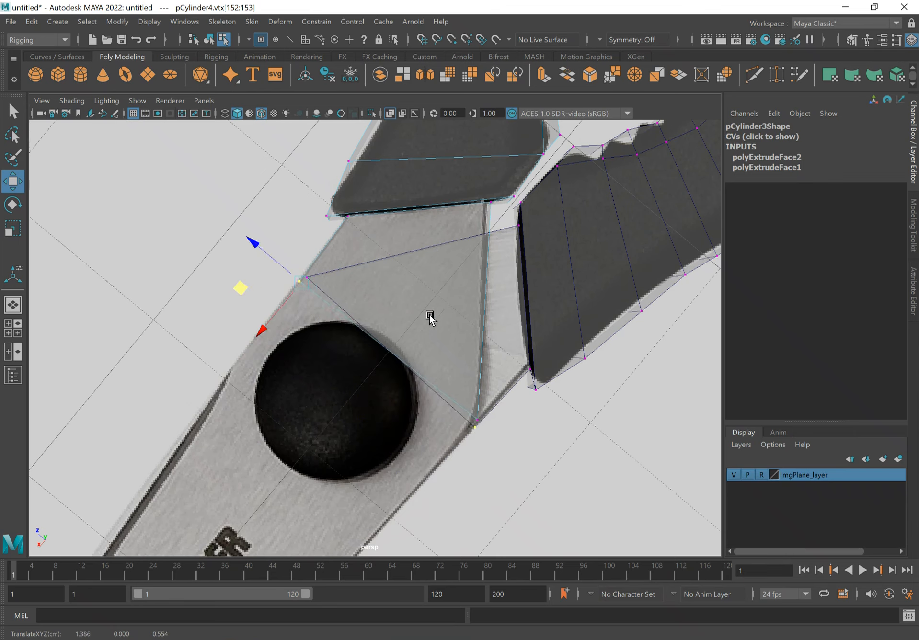
alt+right_drag(463, 390, 182, 360)
alt+middle_drag(338, 297, 384, 224)
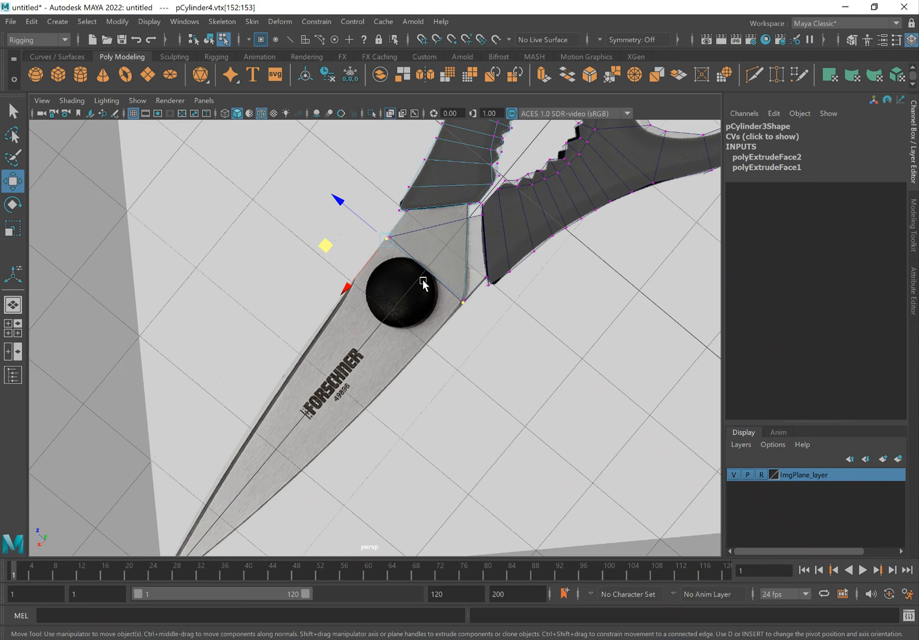
alt+middle_drag(332, 400, 406, 265)
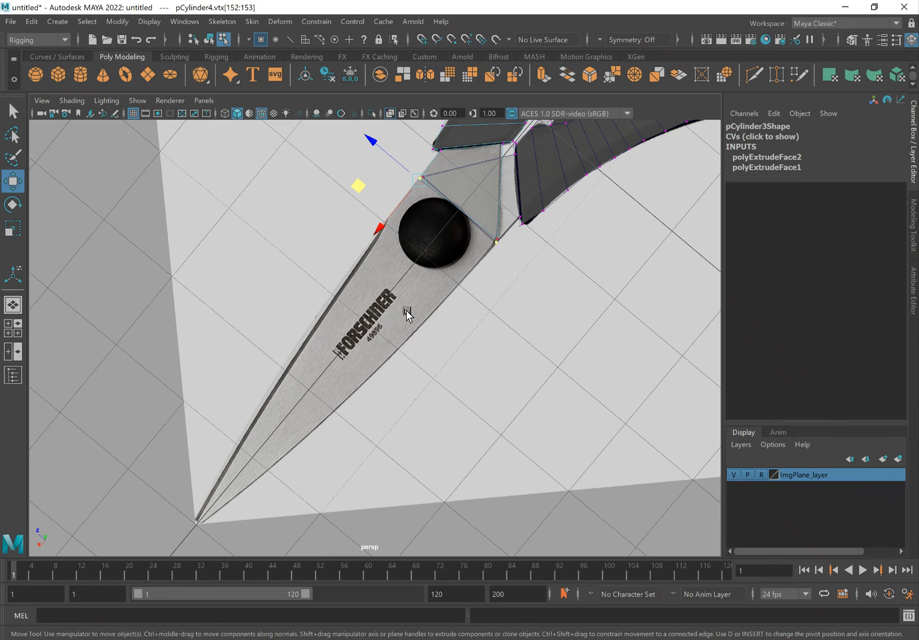
- Put the handle half pCylinder3 on a new display layer and hide that layer
key(q)
alt+middle_drag(539, 246, 424, 373)
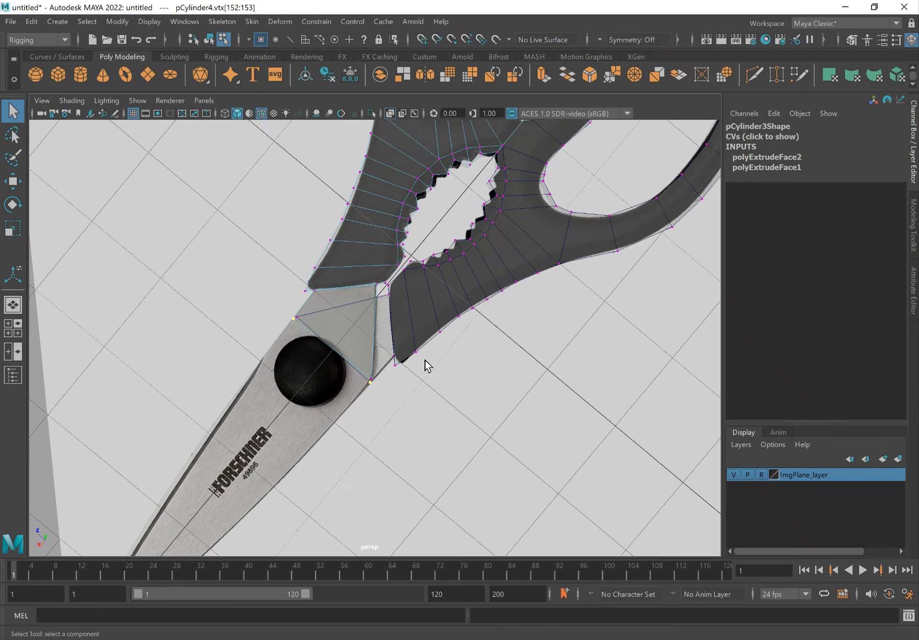
right_drag(441, 150, 525, 126)
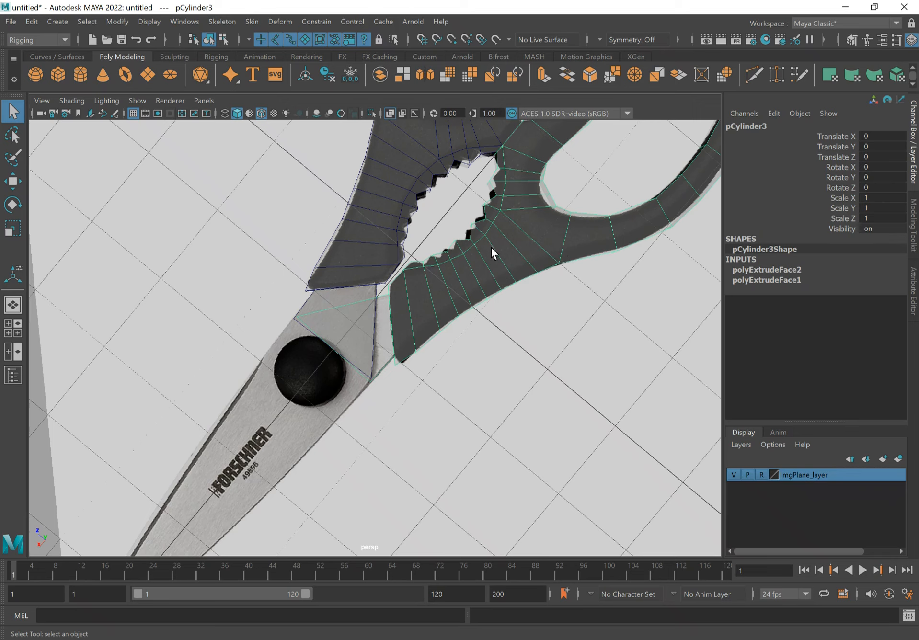
click(743, 445)
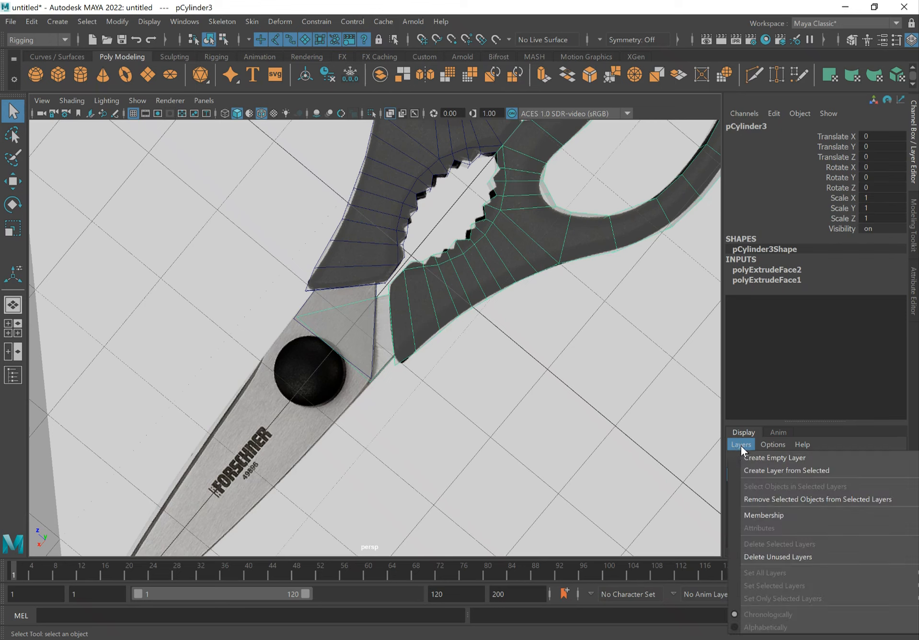
click(770, 470)
click(732, 475)
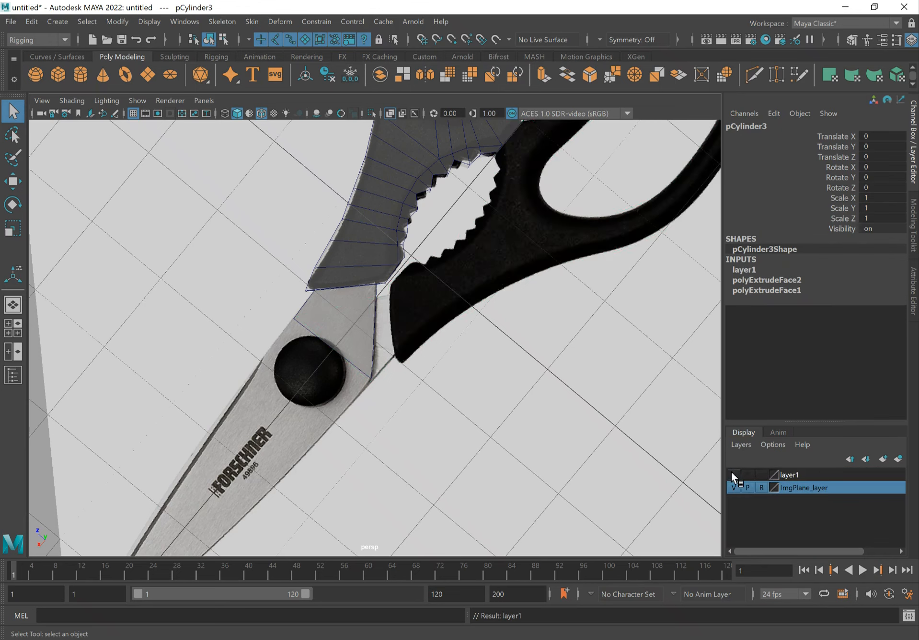
- Rename the new display layer to ScissorsInstLayer and save it
double_click(786, 475)
drag(456, 247, 297, 234)
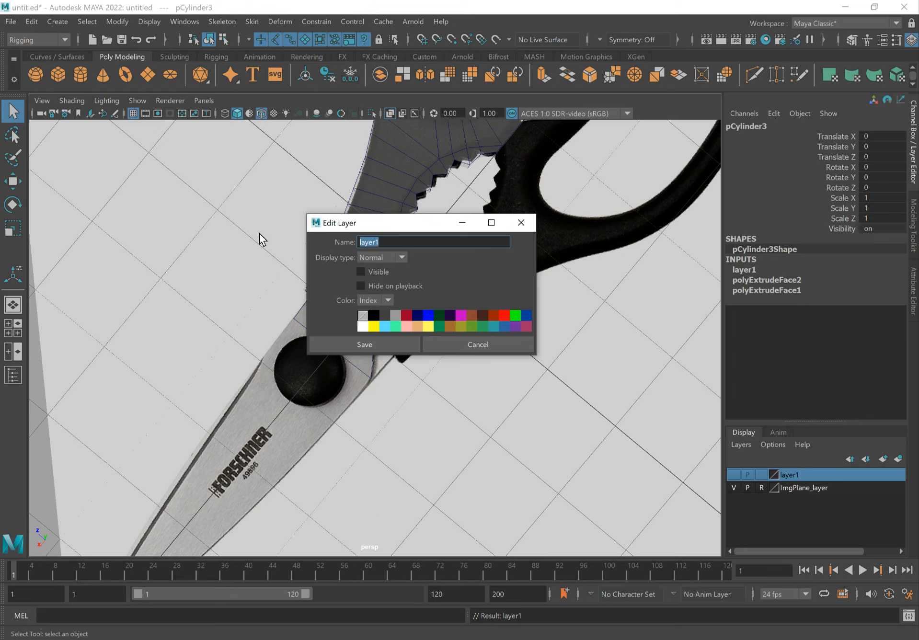
text(ScissorsInstLayer)
key(Return)
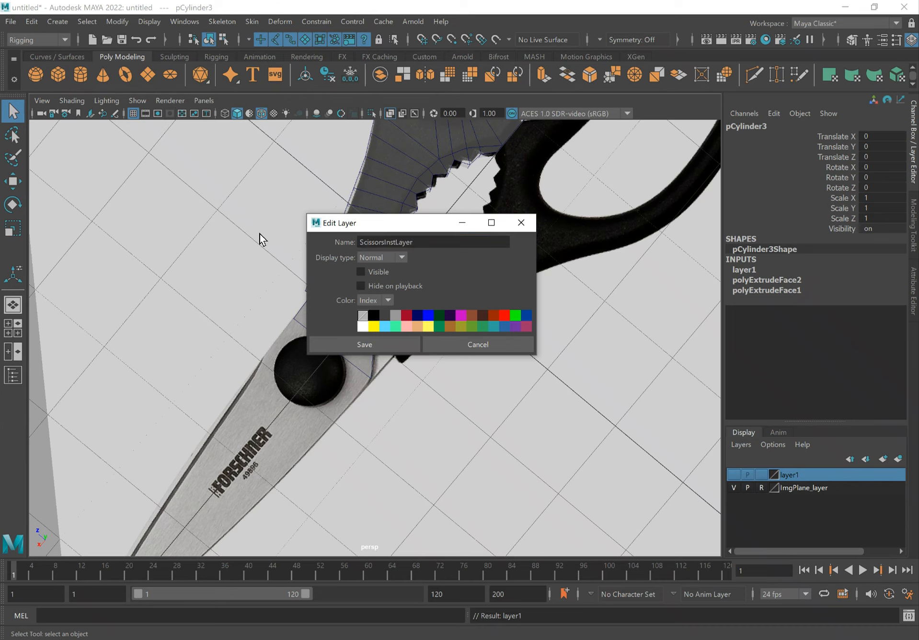
click(403, 348)
- Select the end face of the visible half, pCylinder4, beside the pivot screw
alt+middle_drag(474, 405, 482, 431)
drag(378, 231, 391, 331)
alt+middle_drag(391, 342, 475, 295)
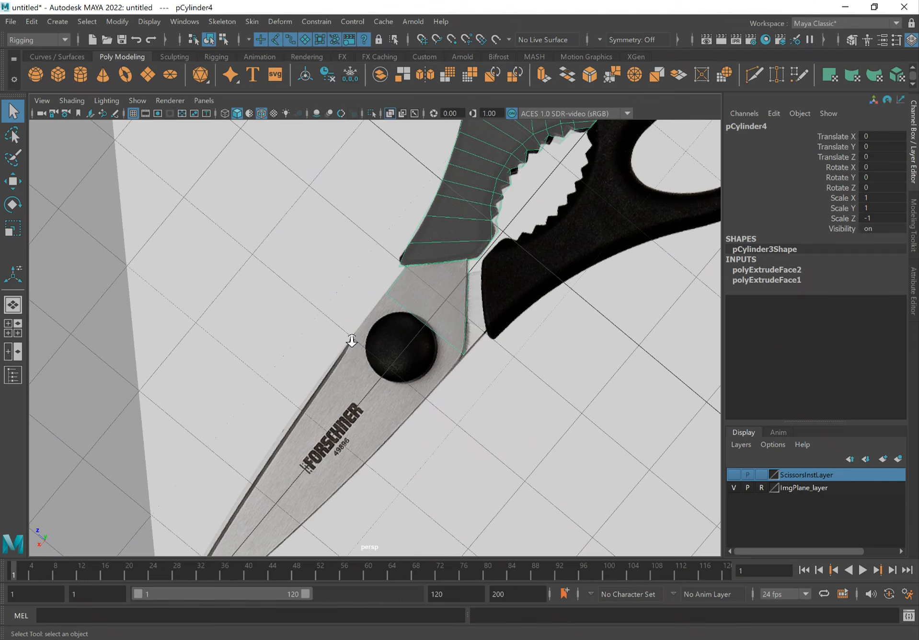
alt+right_drag(352, 344, 472, 344)
key(space)
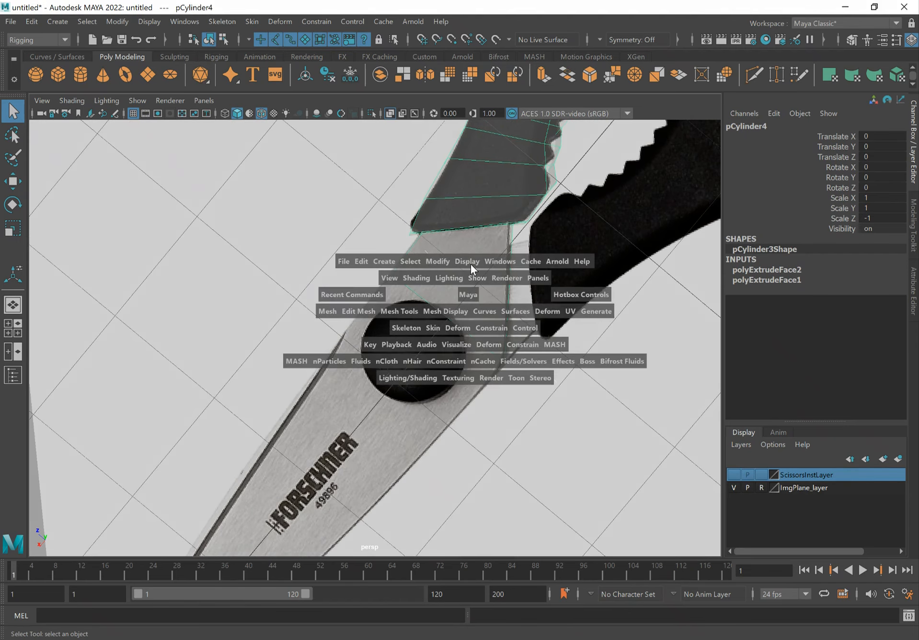
alt+drag(416, 275, 476, 336)
alt+right_drag(476, 337, 499, 335)
alt+drag(507, 330, 545, 312)
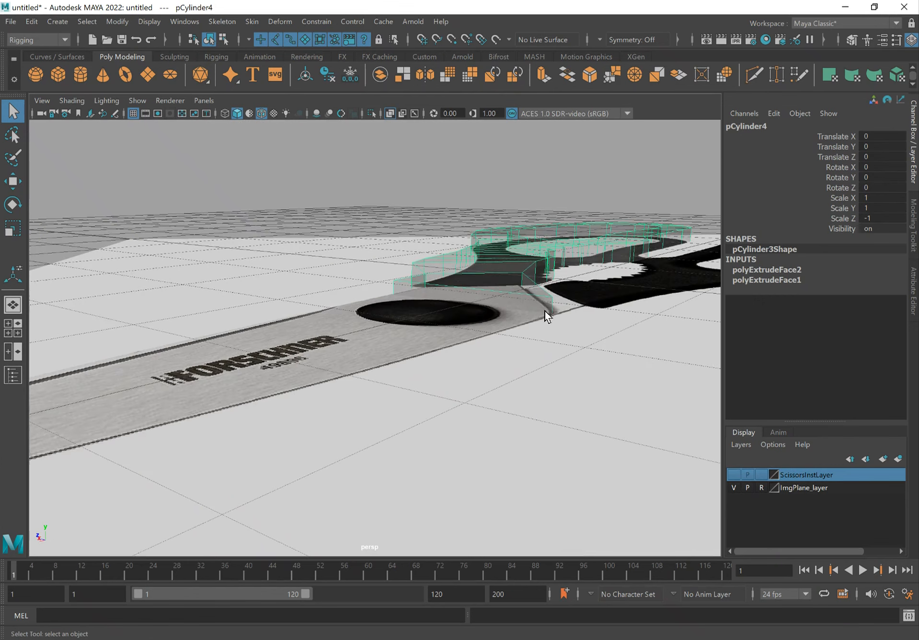
mouse_move(506, 276)
alt+mouse_down()
mouse_move(478, 287)
mouse_move(491, 289)
alt+mouse_up()
alt+drag(359, 290, 368, 303)
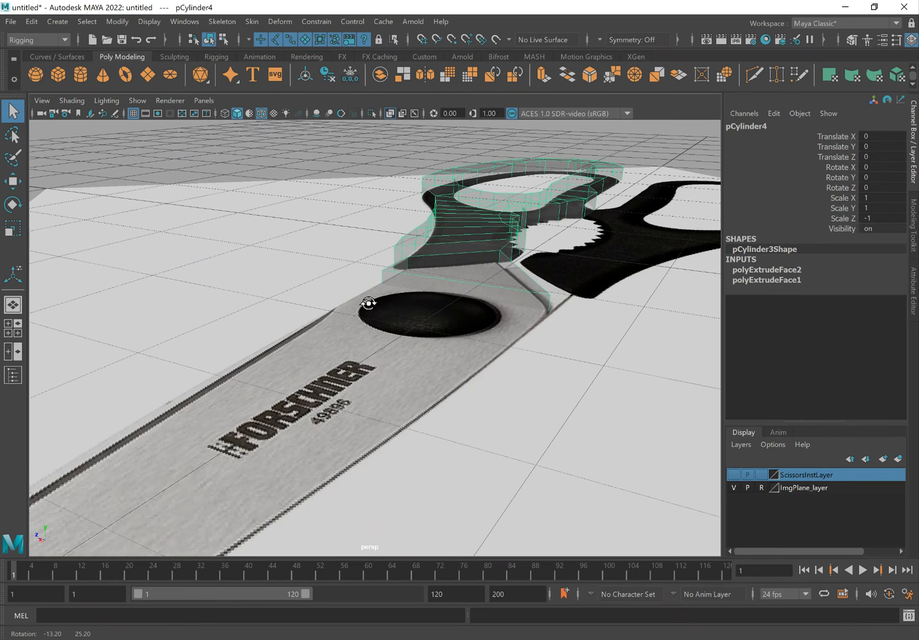
right_drag(455, 279, 459, 300)
click(469, 291)
alt+drag(419, 321, 534, 355)
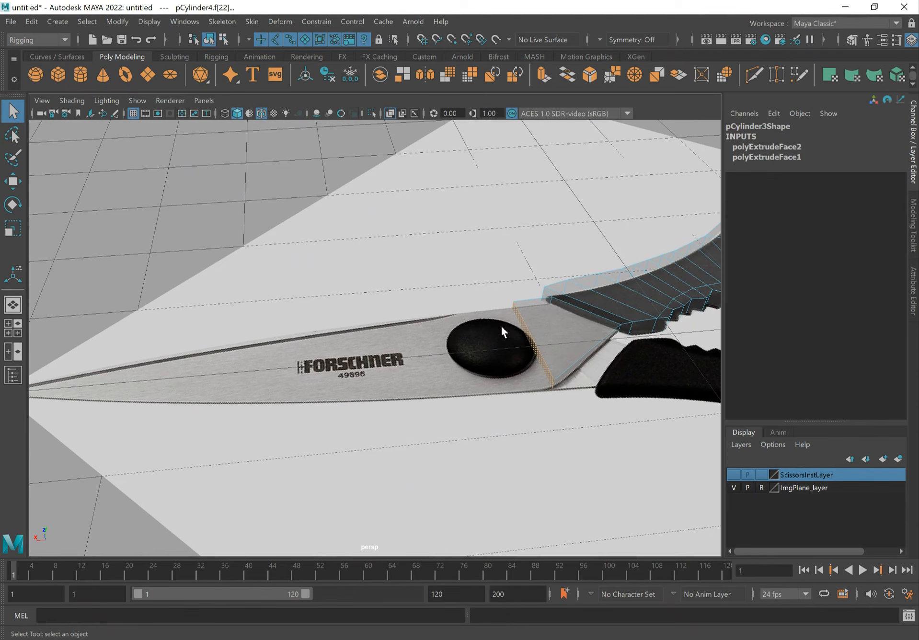
click(512, 348)
alt+drag(513, 348, 352, 364)
- Try to extrude the blade-end face about 3.47 along X to the blade tip and select its end vertices
key(ctrl+e)
key(w)
key(space)
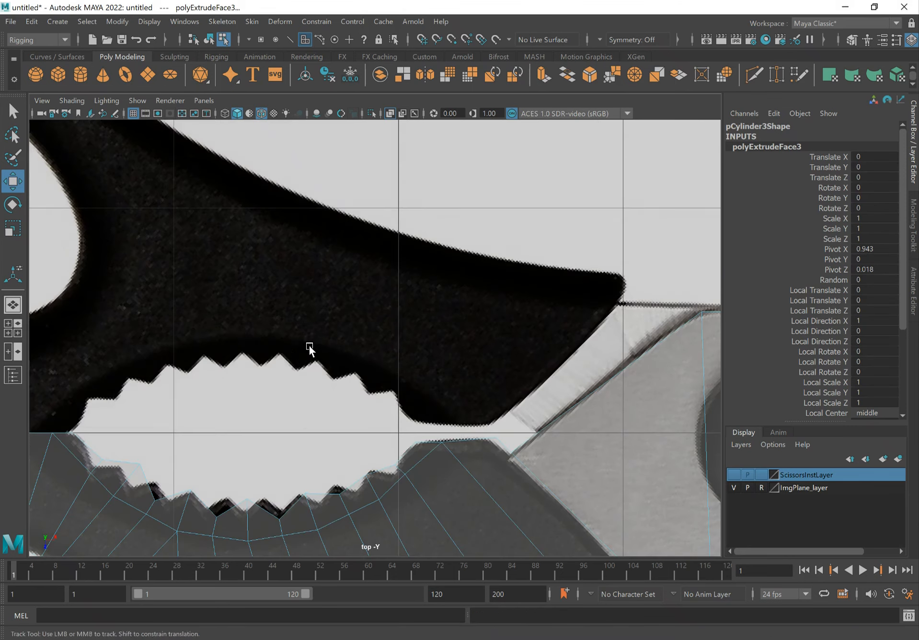
key(f)
alt+right_drag(475, 345, 437, 336)
drag(439, 340, 650, 350)
key(q)
alt+right_drag(546, 338, 592, 323)
alt+middle_drag(484, 324, 249, 334)
alt+right_drag(416, 340, 578, 349)
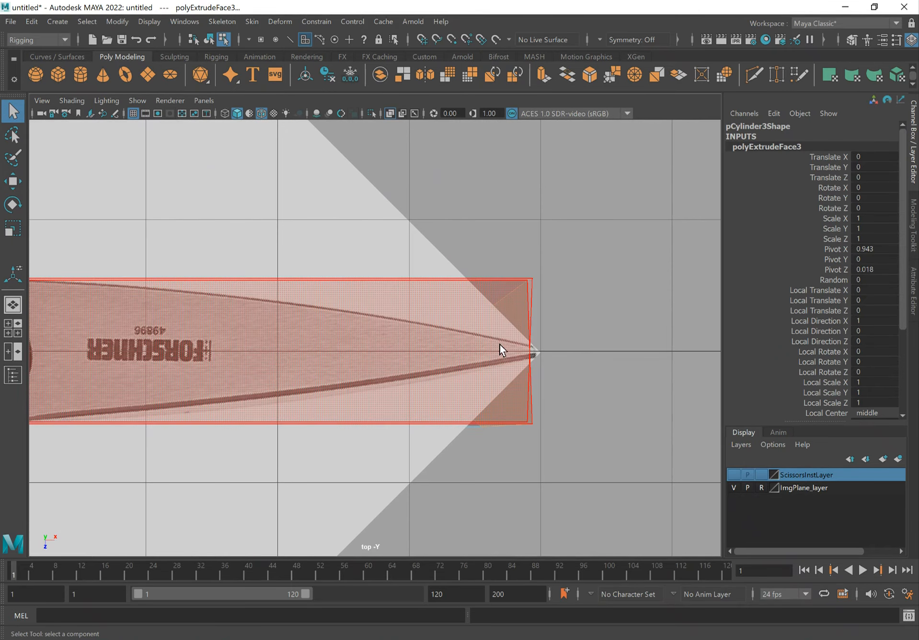
alt+right_drag(417, 339, 194, 284)
alt+right_drag(355, 343, 460, 346)
drag(378, 389, 309, 236)
- Undo the vertex selection, the move and the extrusion of the blade-end face
key(space)
key(ctrl+z)
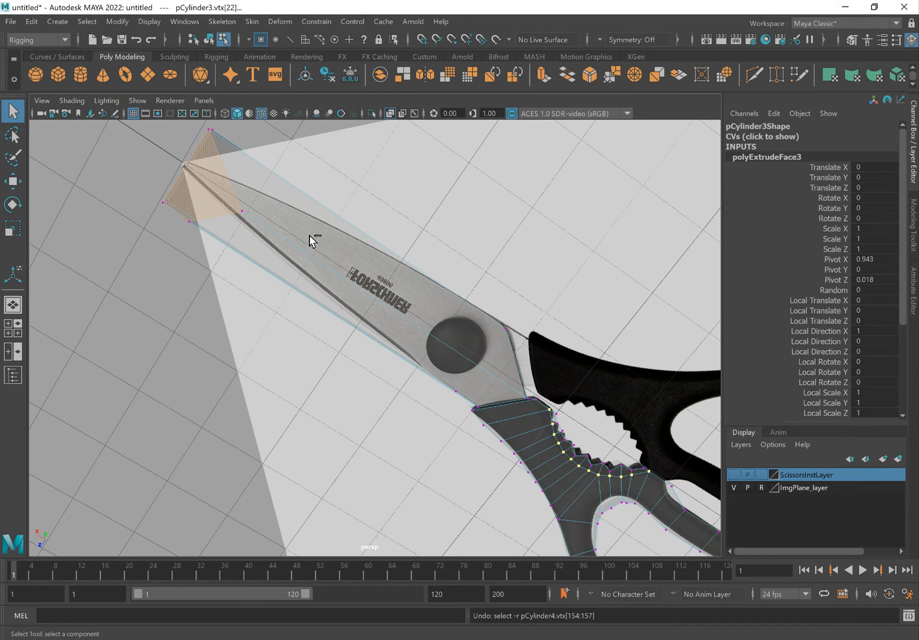
key(ctrl+z)
key(ctrl+z)
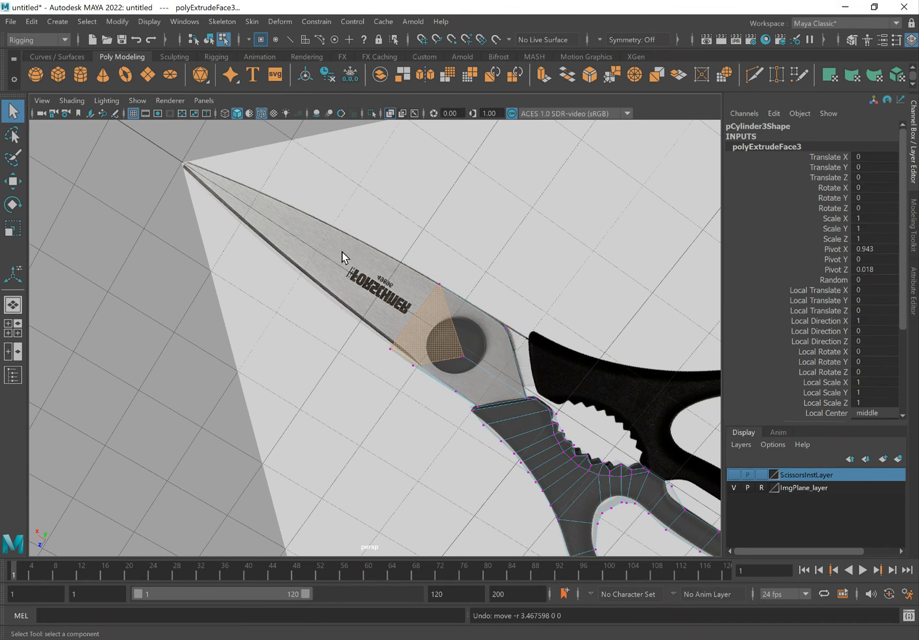
alt+drag(350, 256, 438, 308)
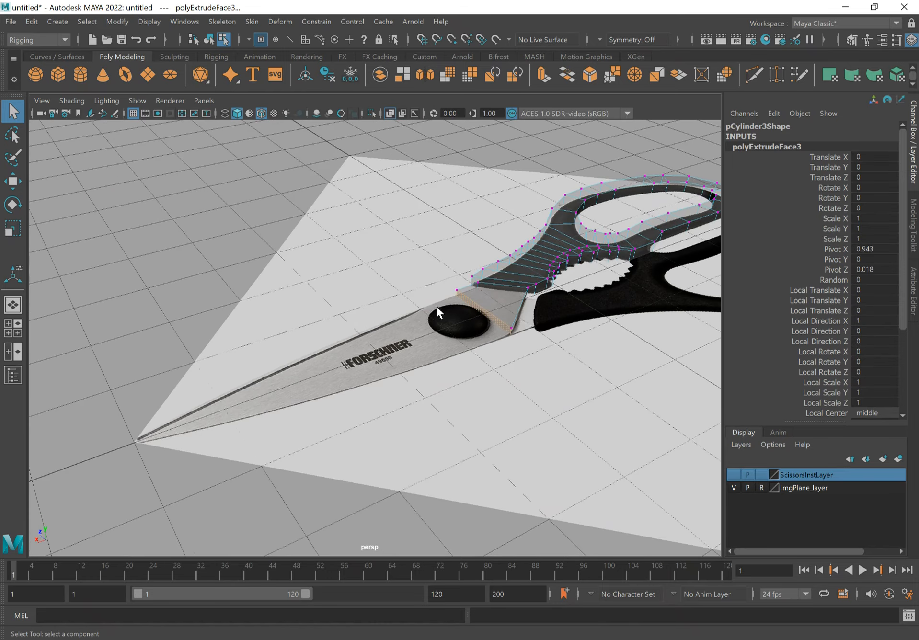
key(ctrl+z)
- Show ScissorsInstLayer again and delete the handle half pCylinder3
right_drag(493, 298, 531, 266)
click(712, 516)
click(733, 475)
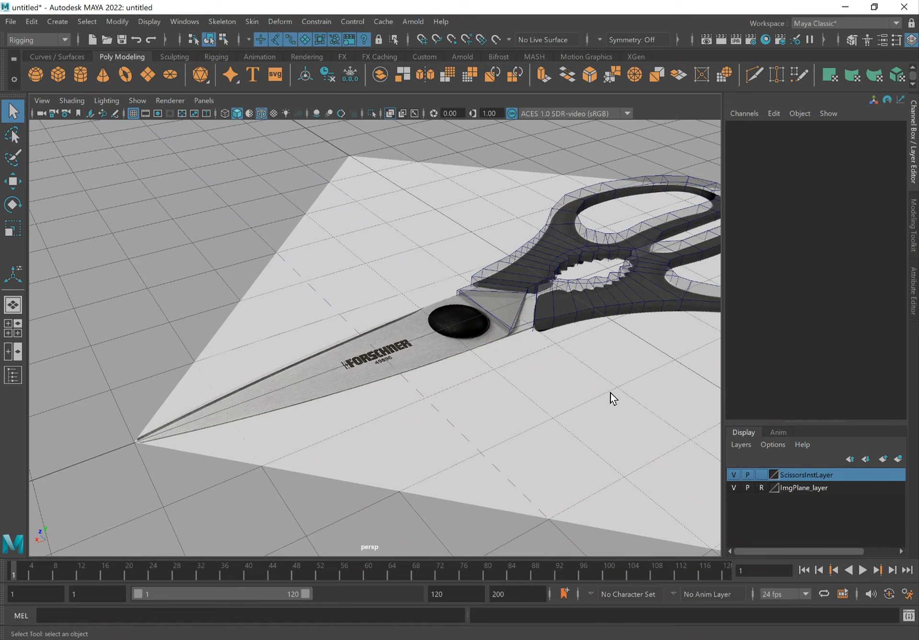
click(629, 306)
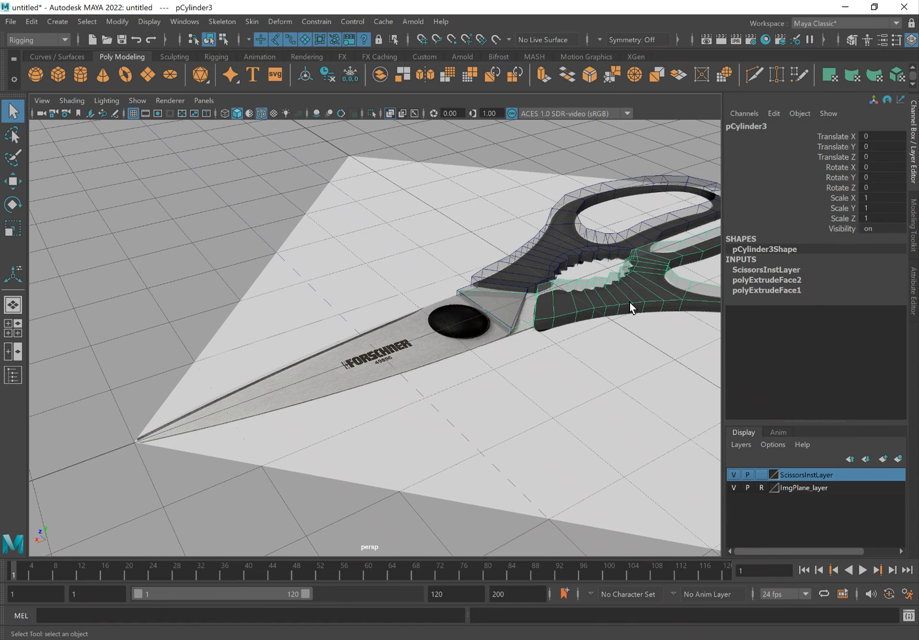
key(Delete)
- Select the end face beside the pivot screw on the remaining half
alt+drag(544, 305, 529, 337)
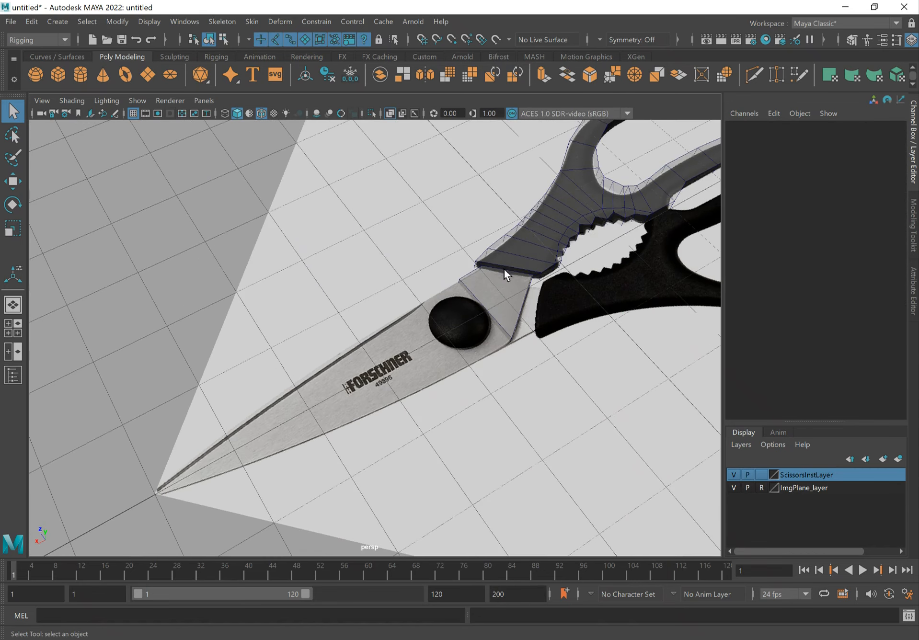
click(517, 282)
mouse_move(533, 274)
alt+mouse_down()
mouse_move(532, 232)
mouse_move(536, 259)
alt+mouse_up()
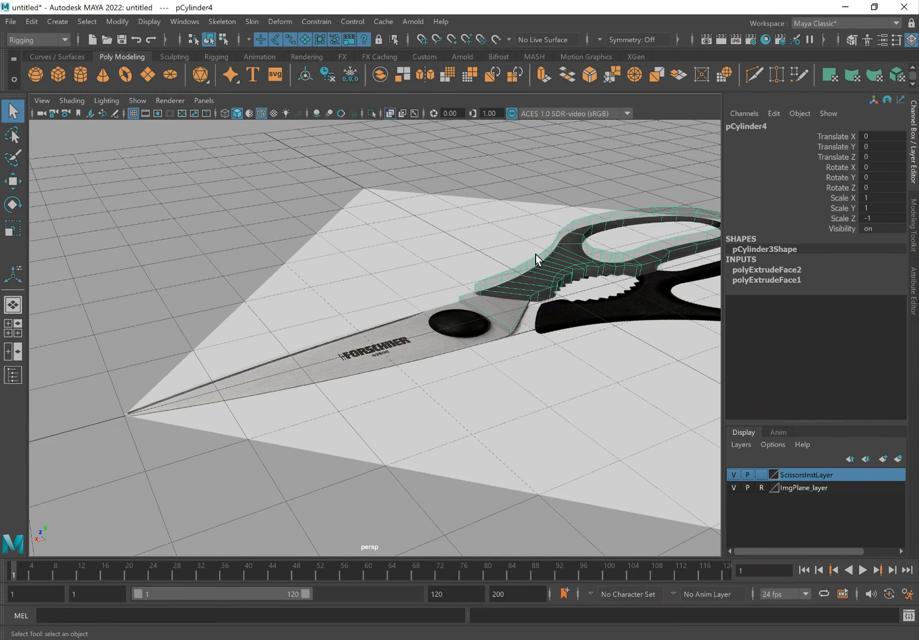
right_drag(524, 273, 525, 302)
click(489, 293)
alt+drag(489, 293, 514, 363)
key(f)
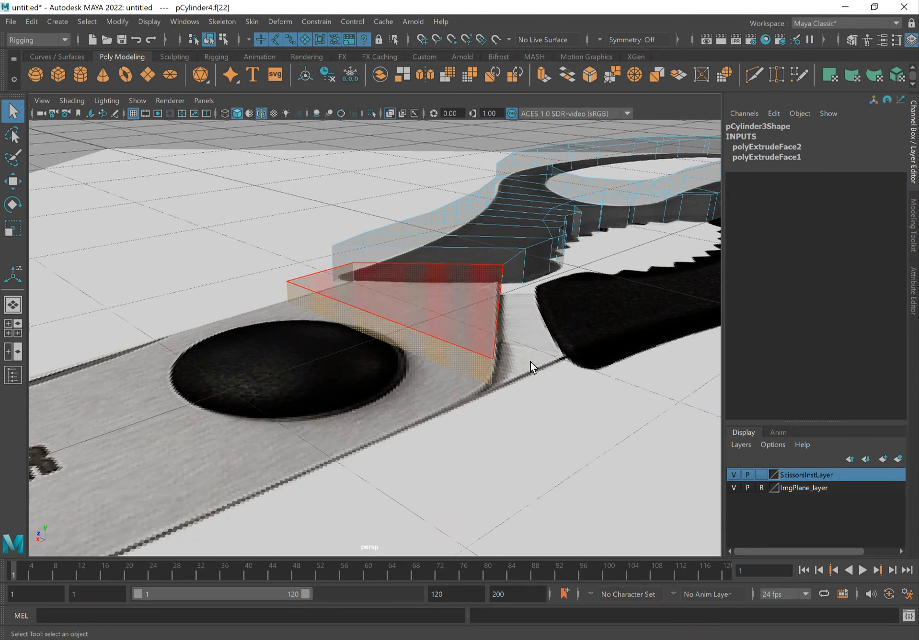
key(w)
drag(337, 344, 300, 378)
key(ctrl+z)
- Extrude the selected end face and move it along X to the tip of the blade in the reference
alt+drag(497, 382, 434, 357)
key(ctrl+e)
key(w)
drag(387, 316, 197, 310)
alt+middle_drag(511, 374, 557, 359)
drag(551, 352, 167, 389)
- In the top view, scale the extrusion's end vertices along Z to the tip's width and flatten them along X
key(space)
right_drag(362, 328, 302, 283)
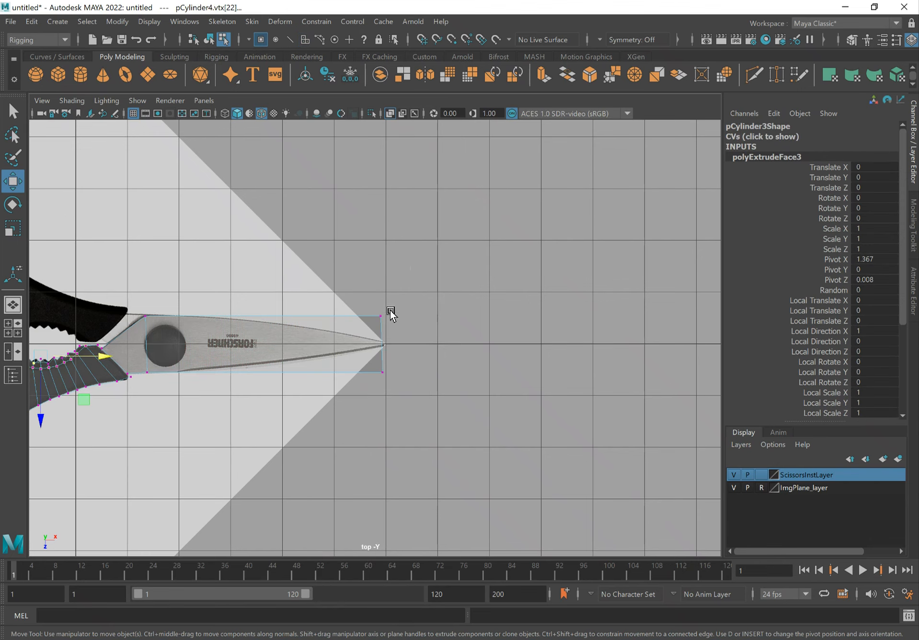
drag(416, 286, 346, 425)
key(f)
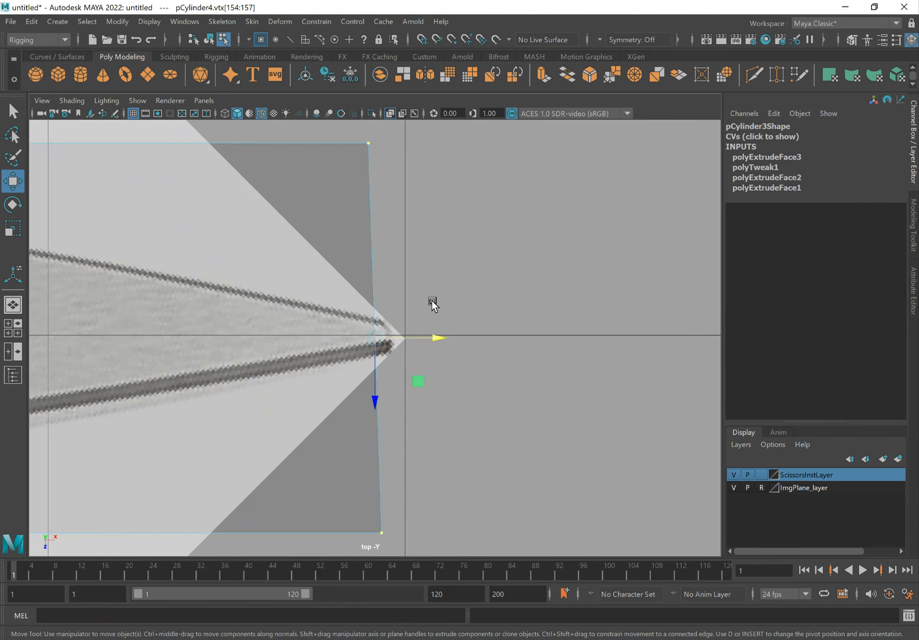
key(r)
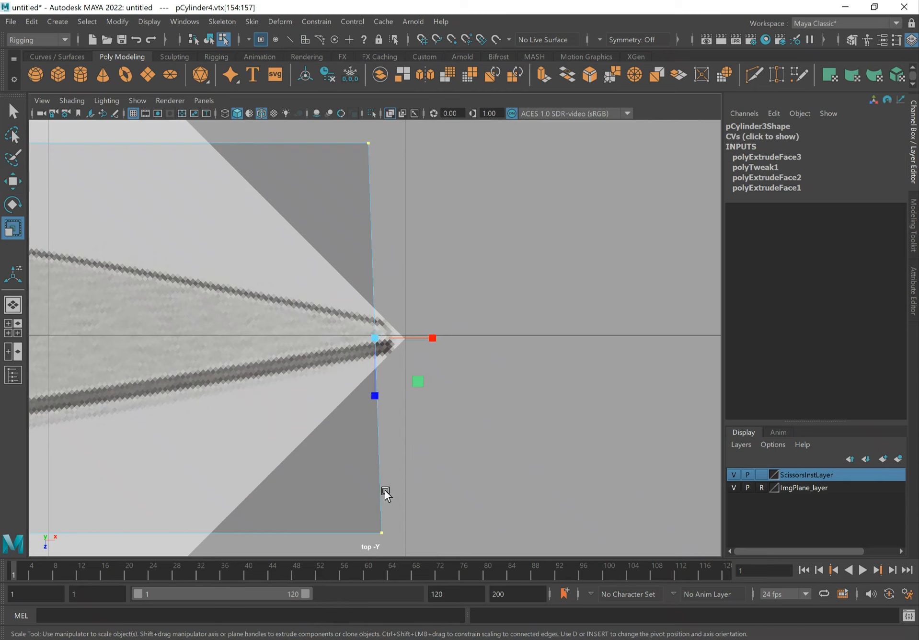
drag(369, 393, 378, 345)
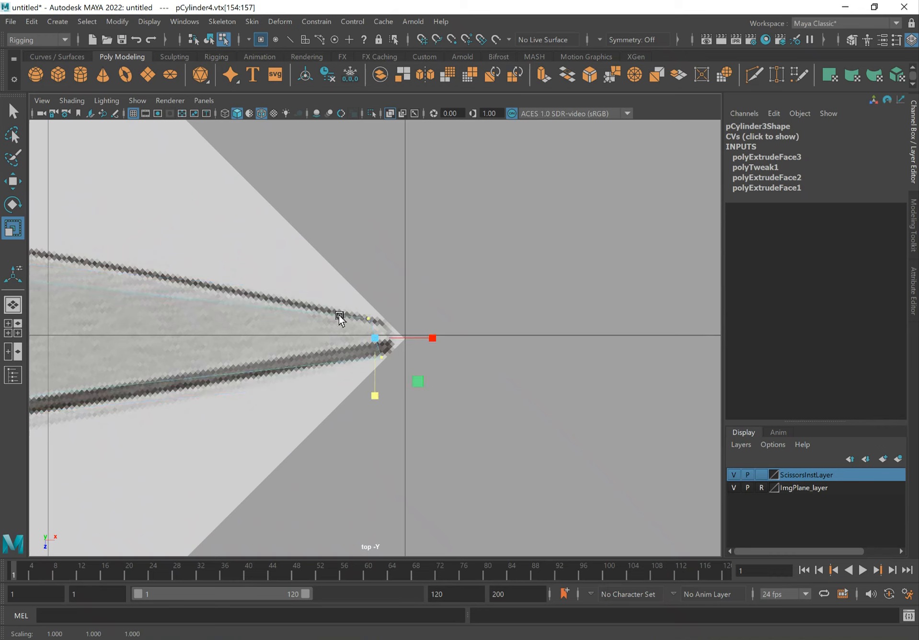
drag(434, 336, 388, 335)
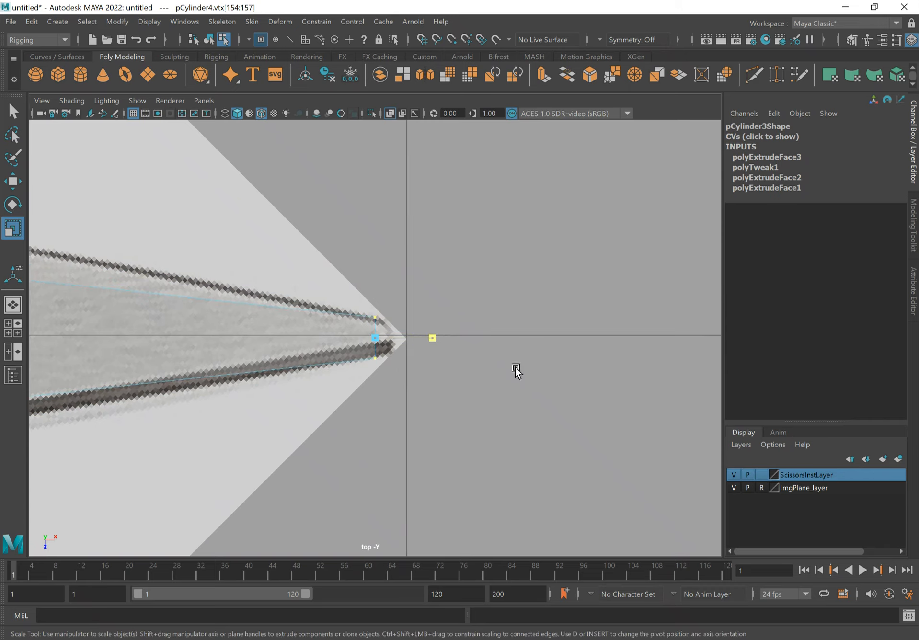
- Move the flattened end vertices slightly along X onto the blade tip in the reference
key(w)
drag(436, 338, 449, 337)
alt+right_drag(471, 374, 432, 359)
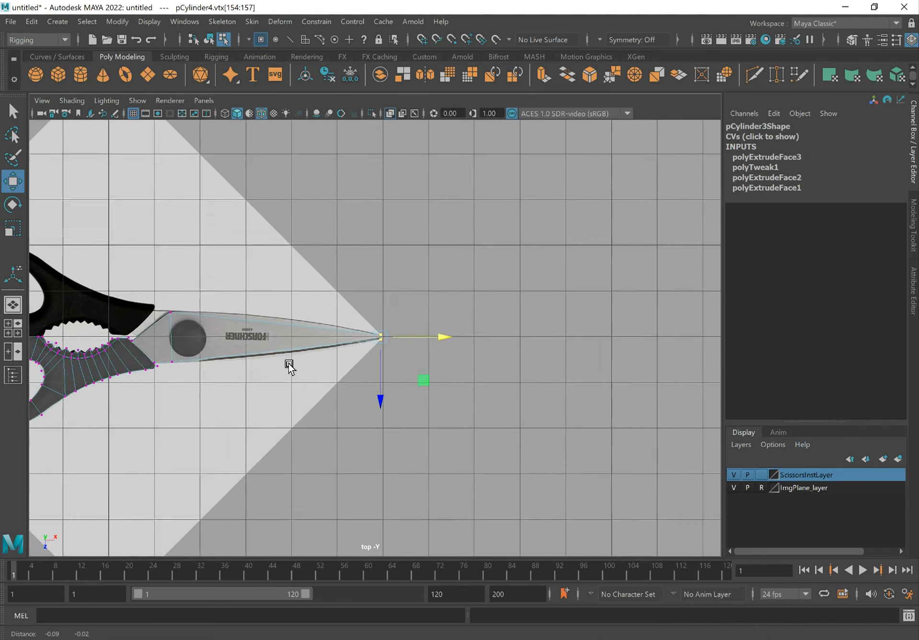
alt+middle_drag(279, 367, 360, 357)
alt+right_drag(368, 367, 458, 372)
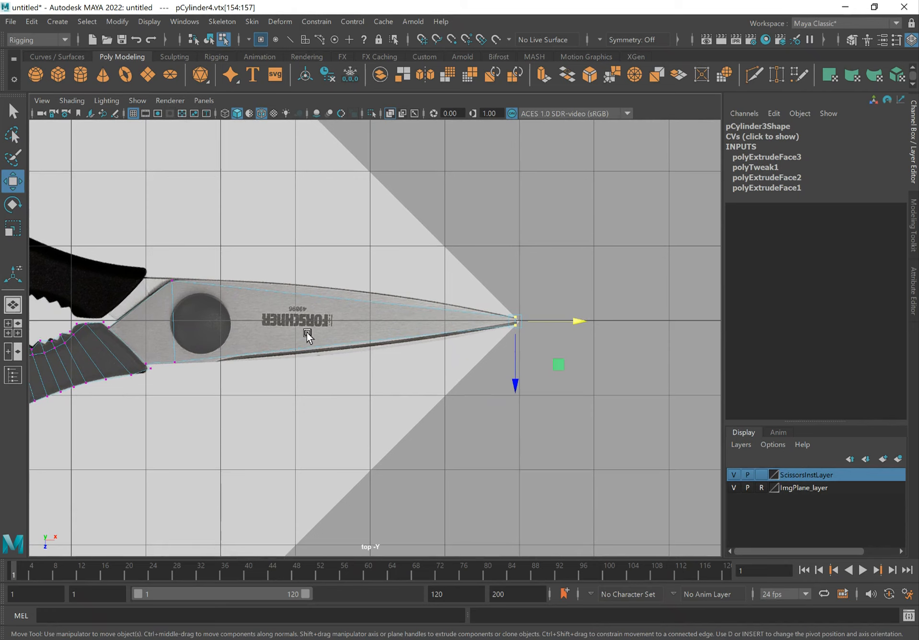
key(q)
- Reset the Insert Edge Loop Tool and set it to Multiple edge loops with 5 edge loops
alt+middle_drag(312, 330, 400, 323)
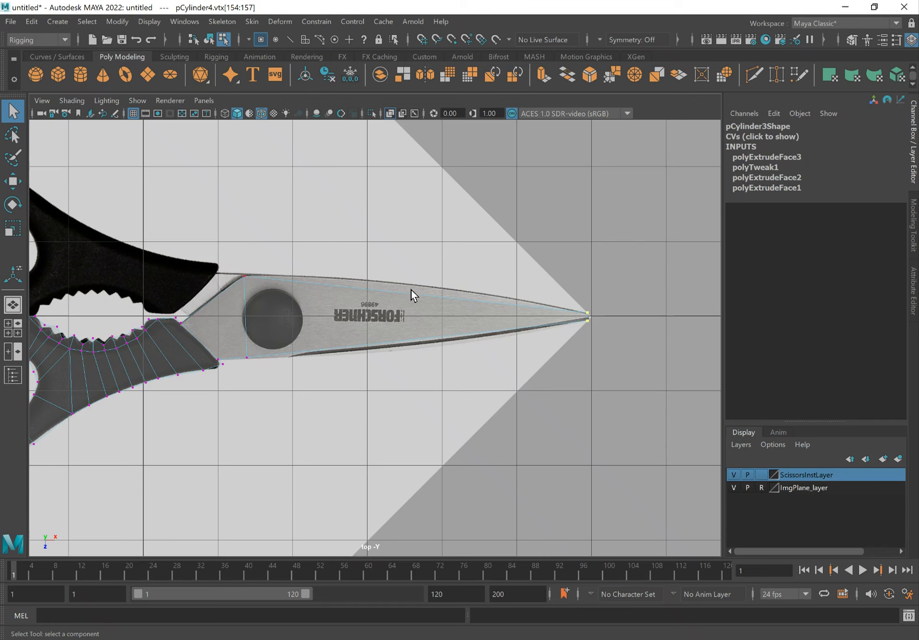
right_drag(418, 303, 476, 264)
shift+right_drag(415, 309, 382, 317)
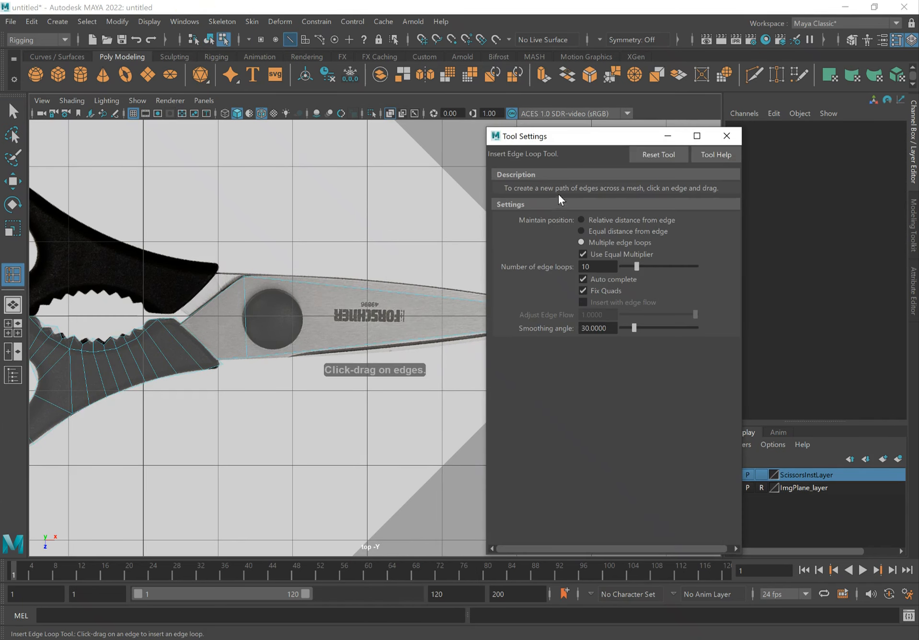
click(652, 160)
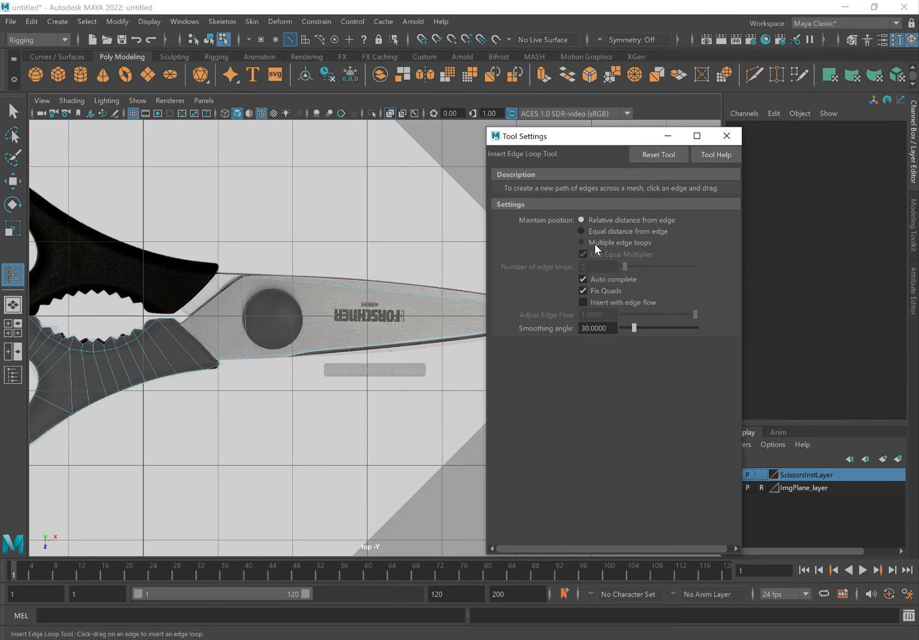
click(622, 243)
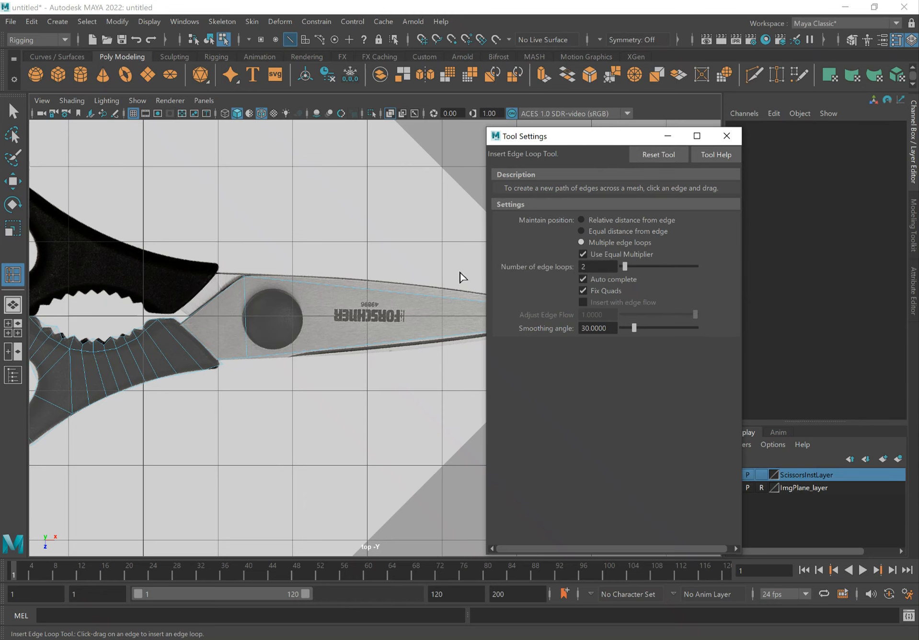
alt+middle_drag(352, 296, 291, 298)
drag(638, 264, 534, 264)
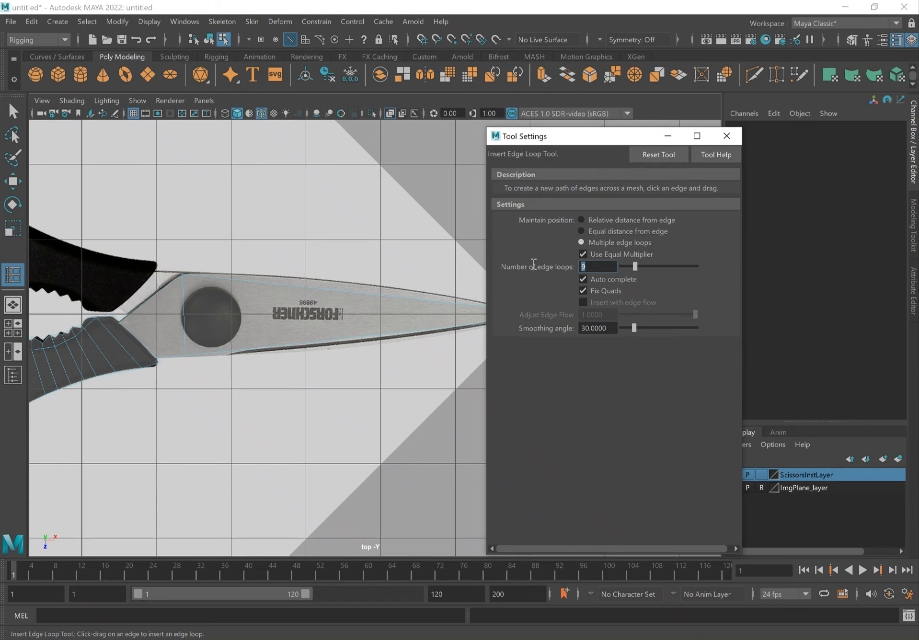
text(5)
key(Tab)
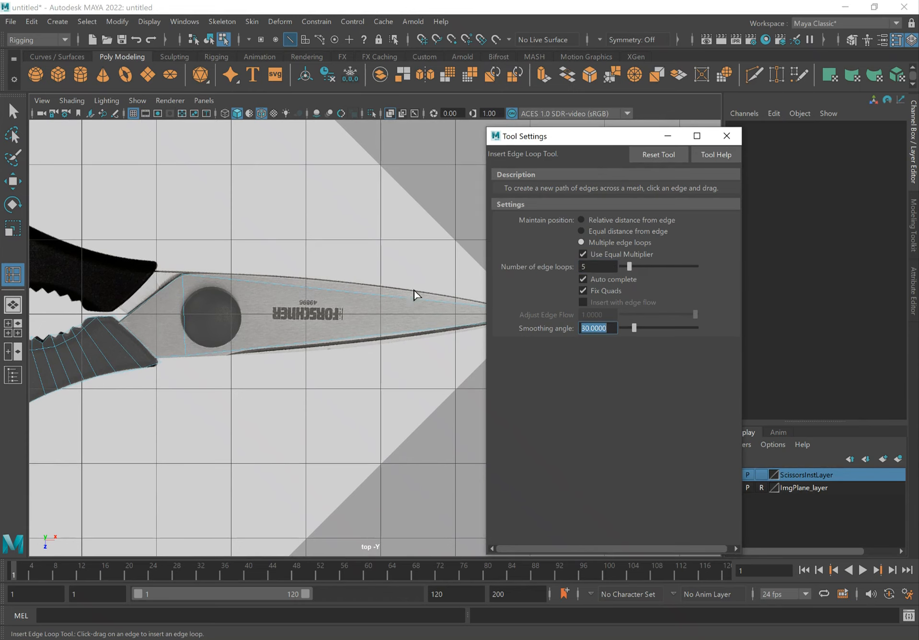
alt+middle_drag(364, 318, 336, 313)
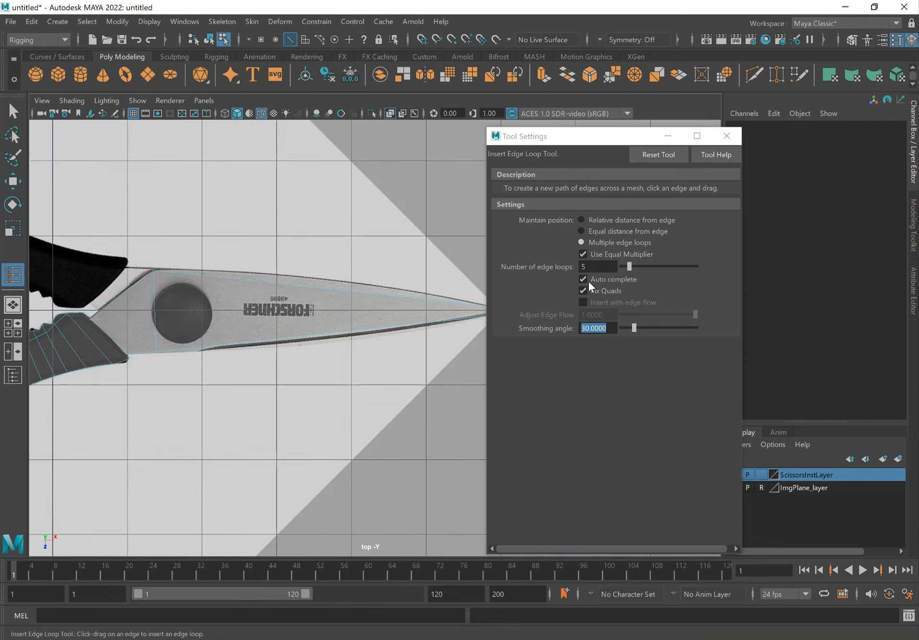
- Insert the five evenly spaced edge loops across the blade between pivot area and tip, and close the tool settings
alt+middle_drag(372, 331, 376, 306)
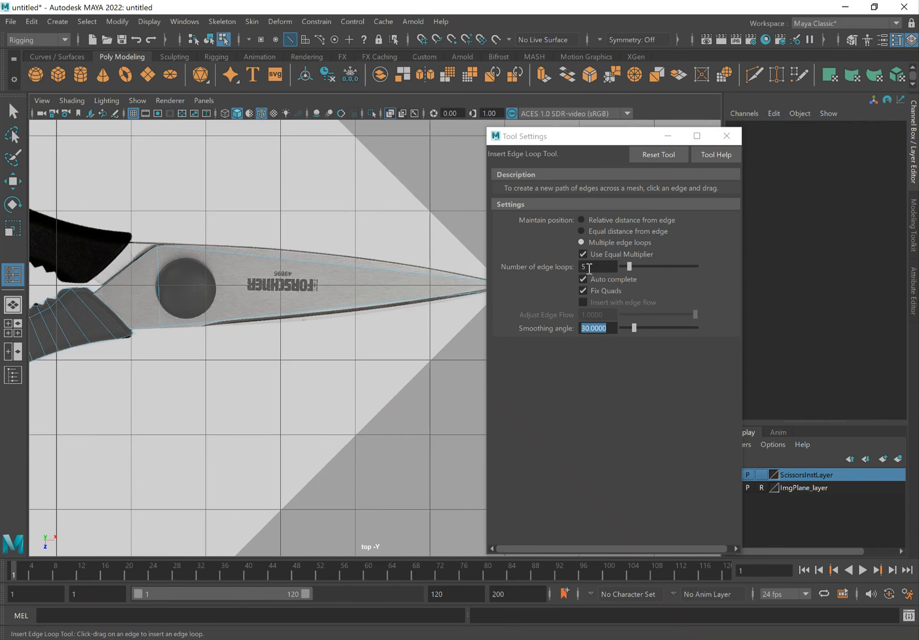
alt+right_drag(227, 310, 310, 306)
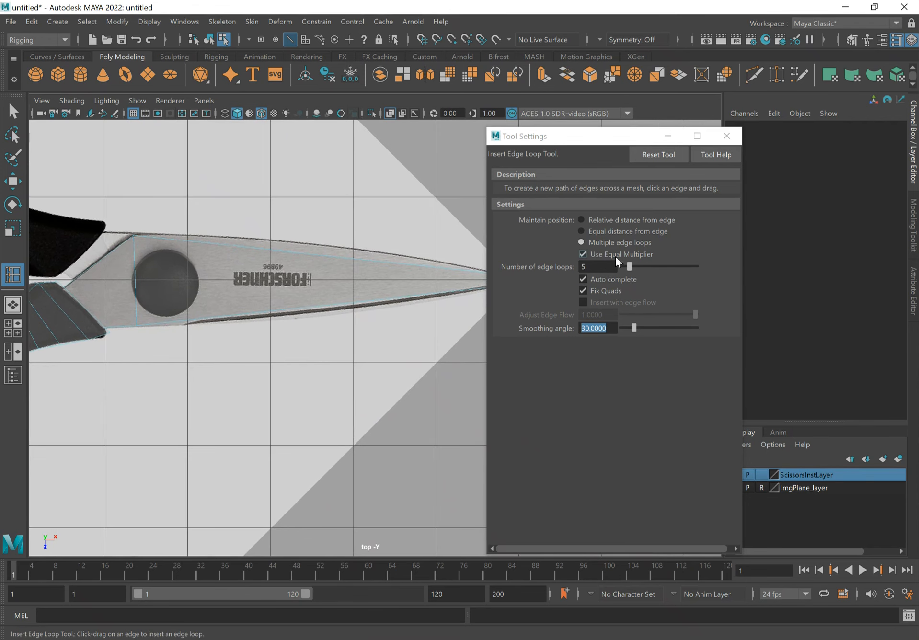
click(339, 260)
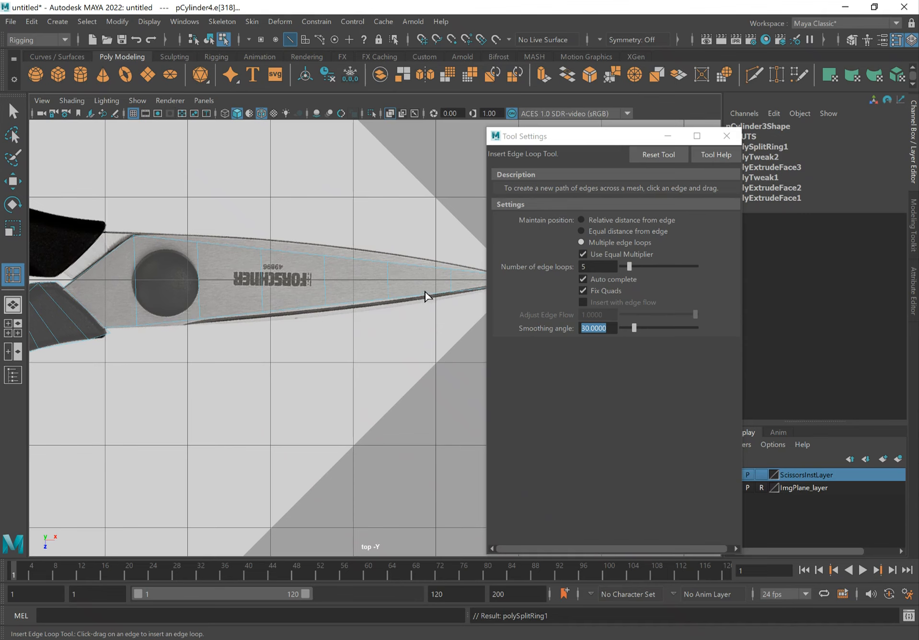
alt+middle_drag(425, 291, 390, 303)
alt+right_drag(382, 306, 389, 308)
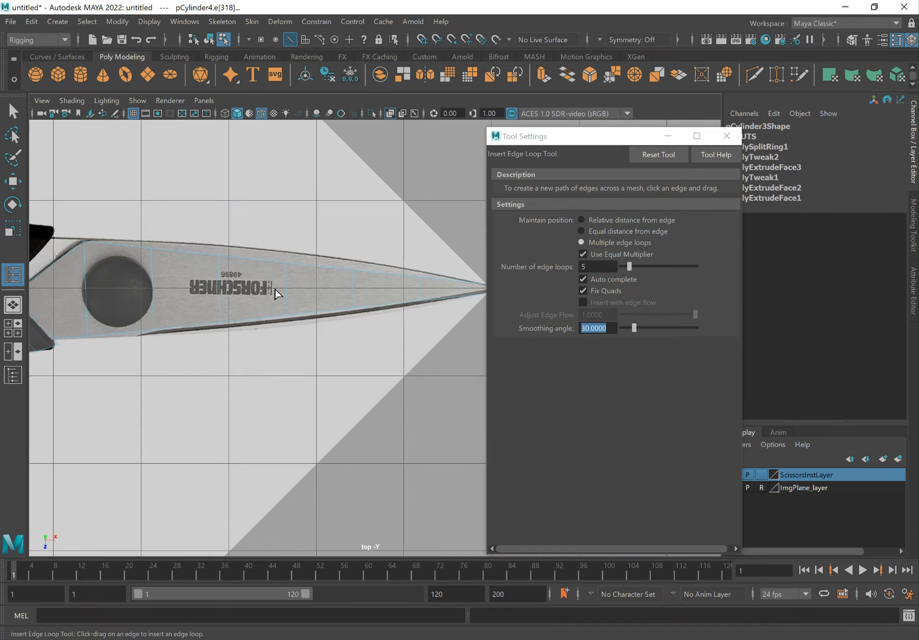
alt+middle_drag(296, 334, 359, 332)
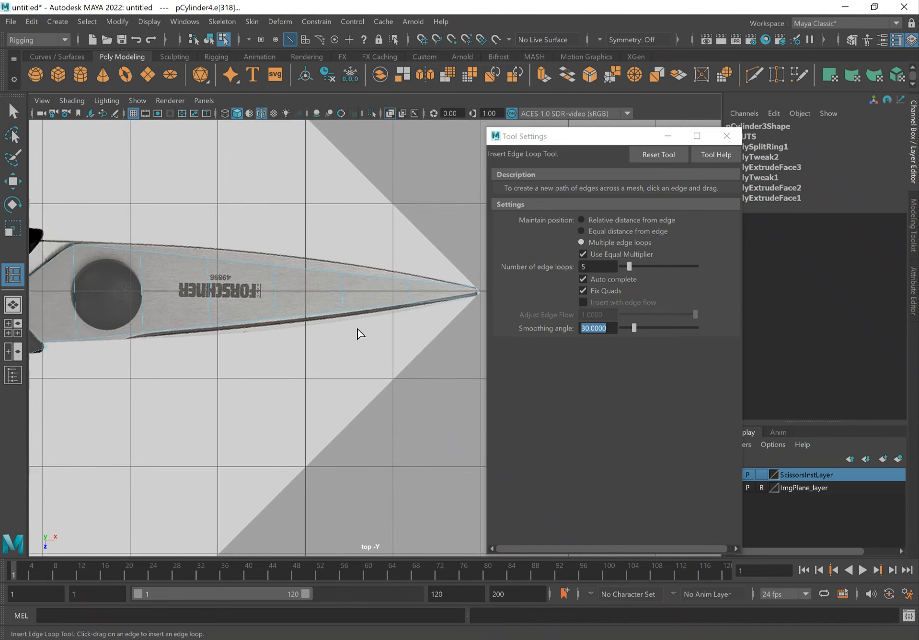
click(726, 137)
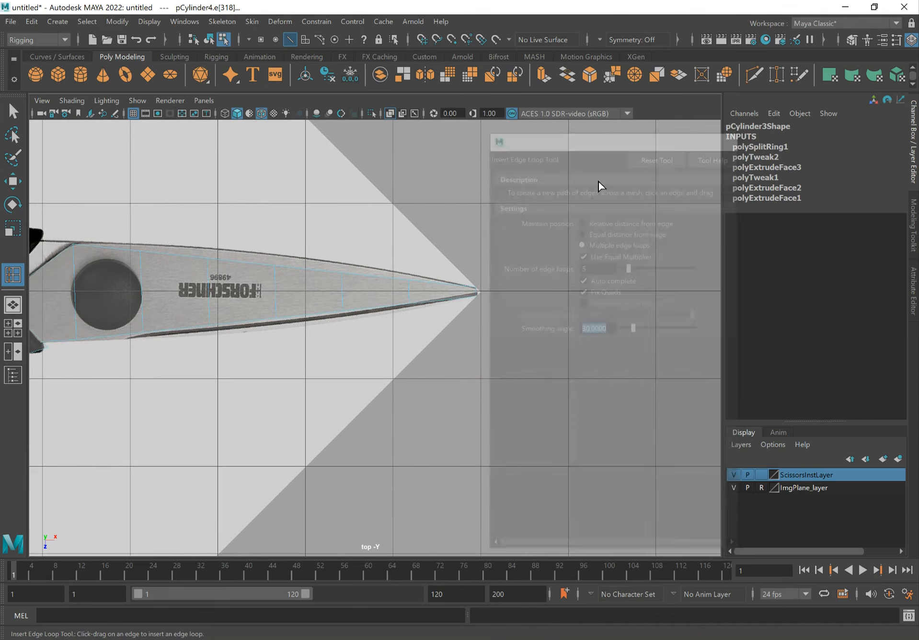
- In vertex mode, move the upper-edge vertices of the first two blade loops along Z onto the reference outline
right_drag(165, 271, 103, 265)
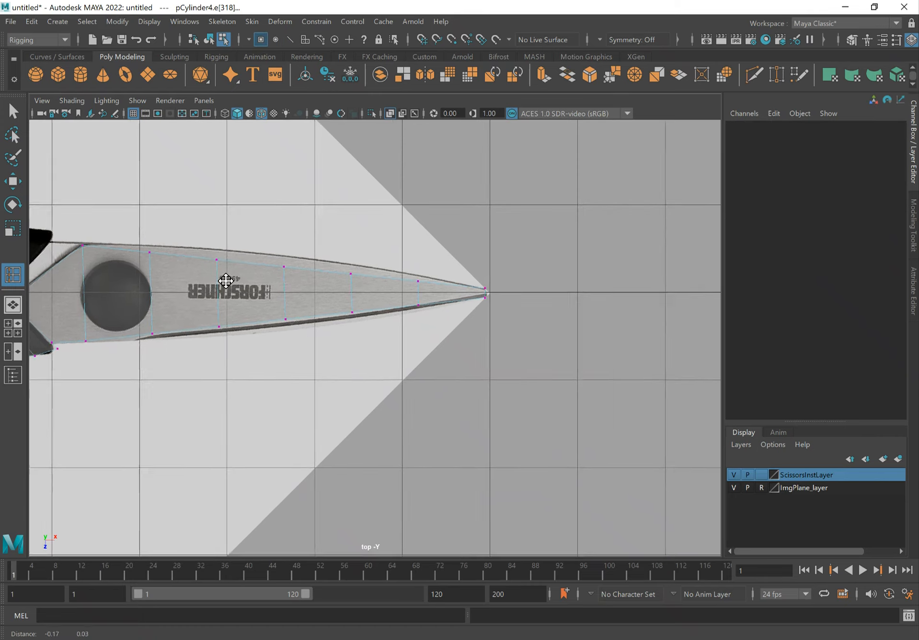
alt+middle_drag(199, 273, 292, 318)
scroll(377, 317, up, 2)
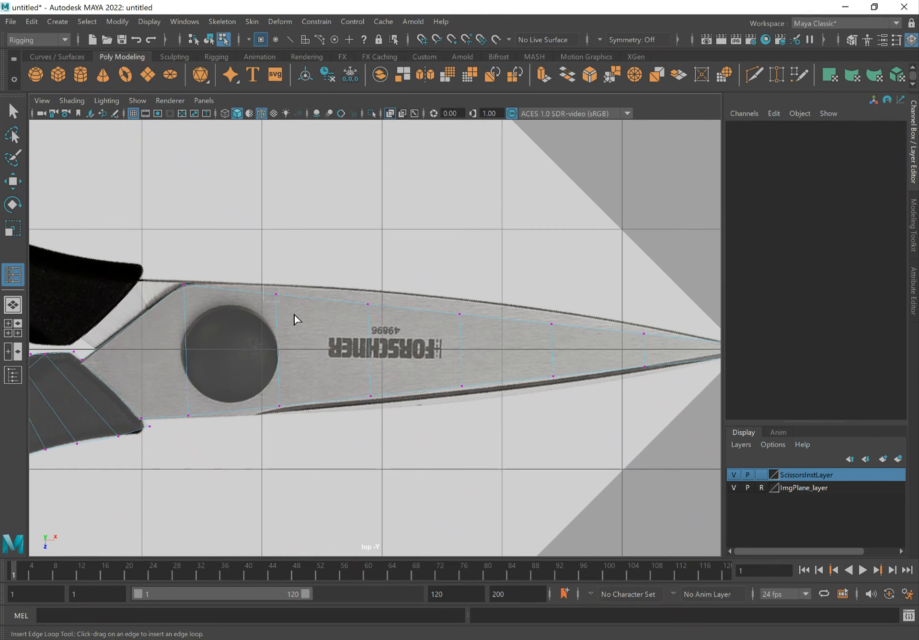
key(w)
right_drag(311, 312, 261, 281)
drag(258, 271, 323, 328)
drag(378, 294, 348, 322)
drag(368, 364, 368, 354)
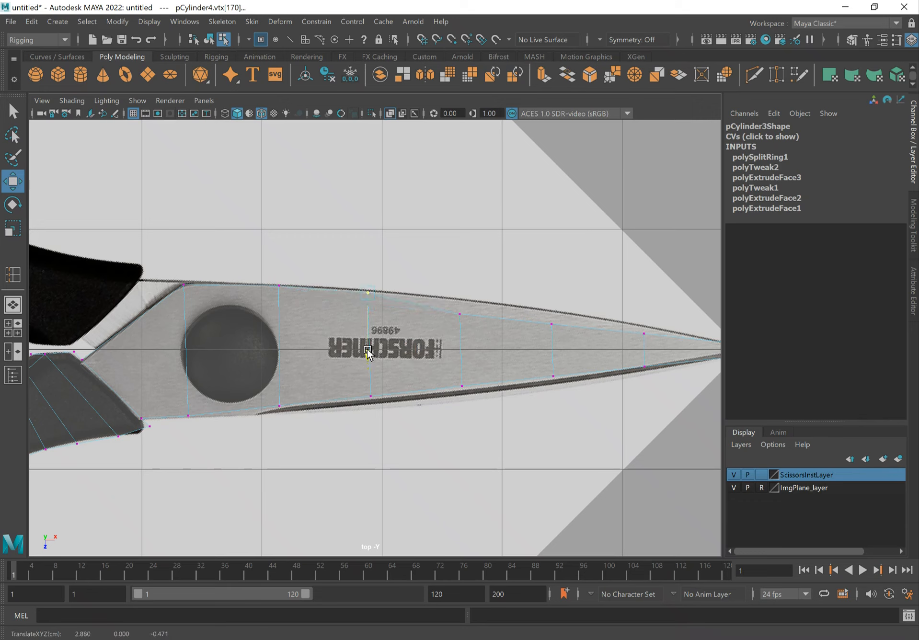
- Move the upper-edge vertices of the three remaining loops toward the tip along Z onto the reference outline
drag(470, 341, 448, 307)
drag(461, 374, 460, 359)
drag(562, 297, 536, 351)
drag(552, 389, 552, 376)
alt+middle_drag(615, 434, 451, 432)
click(480, 341)
click(489, 397)
key(ctrl+z)
drag(480, 405, 480, 403)
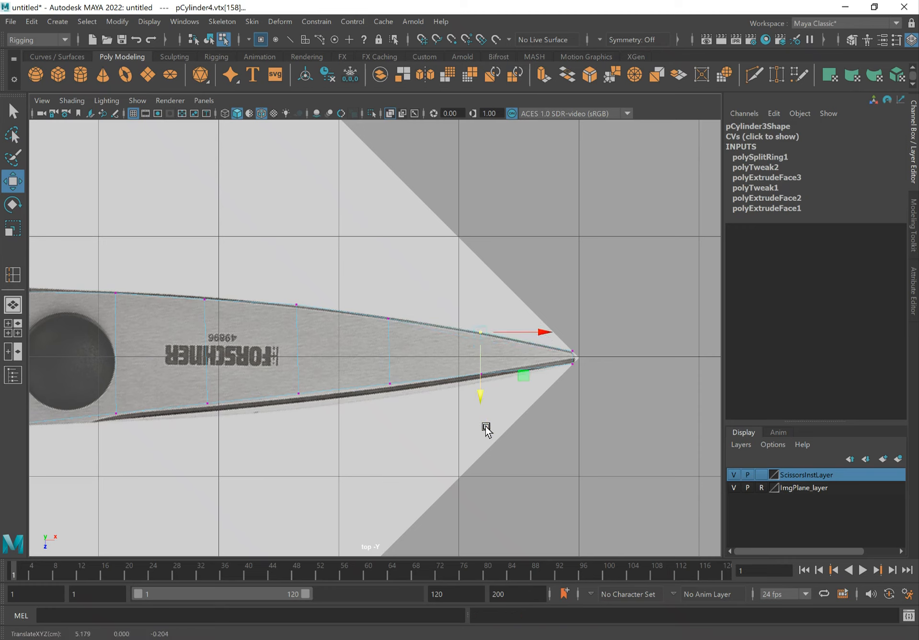
- Move the vertices along the blade's lower edge along Z to match the lower outline of the reference
key(q)
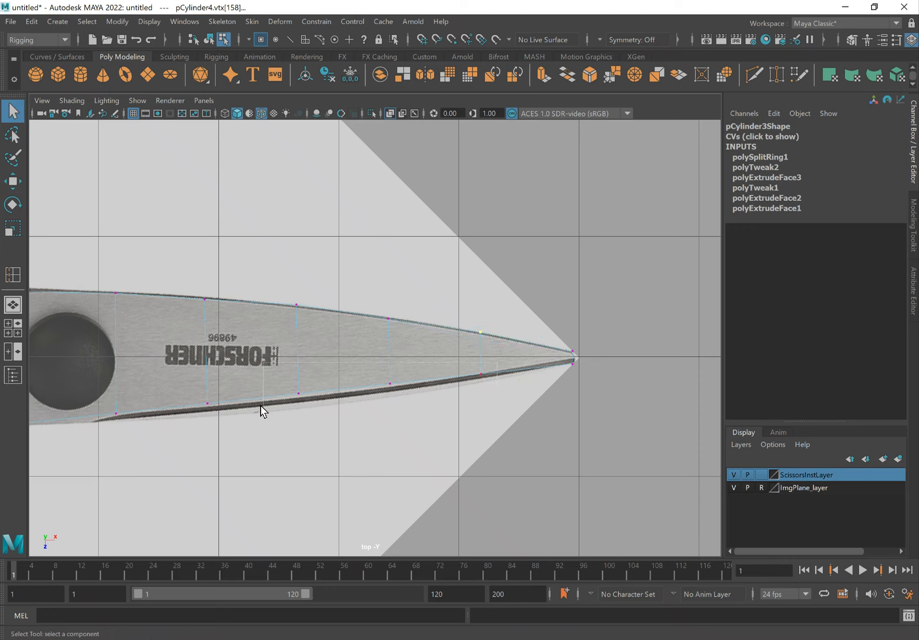
key(w)
drag(391, 447, 389, 450)
ctrl+drag(495, 357, 463, 395)
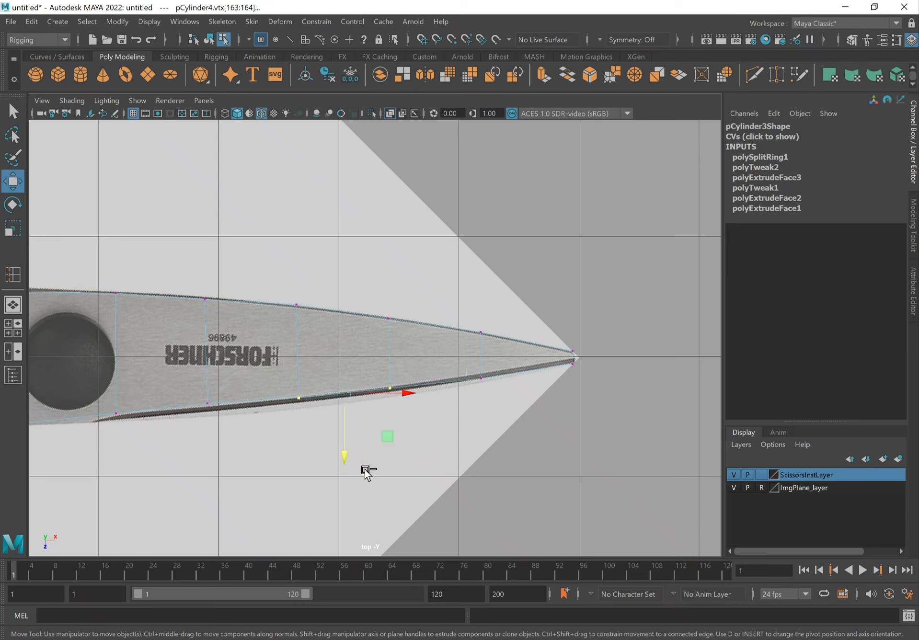
drag(353, 456, 347, 454)
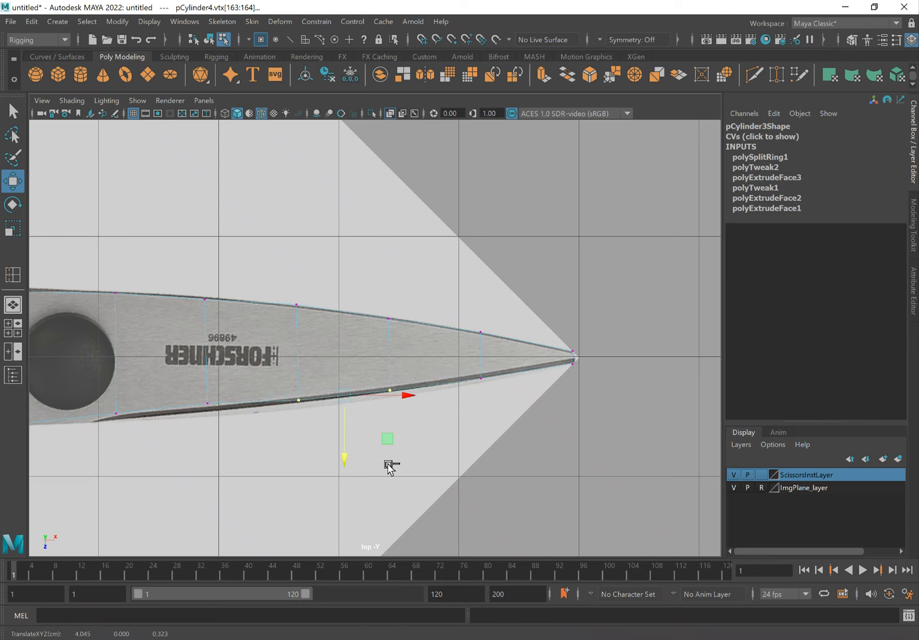
ctrl+drag(417, 358, 367, 410)
drag(203, 460, 207, 464)
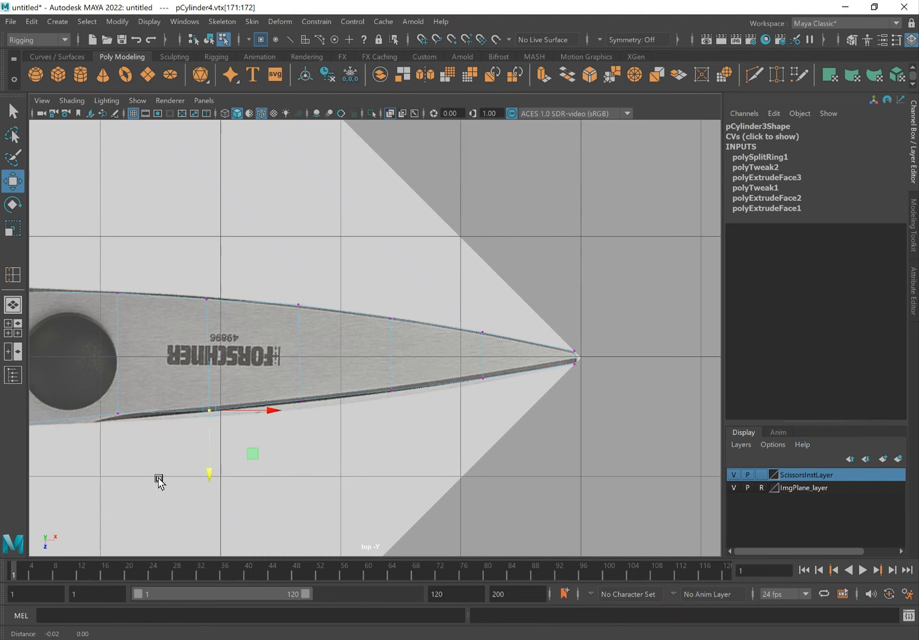
alt+middle_drag(158, 482, 315, 443)
drag(186, 435, 187, 436)
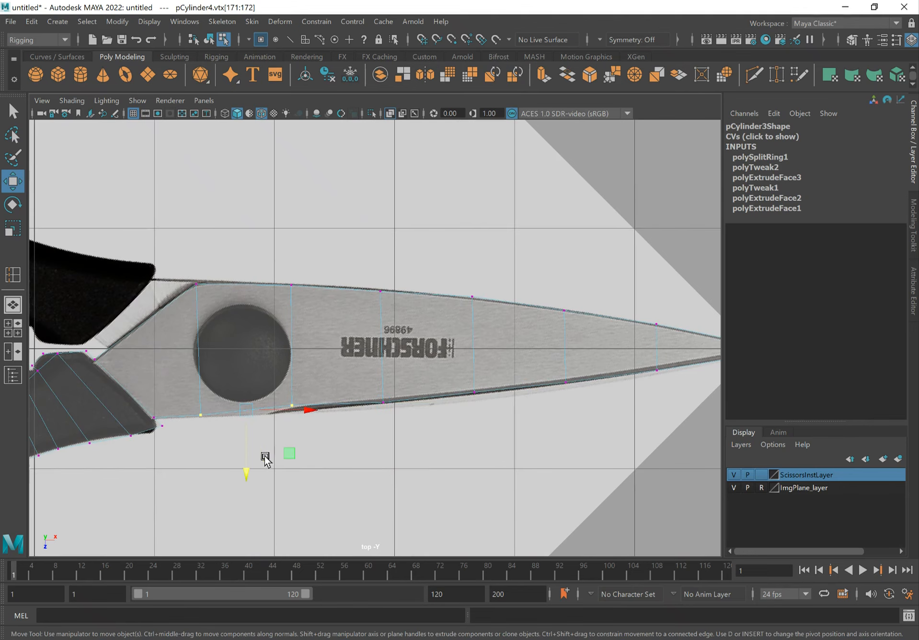
drag(246, 474, 248, 476)
ctrl+drag(224, 390, 167, 444)
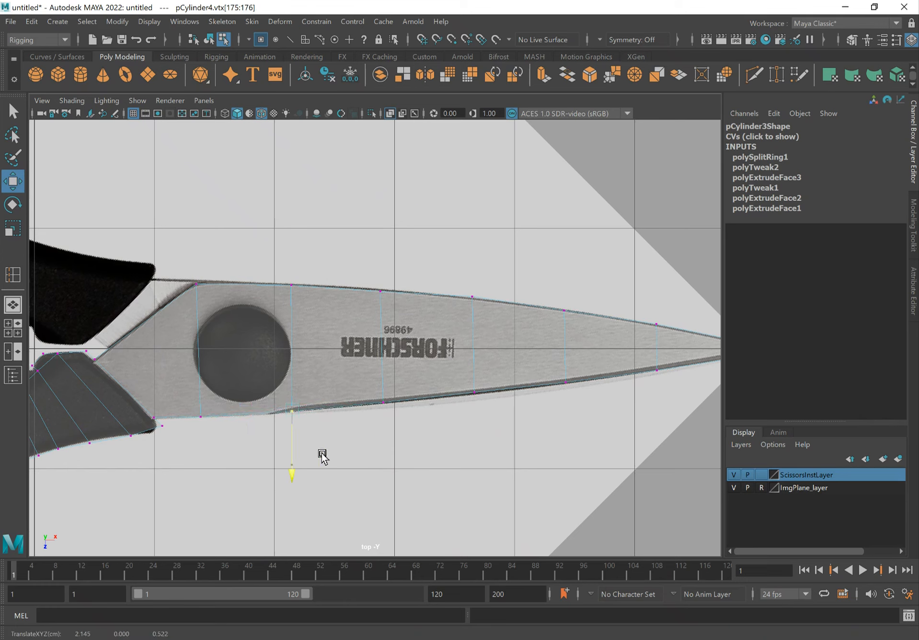
- Return to object mode in the perspective view, hide ImgPlane_layer and turn off X-Ray shading
key(q)
right_drag(428, 353, 501, 267)
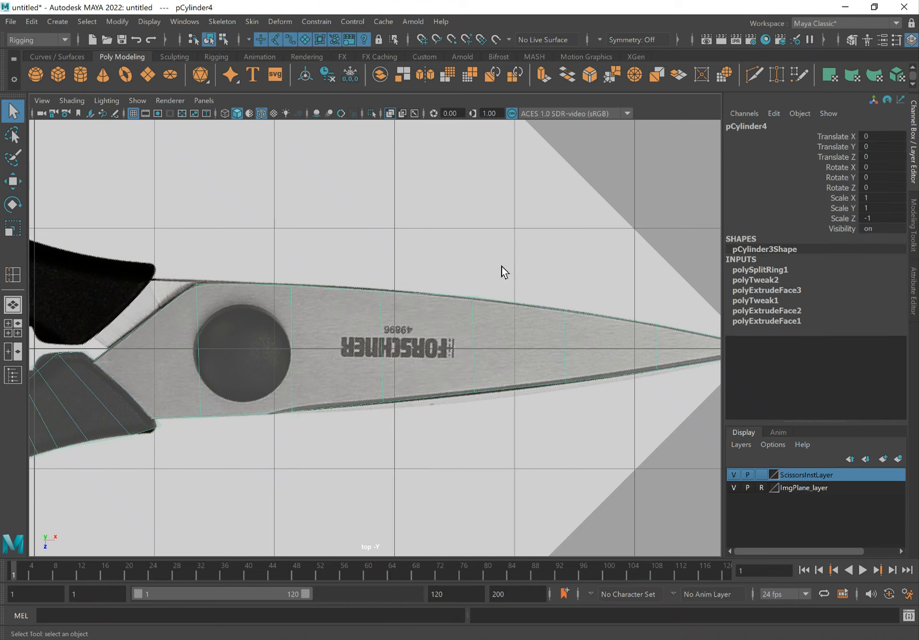
key(space)
drag(501, 253, 498, 233)
alt+drag(476, 269, 330, 327)
scroll(338, 319, down, 5)
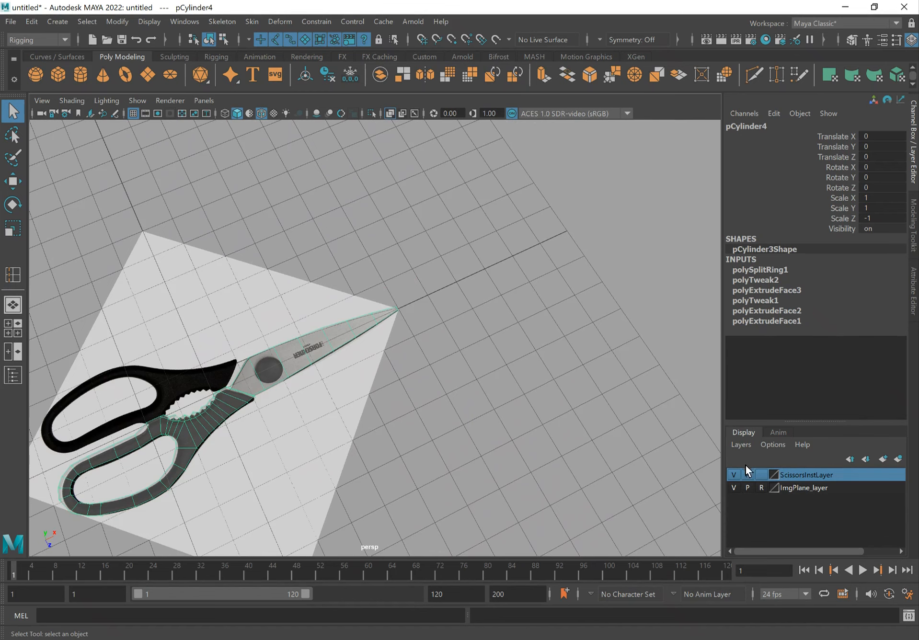
click(734, 487)
click(42, 100)
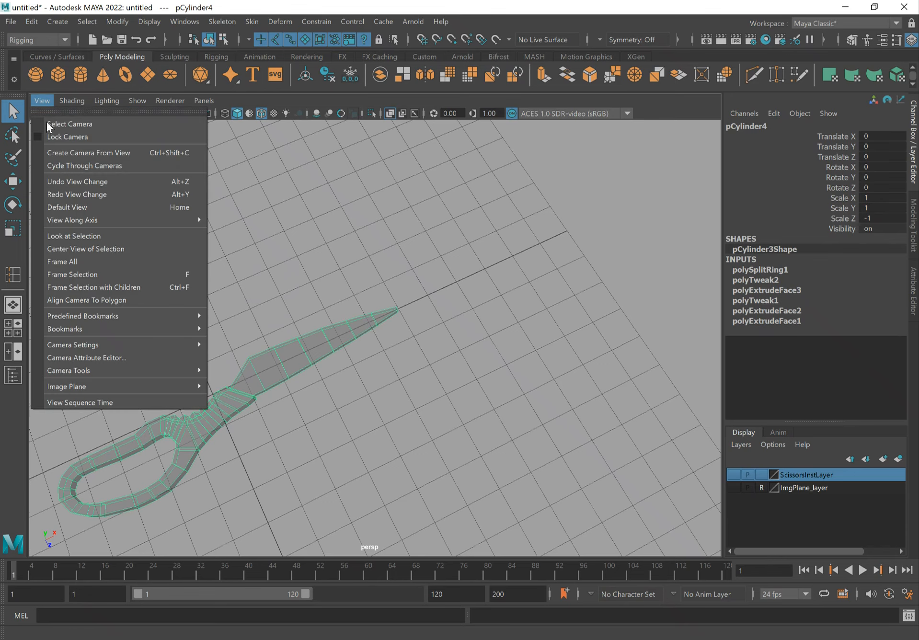
mouse_move(68, 101)
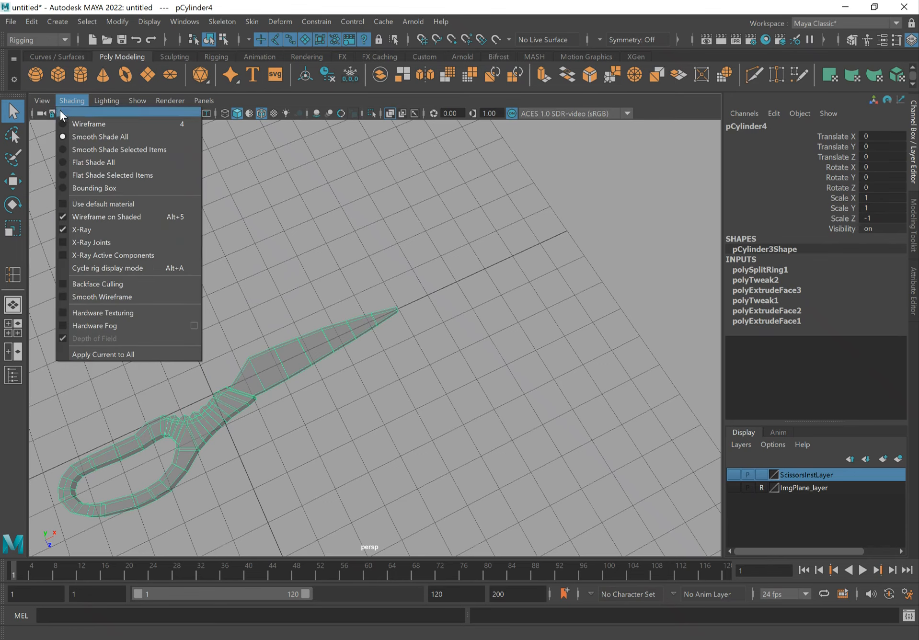
click(104, 228)
- Select all underside faces of the blade and move them up along Y to make the blade thinner
mouse_move(113, 232)
alt+mouse_down()
mouse_move(267, 293)
mouse_move(263, 327)
mouse_move(309, 401)
mouse_move(395, 417)
mouse_move(318, 344)
mouse_move(469, 353)
mouse_move(501, 390)
mouse_move(510, 378)
mouse_move(473, 376)
alt+mouse_up()
alt+drag(293, 353, 441, 347)
alt+right_drag(441, 347, 546, 350)
alt+drag(489, 340, 438, 349)
right_drag(436, 295, 434, 321)
alt+drag(378, 330, 349, 326)
click(312, 351)
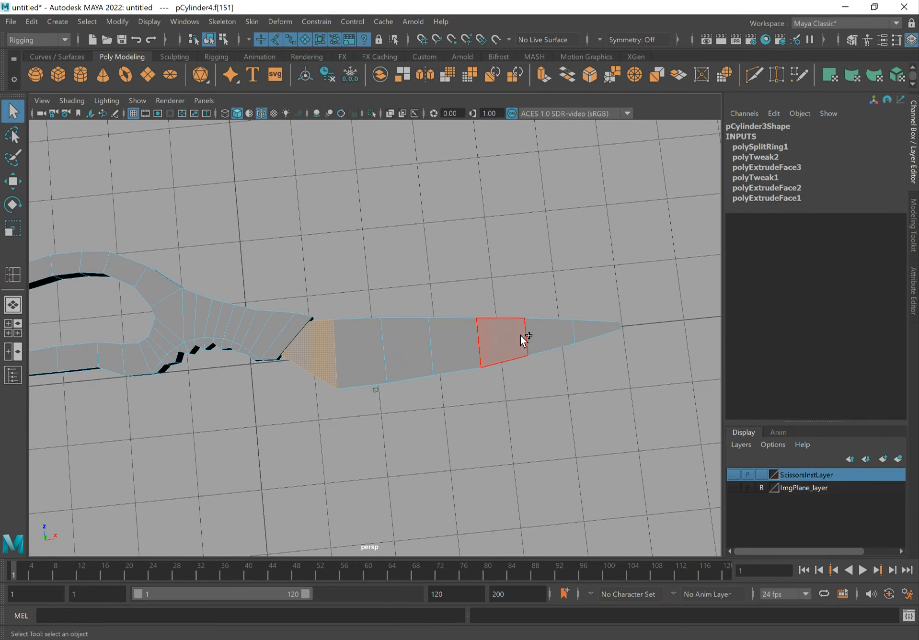
shift+double_click(573, 330)
mouse_move(323, 395)
alt+mouse_down()
mouse_move(304, 379)
mouse_move(312, 454)
mouse_move(312, 440)
mouse_move(364, 415)
mouse_move(329, 412)
alt+mouse_up()
scroll(386, 404, up, 5)
key(w)
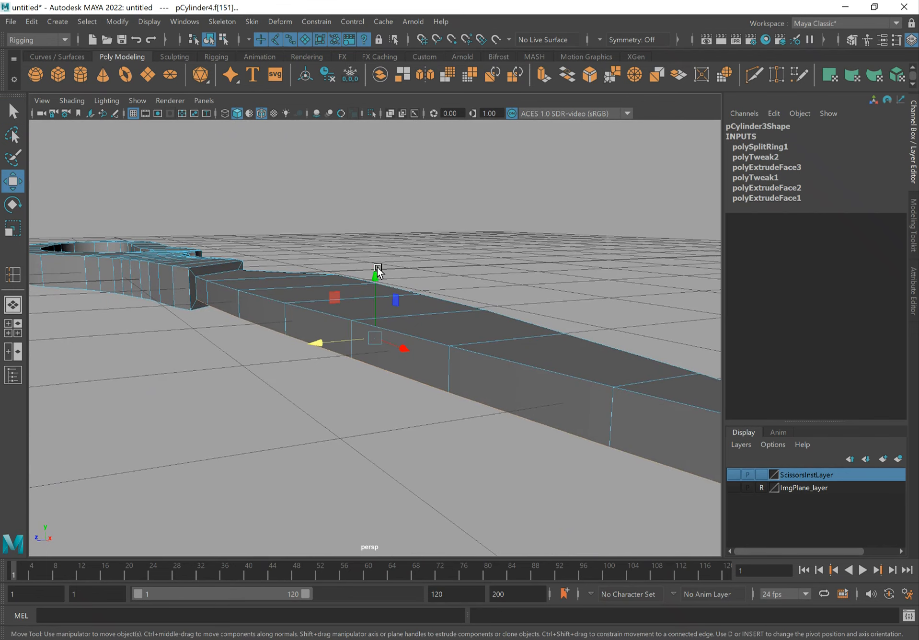
drag(375, 274, 222, 387)
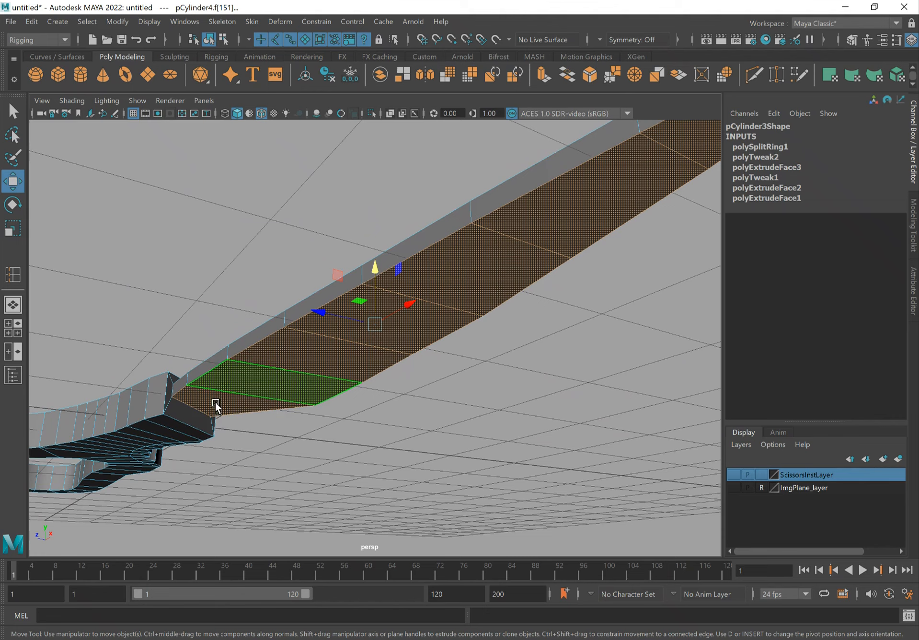
alt+drag(340, 438, 337, 449)
drag(377, 267, 354, 324)
- In object mode, use Multi-Cut to insert an edge loop midway along the sides of the blade and handle
key(q)
right_drag(354, 323, 419, 261)
mouse_move(344, 308)
alt+mouse_down()
mouse_move(312, 299)
mouse_move(336, 298)
alt+mouse_up()
shift+right_drag(327, 297, 255, 292)
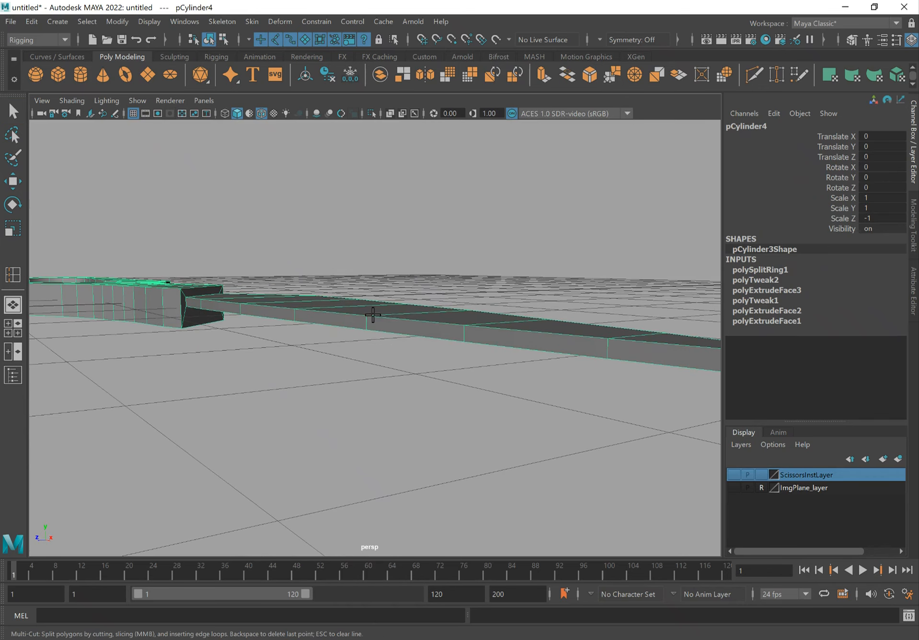
click(464, 334)
key(ctrl)
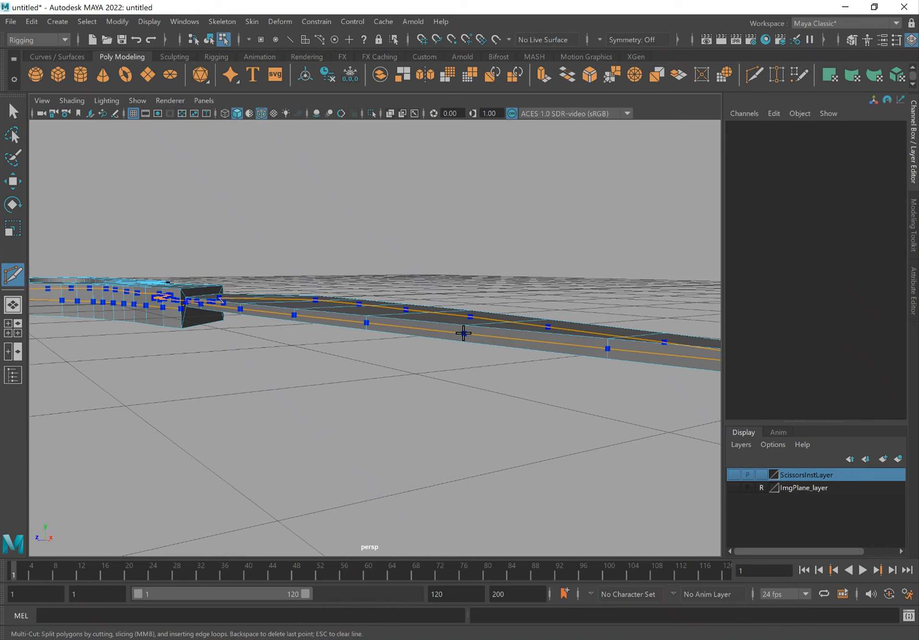
ctrl+click(464, 334)
- Select the new middle edges along the blade side with the angled shoulder and move them outward along Z into a beveled edge
alt+drag(419, 301, 412, 309)
alt+right_drag(476, 306, 383, 294)
alt+drag(387, 300, 357, 317)
key(q)
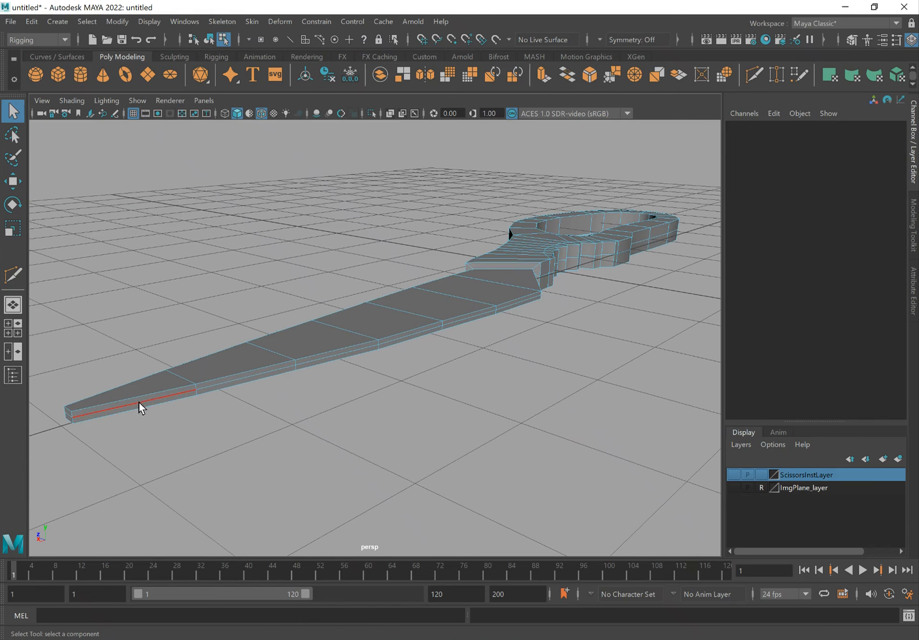
click(138, 403)
right_drag(511, 304, 512, 284)
shift+double_click(516, 303)
alt+drag(539, 346, 429, 351)
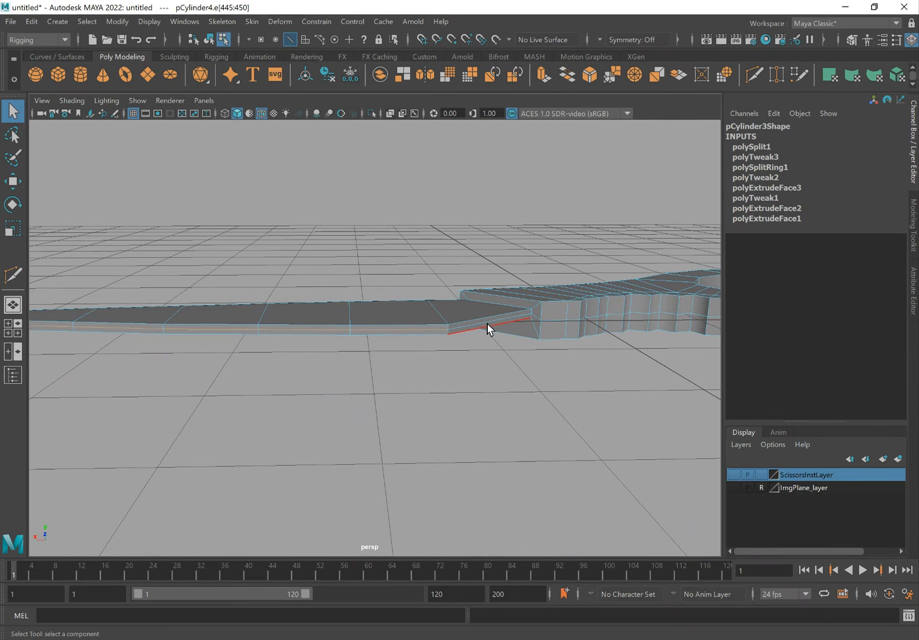
alt+drag(367, 375, 458, 364)
key(w)
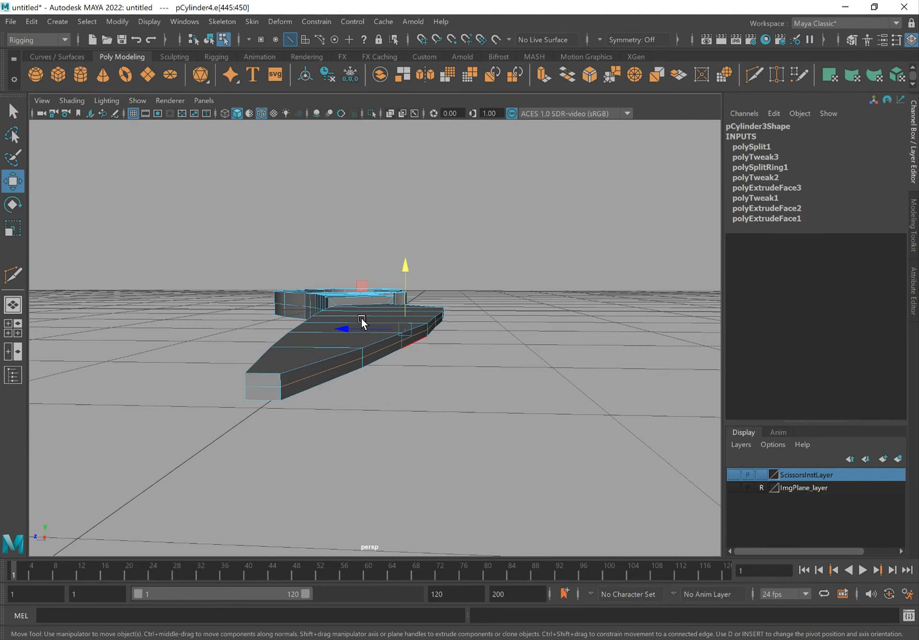
drag(348, 327, 353, 330)
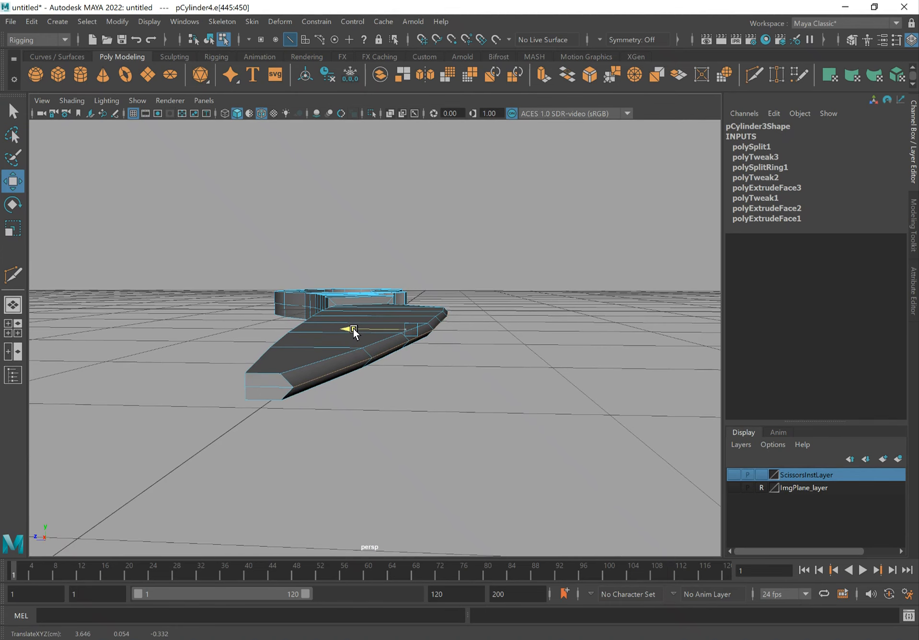
- Select the middle edges along the handle's long outer side and move them outward along Z to bulge the side
alt+drag(287, 338, 330, 351)
alt+middle_drag(459, 386, 448, 394)
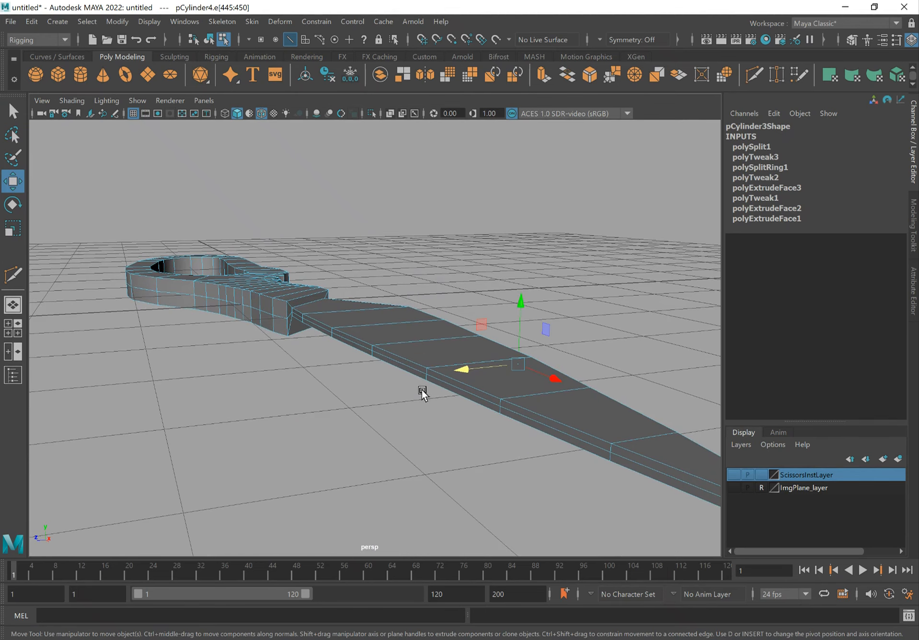
key(q)
alt+drag(458, 372, 480, 395)
click(498, 386)
alt+drag(288, 358, 221, 342)
alt+middle_drag(221, 342, 414, 413)
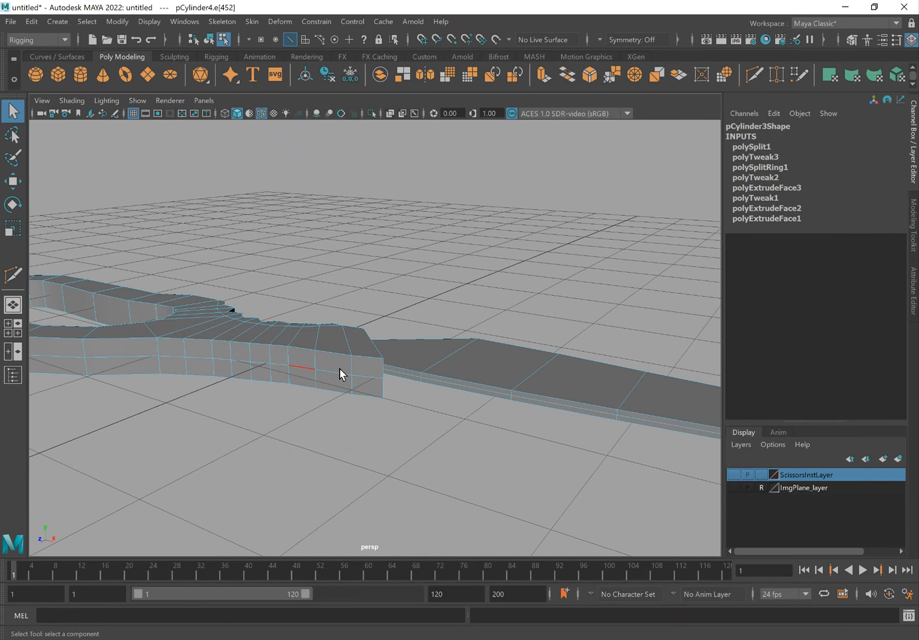
click(361, 376)
alt+drag(361, 376, 369, 457)
shift+double_click(257, 419)
shift+click(281, 430)
key(w)
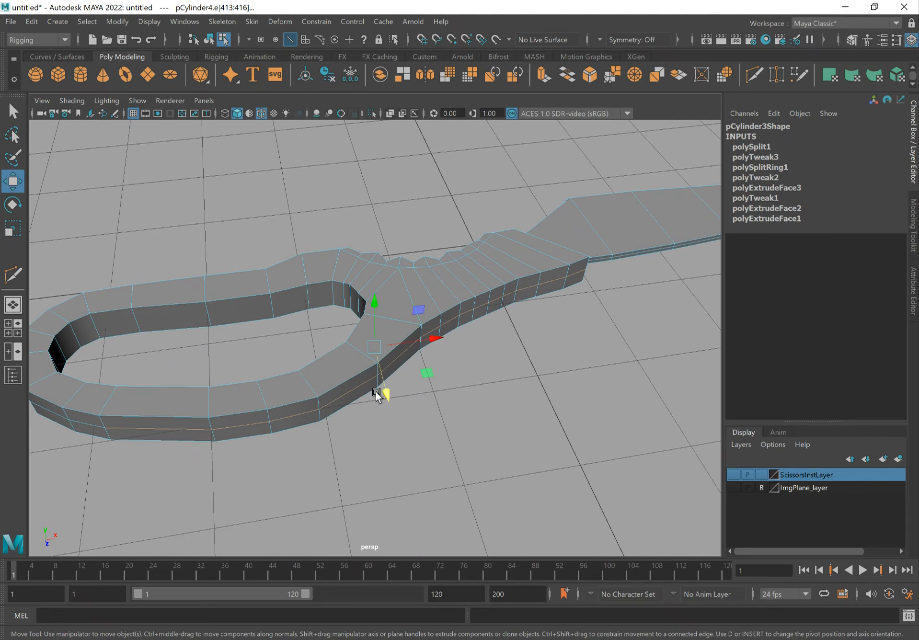
alt+drag(386, 393, 349, 418)
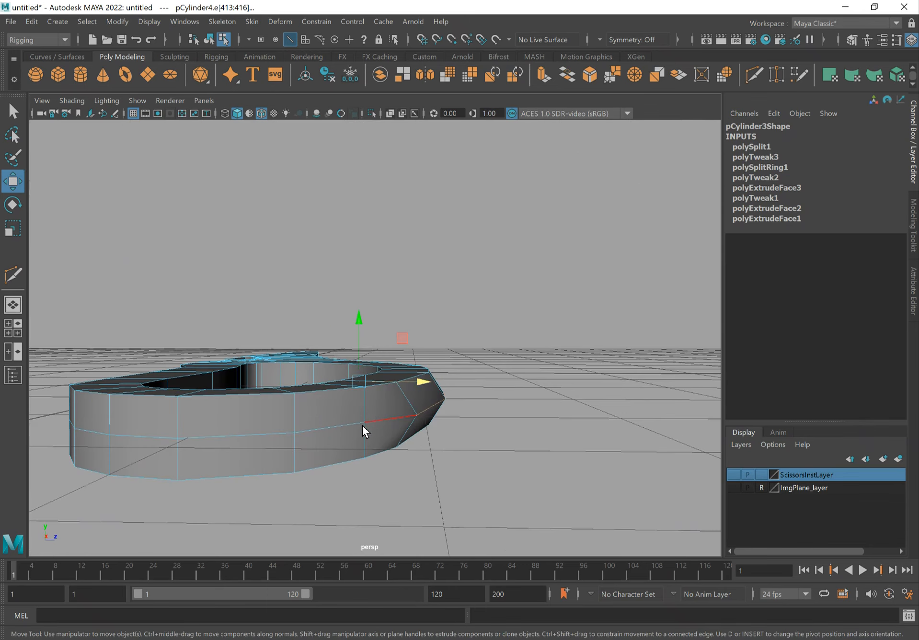
- Select the middle edges around the handle's rounded end, move them outward along X, and scale them along Z
key(q)
alt+drag(251, 431, 350, 446)
click(359, 439)
double_click(433, 496)
key(f)
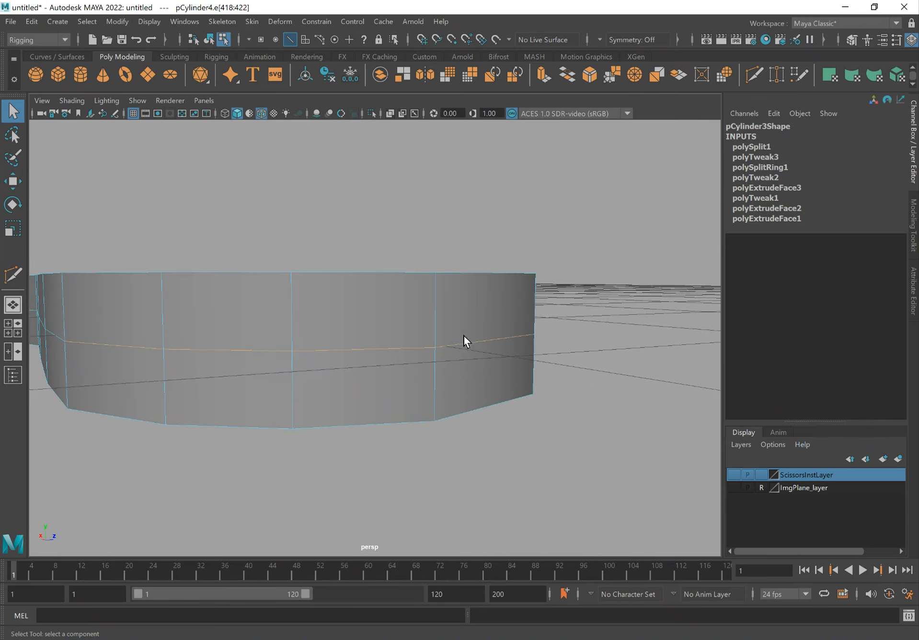
alt+drag(468, 334, 493, 372)
alt+right_drag(493, 371, 359, 312)
key(w)
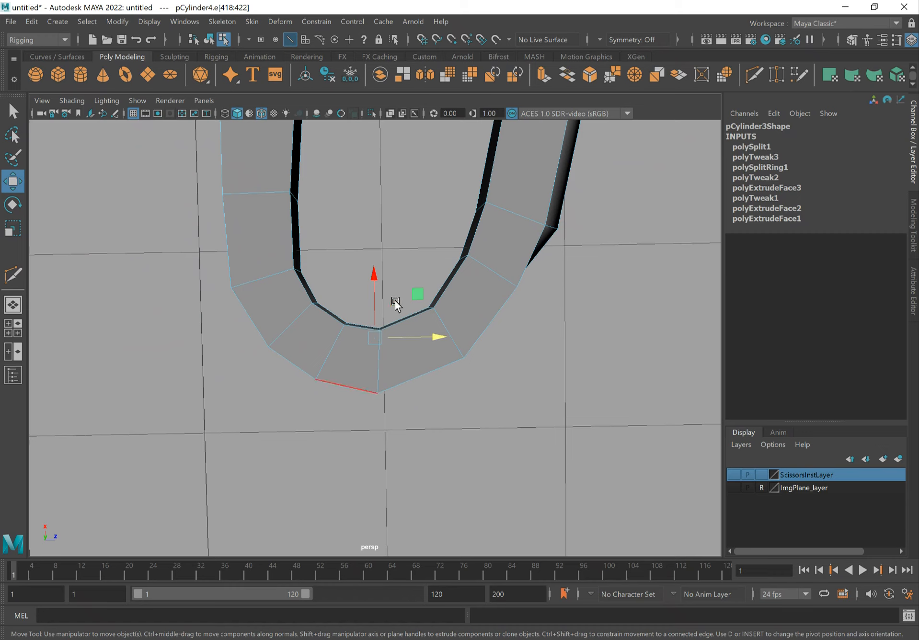
drag(374, 271, 373, 302)
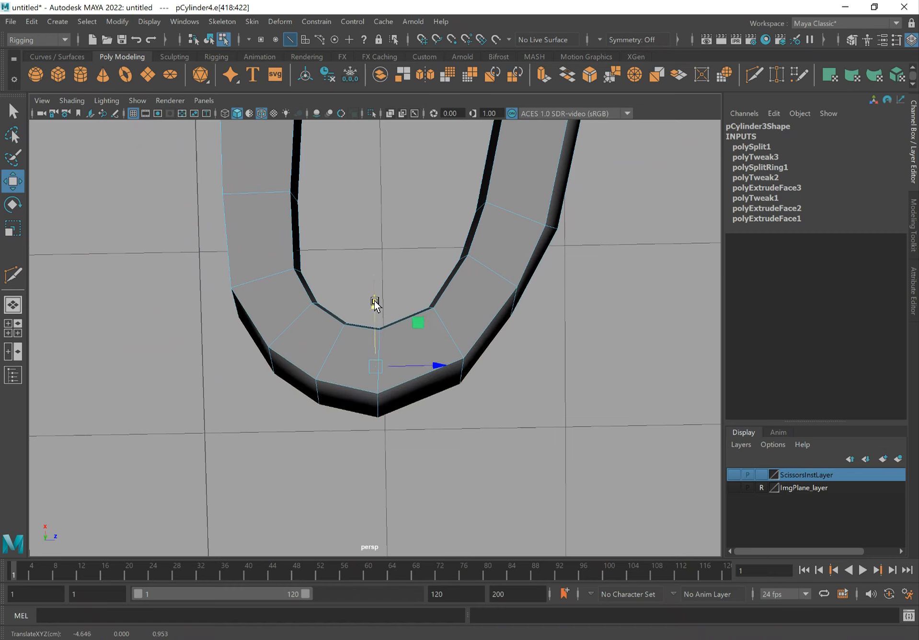
key(r)
drag(433, 366, 435, 362)
- Select the middle edges along the handle's straight inner side and move them outward along Z, away from the hole
alt+right_drag(583, 345, 429, 307)
alt+middle_drag(381, 227, 448, 302)
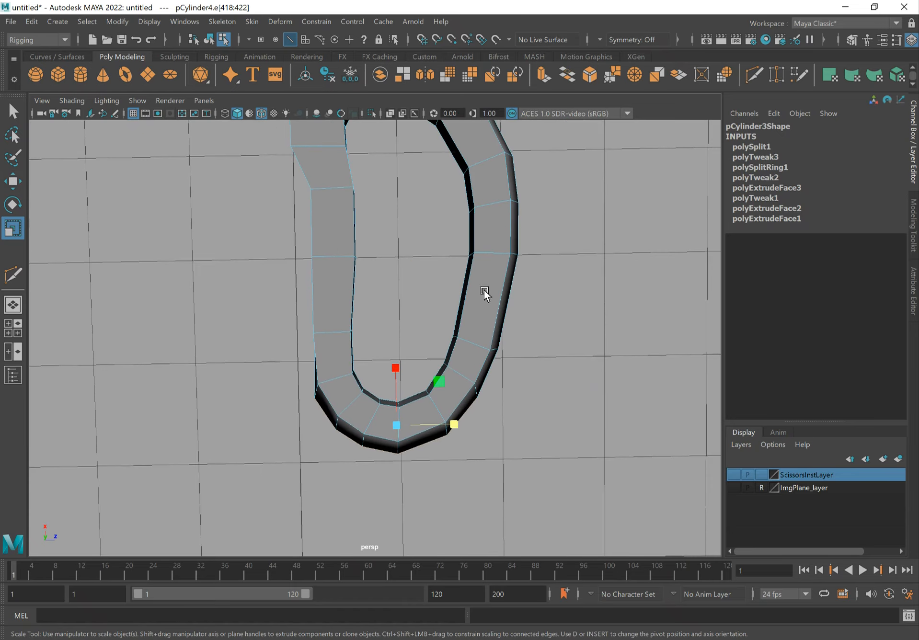
key(space)
click(514, 203)
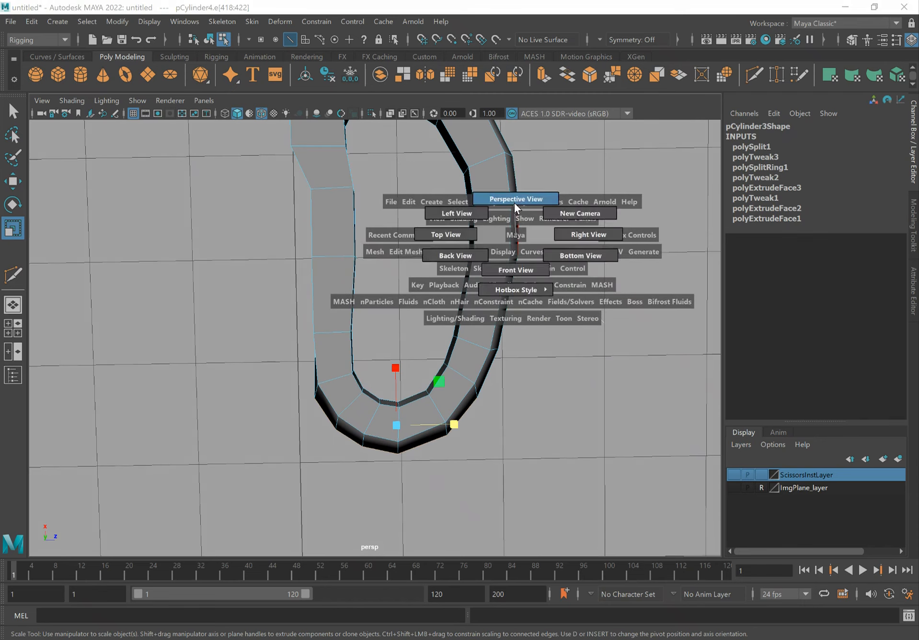
alt+drag(400, 281, 266, 352)
key(q)
click(282, 336)
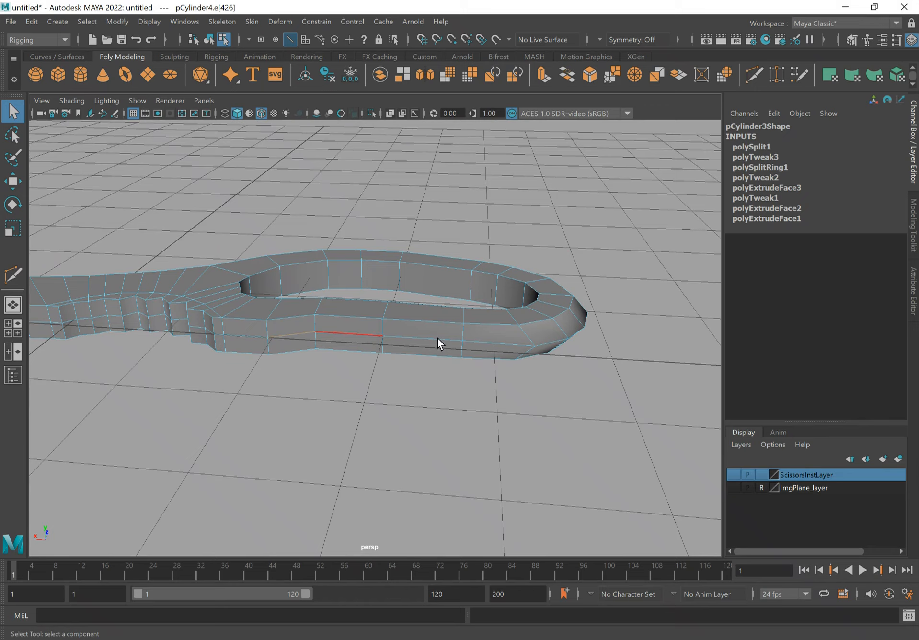
alt+drag(474, 354, 444, 392)
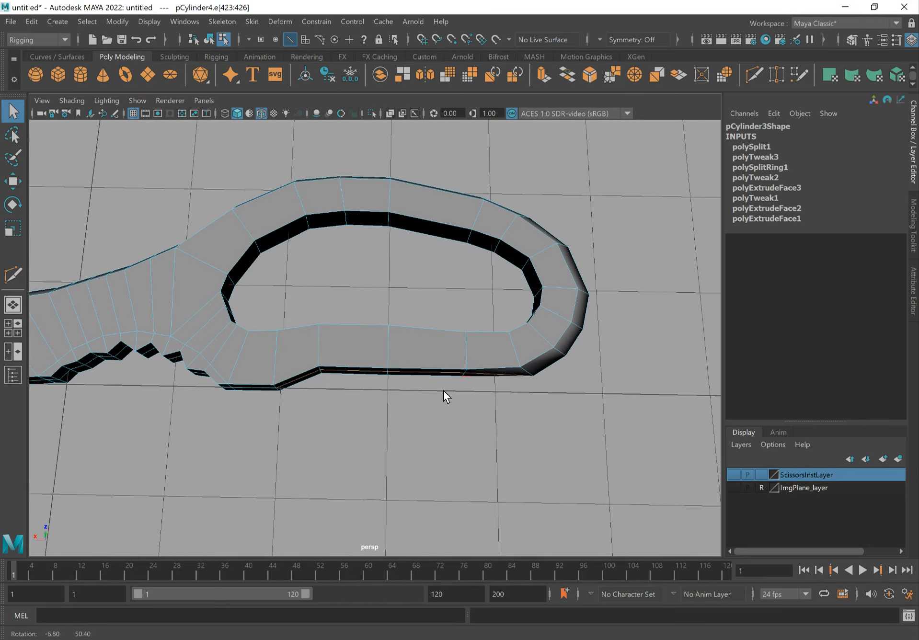
key(w)
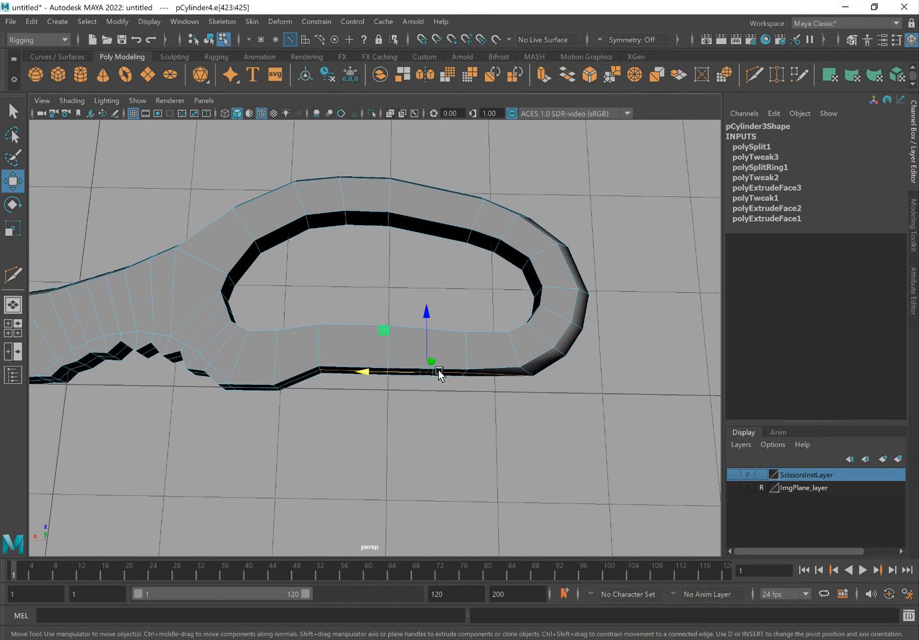
drag(425, 311, 431, 318)
key(q)
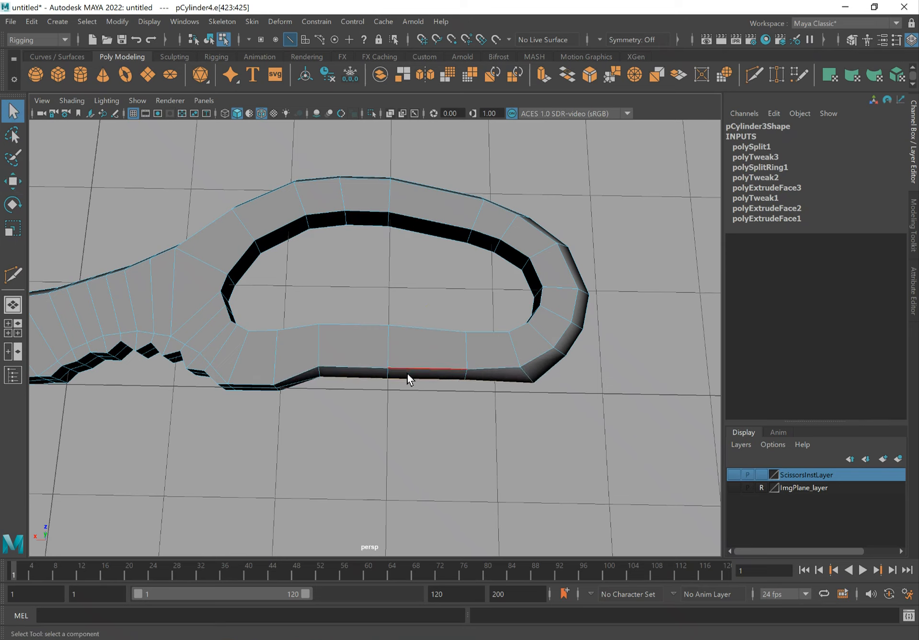
- Move the middle vertex at the corner between the handle's straight side and rounded end inward to even out the bulge
right_drag(536, 339, 476, 282)
key(w)
click(535, 373)
drag(493, 341, 488, 335)
key(q)
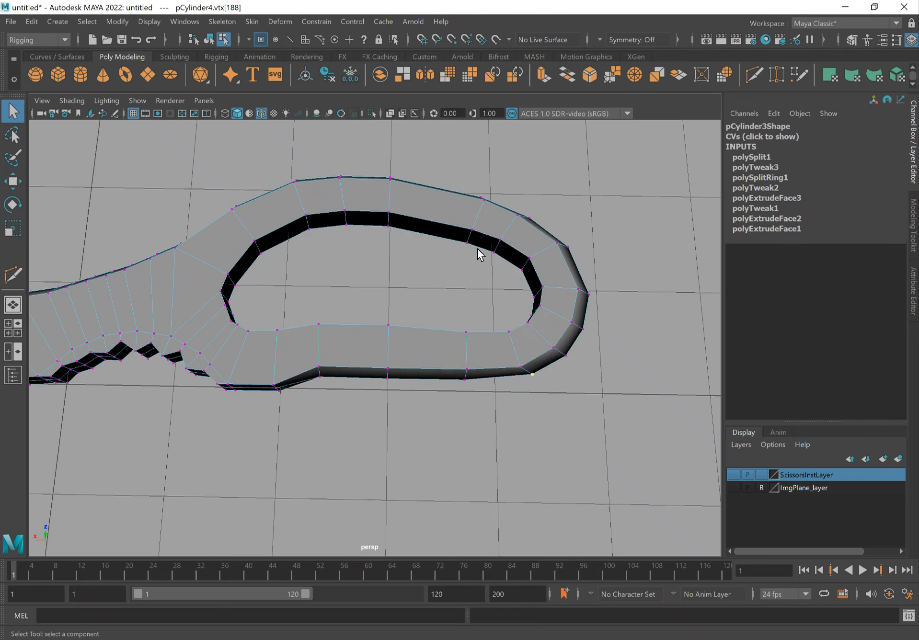
- In object mode, use Multi-Cut to insert an edge loop midway along the inner wall of the handle hole
right_drag(481, 219, 532, 192)
key(space)
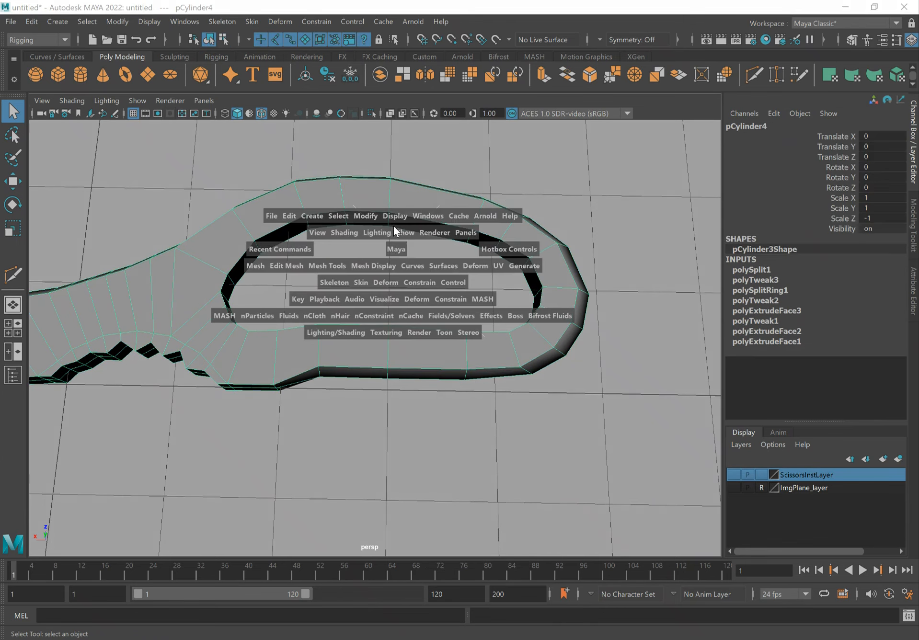
right_drag(397, 248, 399, 247)
drag(398, 246, 416, 203)
alt+drag(375, 275, 298, 254)
alt+right_drag(297, 254, 410, 259)
shift+right_drag(411, 194, 387, 188)
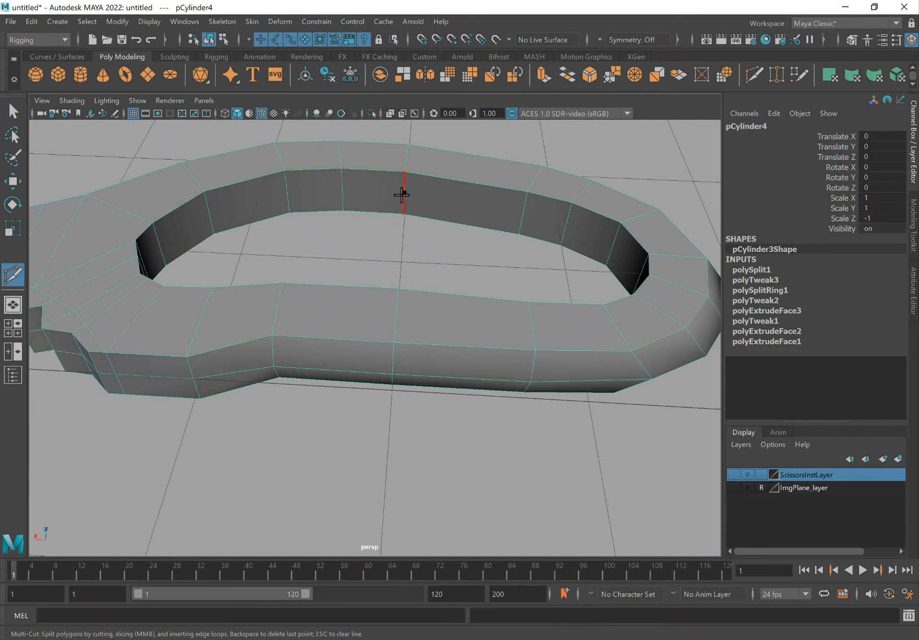
click(406, 194)
ctrl+click(404, 194)
- Select the new middle edge loop inside the handle hole and scale it inward in the XZ plane to round the wall
key(q)
click(424, 197)
alt+drag(421, 234, 400, 232)
double_click(474, 231)
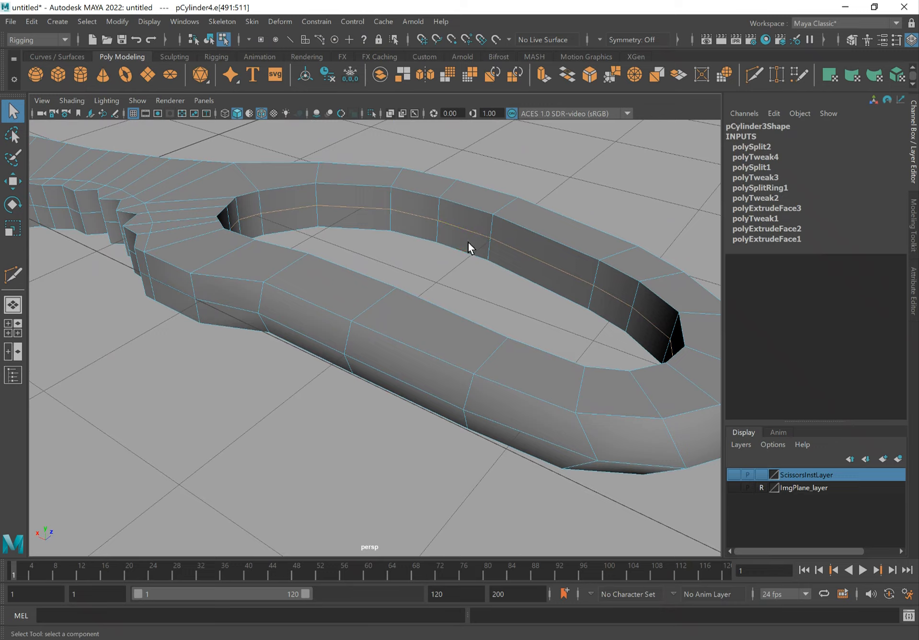
alt+drag(408, 251, 466, 289)
key(r)
key(f)
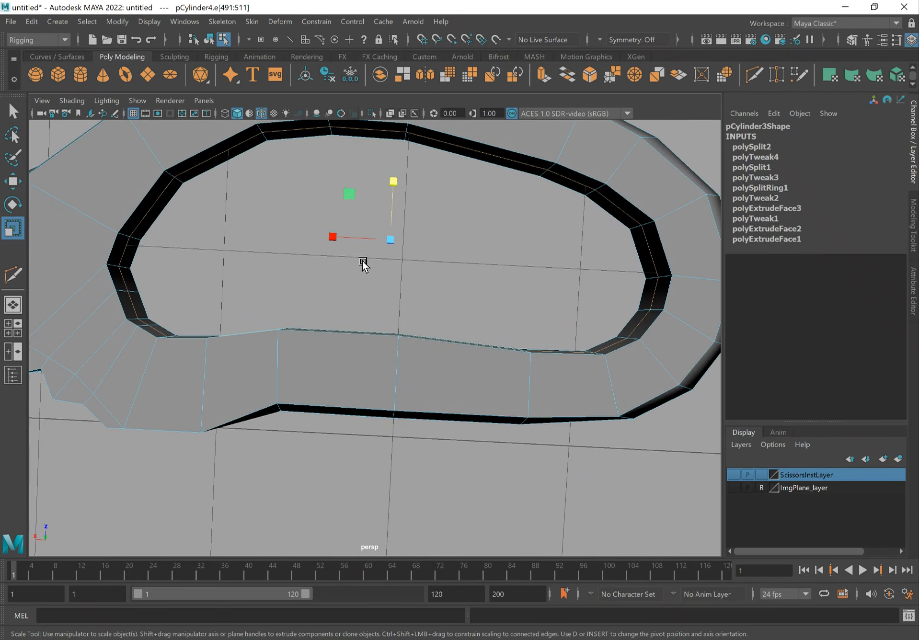
drag(351, 195, 351, 192)
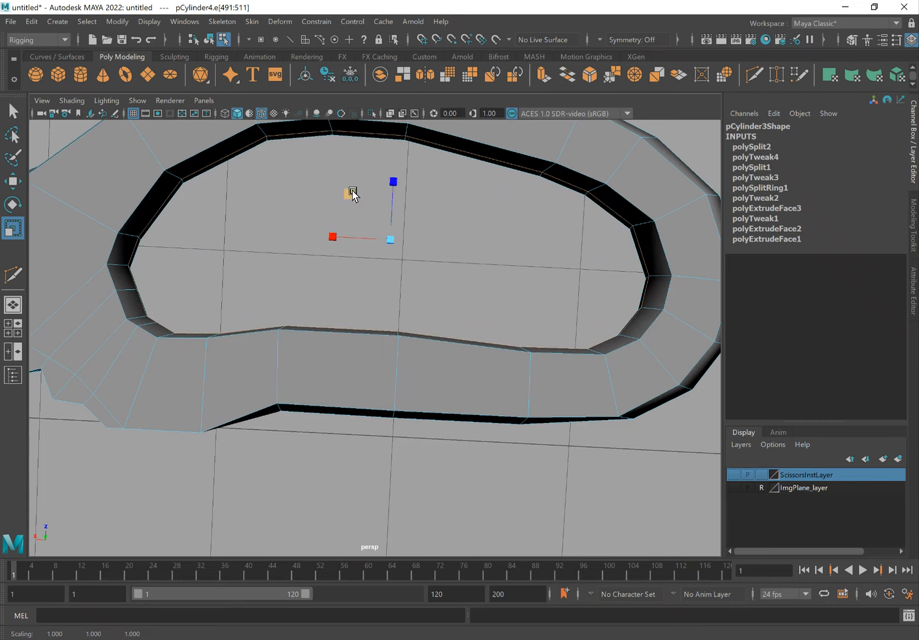
alt+drag(341, 247, 323, 252)
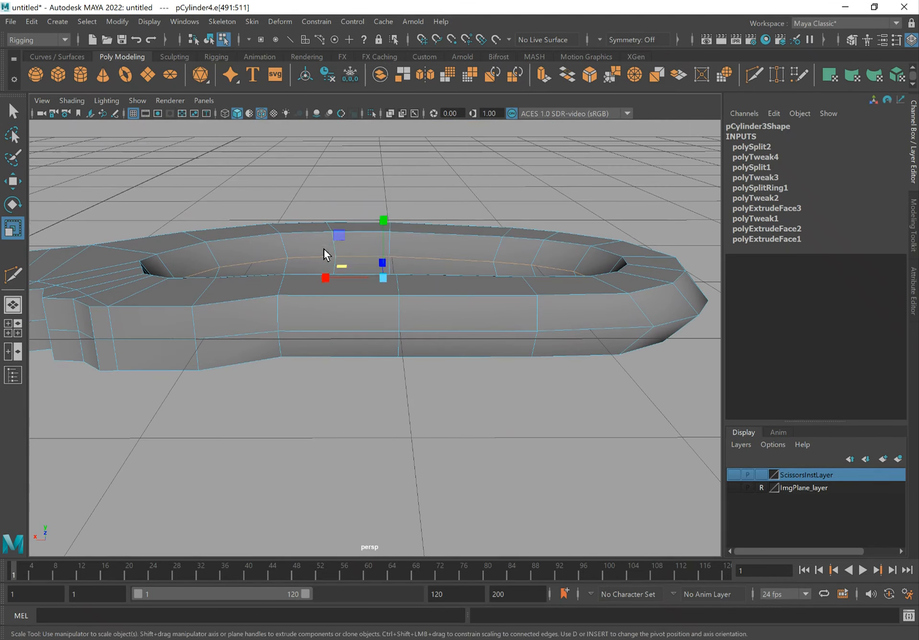
key(q)
alt+drag(521, 250, 447, 301)
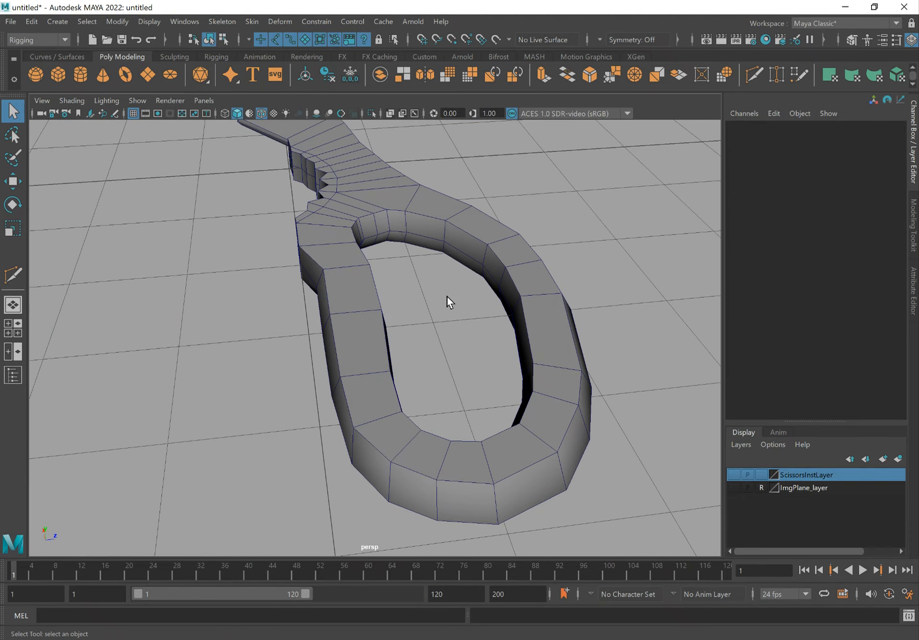
- Select the upper and lower rim edge loops of the handle hole and bevel them with a slightly reduced fraction
mouse_move(527, 274)
alt+mouse_down()
mouse_move(513, 266)
mouse_move(515, 283)
mouse_move(525, 261)
alt+mouse_up()
click(526, 258)
shift+right_drag(526, 259, 512, 278)
alt+drag(512, 278, 475, 289)
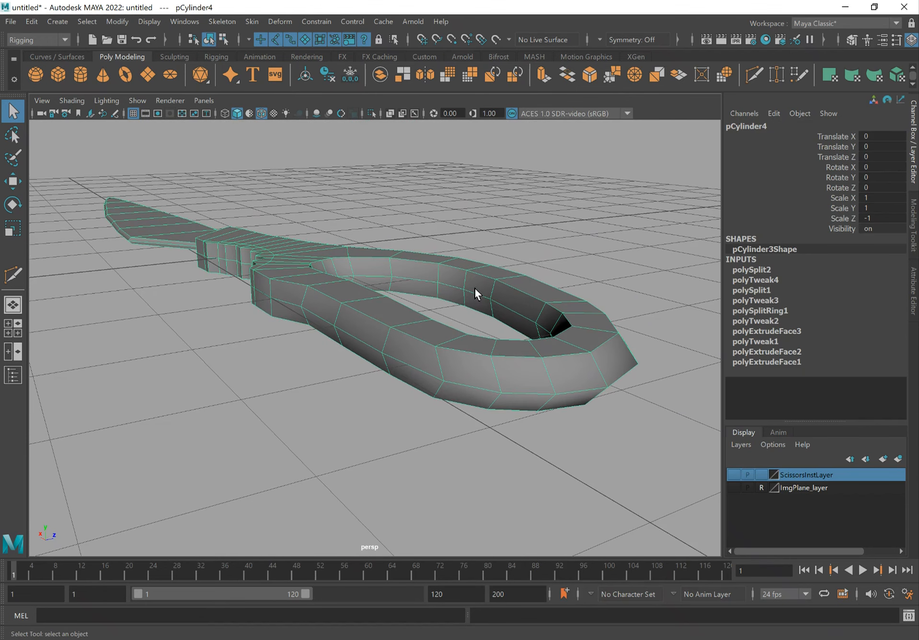
right_drag(437, 292, 436, 255)
double_click(427, 320)
alt+drag(437, 324, 442, 301)
alt+right_drag(364, 317, 628, 357)
double_click(331, 373)
alt+drag(373, 378, 405, 326)
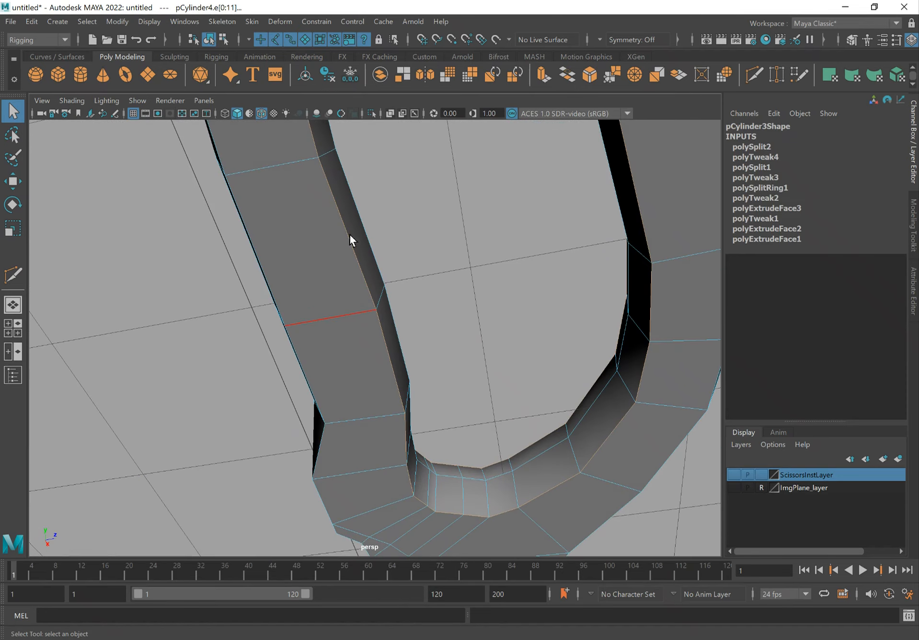
alt+drag(521, 306, 415, 296)
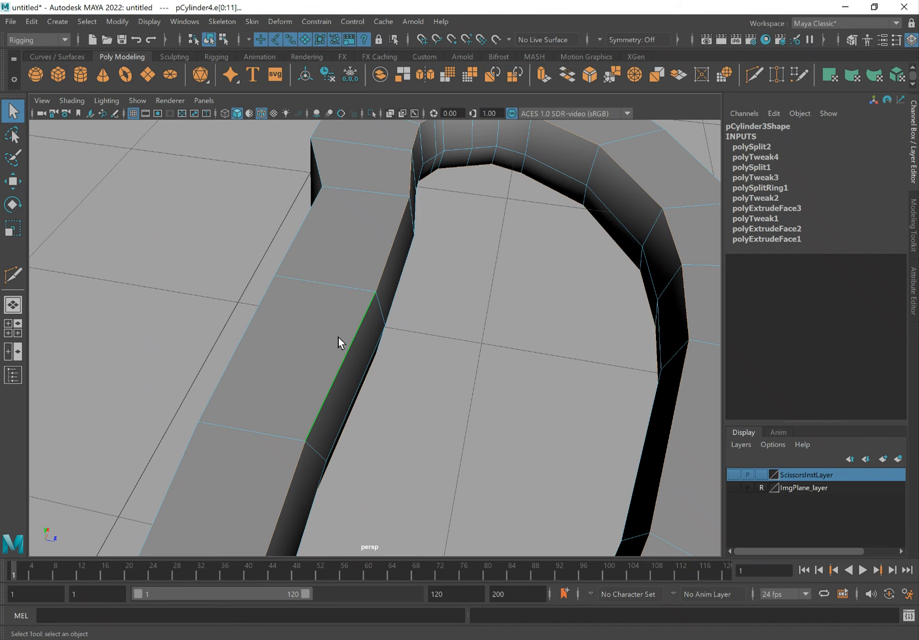
shift+right_drag(357, 337, 420, 331)
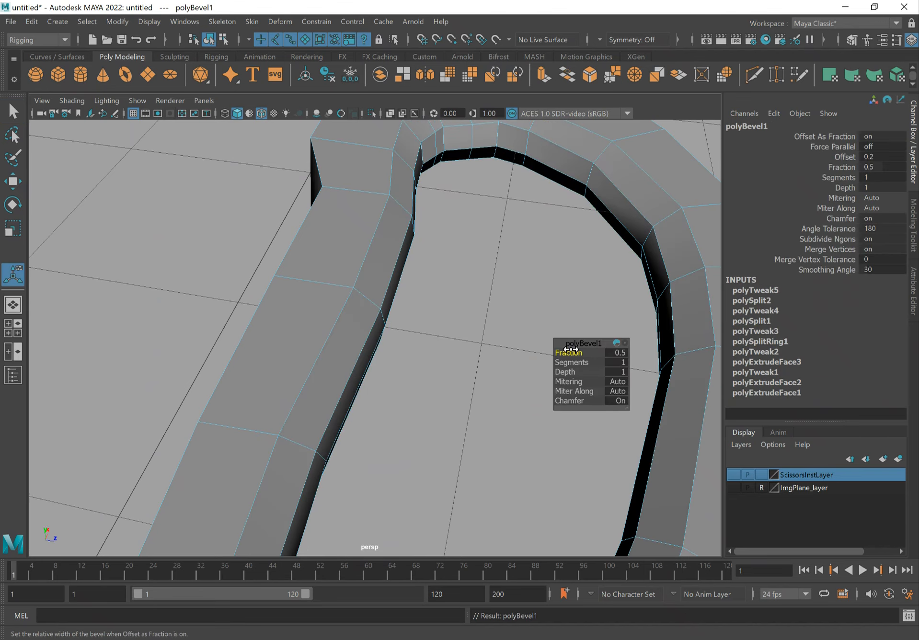
drag(574, 352, 573, 351)
- Select the upper and lower outer rim edges of the handle and bevel them with a fraction of 0.4
alt+drag(446, 354, 336, 293)
key(q)
click(386, 313)
alt+drag(377, 327, 373, 334)
alt+drag(408, 392, 379, 393)
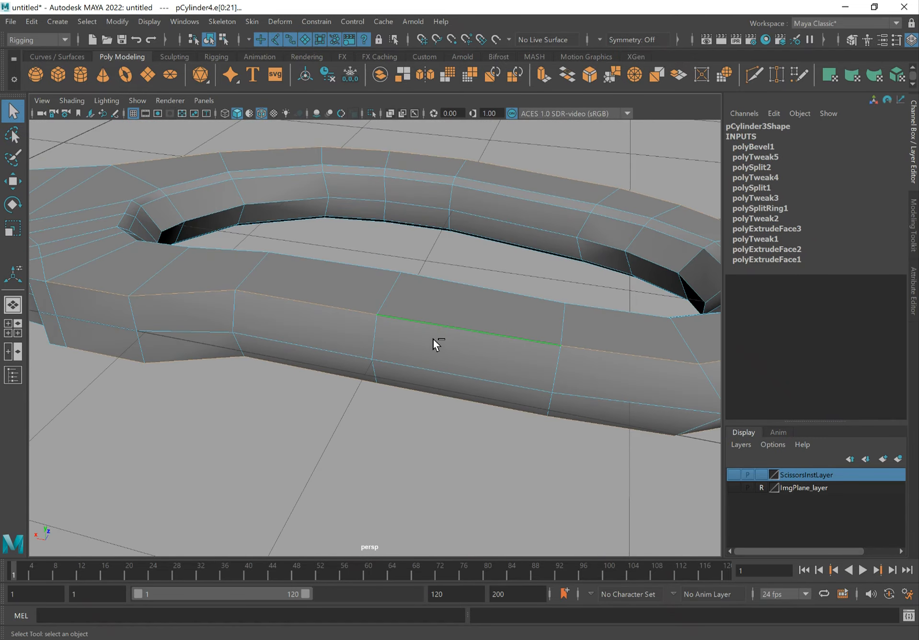
shift+right_drag(445, 329, 499, 326)
alt+drag(392, 340, 365, 363)
drag(569, 354, 570, 354)
- Use Multi-Cut to cut across the handle's side wall from the upper end corner of the outer bevel to the underside one
alt+middle_drag(154, 343, 314, 367)
alt+drag(255, 356, 221, 332)
key(q)
shift+right_click(223, 325)
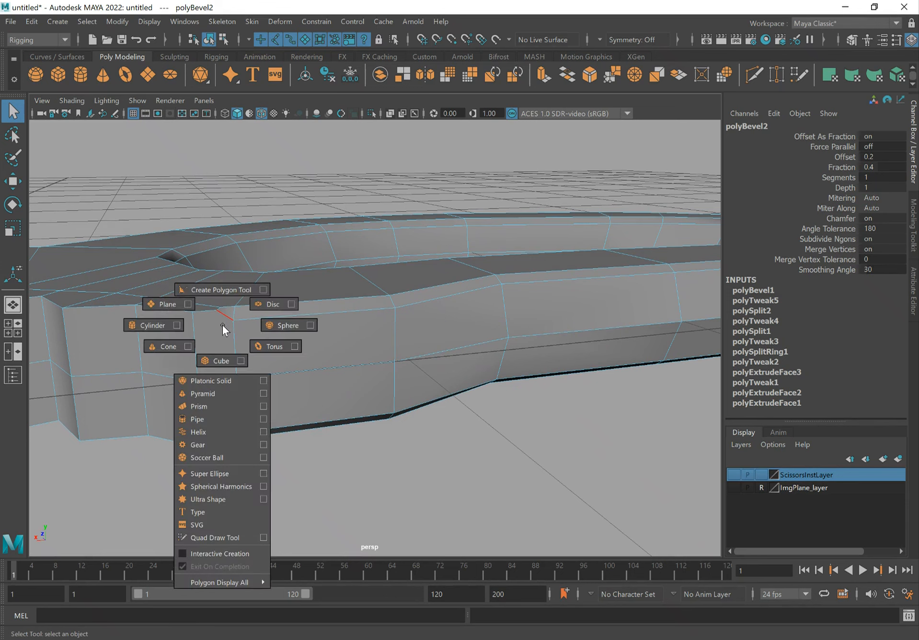
shift+right_drag(163, 324, 298, 260)
click(299, 260)
shift+right_drag(236, 312, 168, 303)
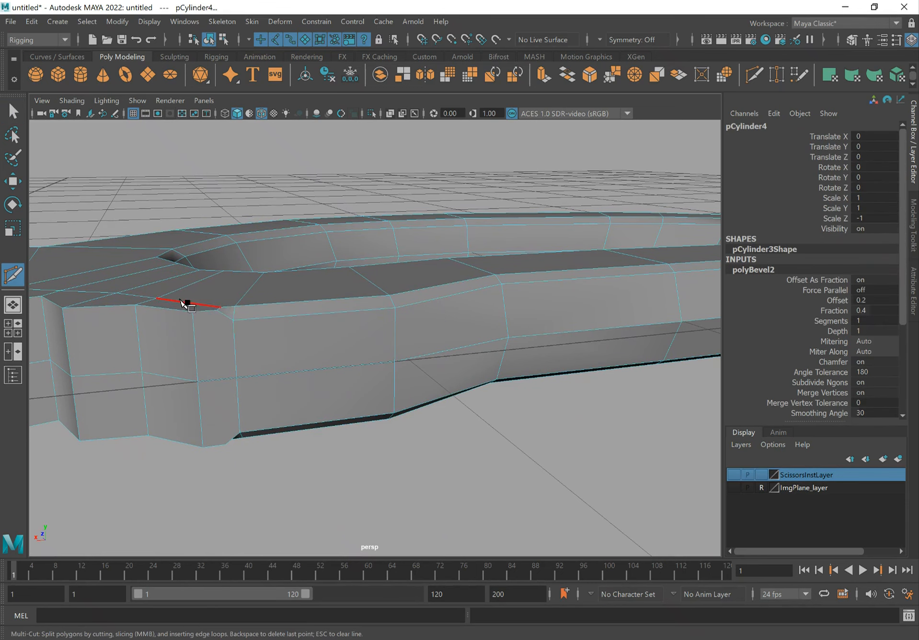
click(216, 310)
alt+drag(217, 388, 205, 289)
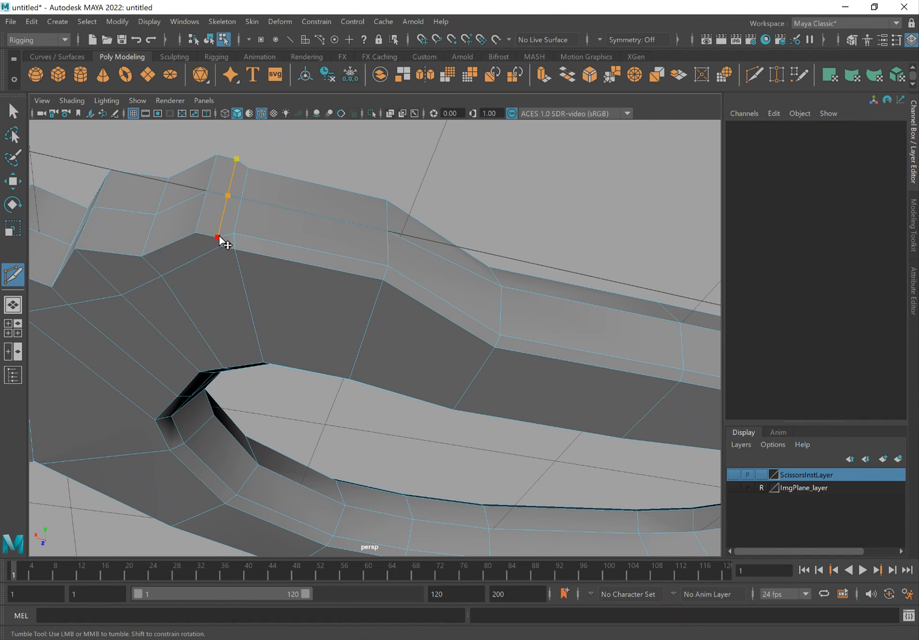
- Use Multi-Cut to insert an edge loop between the serrated teeth and the existing edge line above them
alt+drag(263, 209, 223, 322)
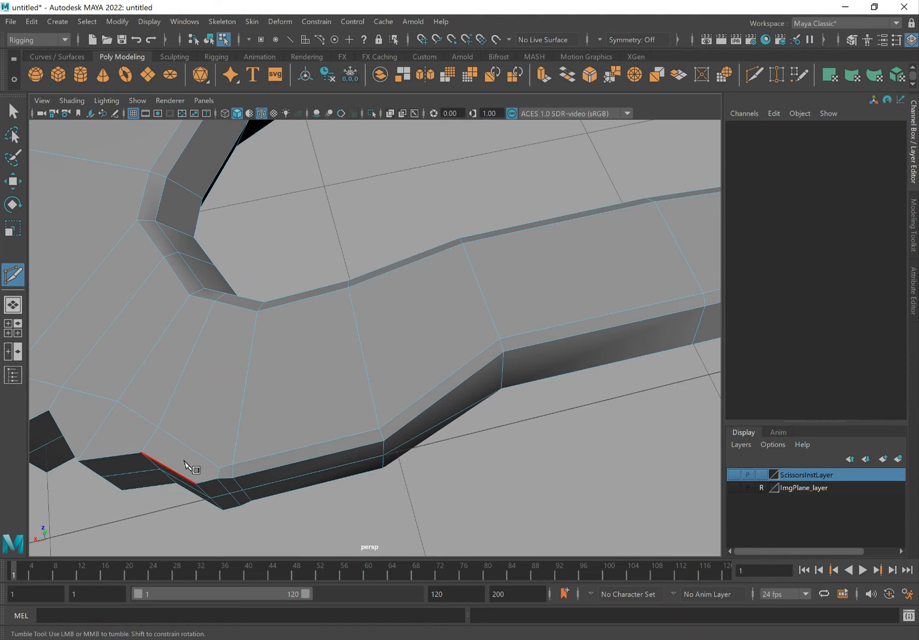
alt+middle_drag(191, 398, 314, 350)
alt+drag(314, 349, 305, 353)
scroll(303, 355, down, 1)
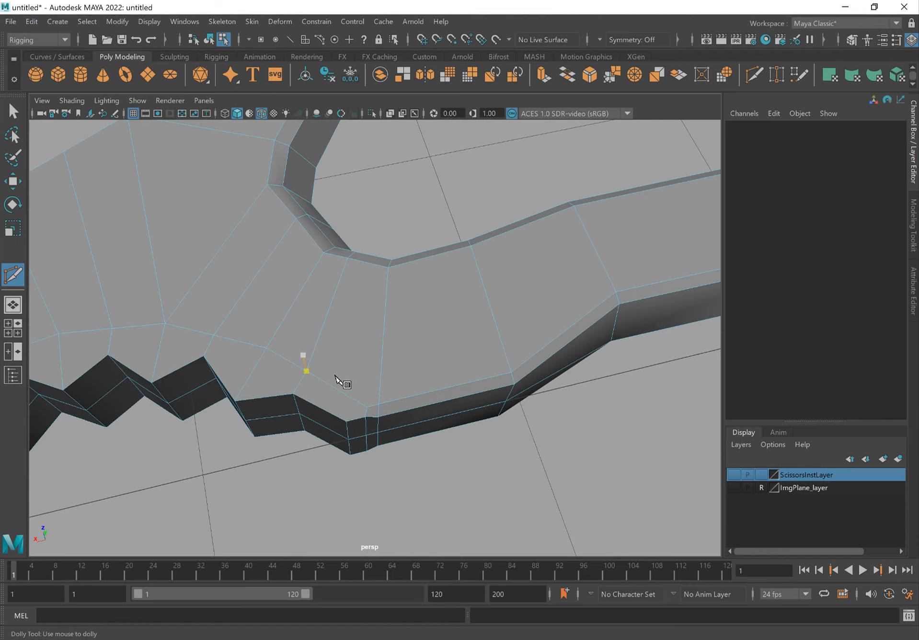
alt+middle_drag(245, 338, 479, 326)
click(260, 337)
mouse_move(302, 333)
alt+right_down()
mouse_move(243, 322)
mouse_move(314, 329)
alt+right_up()
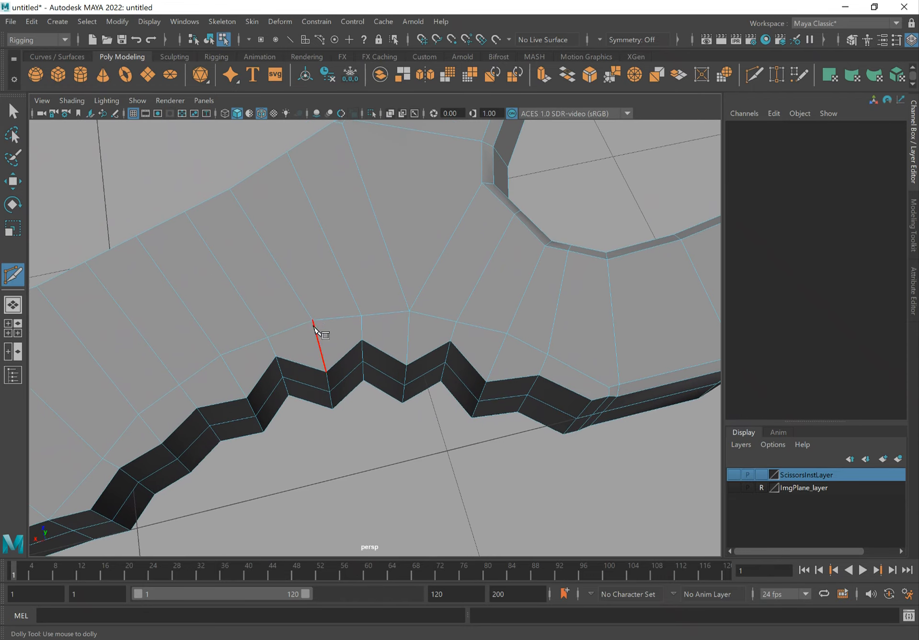
shift+right_click(421, 318)
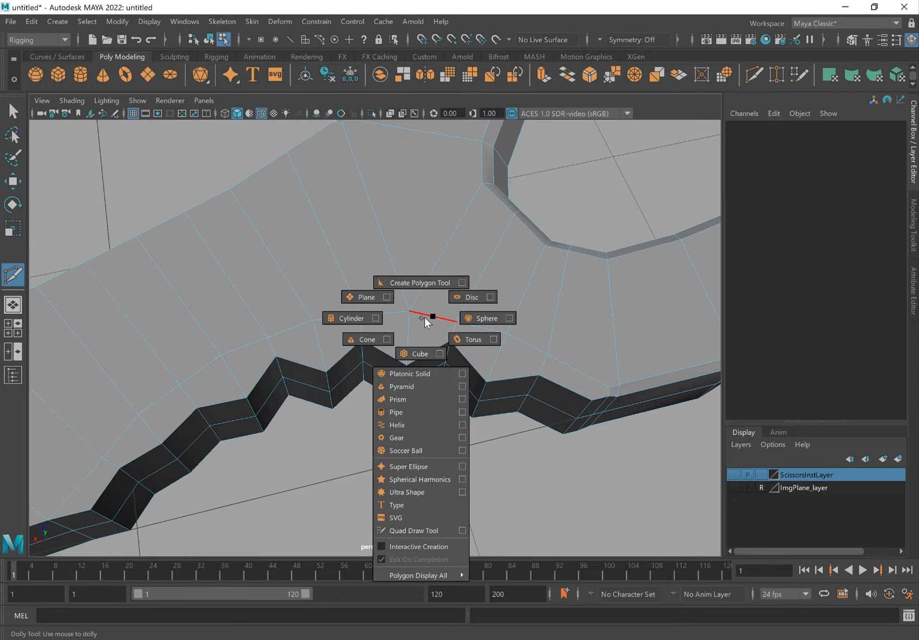
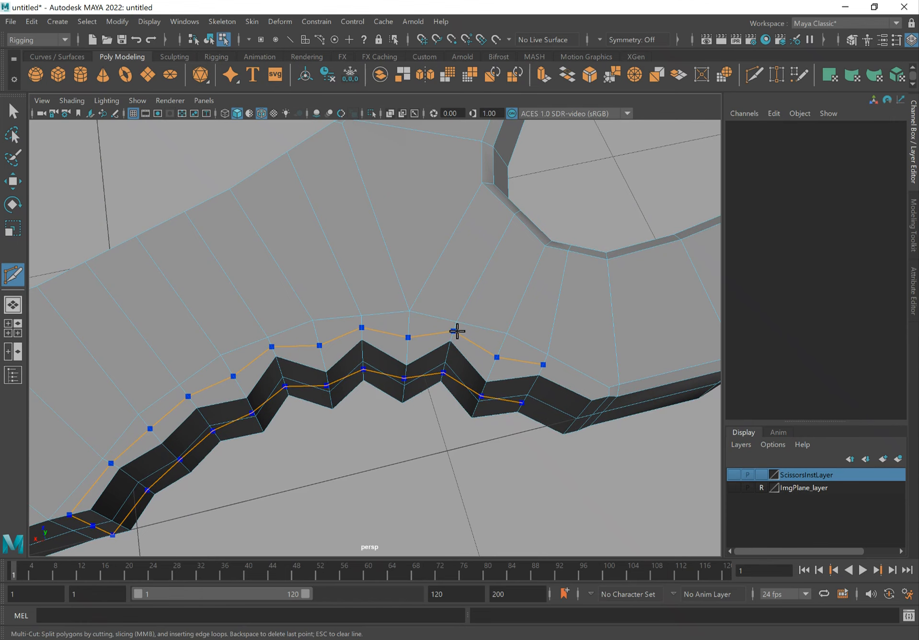
key(q)
- On the top face, use Multi-Cut to connect the handle-side end of the tooth edge loop to the bevel's outer corner
alt+middle_drag(541, 330, 192, 266)
alt+right_drag(398, 310, 527, 326)
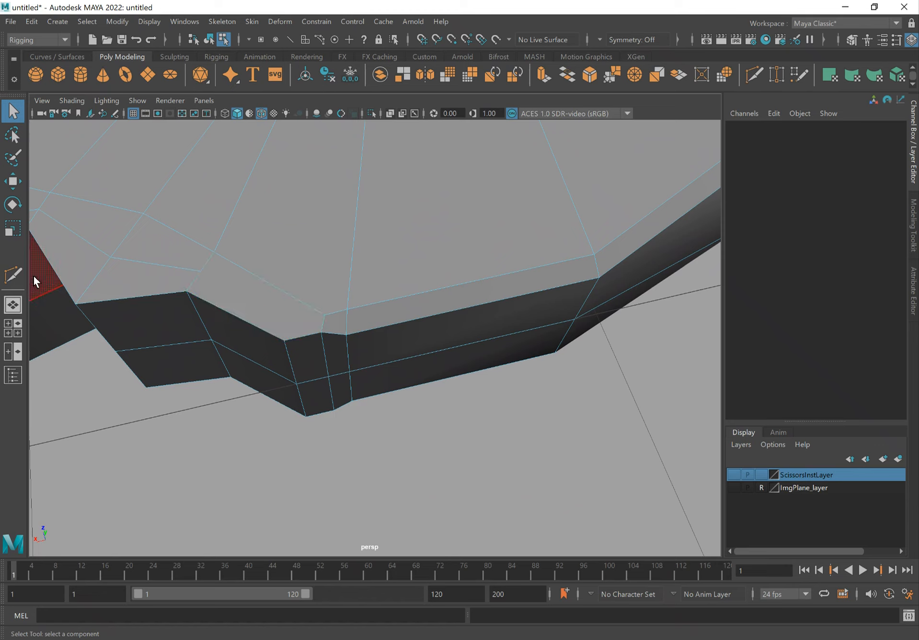
click(13, 275)
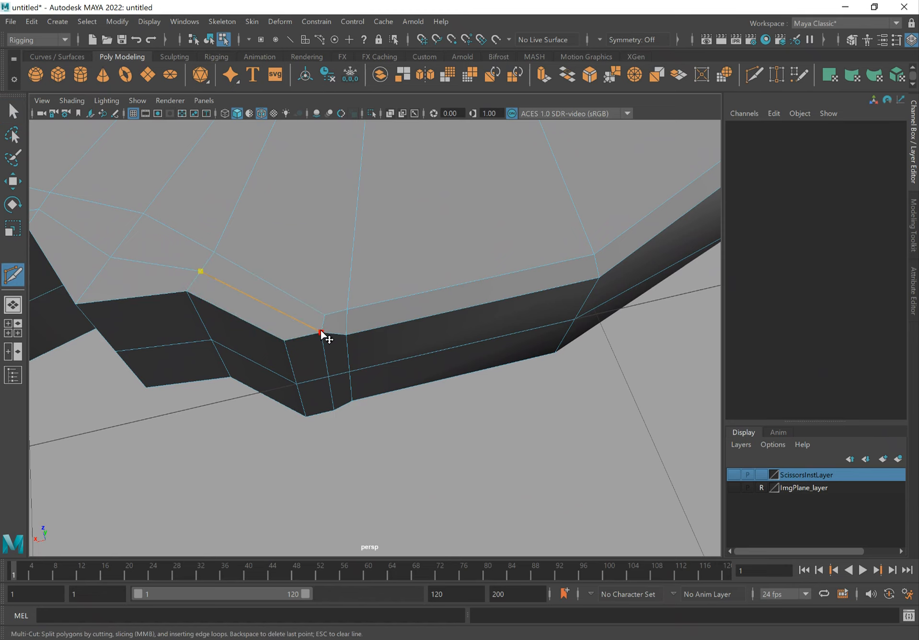
alt+right_drag(358, 402, 185, 350)
alt+middle_drag(185, 350, 537, 356)
alt+middle_drag(280, 342, 400, 258)
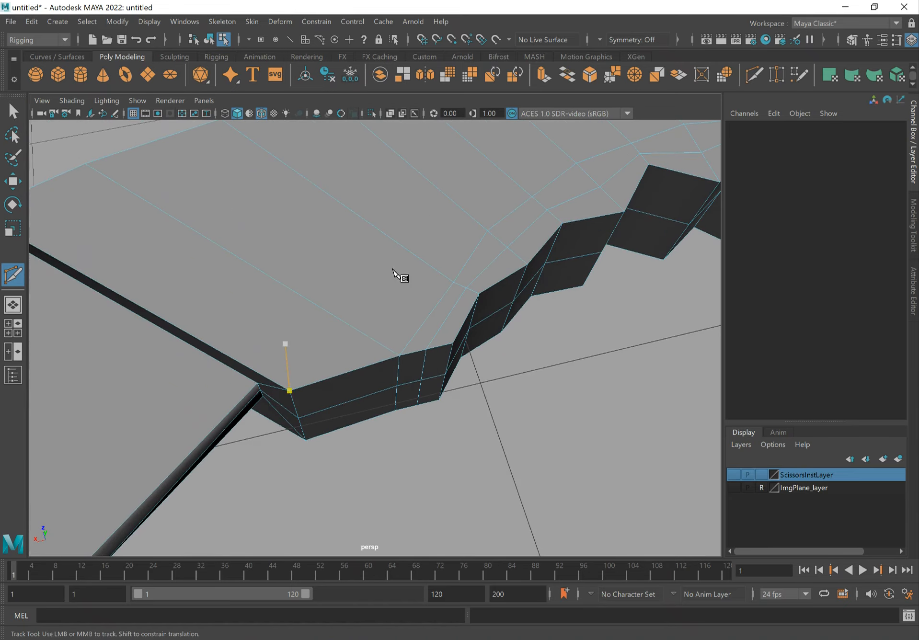
- On the underside, use Multi-Cut to connect the end of the tooth edge loop to the bevel corner
alt+drag(394, 378, 372, 252)
alt+middle_drag(587, 285, 192, 459)
alt+right_drag(384, 351, 511, 302)
alt+middle_drag(511, 301, 424, 396)
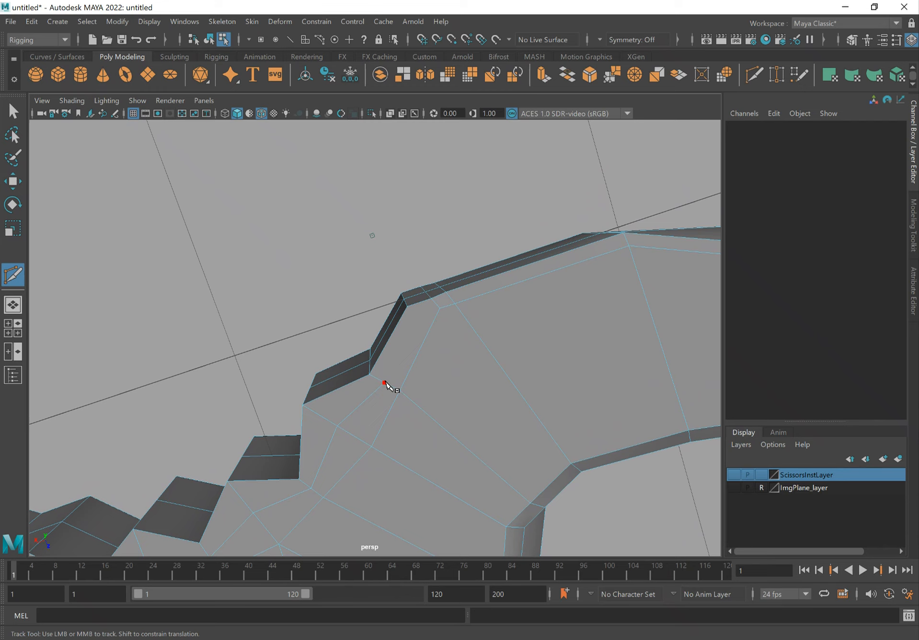
click(431, 301)
- Use Multi-Cut to cut across the finger hole's inner wall and connect that cut to the outer bevel corner beside the last tooth
alt+drag(459, 383, 473, 431)
alt+right_drag(482, 335, 416, 347)
alt+middle_drag(416, 347, 412, 406)
mouse_move(412, 406)
alt+mouse_down()
mouse_move(486, 367)
mouse_move(458, 370)
alt+mouse_up()
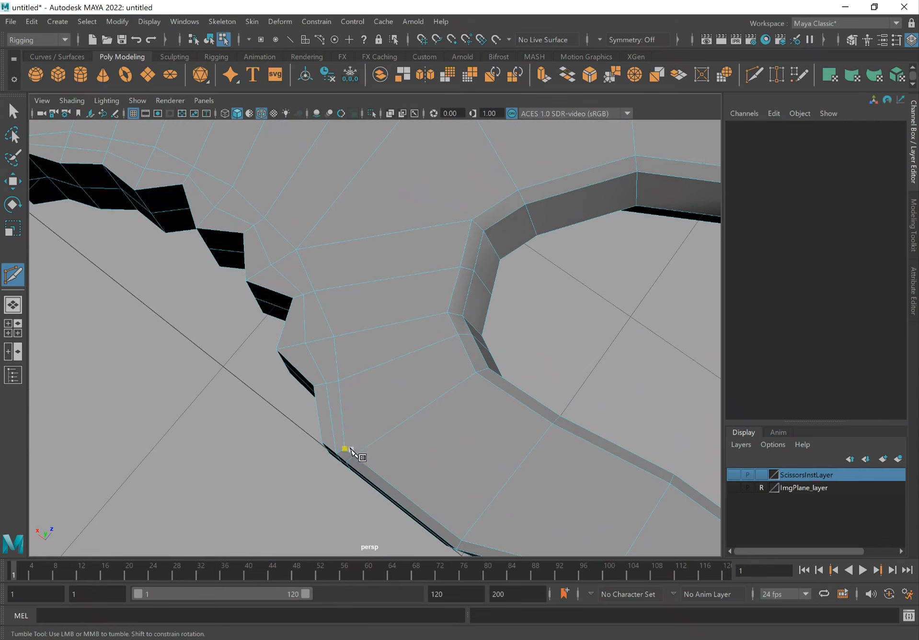
alt+drag(509, 306, 451, 318)
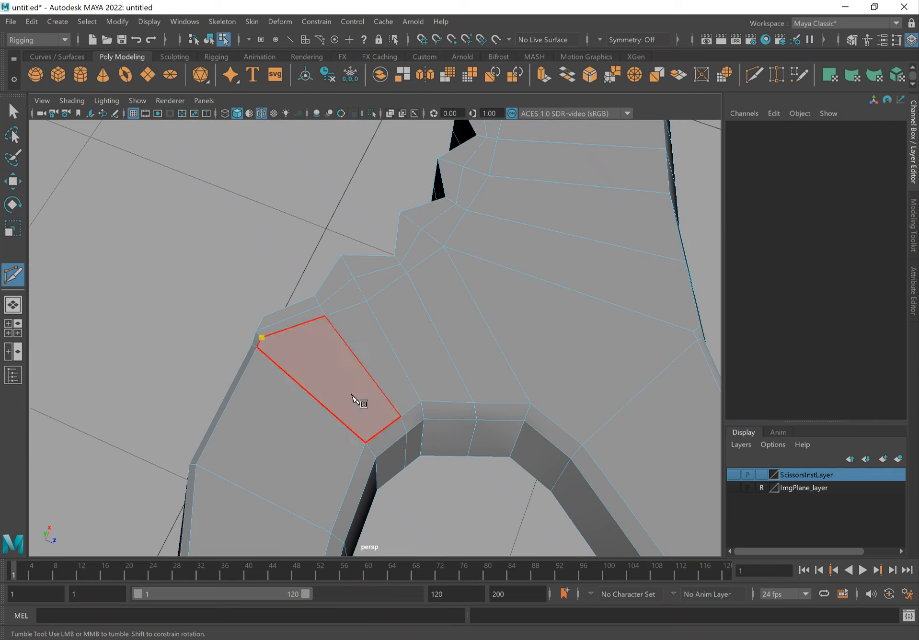
click(376, 406)
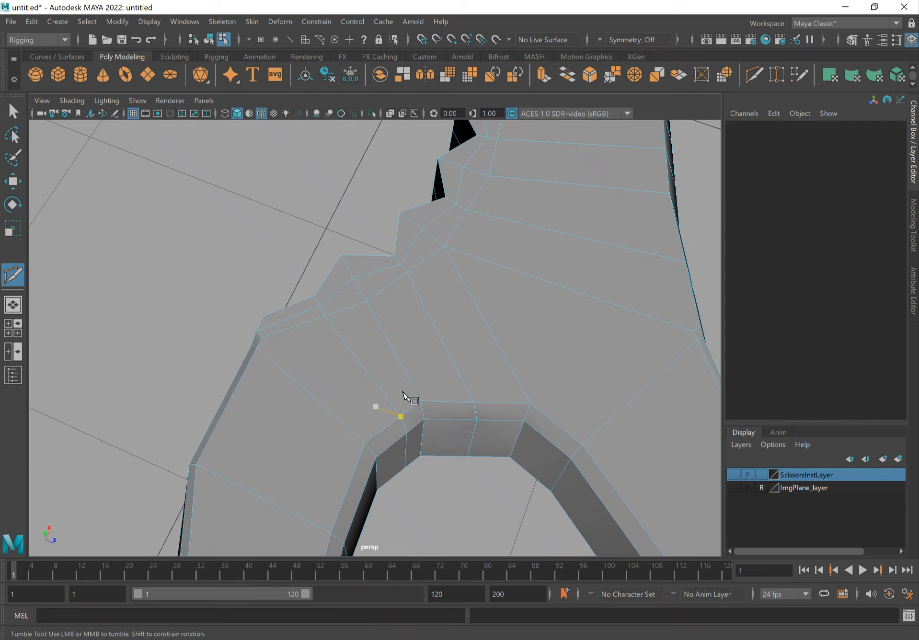
click(382, 430)
key(Return)
click(382, 430)
click(261, 338)
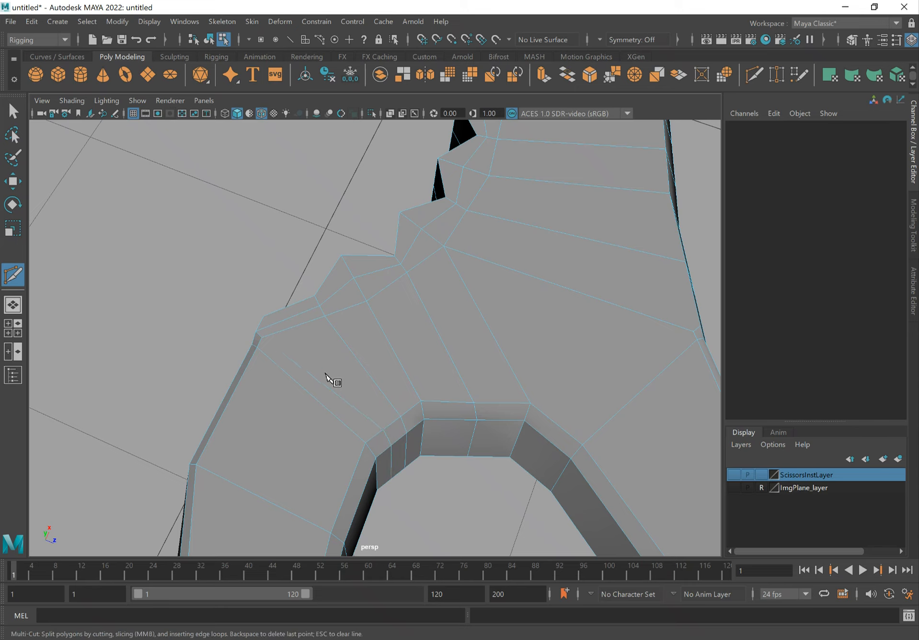
- On the opposite face, use Multi-Cut to connect the finger hole's new edge point to the outer bevel corner beside the last tooth
alt+drag(362, 389, 368, 299)
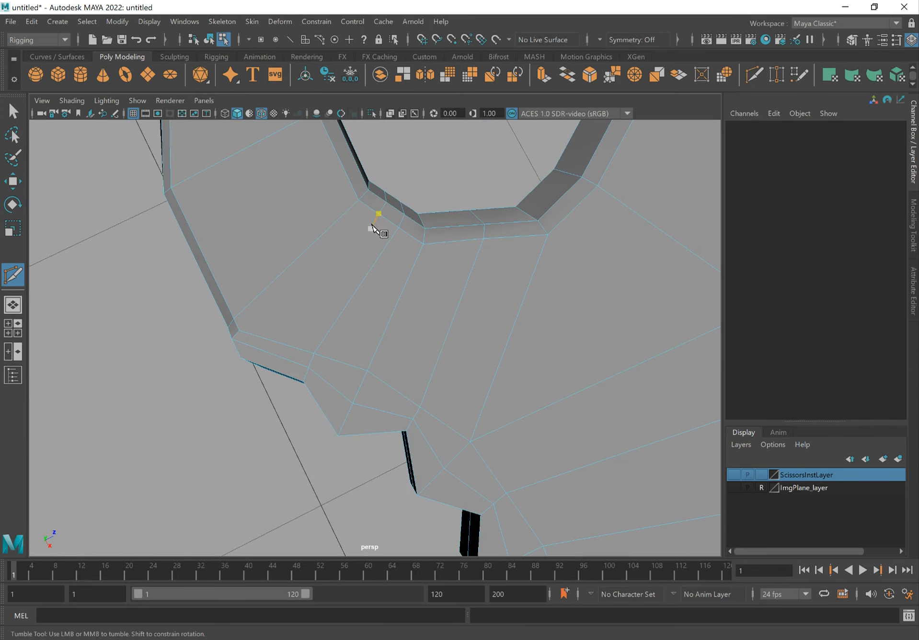
alt+drag(281, 308, 339, 222)
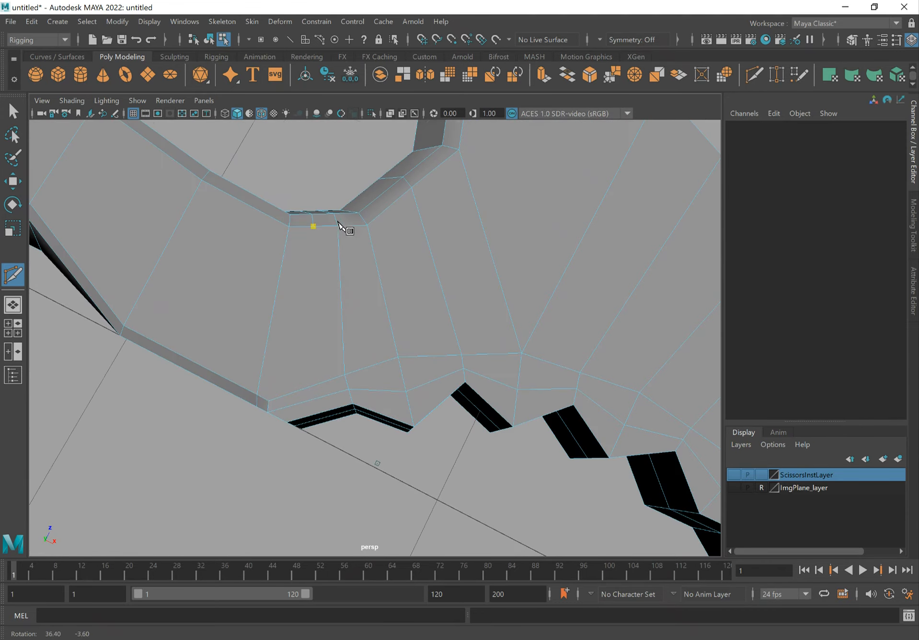
click(270, 398)
key(q)
- Select the scissors half and delete its construction history
alt+drag(360, 274, 378, 372)
alt+right_drag(378, 371, 486, 255)
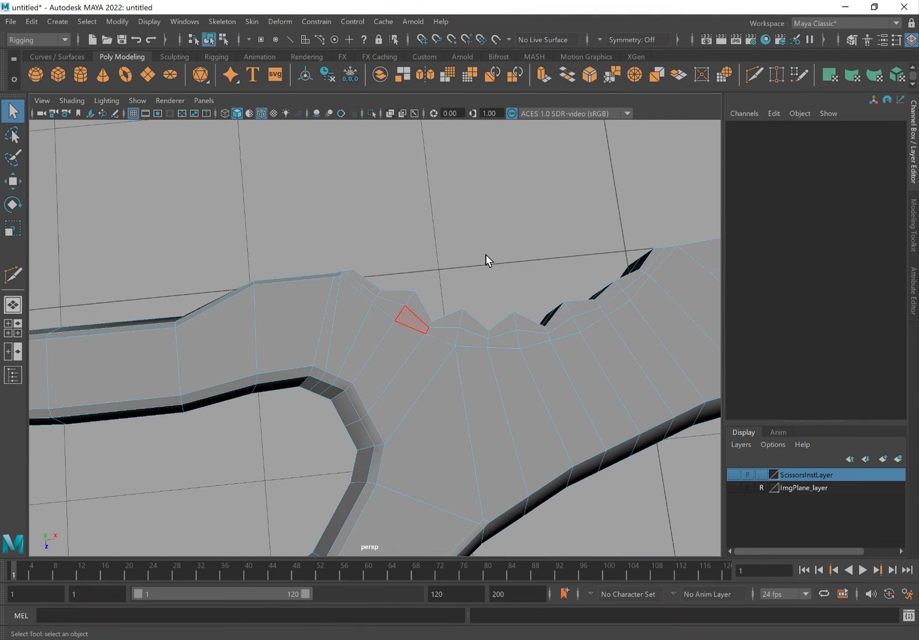
alt+right_drag(518, 336, 330, 355)
alt+drag(330, 356, 439, 332)
click(356, 291)
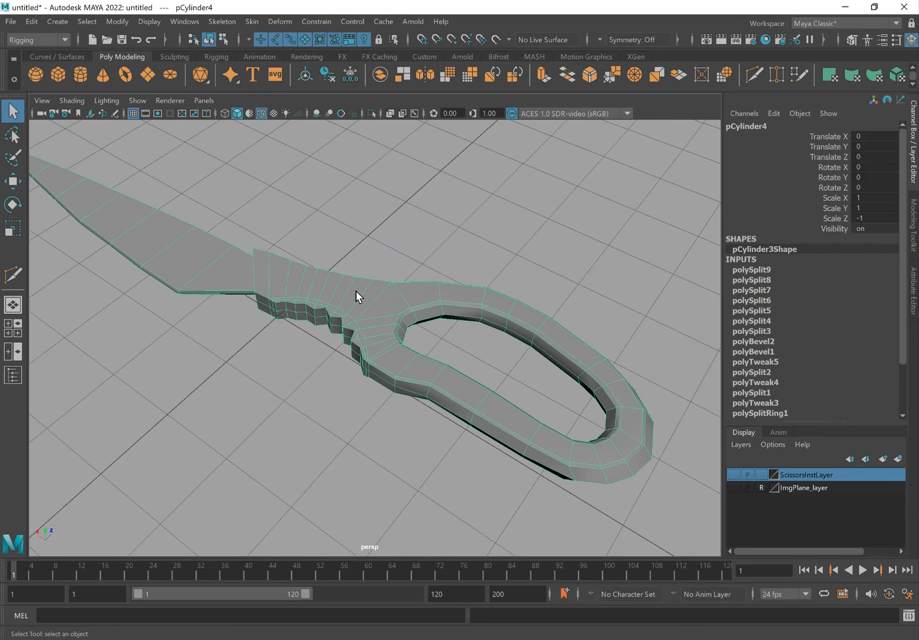
alt+drag(465, 262, 575, 300)
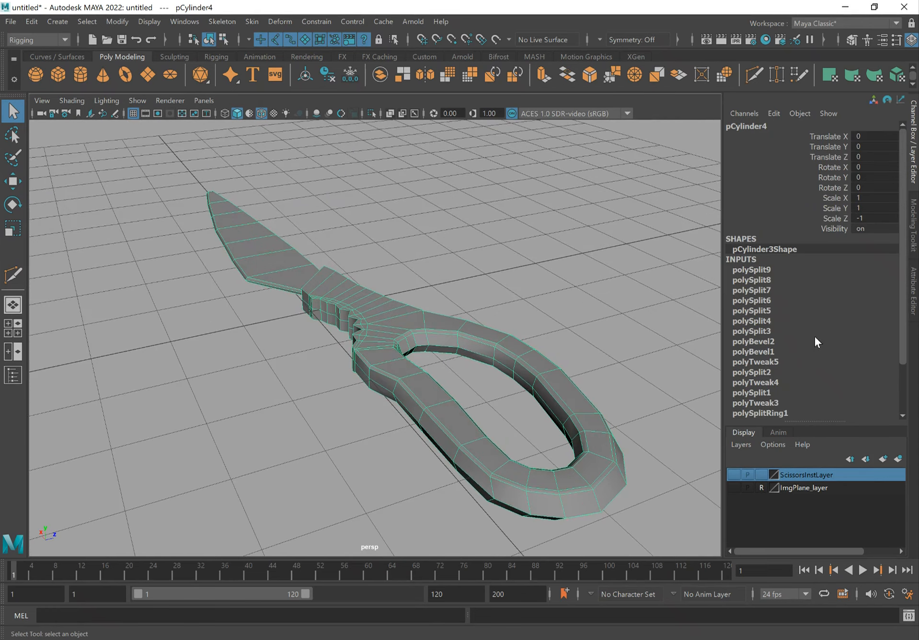
click(33, 23)
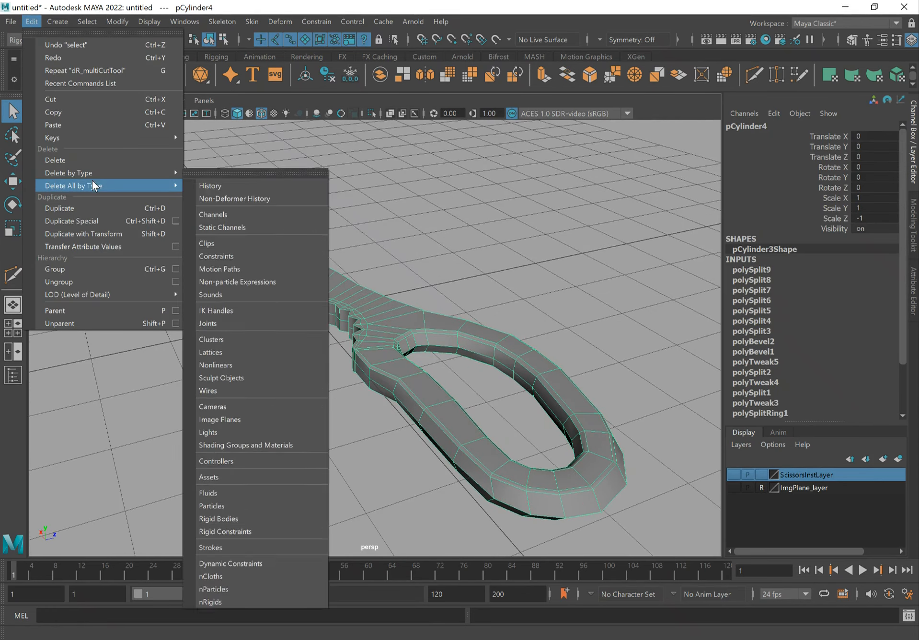
mouse_move(139, 173)
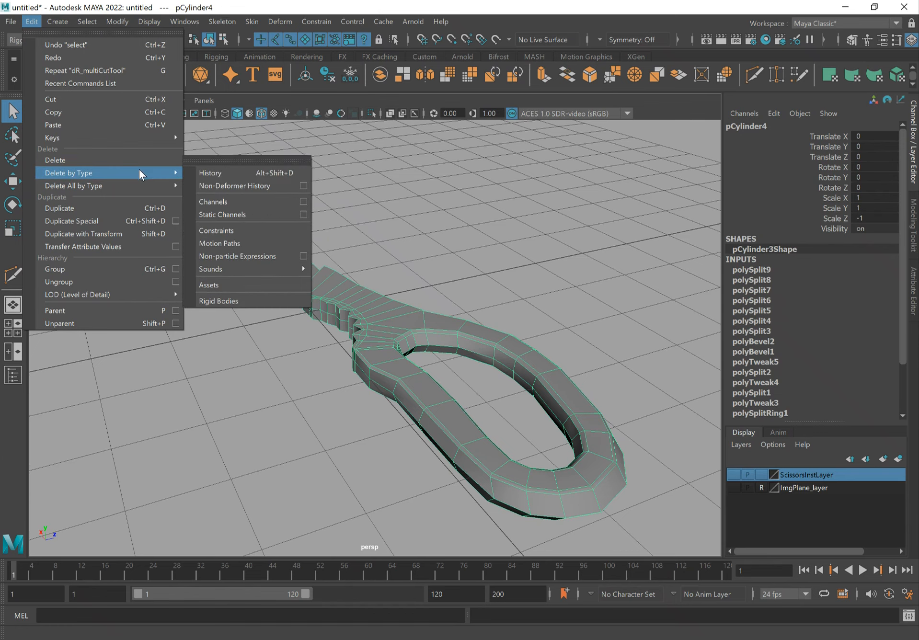
click(196, 174)
- Show the reference image layer and turn on X-Ray shading to see it through the model
alt+drag(374, 273, 289, 275)
alt+drag(601, 287, 473, 322)
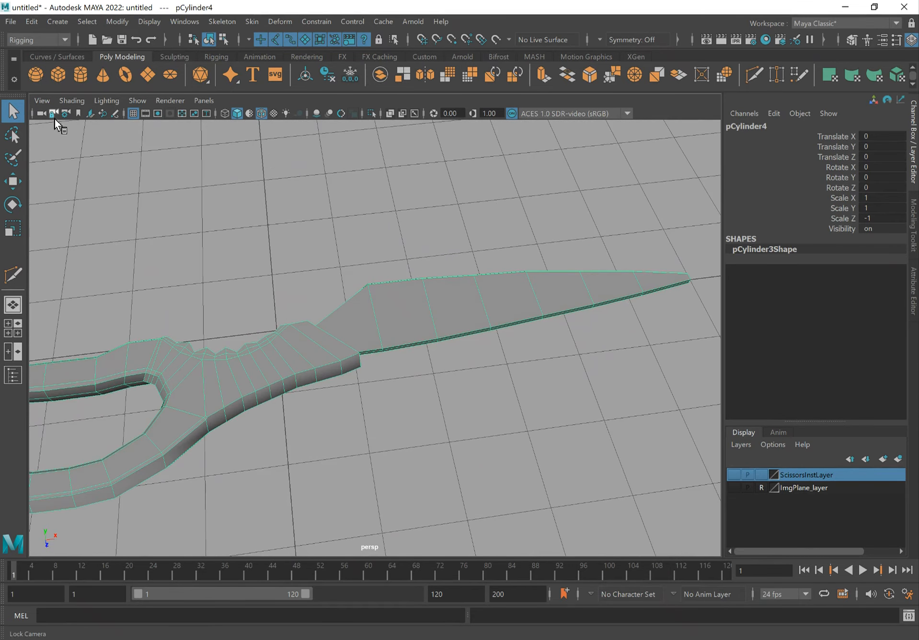
click(733, 488)
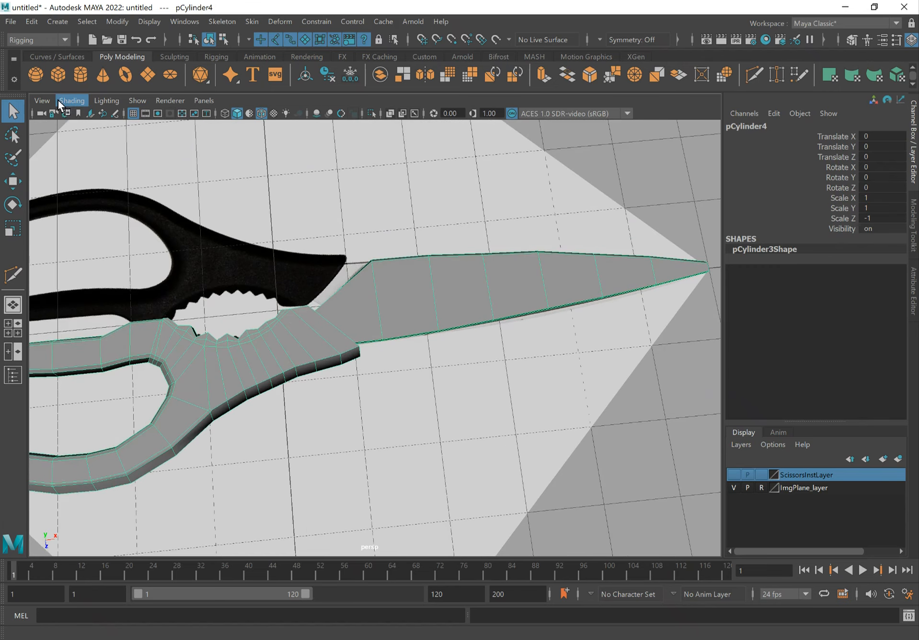
click(60, 102)
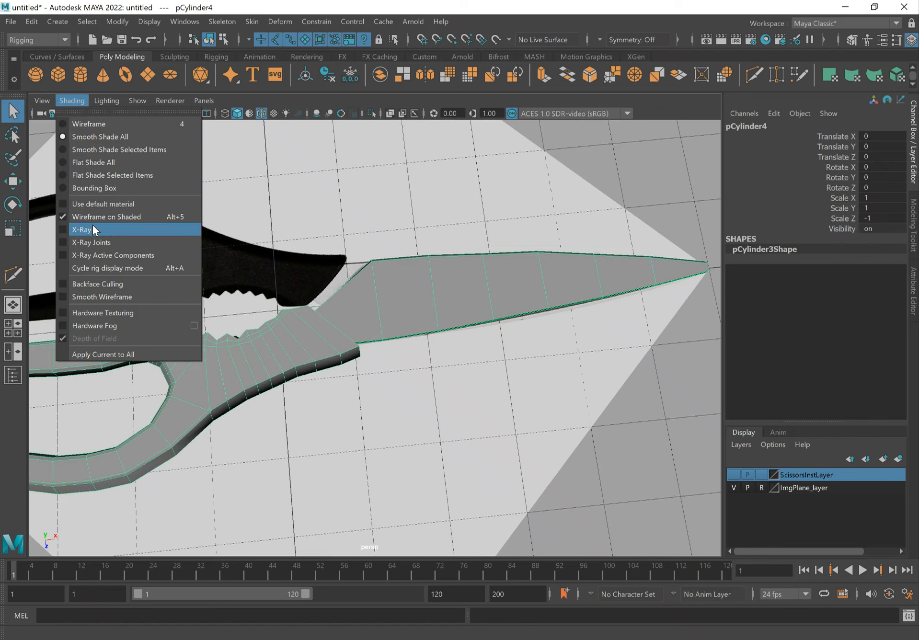
click(95, 226)
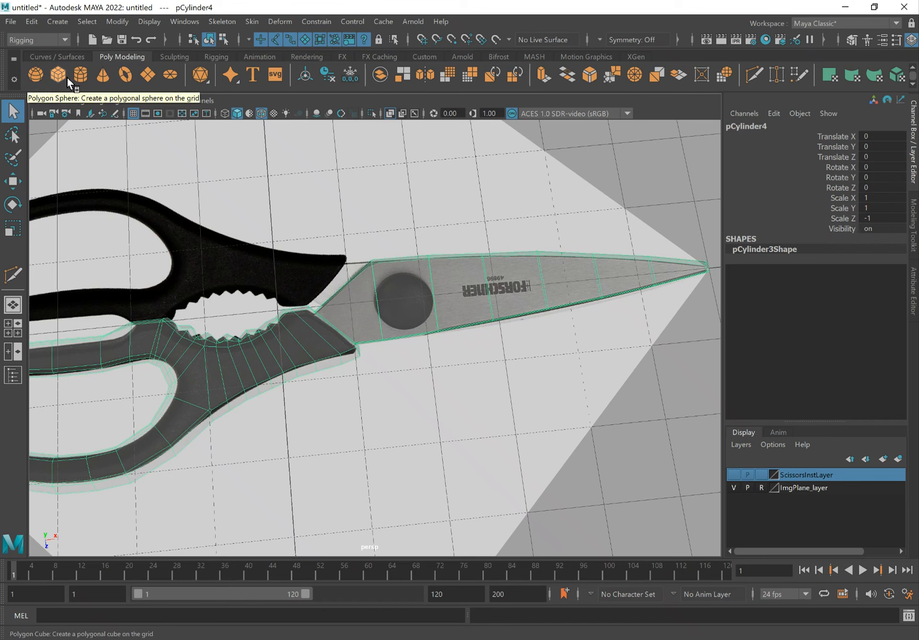
- Create a polygon cylinder and, in the top view, move it along X to about 1.757, over the reference's pivot screw
click(80, 74)
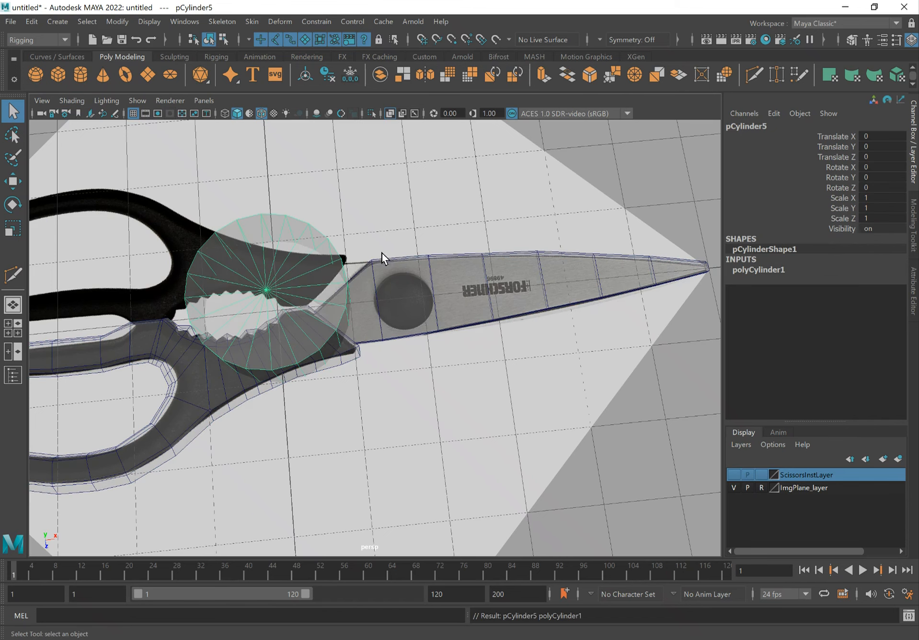
key(w)
key(space)
drag(390, 256, 353, 249)
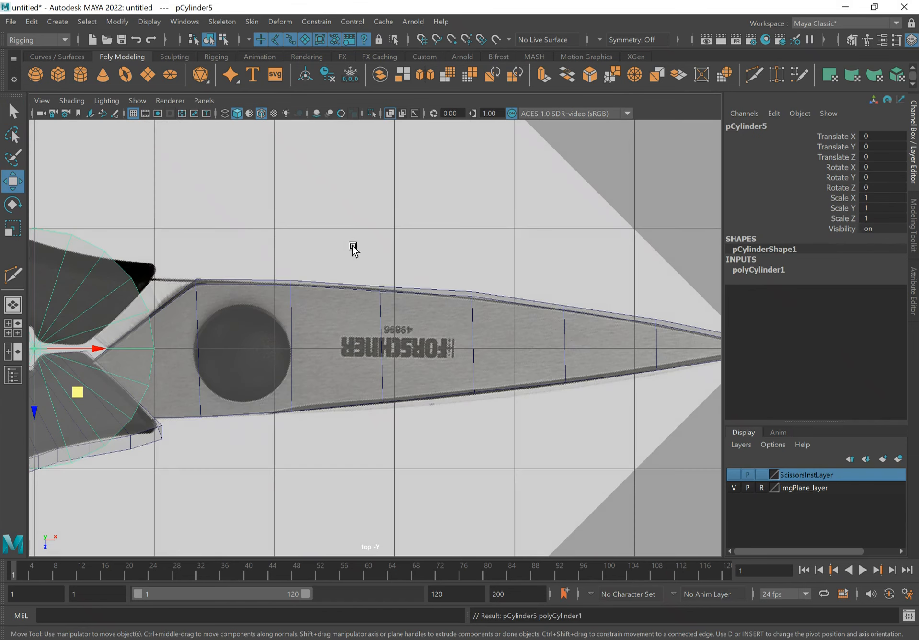
alt+middle_drag(259, 326, 433, 269)
drag(263, 295, 478, 301)
- Set the cylinder's radius to 0.4 and center it on the pivot screw at about X 1.732, Z 0.039
click(776, 268)
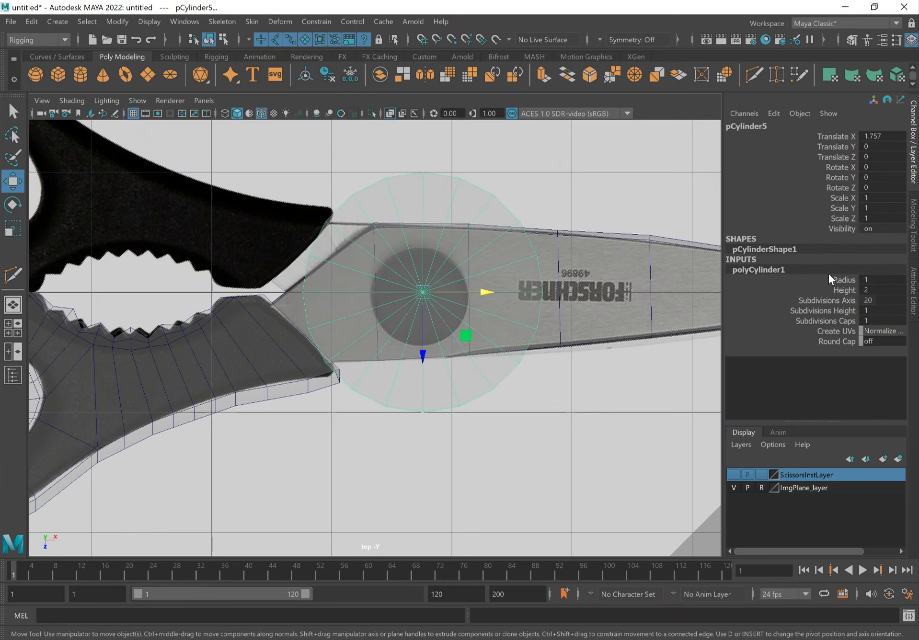
click(843, 279)
middle_drag(494, 286, 481, 289)
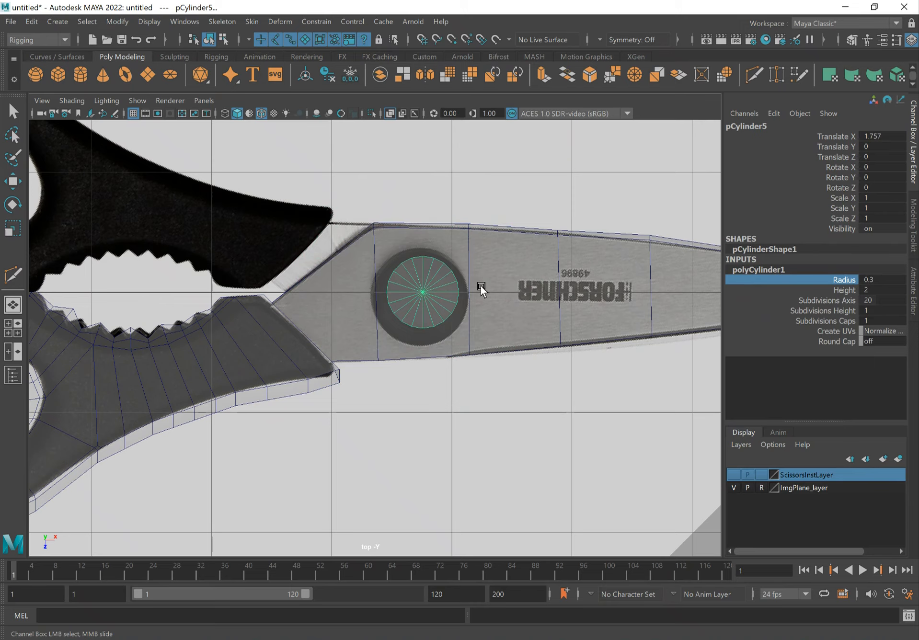
scroll(437, 312, up, 10)
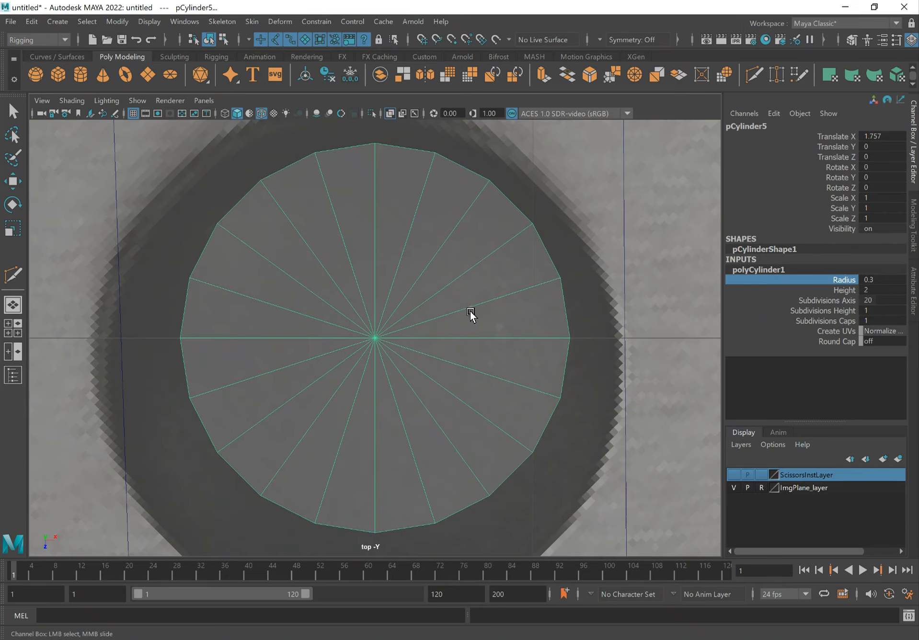
scroll(514, 336, down, 8)
scroll(498, 329, up, 5)
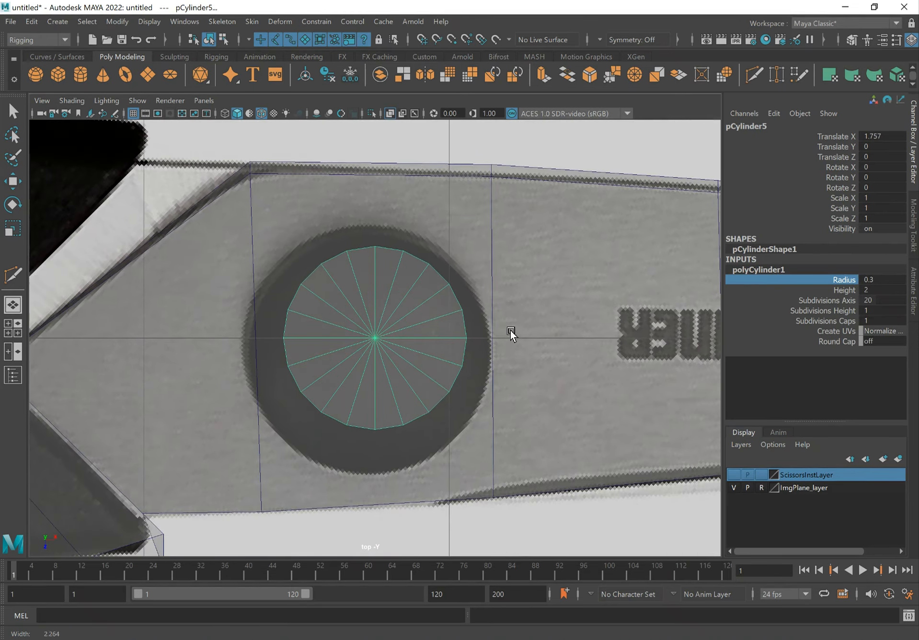
click(869, 279)
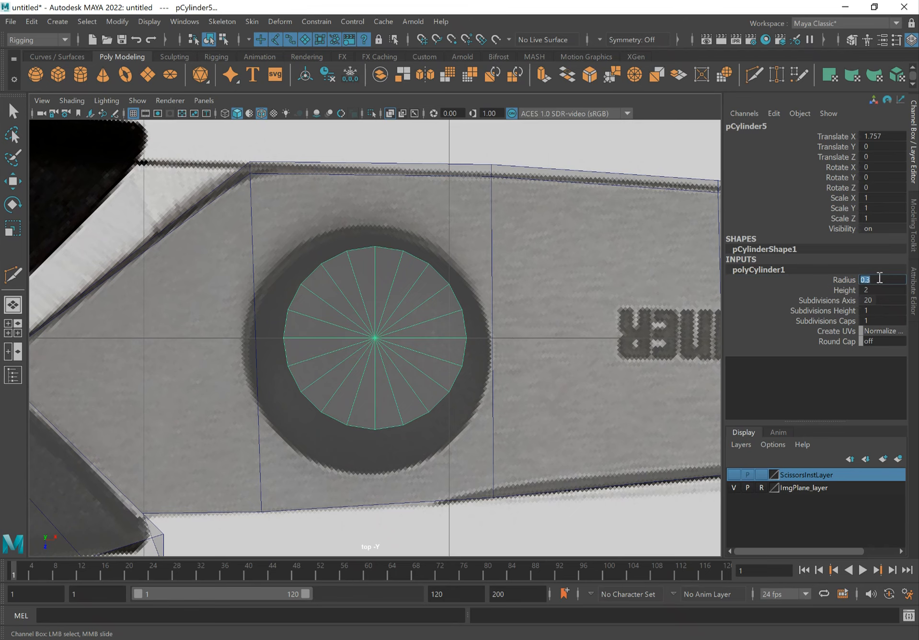
text(0.4)
key(Tab)
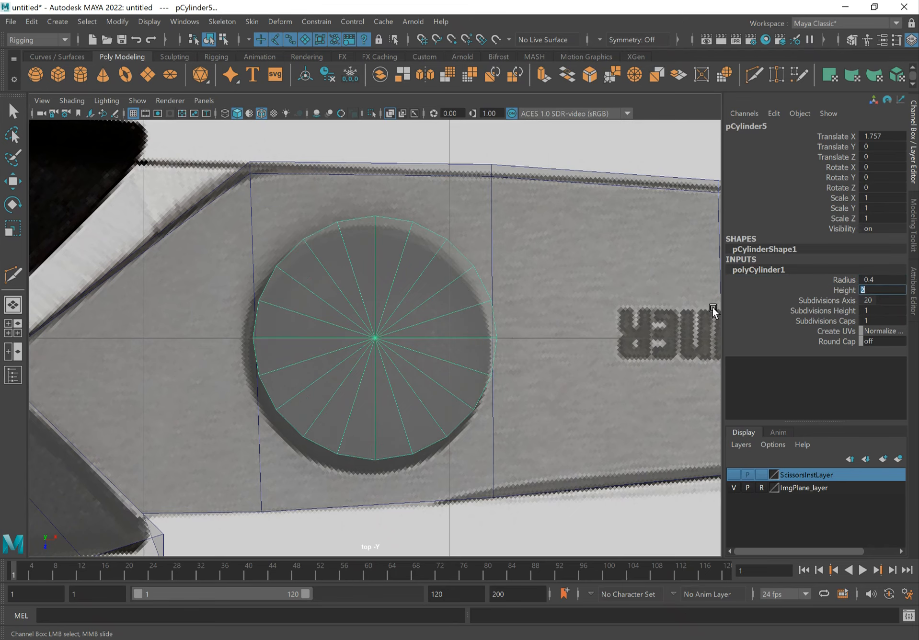
alt+middle_drag(377, 359, 431, 362)
key(w)
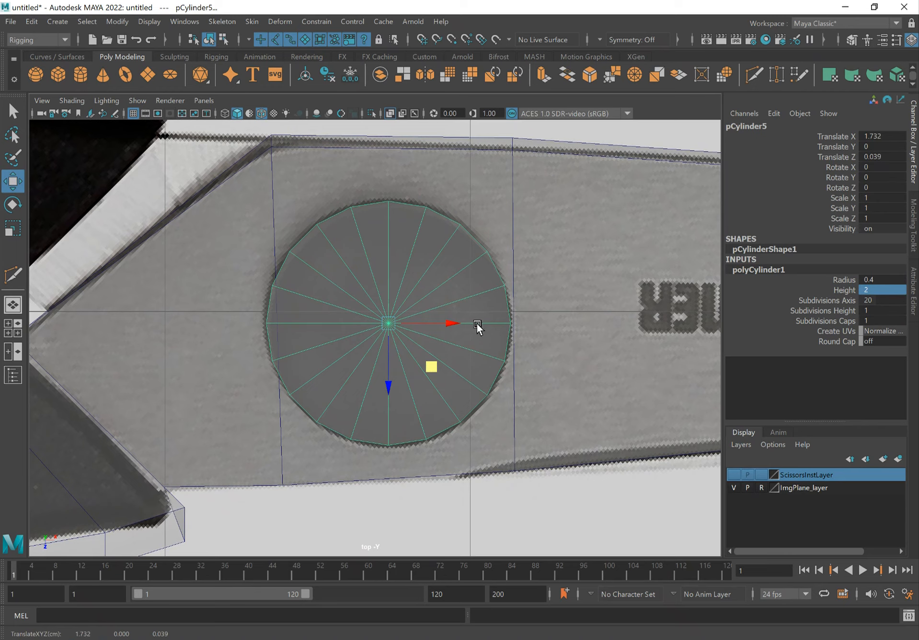
- In the front view, set the cylinder's height to 0.3
alt+middle_drag(485, 313, 492, 296)
key(space)
drag(496, 295, 499, 321)
alt+right_drag(544, 340, 458, 322)
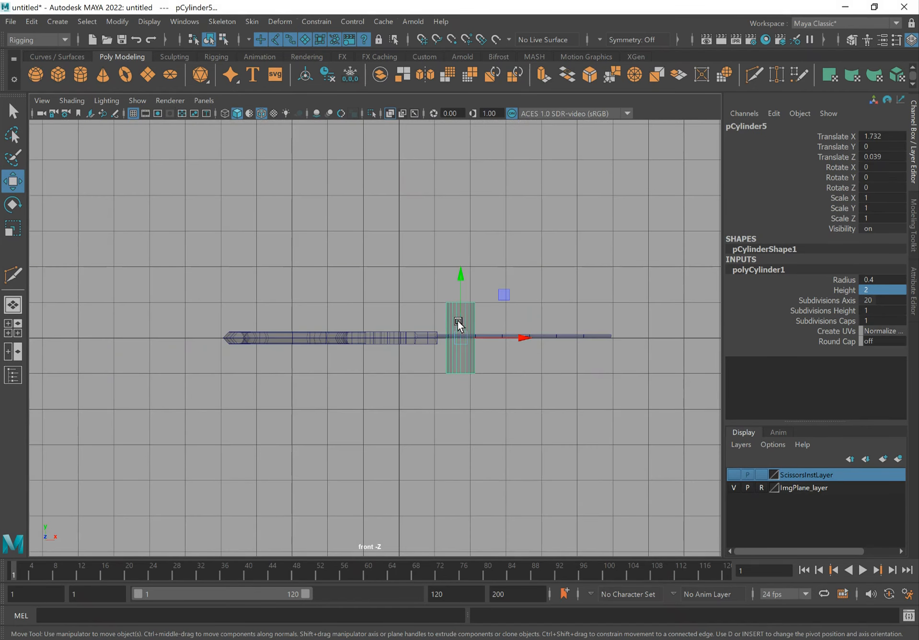
double_click(882, 293)
text(.3)
key(Tab)
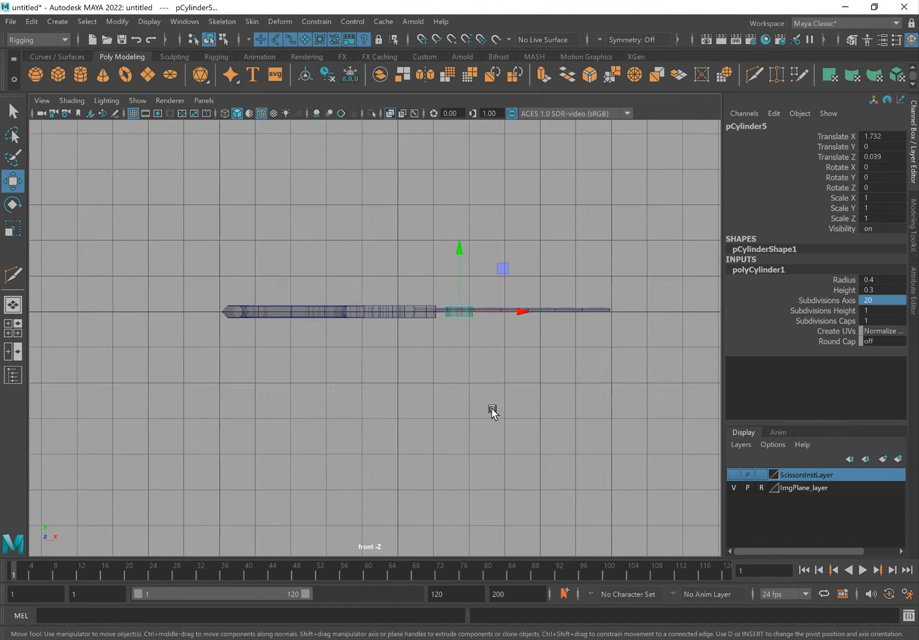
- Raise the cylinder to about Y 0.043 and set its height to 0.2
key(f)
drag(374, 273, 372, 246)
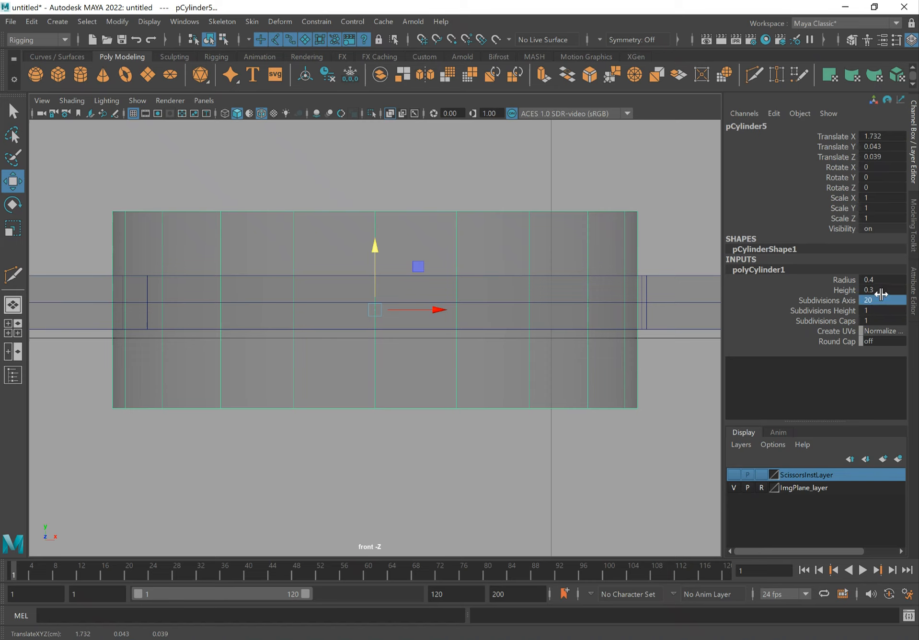
double_click(885, 290)
text(.2)
key(Tab)
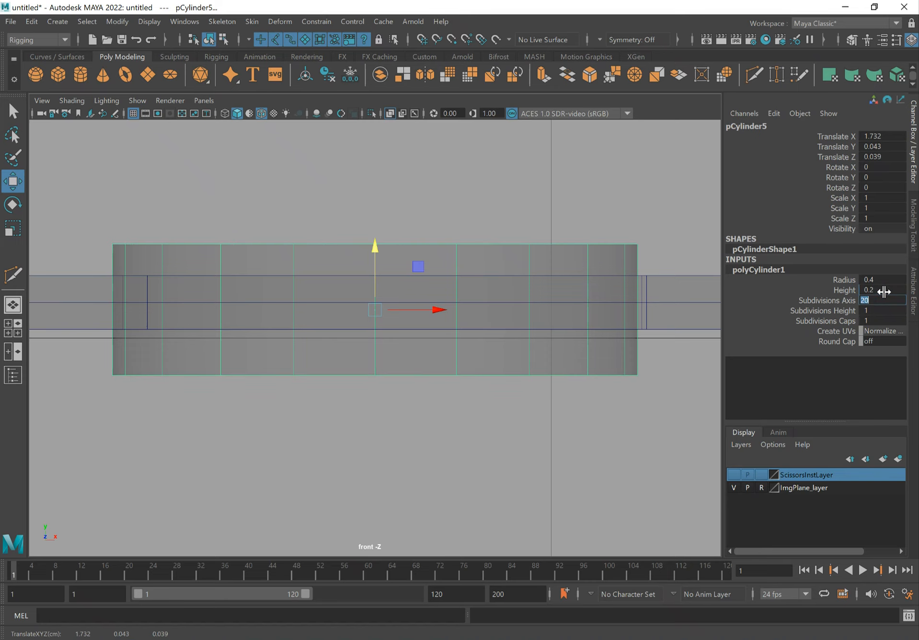
- Set the cylinder's height subdivisions to 2
double_click(884, 291)
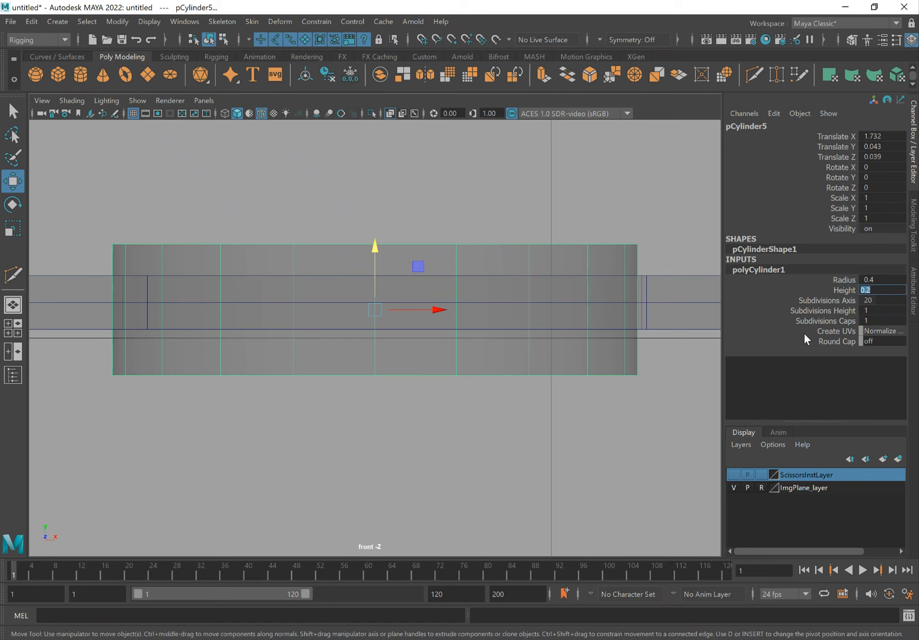
double_click(886, 310)
text(2)
key(Return)
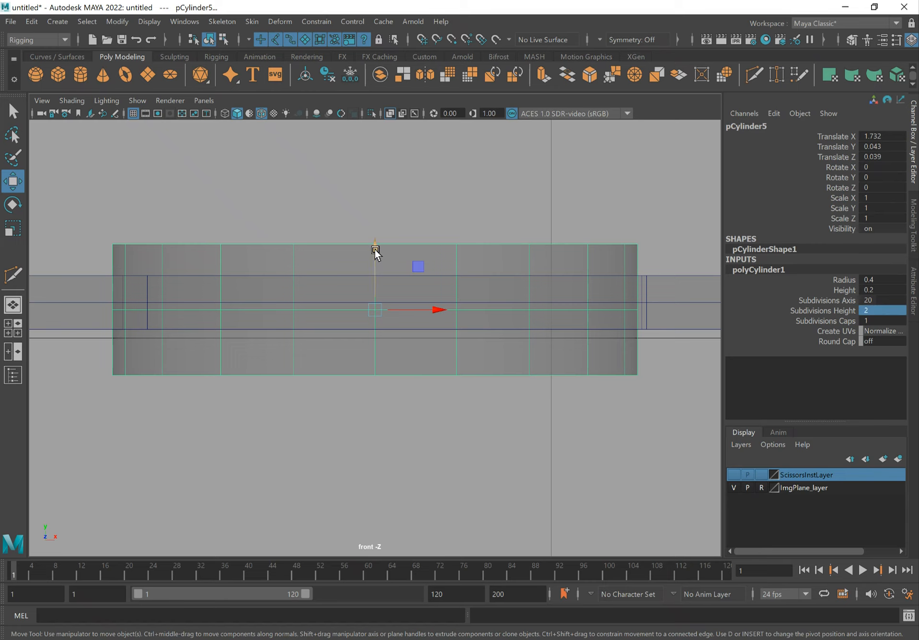
- Move the cylinder to about Y 0.054, aligned with the blade's middle edge, and check it in the perspective view
drag(375, 249, 366, 300)
alt+middle_drag(502, 220, 505, 206)
key(space)
drag(505, 206, 505, 177)
key(f)
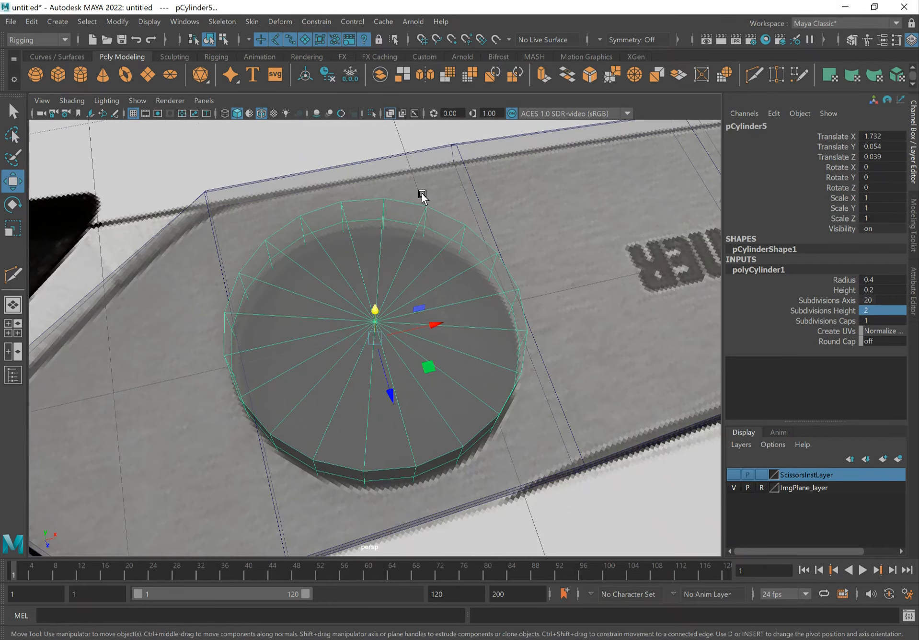
alt+drag(396, 222, 393, 251)
- In the front view, vertex-snap the cylinder down to the blade's lower edge at about Y 0.013
key(space)
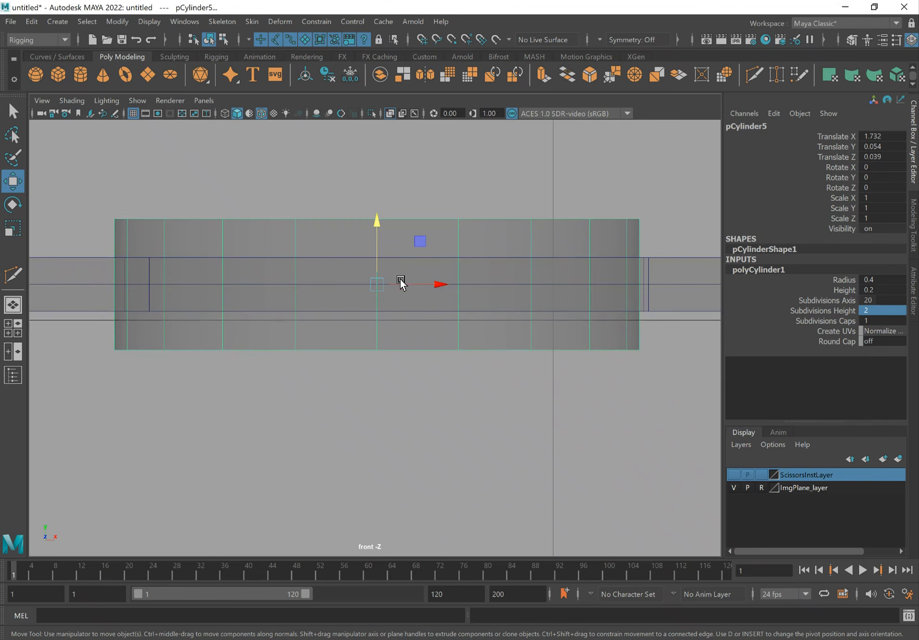
key(v)
drag(375, 224, 363, 304)
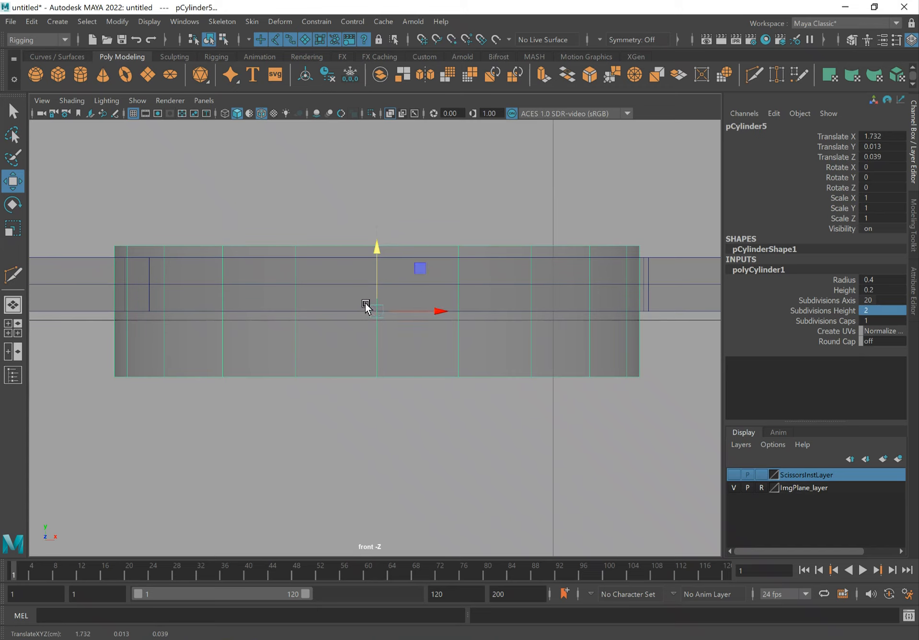
key(q)
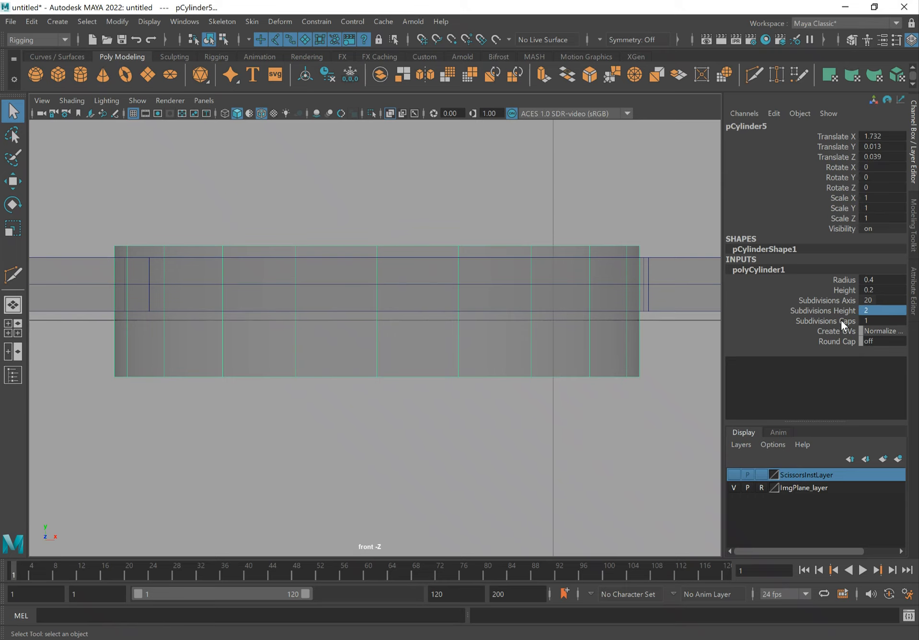
- Set the cylinder's cap subdivisions to 3
double_click(885, 321)
text(3)
click(885, 328)
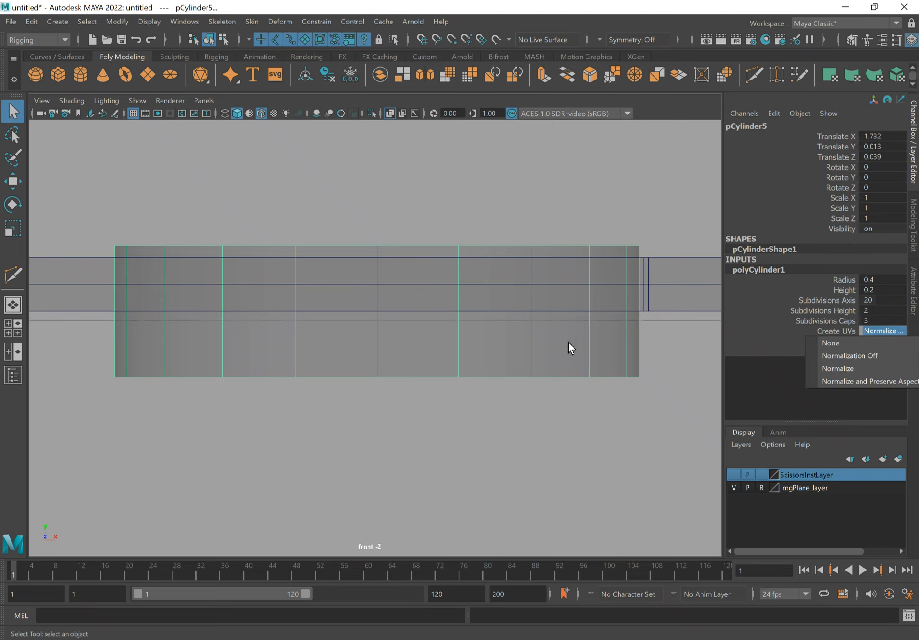
- Delete the lower half of the cylinder's faces, below the middle edge loop, in the front view
click(571, 343)
alt+middle_drag(455, 323, 460, 304)
key(space)
drag(461, 303, 359, 312)
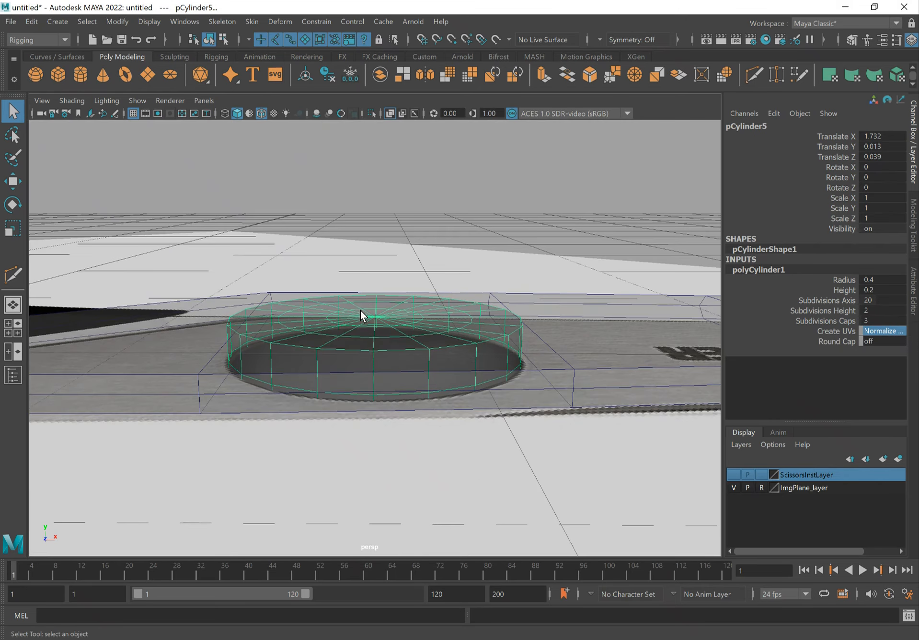
alt+drag(416, 325, 415, 338)
key(space)
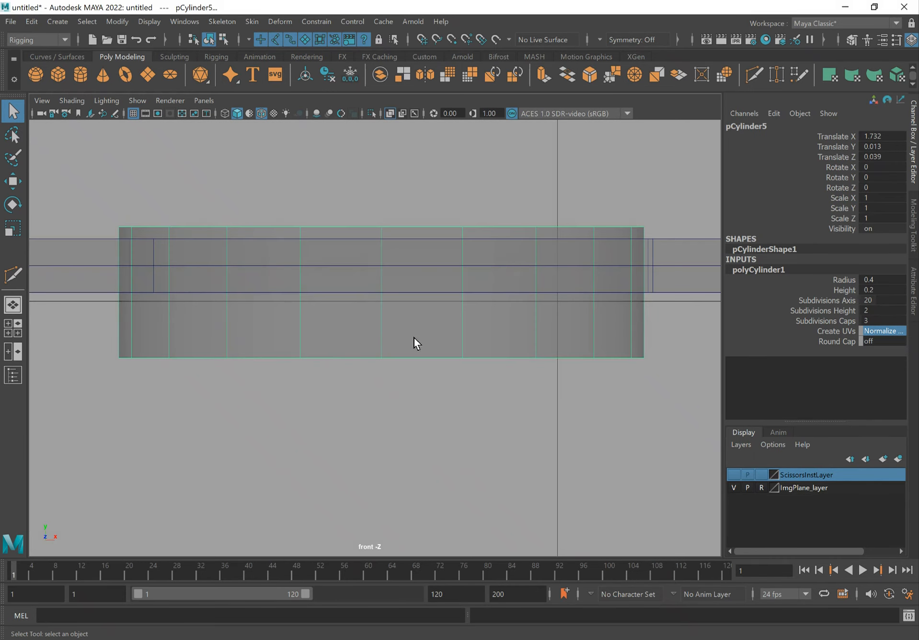
right_drag(456, 341, 453, 318)
drag(687, 440, 91, 309)
click(91, 309)
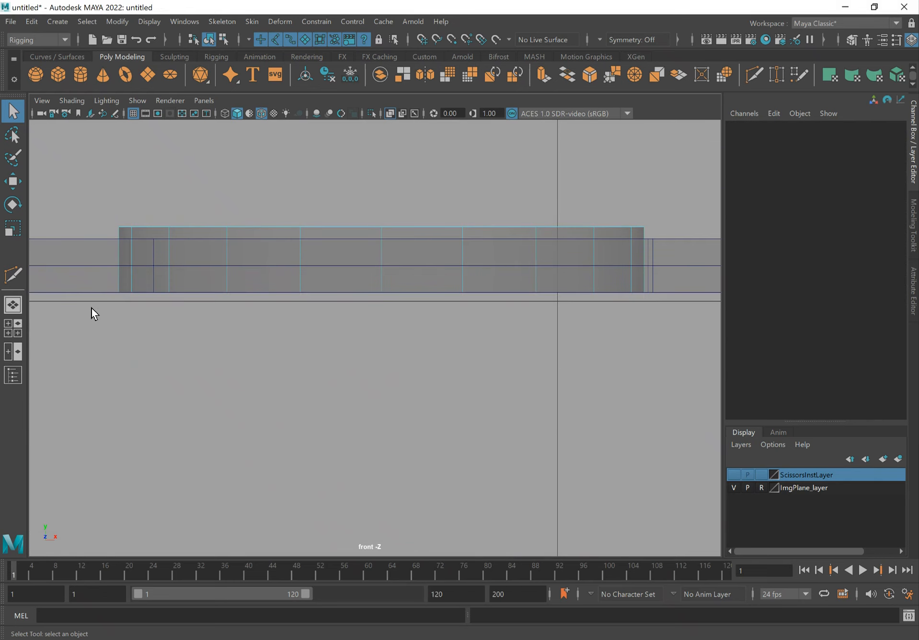
- Raise the two inner rings of the cylinder's top cap faces slightly to start a domed screw head
right_click(306, 241)
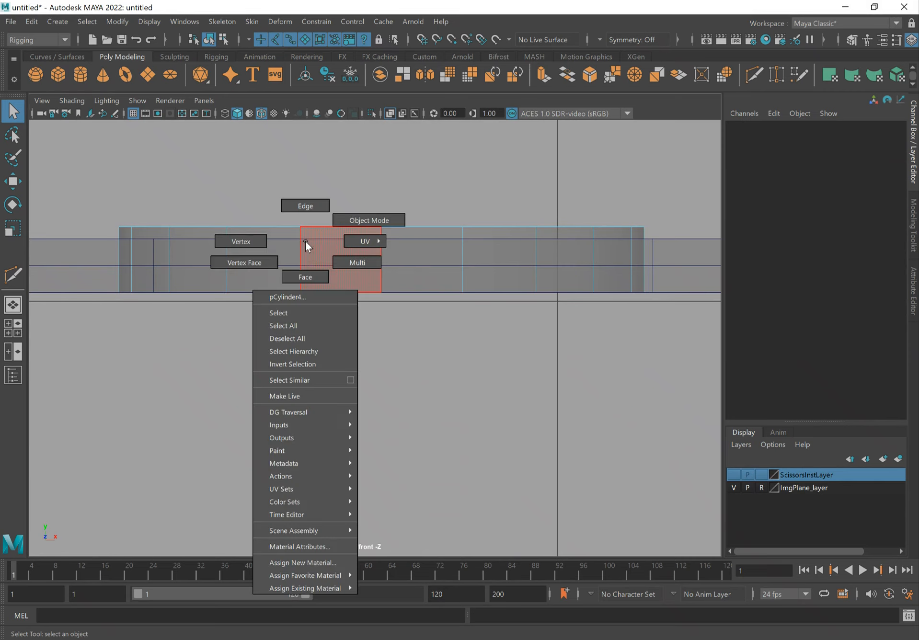
click(357, 219)
key(space)
drag(370, 235, 303, 341)
alt+drag(360, 335, 366, 330)
right_drag(362, 286, 362, 310)
key(space)
drag(364, 310, 313, 310)
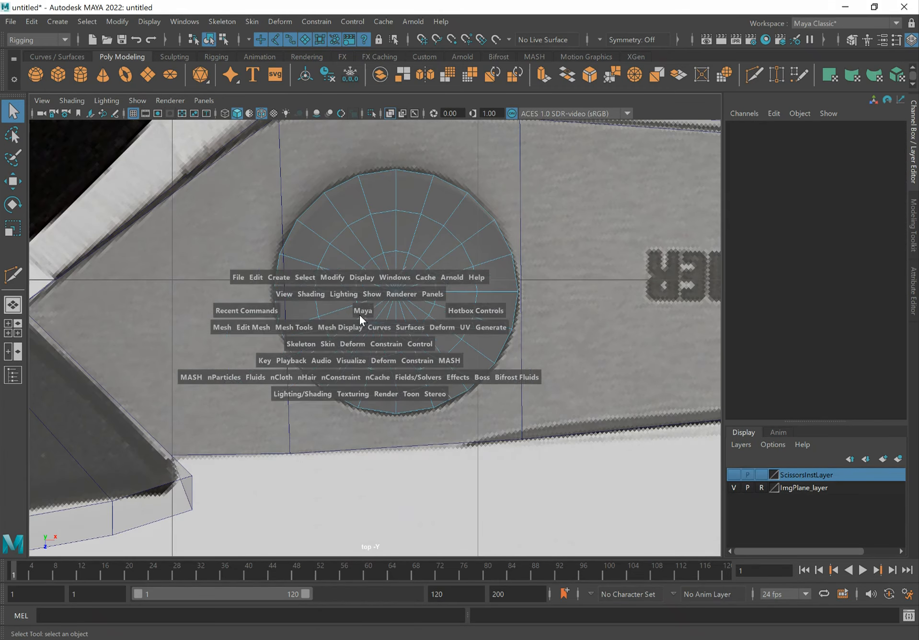
drag(401, 295, 405, 299)
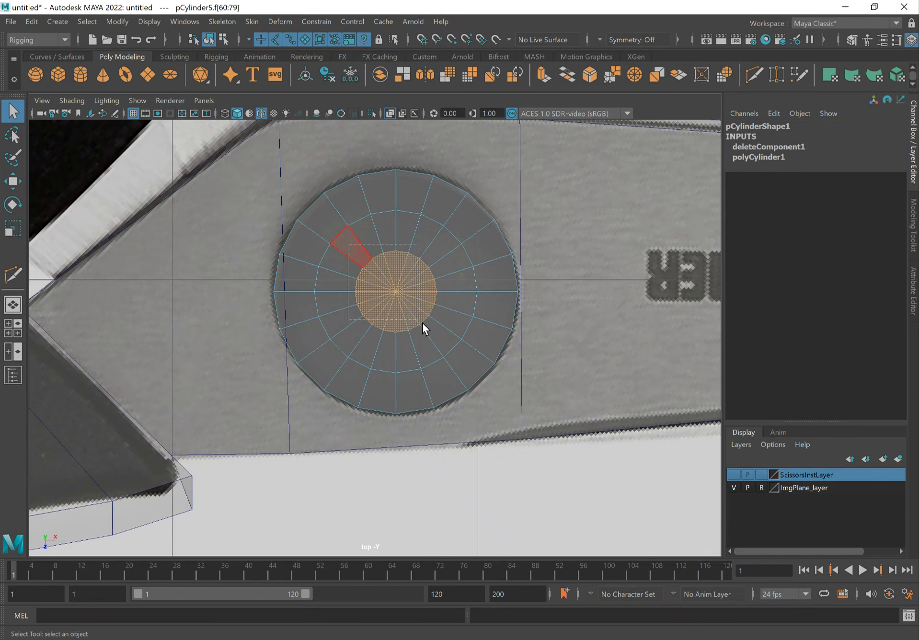
key(shift+period)
key(space)
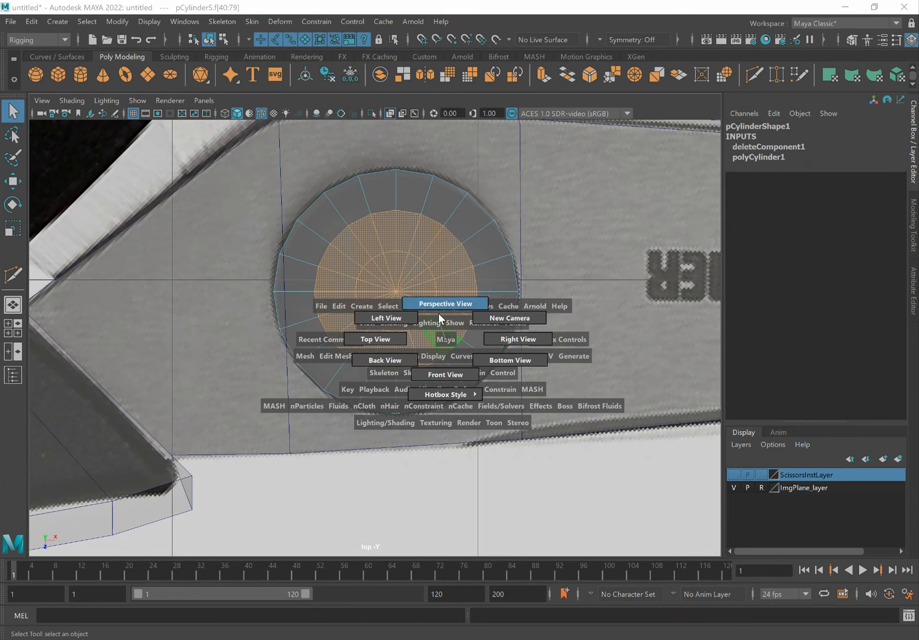
drag(440, 320, 436, 307)
key(w)
mouse_move(320, 262)
alt+mouse_down()
mouse_move(267, 256)
mouse_move(361, 269)
mouse_move(319, 259)
alt+mouse_up()
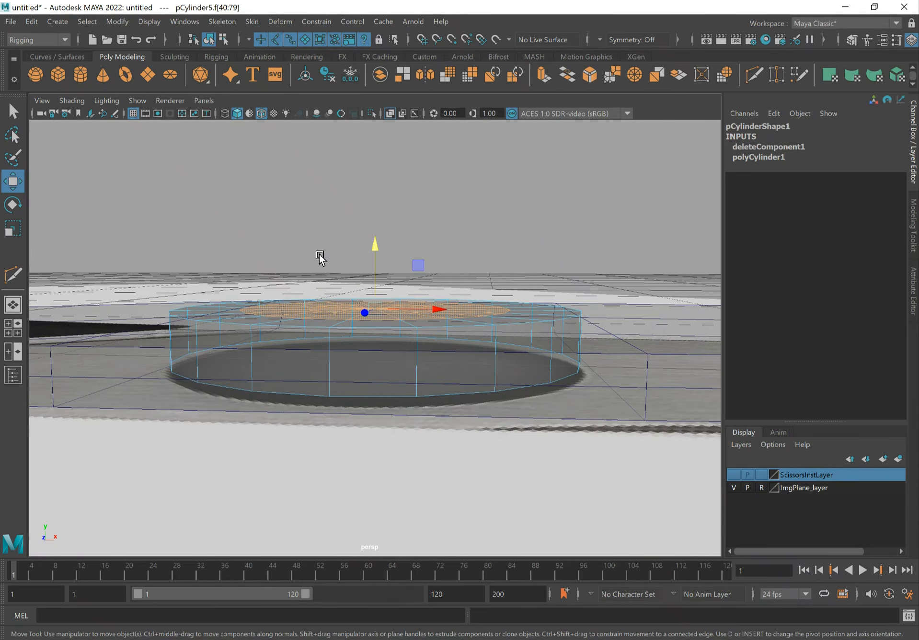
drag(372, 248, 382, 361)
key(q)
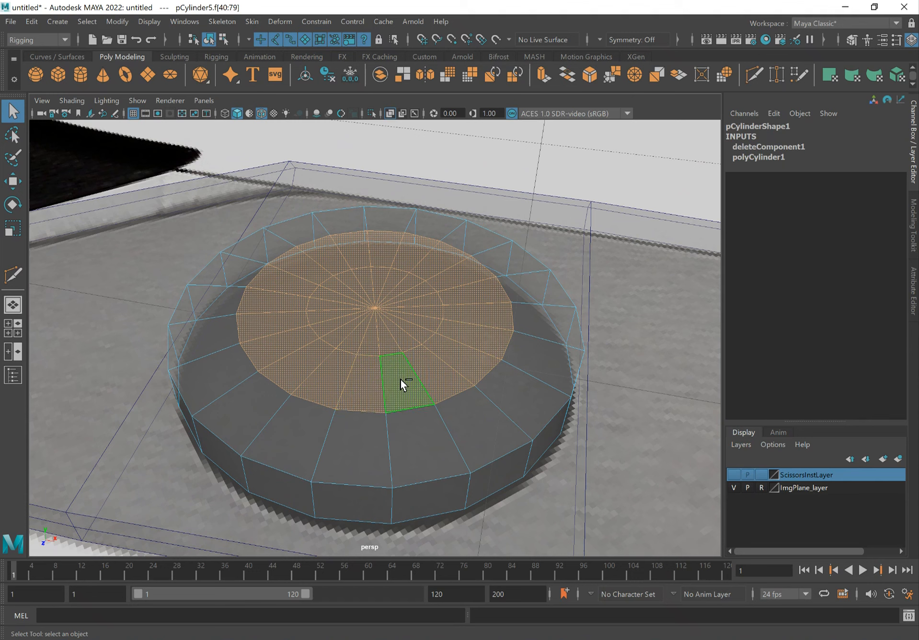
- Deselect the outer ring of the selected cap faces and raise the innermost cap faces to about Y 0.143
key(ctrl+e)
ctrl+click(400, 381)
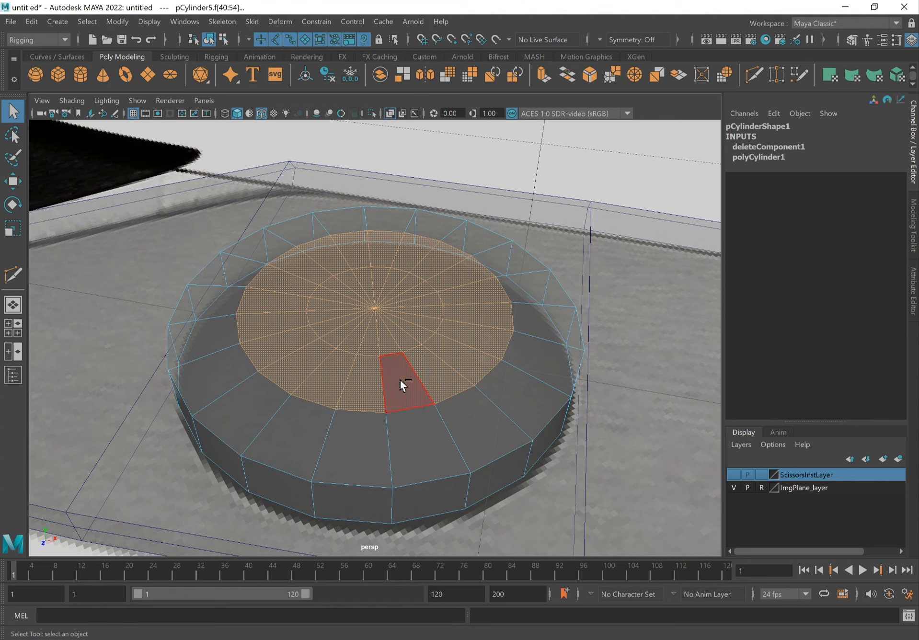
ctrl+double_click(445, 377)
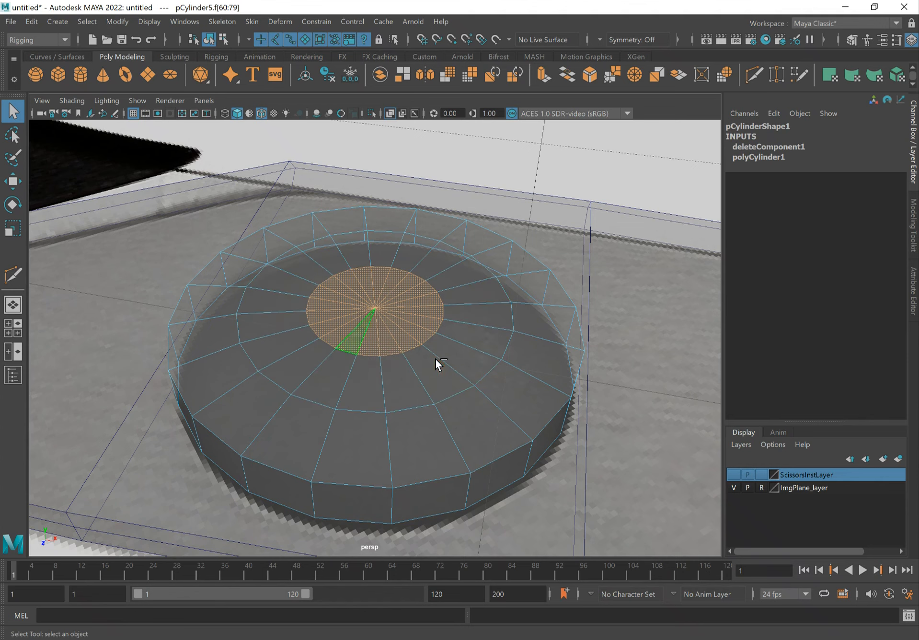
key(w)
alt+drag(492, 331, 493, 317)
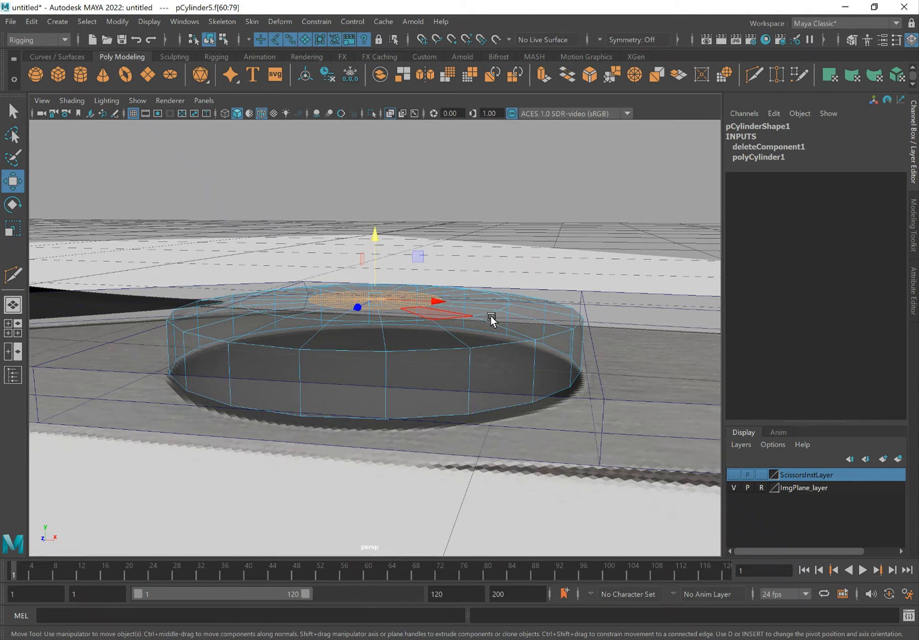
key(q)
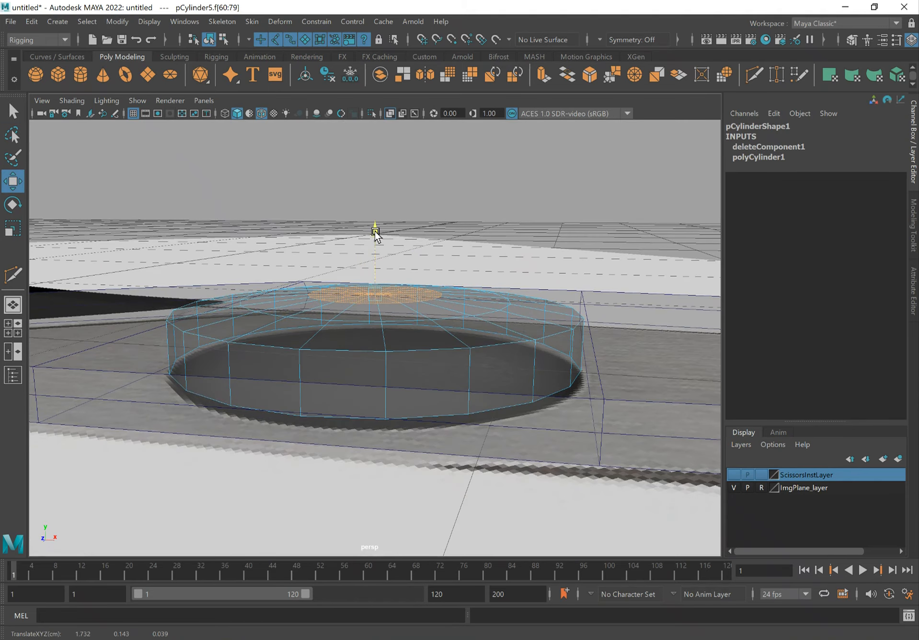
- Lower the screw head's top rim edge loop slightly
right_drag(503, 284, 504, 249)
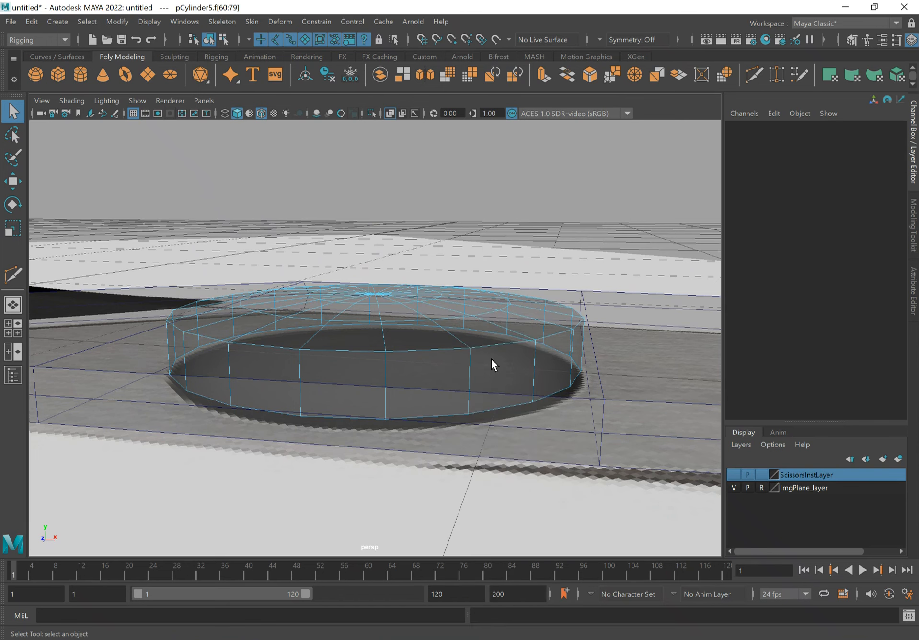
double_click(490, 351)
key(w)
drag(376, 248, 377, 249)
key(q)
- Bevel the screw head's top rim edge loop with a fraction of 0.2
alt+drag(462, 322, 487, 369)
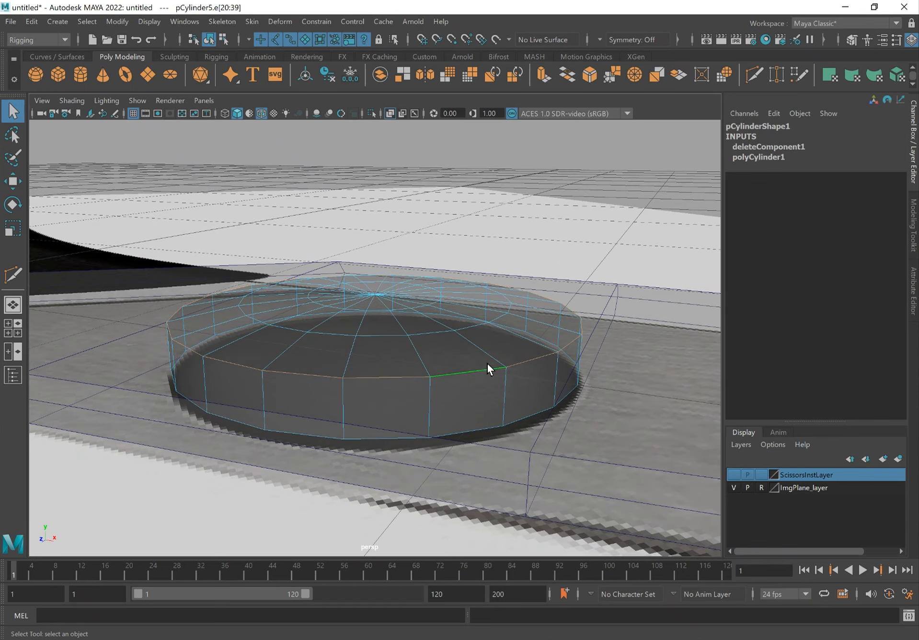
shift+right_click(462, 371)
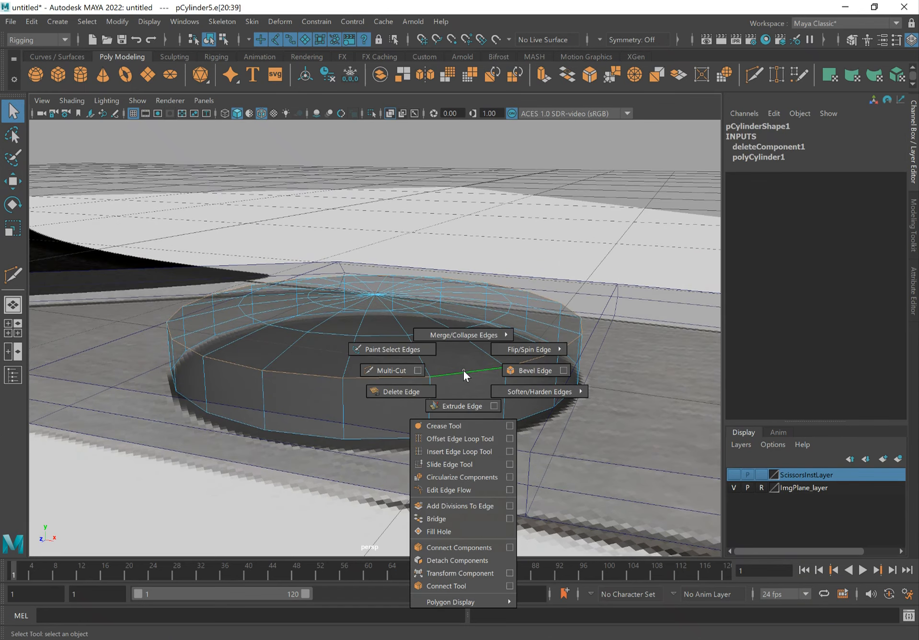
click(510, 367)
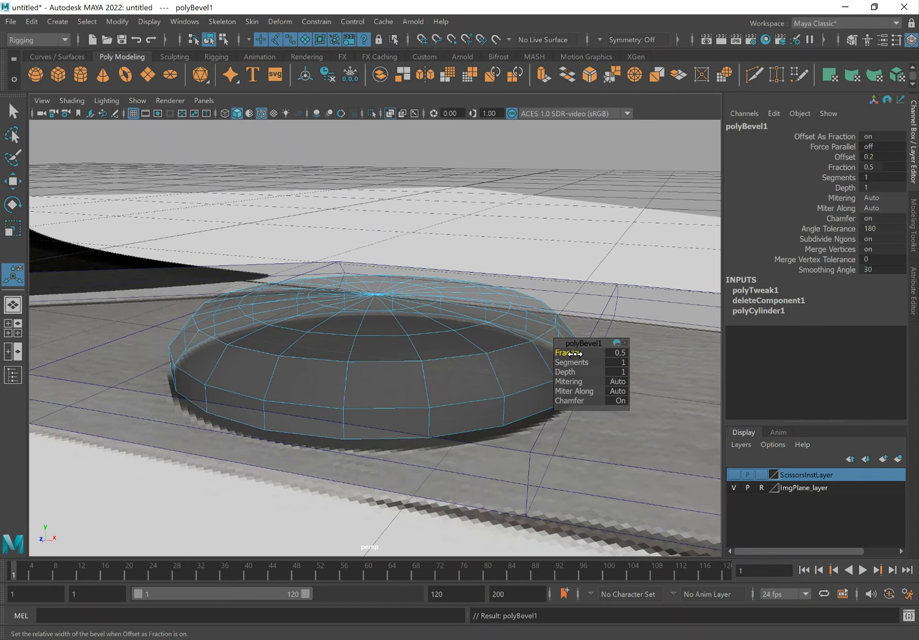
drag(574, 353, 550, 353)
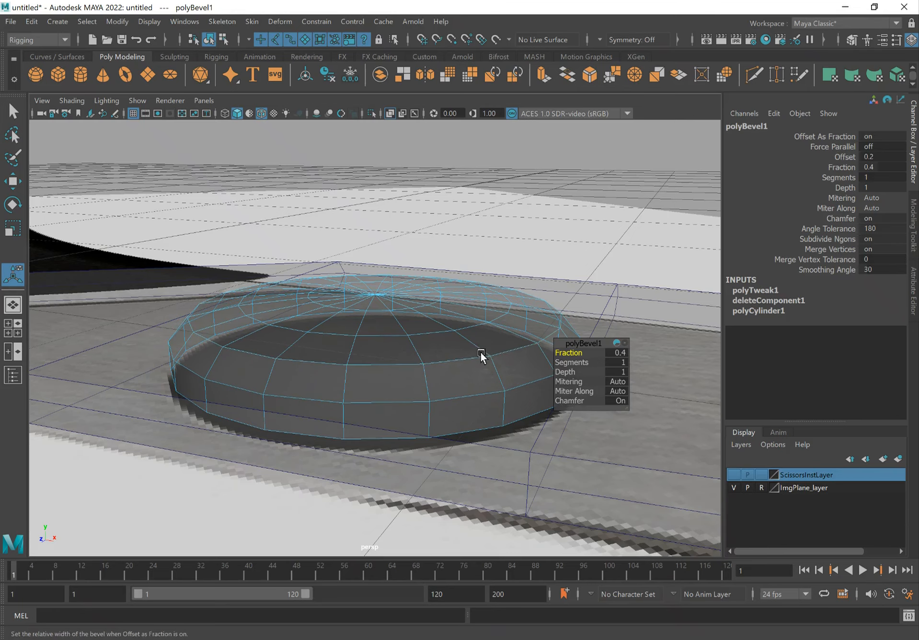
alt+drag(375, 338, 375, 330)
drag(562, 355, 569, 355)
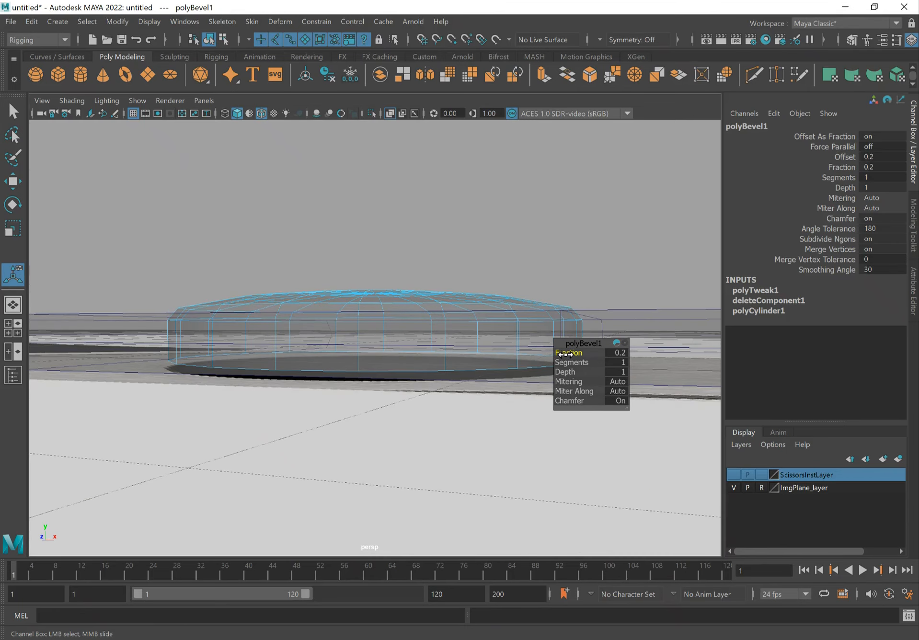
key(q)
- Duplicate the half screw and mirror the copy downward by setting its Scale Y to -1
alt+drag(373, 312, 379, 319)
right_drag(379, 314, 450, 263)
alt+drag(450, 262, 390, 391)
key(w)
alt+drag(424, 283, 372, 295)
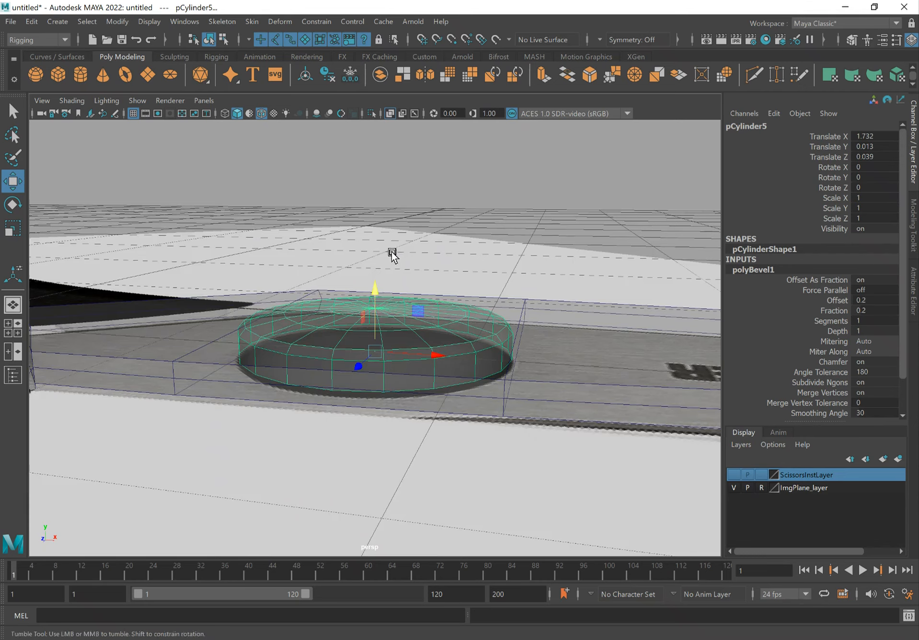
alt+drag(394, 254, 389, 258)
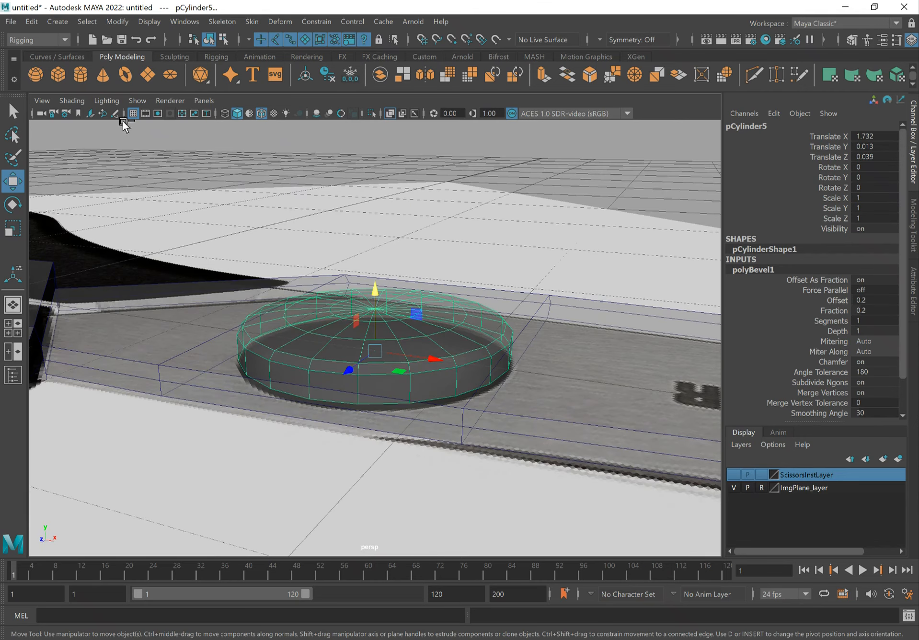
click(32, 20)
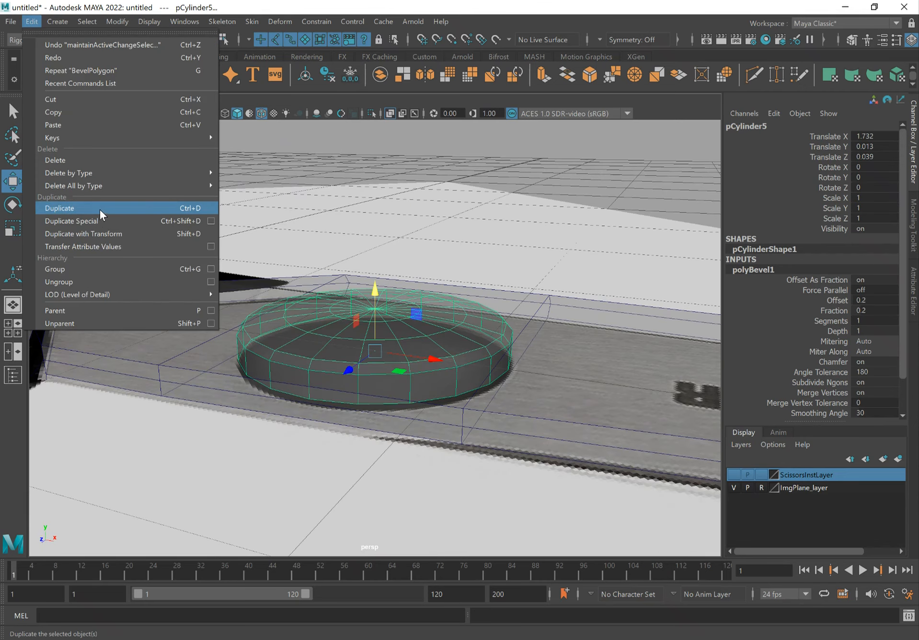
alt+drag(413, 280, 476, 260)
key(ctrl+d)
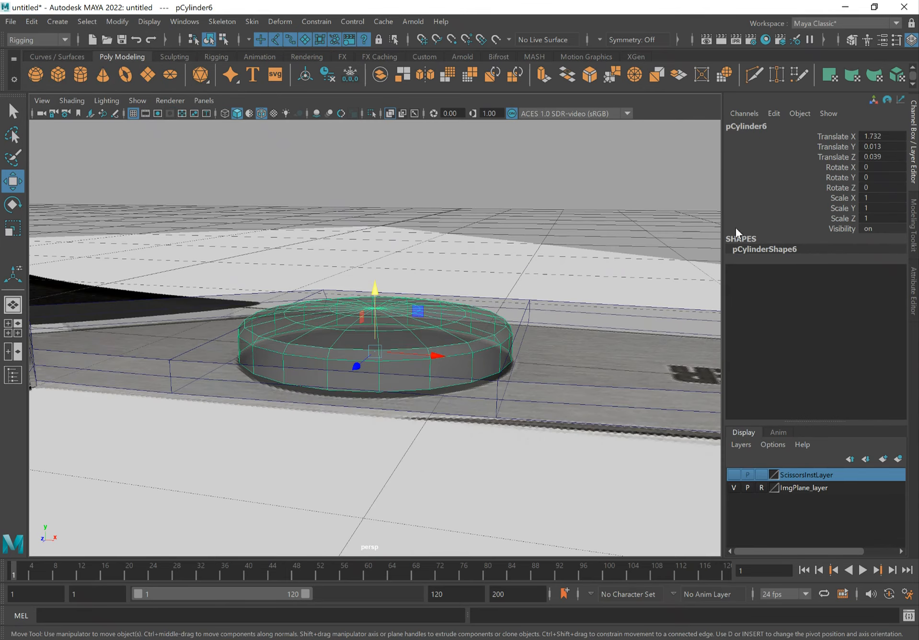
click(885, 209)
key(Return)
alt+drag(592, 296, 531, 296)
- Combine the upper and lower screw halves into one mesh
key(q)
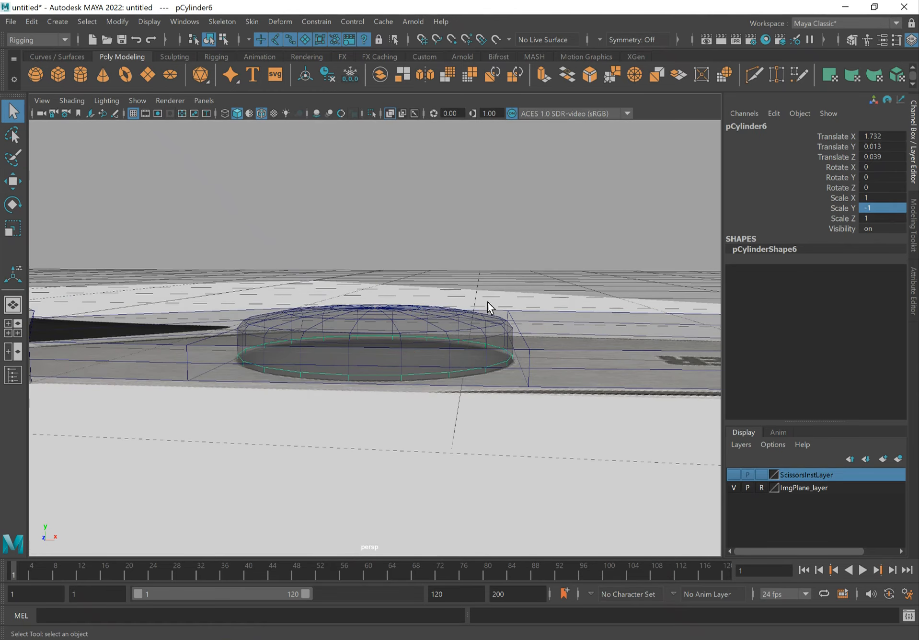
shift+click(462, 326)
alt+drag(462, 326, 440, 318)
shift+right_drag(408, 319, 386, 561)
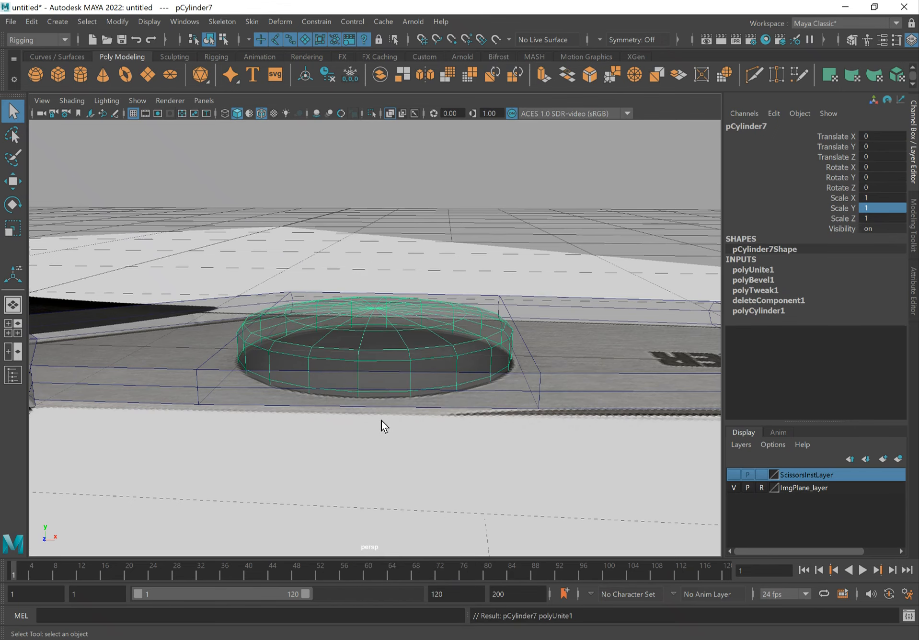
alt+drag(386, 353, 390, 377)
- Merge the vertices along the middle seam of the combined screw in the front view
key(space)
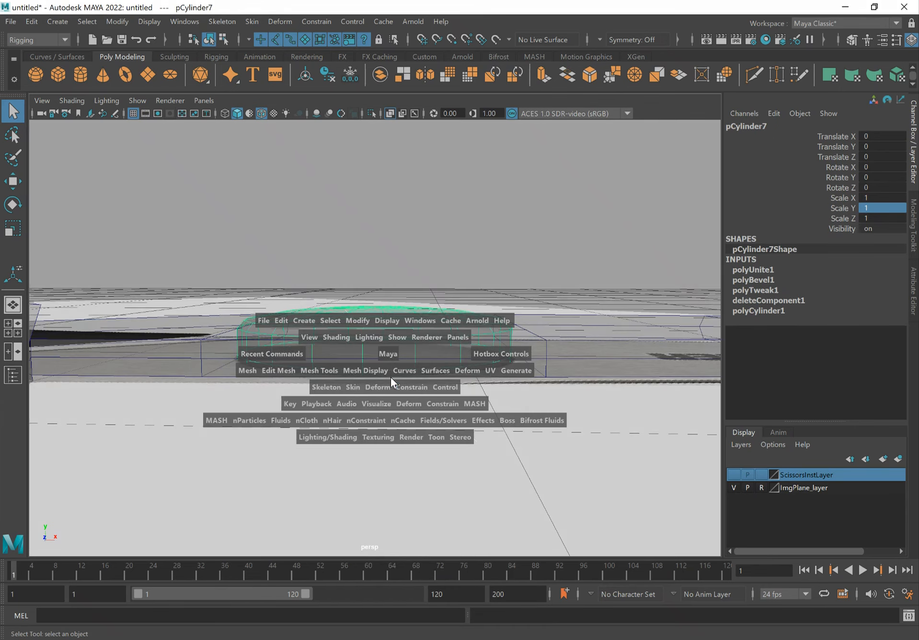
right_drag(443, 211, 375, 211)
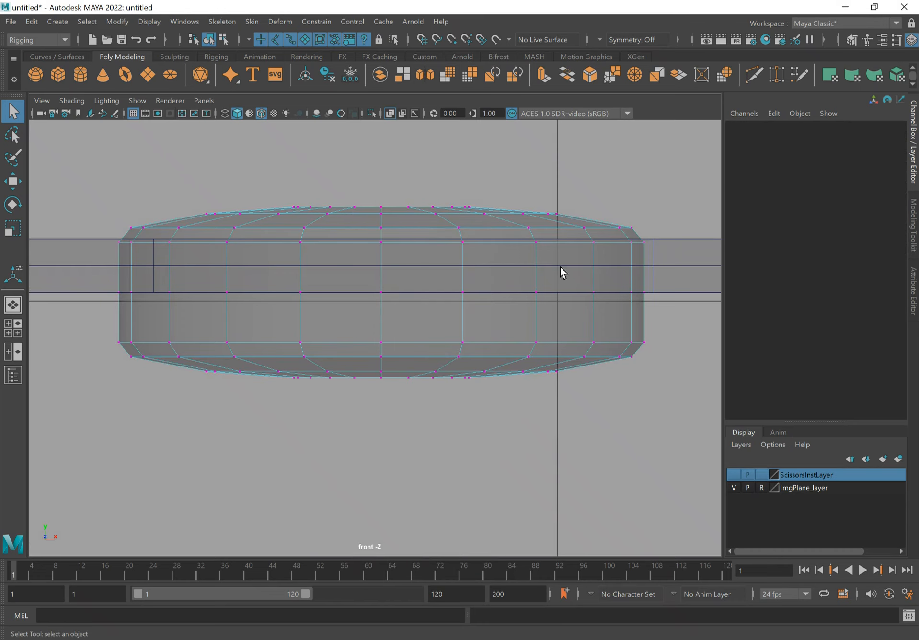
drag(616, 275, 88, 328)
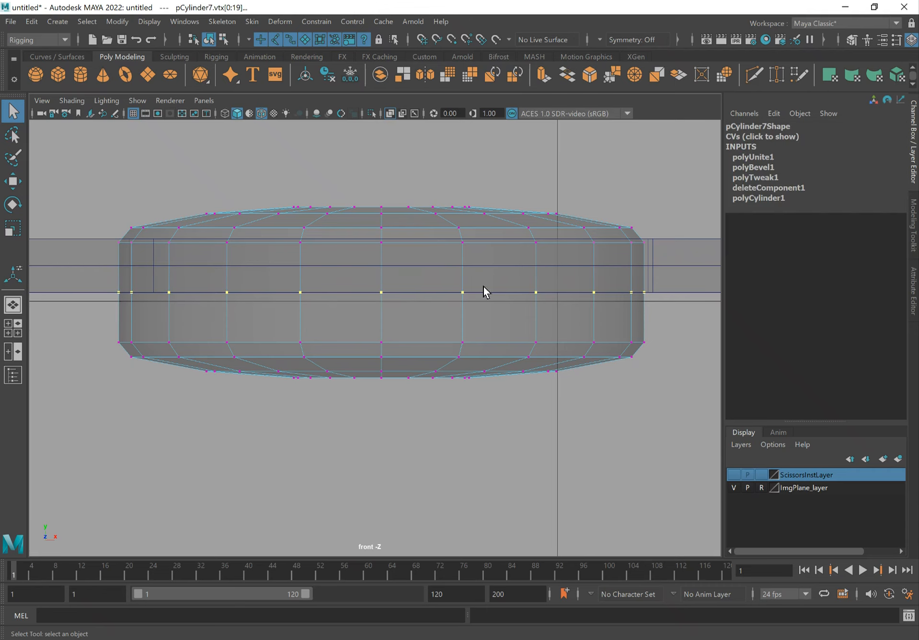
shift+right_drag(460, 292, 546, 204)
key(q)
- Test the merged seam by moving one of its vertices in the front and perspective views, undoing each move
right_drag(477, 231, 482, 188)
click(462, 293)
key(w)
mouse_move(506, 250)
mouse_down()
mouse_move(544, 275)
mouse_move(512, 274)
mouse_move(496, 240)
mouse_up()
key(ctrl+z)
key(space)
alt+drag(436, 302, 437, 312)
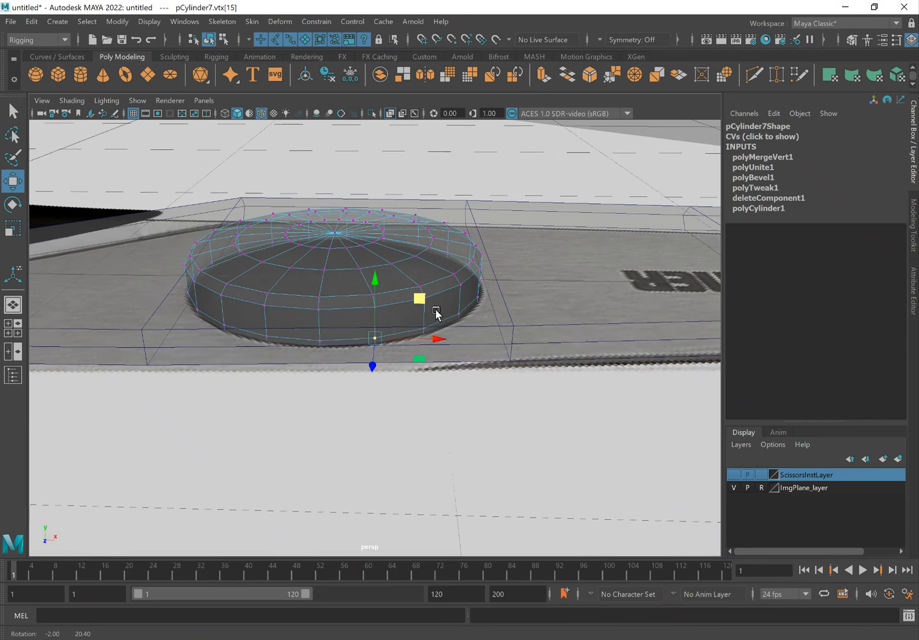
drag(419, 364, 398, 342)
key(ctrl+z)
alt+drag(493, 343, 467, 379)
key(q)
right_drag(470, 233, 517, 211)
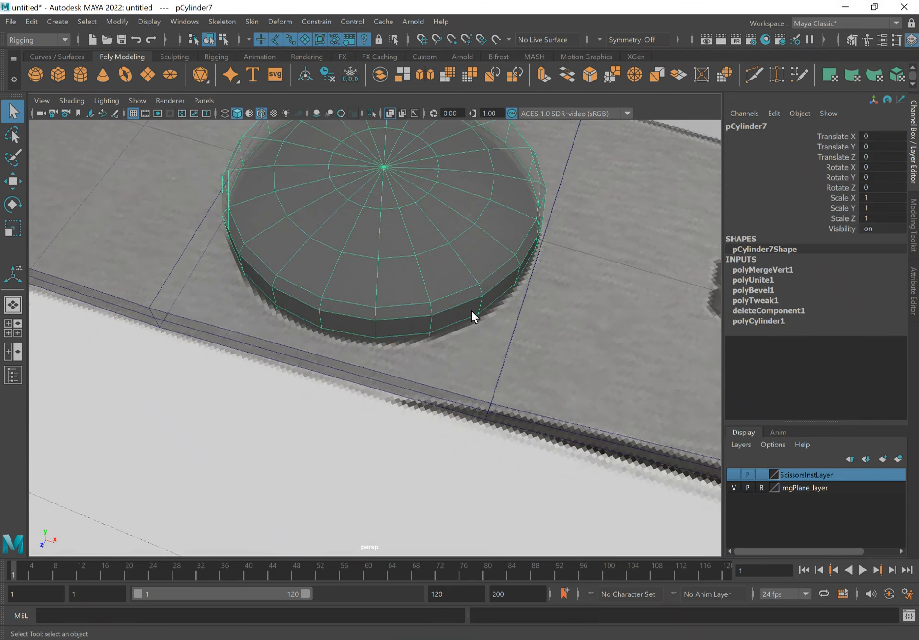
- Select the modeled scissor half and duplicate it
alt+right_drag(505, 316, 389, 387)
click(386, 392)
alt+drag(346, 423, 250, 333)
alt+drag(421, 386, 362, 373)
click(455, 323)
alt+drag(475, 347, 434, 374)
alt+drag(238, 287, 328, 335)
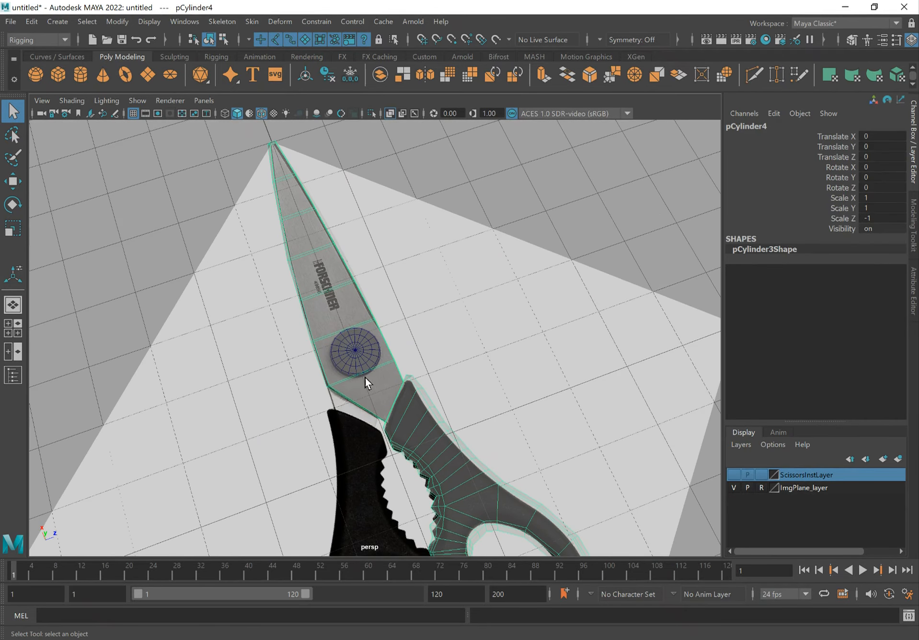
mouse_move(414, 404)
alt+mouse_down()
mouse_move(463, 376)
mouse_move(412, 387)
alt+mouse_up()
alt+drag(194, 260, 495, 298)
key(ctrl+d)
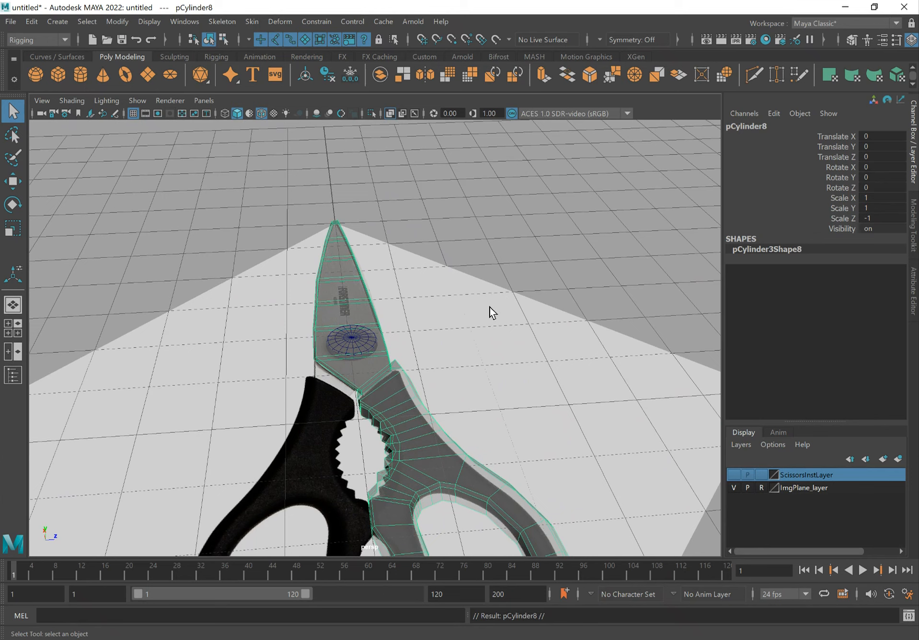
key(w)
drag(430, 524, 529, 517)
key(ctrl+z)
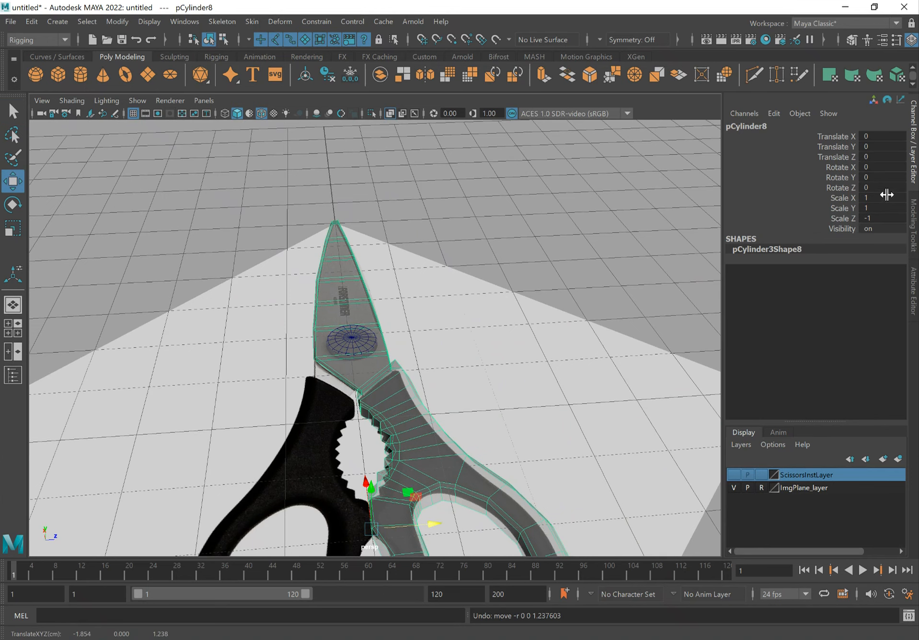
- Set the duplicated scissor half's Scale Z to 1 and its Scale Y to -1
alt+middle_drag(486, 404, 485, 366)
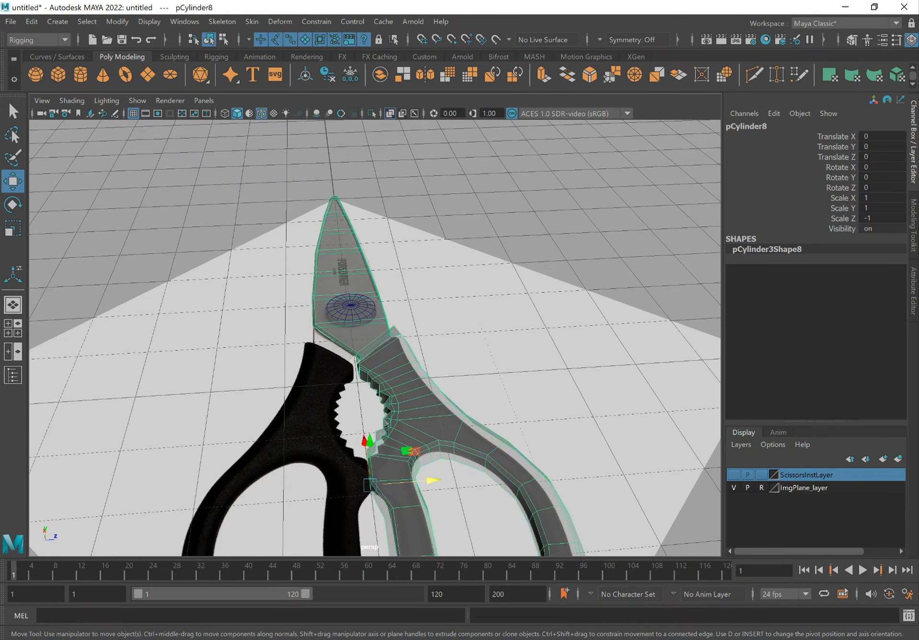
alt+drag(479, 386, 501, 369)
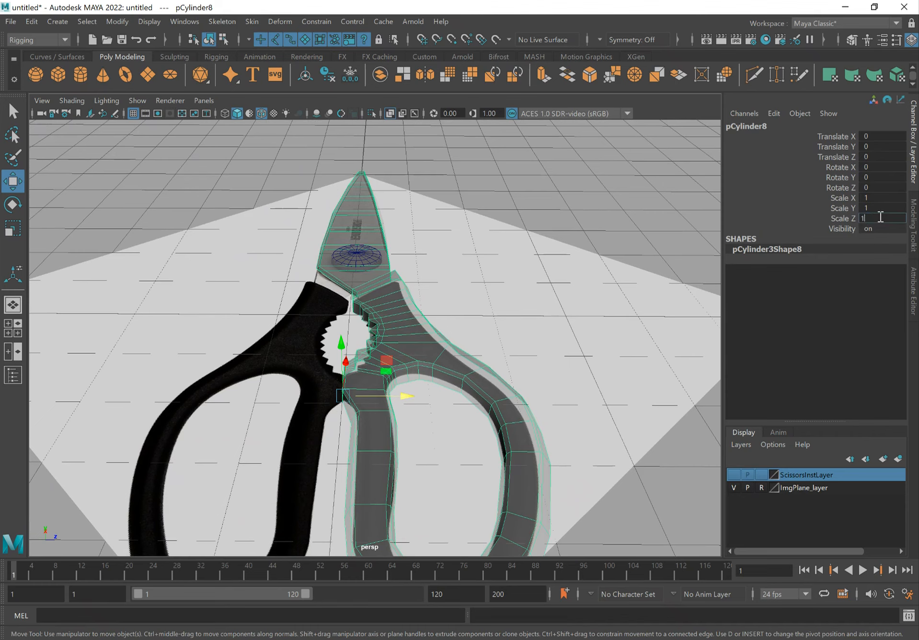
key(Return)
alt+drag(410, 277, 483, 267)
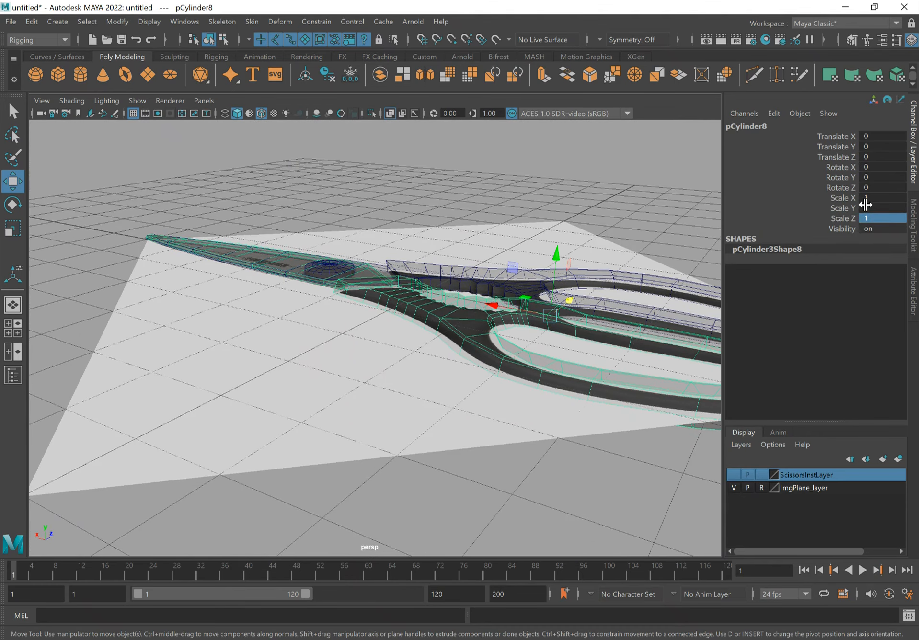
double_click(886, 208)
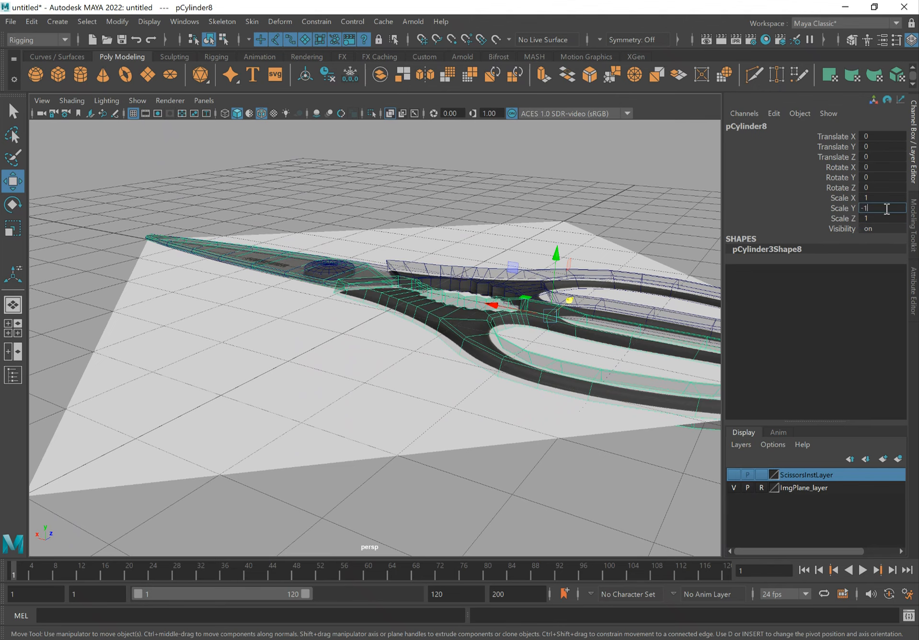
key(Return)
alt+drag(503, 275, 464, 272)
- Hide the ImgPlane_layer and turn off X-Ray shading in the perspective view
click(735, 488)
alt+drag(218, 275, 235, 308)
click(42, 99)
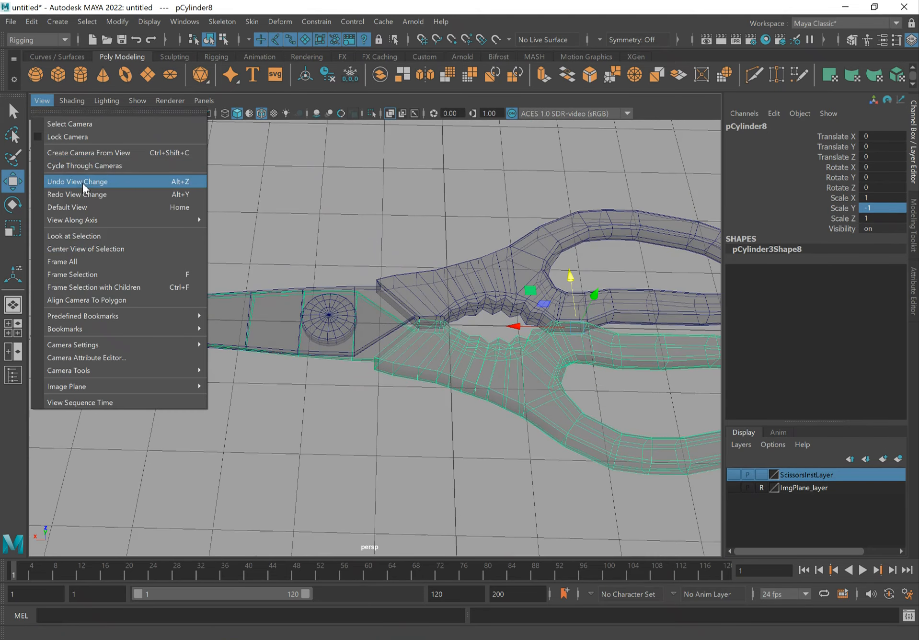
mouse_move(70, 101)
click(95, 231)
- Inspect the flipped duplicate from the side and delete it
alt+drag(288, 288, 245, 262)
alt+right_drag(245, 262, 464, 277)
mouse_move(465, 277)
alt+mouse_down()
mouse_move(451, 261)
mouse_move(453, 290)
mouse_move(402, 269)
mouse_move(490, 260)
mouse_move(273, 249)
mouse_move(495, 274)
mouse_move(371, 290)
mouse_move(329, 272)
mouse_move(396, 262)
mouse_move(423, 247)
mouse_move(455, 269)
alt+mouse_up()
alt+right_drag(458, 269, 417, 268)
alt+drag(544, 273, 488, 273)
key(Delete)
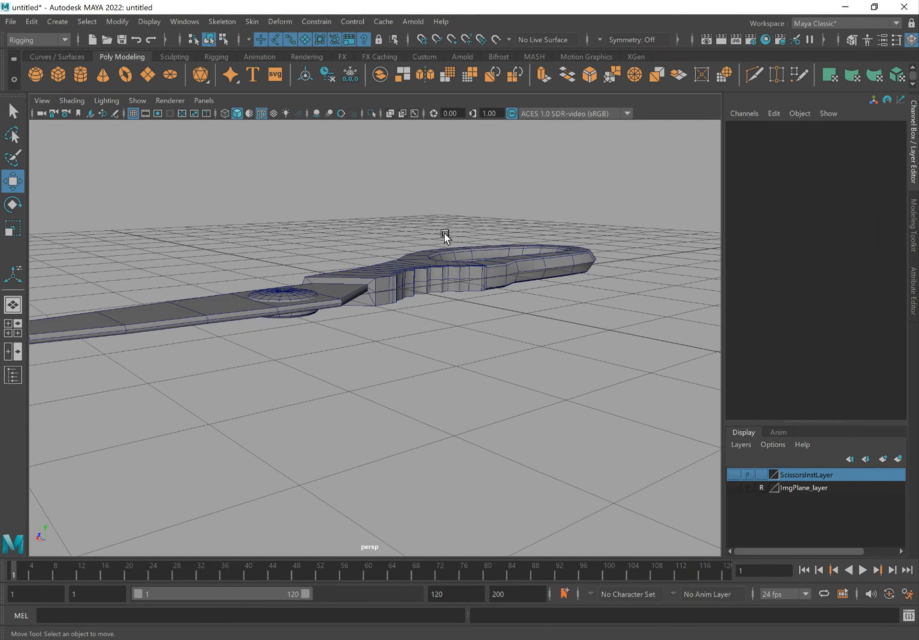
- Duplicate the original scissor half with Duplicate Special as an instance, using Scale 1, -1, 1
drag(455, 274, 455, 275)
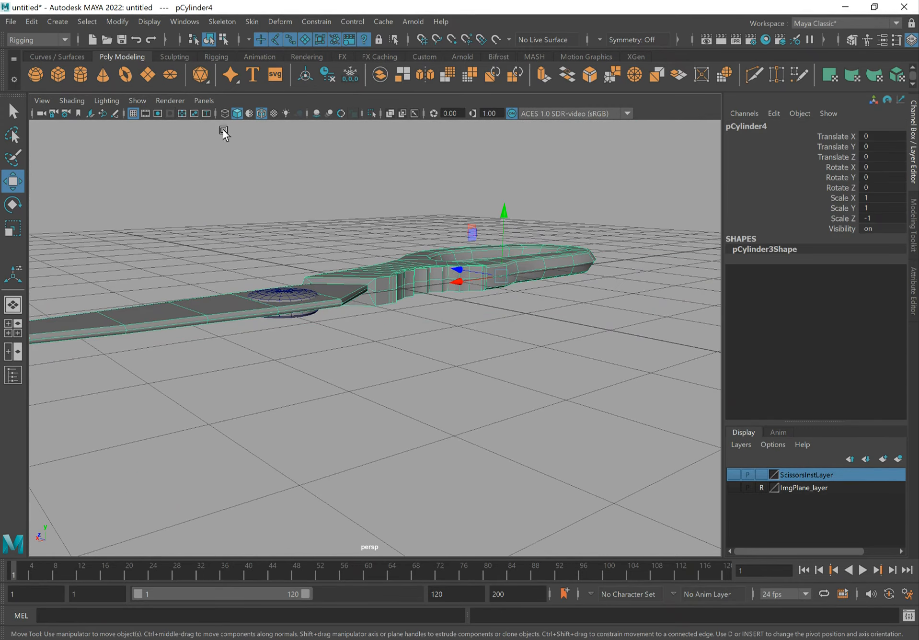
click(32, 21)
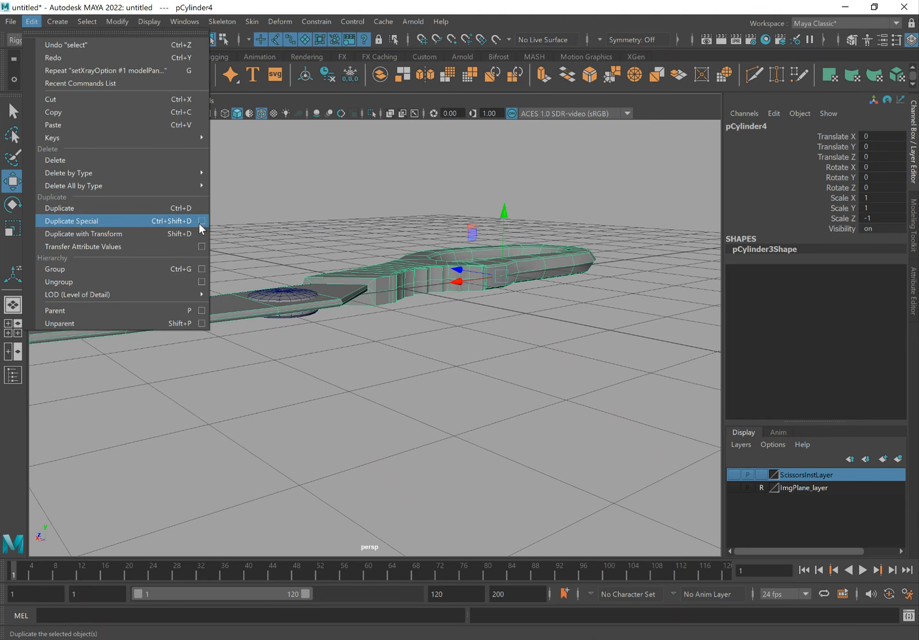
click(201, 221)
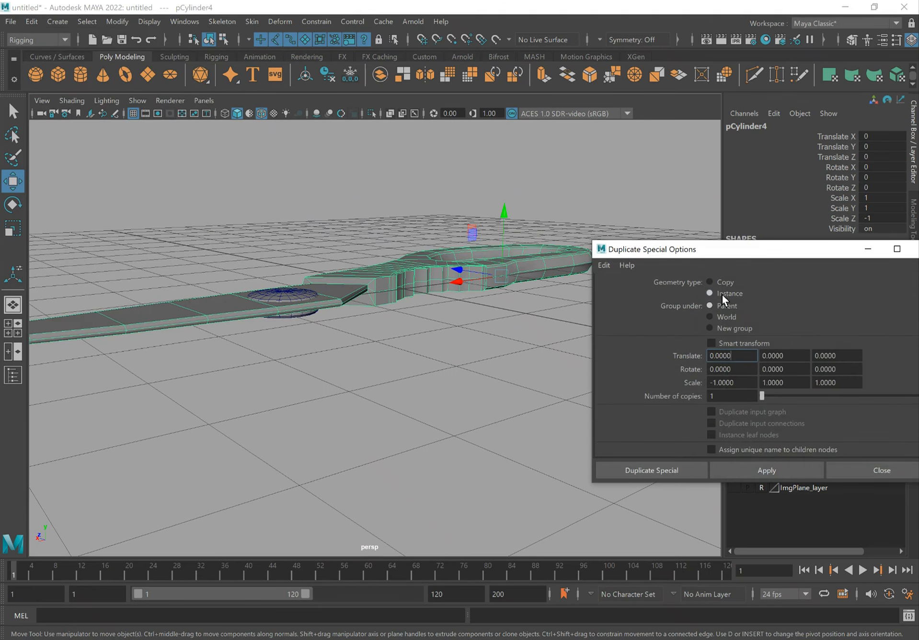
drag(741, 379, 659, 381)
key(Tab)
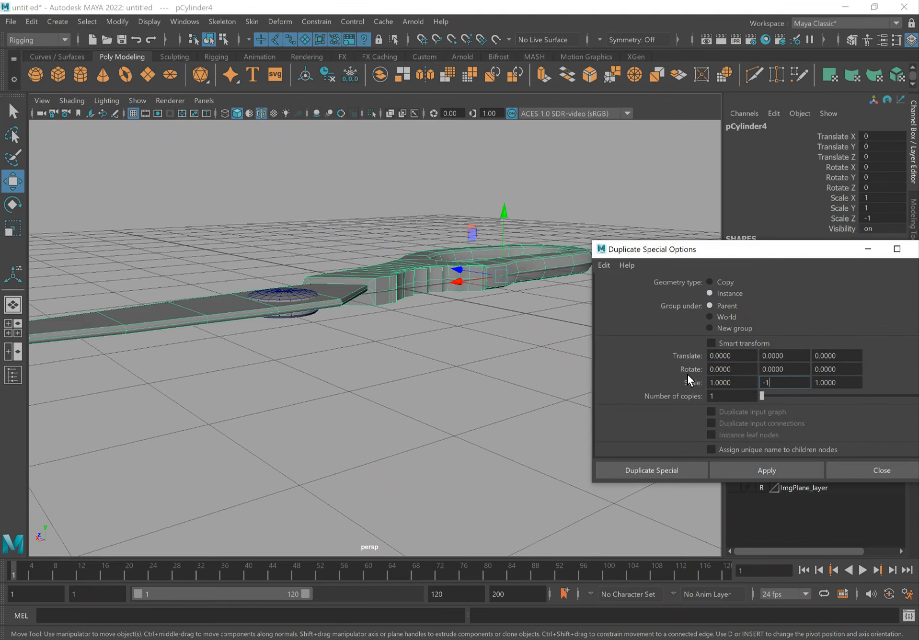
text(-1)
click(765, 471)
alt+drag(404, 380, 389, 371)
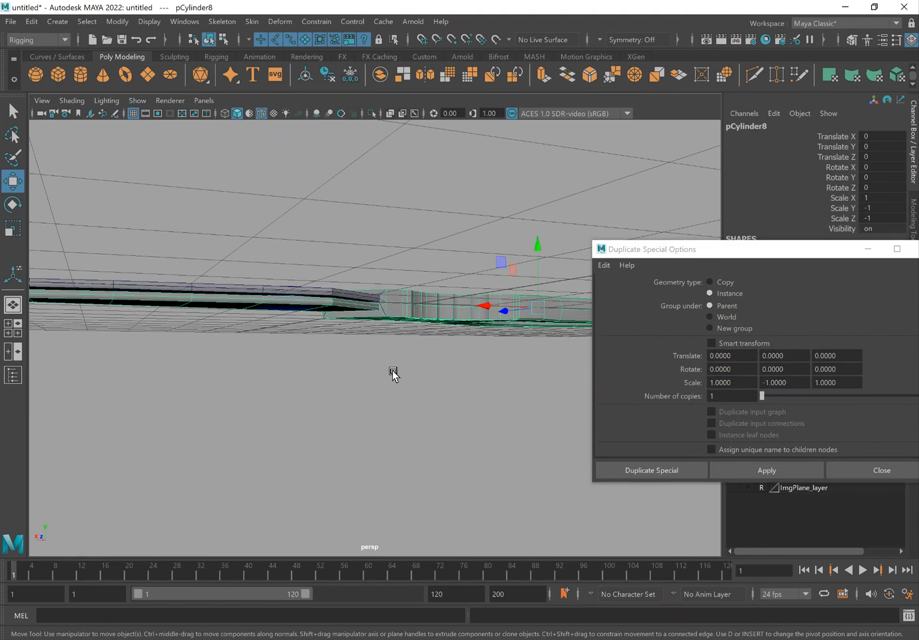
click(887, 472)
- Add the mirrored instance to ScissorsInstLayer and set that layer to reference mode
alt+middle_drag(309, 335, 322, 341)
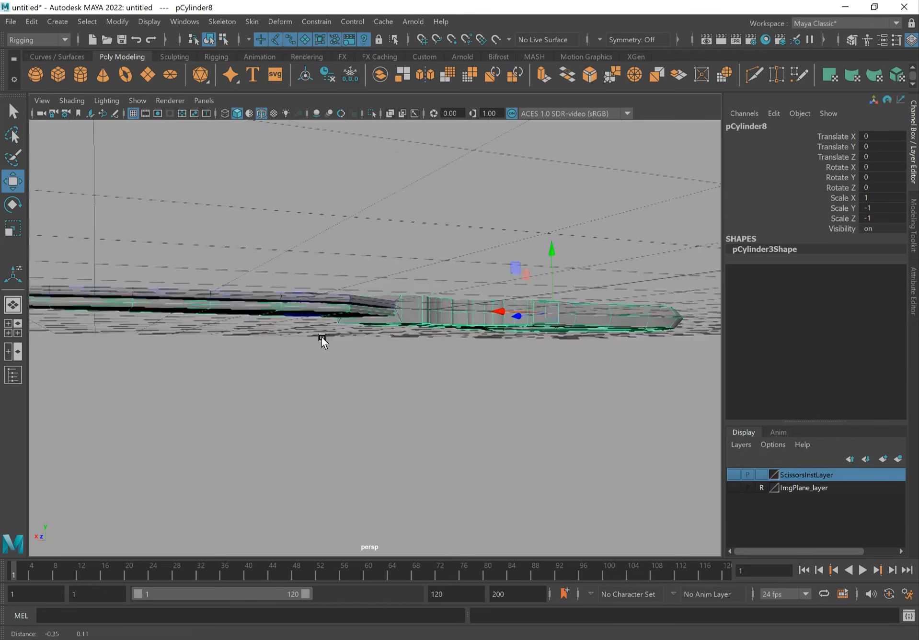
alt+drag(322, 341, 386, 358)
alt+drag(170, 312, 166, 324)
alt+right_drag(166, 324, 347, 367)
alt+drag(347, 367, 250, 337)
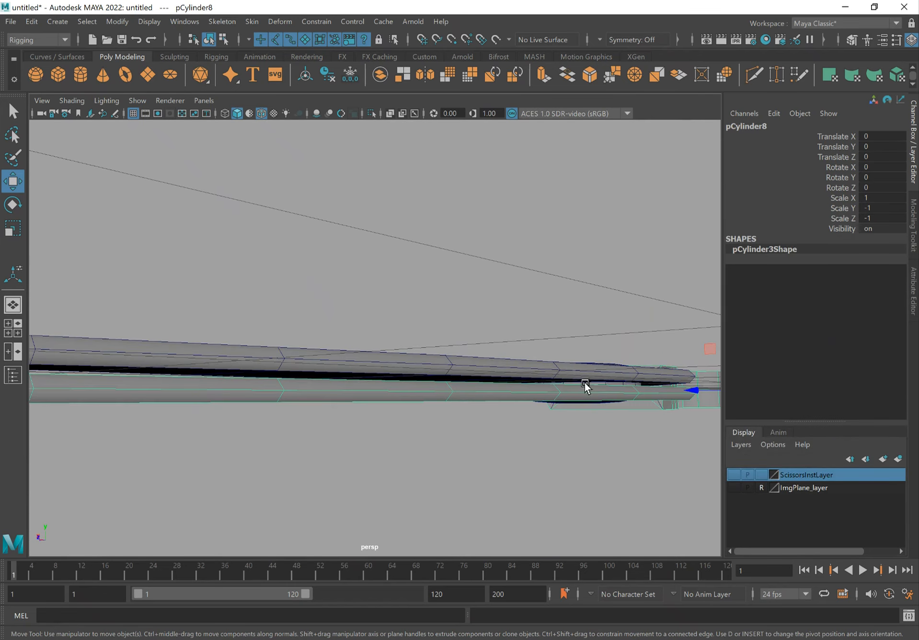
right_click(810, 474)
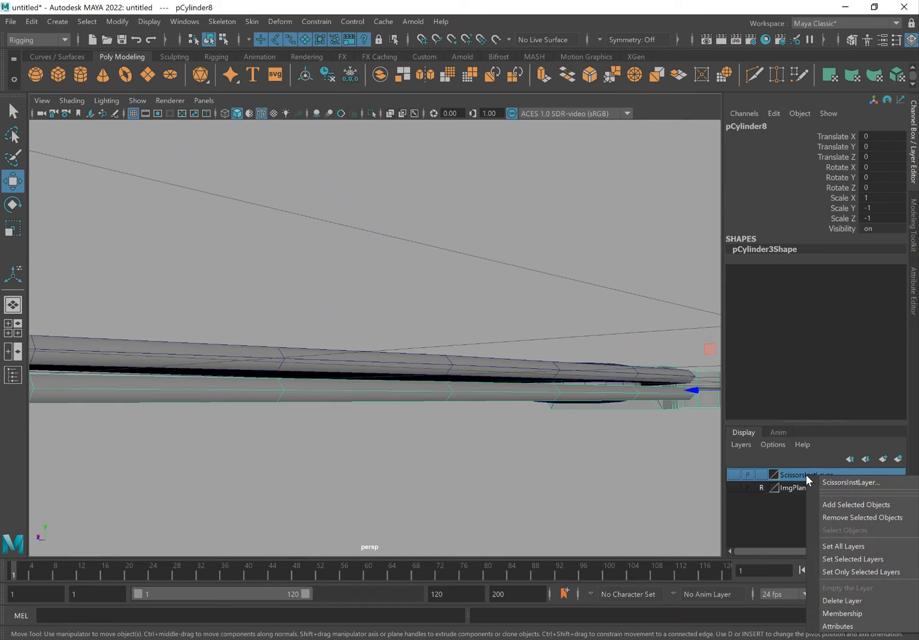
click(842, 505)
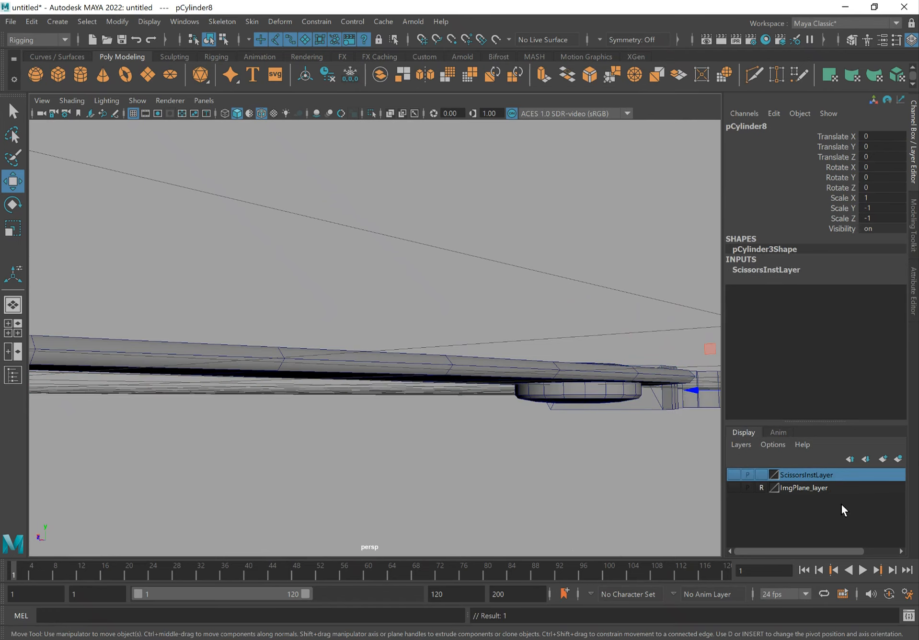
click(761, 475)
- Lower the original blade's inner flat faces slightly toward the mirrored blade with ScissorsInstLayer shown, undoing the extra upward move
scroll(467, 386, up, 5)
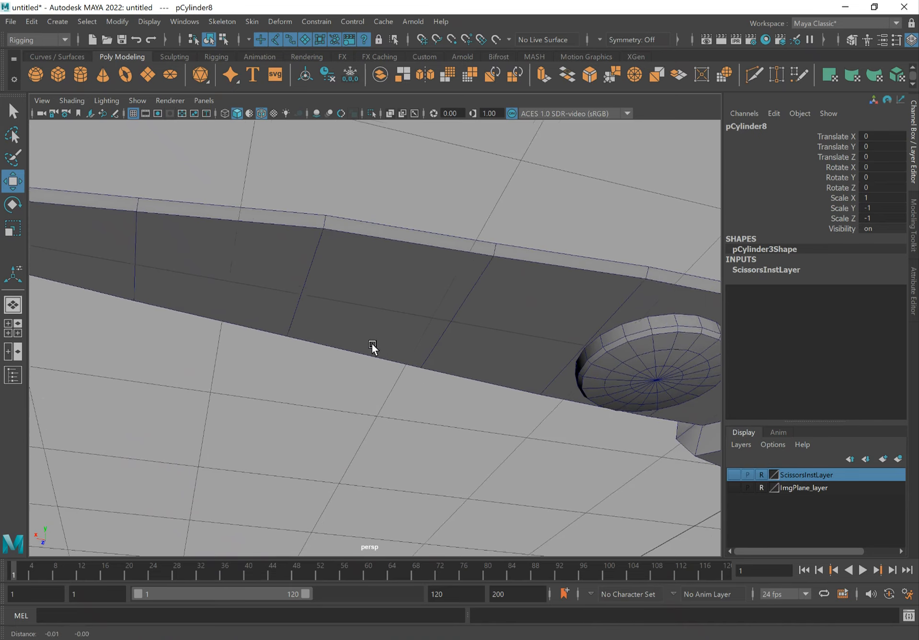
alt+middle_drag(372, 344, 487, 374)
click(441, 289)
right_drag(415, 280, 416, 305)
double_click(416, 306)
alt+right_drag(530, 331, 382, 308)
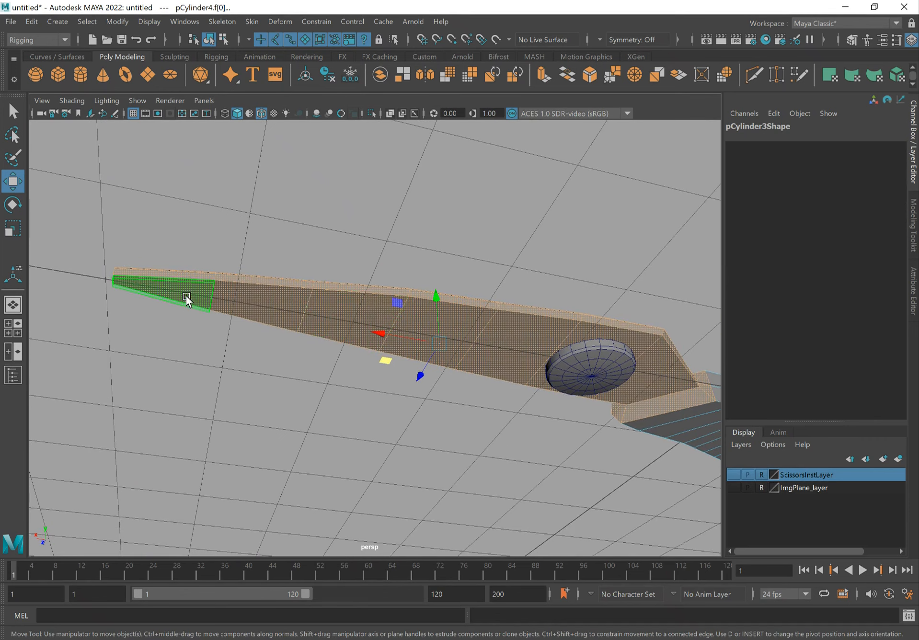
click(187, 298)
shift+double_click(645, 394)
alt+drag(617, 397, 650, 429)
click(732, 475)
alt+drag(396, 425, 466, 317)
drag(494, 356, 496, 360)
alt+drag(425, 316, 447, 289)
drag(496, 343, 495, 339)
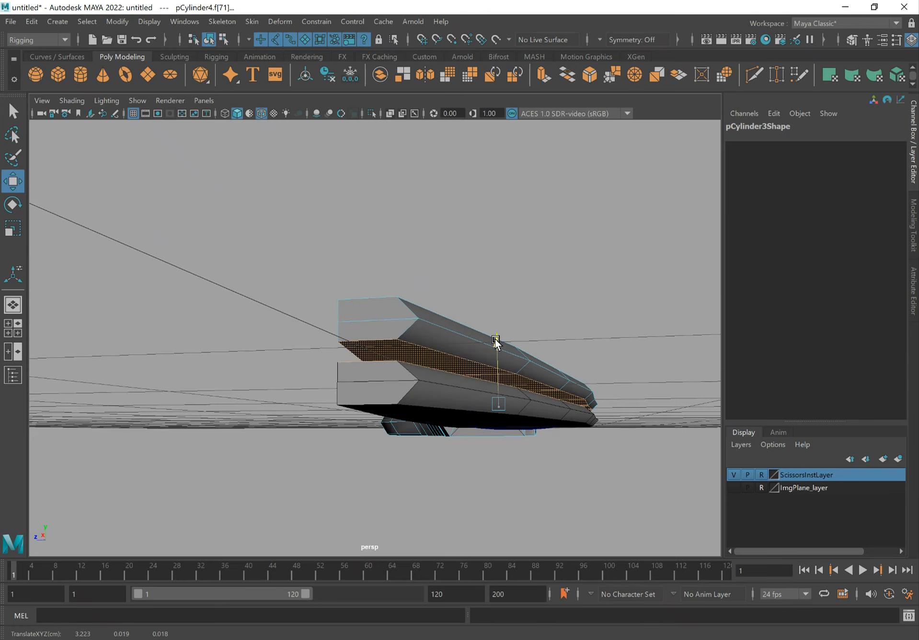
key(ctrl+z)
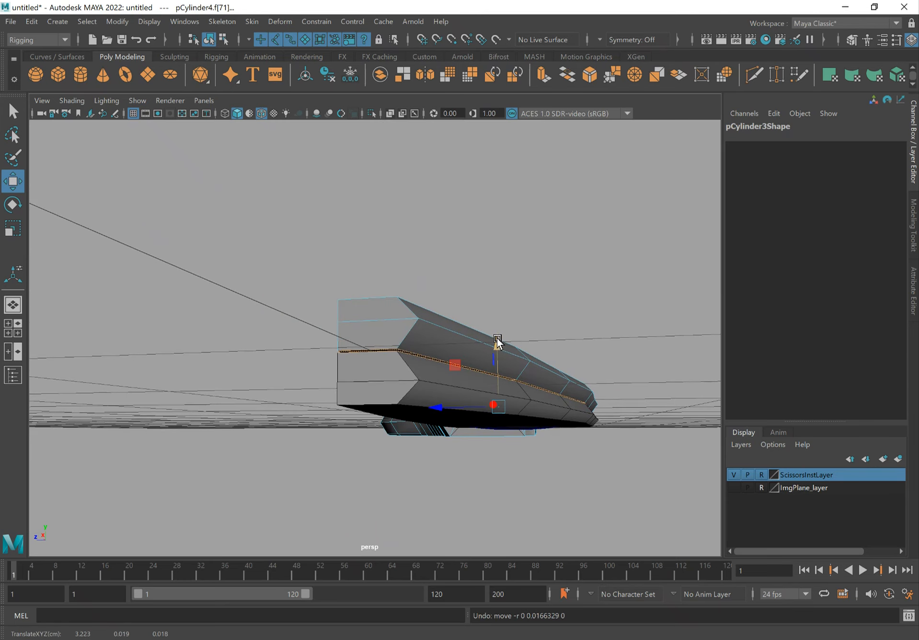
- Return the original half to object mode and examine the gap between the two blades
key(q)
right_drag(442, 333, 436, 254)
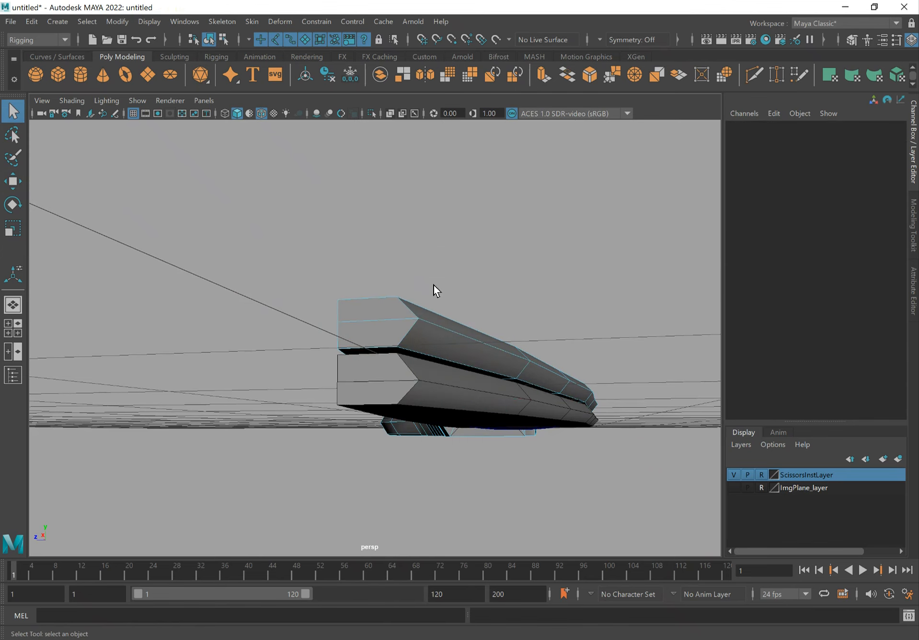
click(436, 354)
alt+drag(436, 354, 583, 374)
scroll(455, 349, down, 5)
mouse_move(488, 373)
alt+mouse_down()
mouse_move(482, 365)
mouse_move(498, 372)
alt+mouse_up()
right_drag(501, 373, 561, 264)
alt+drag(501, 390, 459, 389)
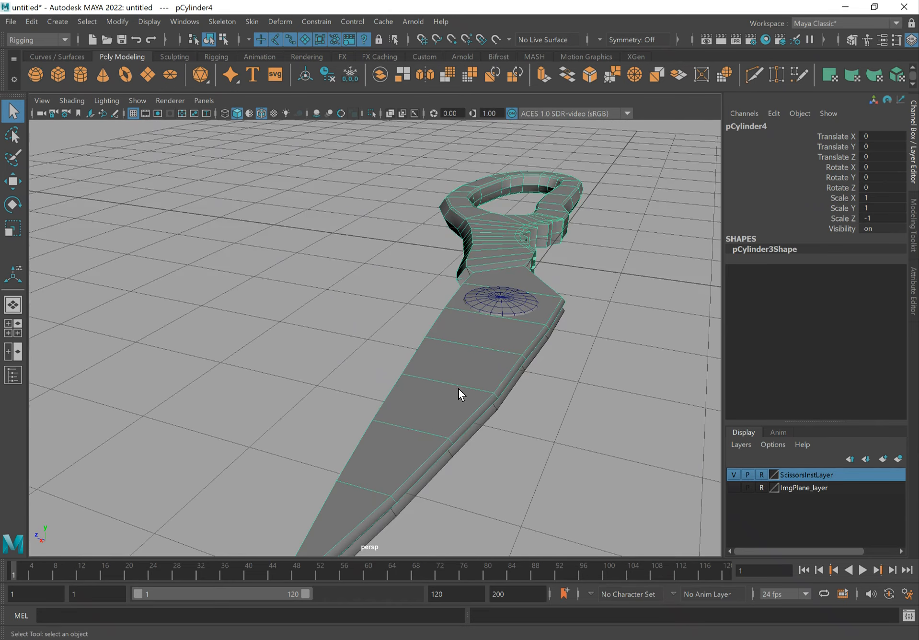
- Try flipping the pivot screw by setting its Scale Y to -1, then undo it
key(f)
click(530, 390)
alt+drag(535, 389, 590, 385)
click(593, 385)
click(884, 209)
text(-1)
key(Return)
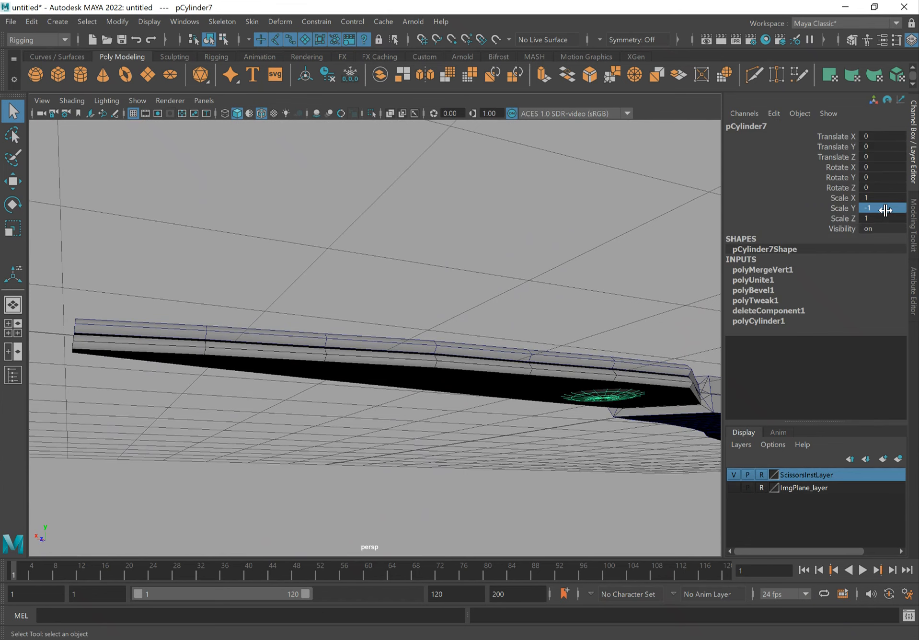
alt+drag(425, 268, 432, 257)
key(ctrl+z)
- Take ScissorsInstLayer out of reference mode and set the mirrored half's Scale Z to 1
click(443, 350)
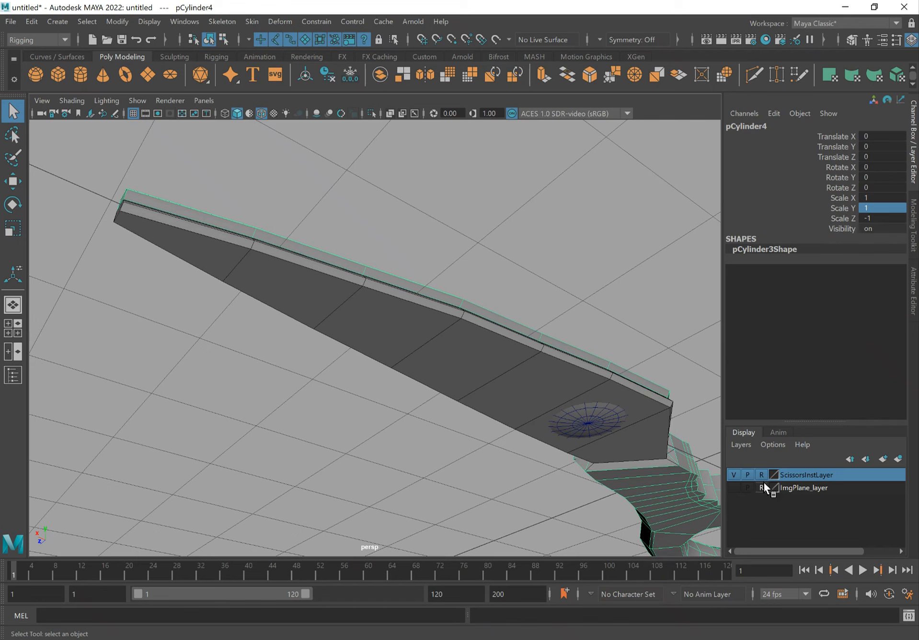
click(592, 378)
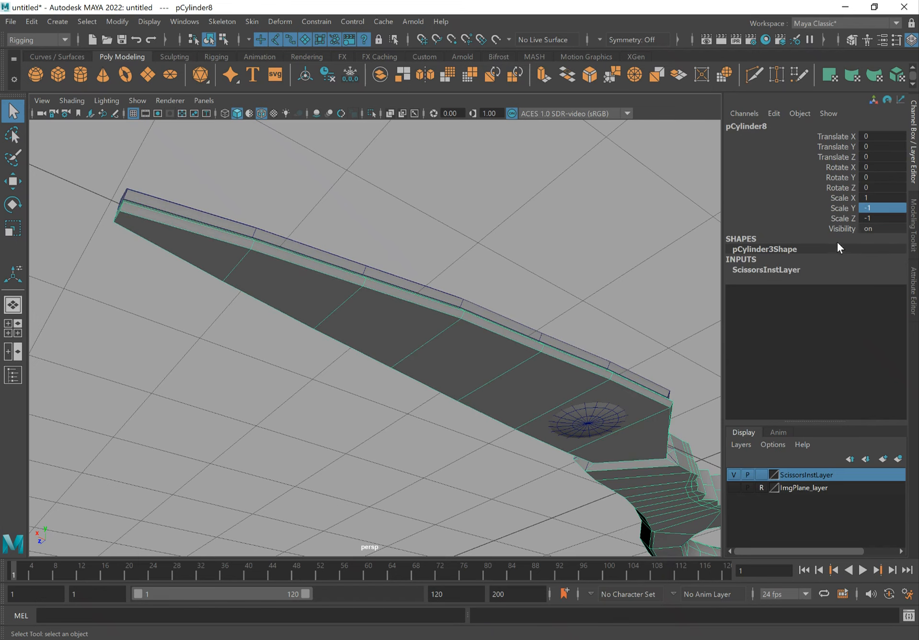
click(587, 423)
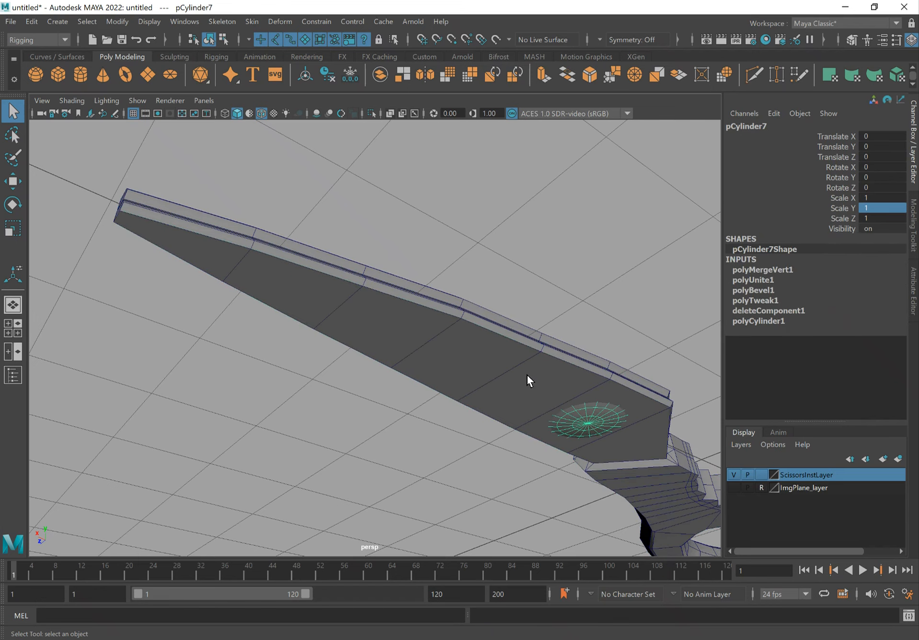
click(542, 366)
alt+drag(578, 293, 678, 270)
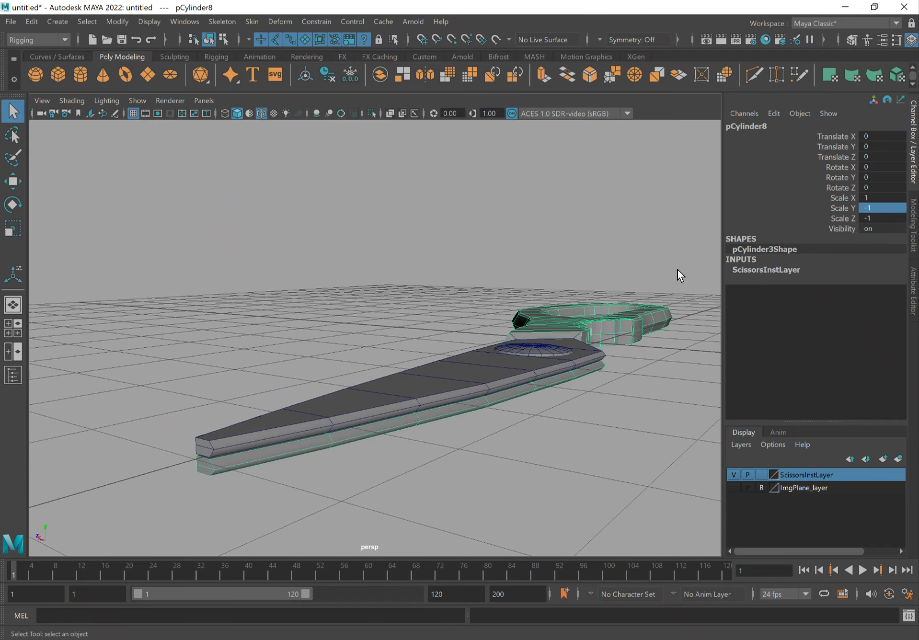
click(877, 219)
text(1)
key(Return)
- Stretch the pivot screw vertically to Scale Y 1.222 and shift it to Translate Y -0.015 to span both blades
alt+drag(334, 352, 309, 333)
click(536, 426)
alt+drag(524, 446, 405, 425)
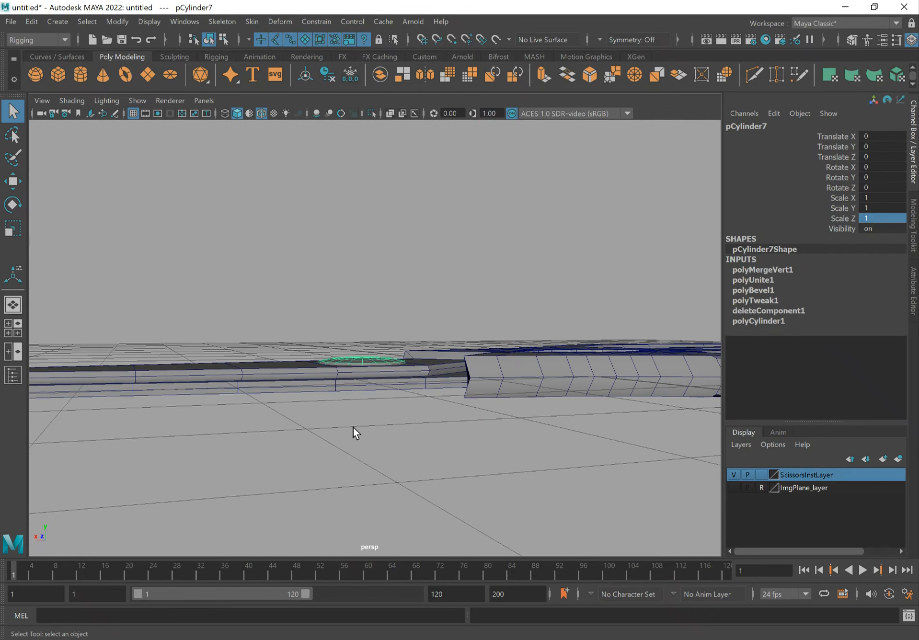
key(r)
drag(365, 312, 485, 297)
key(w)
click(450, 470)
click(452, 336)
key(q)
- Delete the construction history of the scissor parts and freeze their transformations
alt+drag(456, 365, 459, 393)
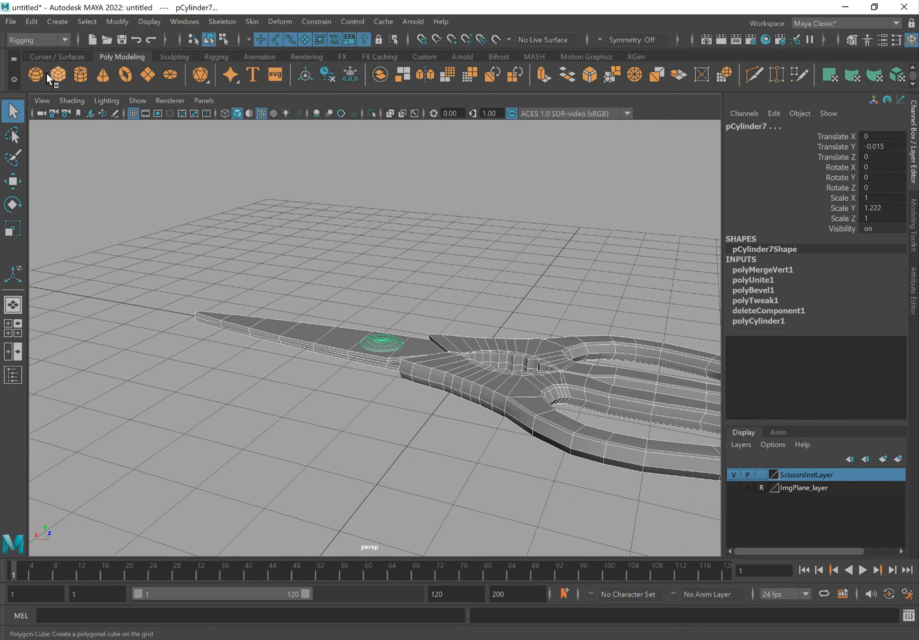
click(28, 23)
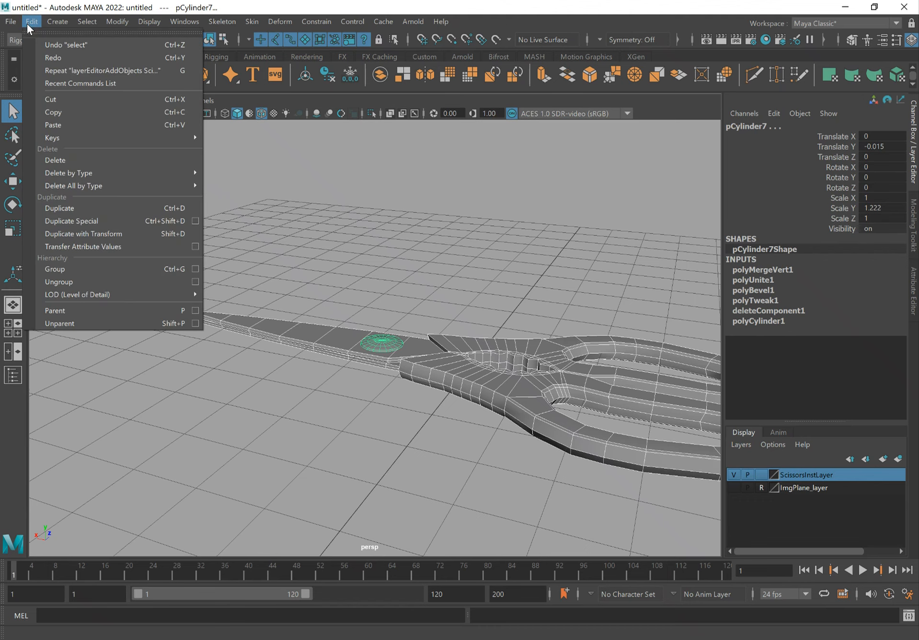
mouse_move(104, 175)
click(244, 174)
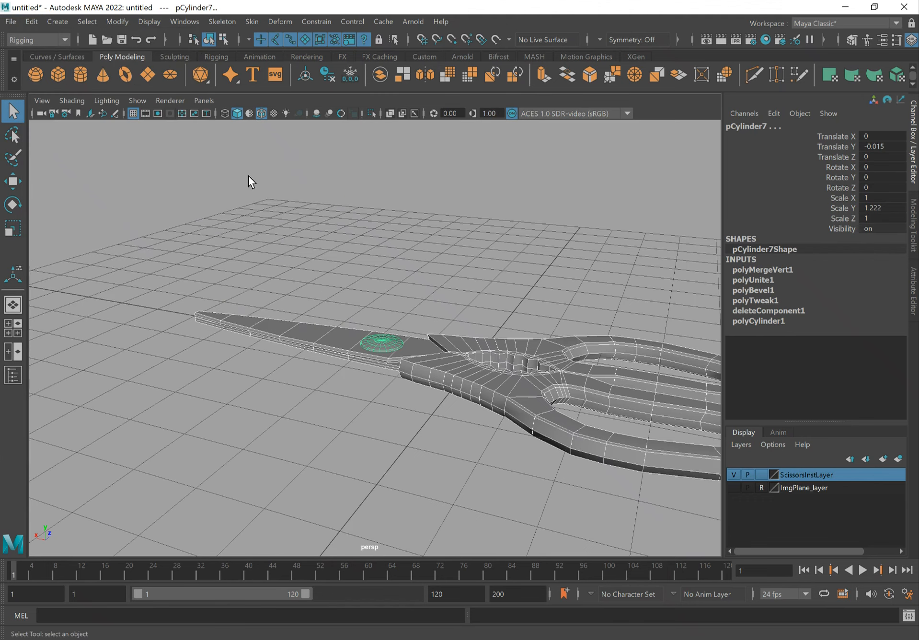
click(120, 21)
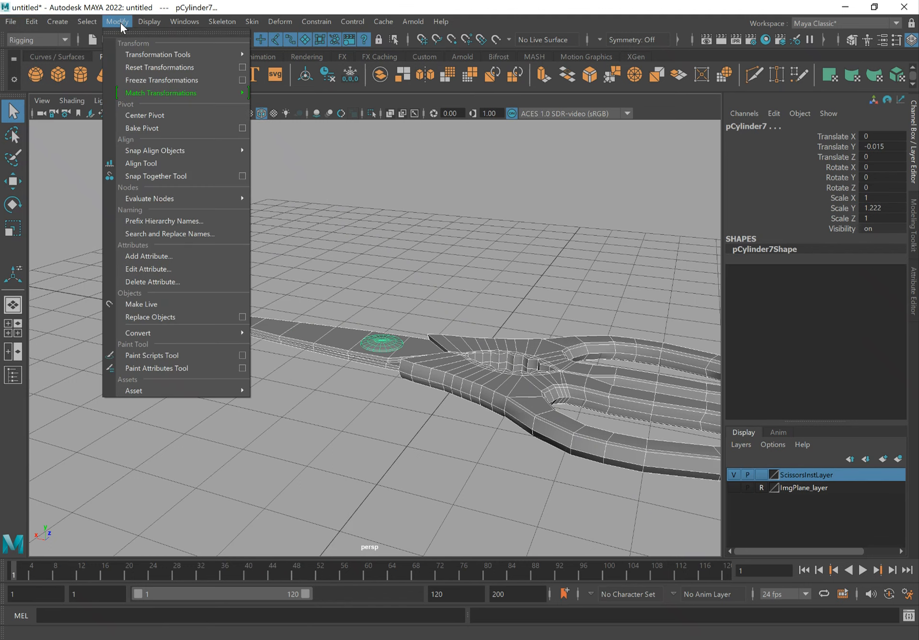
click(181, 76)
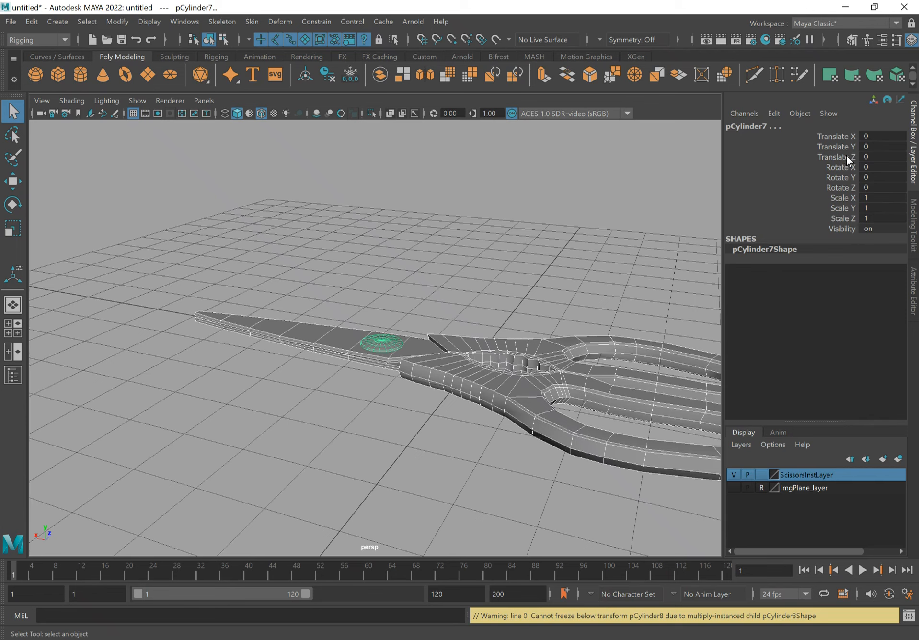
- Try to freeze the transformations of the mirrored scissor half alone
click(586, 294)
click(519, 381)
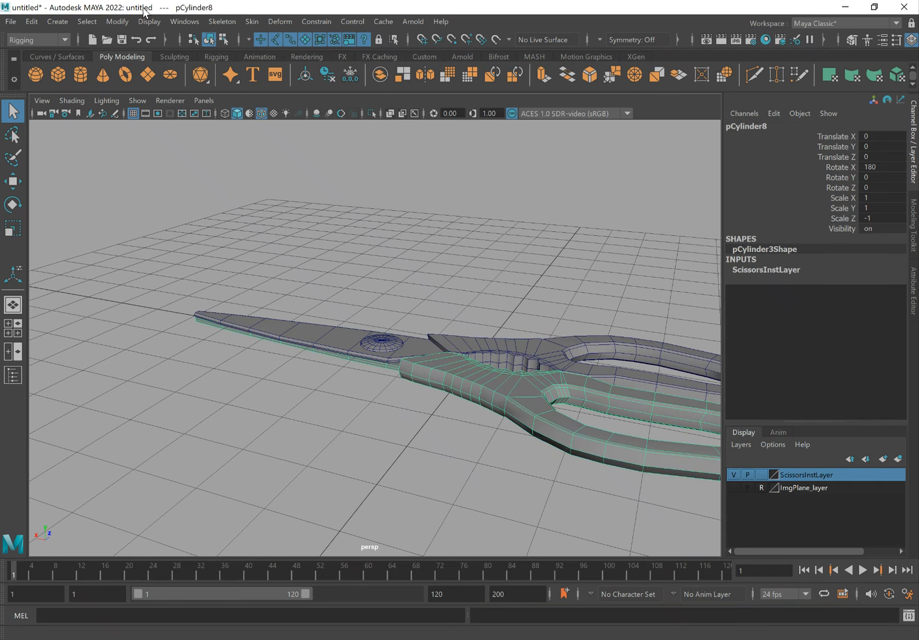
click(119, 21)
click(175, 80)
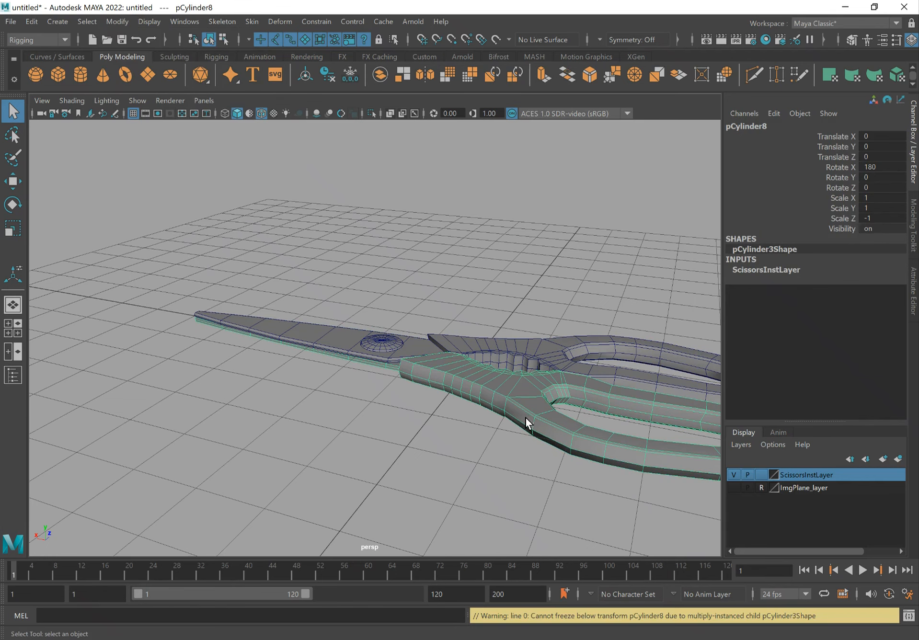
- Insert an edge loop lengthwise along the middle of the blade of the unrotated scissor half with Multi-Cut
alt+drag(507, 419, 470, 394)
alt+right_drag(470, 394, 373, 373)
click(377, 392)
alt+drag(386, 393, 243, 369)
alt+right_drag(243, 369, 500, 402)
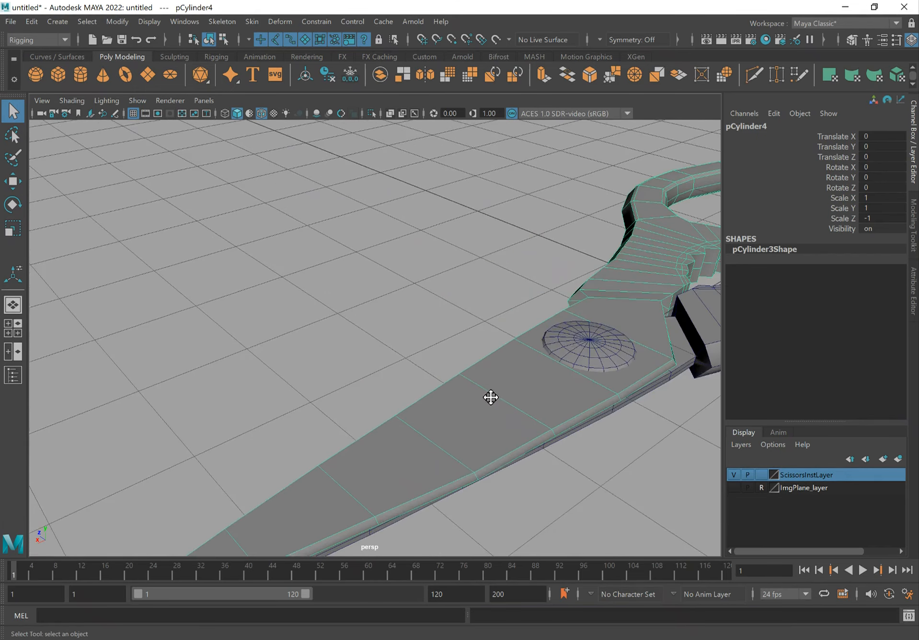
alt+middle_drag(500, 402, 445, 343)
shift+right_drag(438, 338, 369, 299)
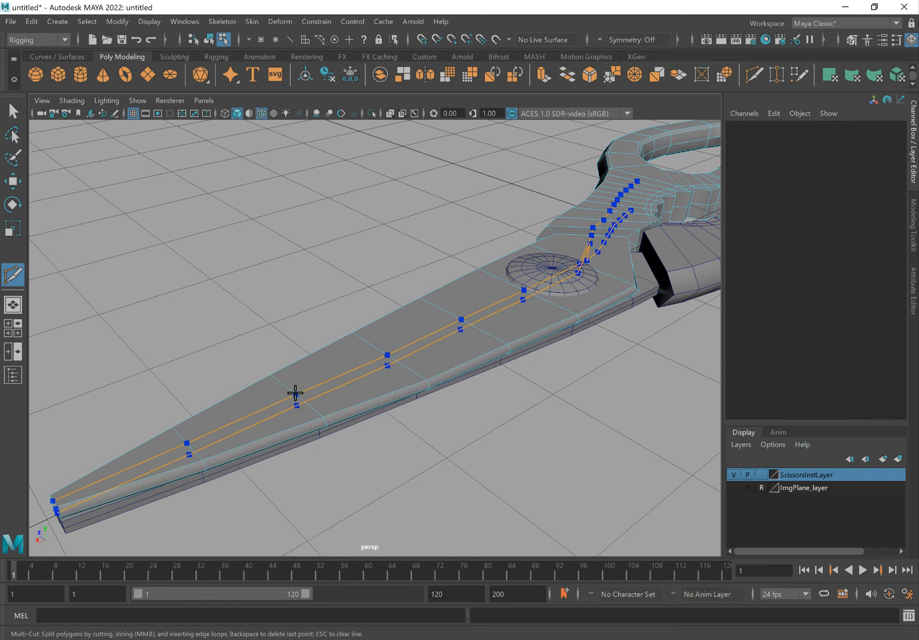
alt+drag(318, 363, 452, 359)
key(q)
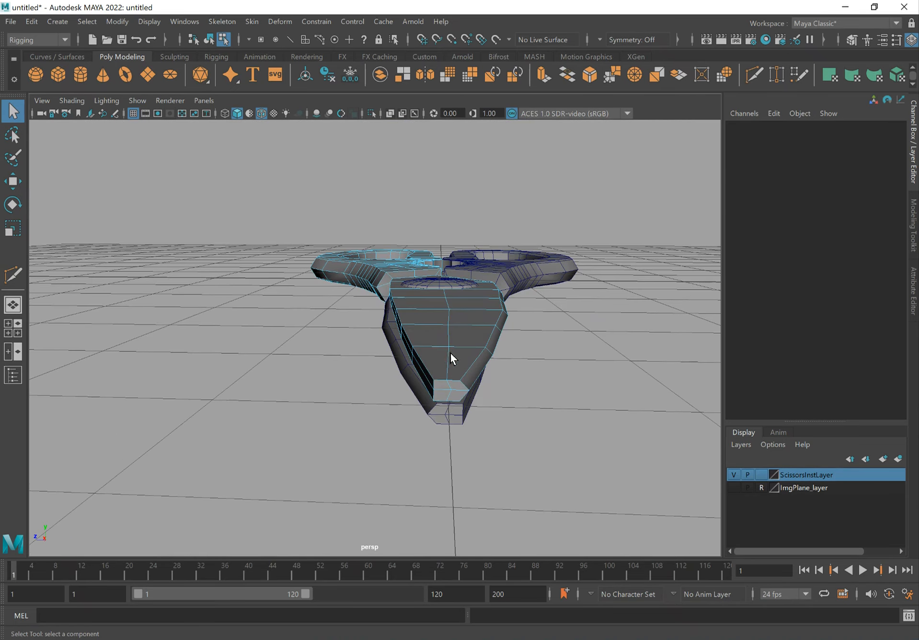
- Move the two centre edges at the blade's tip outward along X so that the end becomes pointed
right_drag(469, 285, 474, 258)
click(449, 389)
shift+click(449, 397)
key(f)
alt+drag(466, 417, 432, 344)
scroll(523, 374, down, 1)
key(w)
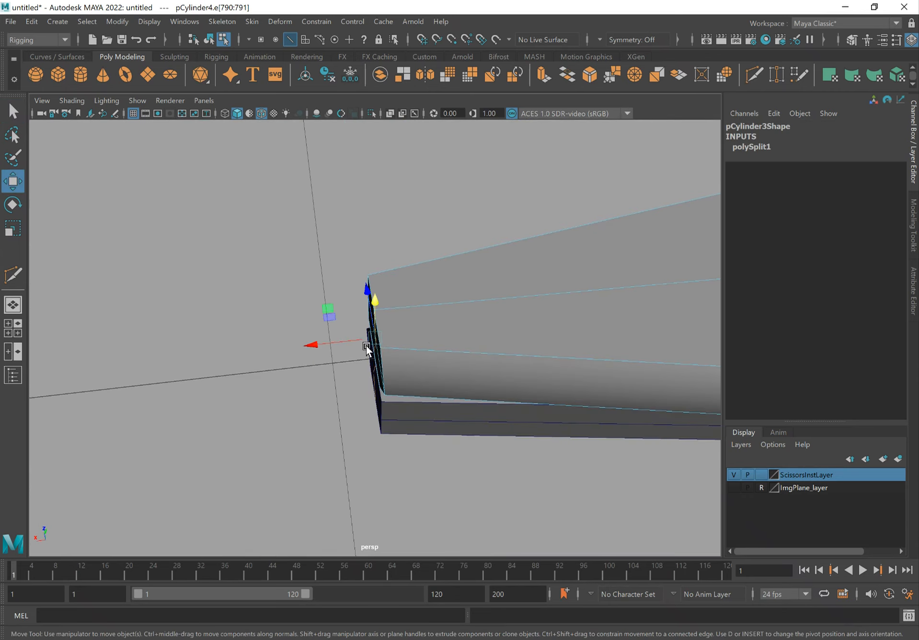
drag(372, 343, 320, 347)
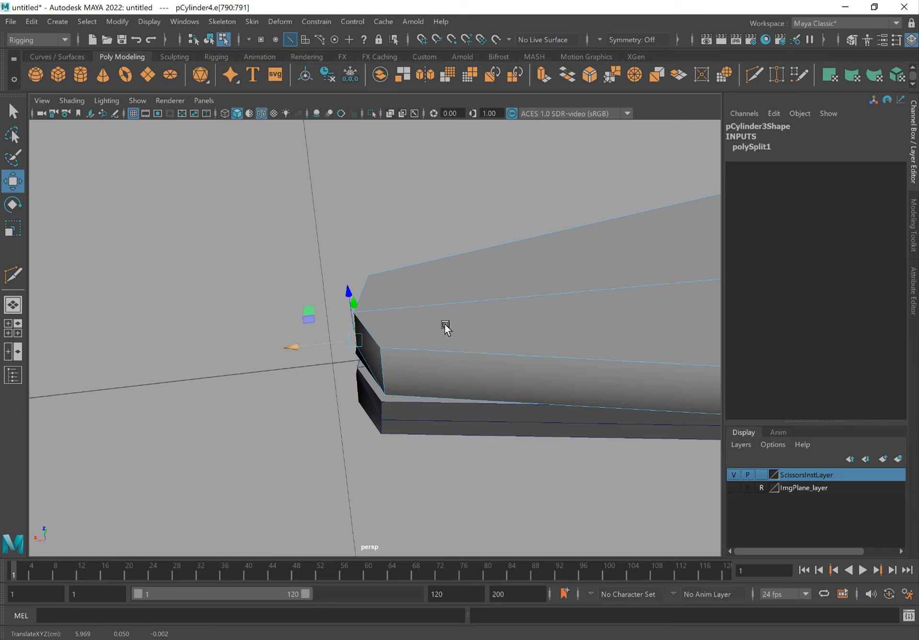
- Cut from the centre line's end on the handle's face across the next edge to the finger hole's corner
alt+right_drag(445, 326, 287, 295)
alt+middle_drag(264, 296, 197, 300)
alt+right_drag(198, 299, 583, 261)
alt+middle_drag(582, 259, 413, 377)
alt+right_drag(273, 329, 590, 359)
shift+right_drag(288, 310, 250, 308)
click(321, 329)
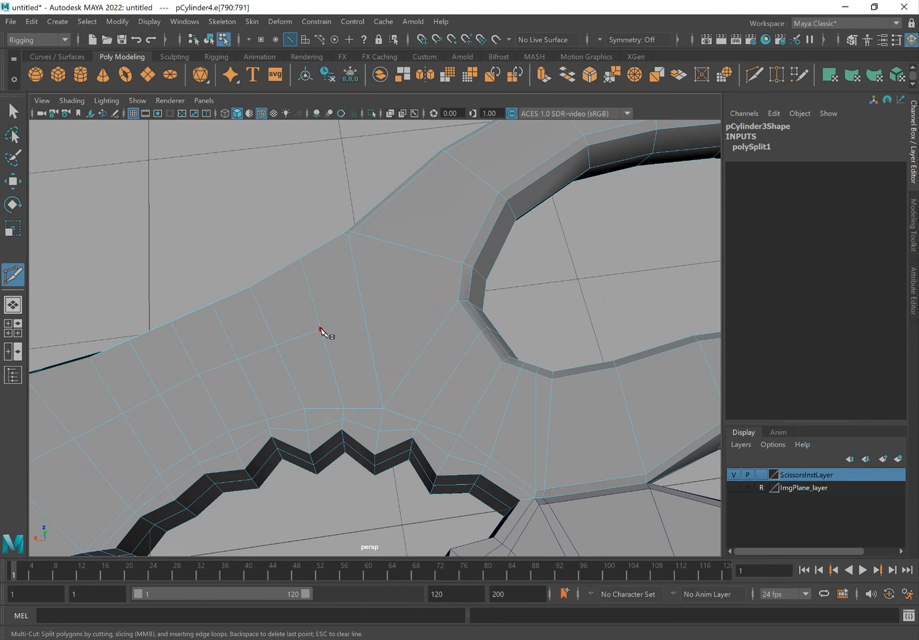
click(364, 315)
alt+drag(544, 332, 388, 382)
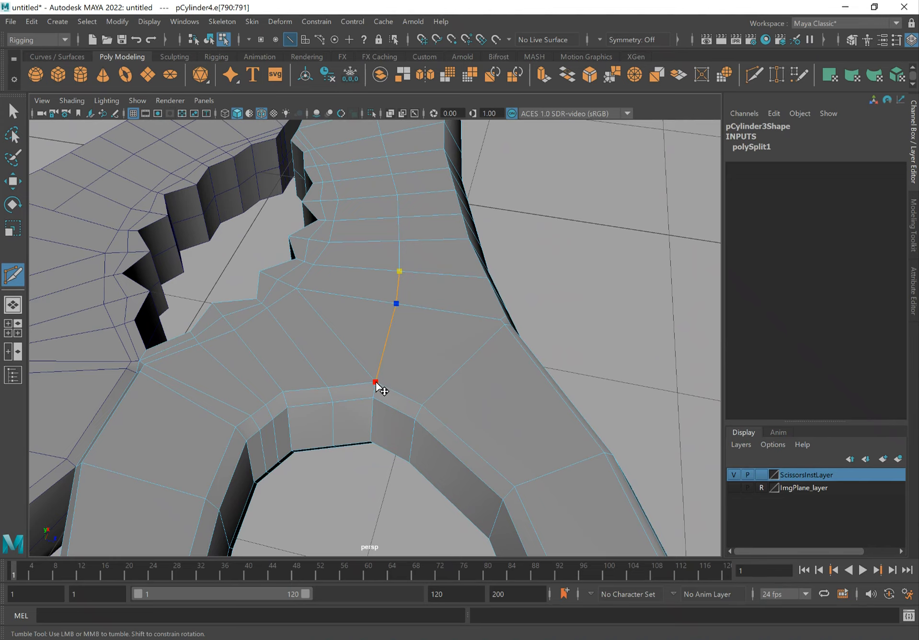
- Cut a matching connection on the handle's opposite face from the finger hole's corner to the centre line, and return to object mode
alt+drag(318, 431, 318, 326)
click(371, 223)
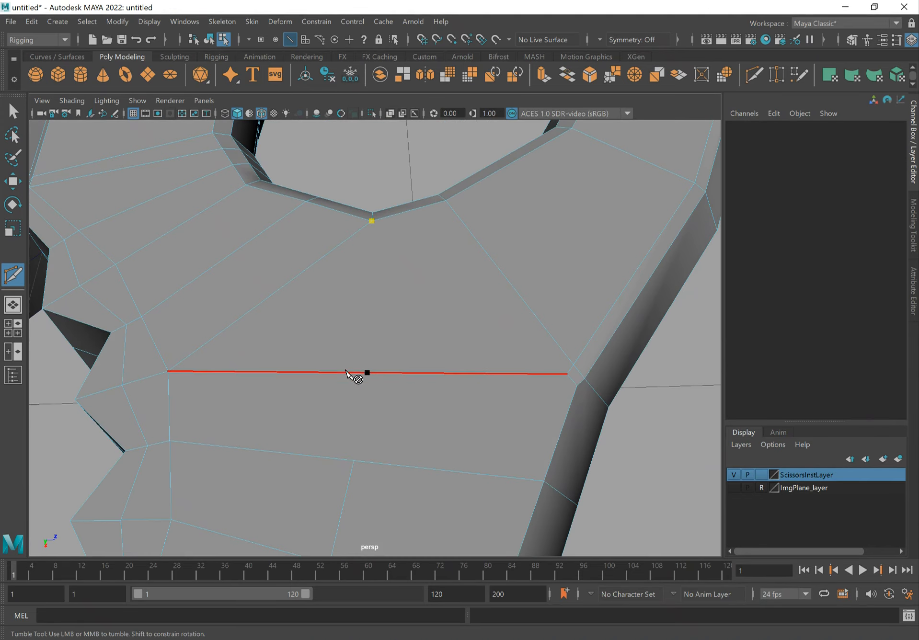
click(368, 372)
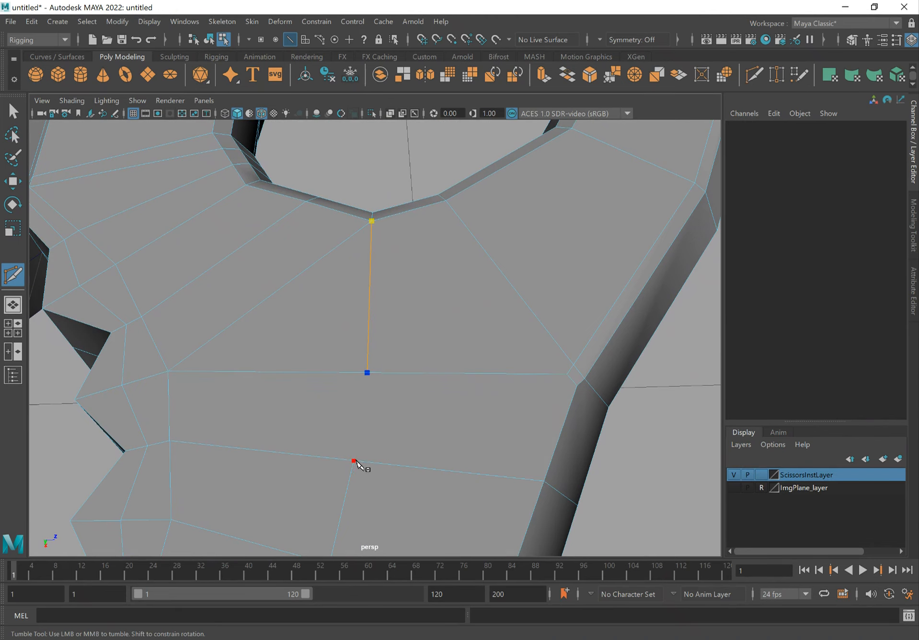
click(354, 460)
right_click(357, 445)
alt+drag(416, 289, 404, 377)
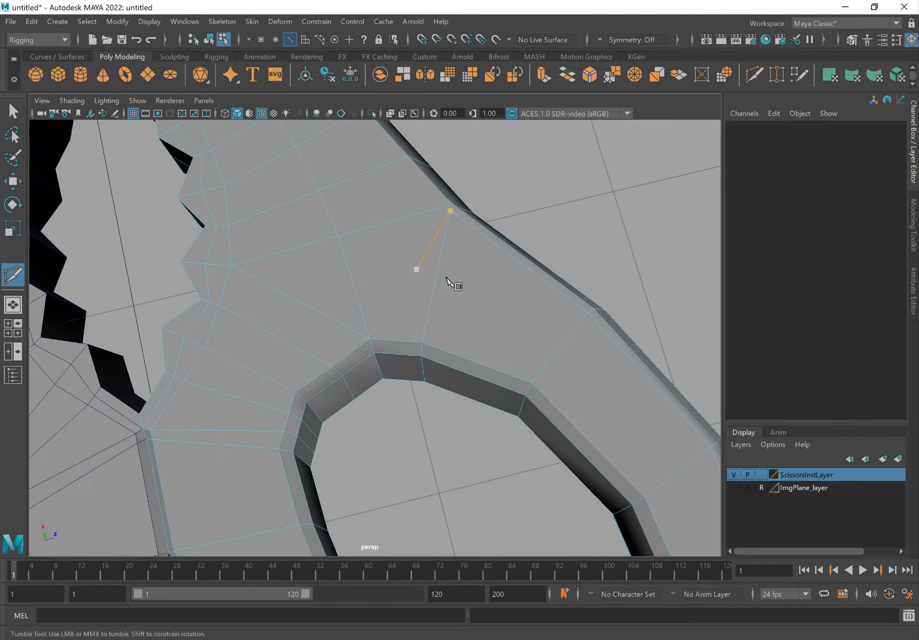
alt+right_drag(430, 296, 228, 243)
alt+drag(295, 258, 287, 284)
key(q)
alt+right_drag(383, 347, 423, 365)
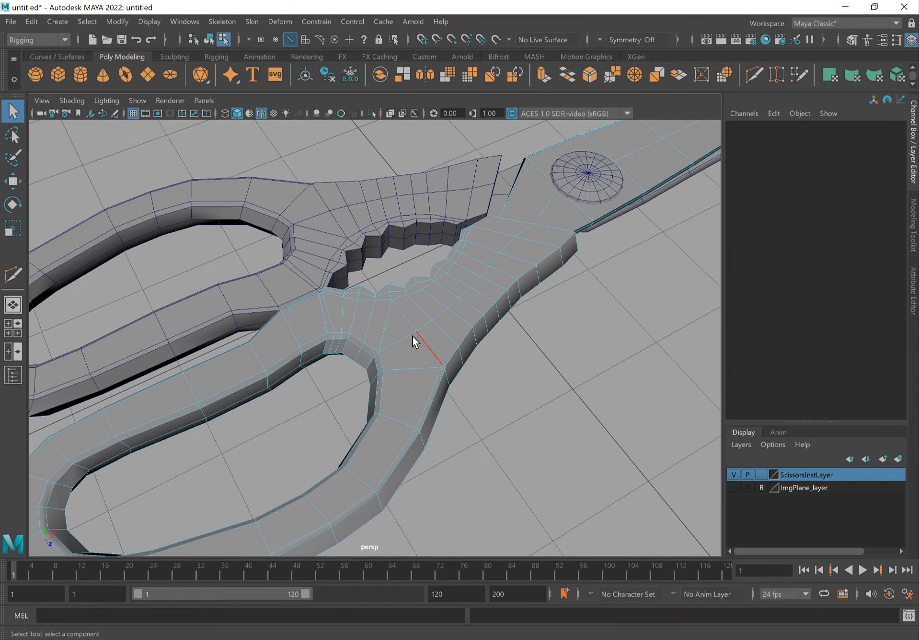
right_drag(411, 285, 438, 317)
right_drag(480, 258, 480, 258)
- Rename the edited scissor half Scissor R and the mirrored half Scissor L
alt+drag(583, 390, 496, 404)
alt+drag(569, 399, 300, 359)
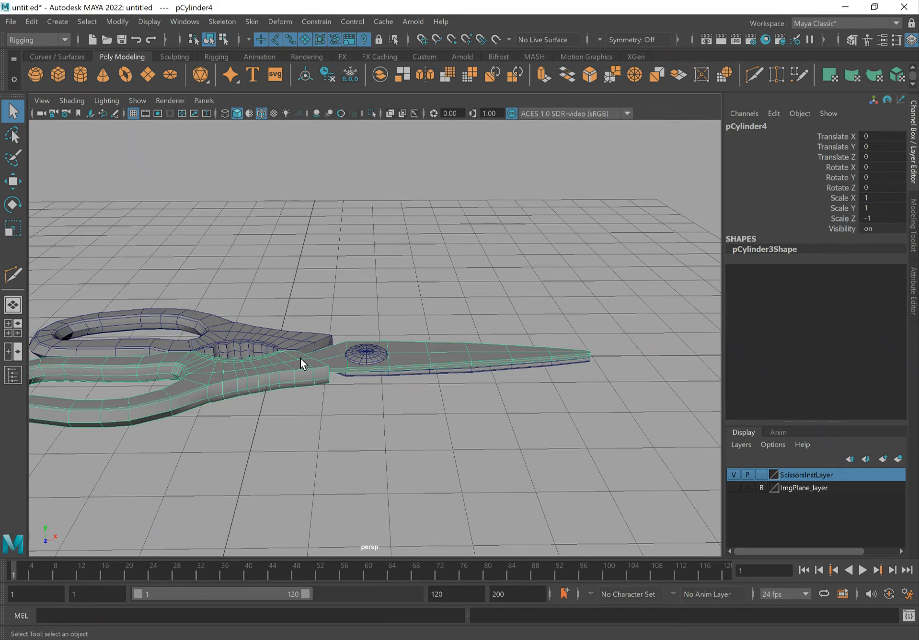
alt+drag(357, 354, 384, 331)
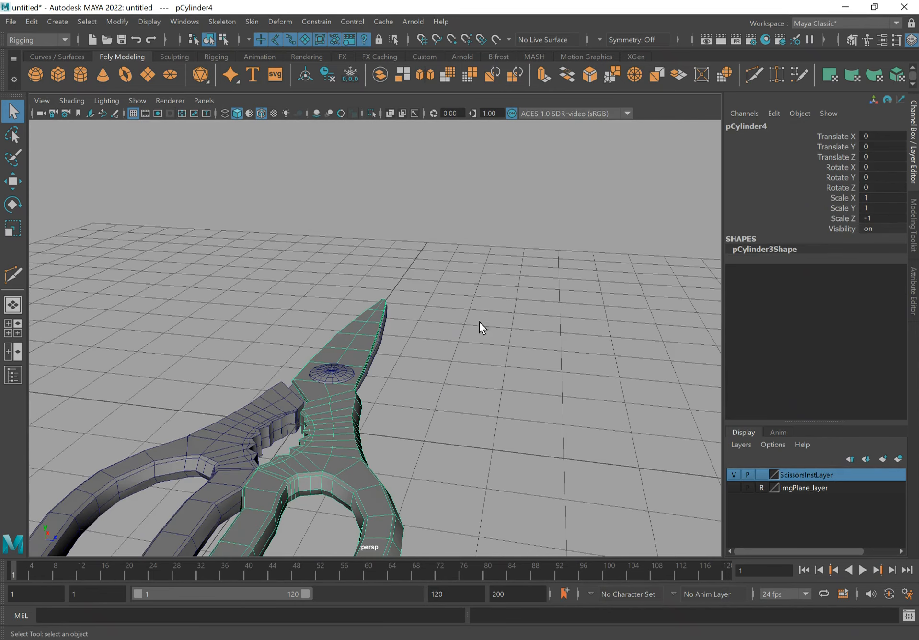
double_click(755, 128)
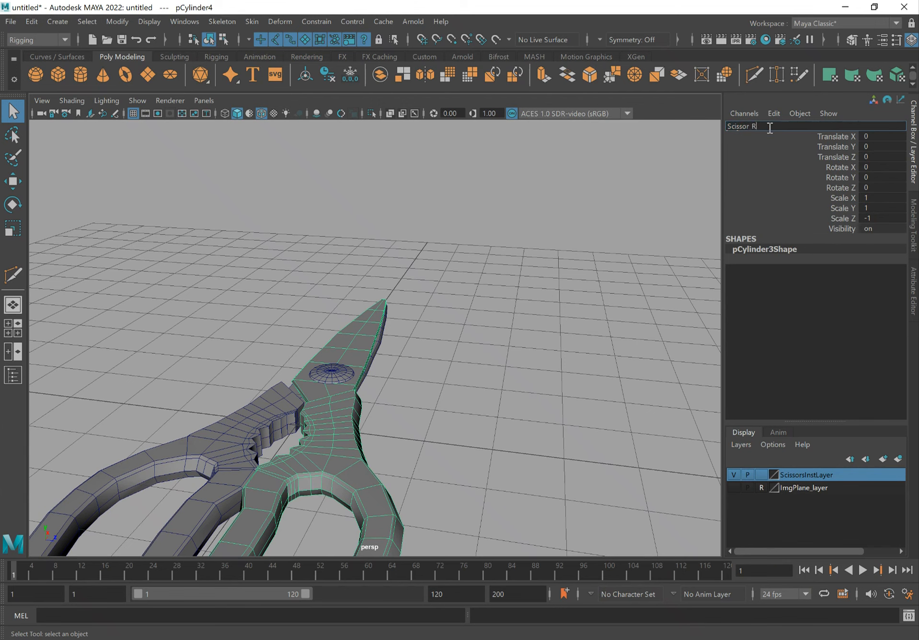
key(Return)
click(270, 399)
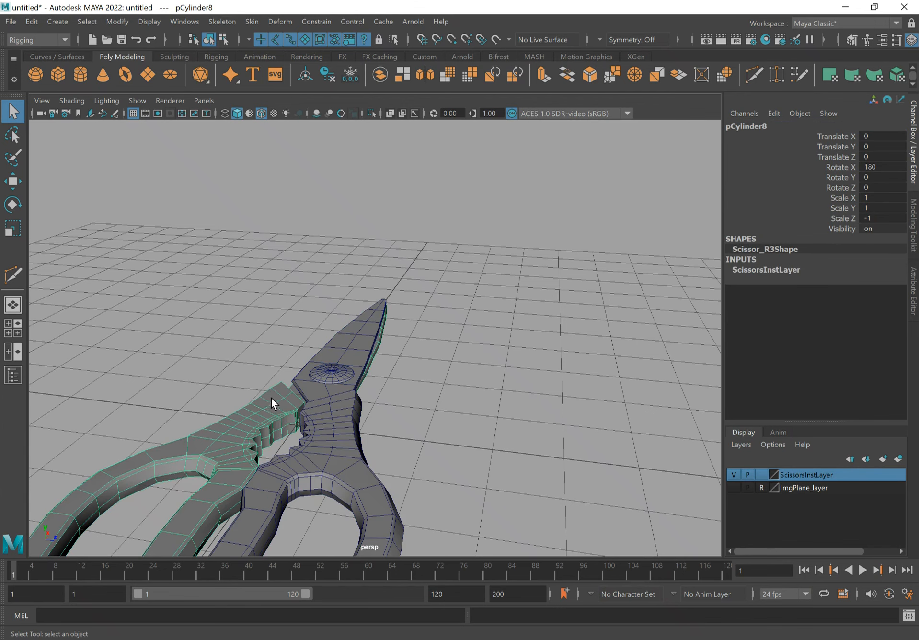
double_click(751, 128)
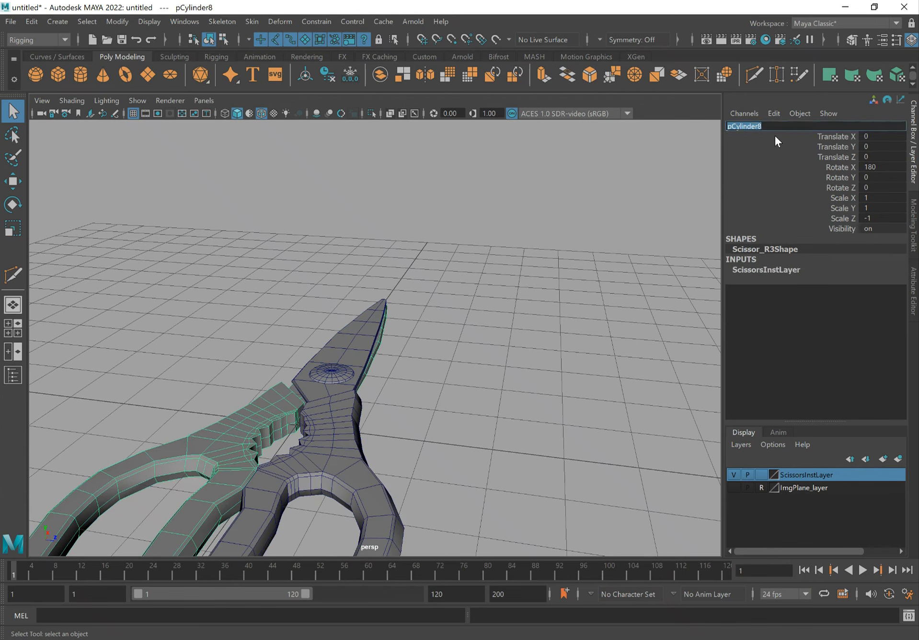
text(Scissor L)
key(Return)
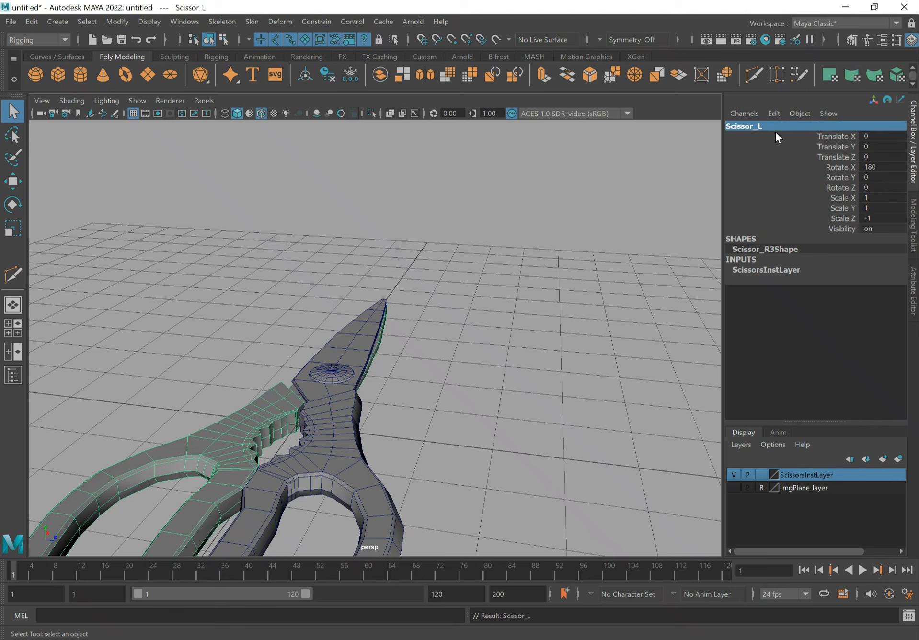
- Rename the pivot screw Scissor Knob
click(332, 374)
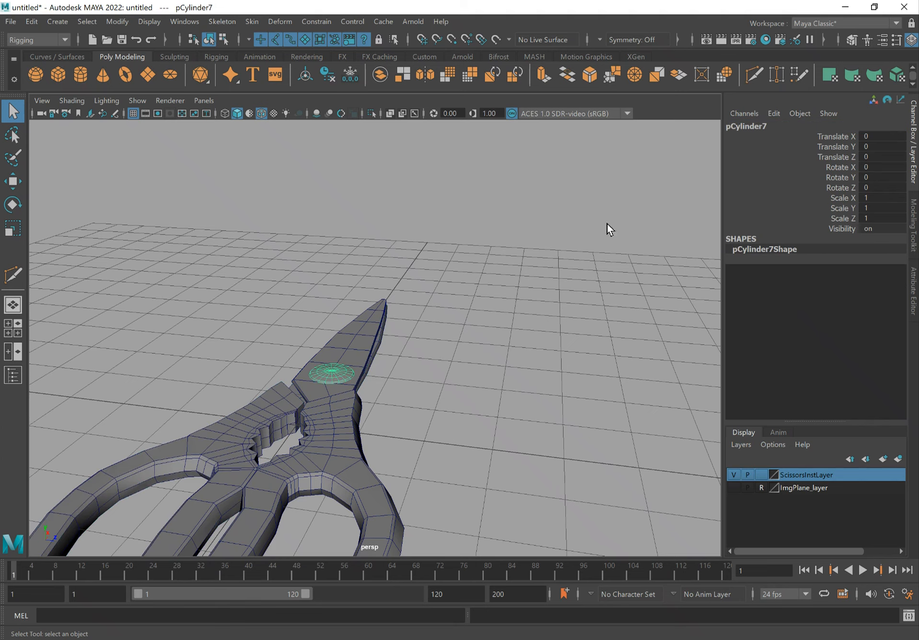
double_click(752, 128)
text(Scissor R)
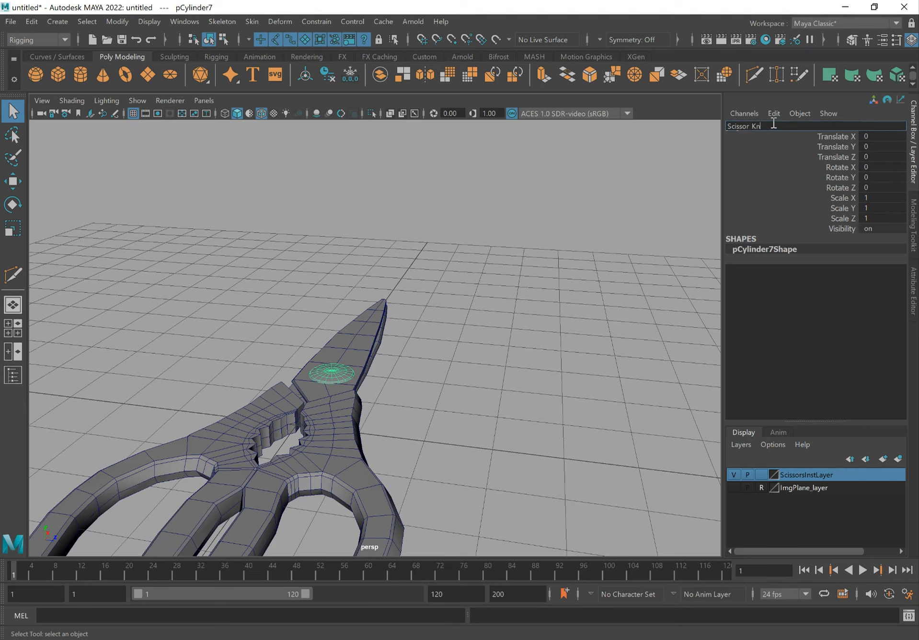
text(nob)
key(Return)
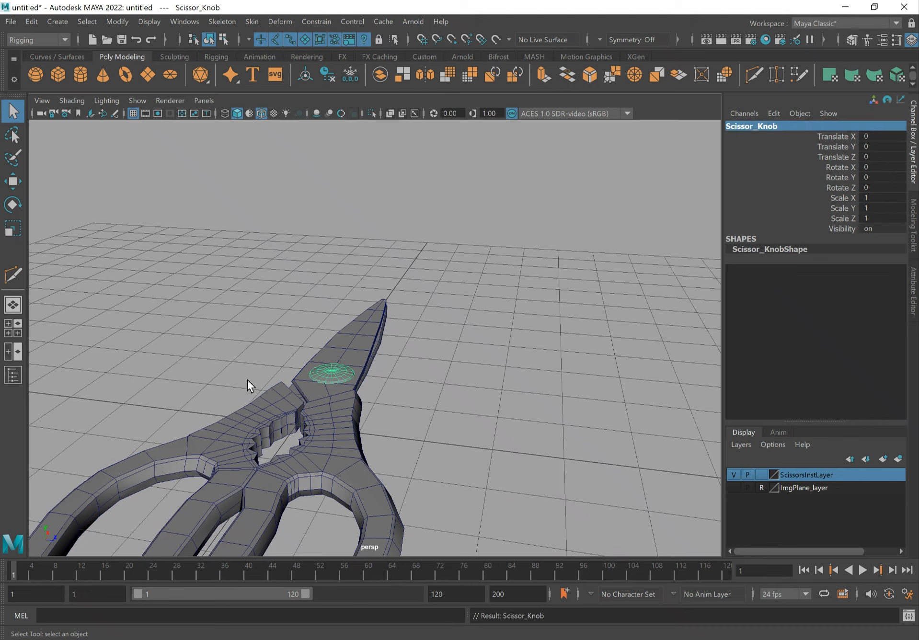
scroll(382, 415, down, 5)
alt+drag(382, 417, 384, 433)
- Move Scissor_R's pivot along X to the centre of the knob, with snapping to points turned on
click(363, 415)
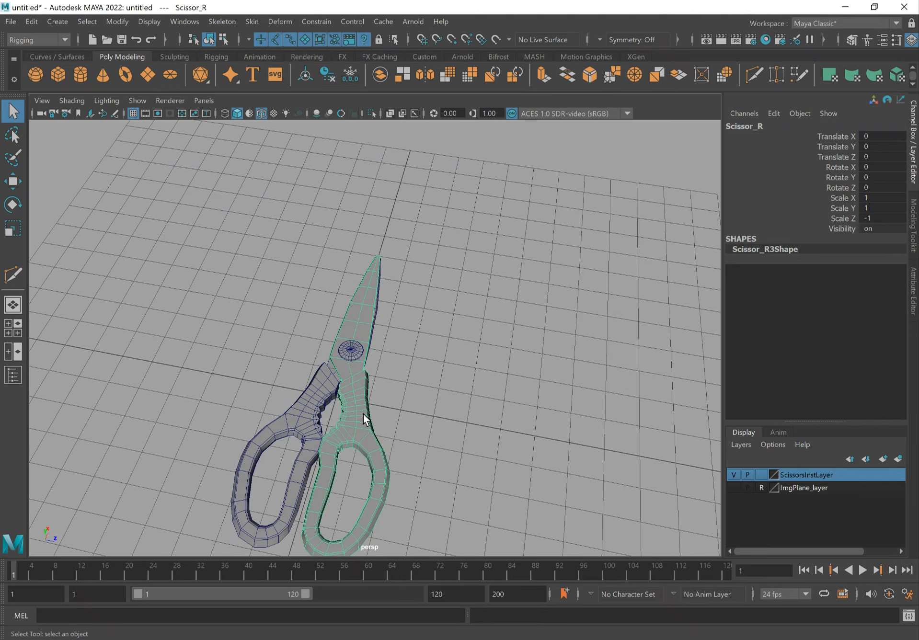
click(350, 351)
click(368, 399)
key(w)
alt+drag(497, 378, 420, 386)
key(d)
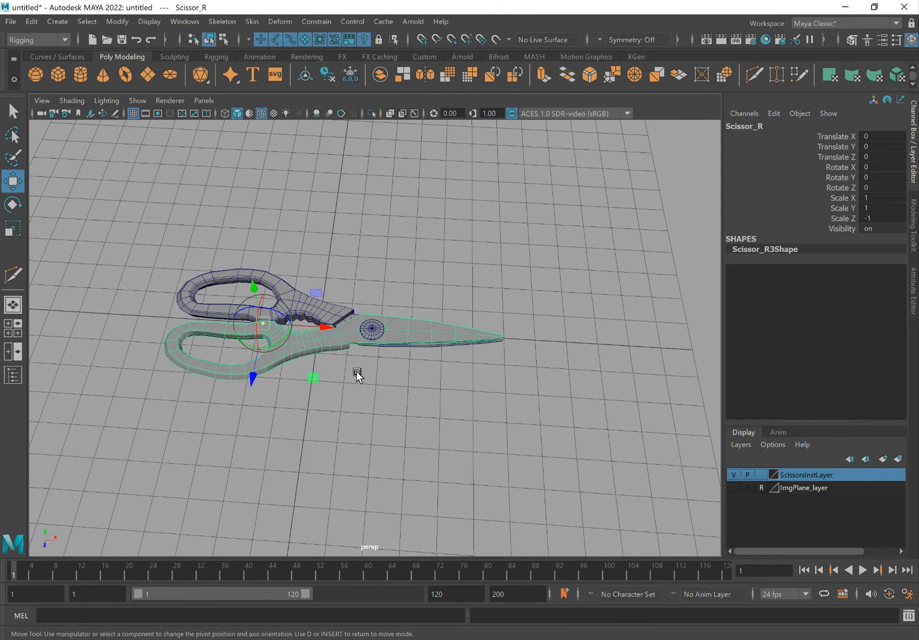
scroll(591, 437, up, 5)
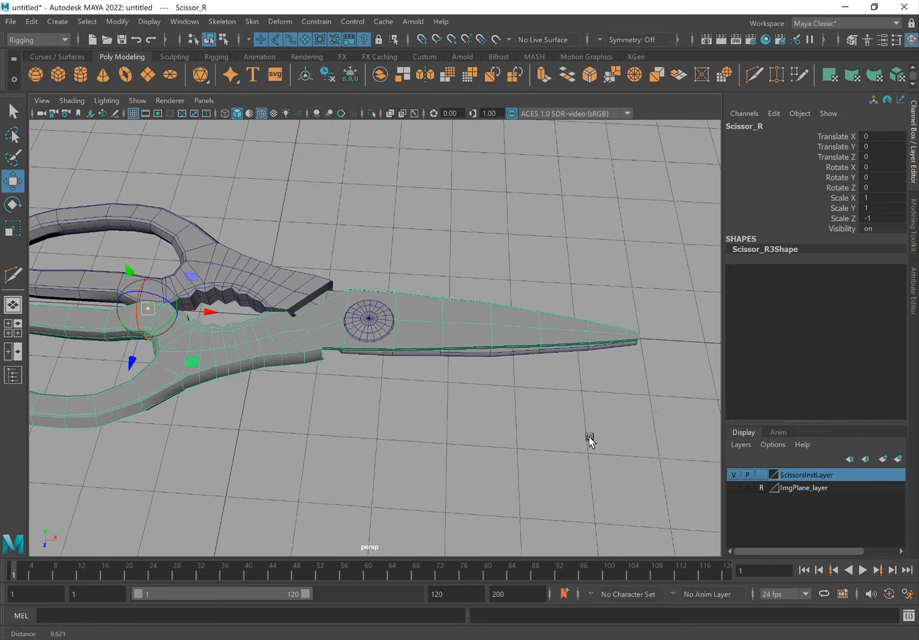
alt+middle_drag(263, 348, 389, 369)
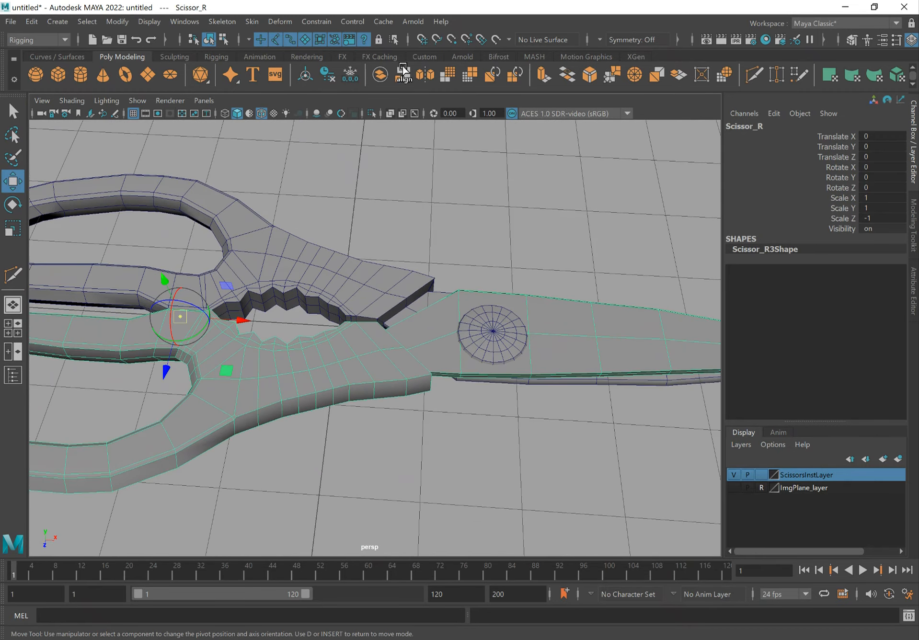
click(451, 40)
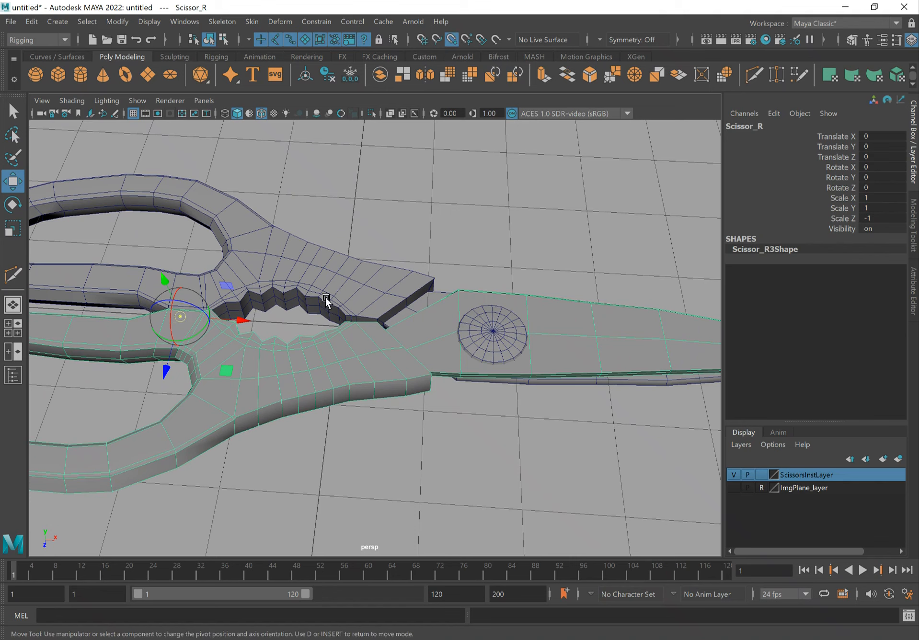
drag(243, 324, 494, 335)
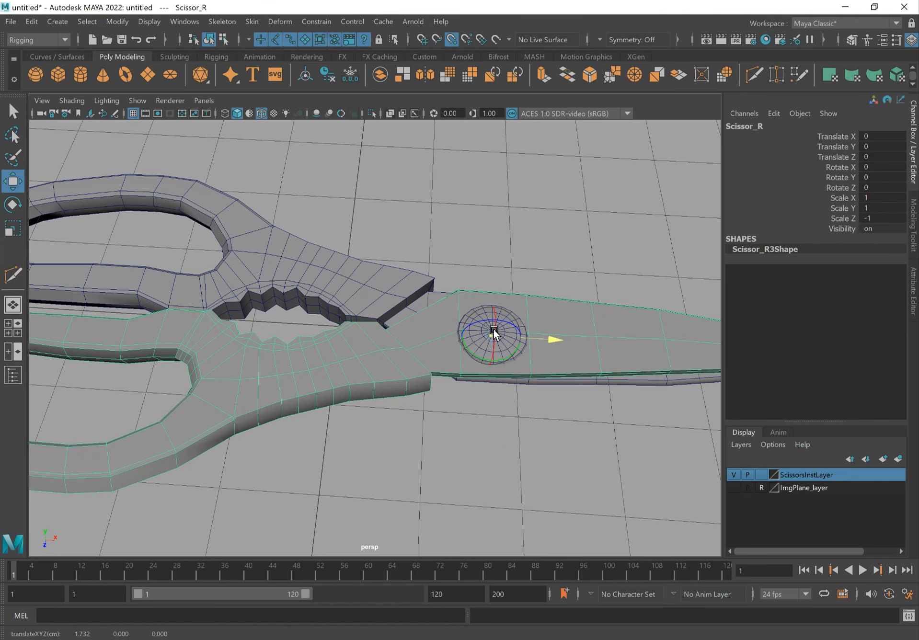
- Snap Scissor_R's pivot onto the knob's centre vertex in the top view, and deselect the scissor half
alt+drag(525, 370, 473, 390)
key(space)
drag(456, 341, 398, 292)
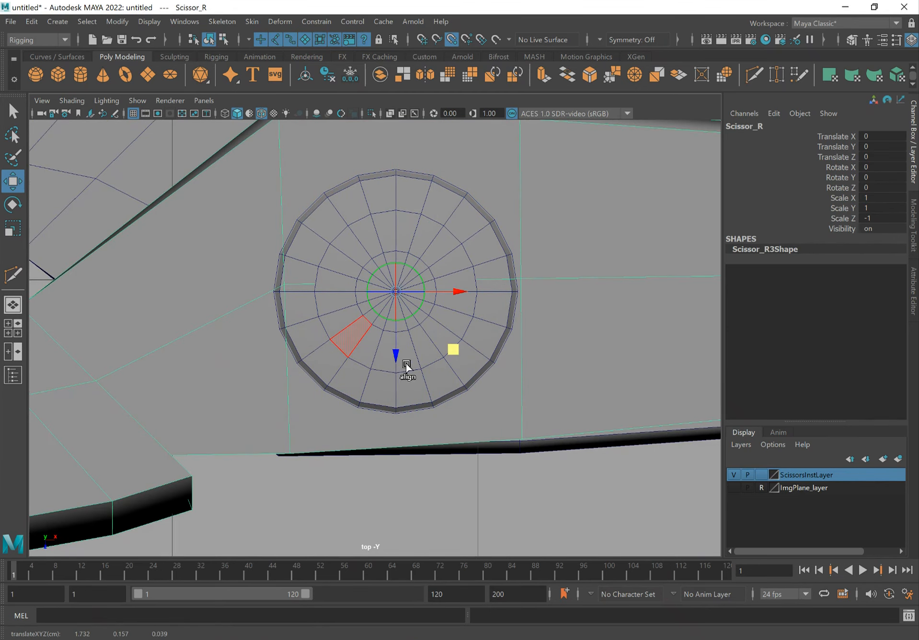
alt+middle_drag(409, 366, 477, 405)
scroll(477, 405, down, 6)
scroll(455, 363, up, 3)
drag(300, 235, 278, 286)
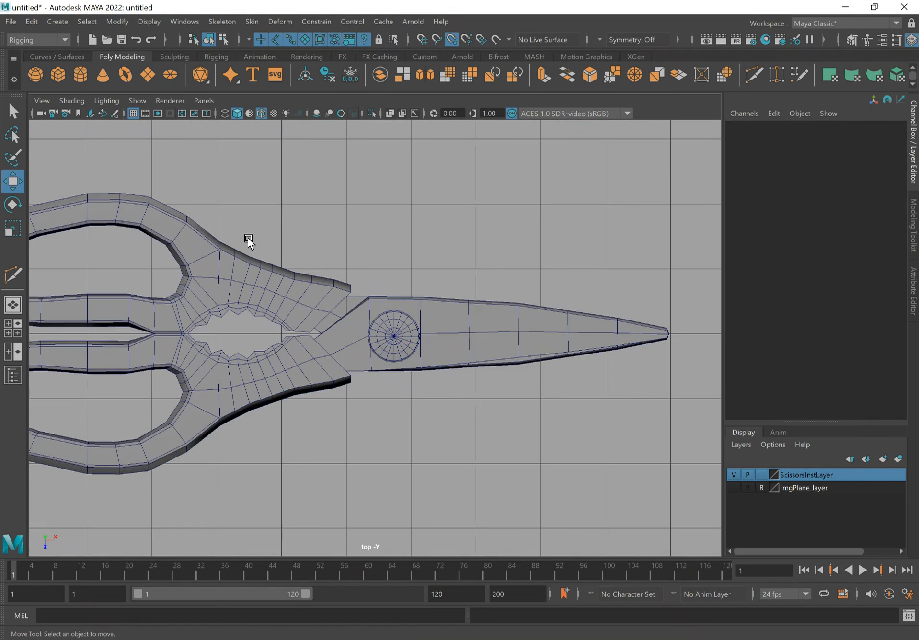
key(q)
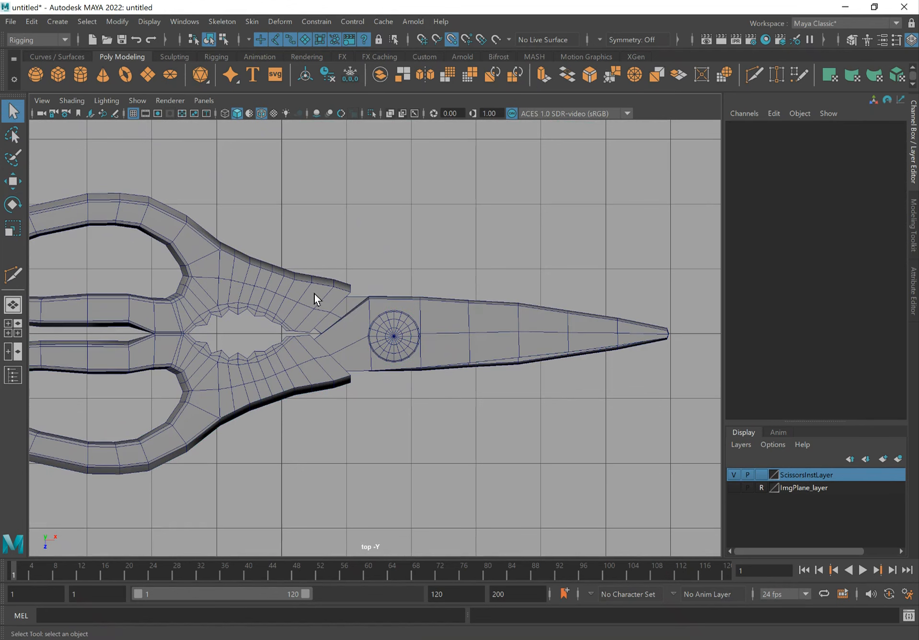
- Return to the perspective view, take ImgPlane_layer out of reference mode, and toggle ScissorsInstLayer's visibility off and on
key(space)
drag(313, 291, 307, 253)
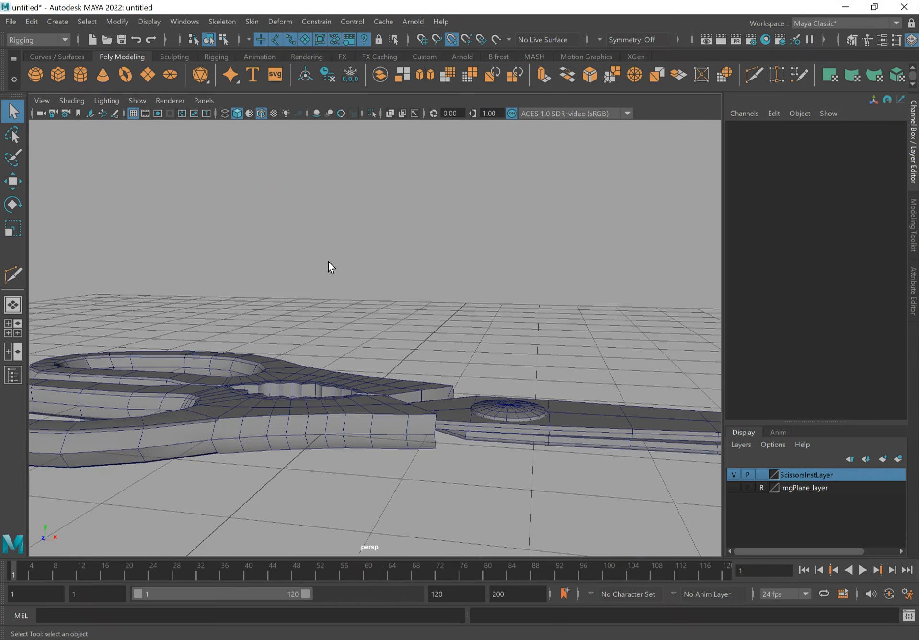
alt+drag(422, 459, 441, 372)
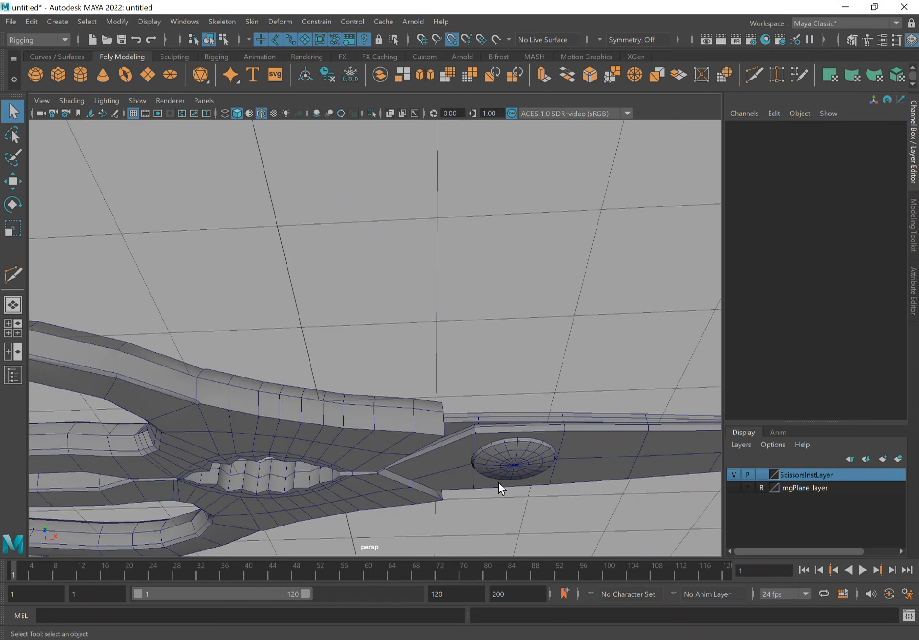
drag(499, 483, 585, 371)
click(582, 415)
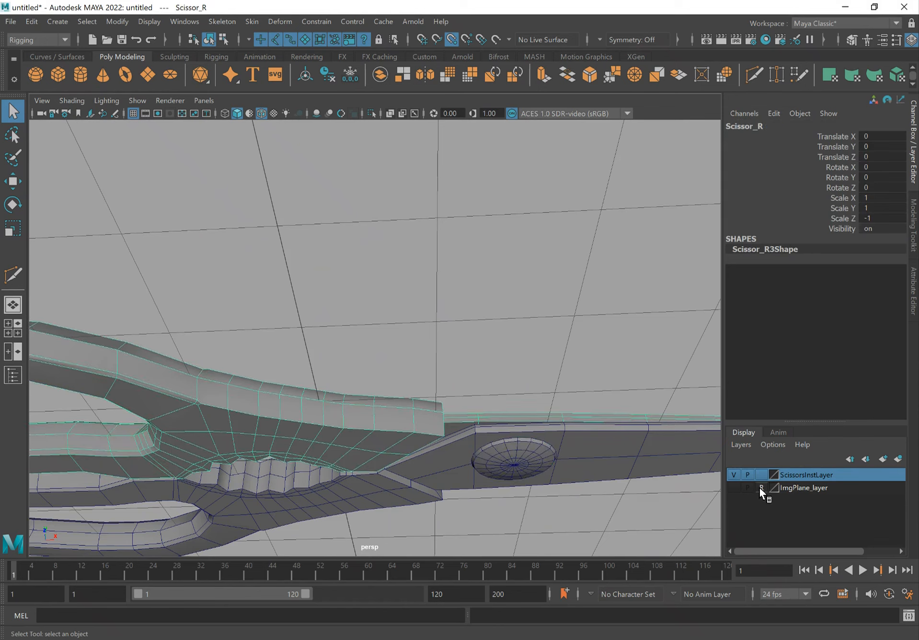
click(733, 475)
click(733, 474)
- Try to move Scissor_L along X toward the knob, and undo the move
click(662, 460)
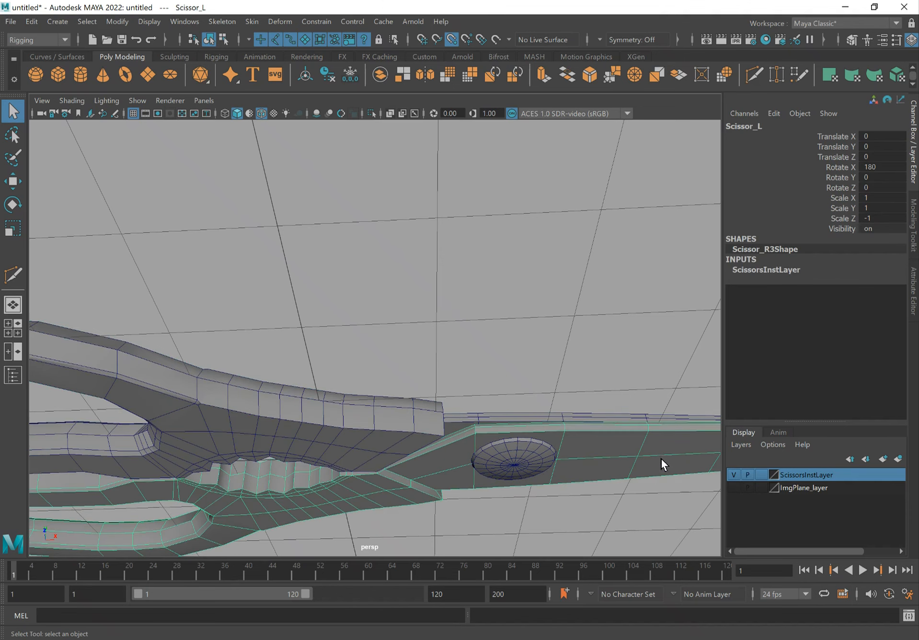
alt+drag(530, 462, 518, 444)
alt+middle_drag(572, 441, 512, 437)
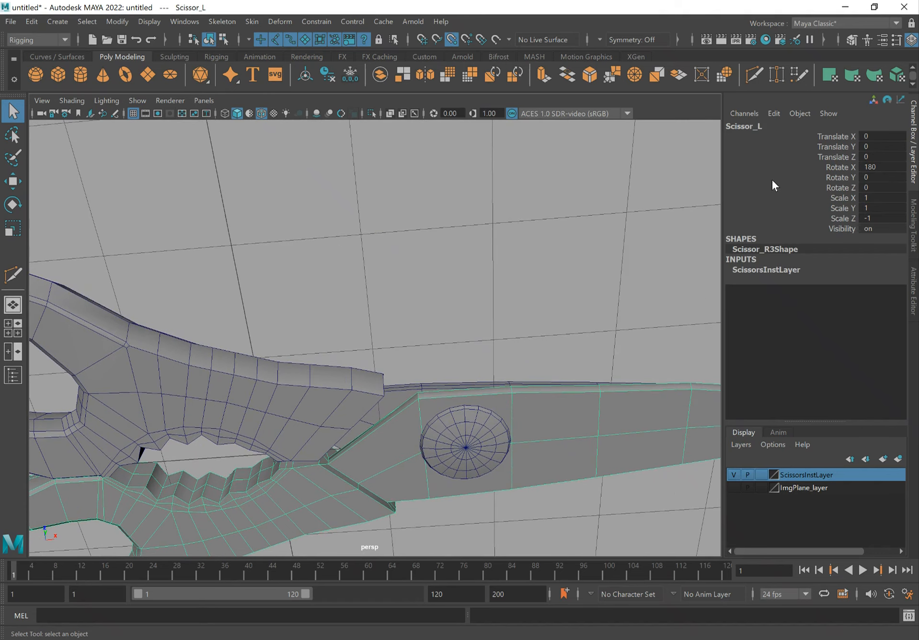
alt+middle_drag(455, 390, 428, 365)
key(w)
alt+drag(130, 428, 282, 280)
drag(218, 244, 381, 341)
key(ctrl+z)
alt+drag(528, 374, 548, 349)
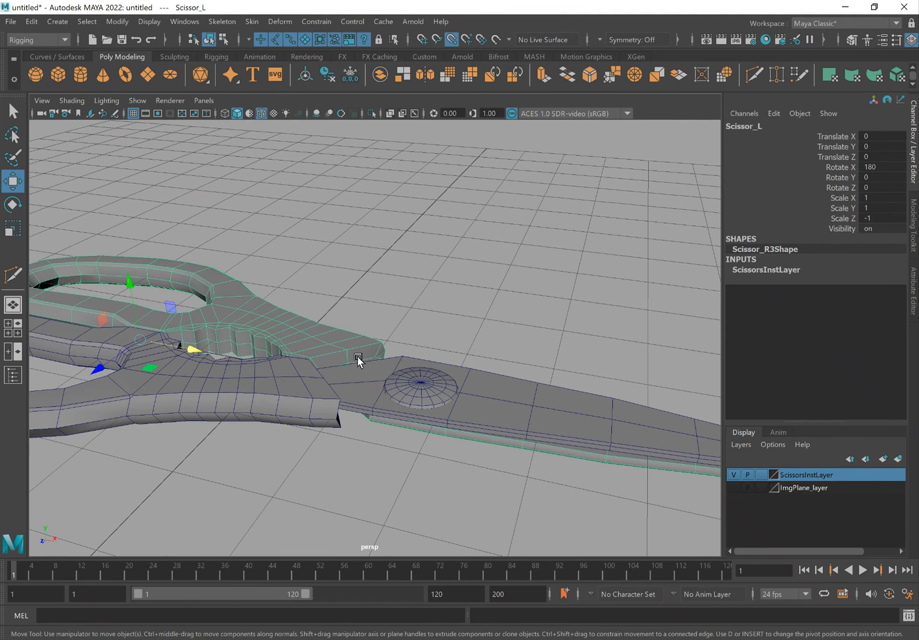
- Convert the instanced Scissor_L half to an independent object with Instance to Object
click(261, 404)
click(241, 332)
alt+drag(293, 322, 272, 324)
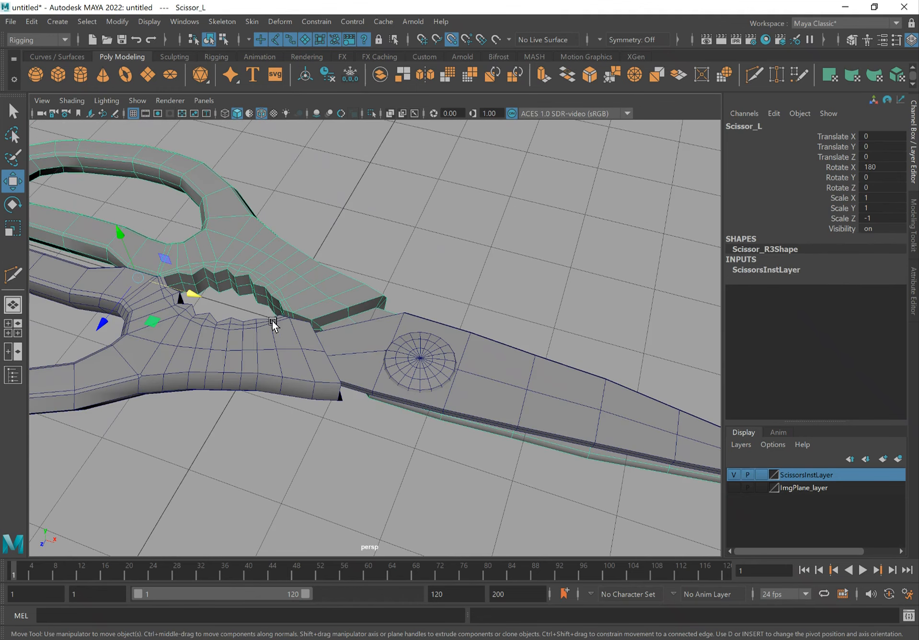
key(q)
alt+middle_drag(125, 236, 208, 266)
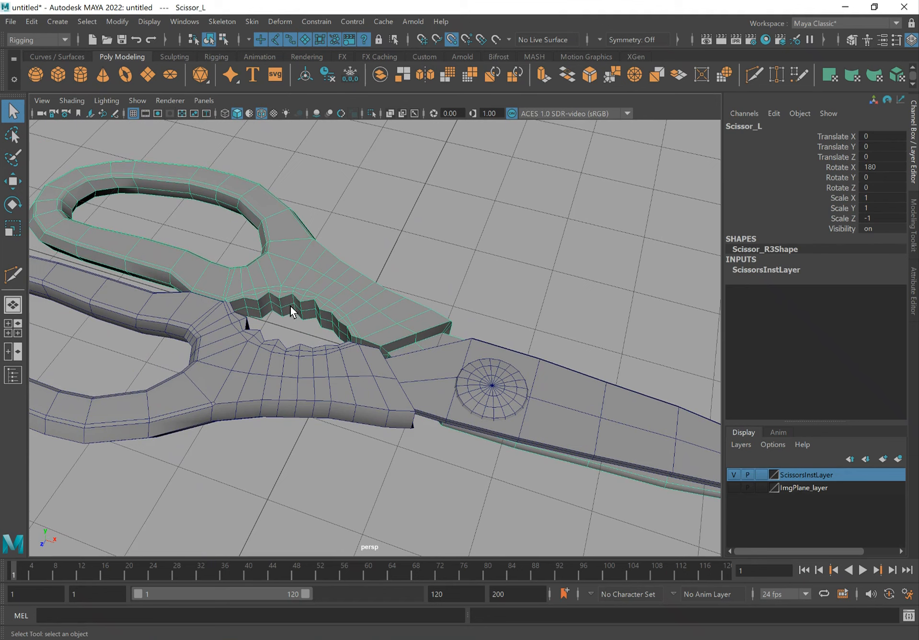
click(117, 22)
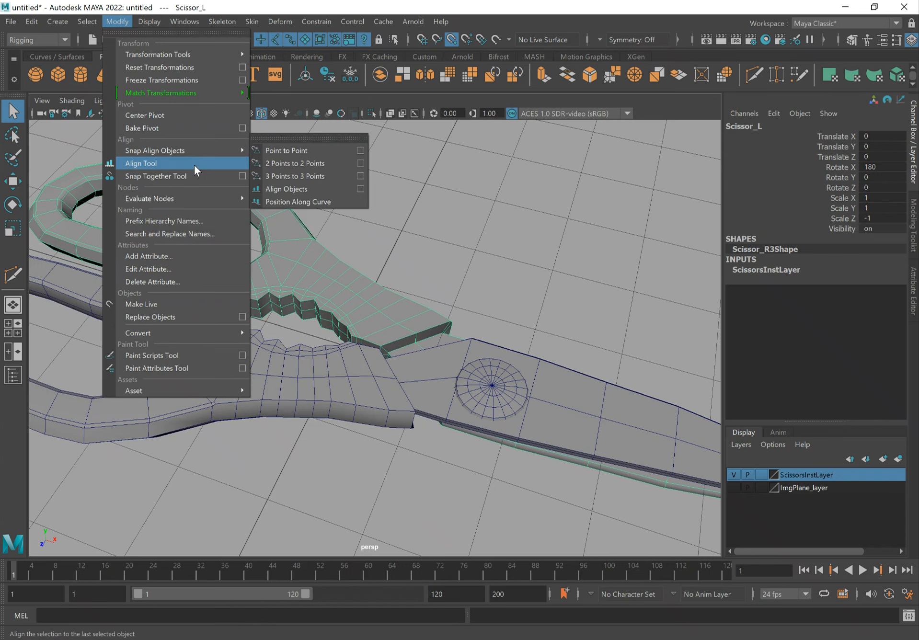
mouse_move(198, 334)
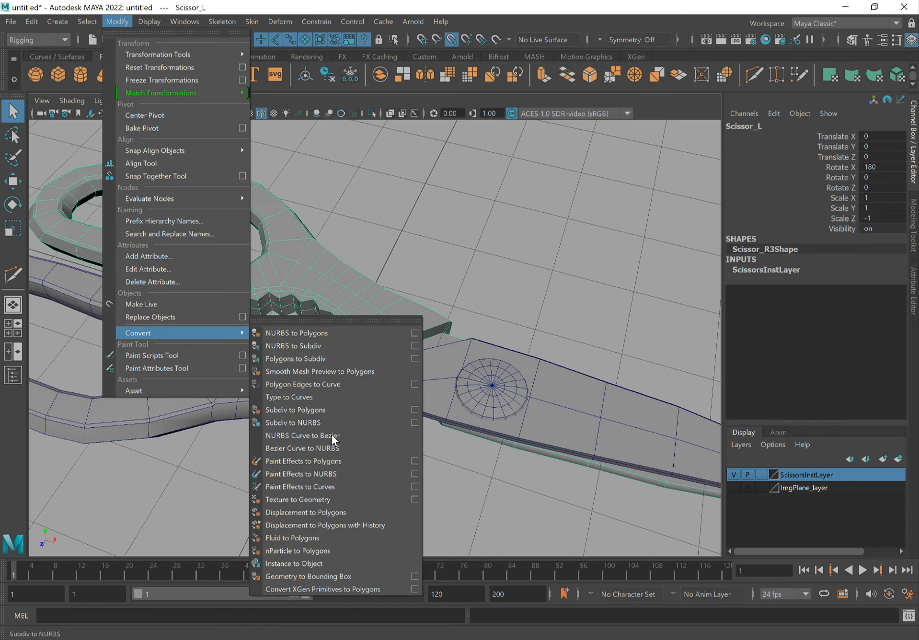
click(320, 563)
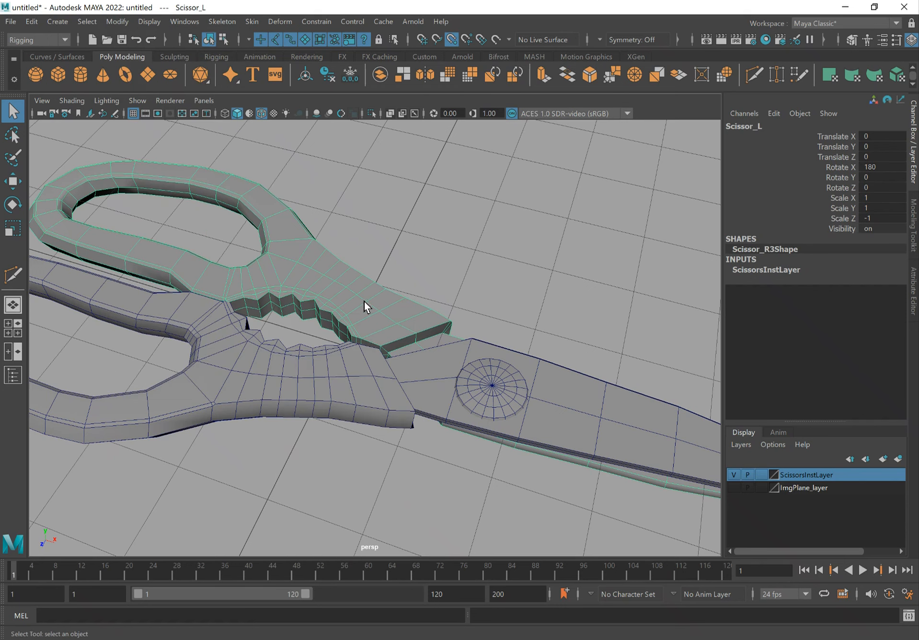
key(w)
drag(249, 317, 327, 334)
key(ctrl+z)
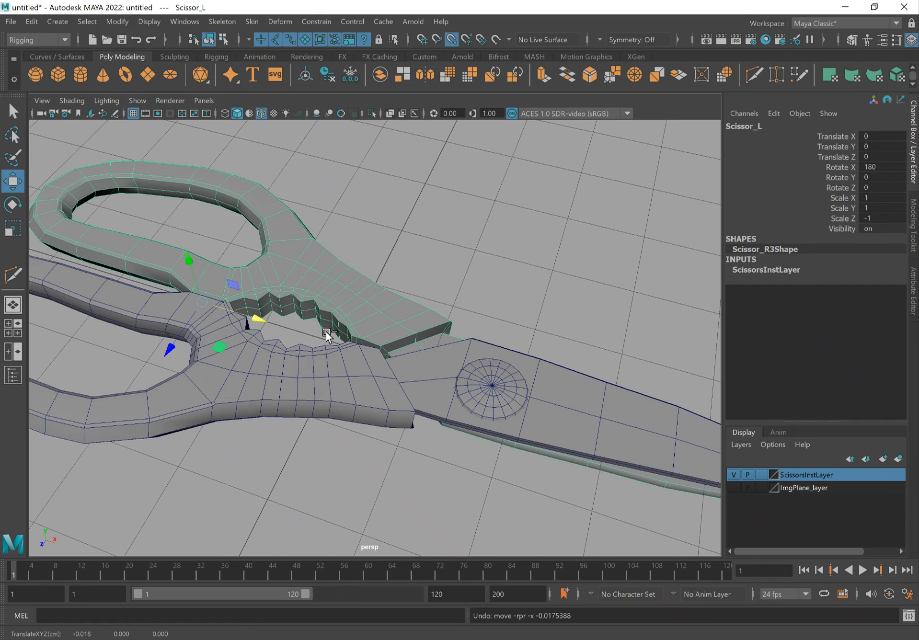
- Move Scissor_L's pivot along X to the knob, and snap it onto the knob's centre vertex in the top view
key(d)
drag(248, 318, 506, 374)
key(space)
drag(528, 435, 463, 431)
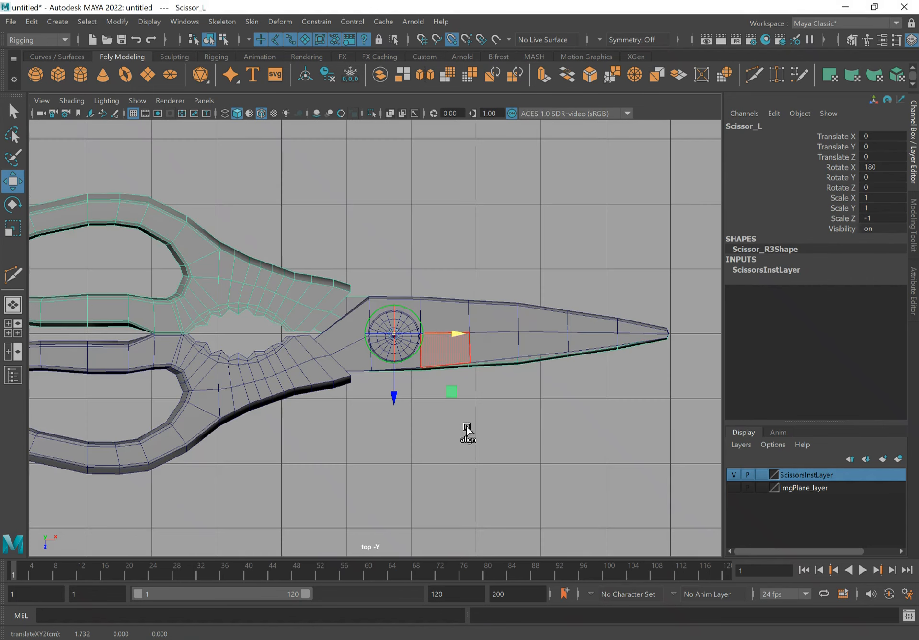
alt+right_drag(181, 353, 306, 361)
drag(465, 390, 421, 340)
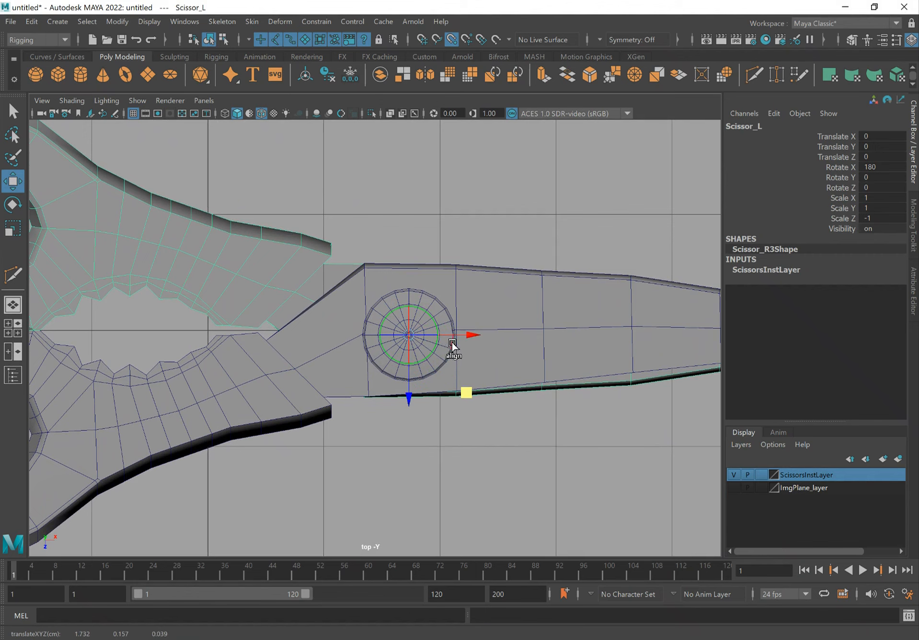
- Test the pivot by rotating Scissor_L about Y by about 21 degrees in the perspective view, and undo the rotation
key(q)
key(space)
drag(516, 307, 505, 272)
key(e)
mouse_move(386, 328)
alt+mouse_down()
mouse_move(392, 376)
mouse_move(348, 346)
mouse_move(415, 342)
mouse_move(379, 349)
alt+mouse_up()
key(ctrl+z)
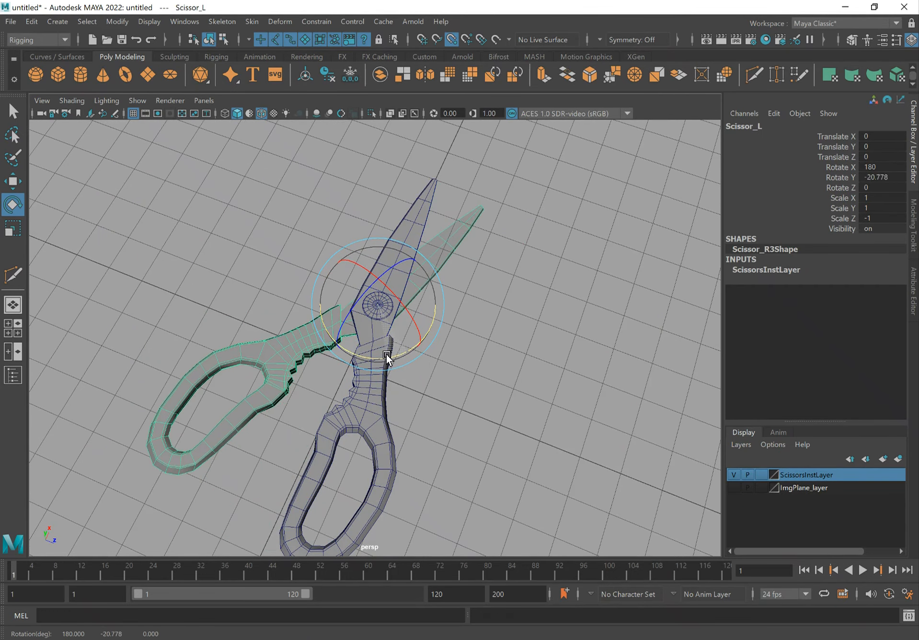
key(ctrl+z)
- Freeze the transformations of Scissor_L
key(q)
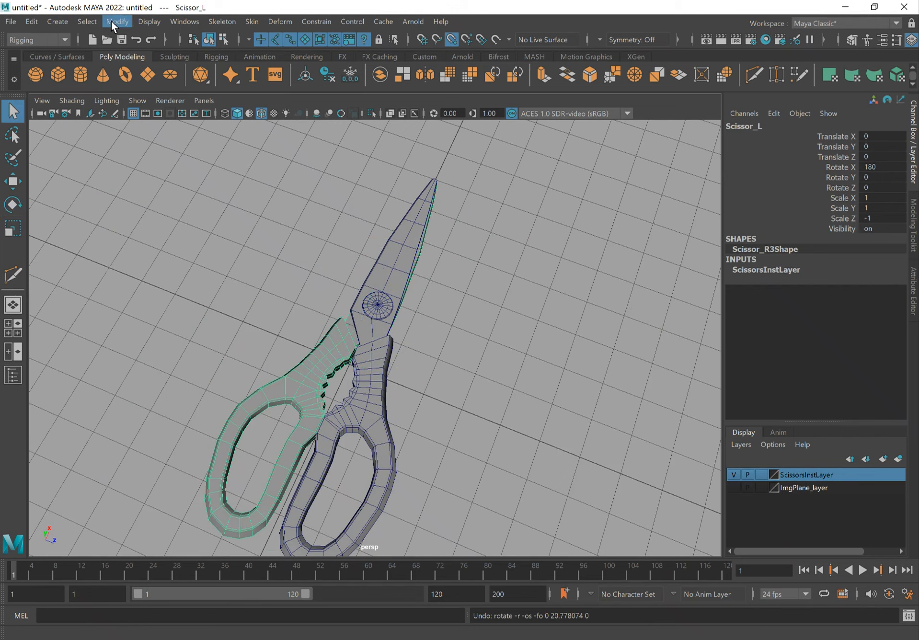
click(114, 21)
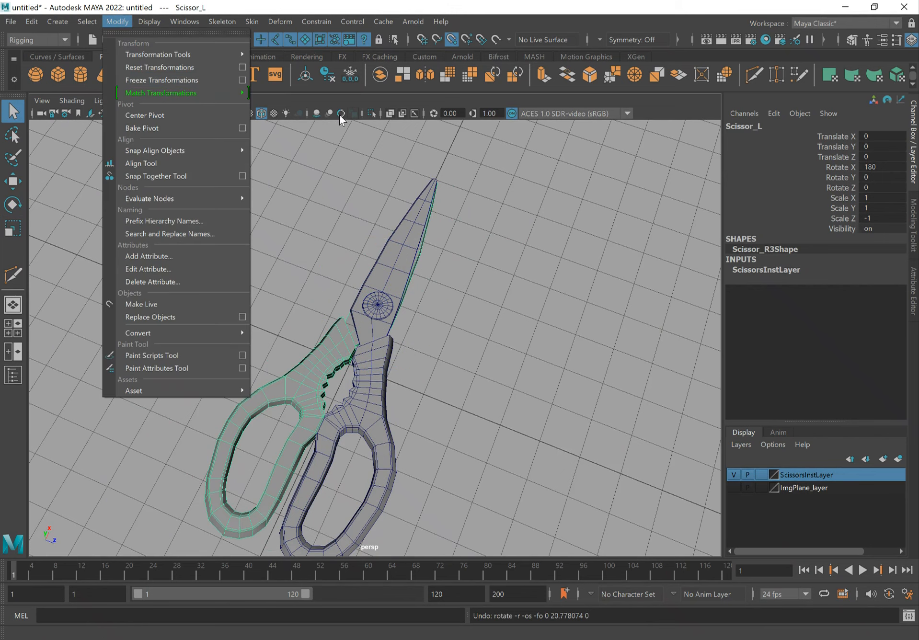
click(165, 81)
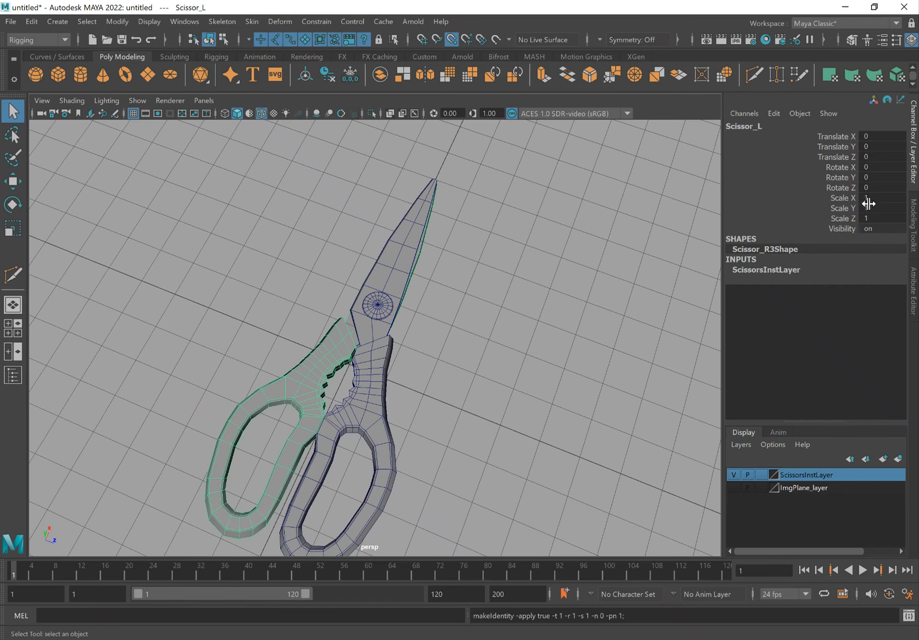
- Examine the scissors from several angles and select Scissor_Knob to check its transform values
alt+drag(320, 412, 336, 391)
click(342, 390)
alt+drag(436, 416, 382, 409)
alt+right_drag(224, 382, 334, 392)
alt+drag(334, 392, 311, 386)
click(448, 369)
alt+right_drag(312, 386, 331, 389)
alt+drag(332, 388, 331, 421)
alt+right_drag(406, 406, 379, 390)
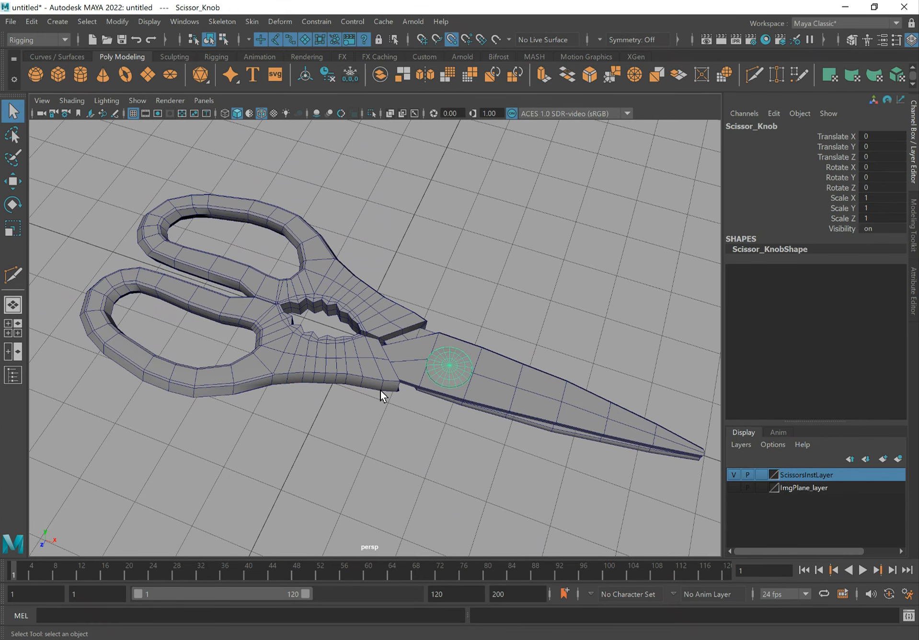